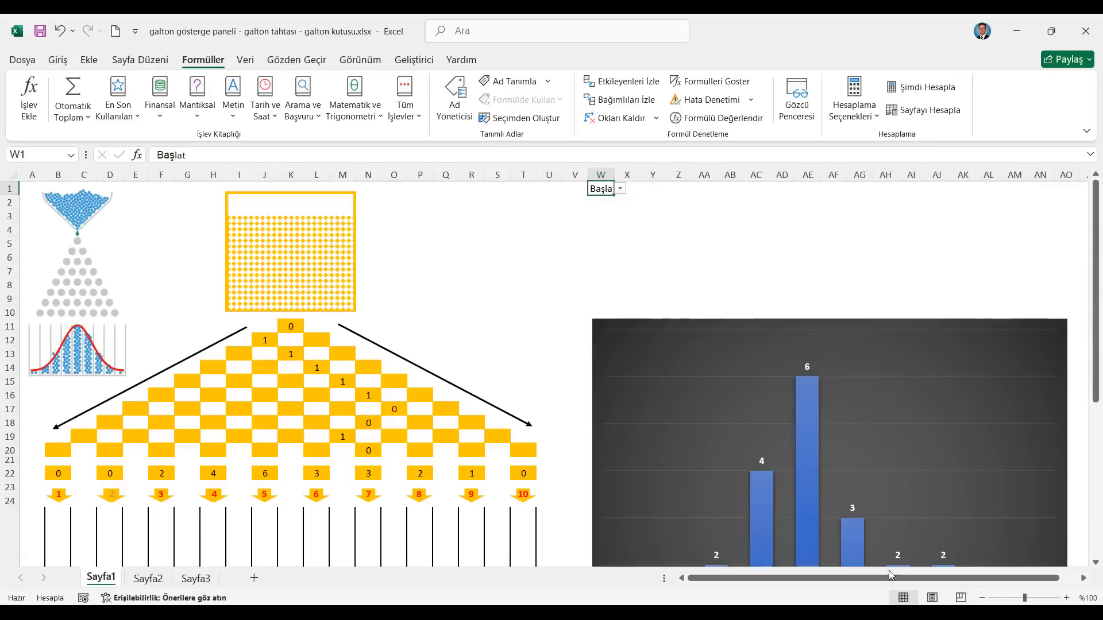
# Recalculate the workbook repeatedly to run the Galton board simulation on Sayfa1 until the ball container is empty
pyautogui.click(982, 598)
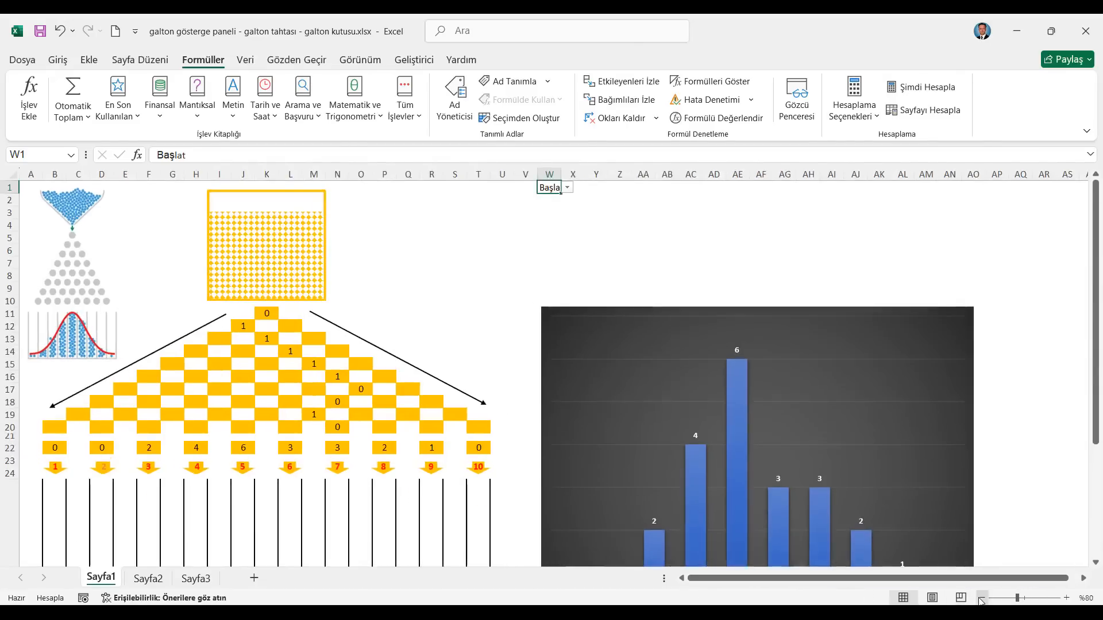
pyautogui.click(982, 598)
pyautogui.click(982, 598)
pyautogui.click(935, 90)
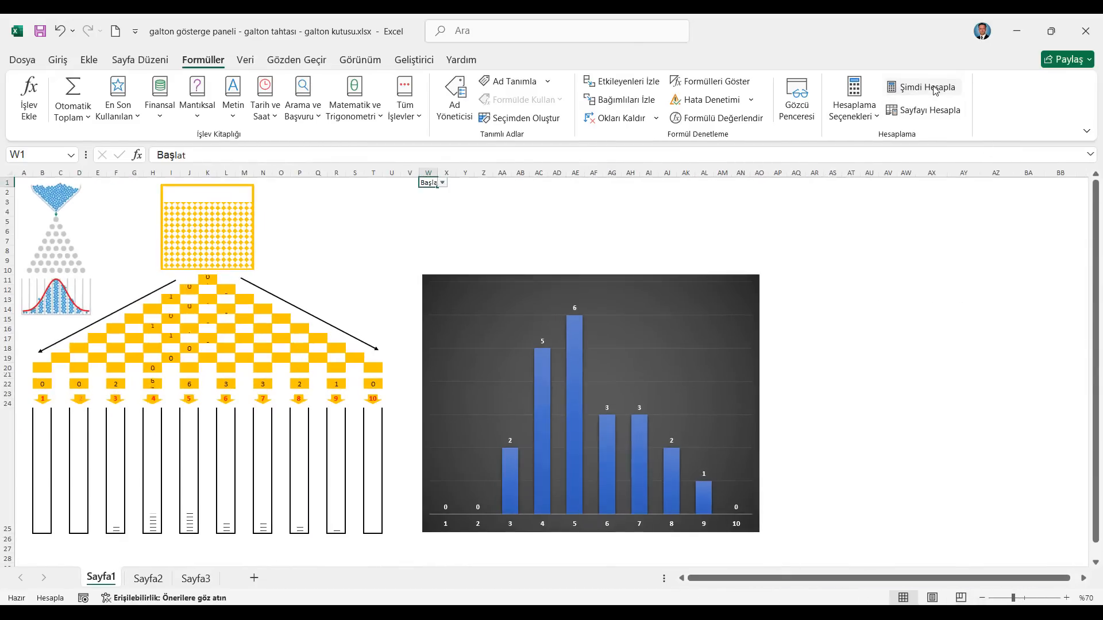
pyautogui.click(934, 90)
pyautogui.click(935, 91)
pyautogui.click(935, 90)
pyautogui.click(935, 90)
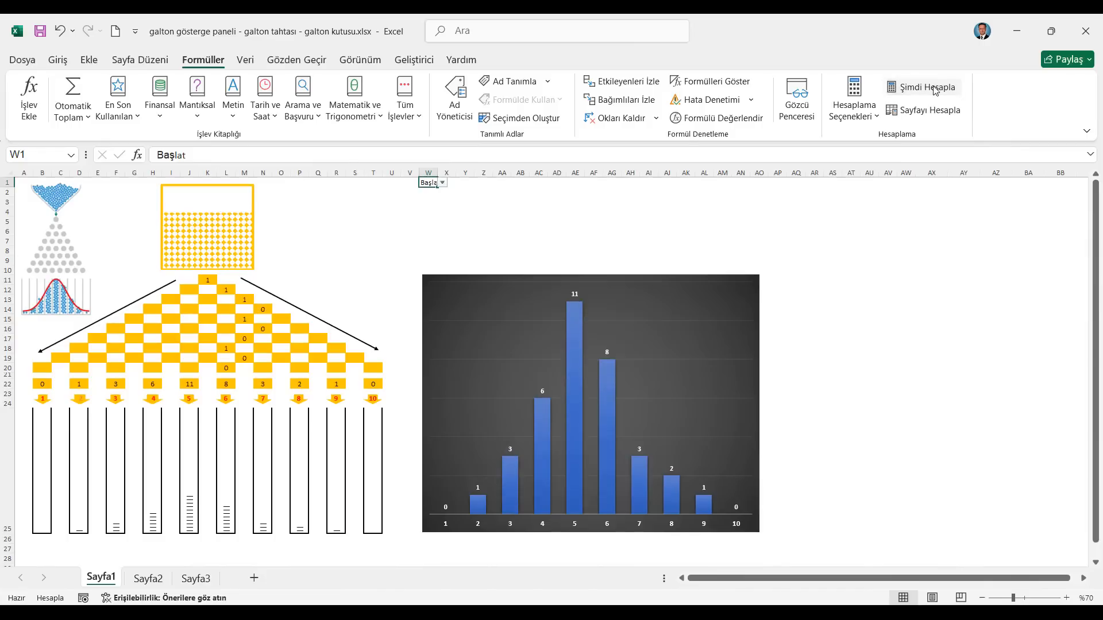
pyautogui.click(935, 90)
pyautogui.click(934, 91)
pyautogui.click(935, 90)
pyautogui.click(935, 91)
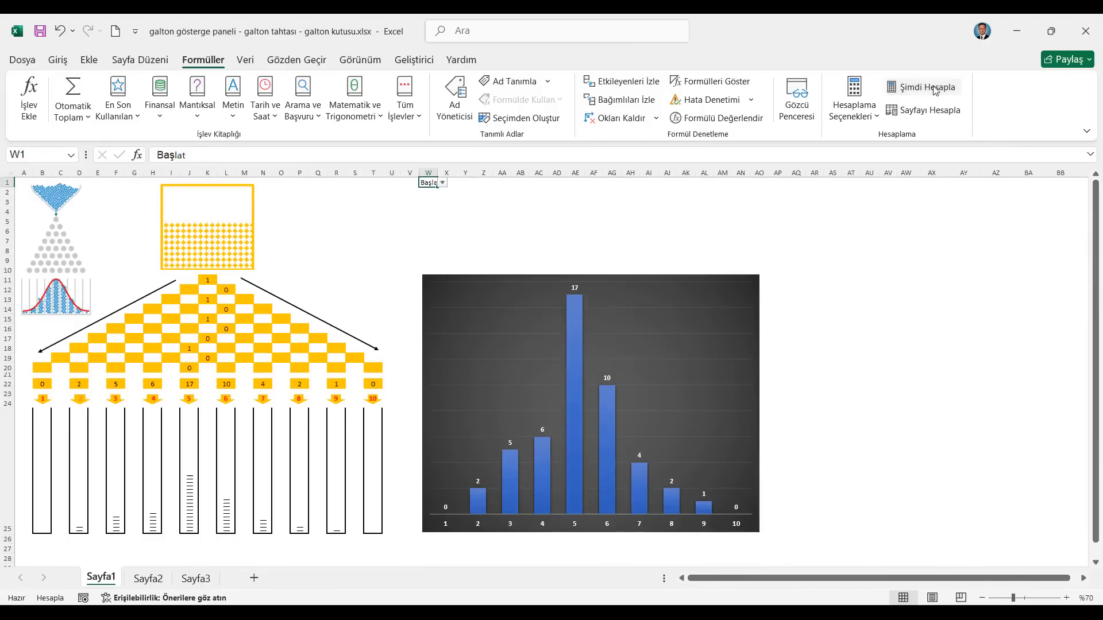
pyautogui.click(934, 90)
pyautogui.click(934, 90)
pyautogui.click(934, 90)
pyautogui.click(935, 90)
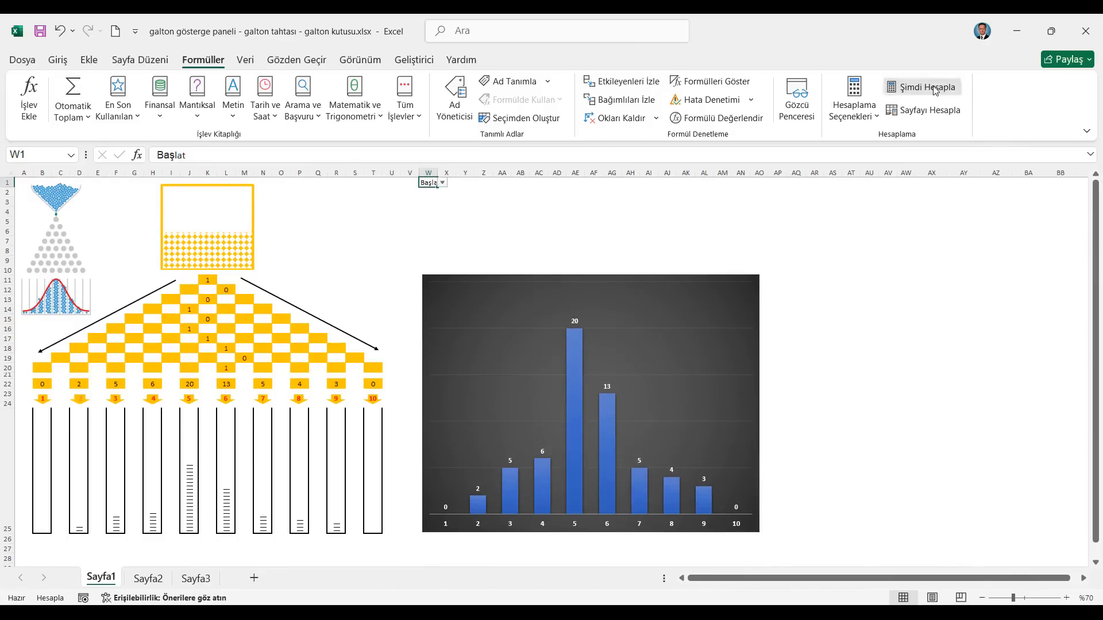
pyautogui.click(935, 90)
pyautogui.click(935, 90)
pyautogui.click(935, 90)
pyautogui.click(934, 90)
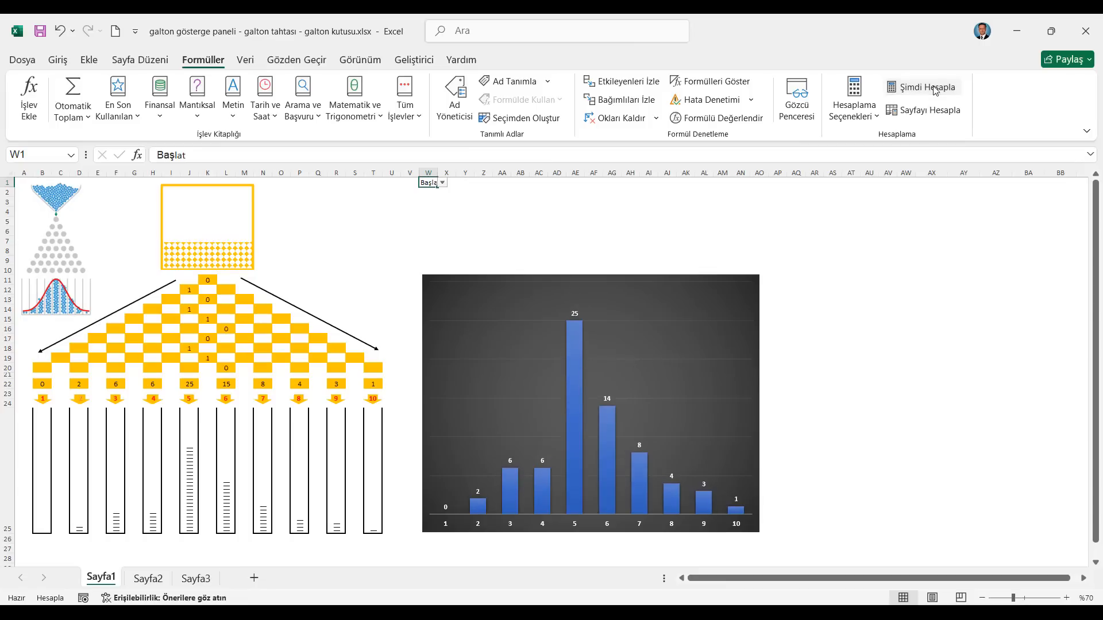
pyautogui.click(934, 90)
pyautogui.click(935, 90)
pyautogui.click(935, 91)
pyautogui.click(935, 90)
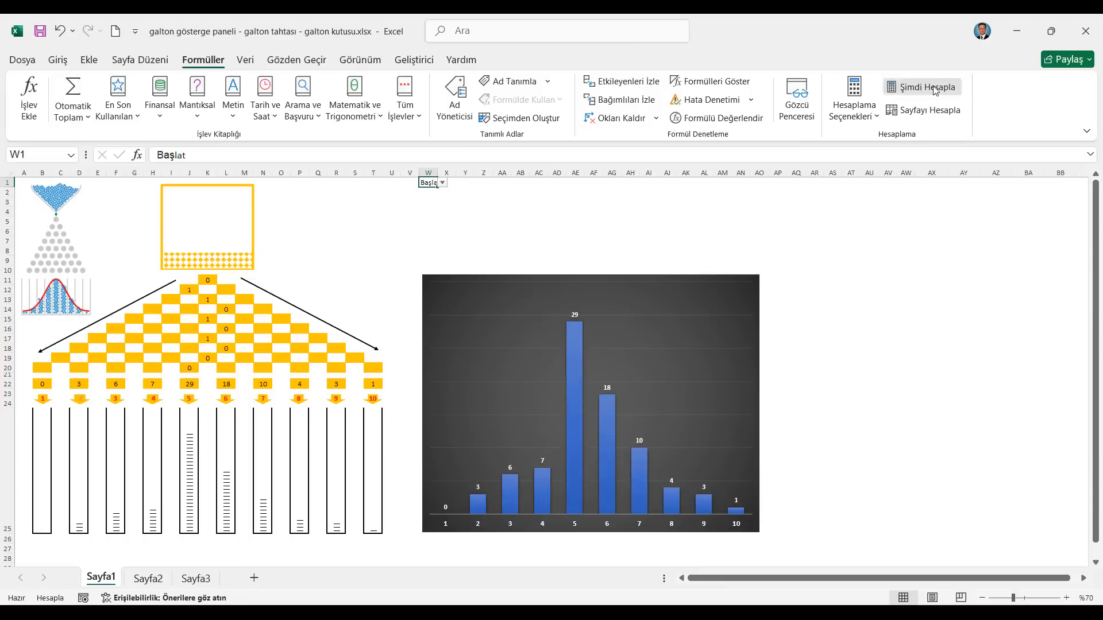
pyautogui.click(934, 90)
pyautogui.click(934, 91)
pyautogui.click(934, 90)
pyautogui.click(935, 91)
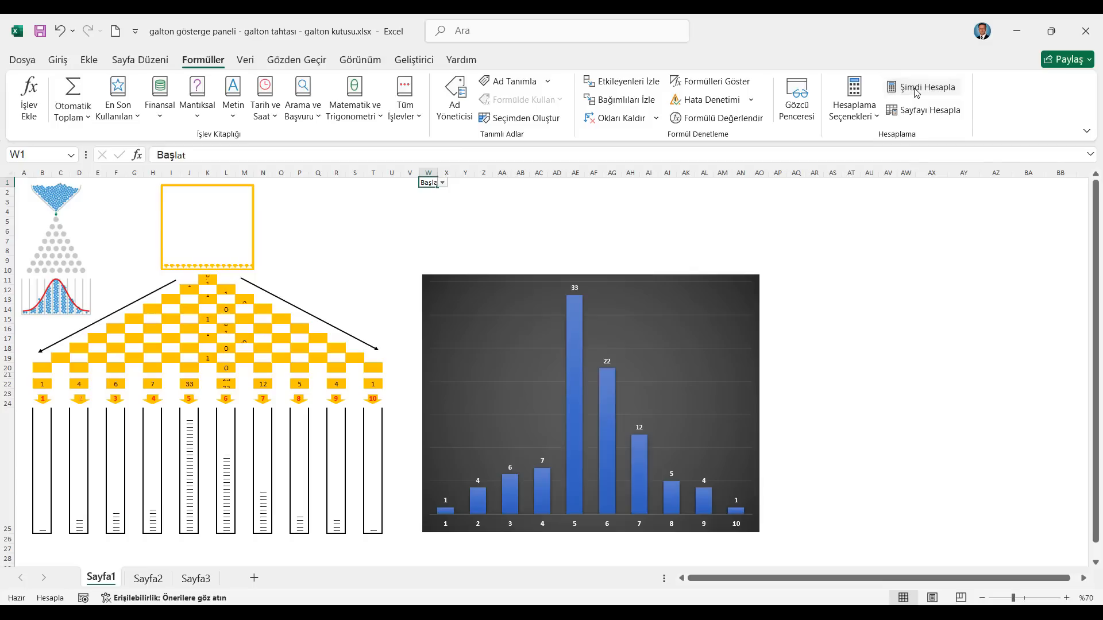
pyautogui.click(931, 90)
pyautogui.click(919, 93)
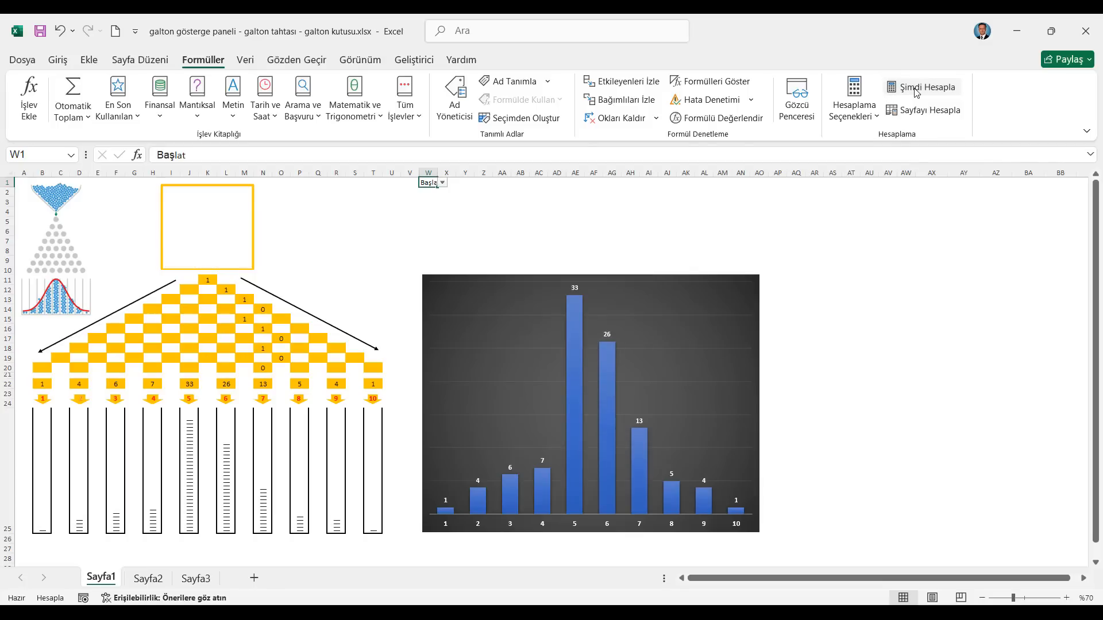
# On Sayfa2, fill every other cell of row 22 from B22 to T22 with standard green
pyautogui.click(148, 579)
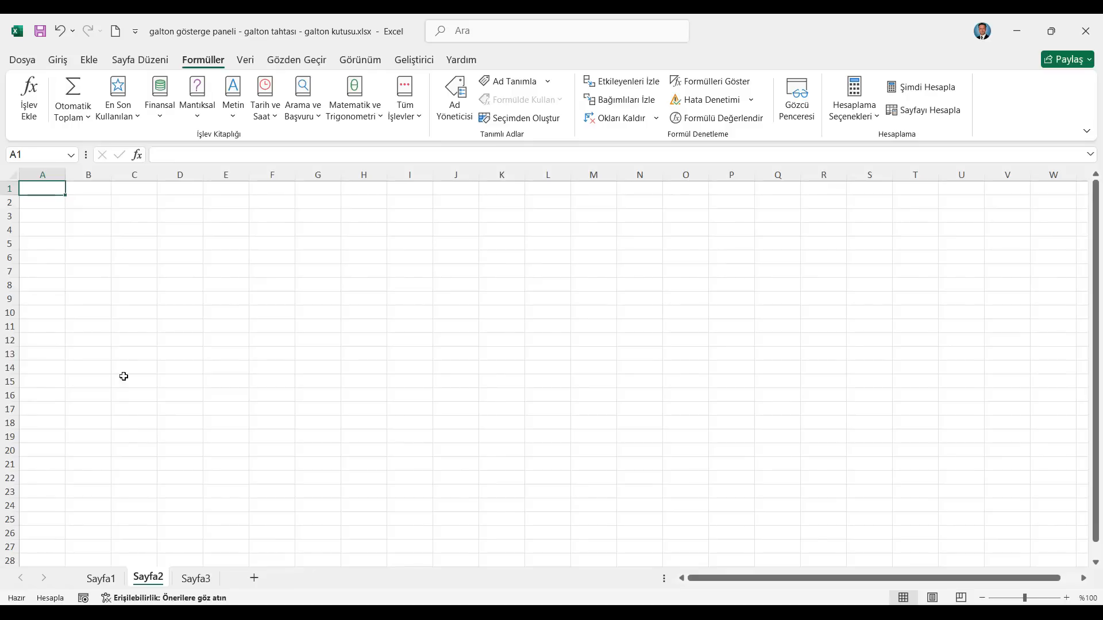
pyautogui.click(99, 477)
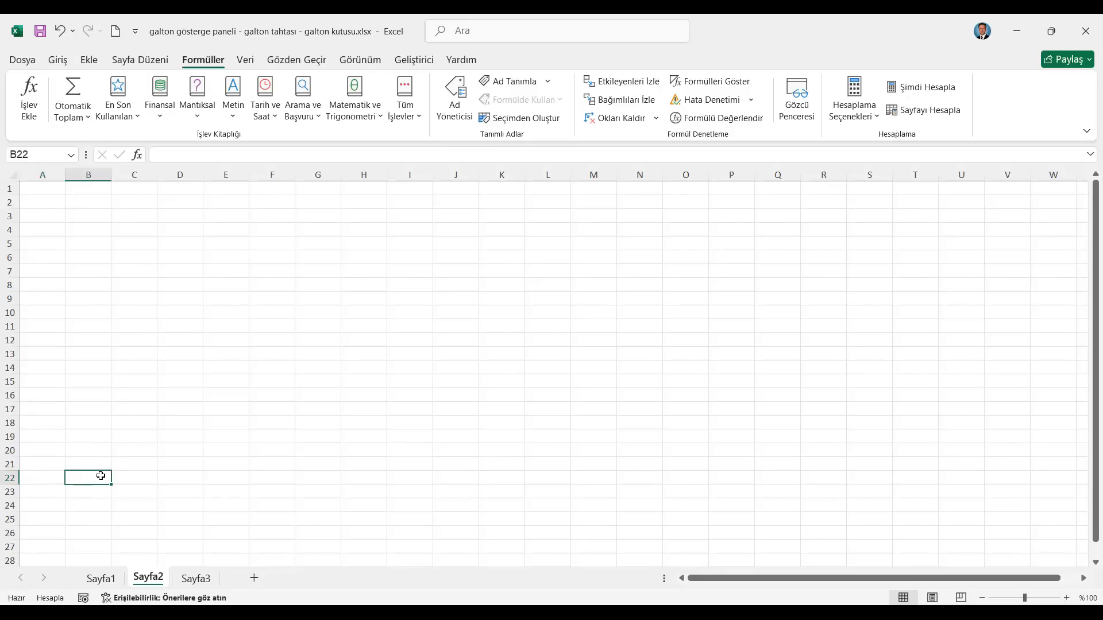
pyautogui.keyDown('ctrl'); pyautogui.click(165, 478); pyautogui.keyUp('ctrl')
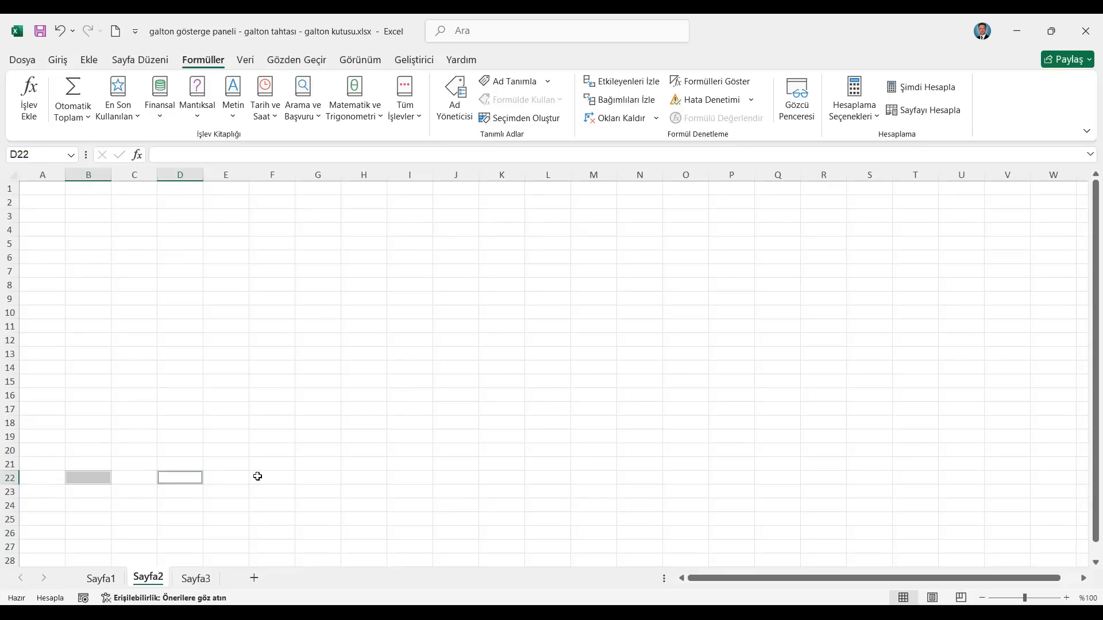
pyautogui.keyDown('ctrl'); pyautogui.click(264, 477); pyautogui.keyUp('ctrl')
pyautogui.keyDown('ctrl'); pyautogui.click(363, 477); pyautogui.keyUp('ctrl')
pyautogui.keyDown('ctrl'); pyautogui.click(451, 476); pyautogui.keyUp('ctrl')
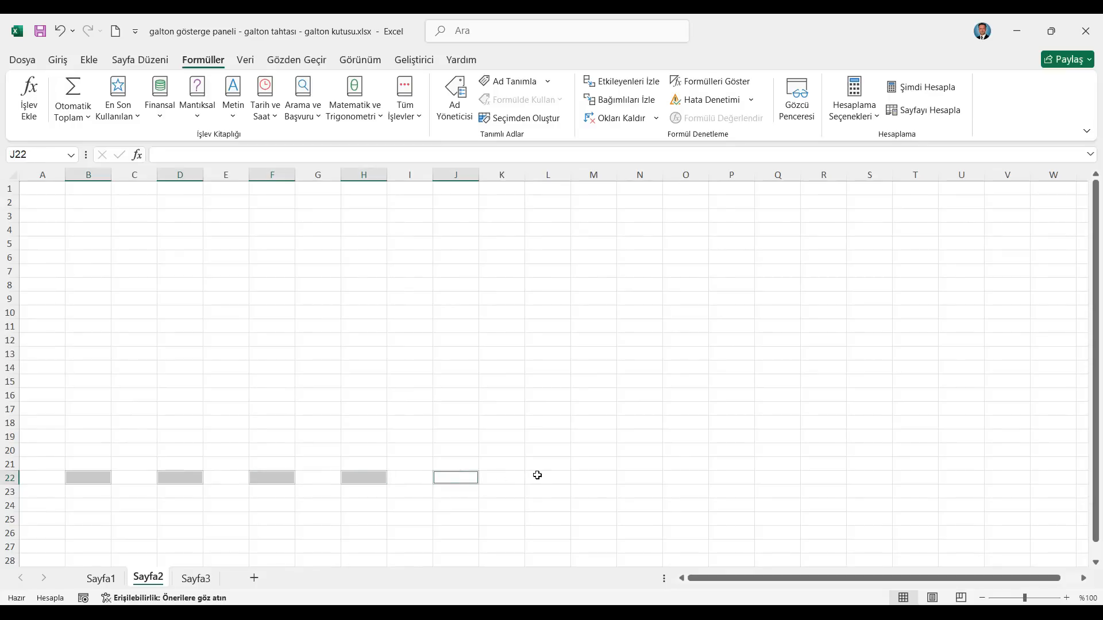
pyautogui.keyDown('ctrl'); pyautogui.click(542, 476); pyautogui.keyUp('ctrl')
pyautogui.keyDown('ctrl'); pyautogui.click(653, 479); pyautogui.keyUp('ctrl')
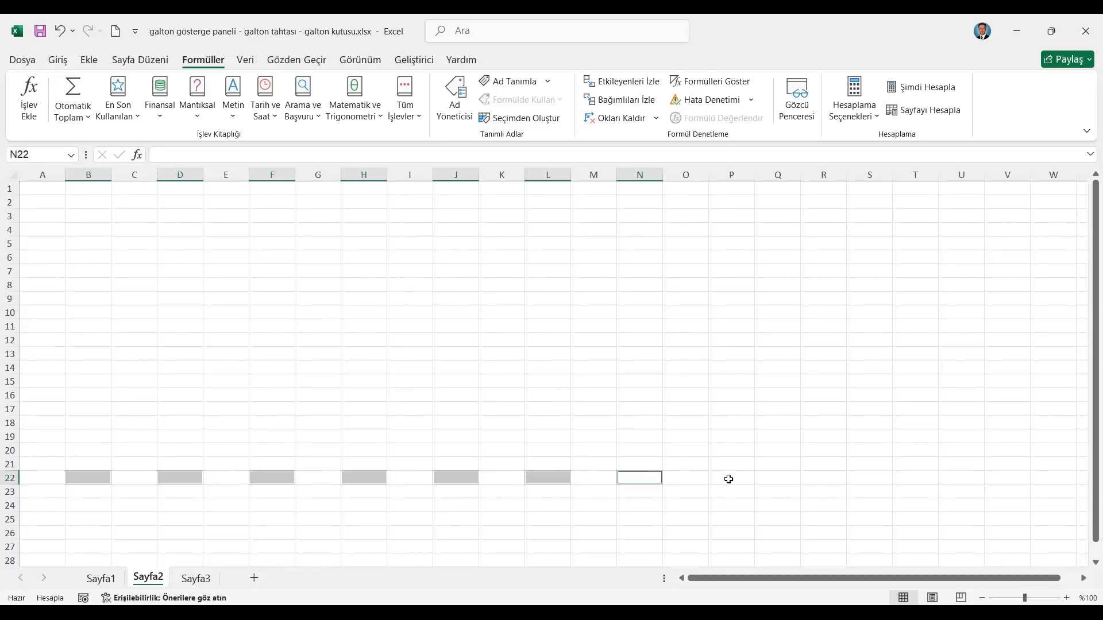
pyautogui.keyDown('ctrl'); pyautogui.click(728, 479); pyautogui.keyUp('ctrl')
pyautogui.keyDown('ctrl'); pyautogui.click(820, 478); pyautogui.keyUp('ctrl')
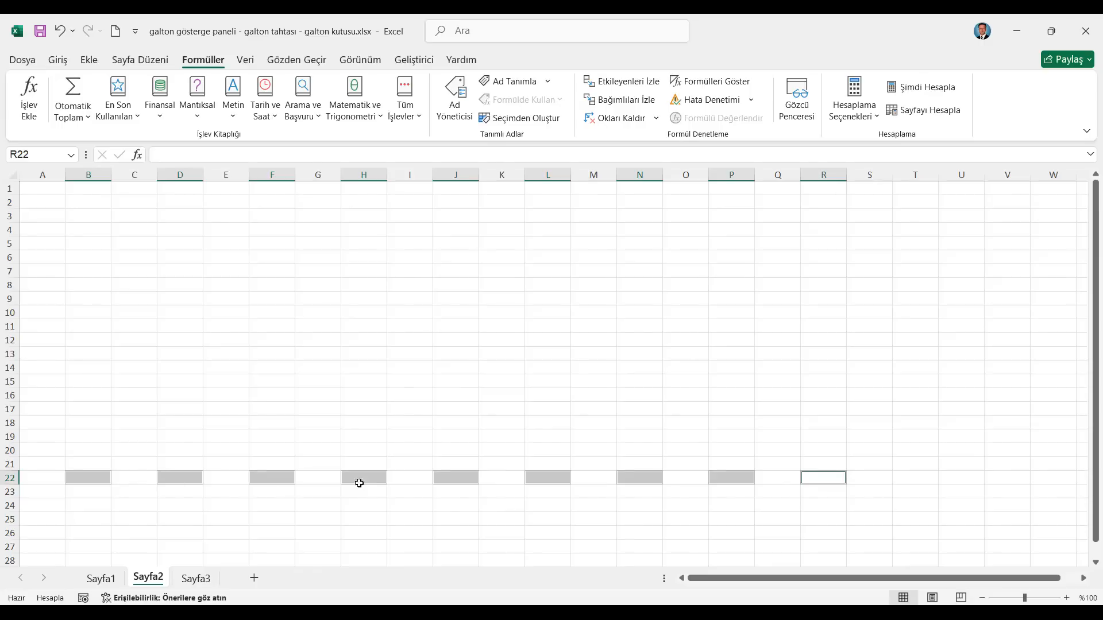
pyautogui.keyDown('ctrl'); pyautogui.click(915, 482); pyautogui.keyUp('ctrl')
pyautogui.click(59, 61)
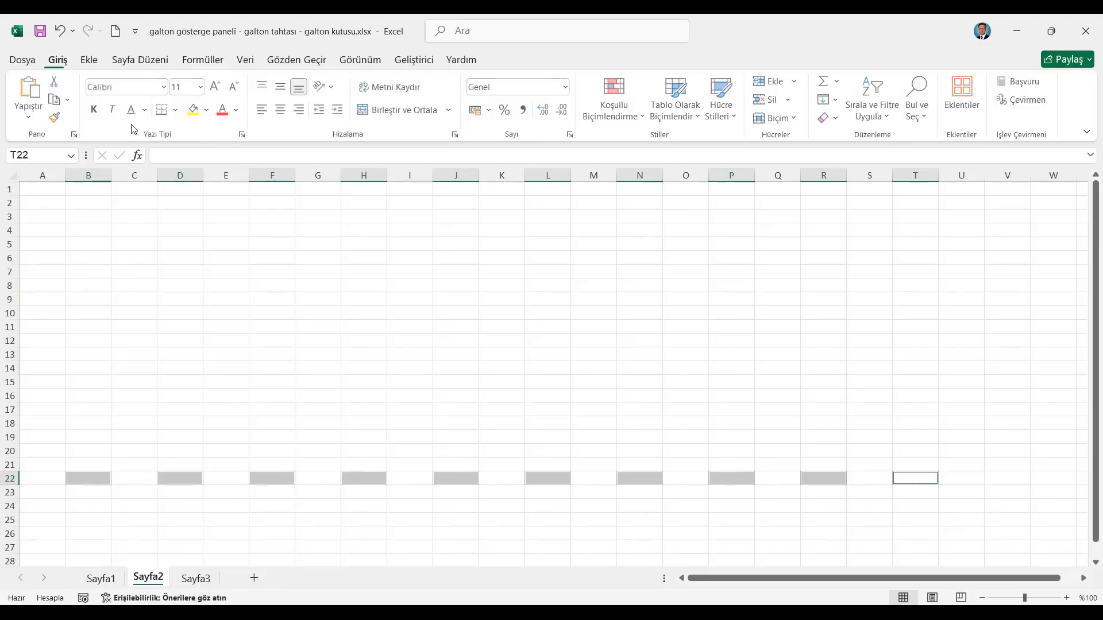
pyautogui.click(207, 109)
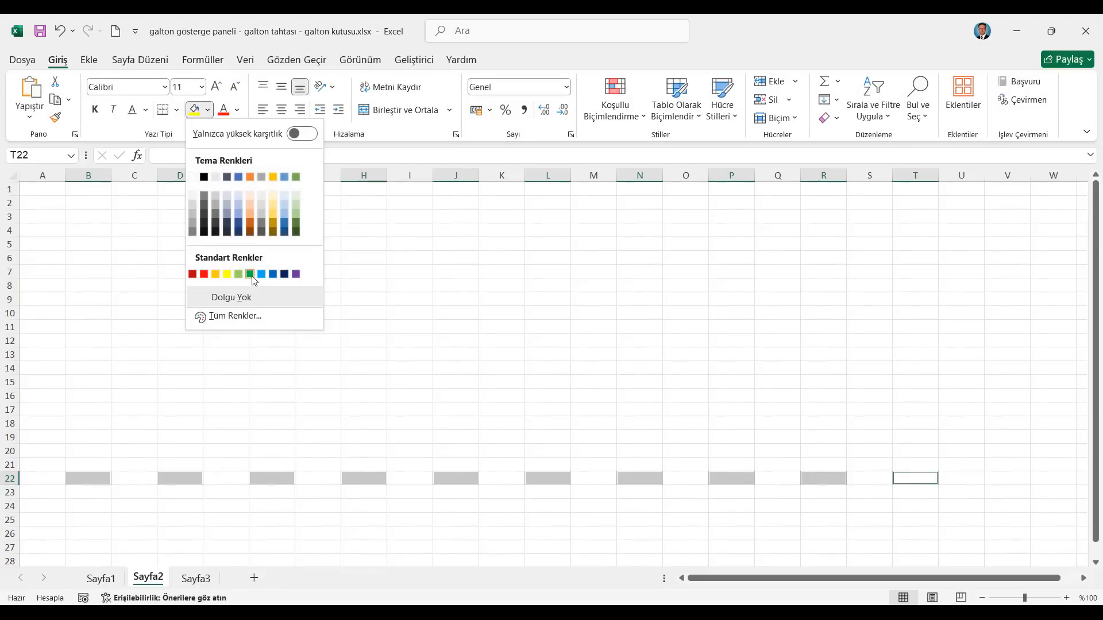
pyautogui.click(250, 274)
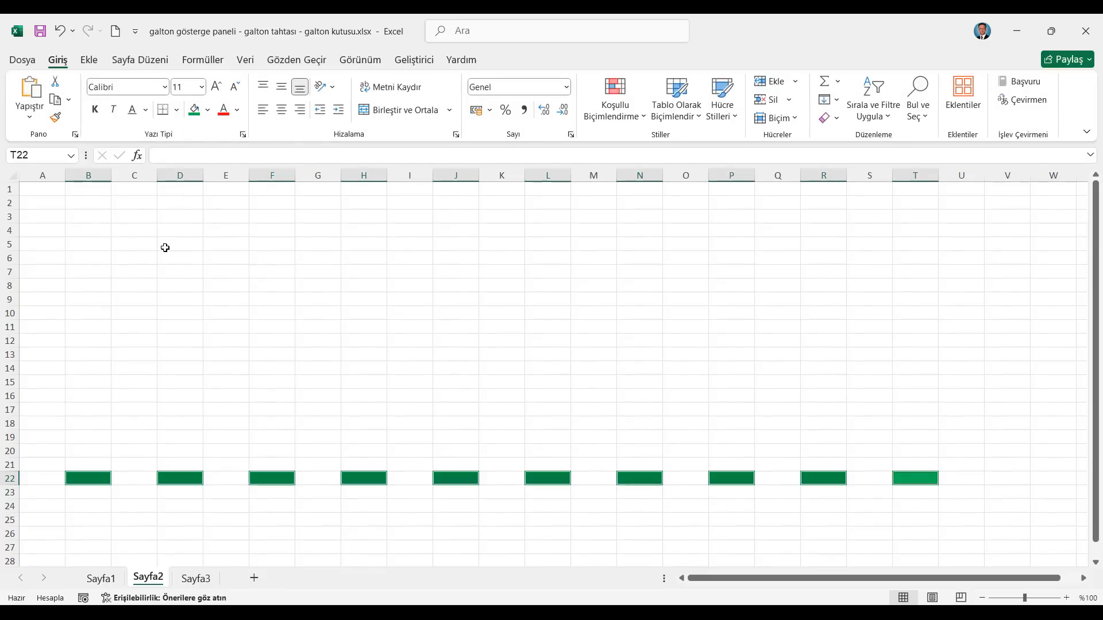
# Set the width of columns A through V to 4
pyautogui.moveTo(46, 178); pyautogui.dragTo(1028, 190)
pyautogui.rightClick(330, 170)
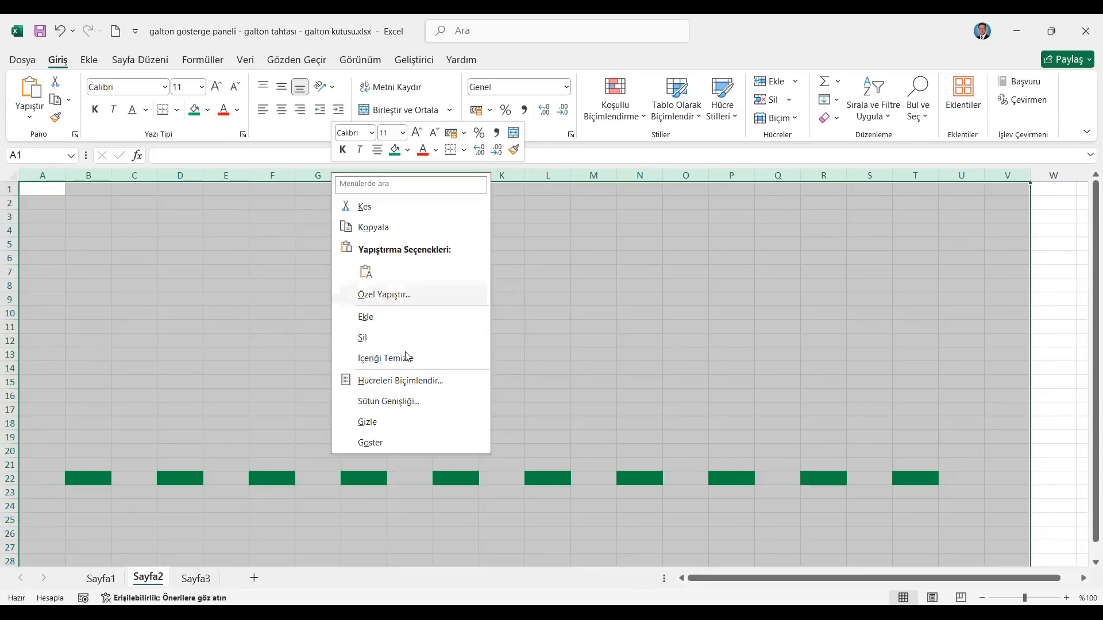
pyautogui.click(401, 404)
pyautogui.write('4')
pyautogui.click(379, 444)
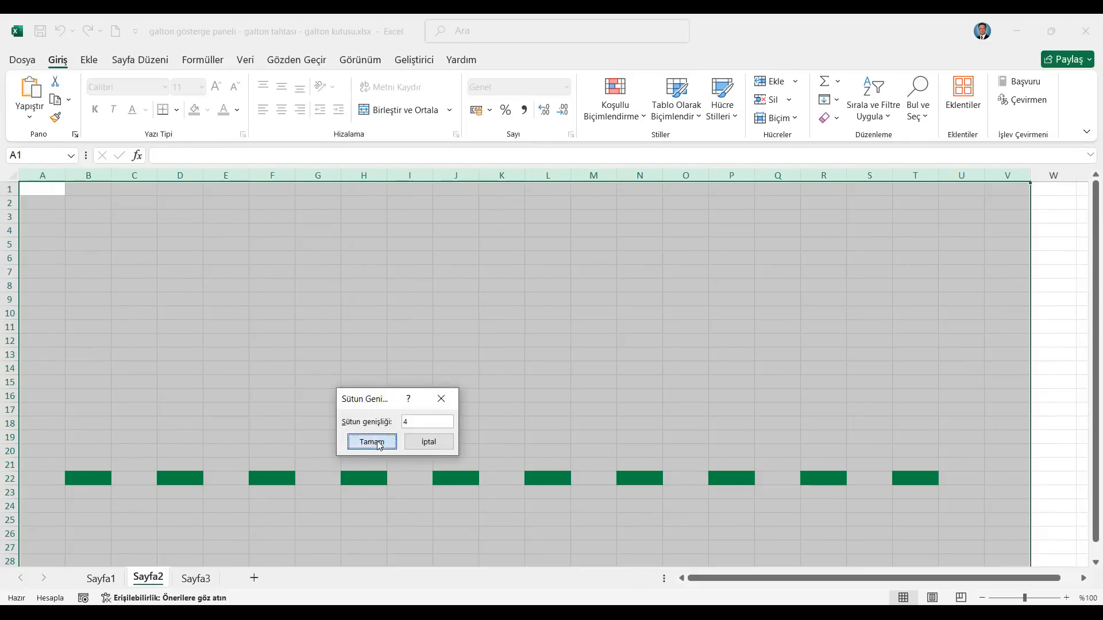
# Set the height of rows 1 through 25 to 10, and enlarge all these rows slightly by eye
pyautogui.moveTo(8, 189); pyautogui.dragTo(12, 520)
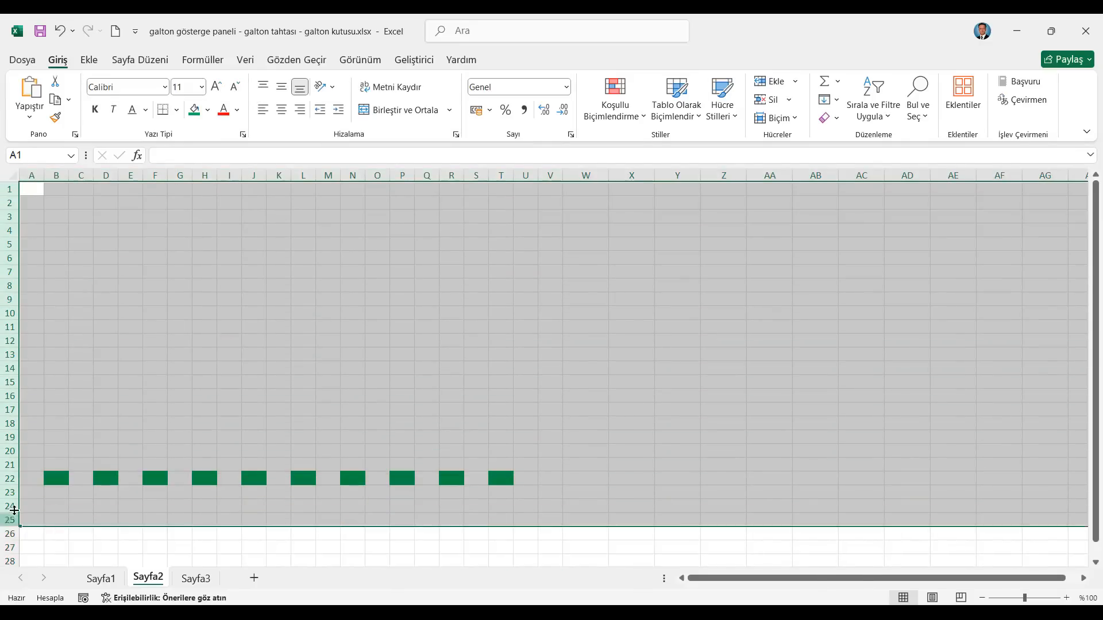
pyautogui.rightClick(11, 275)
pyautogui.click(58, 504)
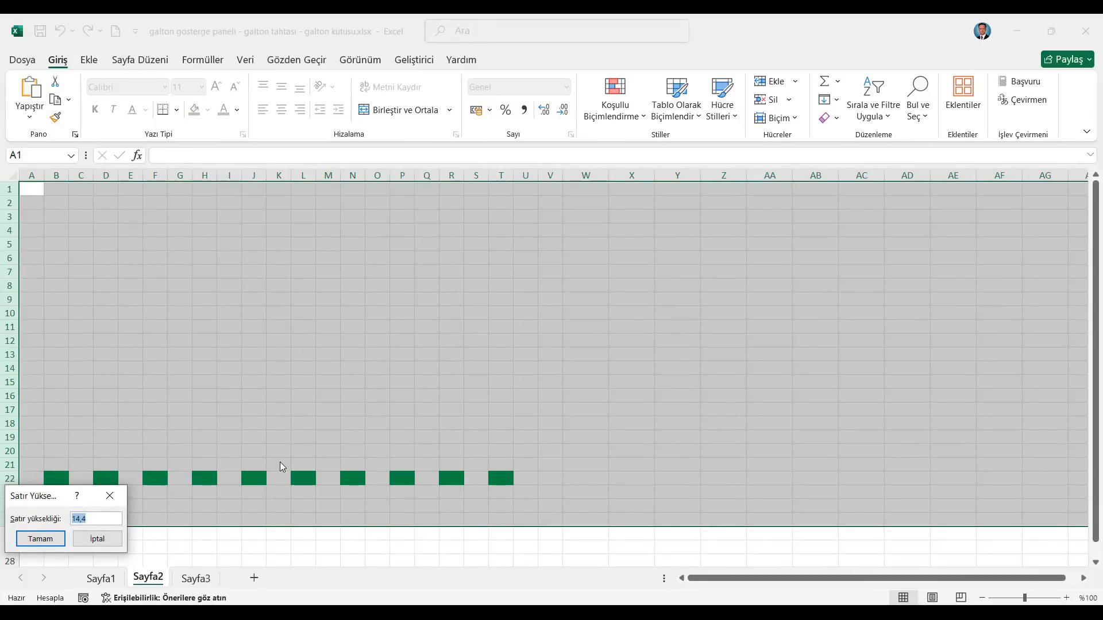
pyautogui.write('10')
pyautogui.click(54, 539)
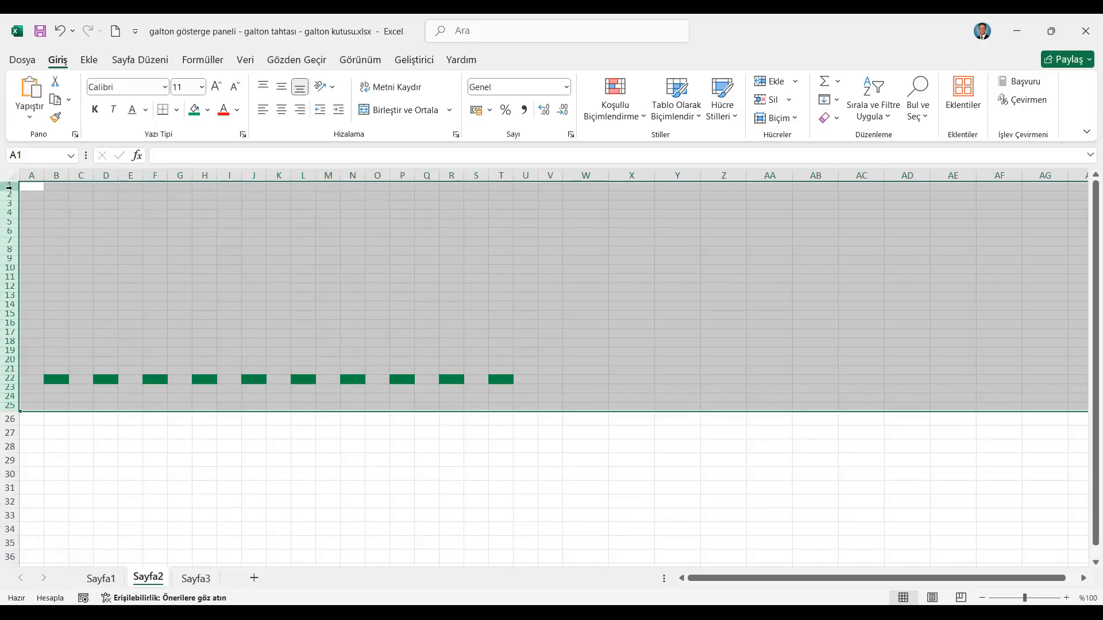
pyautogui.moveTo(11, 191); pyautogui.dragTo(14, 194)
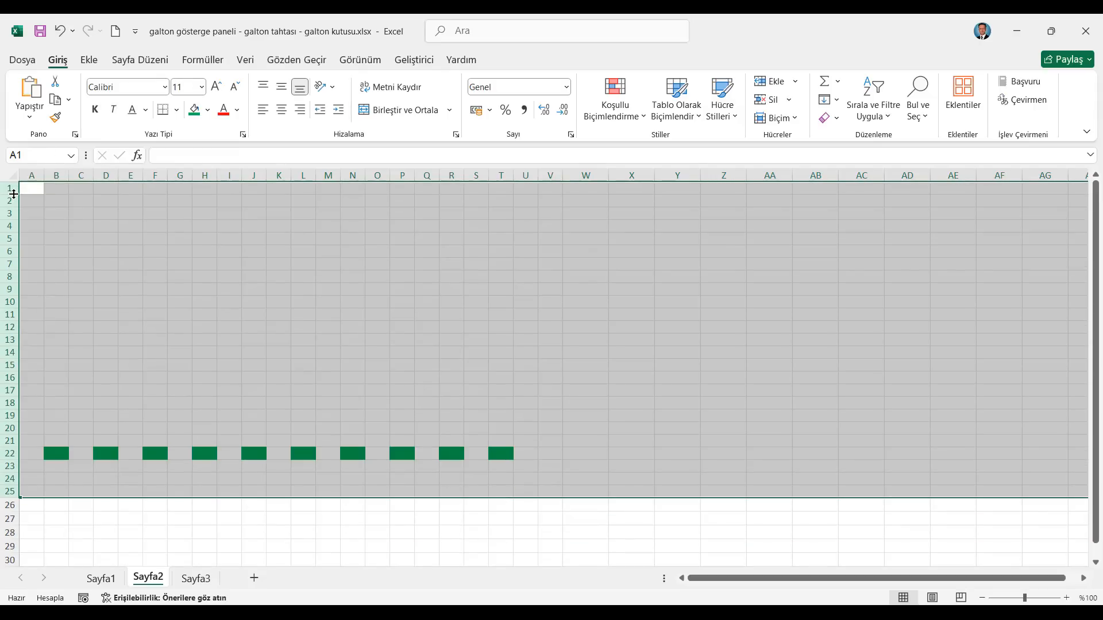
# Fill every other cell of row 21 from C21 to S21 with the same green, offset from the row below
pyautogui.click(86, 437)
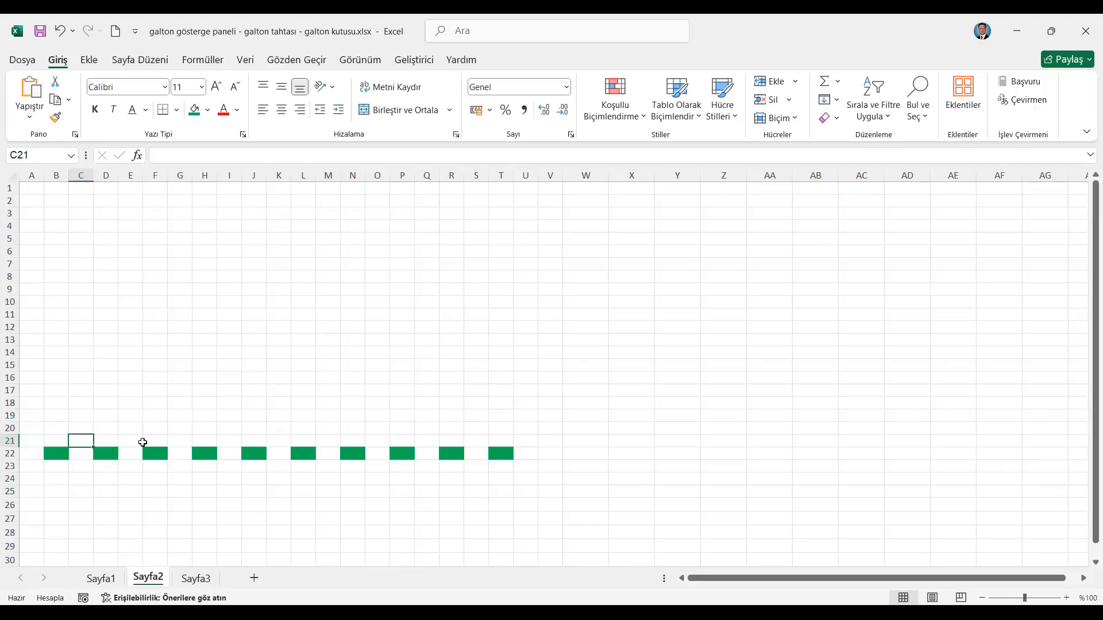
pyautogui.keyDown('ctrl'); pyautogui.click(138, 440); pyautogui.keyUp('ctrl')
pyautogui.keyDown('ctrl'); pyautogui.click(186, 442); pyautogui.keyUp('ctrl')
pyautogui.keyDown('ctrl'); pyautogui.click(235, 442); pyautogui.keyUp('ctrl')
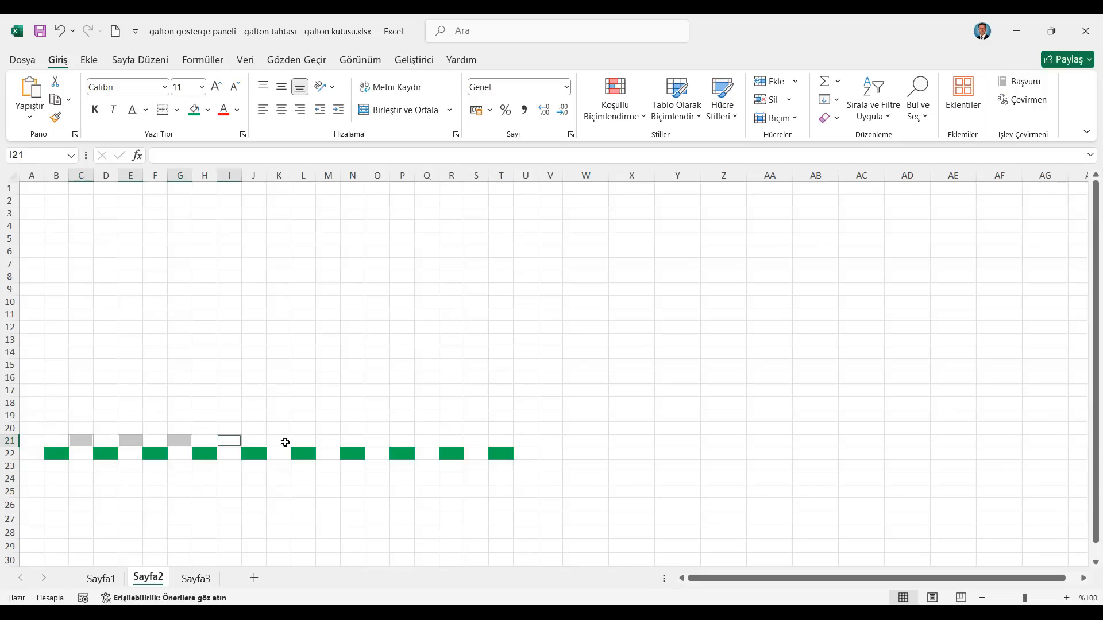
pyautogui.keyDown('ctrl'); pyautogui.click(282, 439); pyautogui.keyUp('ctrl')
pyautogui.keyDown('ctrl'); pyautogui.click(323, 440); pyautogui.keyUp('ctrl')
pyautogui.keyDown('ctrl'); pyautogui.click(378, 440); pyautogui.keyUp('ctrl')
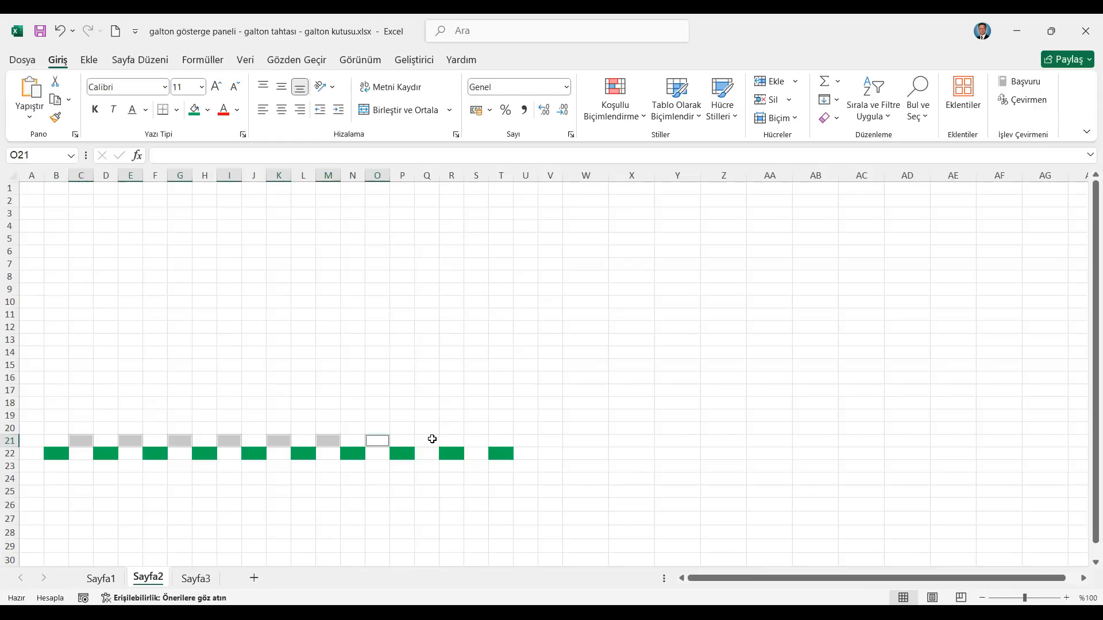
pyautogui.keyDown('ctrl'); pyautogui.click(430, 441); pyautogui.keyUp('ctrl')
pyautogui.keyDown('ctrl'); pyautogui.click(474, 440); pyautogui.keyUp('ctrl')
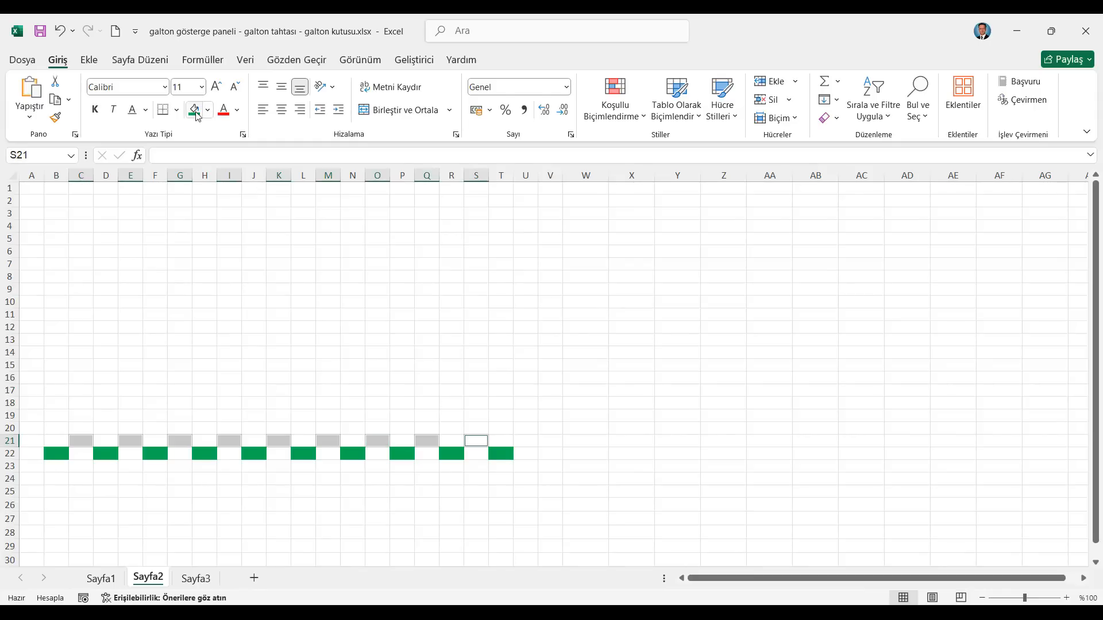
pyautogui.click(195, 110)
# Fill every other cell of row 20 from D20 to R20 with the same green
pyautogui.click(109, 425)
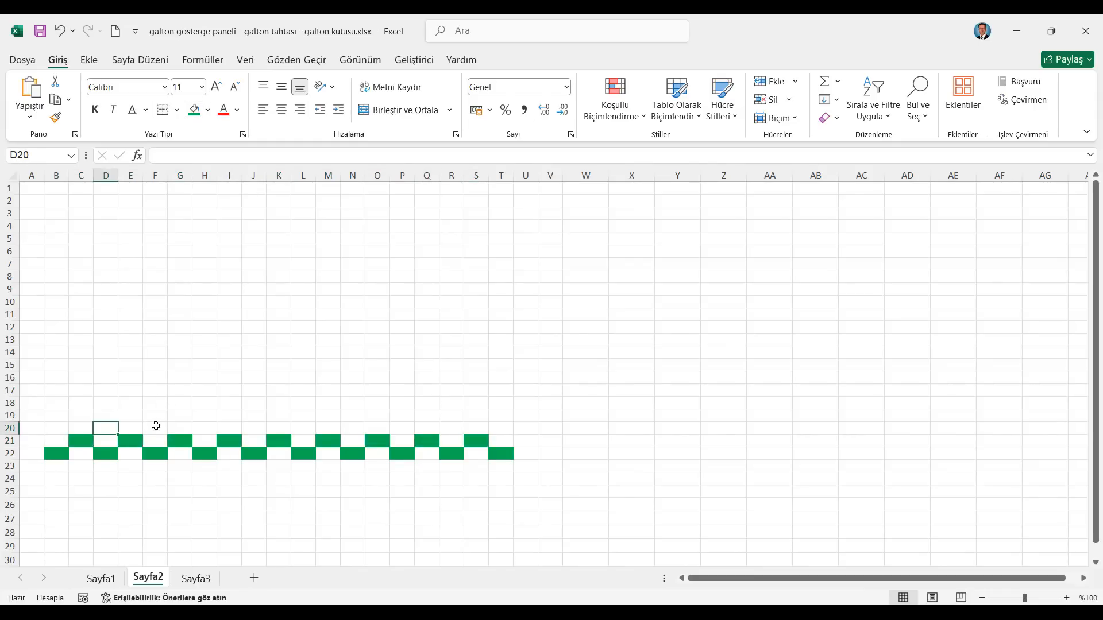
pyautogui.keyDown('ctrl'); pyautogui.click(155, 425); pyautogui.keyUp('ctrl')
pyautogui.keyDown('ctrl'); pyautogui.click(204, 426); pyautogui.keyUp('ctrl')
pyautogui.keyDown('ctrl'); pyautogui.click(253, 427); pyautogui.keyUp('ctrl')
pyautogui.keyDown('ctrl'); pyautogui.click(303, 427); pyautogui.keyUp('ctrl')
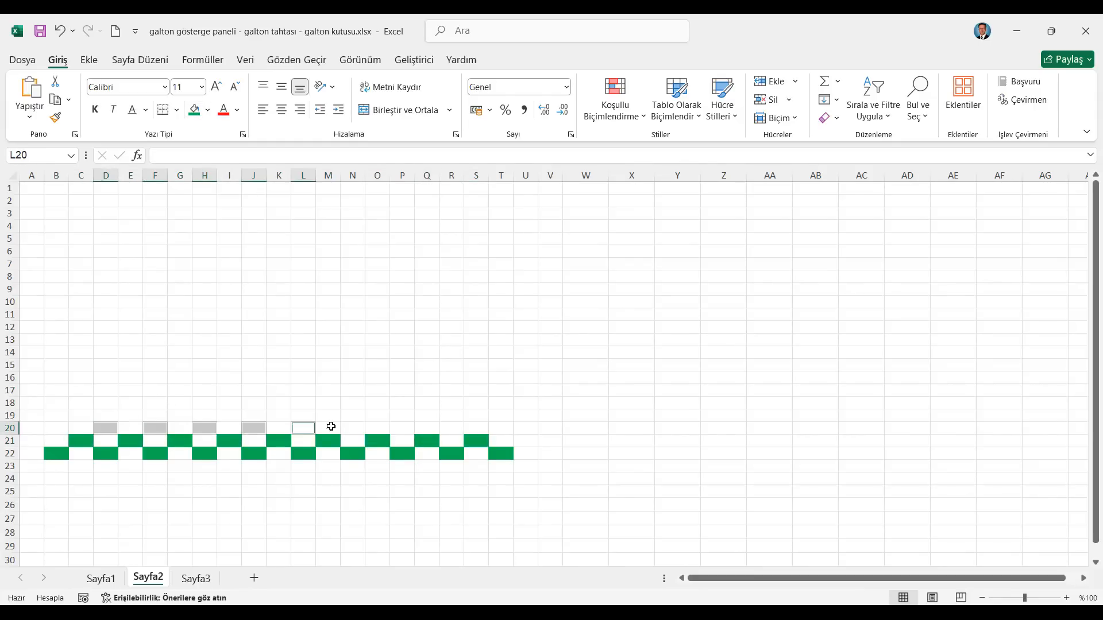
pyautogui.keyDown('ctrl'); pyautogui.click(357, 425); pyautogui.keyUp('ctrl')
pyautogui.keyDown('ctrl'); pyautogui.click(405, 427); pyautogui.keyUp('ctrl')
pyautogui.keyDown('ctrl'); pyautogui.click(447, 426); pyautogui.keyUp('ctrl')
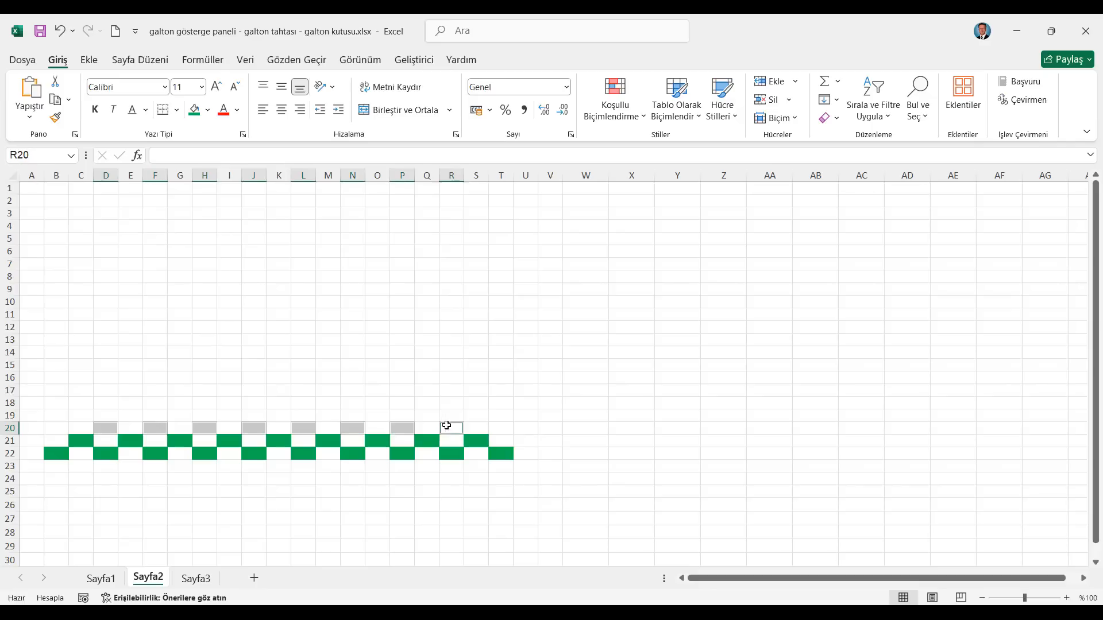
pyautogui.click(199, 107)
# Fill every other cell of row 19 from E19 to Q19 with the same green
pyautogui.click(134, 414)
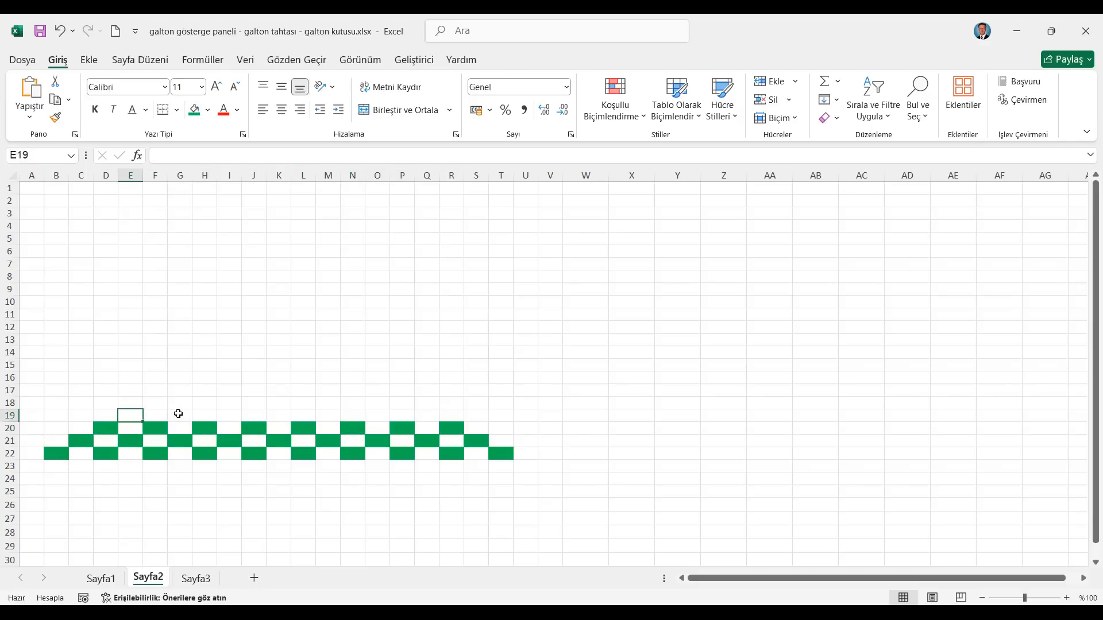
pyautogui.keyDown('ctrl'); pyautogui.click(178, 416); pyautogui.keyUp('ctrl')
pyautogui.keyDown('ctrl'); pyautogui.click(236, 415); pyautogui.keyUp('ctrl')
pyautogui.keyDown('ctrl'); pyautogui.click(278, 414); pyautogui.keyUp('ctrl')
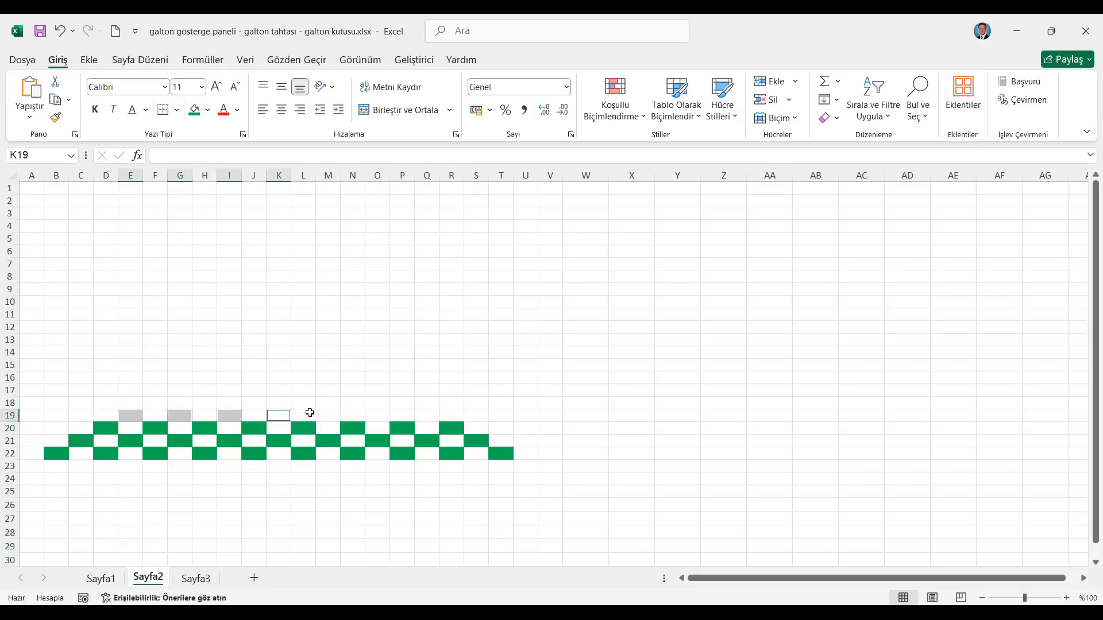
pyautogui.keyDown('ctrl'); pyautogui.click(324, 413); pyautogui.keyUp('ctrl')
pyautogui.keyDown('ctrl'); pyautogui.click(374, 414); pyautogui.keyUp('ctrl')
pyautogui.keyDown('ctrl'); pyautogui.click(425, 414); pyautogui.keyUp('ctrl')
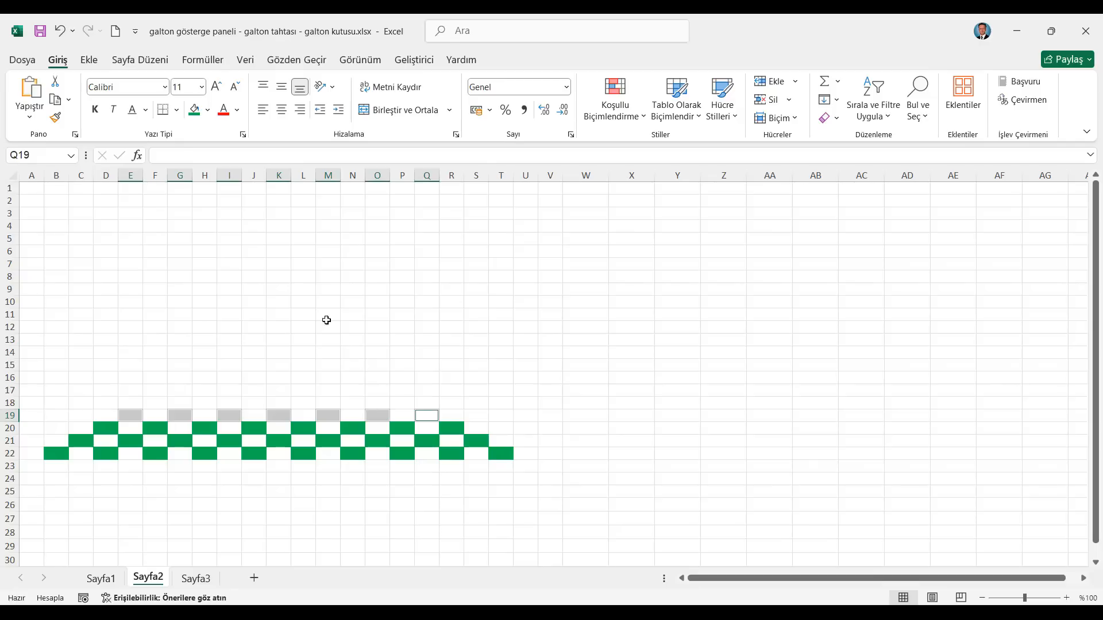
pyautogui.click(194, 109)
# Fill every other cell of row 18 from F18 to P18 with the same green
pyautogui.click(157, 402)
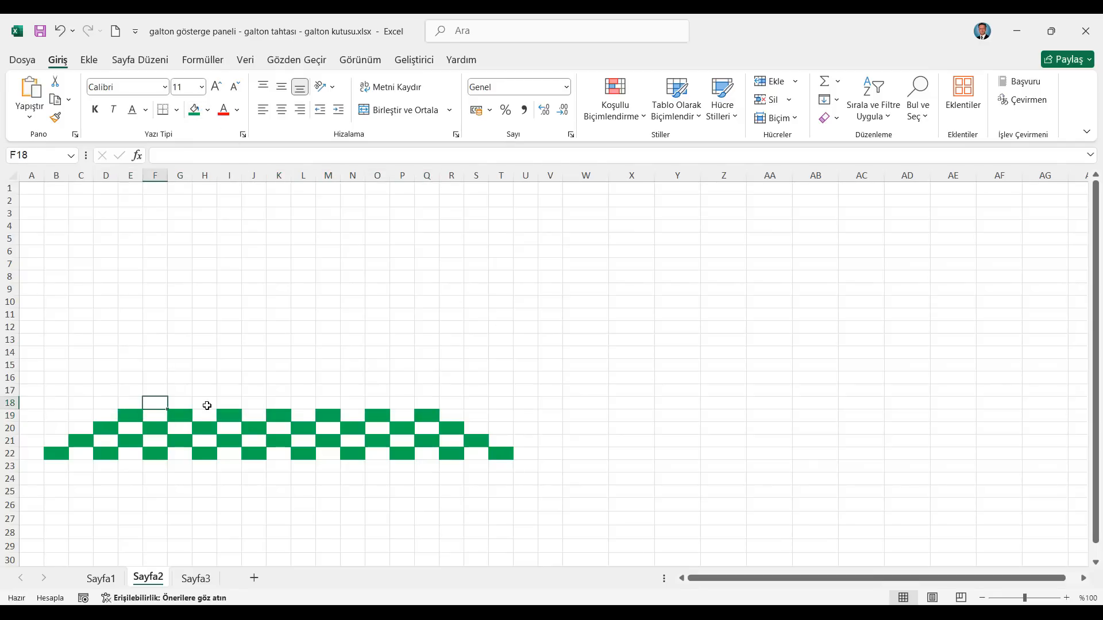
pyautogui.keyDown('ctrl'); pyautogui.click(203, 401); pyautogui.keyUp('ctrl')
pyautogui.keyDown('ctrl'); pyautogui.click(253, 403); pyautogui.keyUp('ctrl')
pyautogui.keyDown('ctrl'); pyautogui.click(302, 402); pyautogui.keyUp('ctrl')
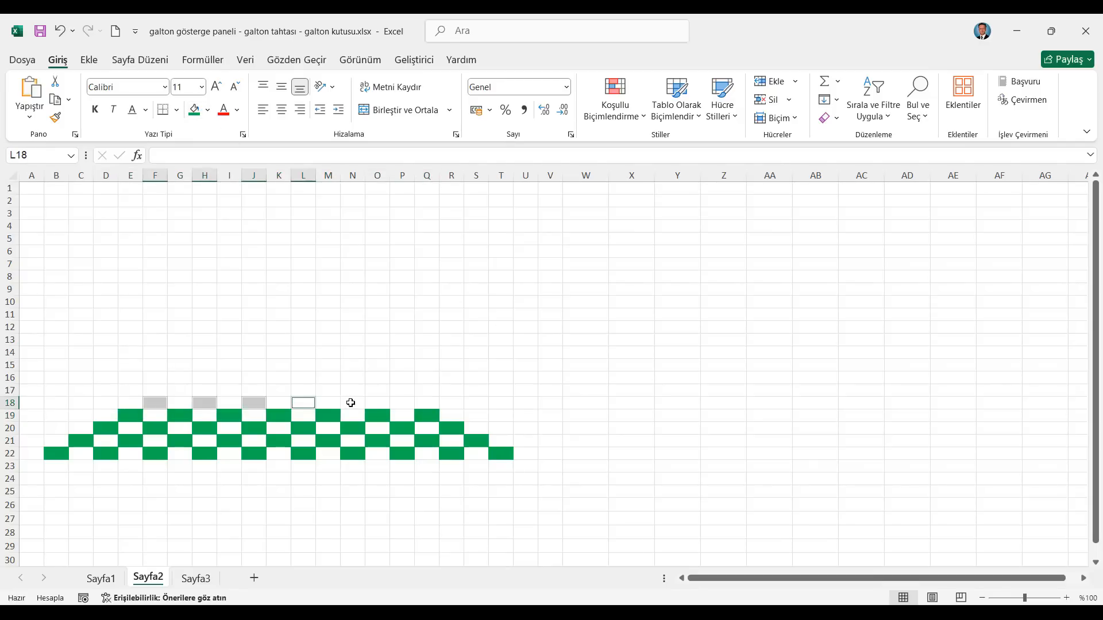
pyautogui.keyDown('ctrl'); pyautogui.click(350, 402); pyautogui.keyUp('ctrl')
pyautogui.keyDown('ctrl'); pyautogui.click(396, 404); pyautogui.keyUp('ctrl')
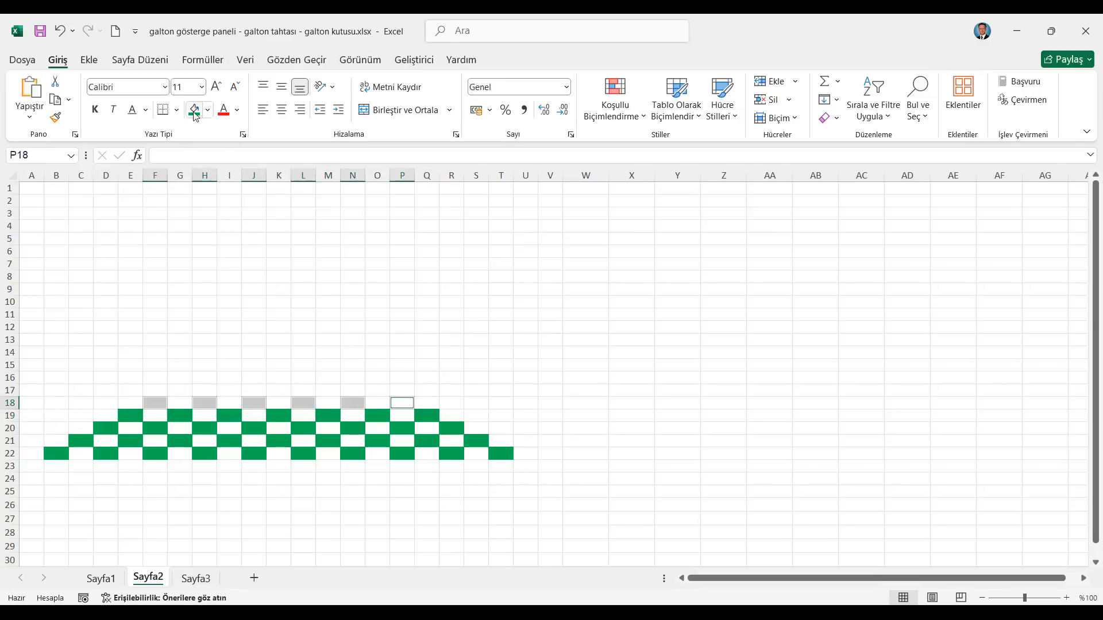
pyautogui.click(194, 109)
# Fill alternating, offset cells of rows 17 up to 13 with the same green, narrowing from G17–O17 to the single cell K13
pyautogui.click(179, 390)
pyautogui.keyDown('ctrl'); pyautogui.click(229, 391); pyautogui.keyUp('ctrl')
pyautogui.keyDown('ctrl'); pyautogui.click(279, 391); pyautogui.keyUp('ctrl')
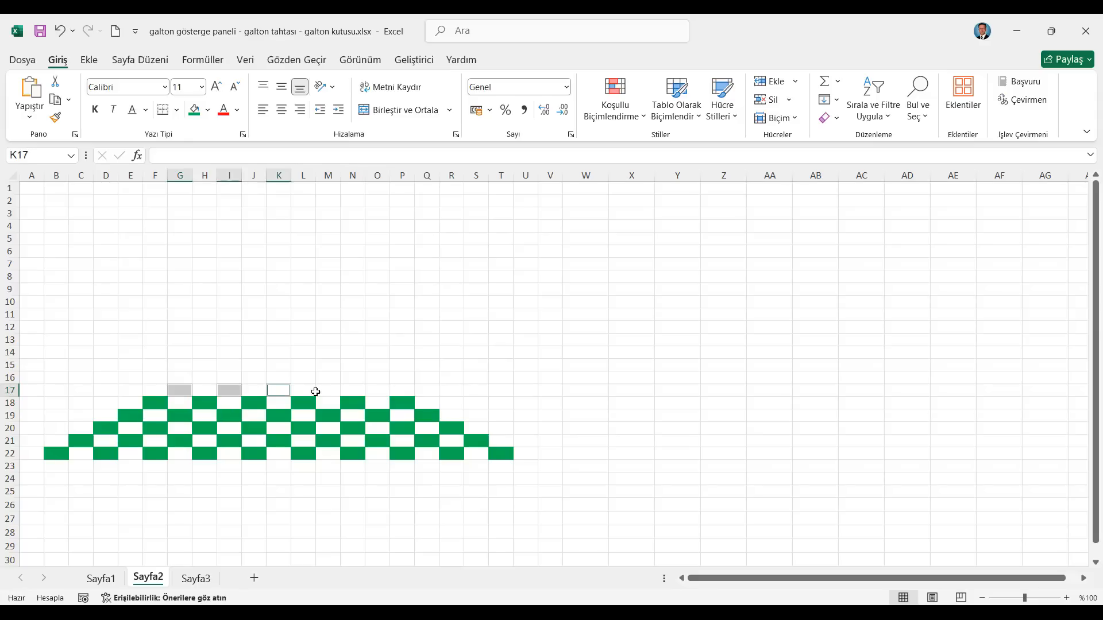
pyautogui.keyDown('ctrl'); pyautogui.click(328, 391); pyautogui.keyUp('ctrl')
pyautogui.keyDown('ctrl'); pyautogui.click(374, 389); pyautogui.keyUp('ctrl')
pyautogui.keyDown('ctrl'); pyautogui.click(212, 377); pyautogui.keyUp('ctrl')
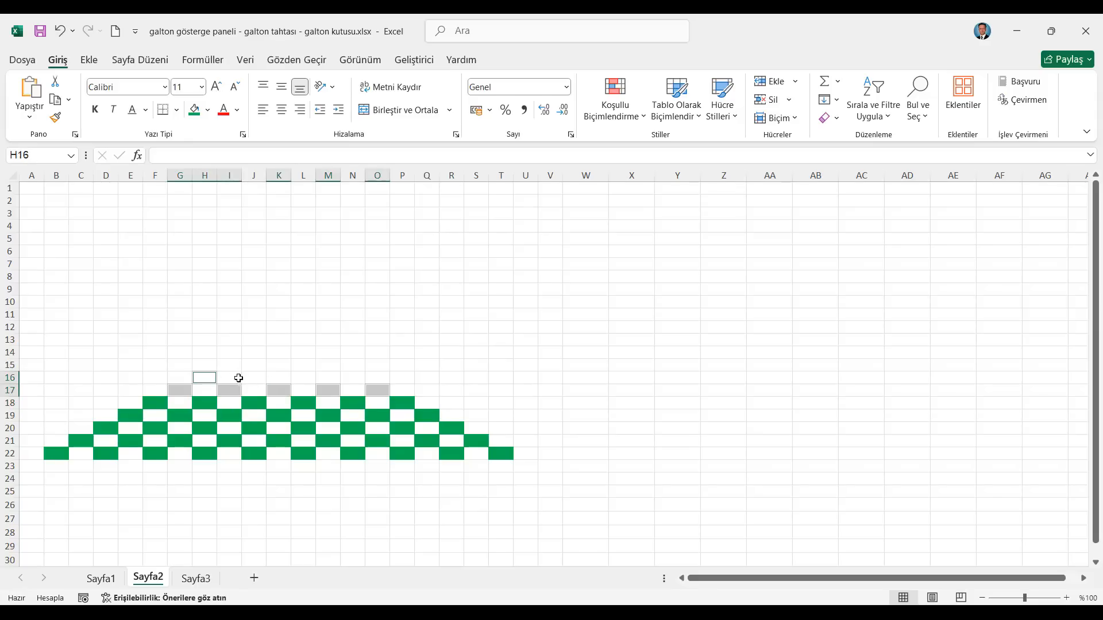
pyautogui.keyDown('ctrl'); pyautogui.click(261, 377); pyautogui.keyUp('ctrl')
pyautogui.keyDown('ctrl'); pyautogui.click(313, 377); pyautogui.keyUp('ctrl')
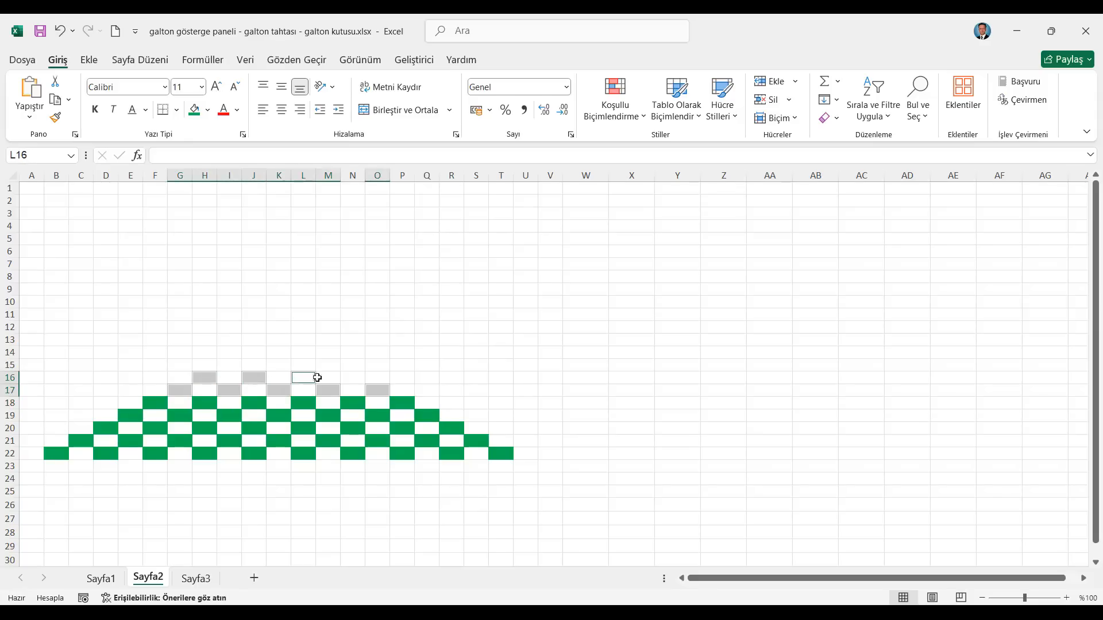
pyautogui.keyDown('ctrl'); pyautogui.click(350, 376); pyautogui.keyUp('ctrl')
pyautogui.keyDown('ctrl'); pyautogui.click(230, 366); pyautogui.keyUp('ctrl')
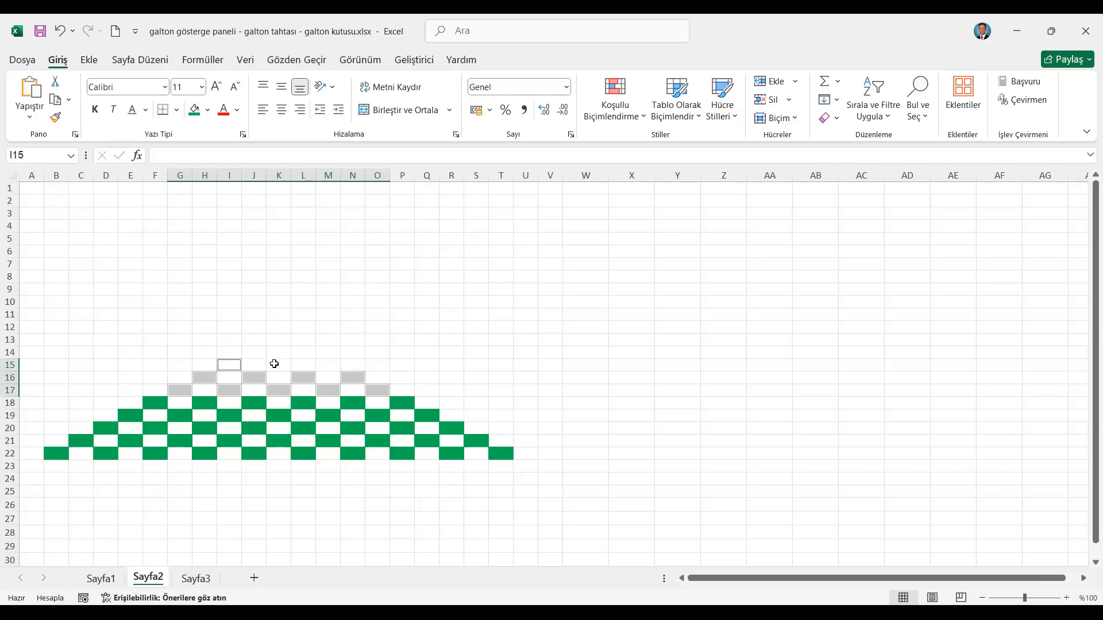
pyautogui.keyDown('ctrl'); pyautogui.click(276, 365); pyautogui.keyUp('ctrl')
pyautogui.keyDown('ctrl'); pyautogui.click(330, 366); pyautogui.keyUp('ctrl')
pyautogui.keyDown('ctrl'); pyautogui.click(255, 353); pyautogui.keyUp('ctrl')
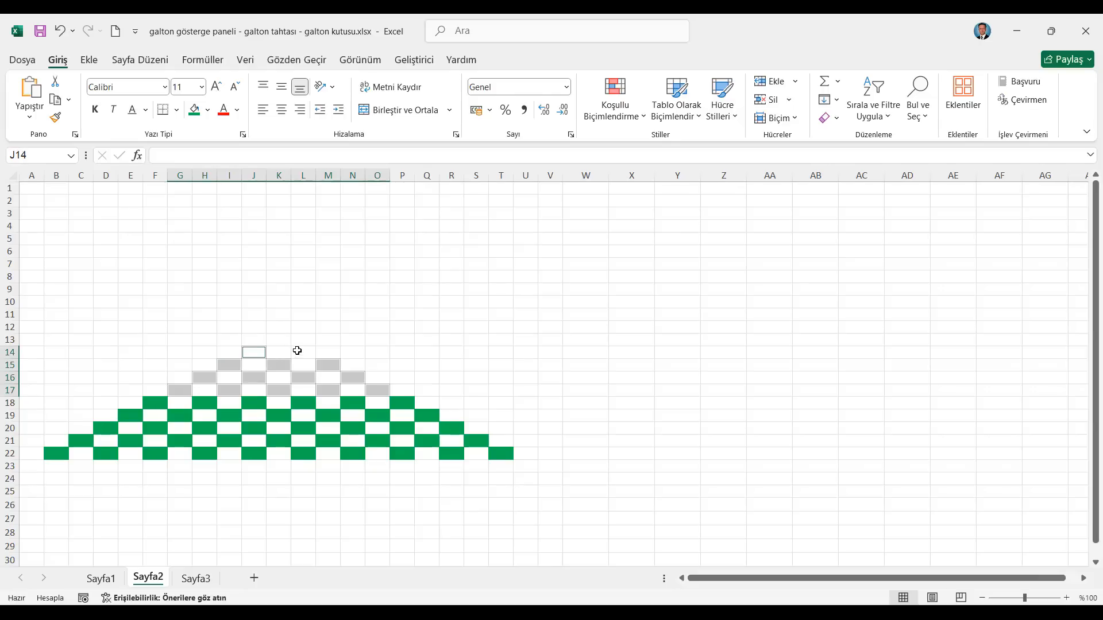
pyautogui.keyDown('ctrl'); pyautogui.click(297, 351); pyautogui.keyUp('ctrl')
pyautogui.keyDown('ctrl'); pyautogui.click(278, 340); pyautogui.keyUp('ctrl')
pyautogui.click(195, 109)
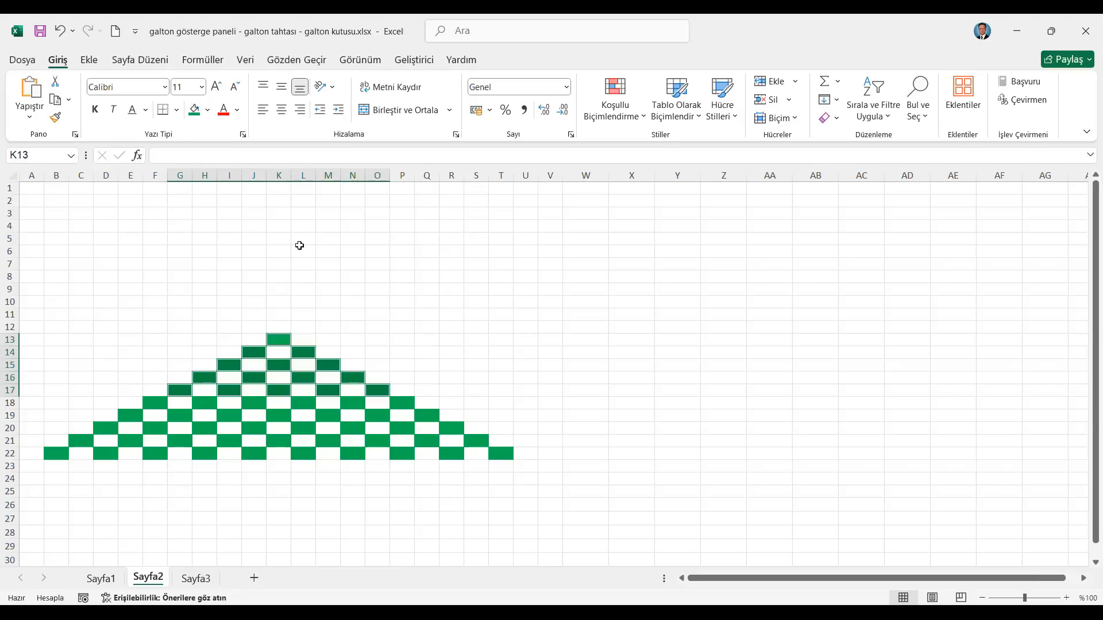
# Copy row 22 with its green cell pattern into row 24, leaving row 23 empty
pyautogui.click(13, 454)
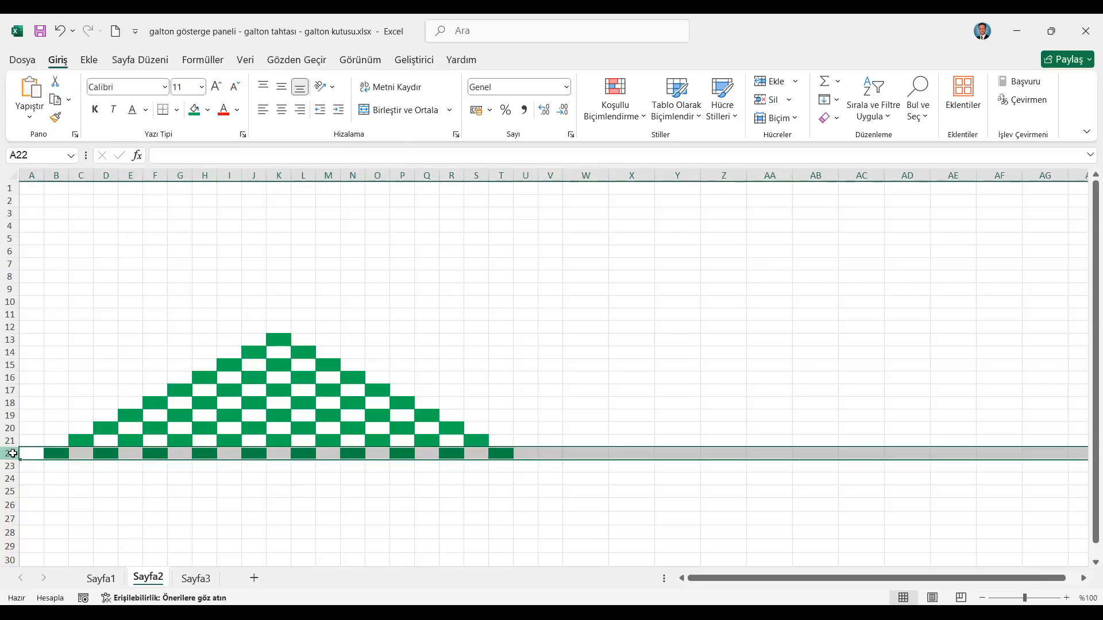
pyautogui.hotkey('ctrl', 'c')
pyautogui.click(10, 479)
pyautogui.hotkey('ctrl', 'v')
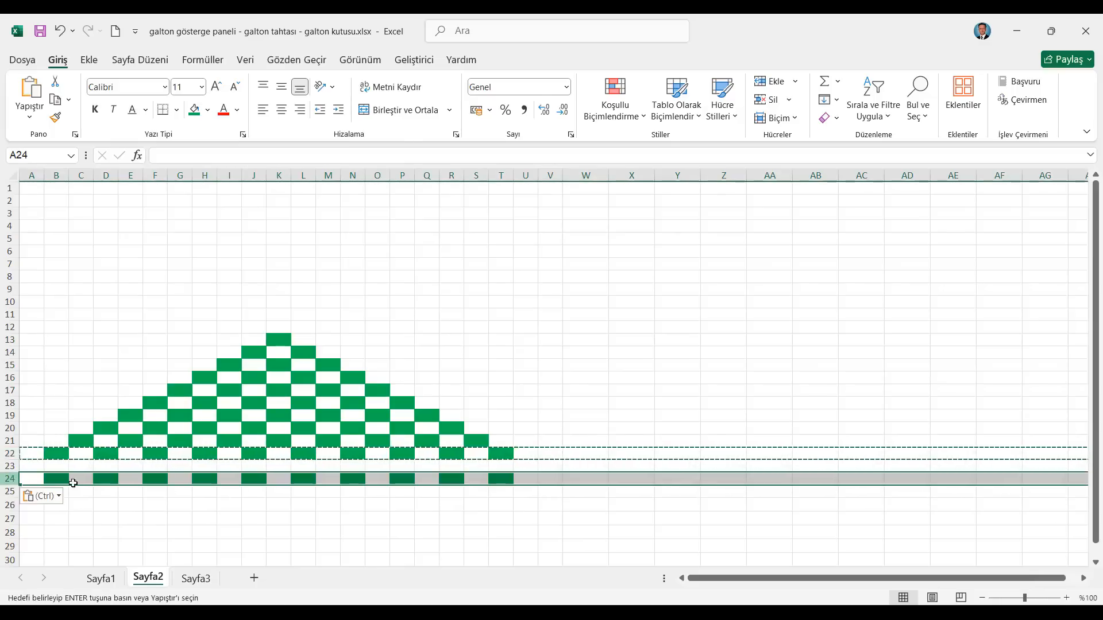
pyautogui.click(276, 341)
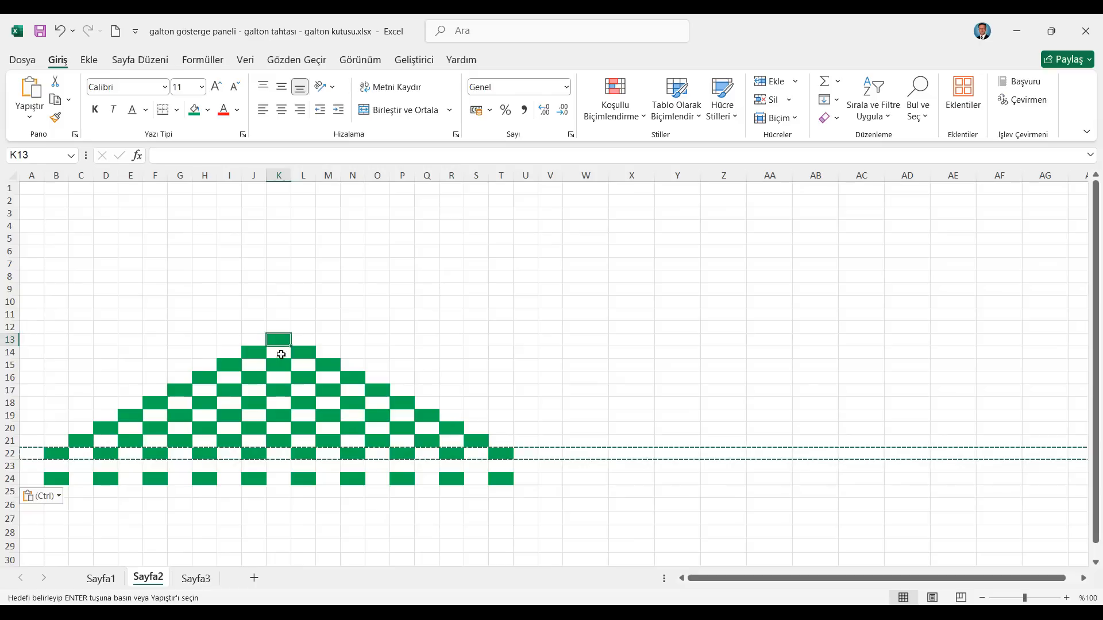
pyautogui.press('Escape')
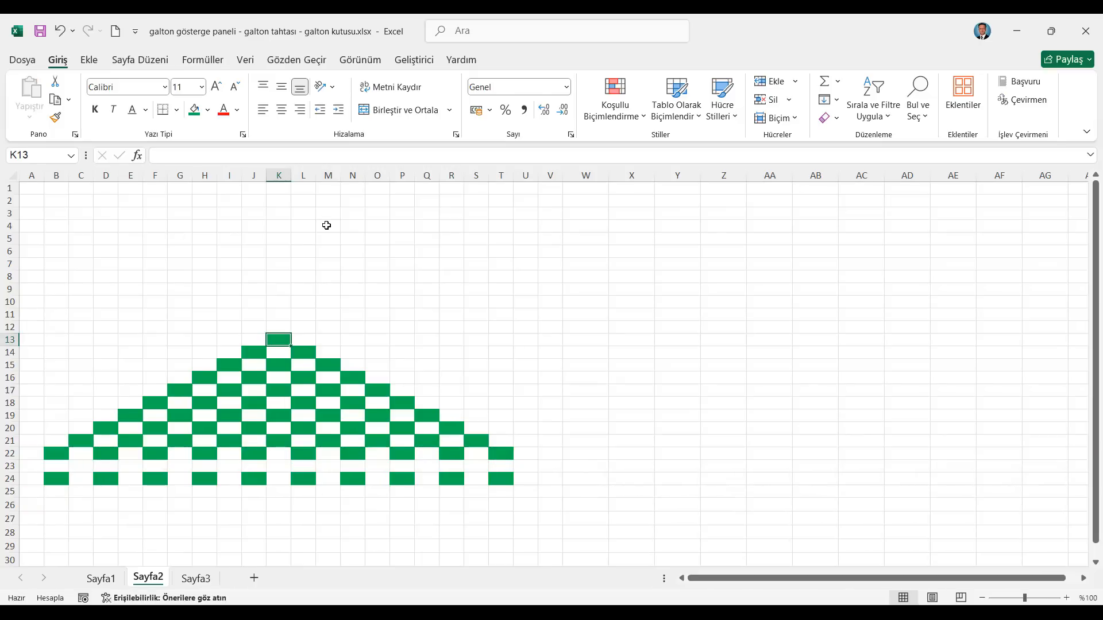
# Following the bins on Sayfa1, give B26:B40 on Sayfa2 medium solid borders along its outer left, bottom and right edges, with an open top
pyautogui.click(99, 578)
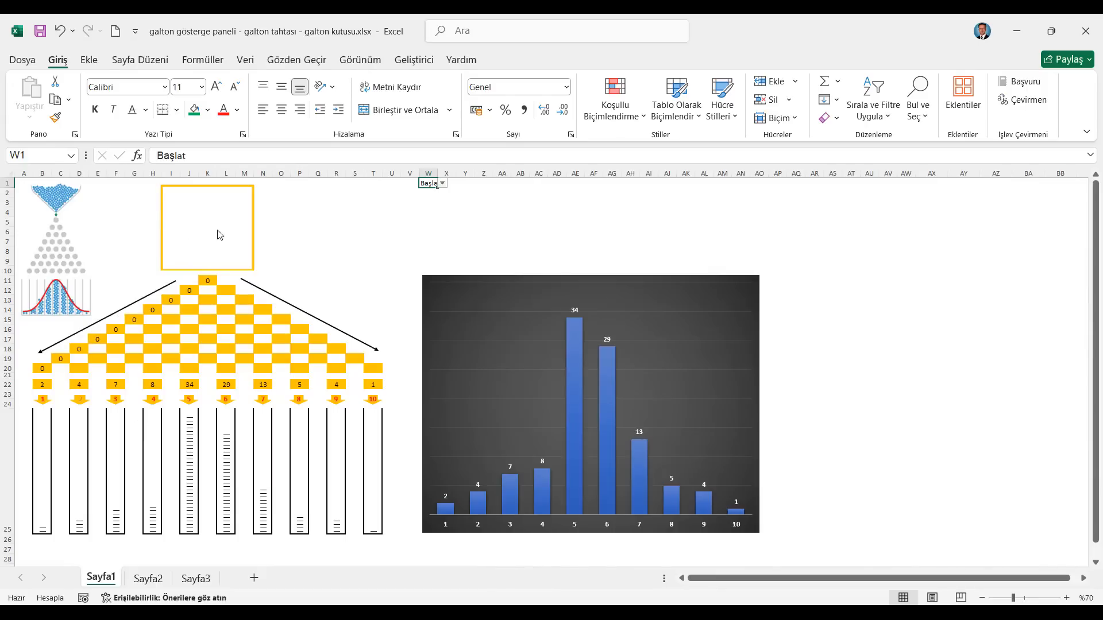
pyautogui.click(149, 582)
pyautogui.scroll(-5, 211, 439)
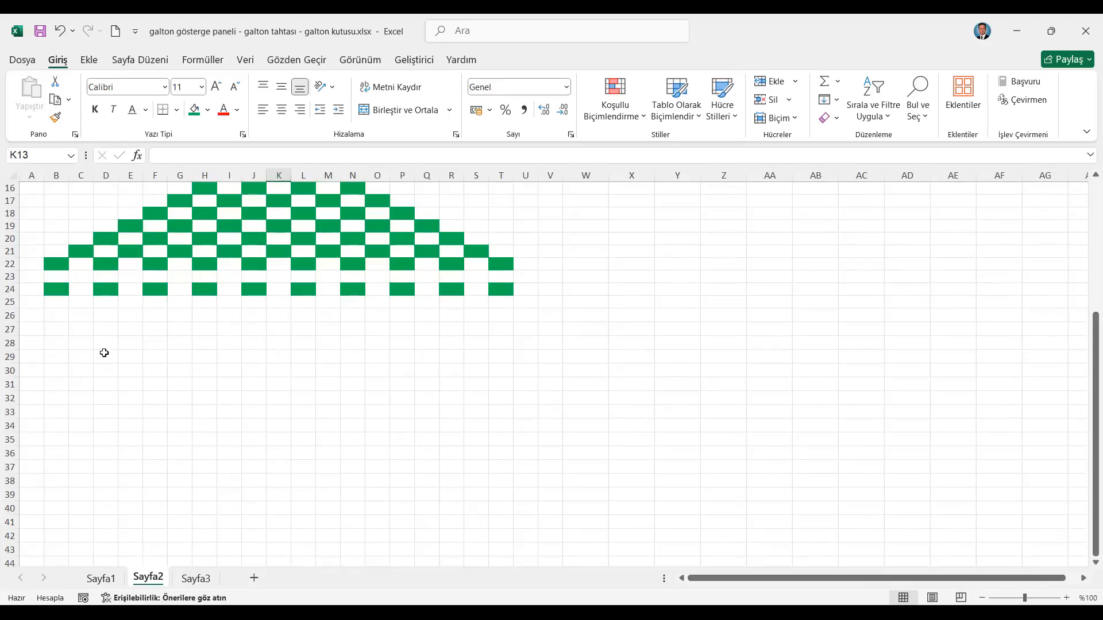
pyautogui.moveTo(54, 319); pyautogui.dragTo(51, 506)
pyautogui.rightClick(53, 354)
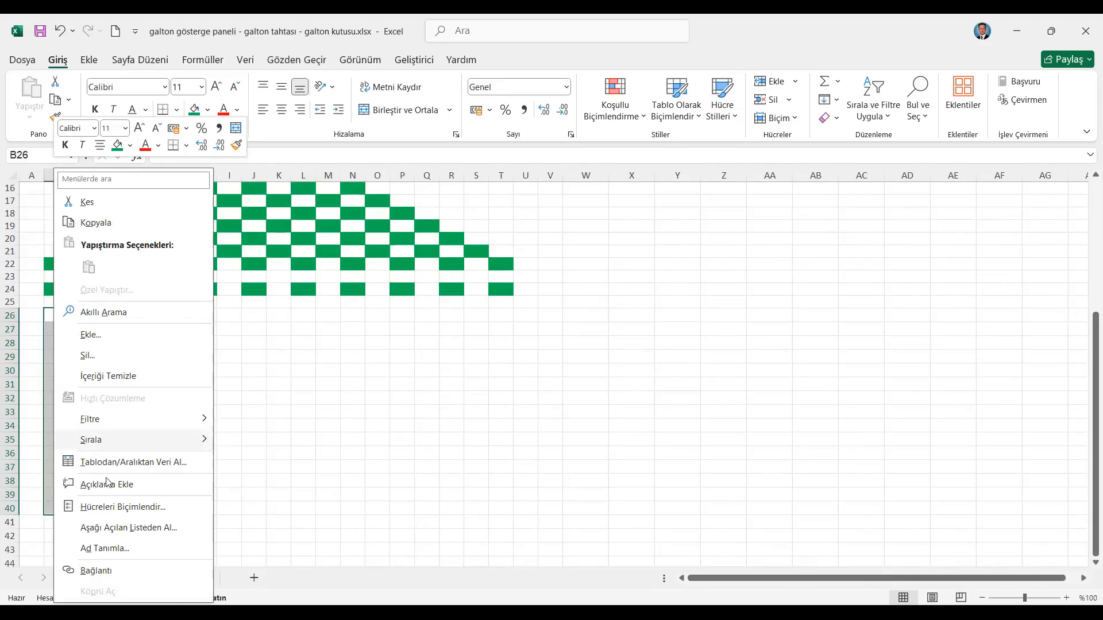
pyautogui.click(115, 507)
pyautogui.click(174, 277)
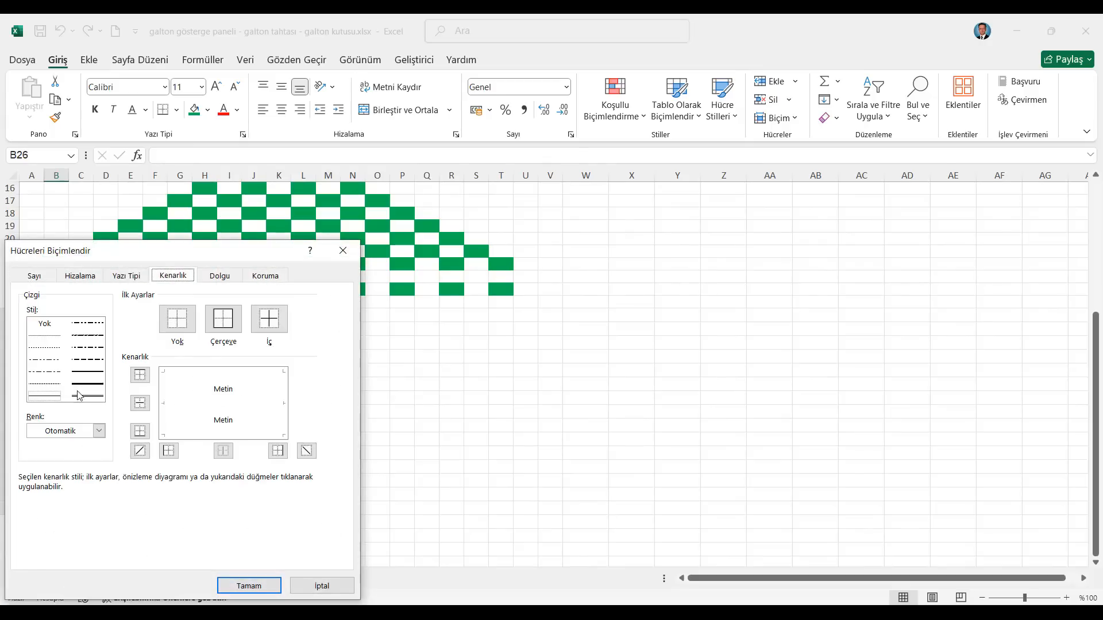
pyautogui.click(84, 376)
pyautogui.click(166, 412)
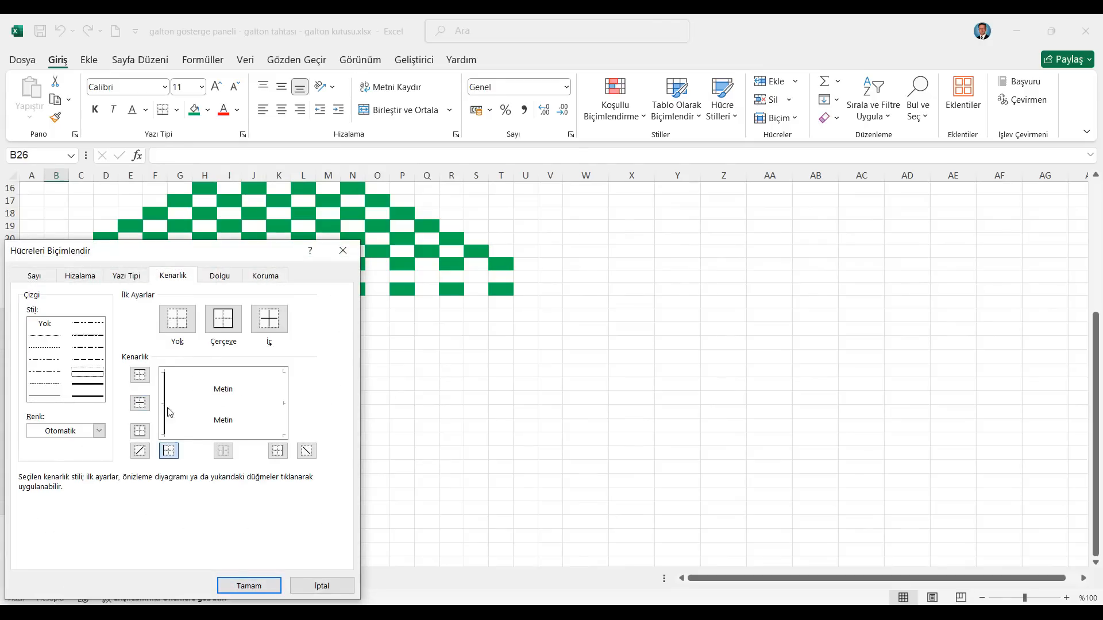
pyautogui.click(195, 437)
pyautogui.click(284, 419)
pyautogui.click(249, 585)
pyautogui.click(310, 482)
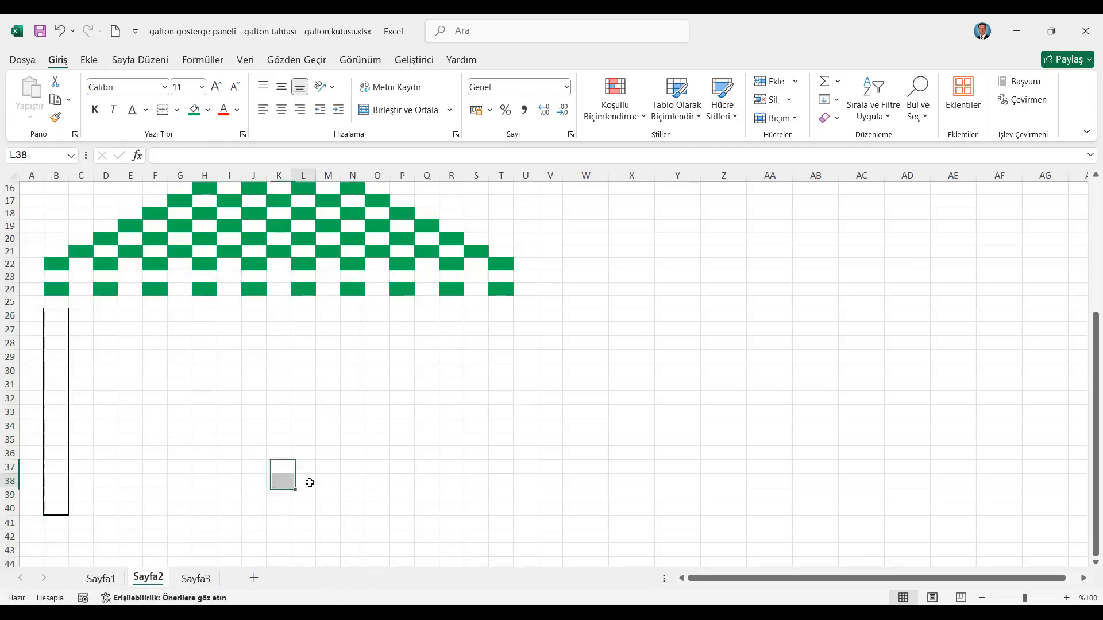
# Copy the bordered bin B26:B40 to row 26 of every other column: D, F, H, J, L, N, P, R and T
pyautogui.scroll(3, 303, 450)
pyautogui.scroll(-3, 279, 465)
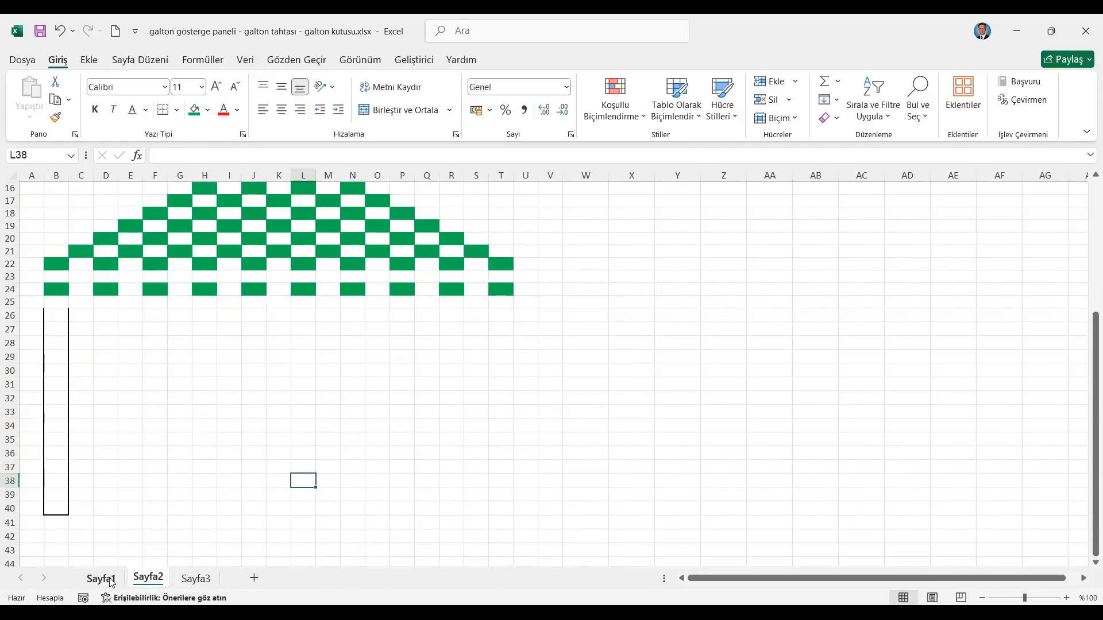
pyautogui.click(112, 581)
pyautogui.click(146, 578)
pyautogui.moveTo(57, 315); pyautogui.dragTo(54, 512)
pyautogui.hotkey('ctrl', 'c')
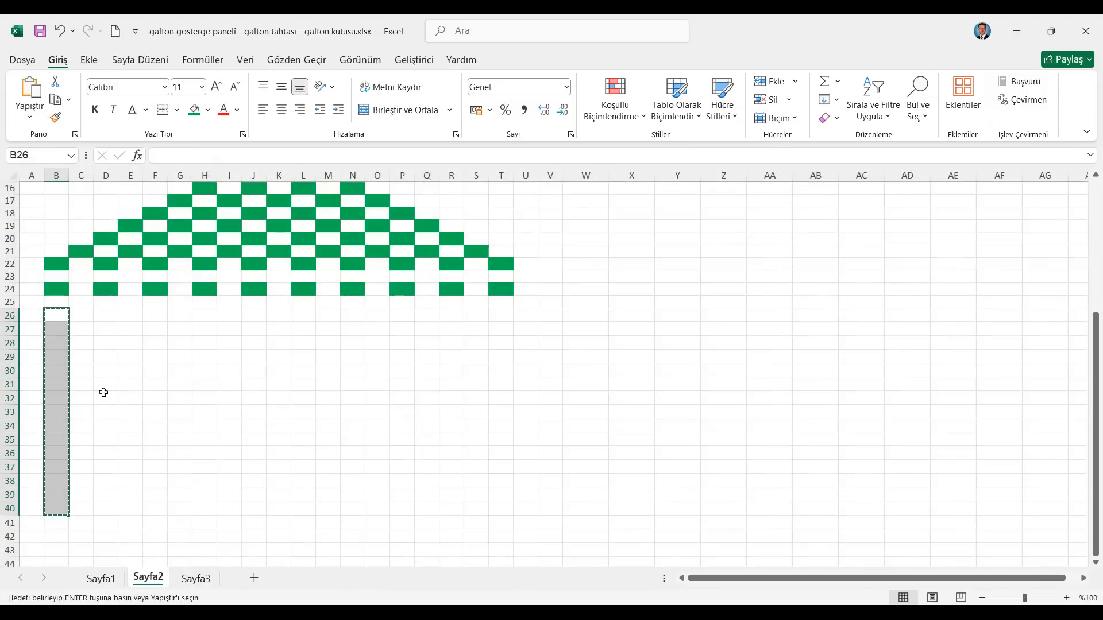
pyautogui.click(104, 316)
pyautogui.hotkey('ctrl', 'v')
pyautogui.click(155, 315)
pyautogui.hotkey('ctrl', 'v')
pyautogui.click(202, 314)
pyautogui.hotkey('ctrl', 'v')
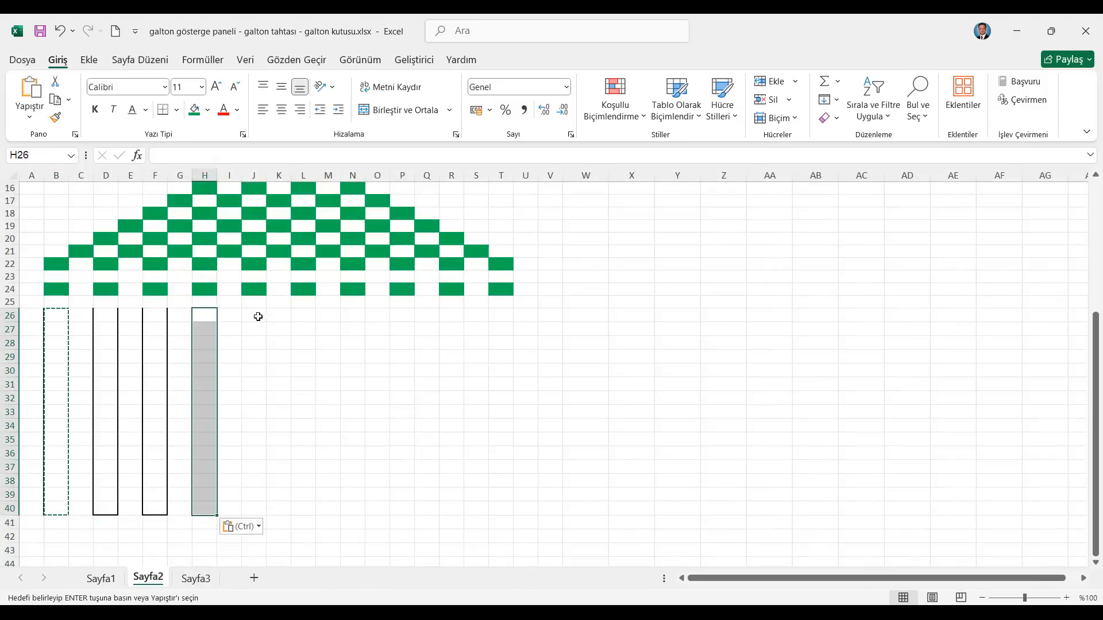
pyautogui.click(254, 315)
pyautogui.hotkey('ctrl', 'v')
pyautogui.click(304, 315)
pyautogui.hotkey('ctrl', 'v')
pyautogui.click(353, 315)
pyautogui.hotkey('ctrl', 'v')
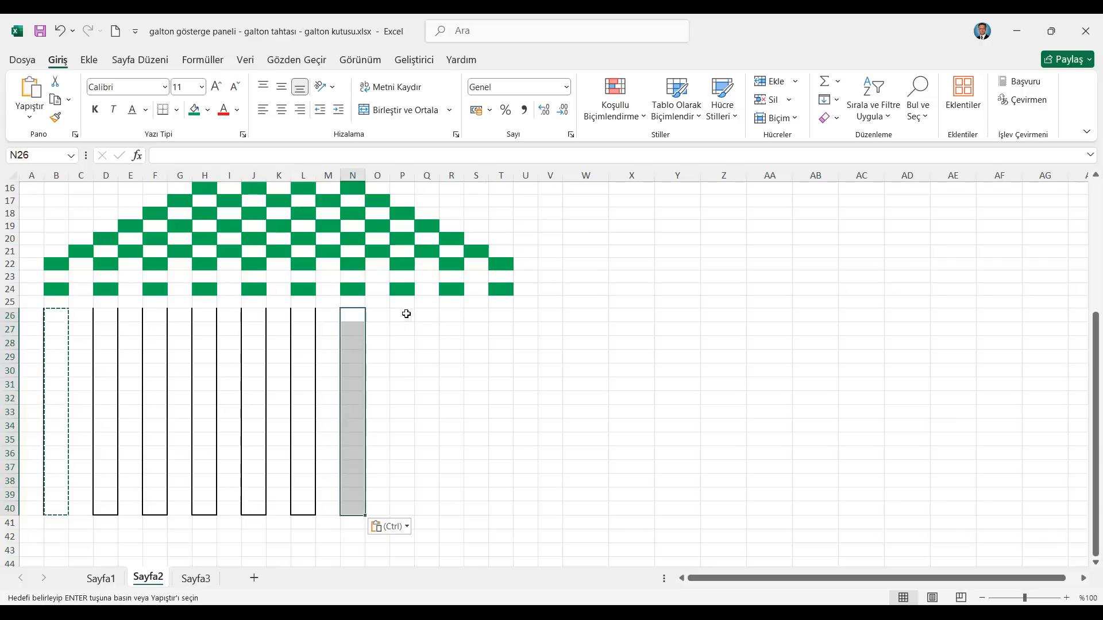
pyautogui.click(406, 313)
pyautogui.hotkey('ctrl', 'v')
pyautogui.click(457, 316)
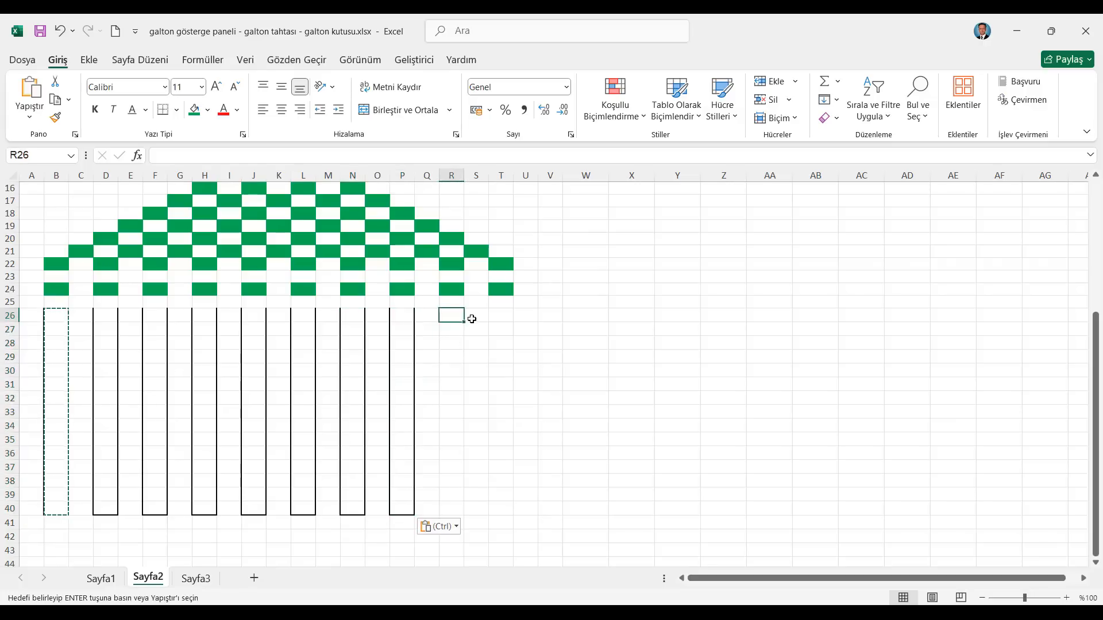
pyautogui.hotkey('ctrl', 'v')
pyautogui.click(500, 316)
pyautogui.hotkey('ctrl', 'v')
pyautogui.click(502, 316)
# Check the layout on Sayfa1, and insert two blank rows at row 26 of Sayfa2, directly above the bins
pyautogui.scroll(3, 297, 272)
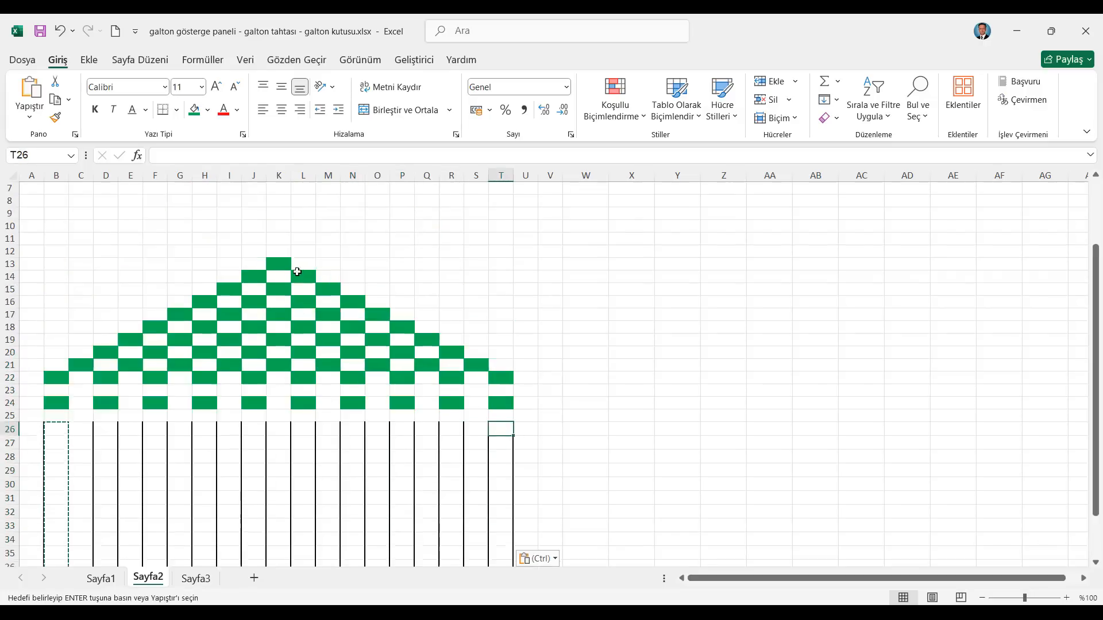
pyautogui.scroll(2, 297, 272)
pyautogui.click(279, 338)
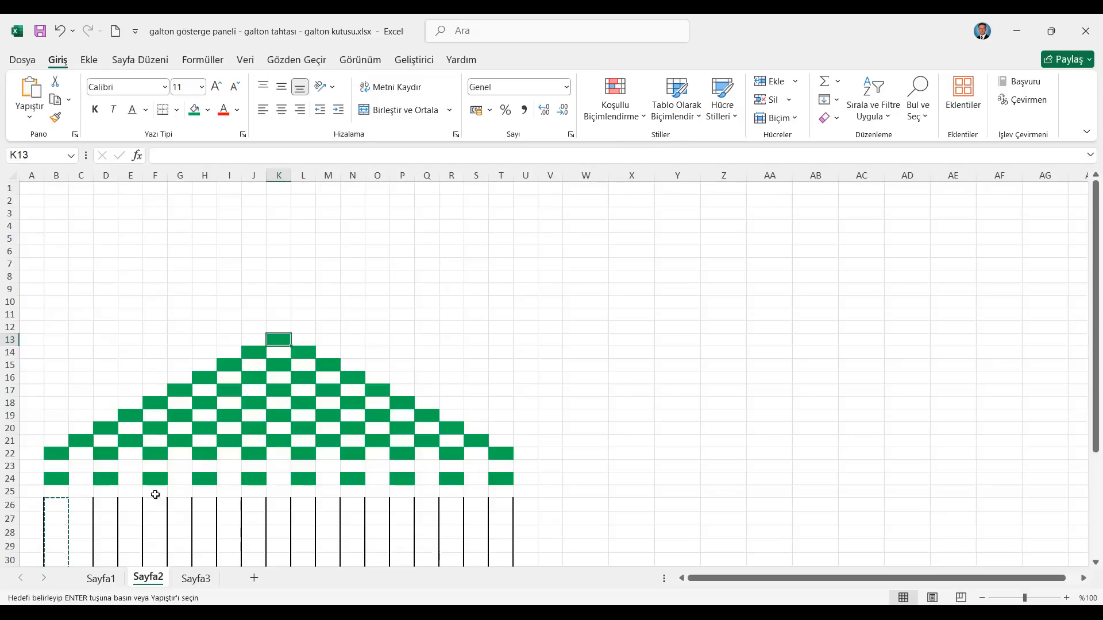
pyautogui.click(101, 578)
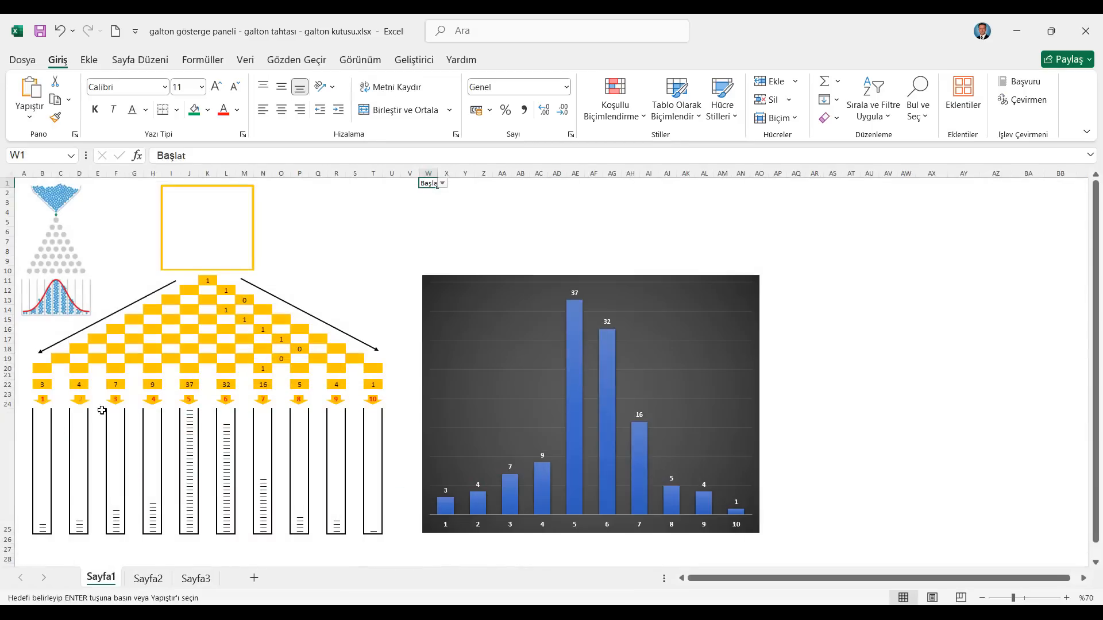
pyautogui.click(150, 578)
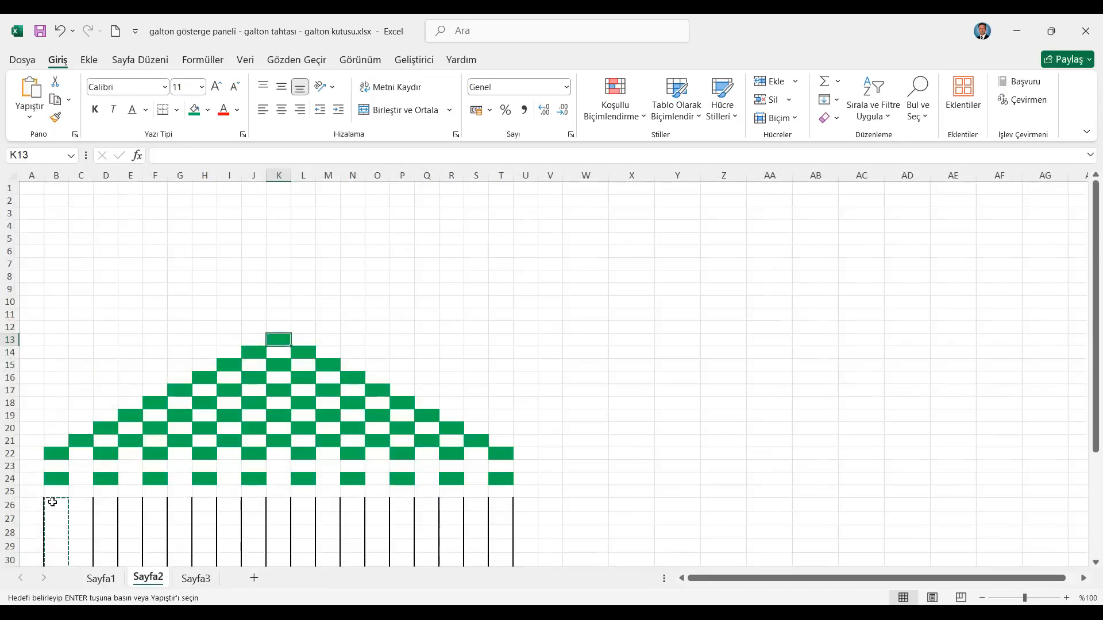
pyautogui.click(12, 504)
pyautogui.rightClick(8, 504)
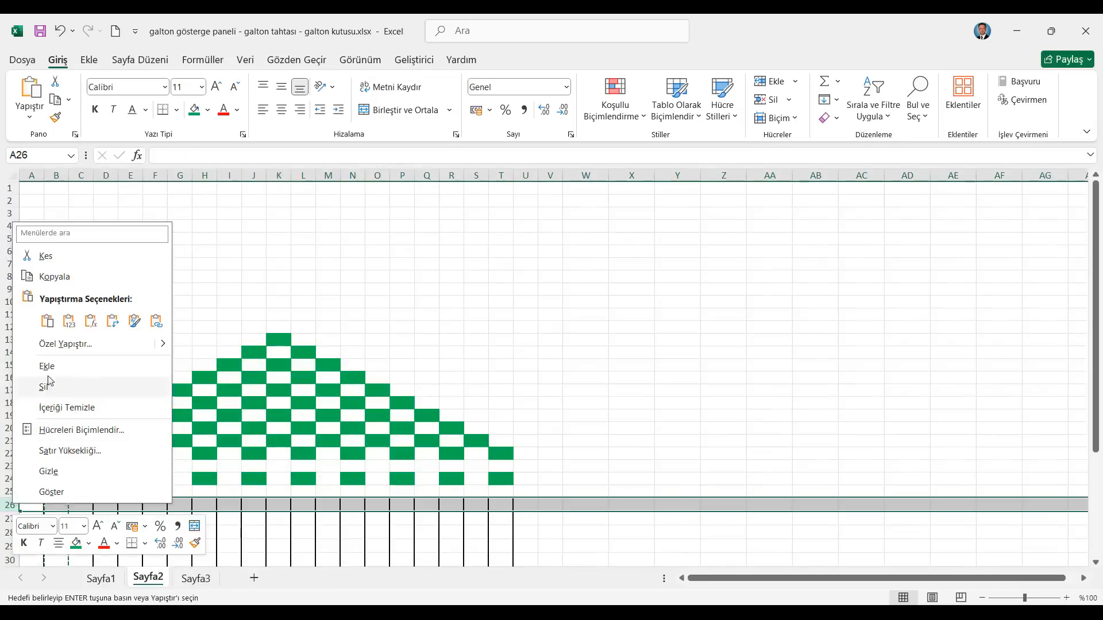
pyautogui.click(48, 367)
pyautogui.click(155, 351)
pyautogui.scroll(-2, 197, 379)
pyautogui.click(12, 428)
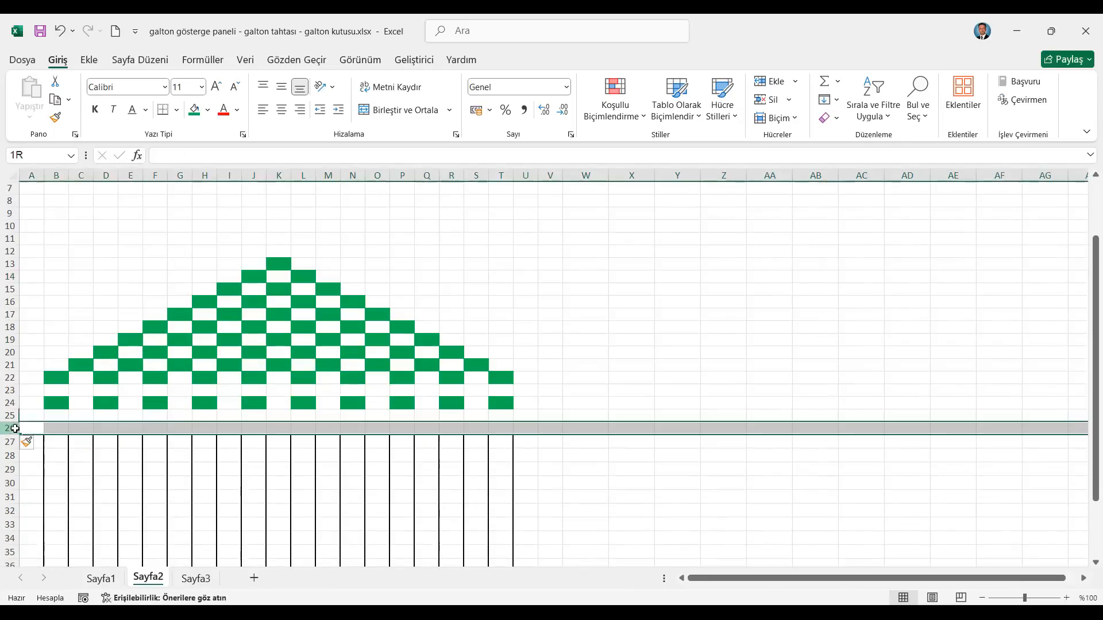
pyautogui.rightClick(11, 428)
pyautogui.click(48, 290)
pyautogui.click(155, 378)
# Draw a down block arrow about 0.95 cm wide and 0.89 cm high over B26, above the first bin, and fill it green
pyautogui.click(52, 424)
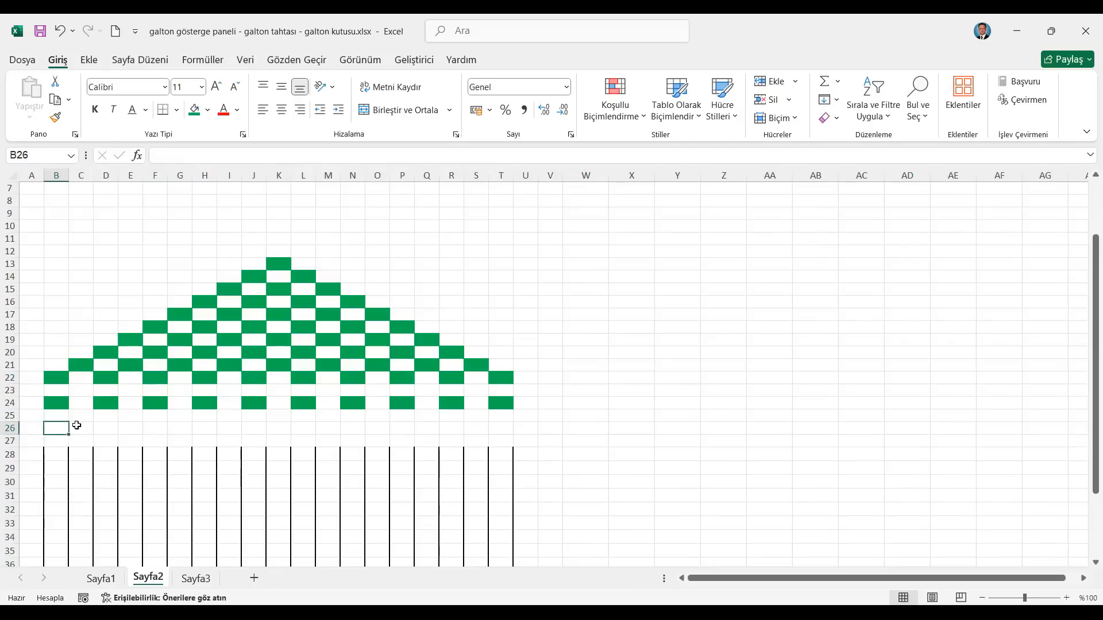
pyautogui.click(88, 59)
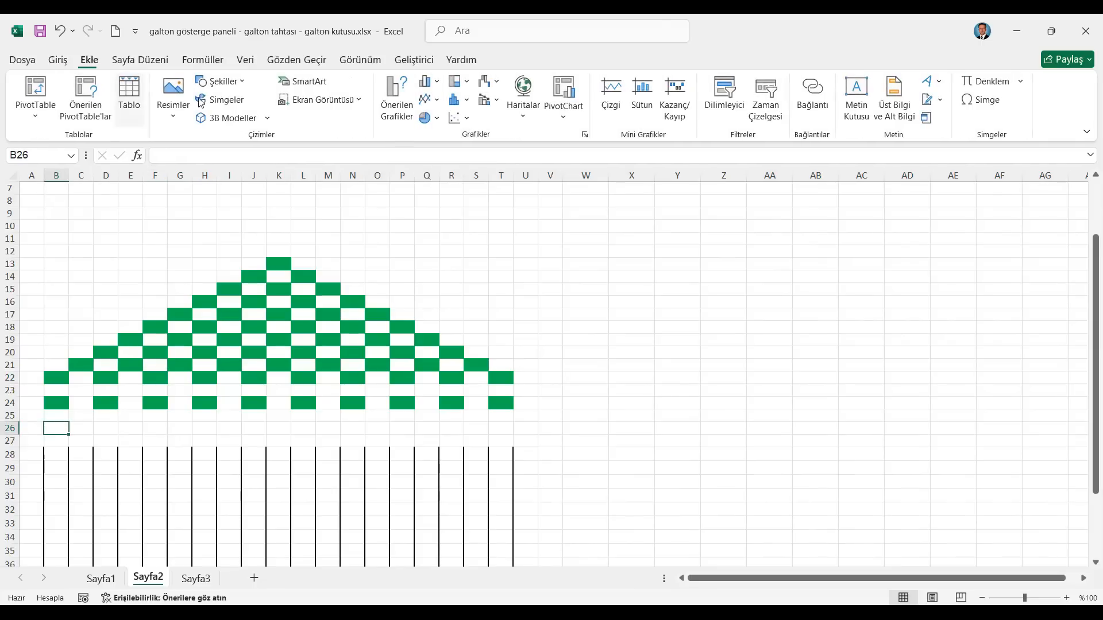
pyautogui.click(242, 81)
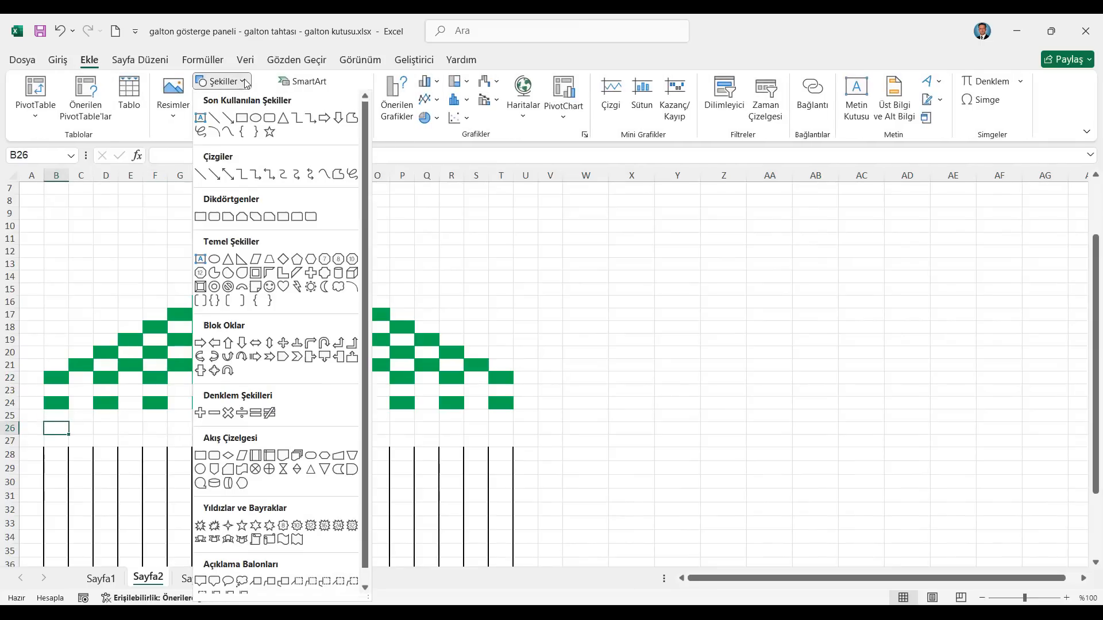
pyautogui.click(337, 120)
pyautogui.moveTo(53, 422)
pyautogui.mouseDown()
pyautogui.moveTo(90, 494)
pyautogui.moveTo(80, 450)
pyautogui.moveTo(62, 434)
pyautogui.mouseUp()
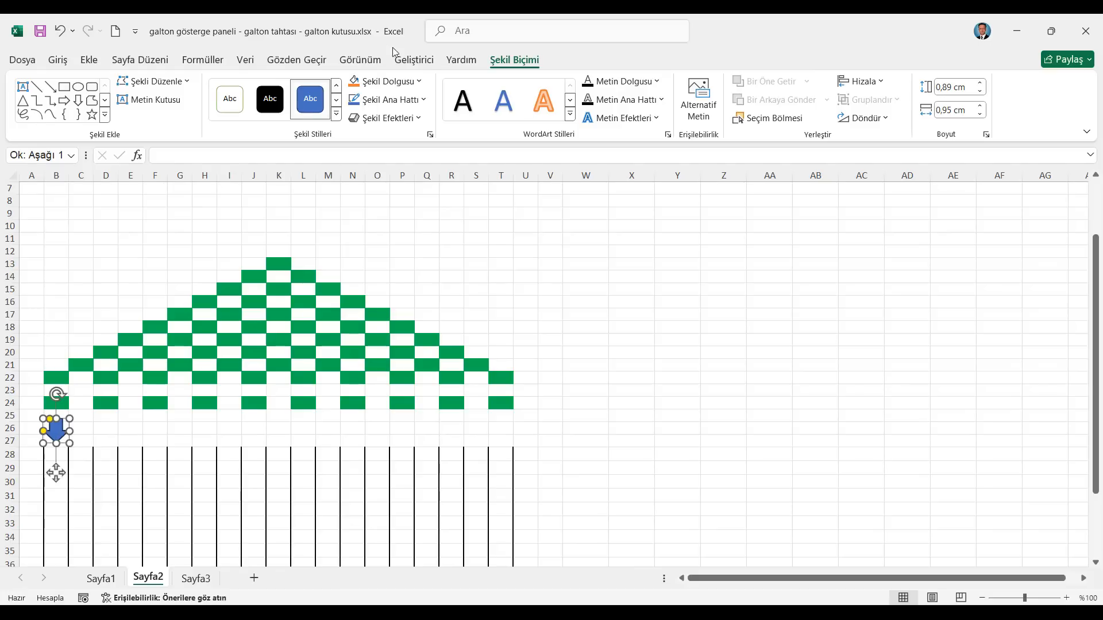
pyautogui.click(424, 85)
pyautogui.click(414, 265)
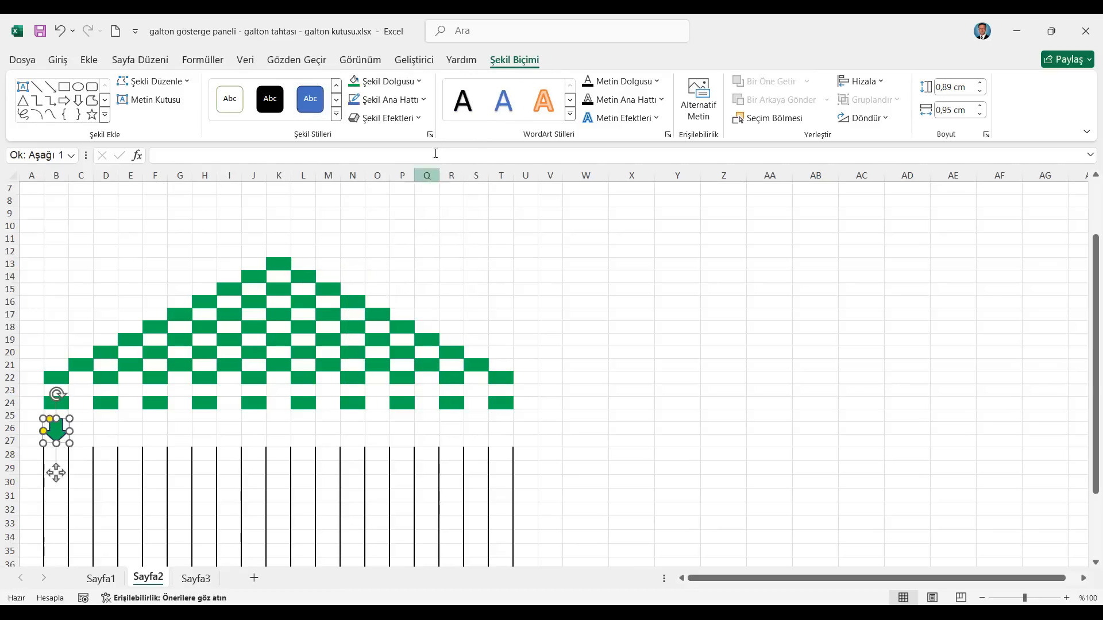
# Remove the first arrow's dark outline and copy the arrow to row 26 of columns D, F, H, J, L, N, P, R and T
pyautogui.click(423, 100)
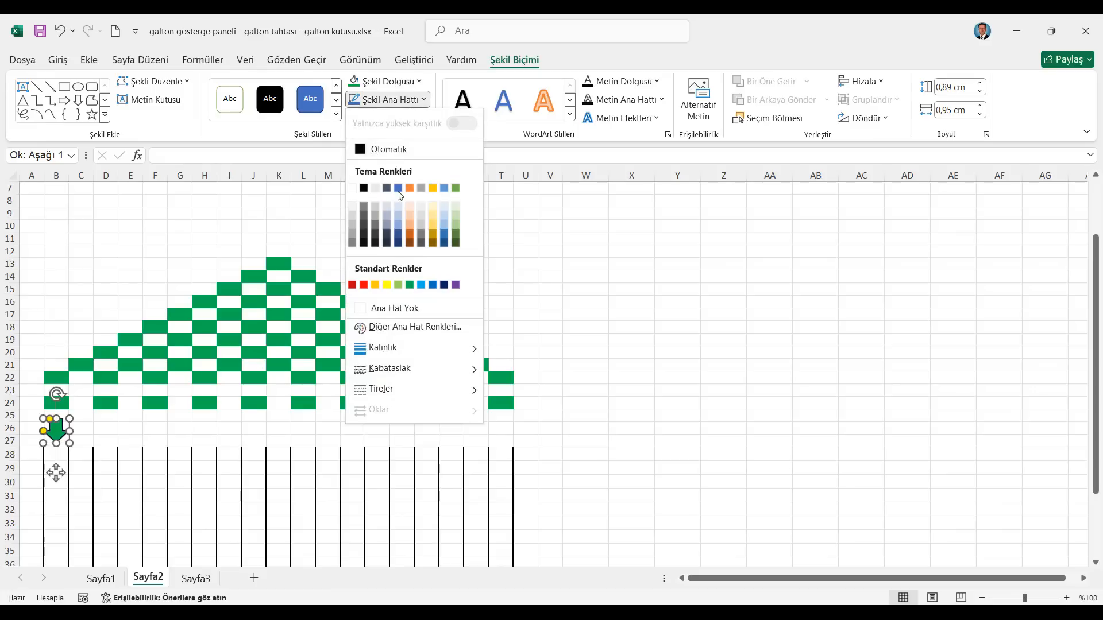
pyautogui.click(392, 281)
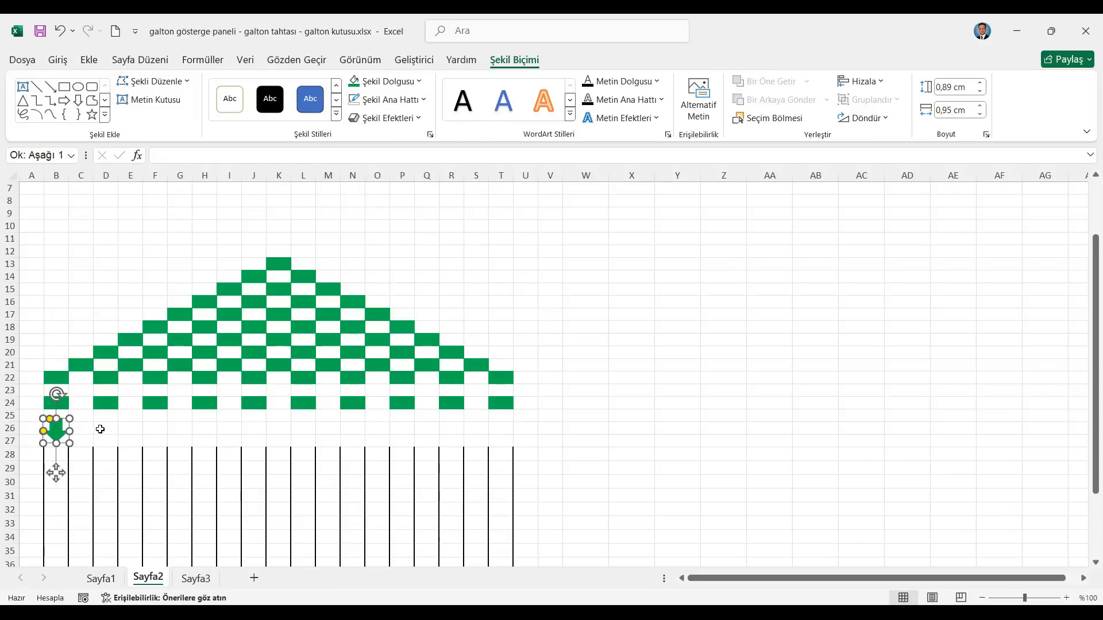
pyautogui.click(105, 425)
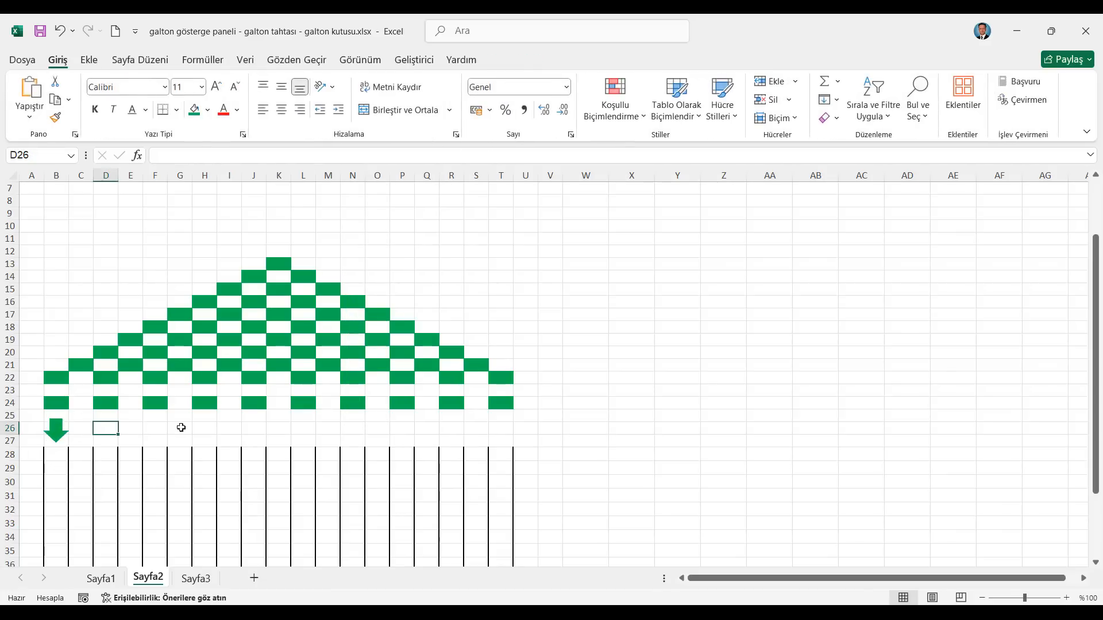
pyautogui.hotkey('ctrl', 'v')
pyautogui.click(157, 425)
pyautogui.hotkey('ctrl', 'v')
pyautogui.click(206, 430)
pyautogui.hotkey('ctrl', 'v')
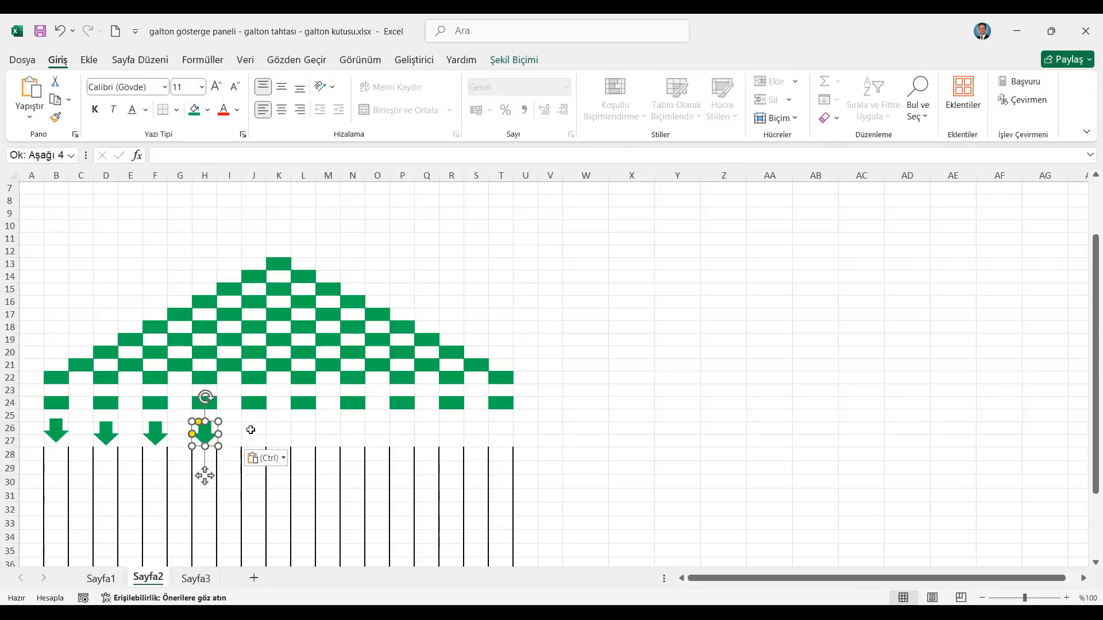
pyautogui.click(251, 429)
pyautogui.hotkey('ctrl', 'v')
pyautogui.click(303, 430)
pyautogui.hotkey('ctrl', 'v')
pyautogui.click(353, 430)
pyautogui.hotkey('ctrl', 'v')
pyautogui.click(413, 431)
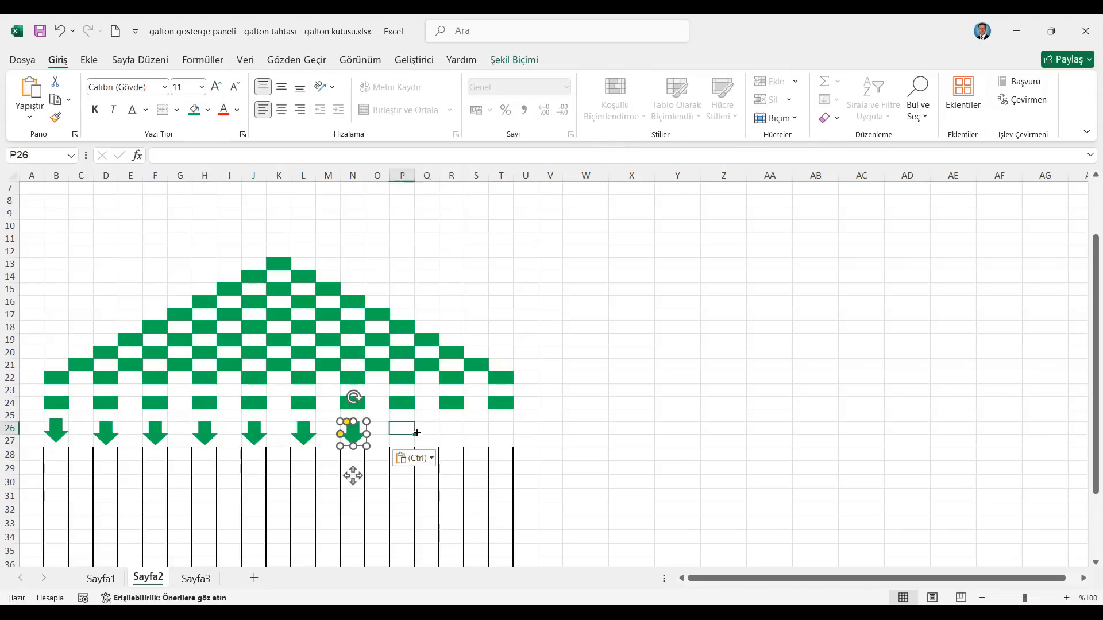
pyautogui.hotkey('ctrl', 'v')
pyautogui.click(452, 429)
pyautogui.hotkey('ctrl', 'v')
pyautogui.click(504, 431)
pyautogui.hotkey('ctrl', 'v')
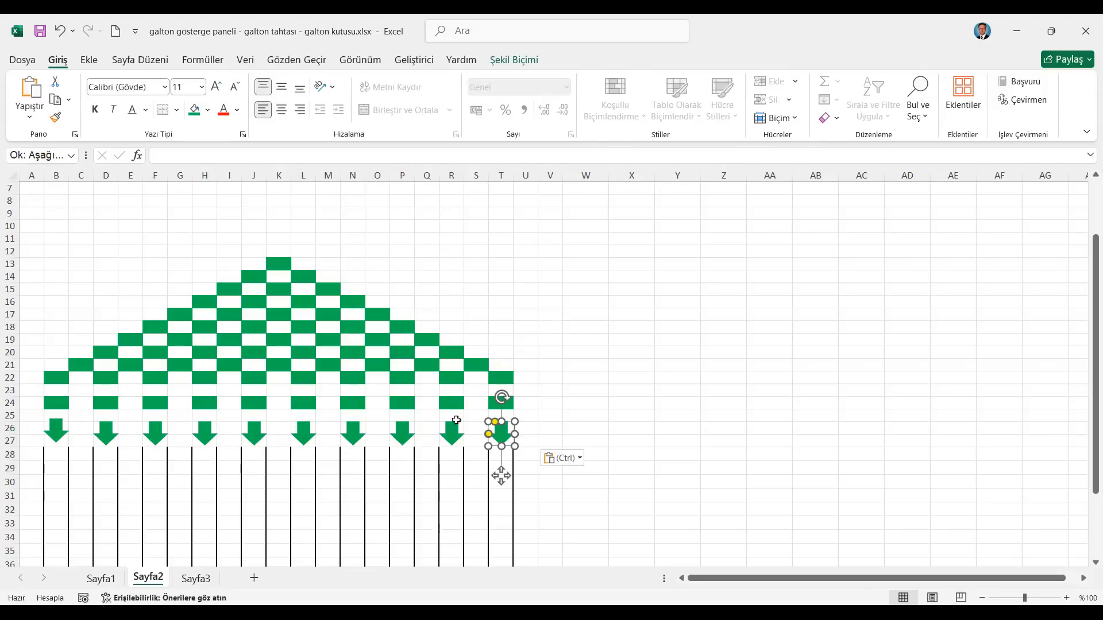
# Align the tops of all ten arrows above the bins and distribute them evenly in the horizontal direction
pyautogui.click(64, 436)
pyautogui.press('ctrl')
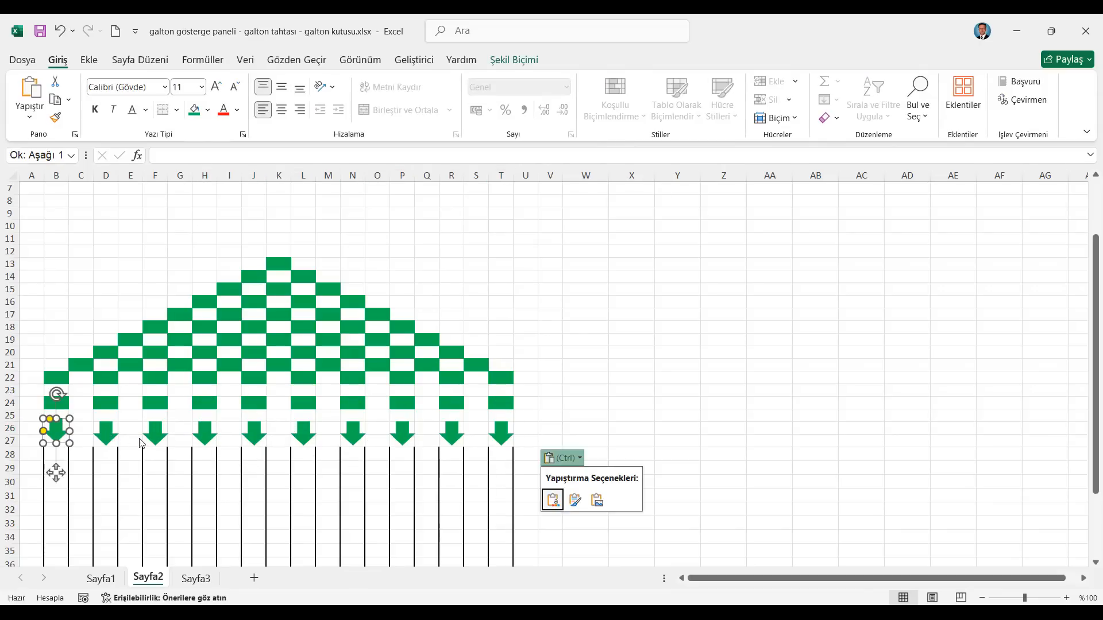
pyautogui.press('ctrl')
pyautogui.keyDown('ctrl'); pyautogui.click(107, 432); pyautogui.keyUp('ctrl')
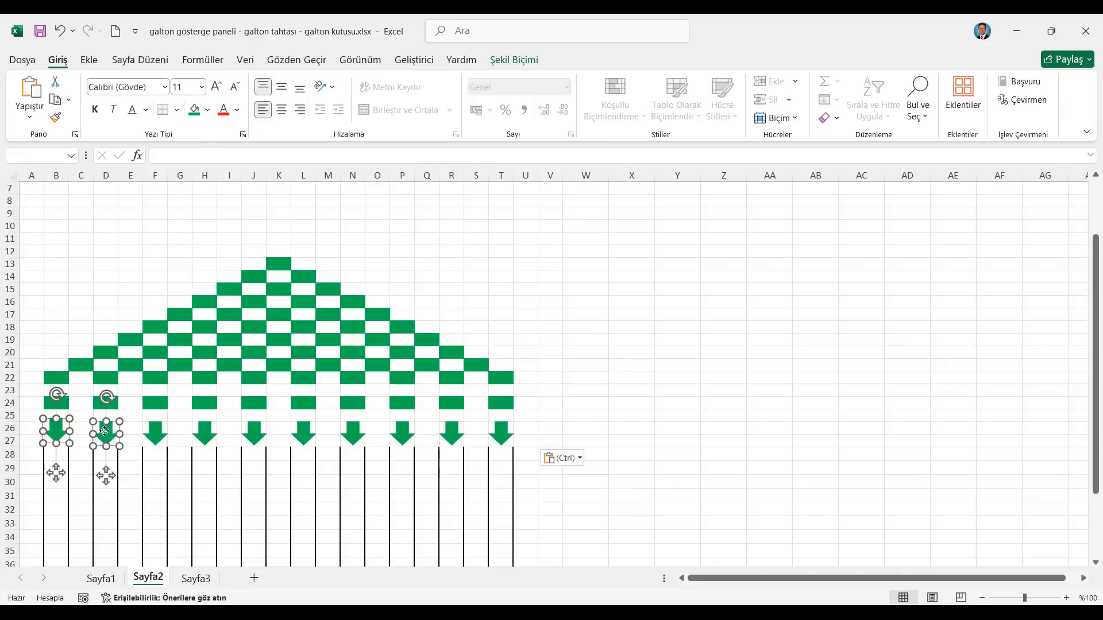
pyautogui.keyDown('ctrl'); pyautogui.click(158, 430); pyautogui.keyUp('ctrl')
pyautogui.keyDown('ctrl'); pyautogui.click(203, 428); pyautogui.keyUp('ctrl')
pyautogui.keyDown('ctrl'); pyautogui.click(257, 428); pyautogui.keyUp('ctrl')
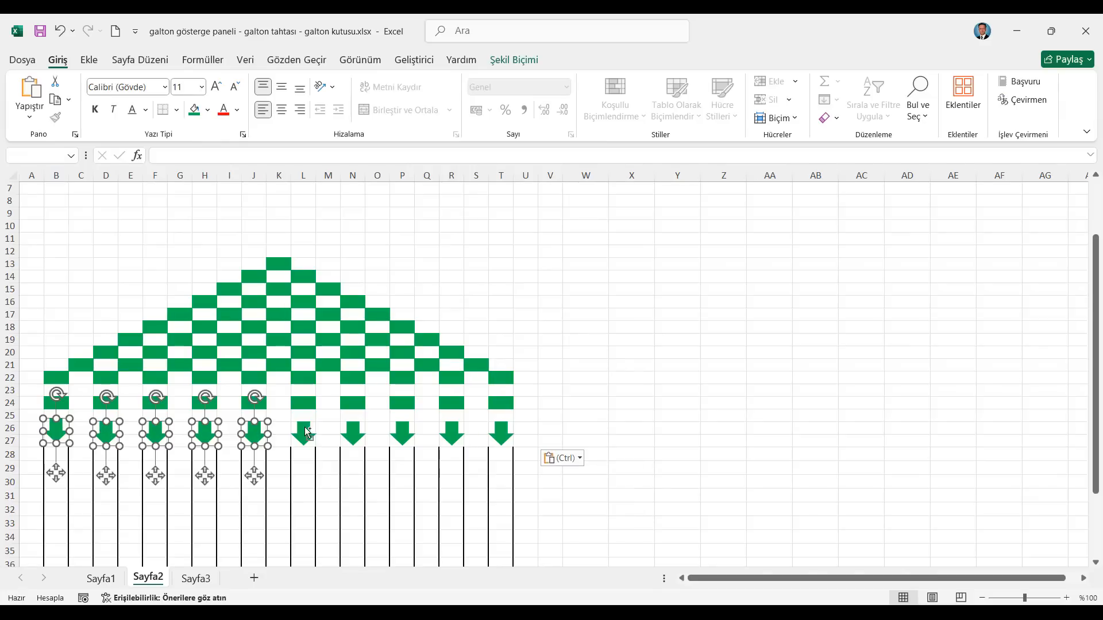
pyautogui.keyDown('ctrl'); pyautogui.click(304, 426); pyautogui.keyUp('ctrl')
pyautogui.keyDown('ctrl'); pyautogui.click(351, 426); pyautogui.keyUp('ctrl')
pyautogui.keyDown('ctrl'); pyautogui.click(404, 426); pyautogui.keyUp('ctrl')
pyautogui.keyDown('ctrl'); pyautogui.click(450, 431); pyautogui.keyUp('ctrl')
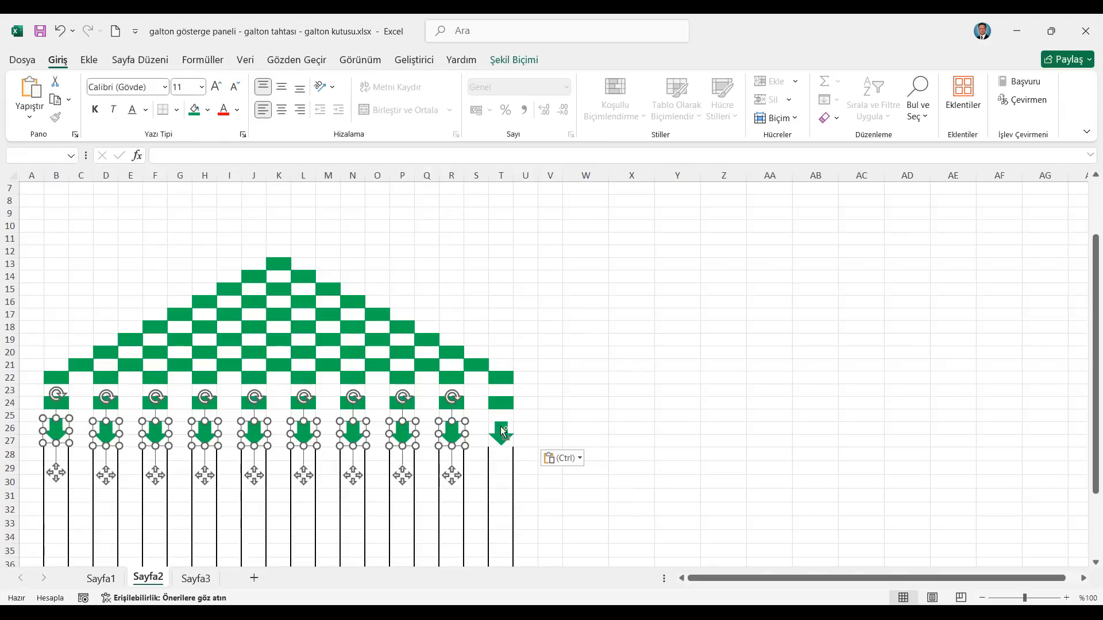
pyautogui.keyDown('ctrl'); pyautogui.click(501, 428); pyautogui.keyUp('ctrl')
pyautogui.click(540, 61)
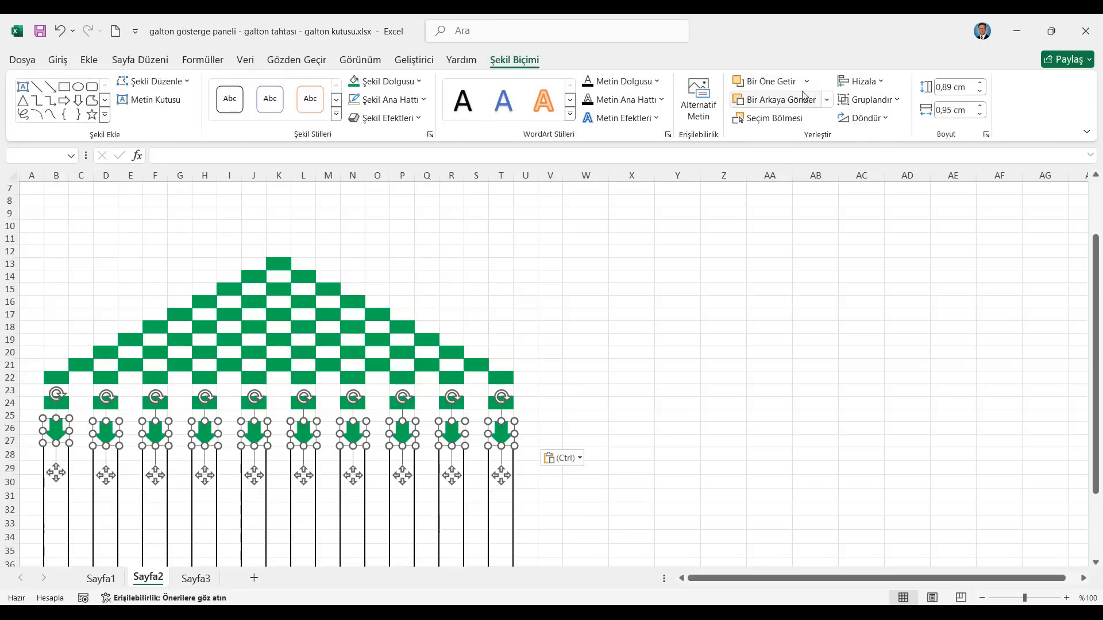
pyautogui.click(862, 81)
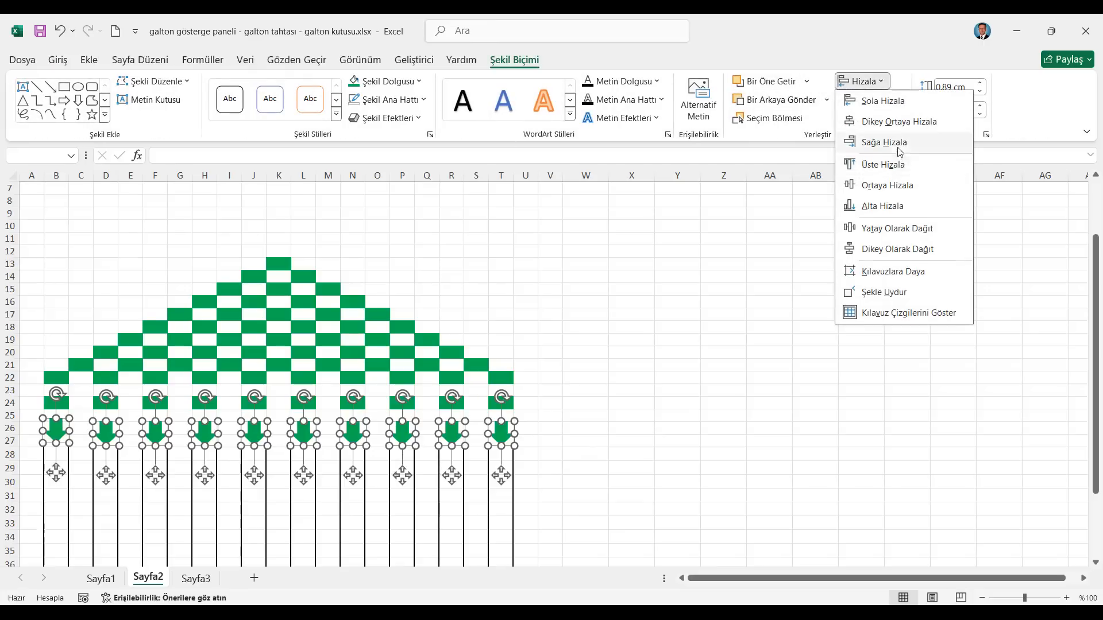
pyautogui.click(900, 164)
pyautogui.click(862, 81)
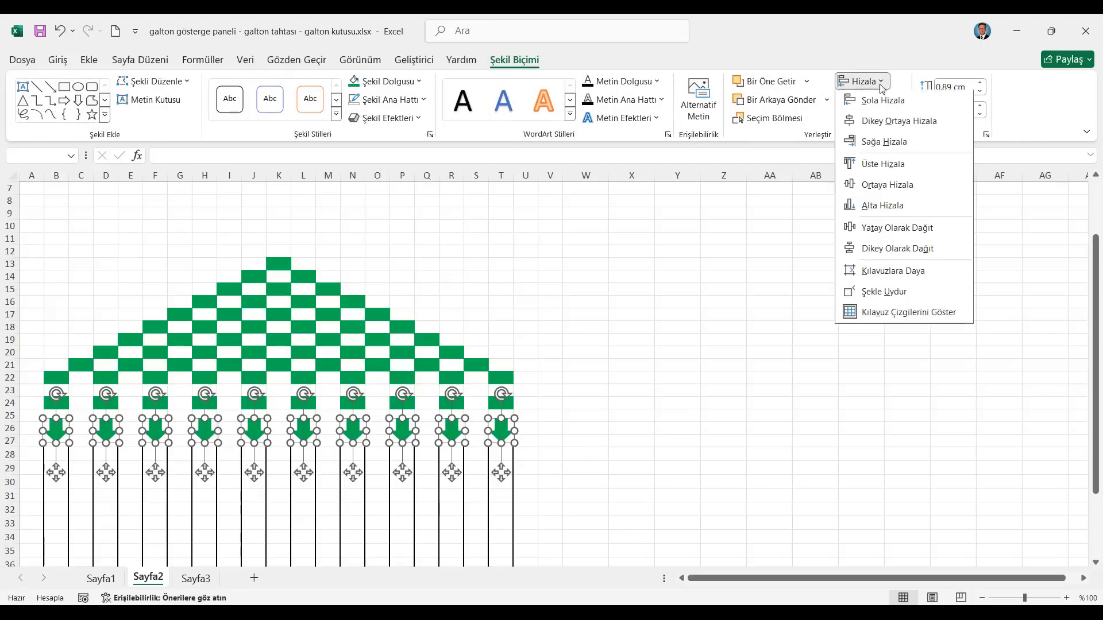
pyautogui.click(898, 228)
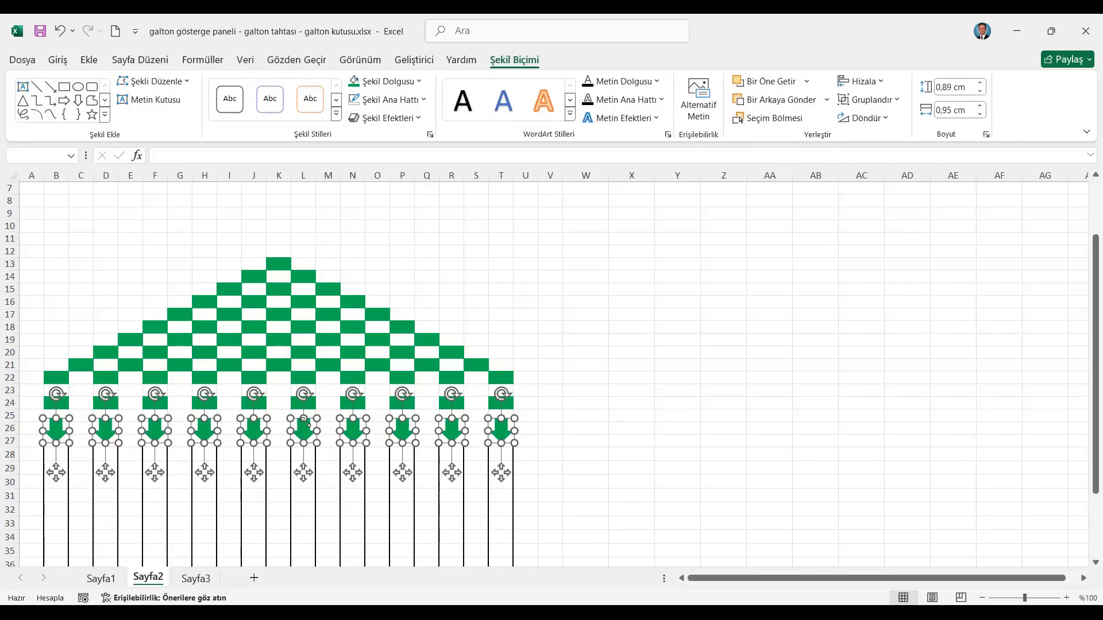
pyautogui.click(644, 373)
# Label the first arrow, above bin B, with a bold 1 centred horizontally and vertically
pyautogui.click(56, 430)
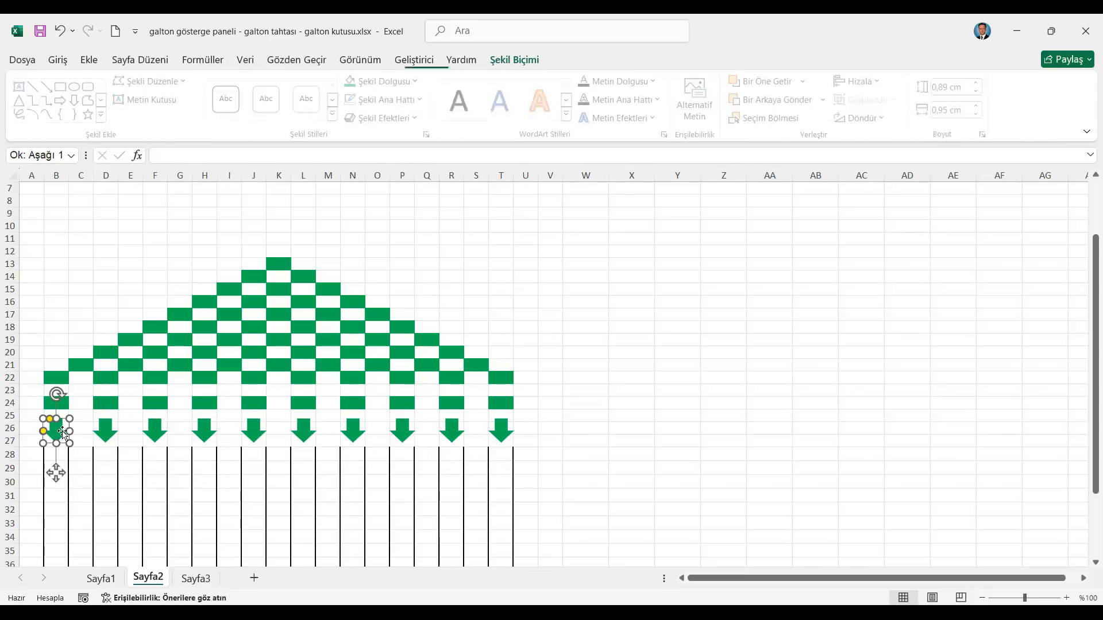
pyautogui.write('1')
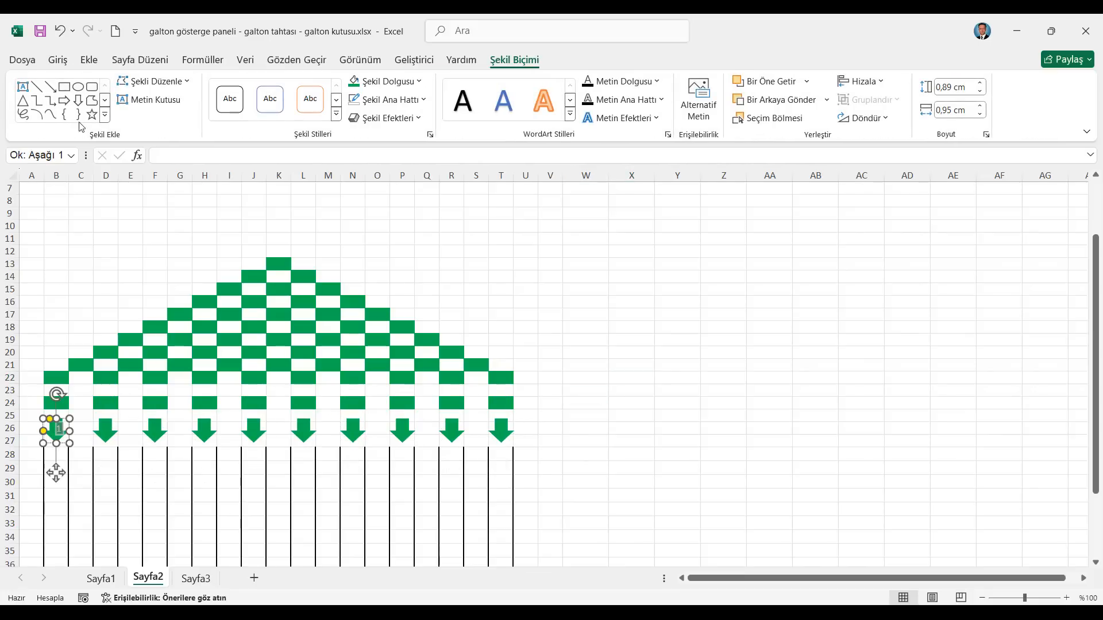
pyautogui.click(57, 59)
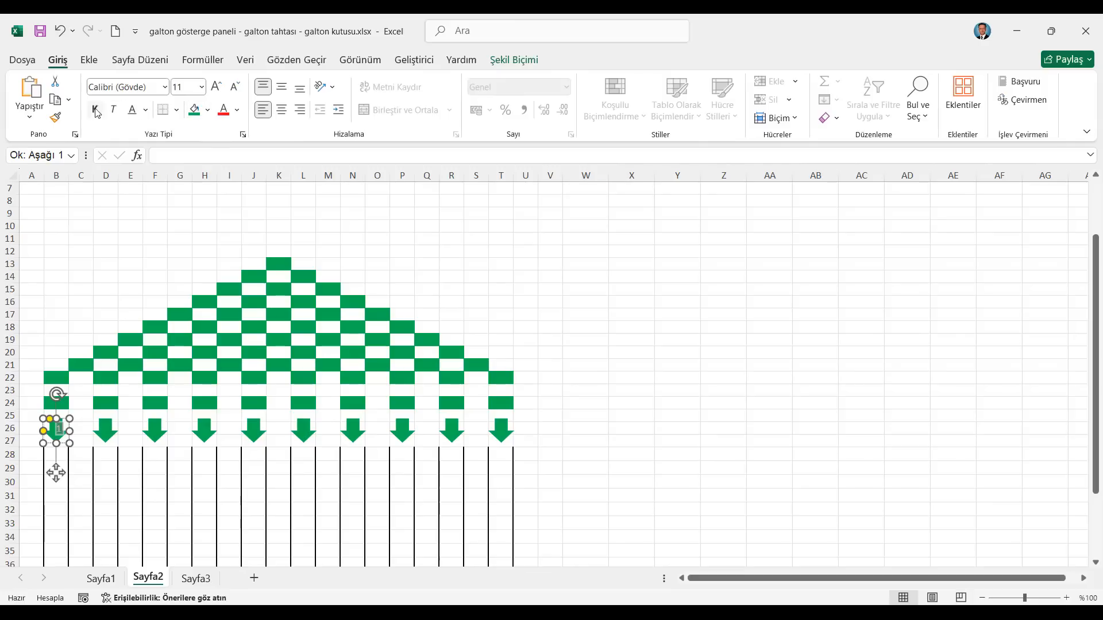
pyautogui.click(281, 87)
pyautogui.click(281, 109)
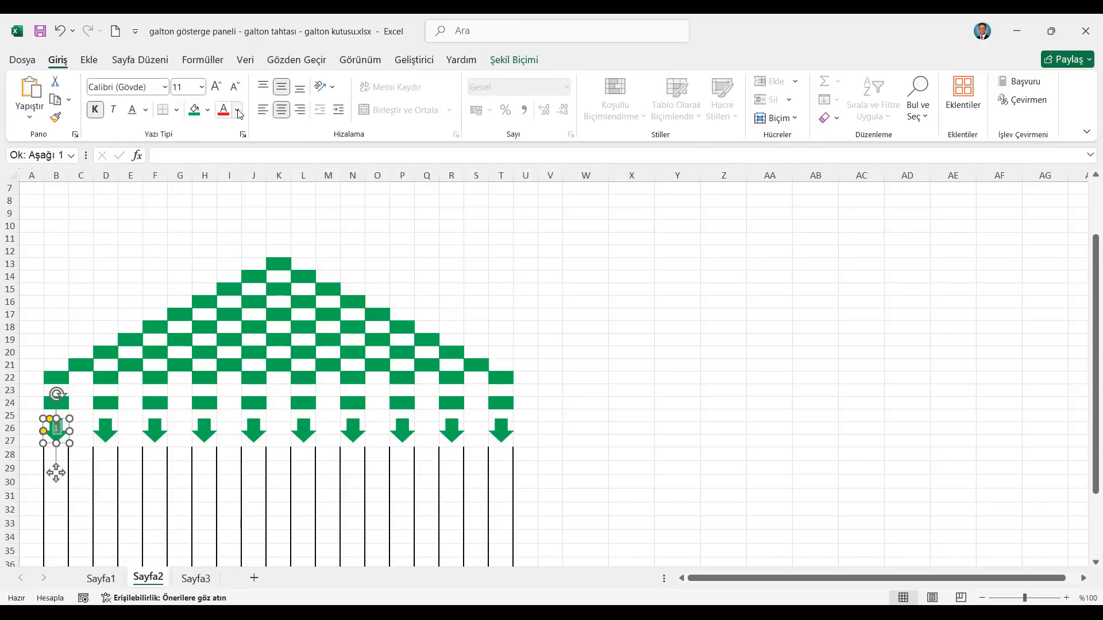
pyautogui.click(550, 276)
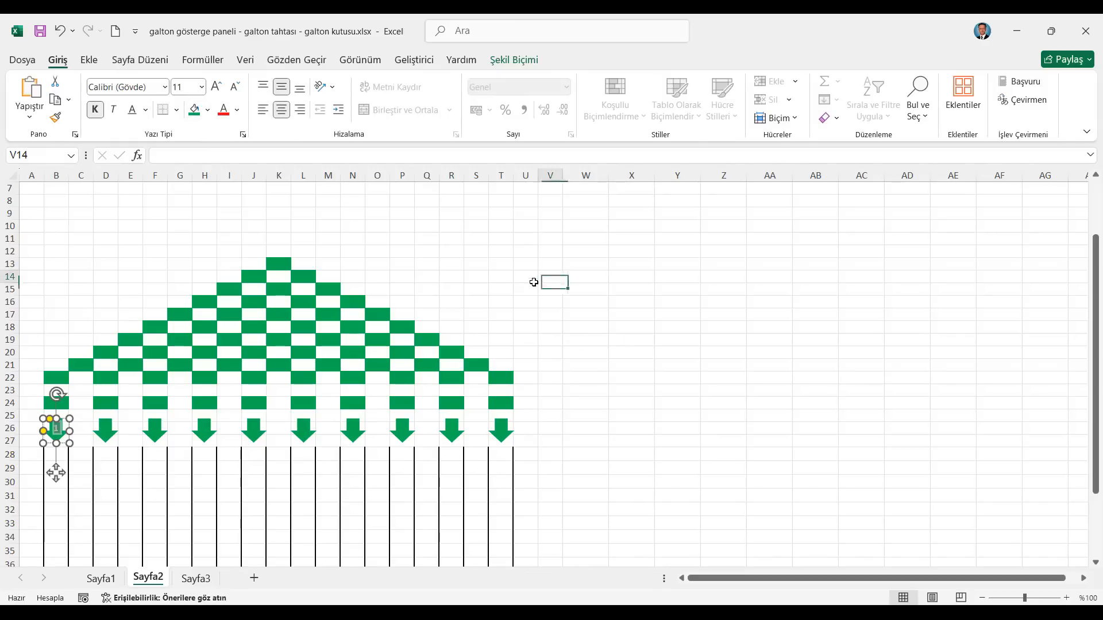
# Label the second arrow, above bin D, with a bold 2 at font size 12, centred in the arrow
pyautogui.click(106, 430)
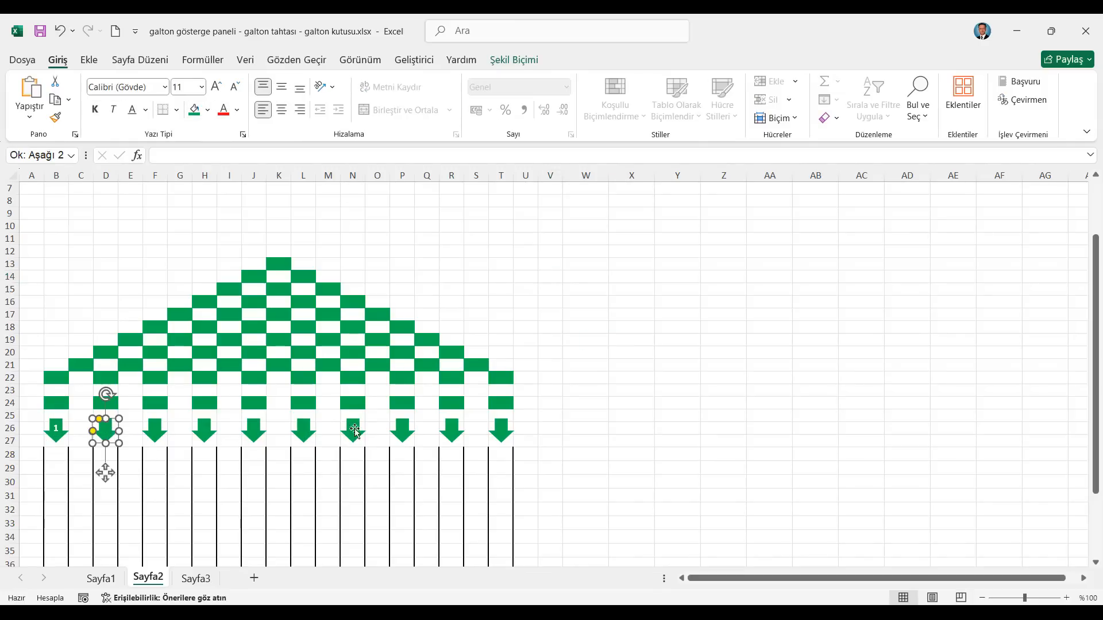
pyautogui.write('2')
pyautogui.hotkey('ctrl', 'a')
pyautogui.click(94, 109)
pyautogui.click(217, 87)
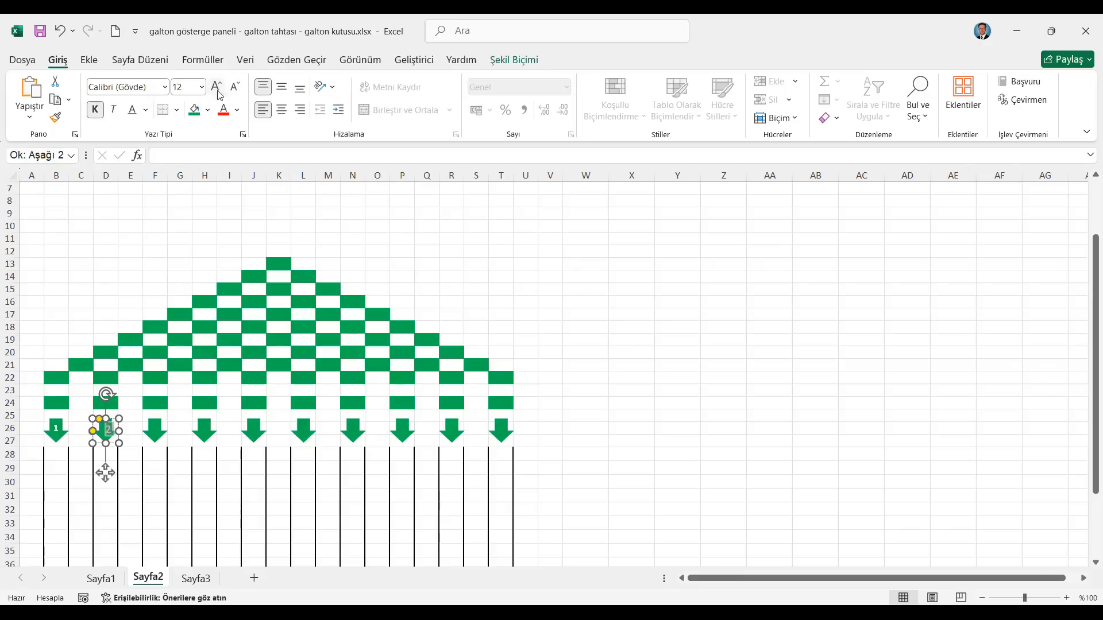
pyautogui.click(161, 431)
pyautogui.click(113, 424)
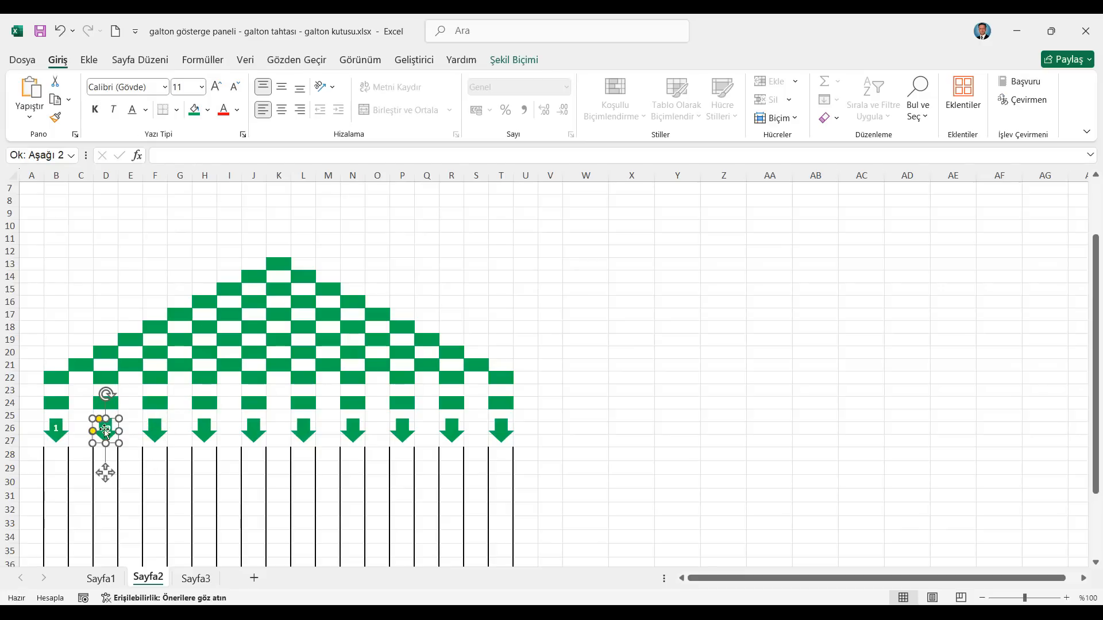
pyautogui.click(282, 109)
# Label the third arrow, above bin F, with a bold 3 centred horizontally and vertically
pyautogui.click(162, 434)
pyautogui.write('3')
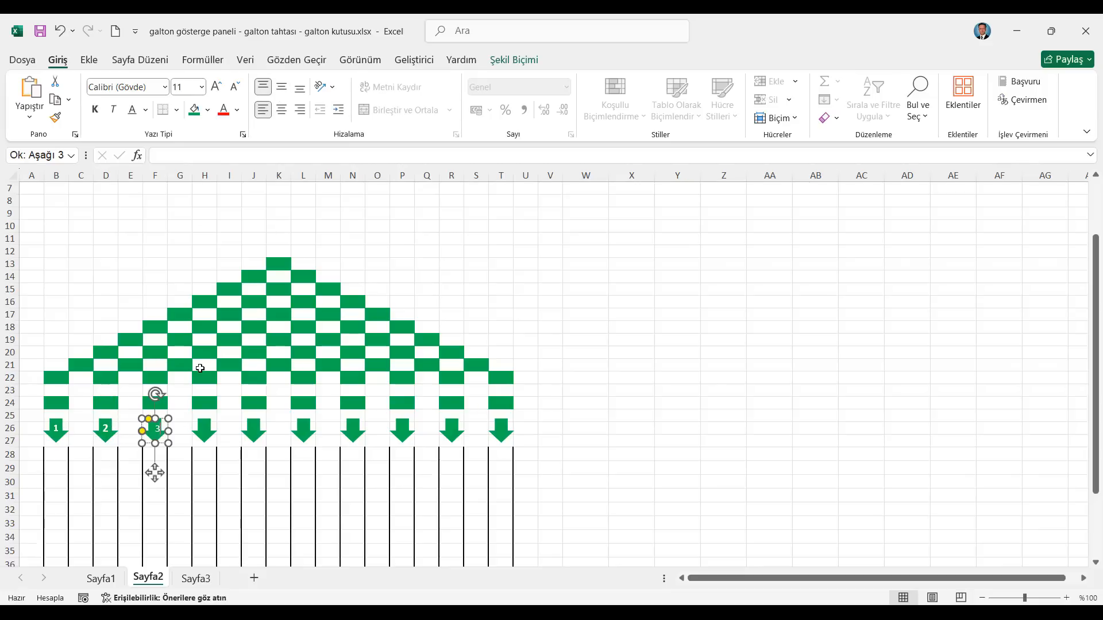
pyautogui.hotkey('ctrl', 'a')
pyautogui.click(95, 109)
pyautogui.click(282, 86)
pyautogui.click(282, 109)
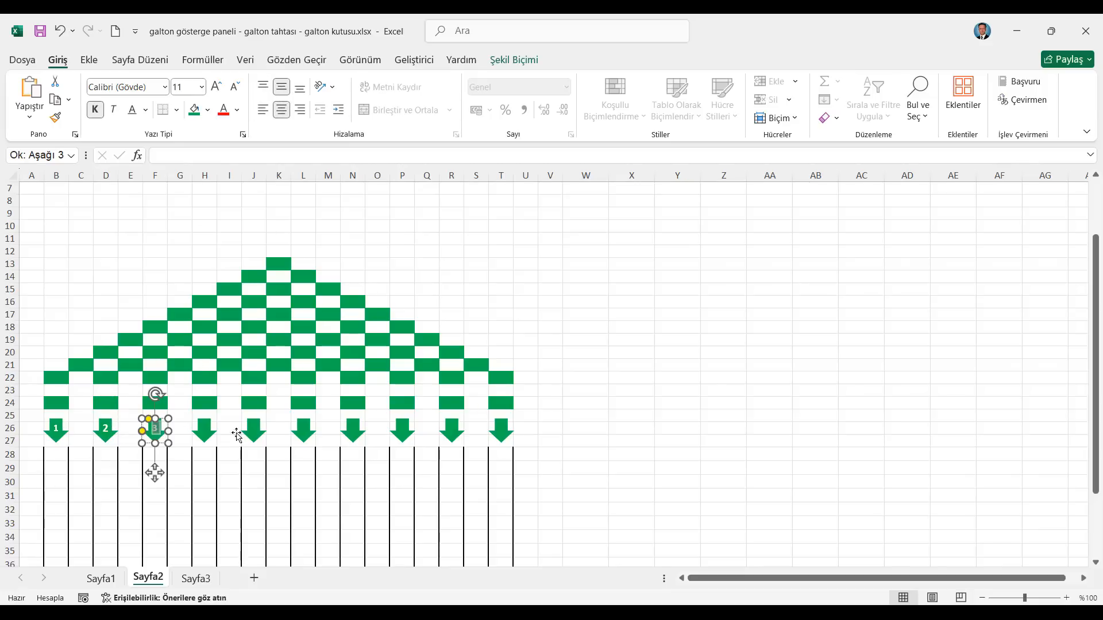
# Set the font size of the numbers in the first and third arrows to 12 to match the second
pyautogui.click(204, 433)
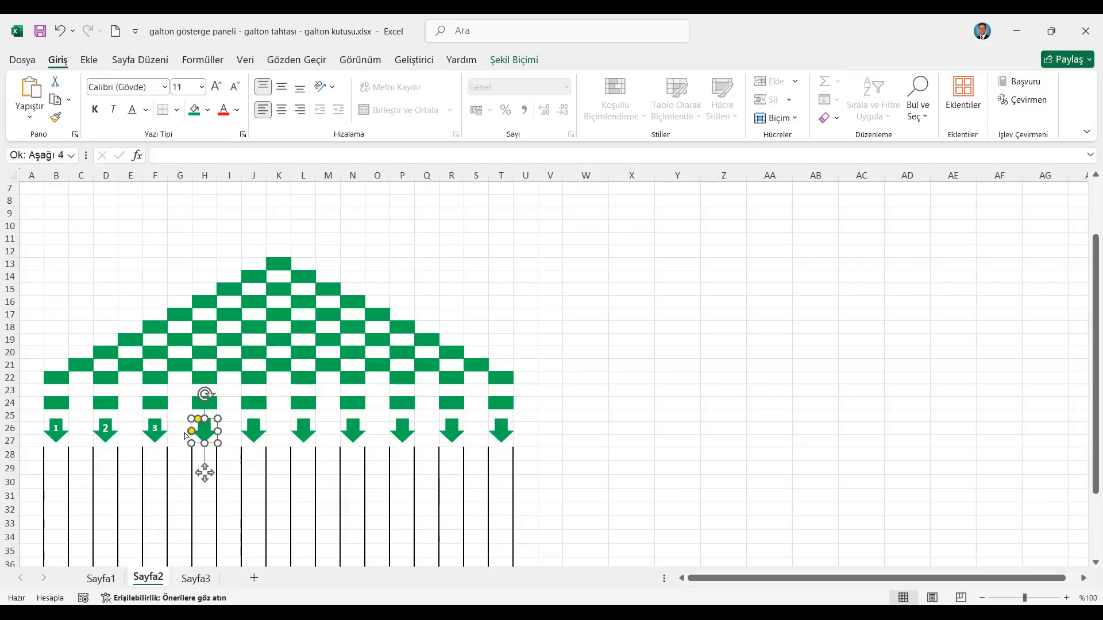
pyautogui.click(156, 431)
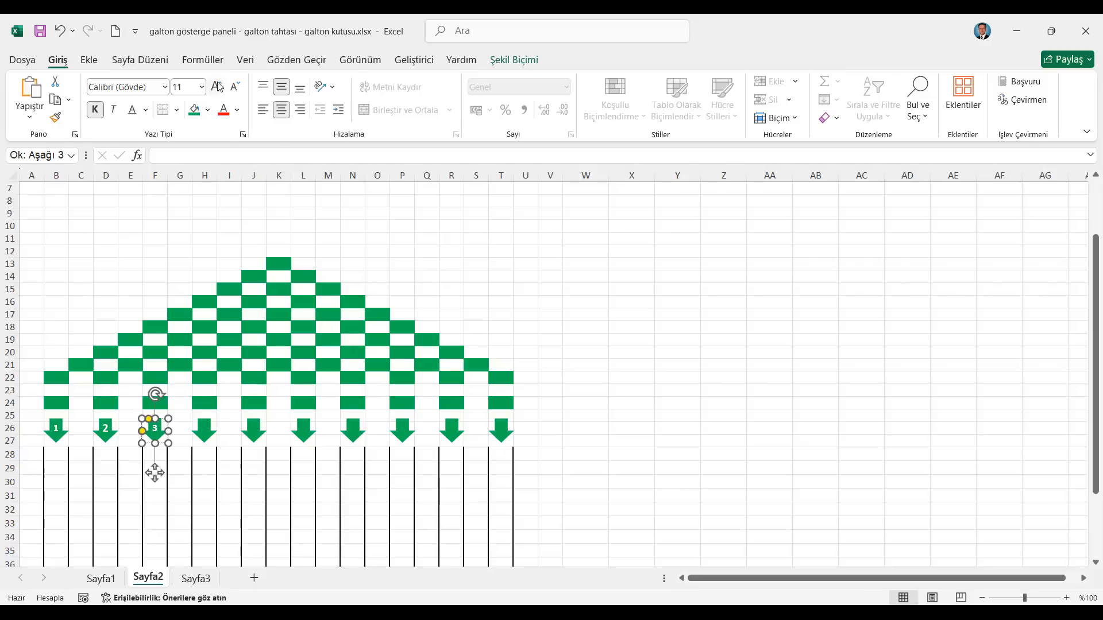
pyautogui.click(108, 430)
pyautogui.click(58, 431)
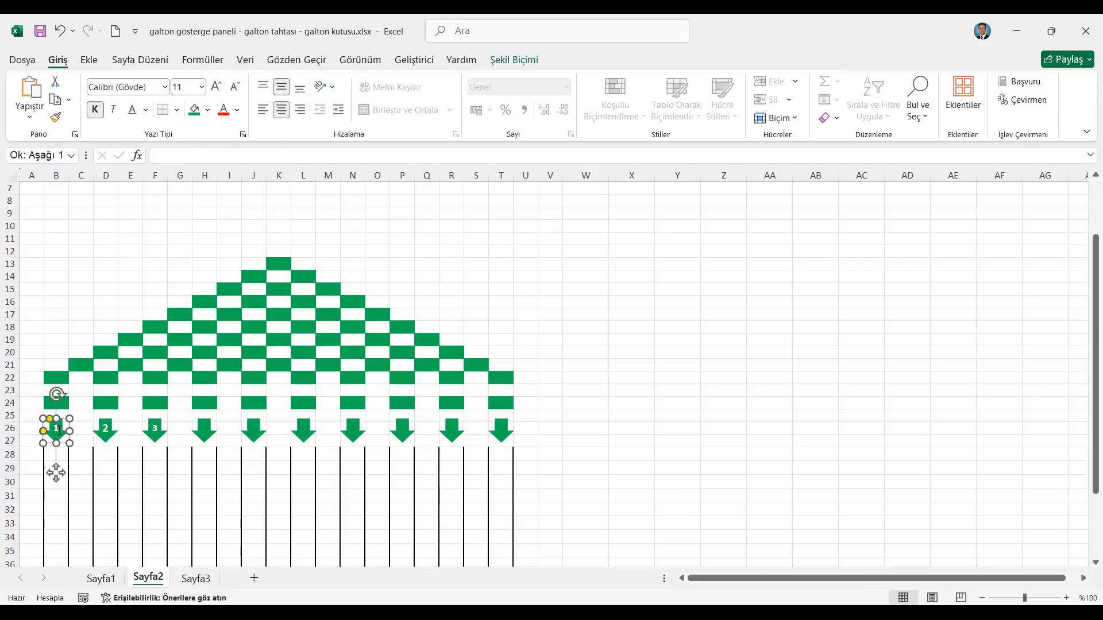
pyautogui.click(216, 87)
pyautogui.hotkey('ctrl', 'a')
pyautogui.click(56, 436)
pyautogui.click(60, 426)
pyautogui.click(155, 431)
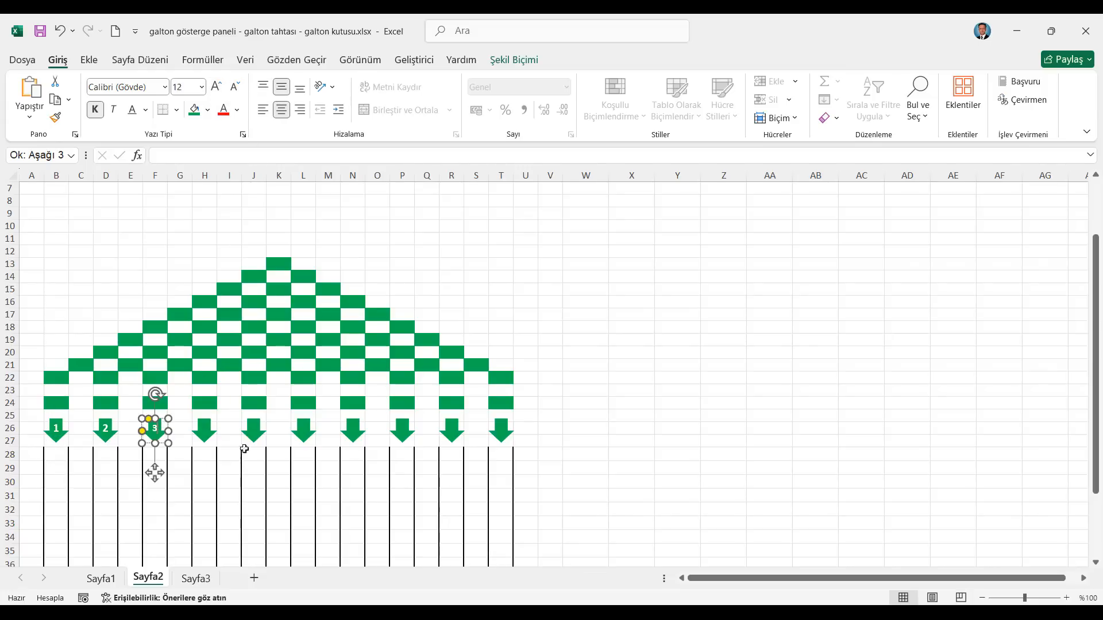
# Label the fourth arrow, above bin H, with a bold 4 at font size 12, centred in the arrow
pyautogui.click(203, 435)
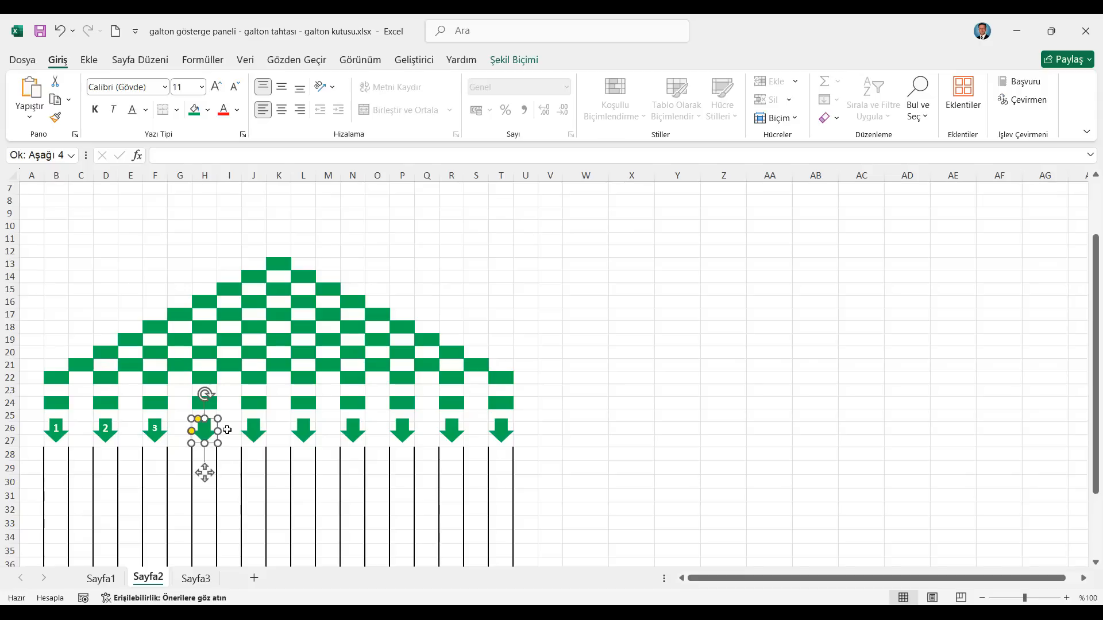
pyautogui.write('4')
pyautogui.click(94, 111)
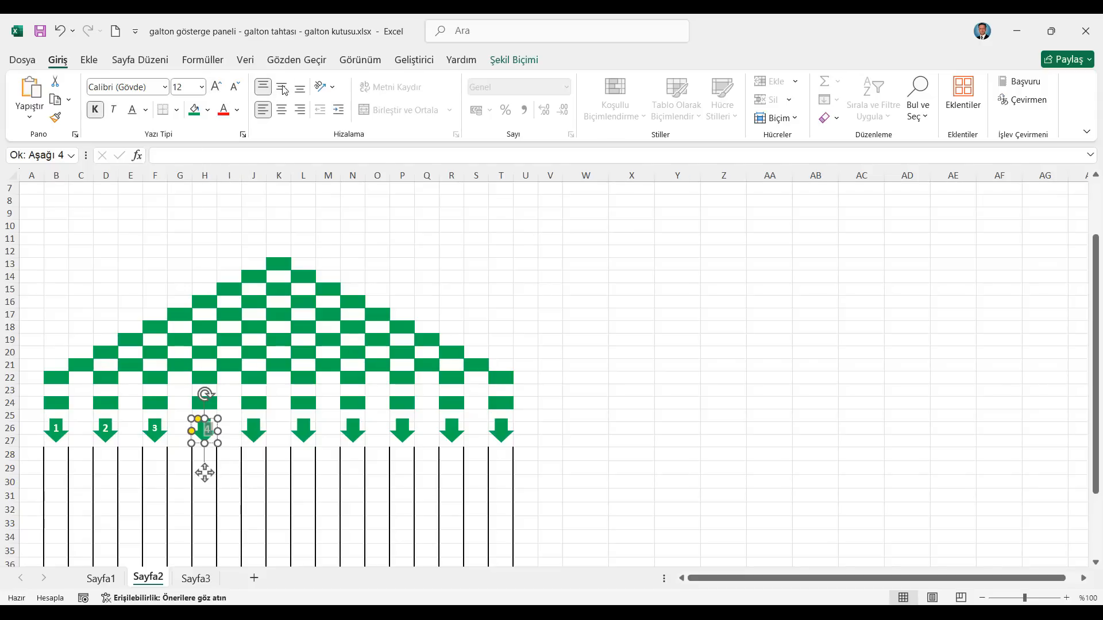
# Label the fifth arrow, above bin J, with a bold 5 at font size 12, centred horizontally and vertically
pyautogui.click(258, 435)
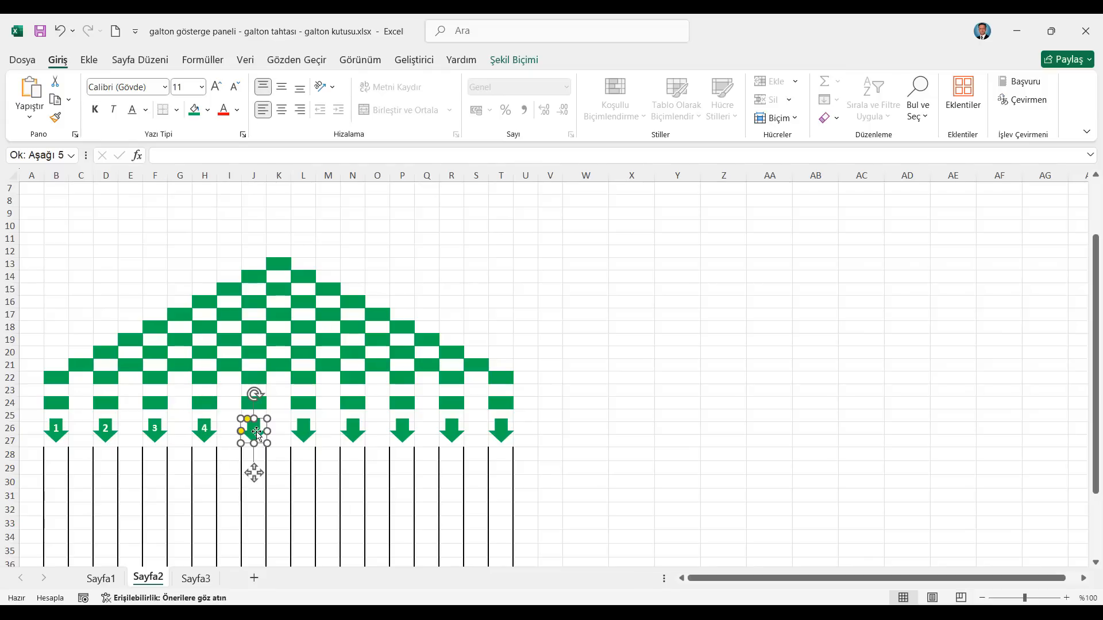
pyautogui.write('5')
pyautogui.click(96, 109)
pyautogui.click(217, 87)
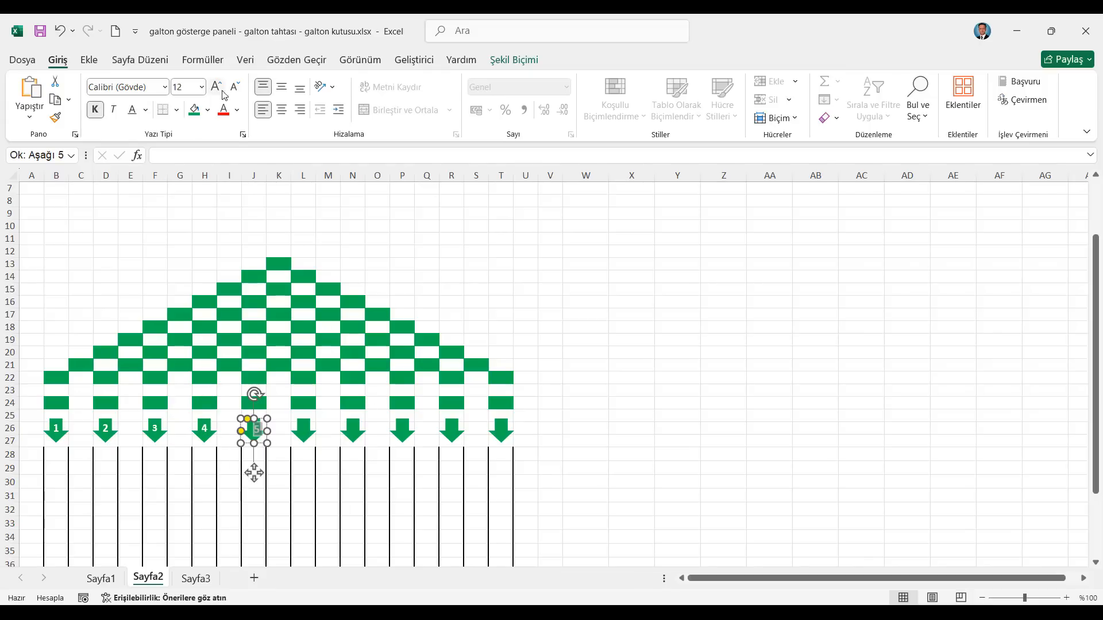
pyautogui.click(282, 87)
pyautogui.click(282, 110)
# Label the sixth arrow, above bin L, with a bold 6, enlarge it one font size and centre it in the arrow
pyautogui.click(308, 432)
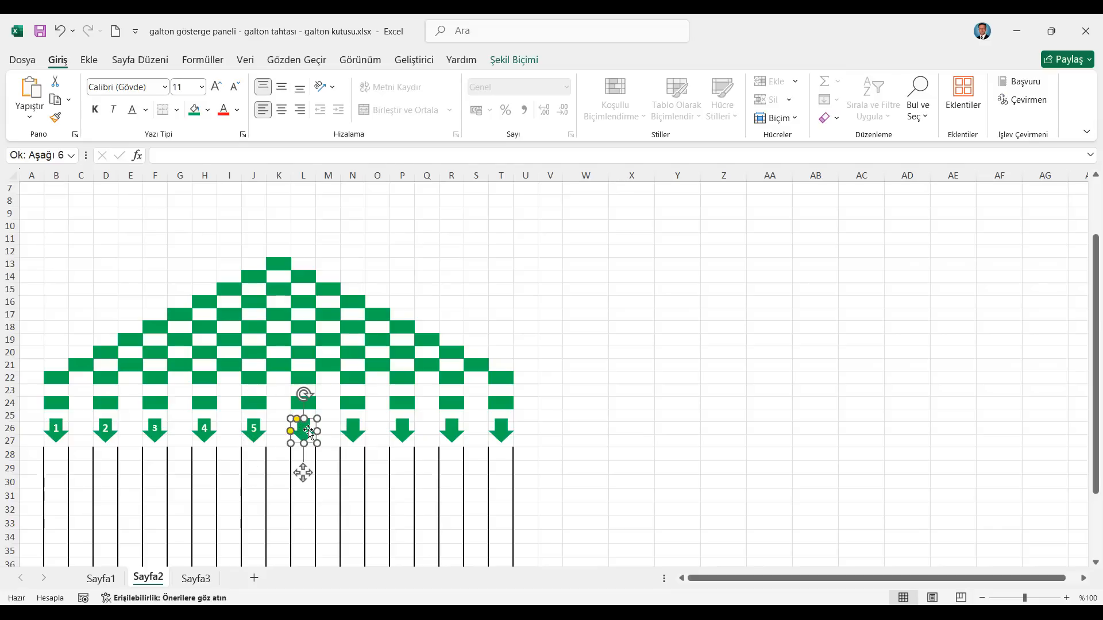
pyautogui.write('6')
pyautogui.click(95, 109)
pyautogui.click(216, 86)
pyautogui.click(281, 87)
# Label the seventh arrow, above bin N, with a bold 7 centred horizontally and vertically
pyautogui.click(354, 429)
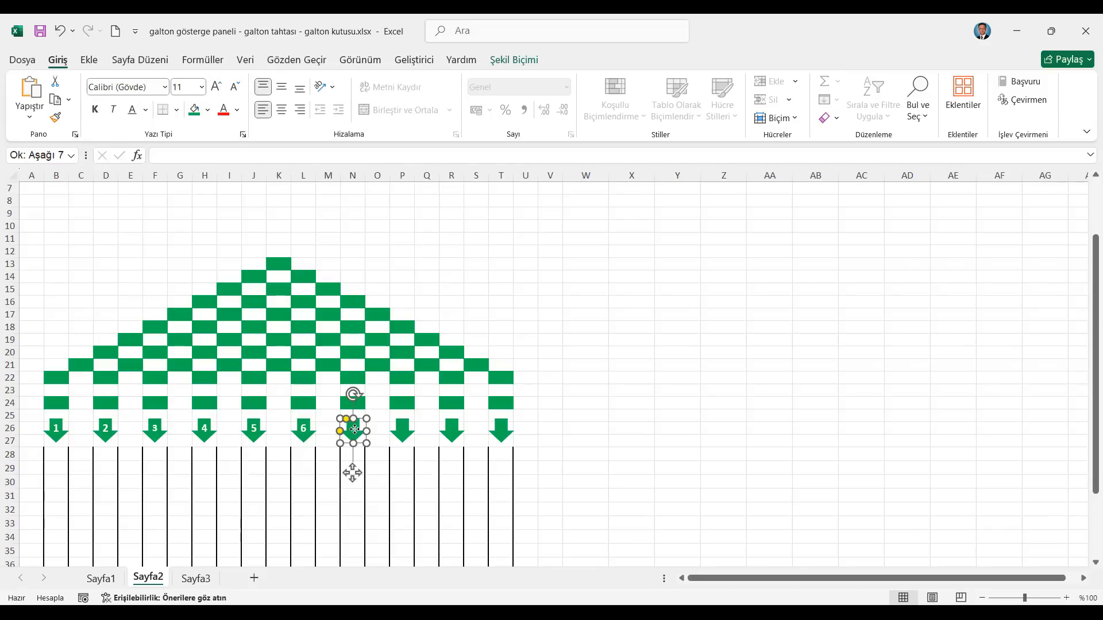
pyautogui.write('7')
pyautogui.click(95, 109)
pyautogui.click(282, 86)
pyautogui.click(282, 109)
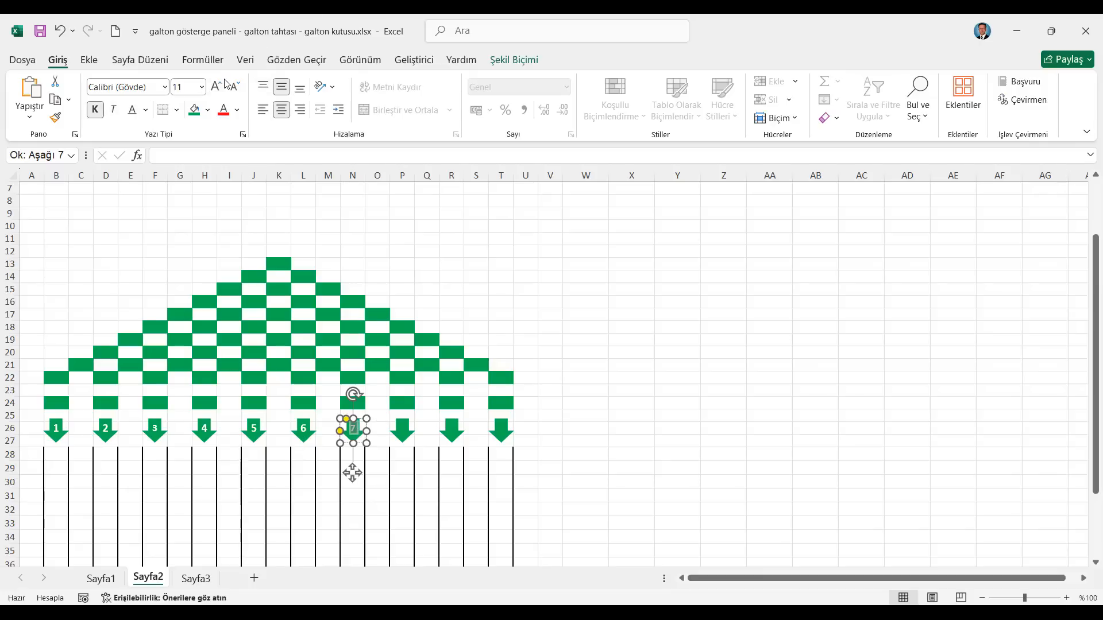
# Label the eighth arrow, above bin P, with a bold 8 at font size 12, centred horizontally and vertically
pyautogui.click(405, 431)
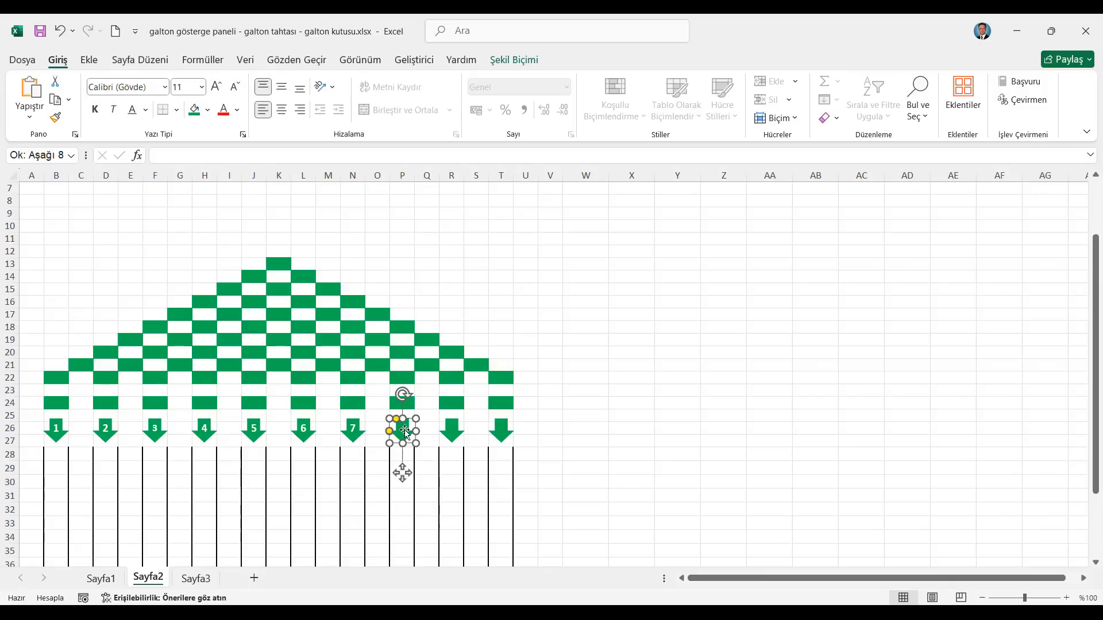
pyautogui.write('8')
pyautogui.click(94, 109)
pyautogui.click(217, 86)
pyautogui.click(282, 86)
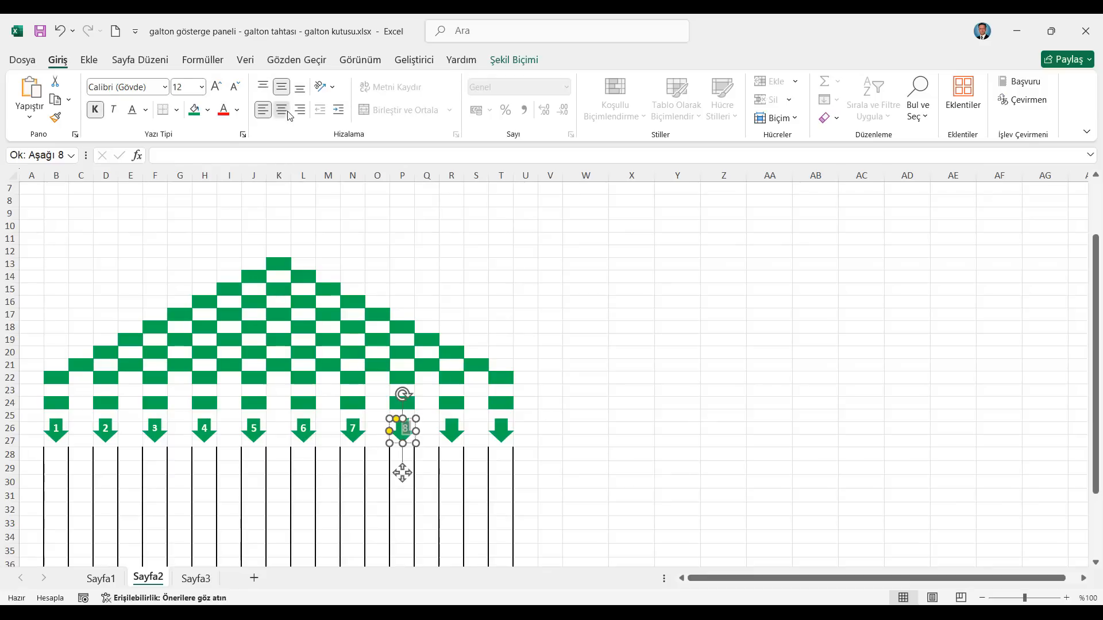
pyautogui.click(281, 109)
# Label the ninth arrow, above bin R, with a bold 9 at font size 12, centred in the arrow
pyautogui.click(452, 431)
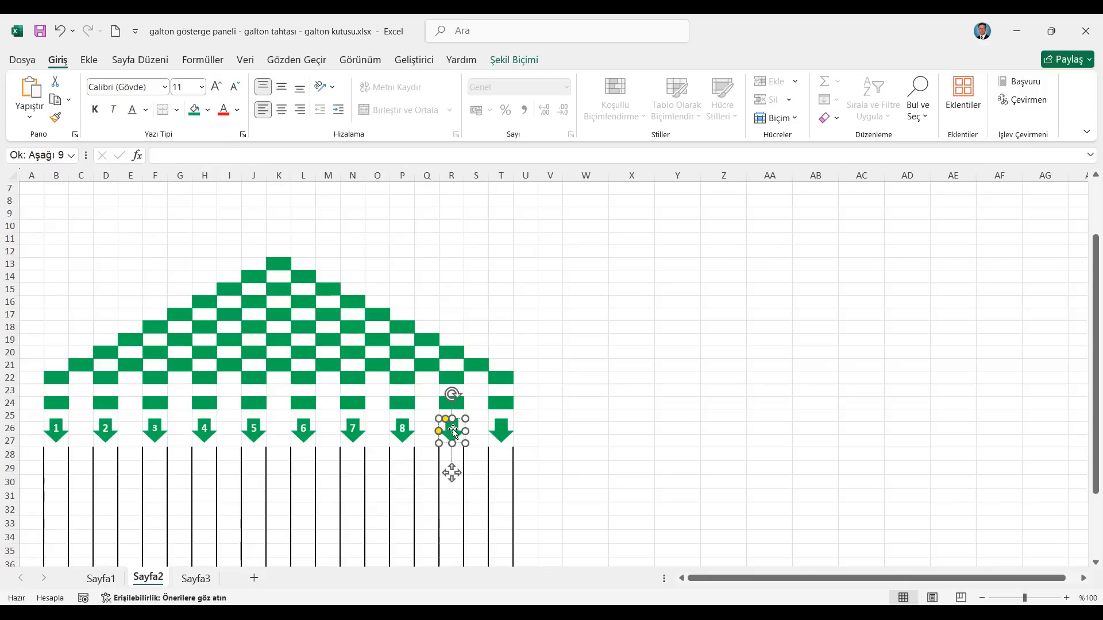
pyautogui.write('9')
pyautogui.click(95, 110)
pyautogui.click(216, 86)
pyautogui.click(281, 86)
pyautogui.click(281, 109)
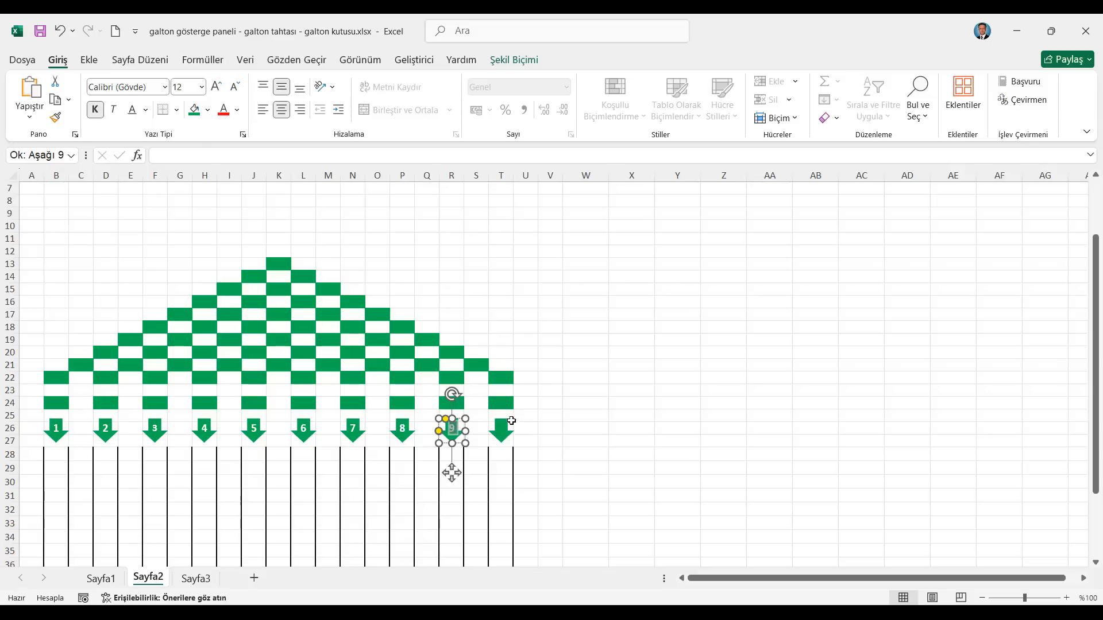
# Label the tenth arrow, above bin T, with a bold 10 at font size 12, centred horizontally and vertically
pyautogui.click(506, 431)
pyautogui.write('1')
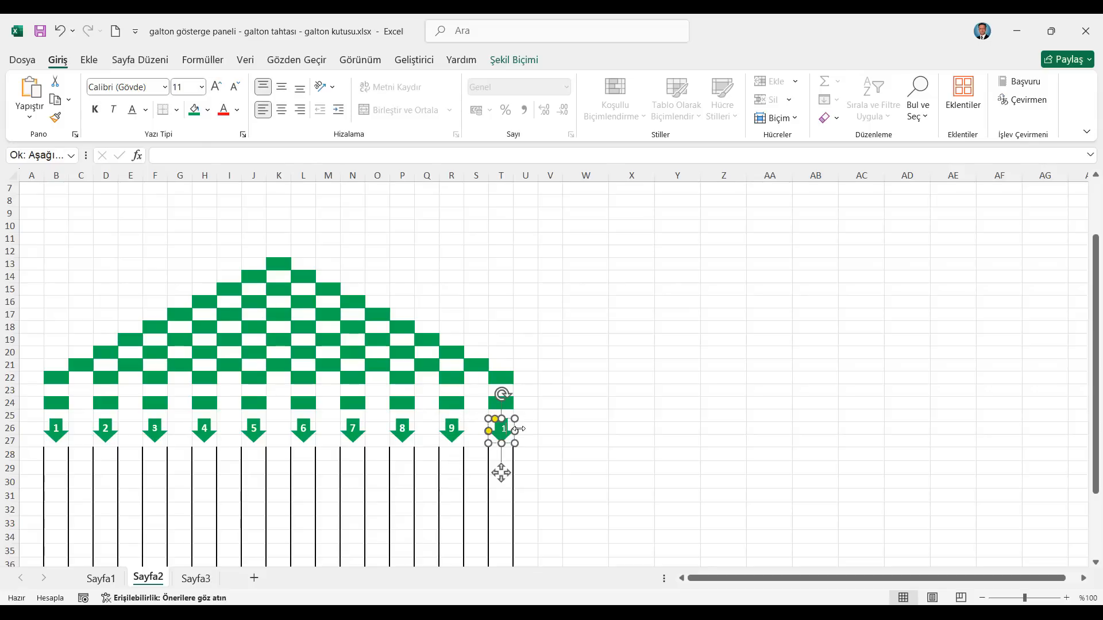
pyautogui.hotkey('ctrl', 'a')
pyautogui.click(94, 109)
pyautogui.click(216, 87)
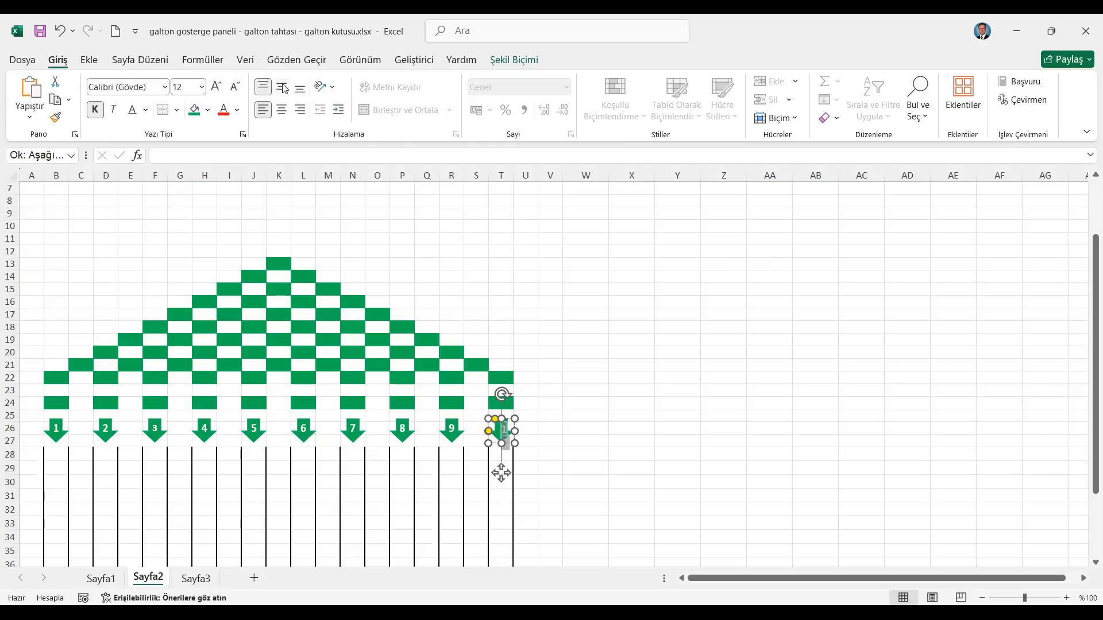
pyautogui.click(282, 87)
pyautogui.click(281, 109)
pyautogui.click(558, 250)
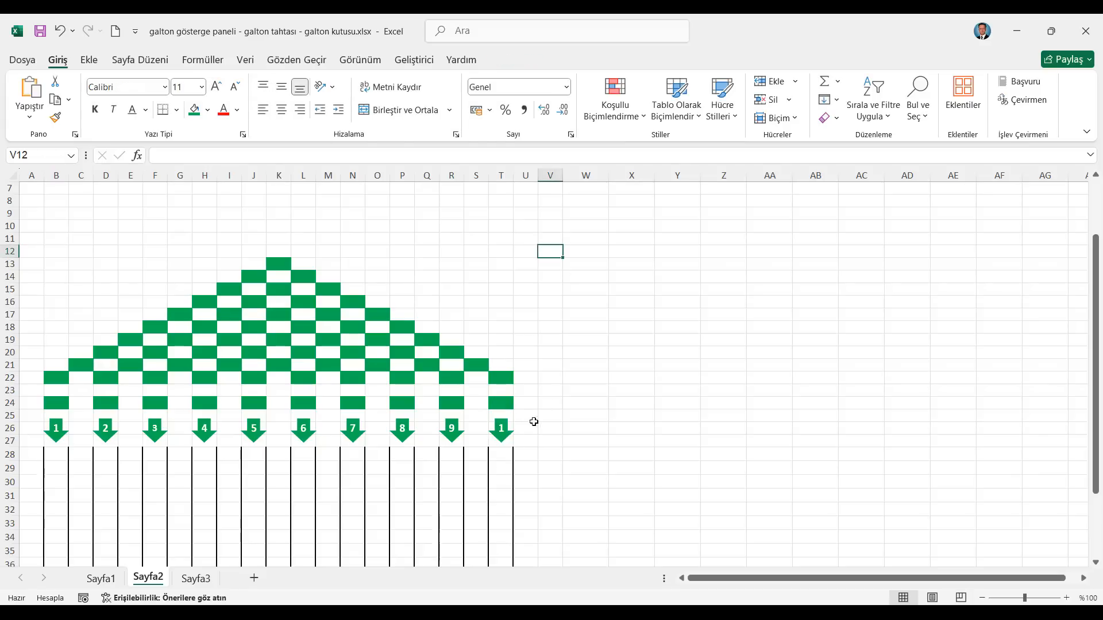
# Allow the tenth arrow's text to overflow the shape and turn off its text wrapping
pyautogui.click(503, 434)
pyautogui.click(541, 426)
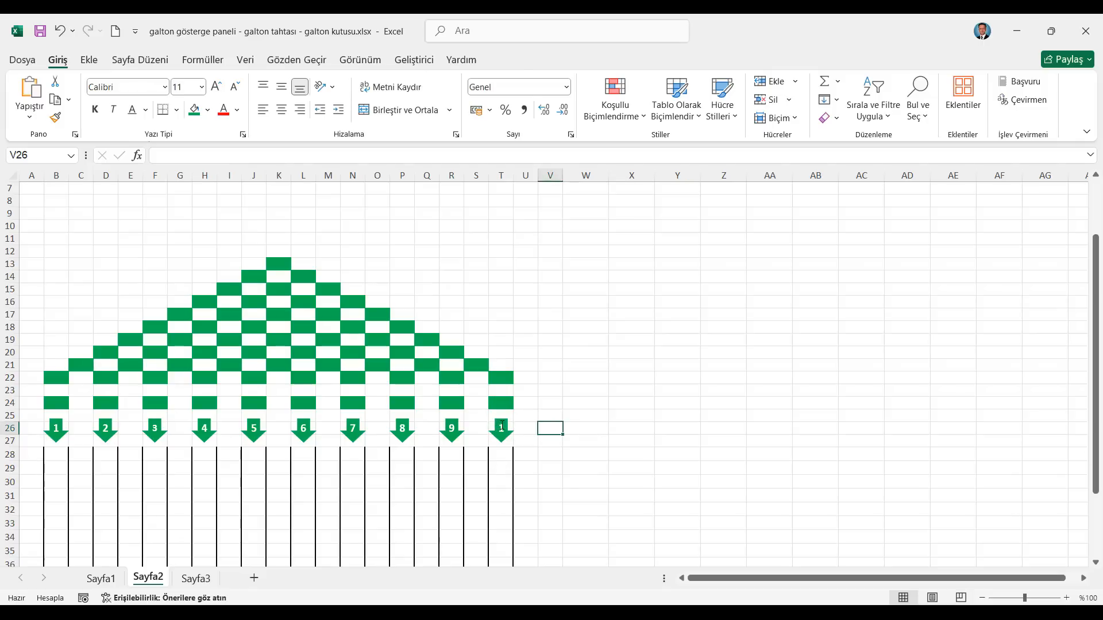
pyautogui.click(501, 427)
pyautogui.rightClick(502, 430)
pyautogui.click(551, 413)
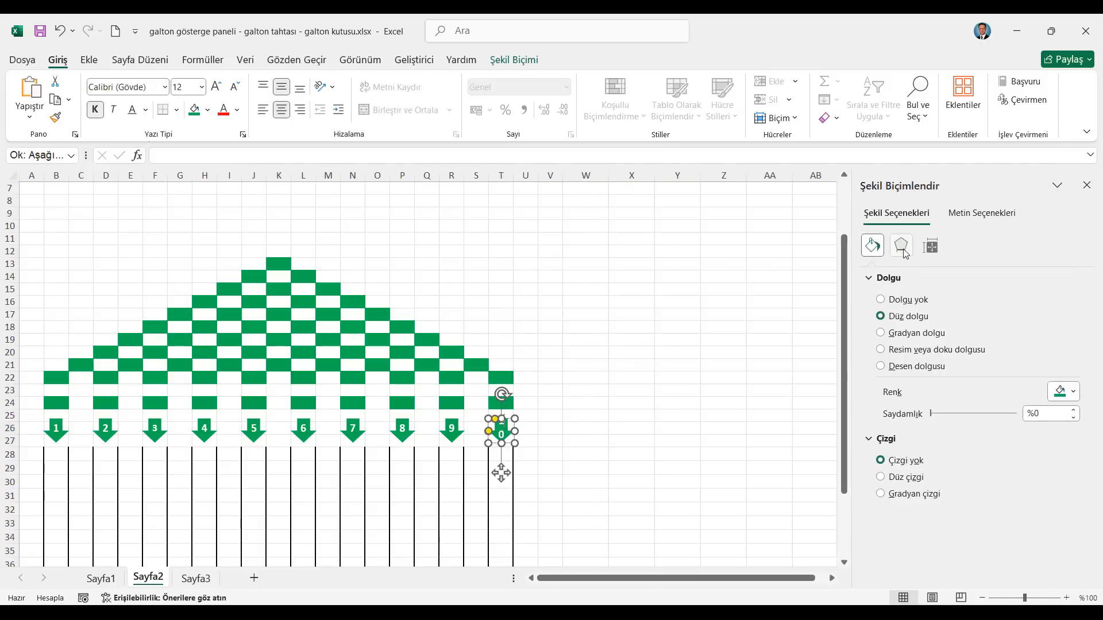
pyautogui.click(982, 213)
pyautogui.click(931, 245)
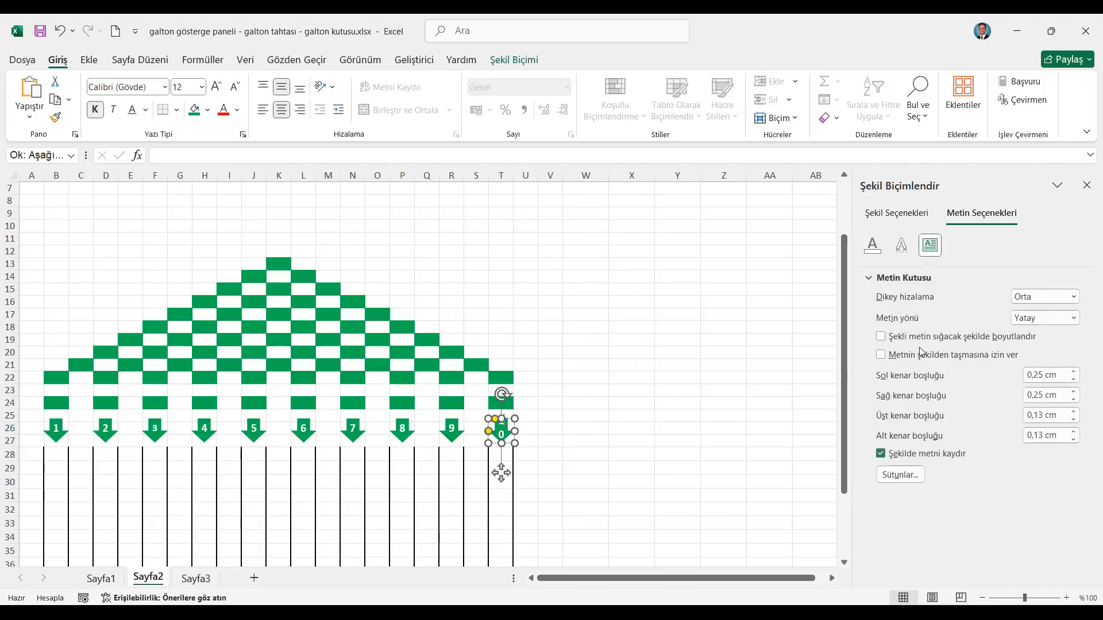
pyautogui.click(886, 356)
pyautogui.click(881, 454)
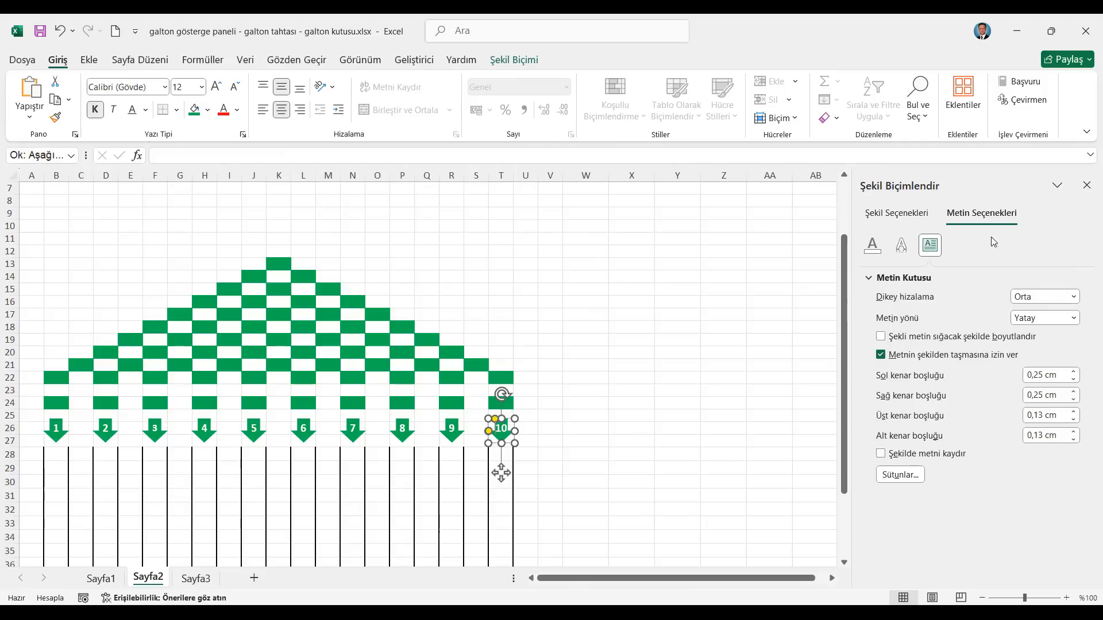
pyautogui.click(1089, 184)
pyautogui.click(278, 263)
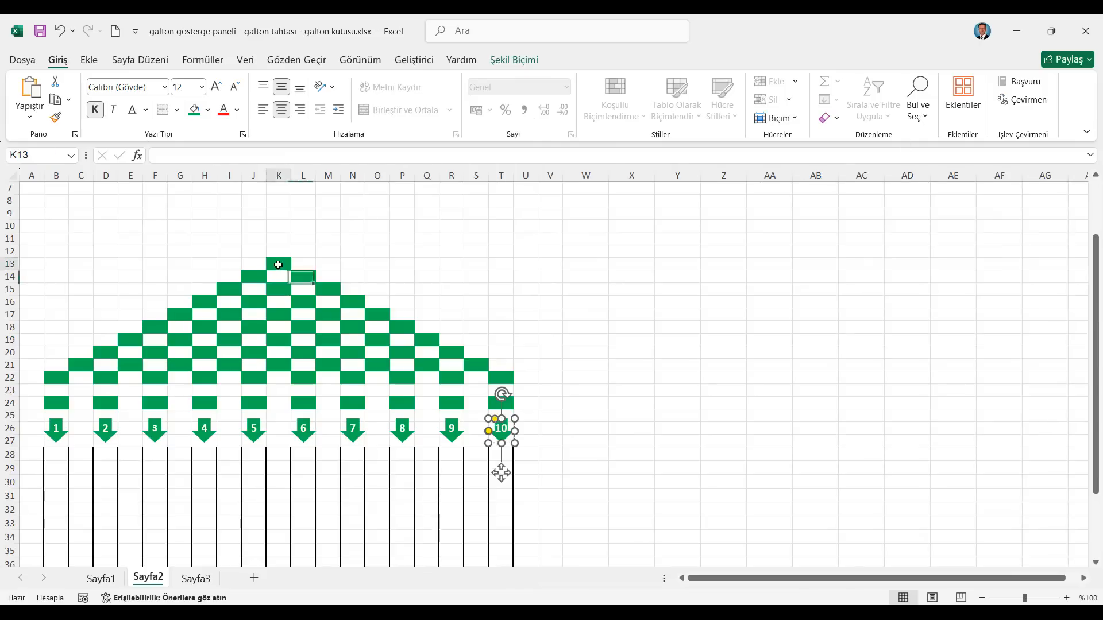
# Check the count row on Sayfa1, then enter 5, 6, 7, 8 and 9 in B24, D24, F24, H24 and J24 of Sayfa2
pyautogui.click(103, 579)
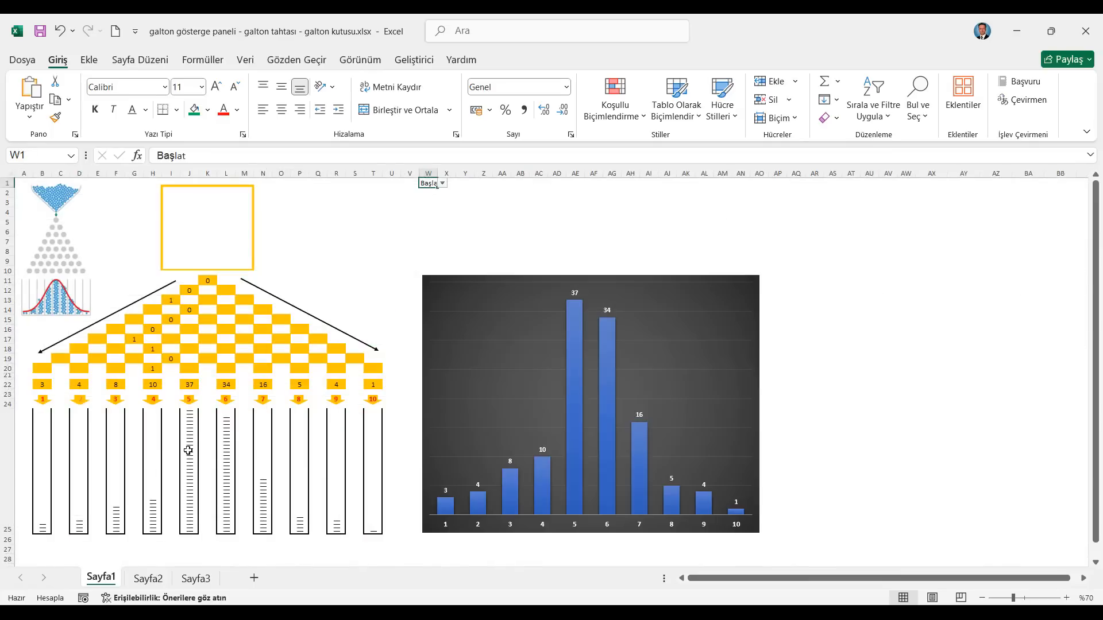
pyautogui.click(149, 579)
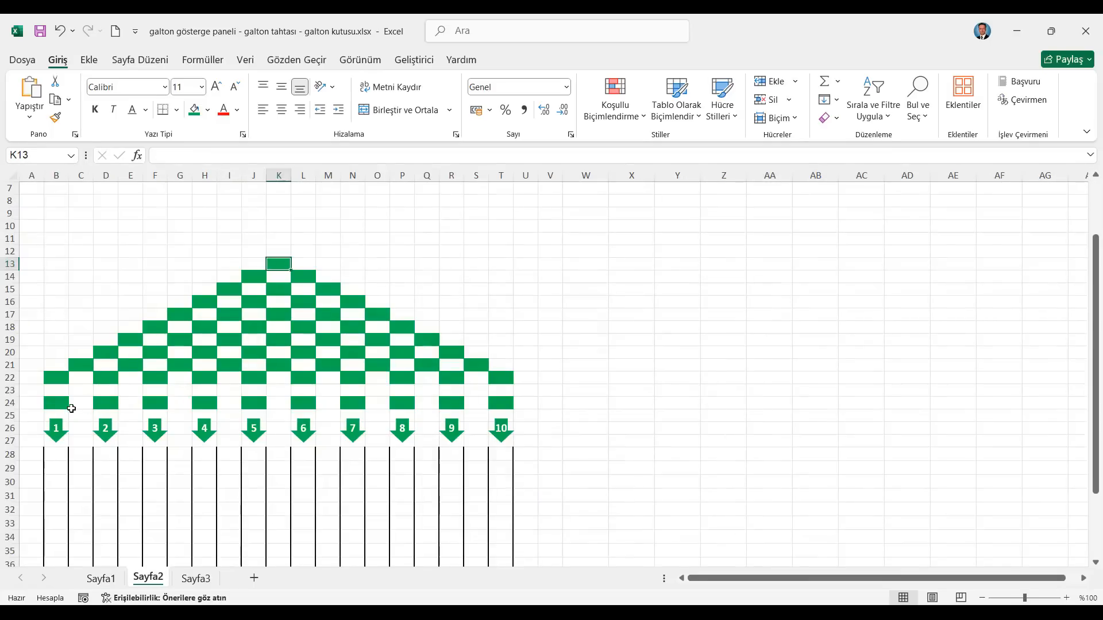
pyautogui.click(69, 405)
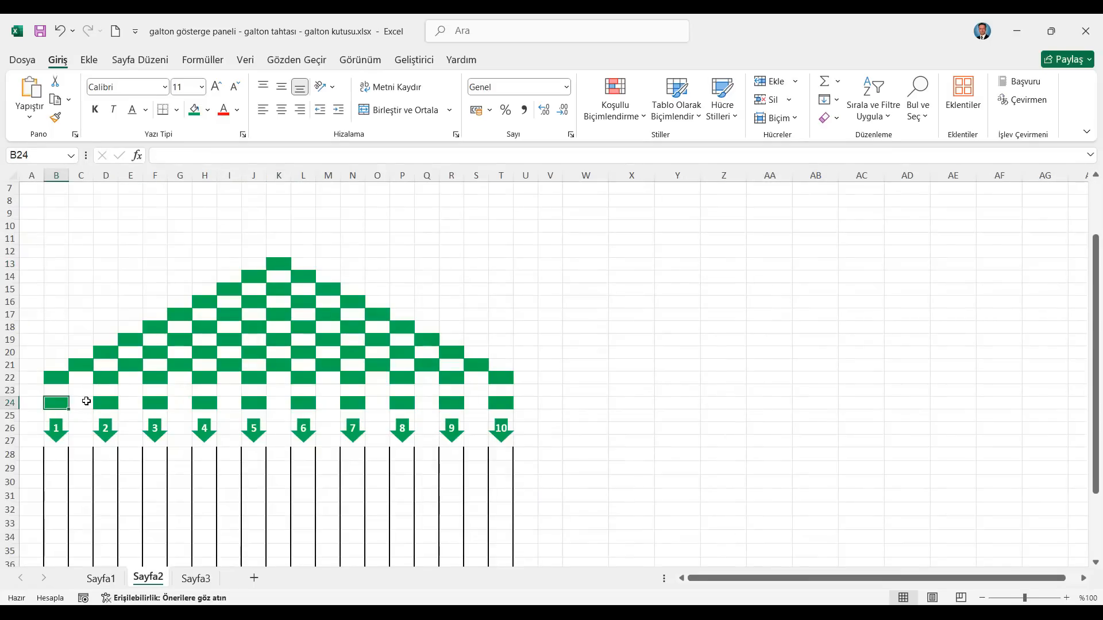
pyautogui.write('5')
pyautogui.click(106, 405)
pyautogui.write('6')
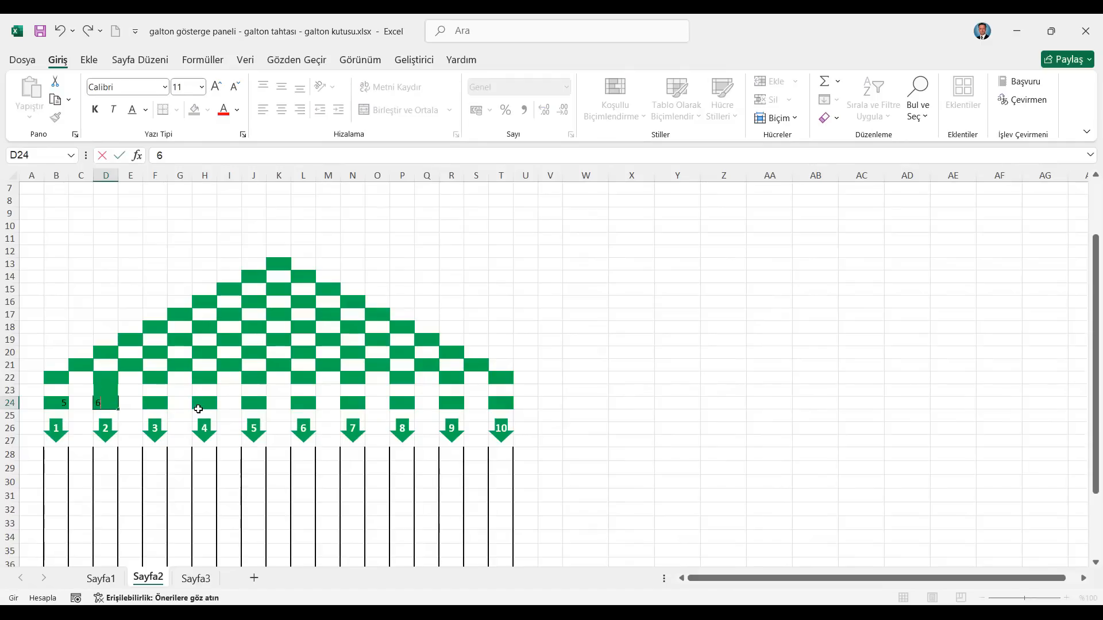
pyautogui.click(165, 405)
pyautogui.write('7')
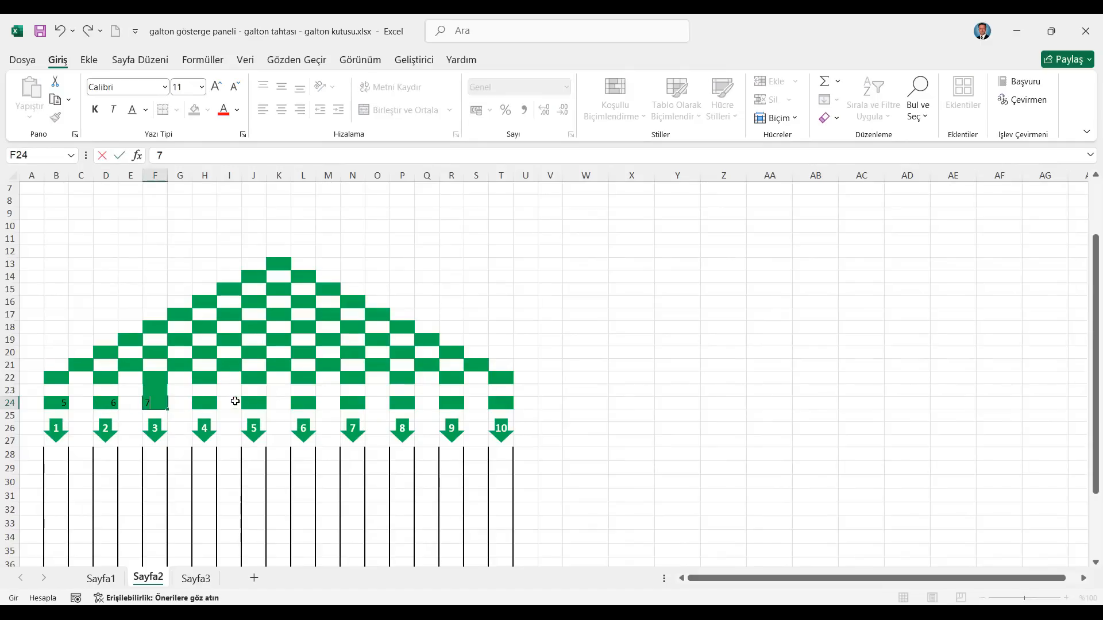
pyautogui.click(201, 406)
pyautogui.write('8')
pyautogui.click(253, 404)
pyautogui.write('9')
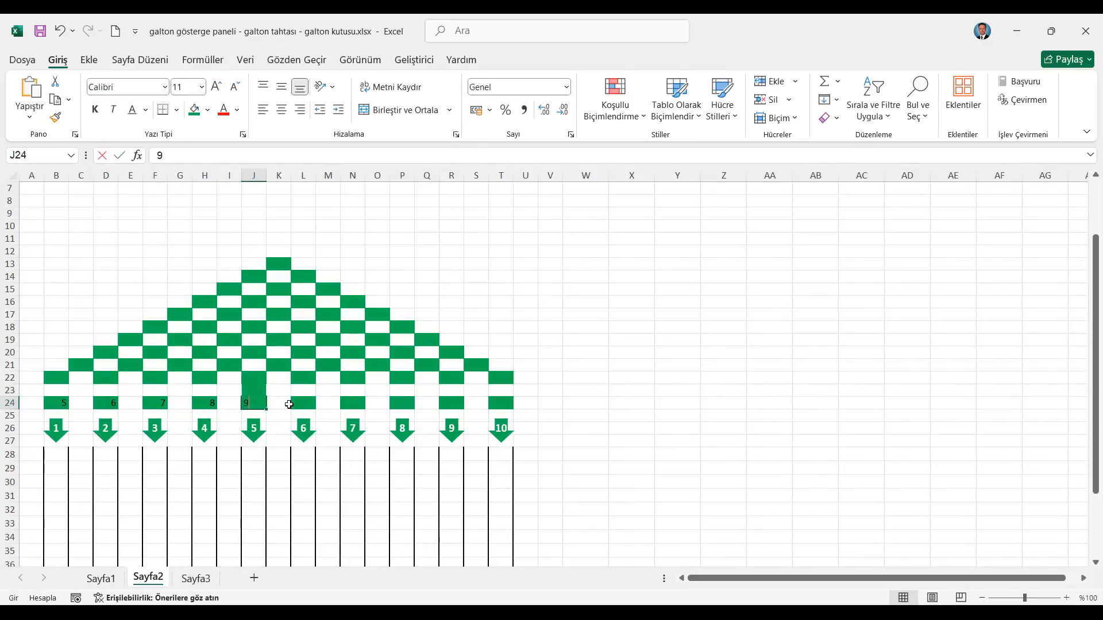
# Enter the sample counts 11, 13, 15, 16 and 17 in L24, N24, P24, R24 and T24
pyautogui.click(300, 404)
pyautogui.write('11')
pyautogui.click(351, 404)
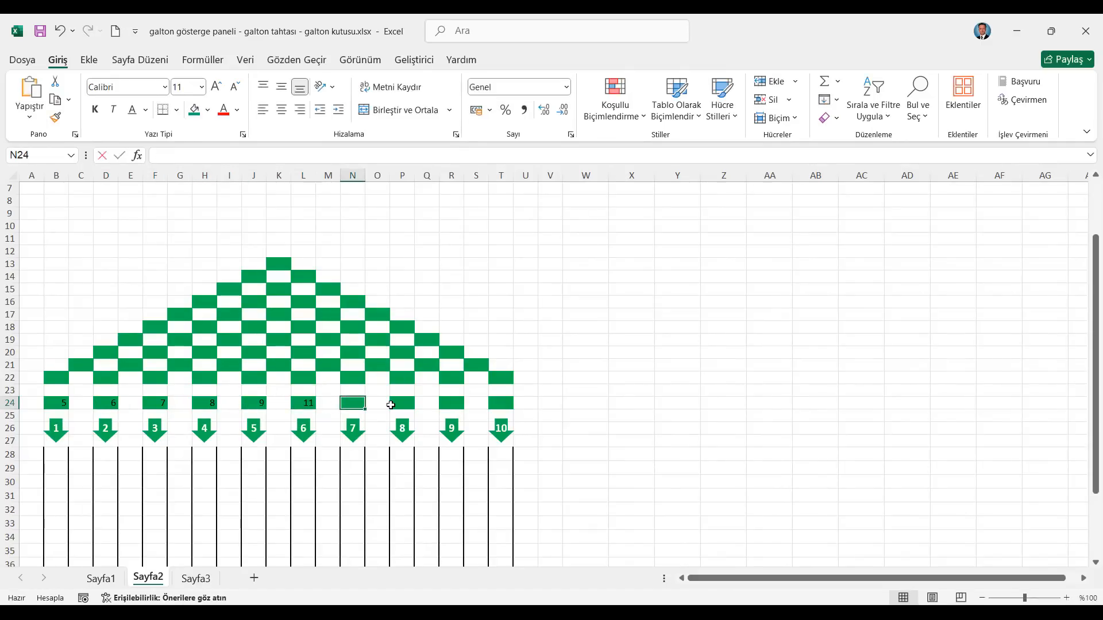
pyautogui.write('13')
pyautogui.click(402, 403)
pyautogui.write('15')
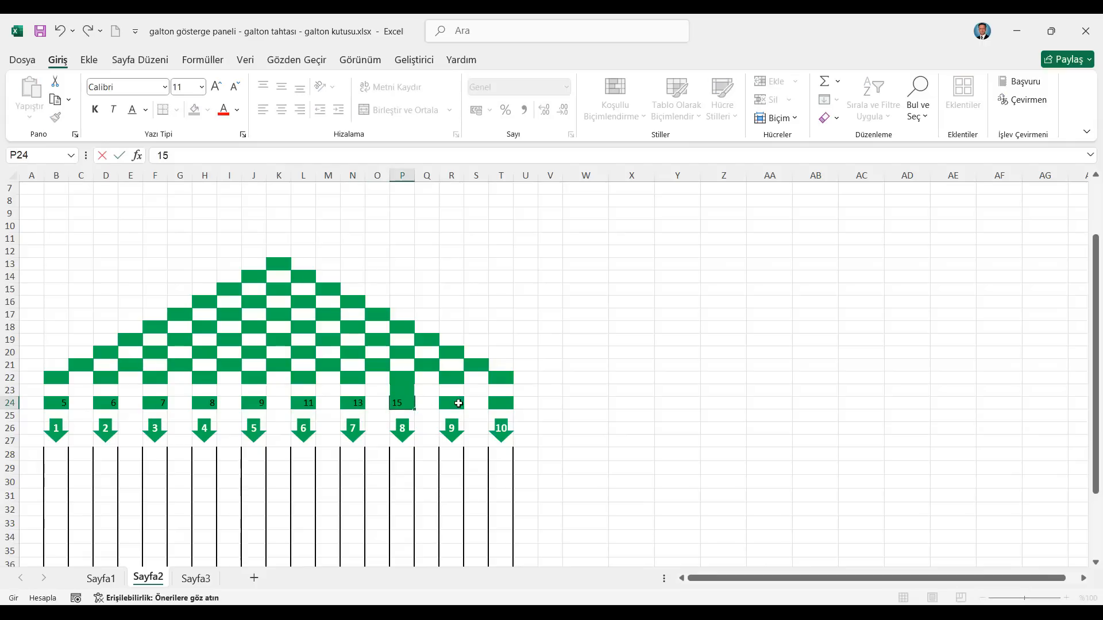
pyautogui.click(458, 403)
pyautogui.write('16')
pyautogui.click(500, 400)
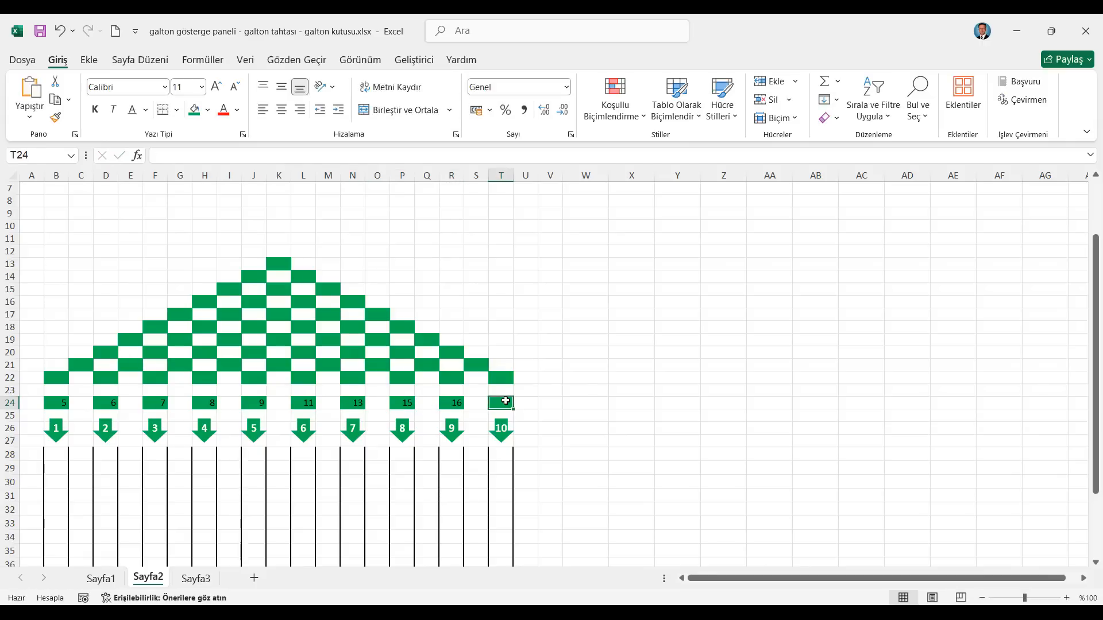
pyautogui.write('17')
# Merge and centre the cells of the first bin, B28:B42
pyautogui.click(73, 461)
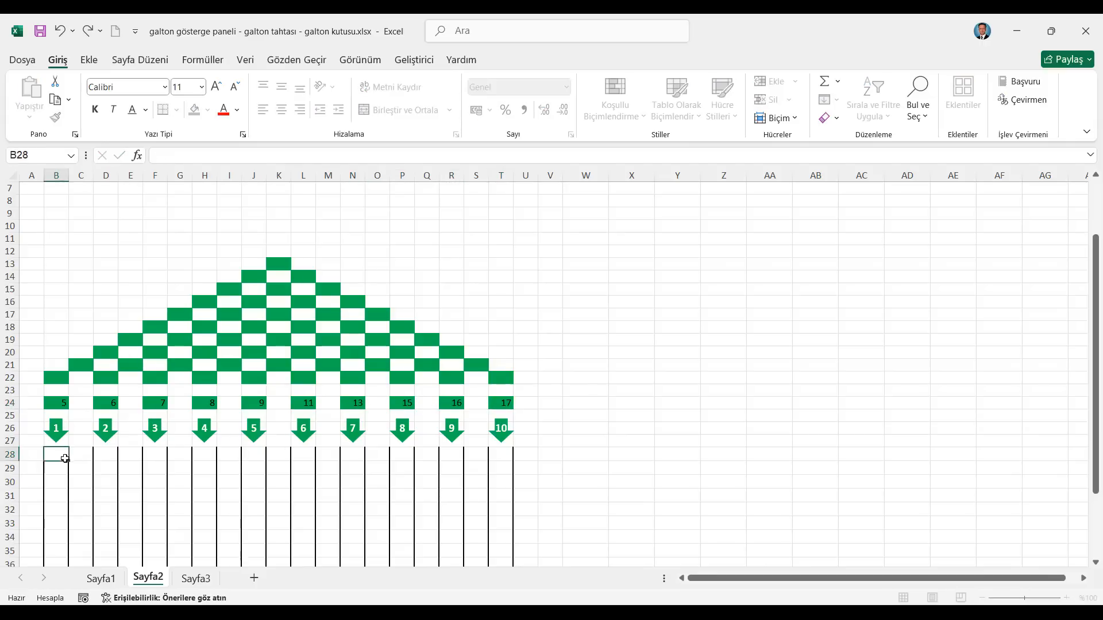
pyautogui.scroll(-4, 73, 466)
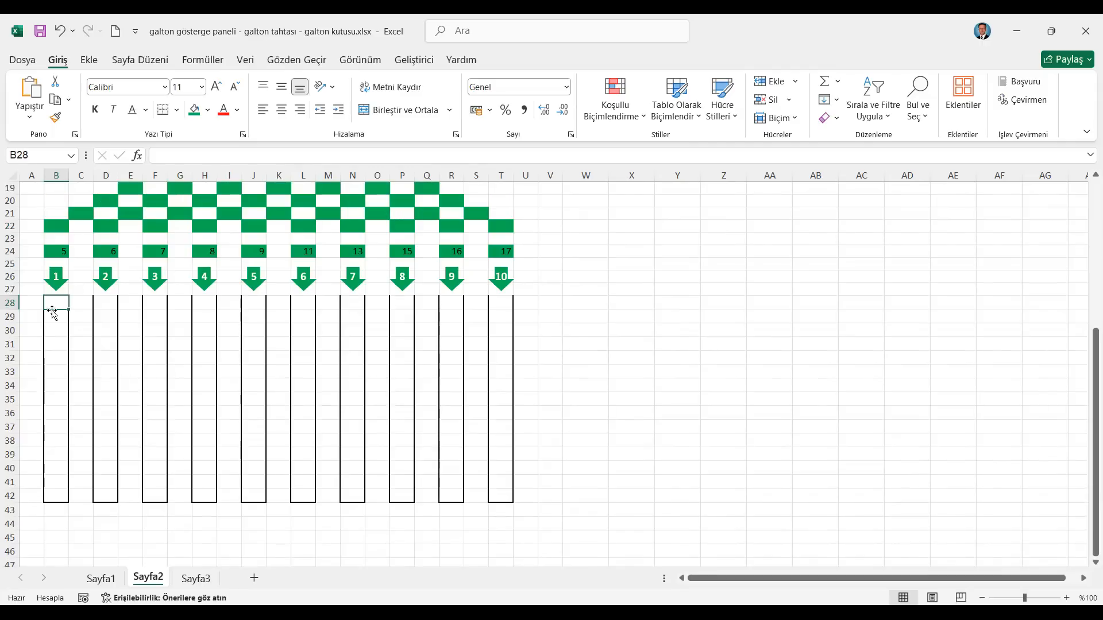
pyautogui.moveTo(52, 305); pyautogui.dragTo(60, 495)
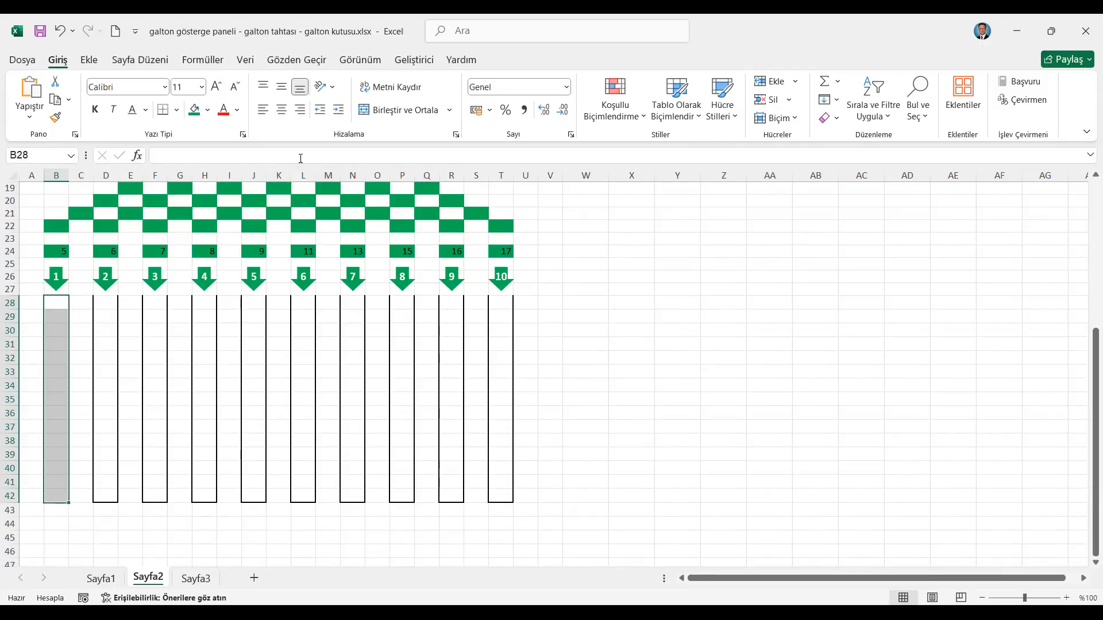
pyautogui.click(400, 113)
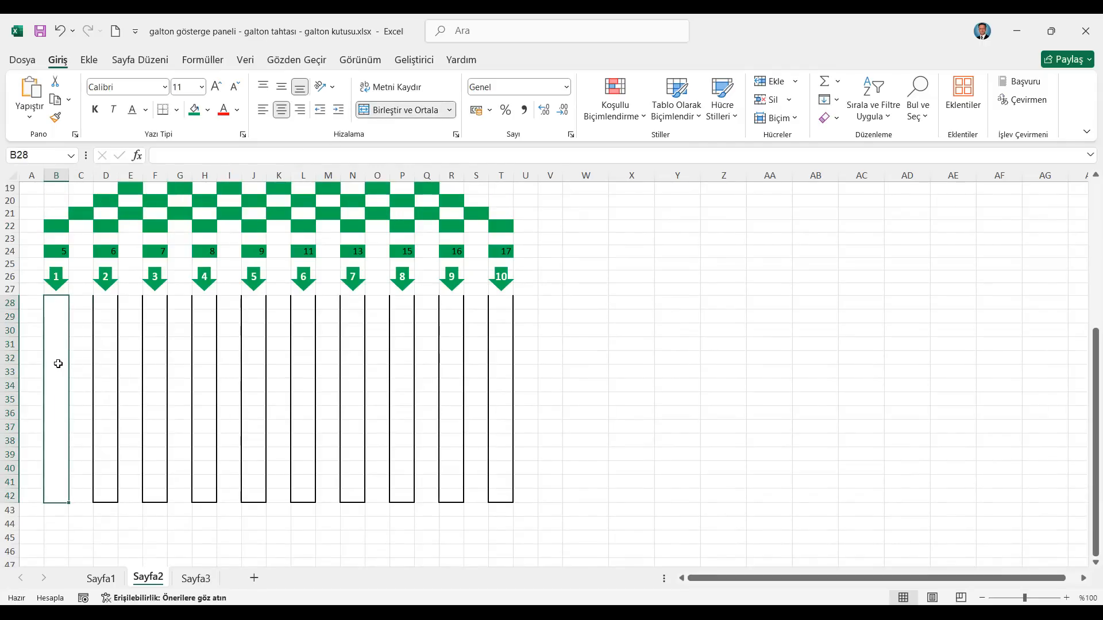
# Insert the Vertical Line symbol (character code 007C) into cell W28
pyautogui.click(587, 309)
pyautogui.click(90, 59)
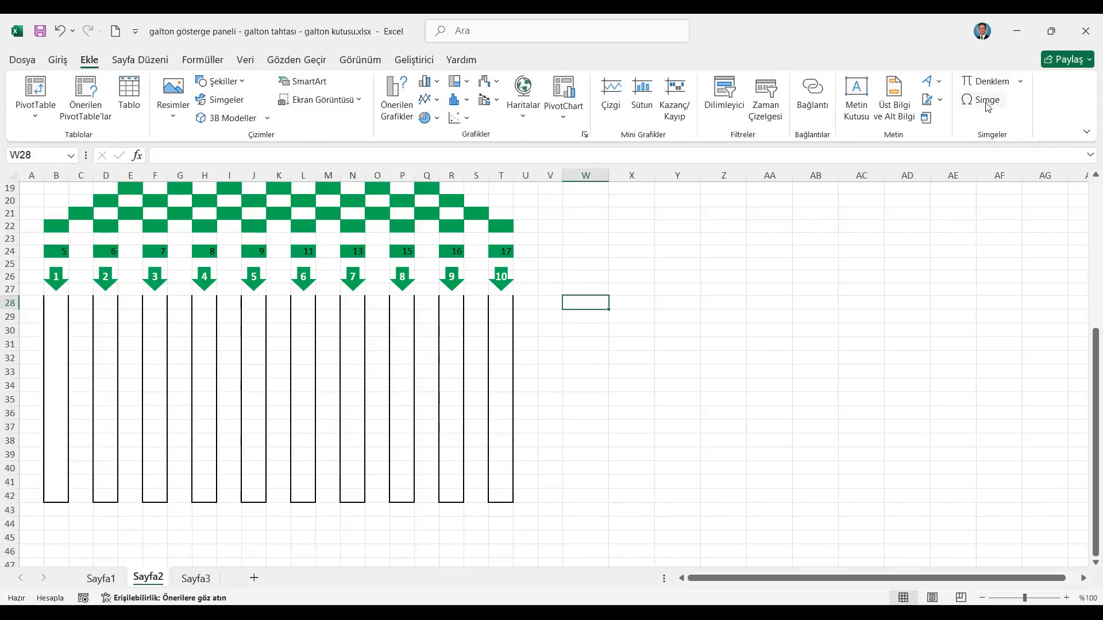
pyautogui.click(982, 101)
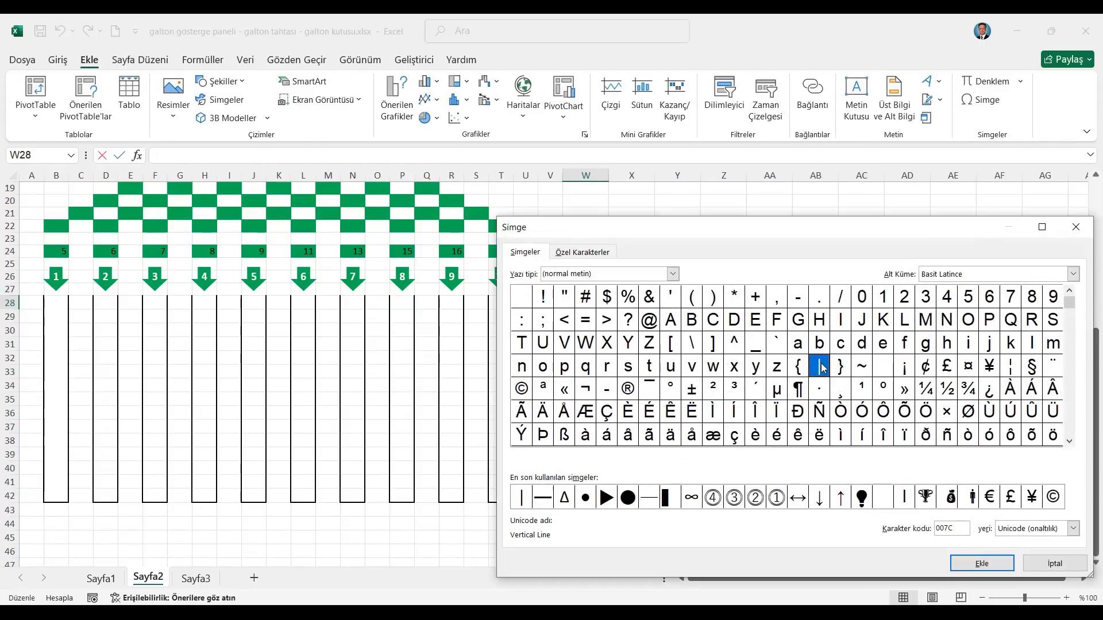
pyautogui.click(521, 499)
pyautogui.click(822, 371)
pyautogui.click(982, 563)
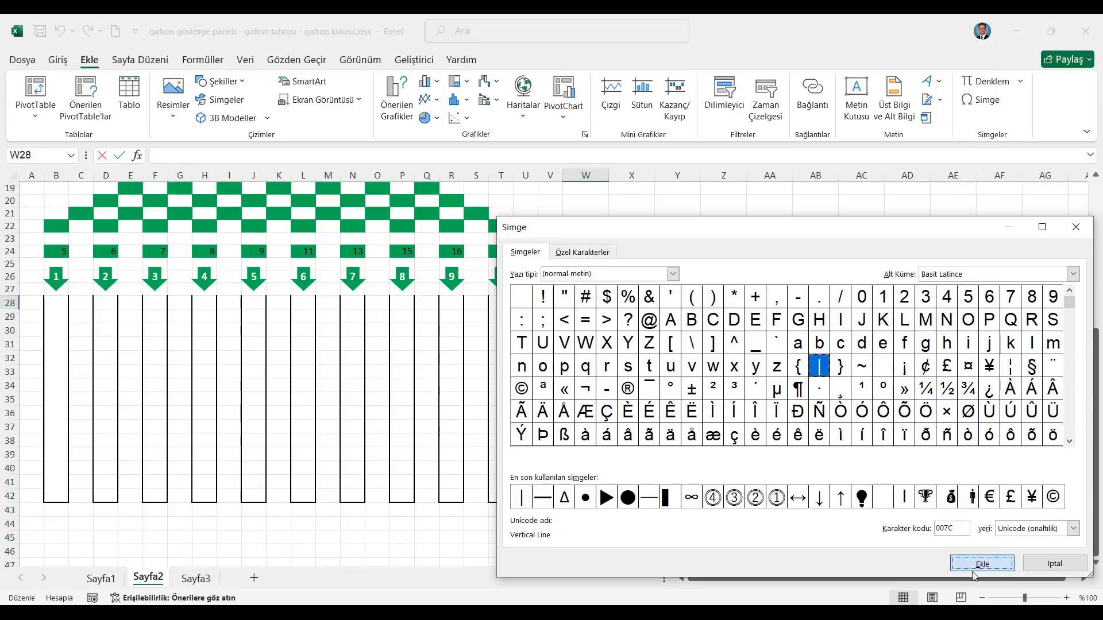
pyautogui.click(1055, 563)
pyautogui.click(622, 322)
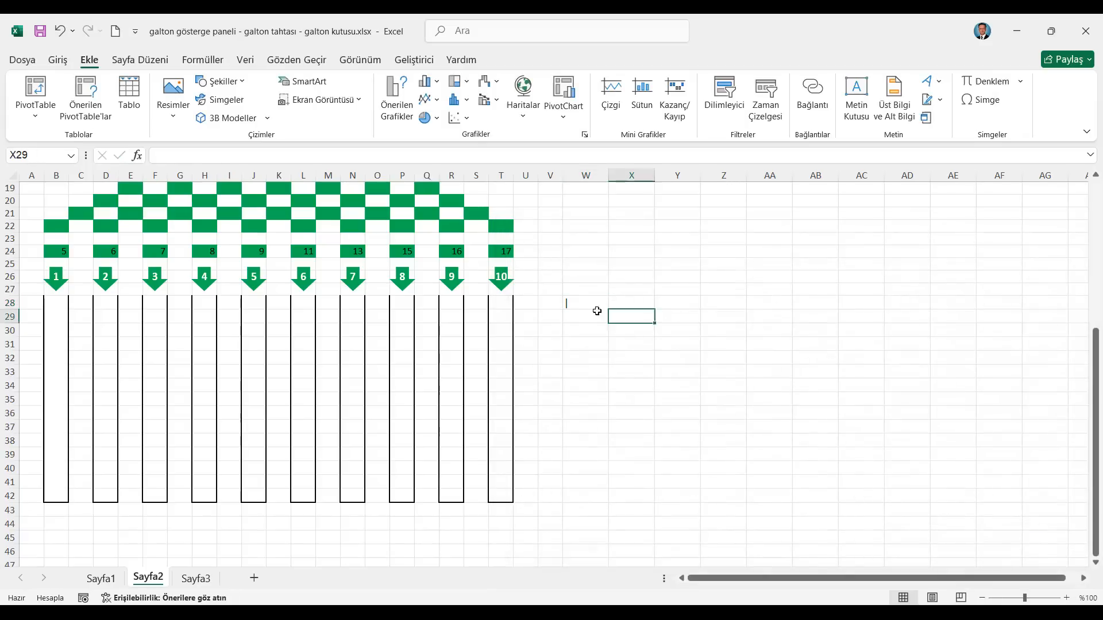
# Fill the merged first bin B28 with the formula =YİNELE("|";B24), using the vertical line symbol from W28
pyautogui.click(600, 303)
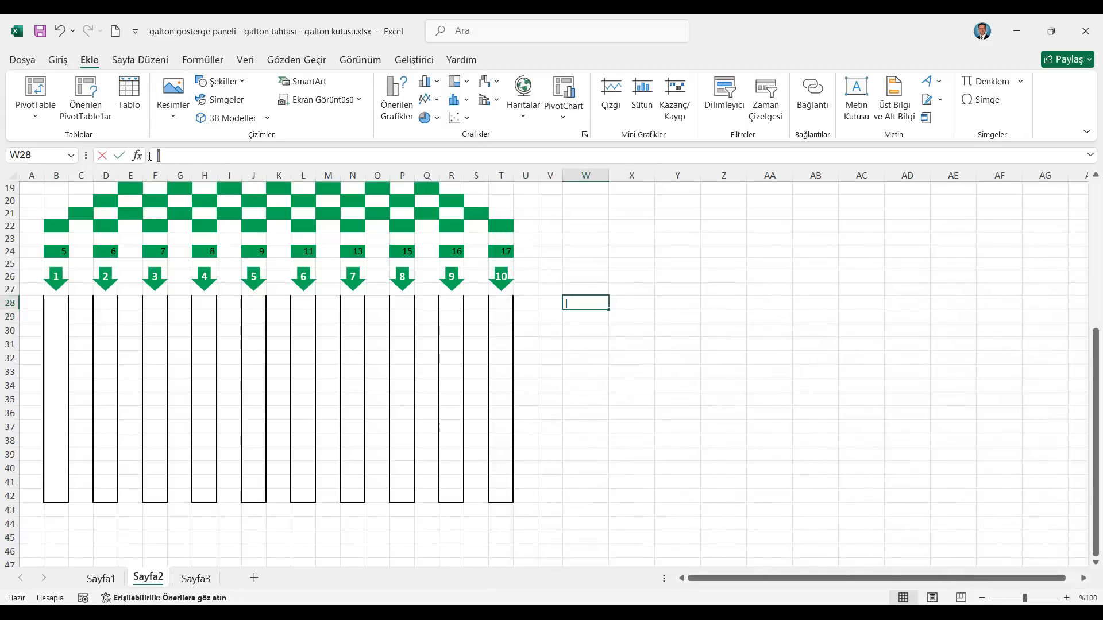
pyautogui.click(149, 156)
pyautogui.click(62, 396)
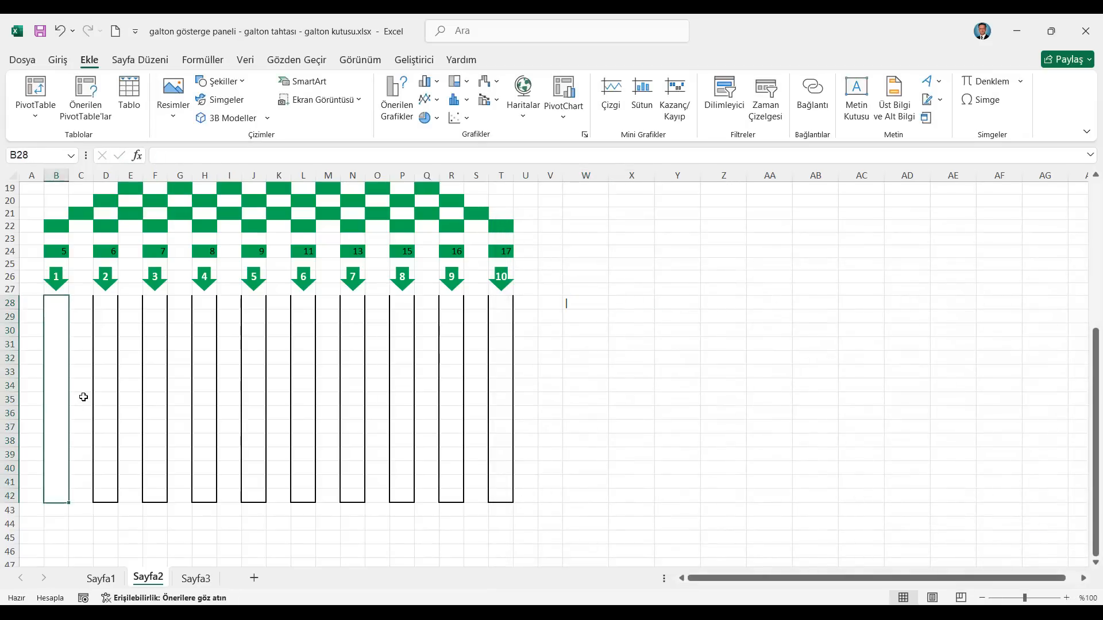
pyautogui.write('?')
pyautogui.press('BackSpace')
pyautogui.write('=')
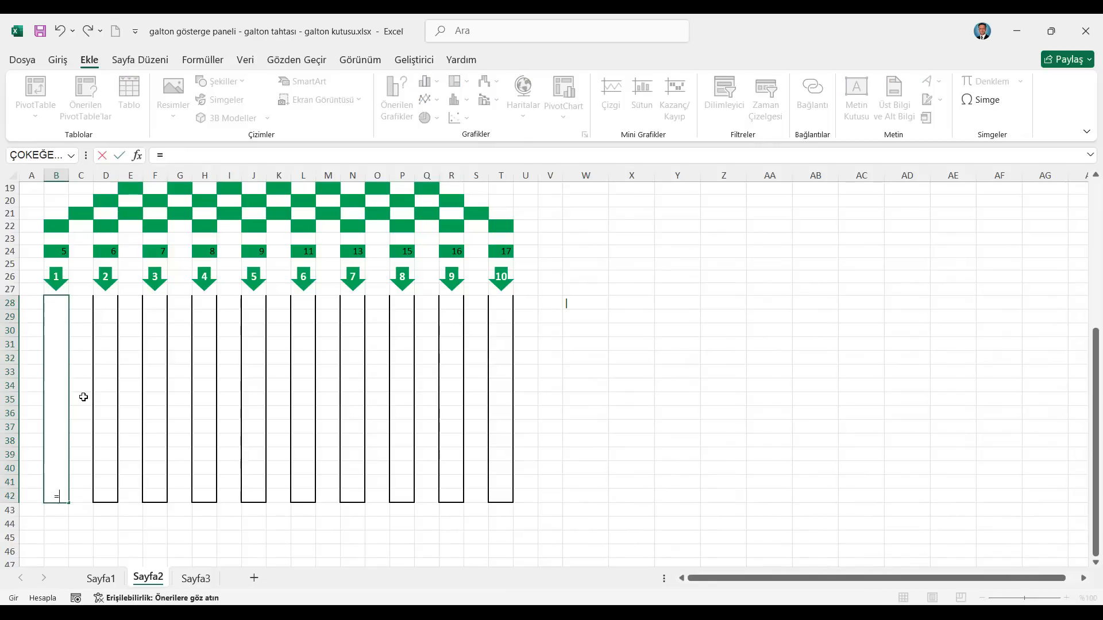
pyautogui.write('yin')
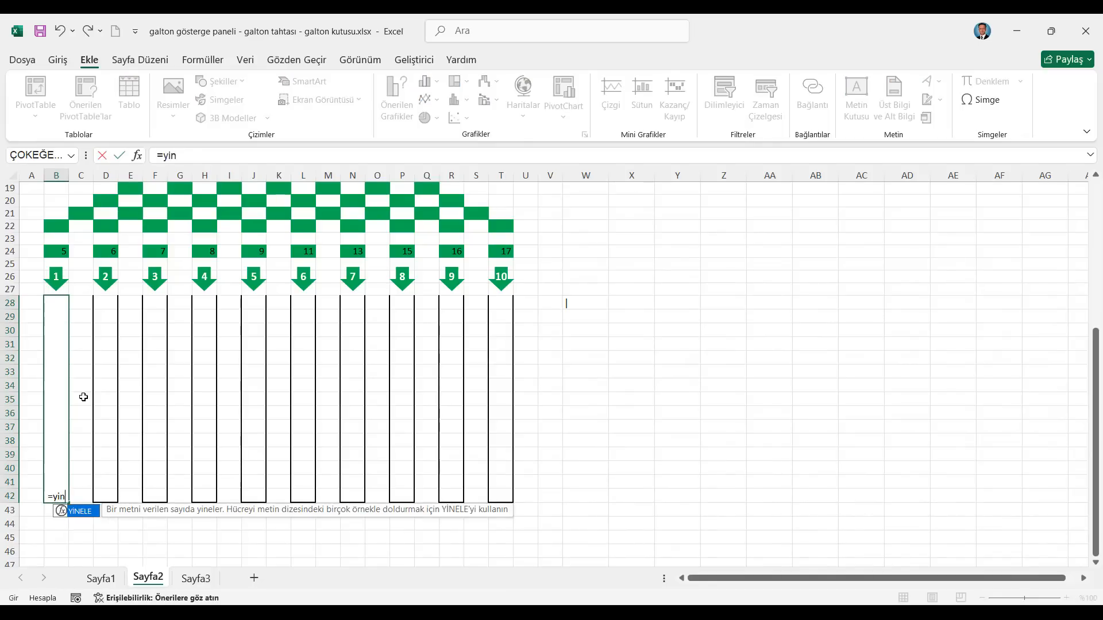
pyautogui.press('Tab')
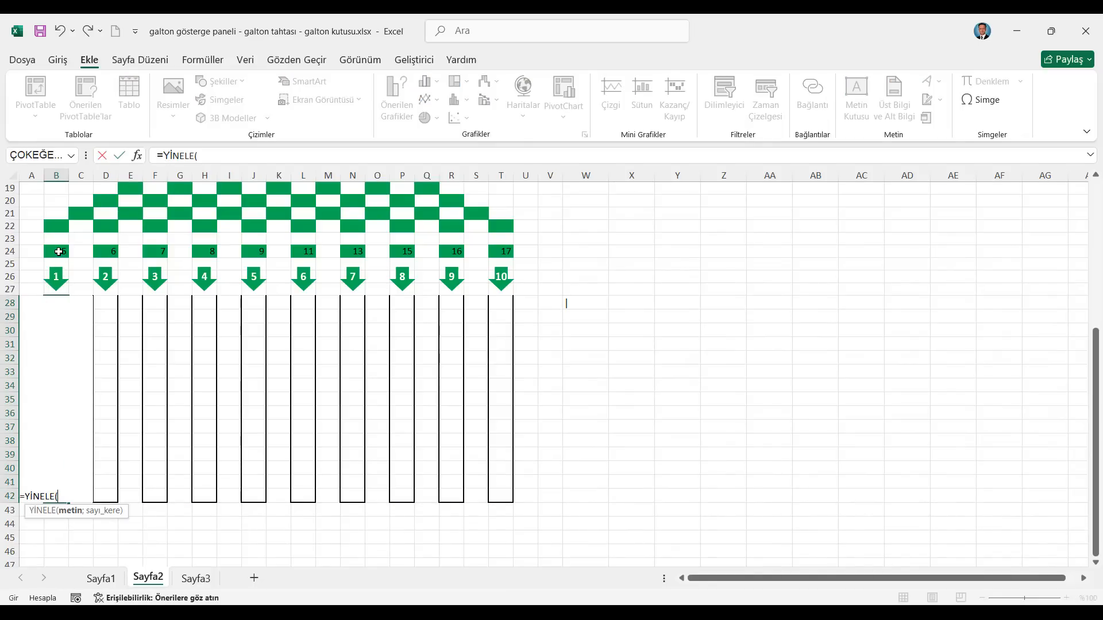
pyautogui.write('"|";')
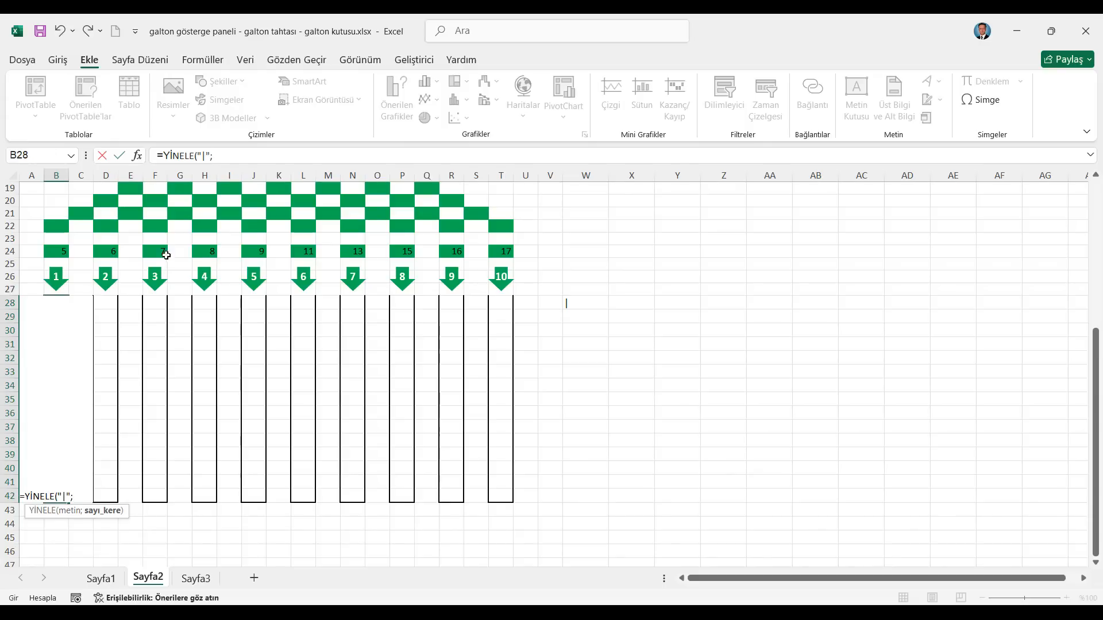
pyautogui.click(64, 253)
pyautogui.press('Return')
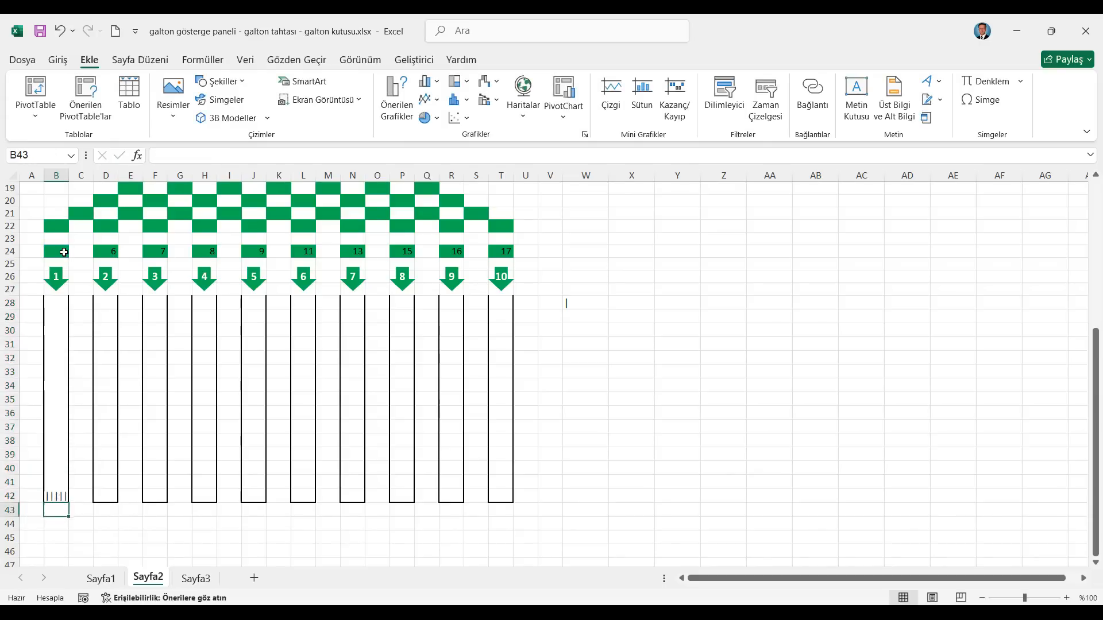
# Rotate the text of the first bin B28 upwards with the Metni Yukarı Döndür orientation
pyautogui.click(56, 422)
pyautogui.click(58, 60)
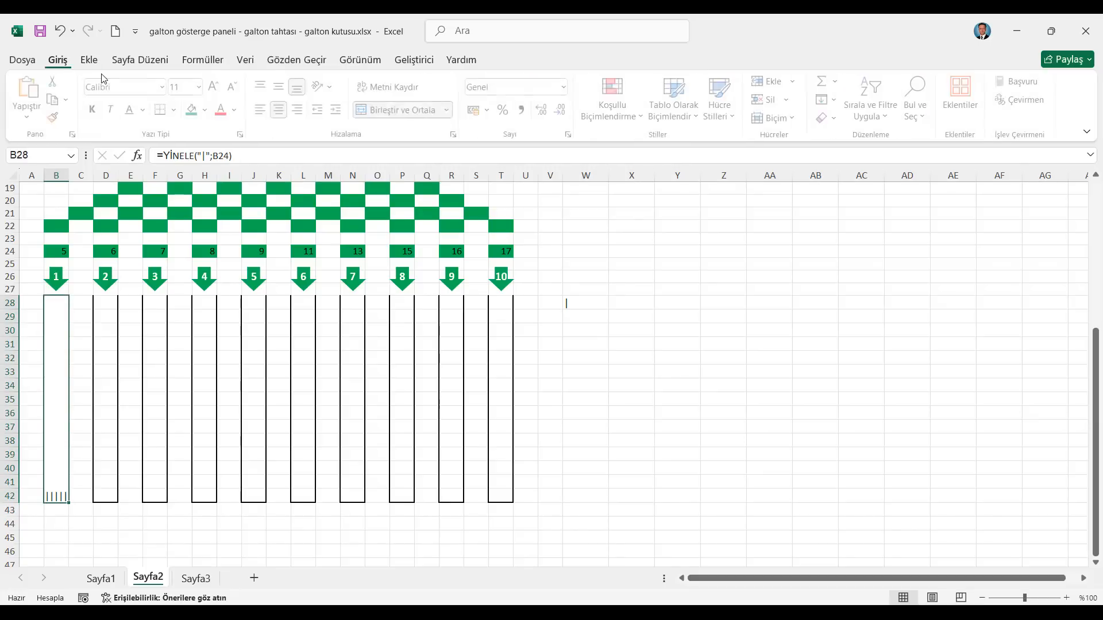
pyautogui.click(333, 87)
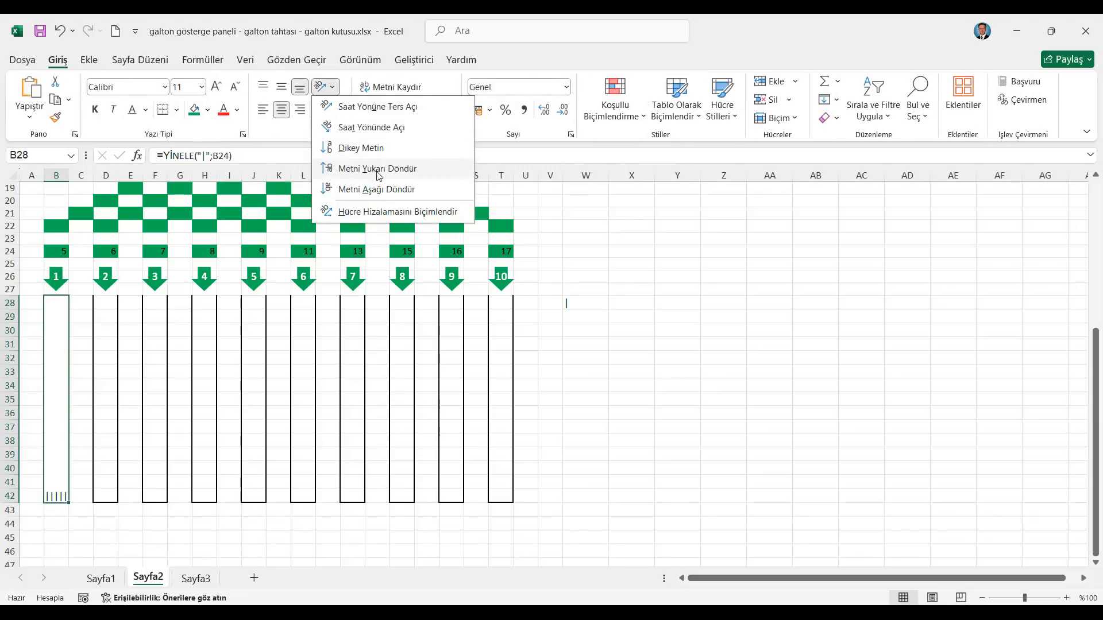
pyautogui.click(378, 169)
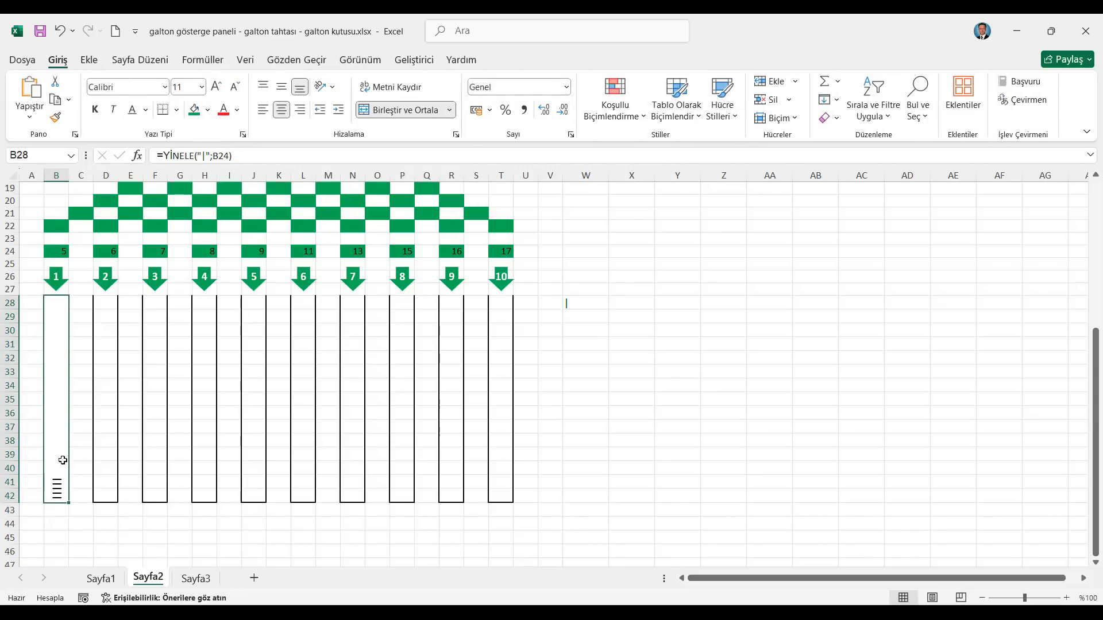
# Copy the first bin's formula and formatting into the bins in columns D, F, H and J, rows 28 to 42
pyautogui.hotkey('ctrl', 'c')
pyautogui.click(112, 443)
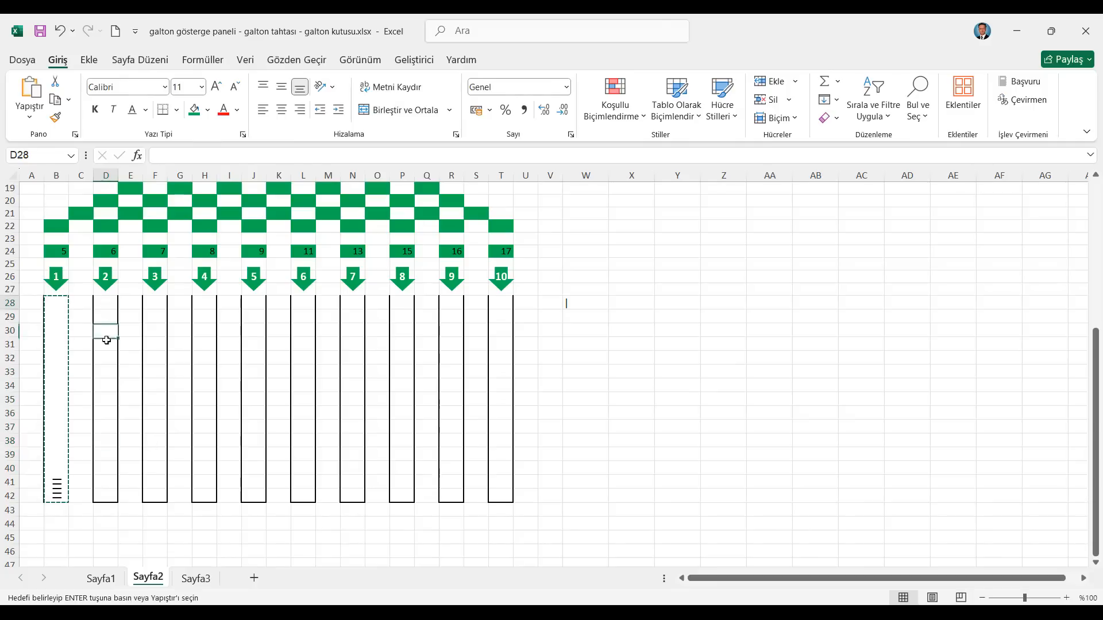
pyautogui.moveTo(107, 340); pyautogui.dragTo(111, 488)
pyautogui.hotkey('ctrl', 'v')
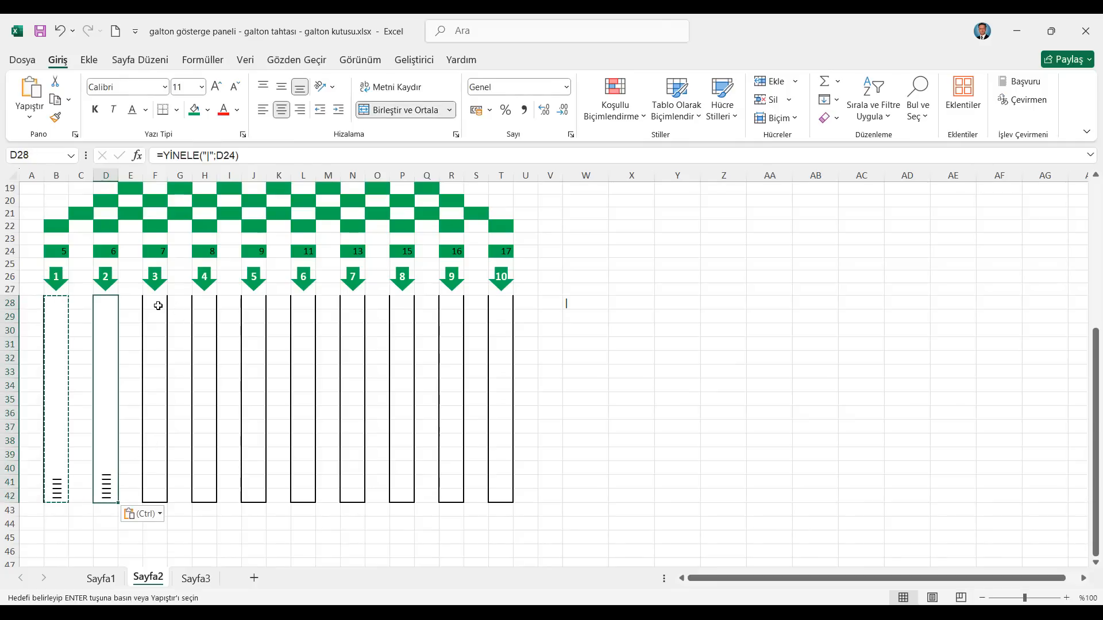
pyautogui.moveTo(158, 306); pyautogui.dragTo(157, 491)
pyautogui.hotkey('ctrl', 'v')
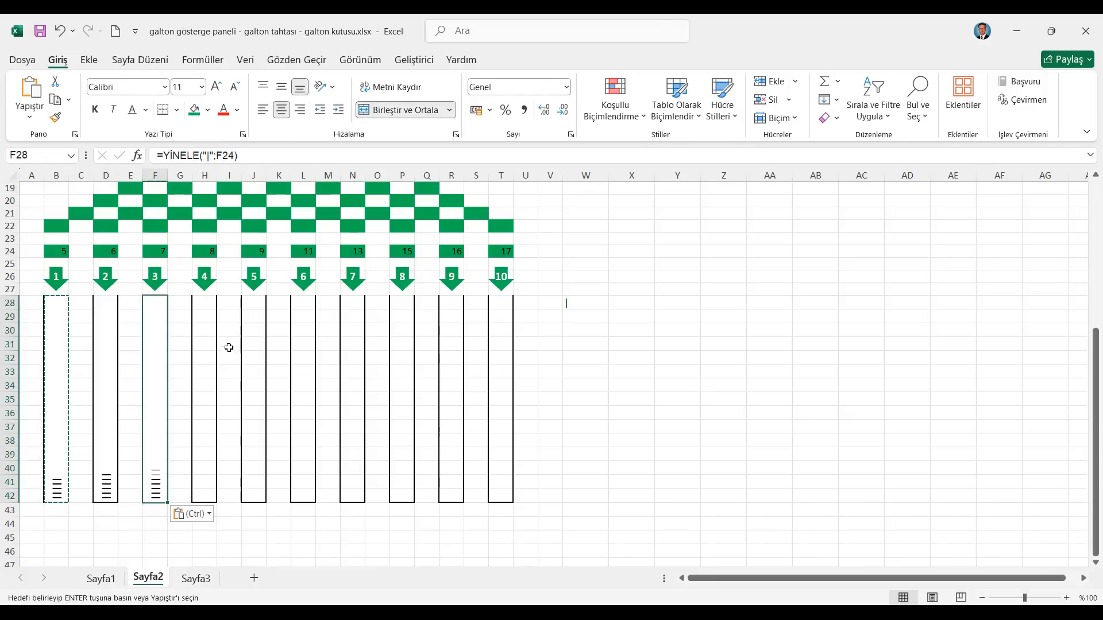
pyautogui.moveTo(208, 303); pyautogui.dragTo(206, 494)
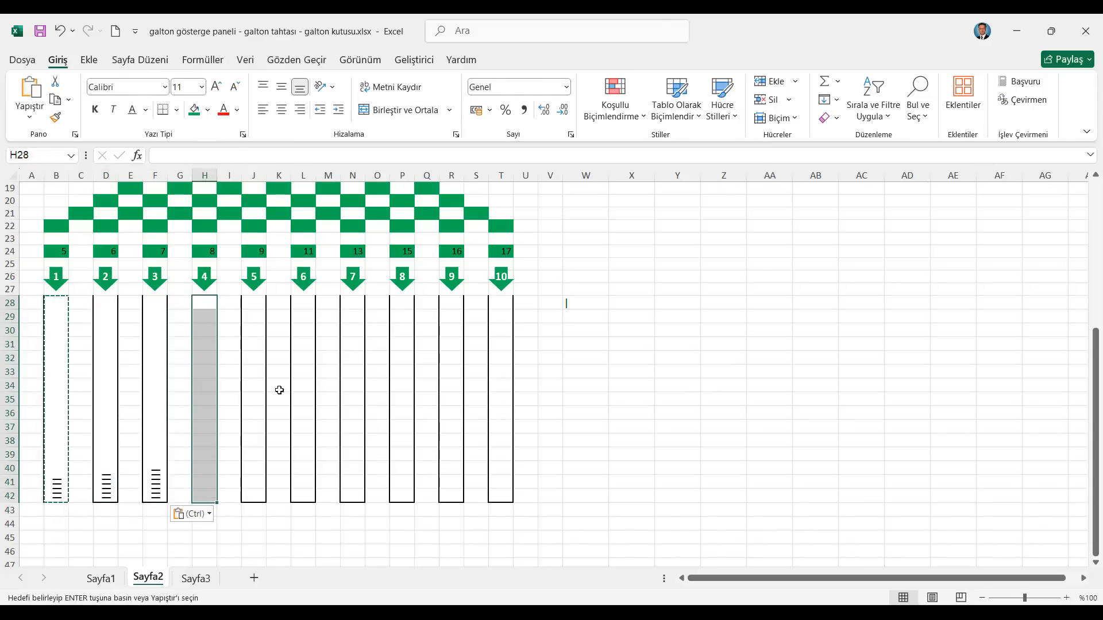
pyautogui.hotkey('ctrl', 'v')
pyautogui.moveTo(255, 303); pyautogui.dragTo(256, 494)
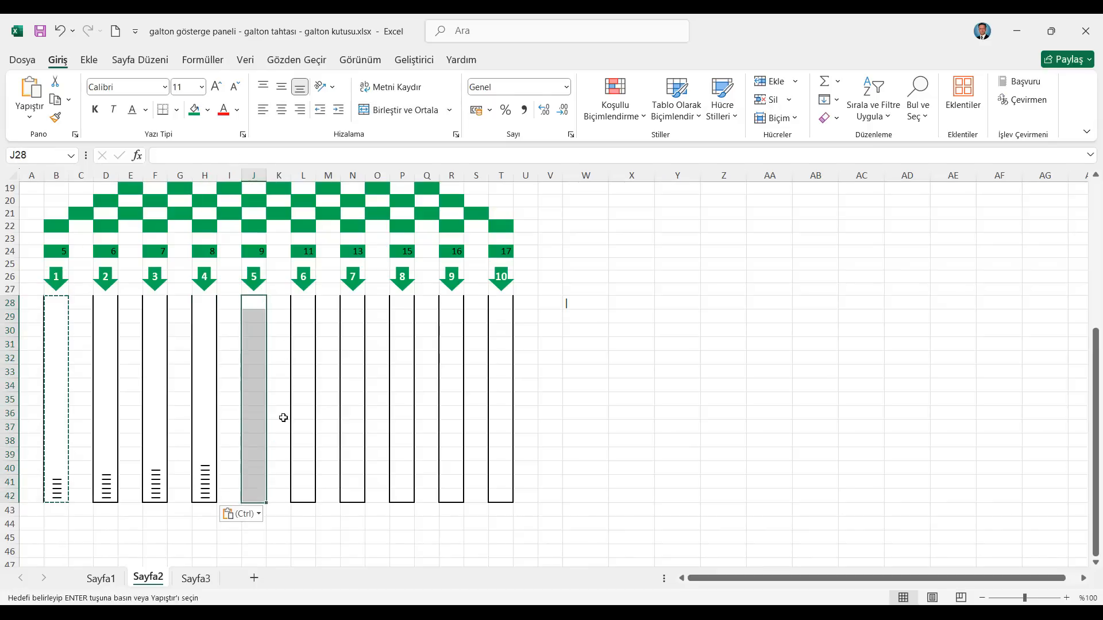
pyautogui.hotkey('ctrl', 'v')
# Paste the copied bin into rows 28 to 42 of columns L, N, P, R and T, and end the copy mode
pyautogui.moveTo(298, 303); pyautogui.dragTo(301, 495)
pyautogui.hotkey('ctrl', 'v')
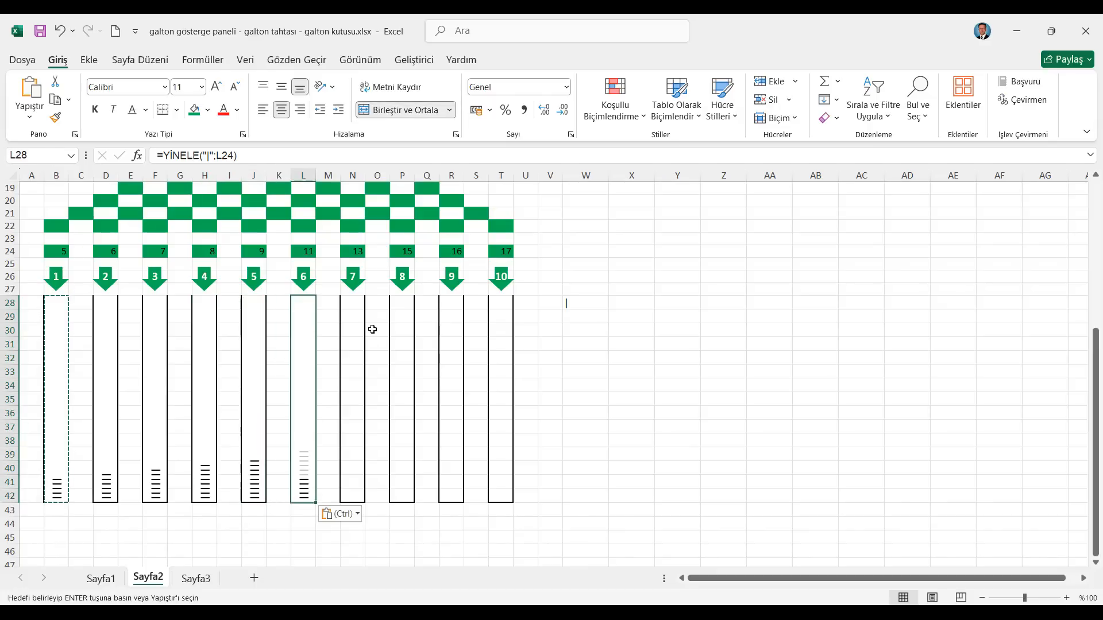
pyautogui.moveTo(353, 301); pyautogui.dragTo(353, 494)
pyautogui.hotkey('ctrl', 'v')
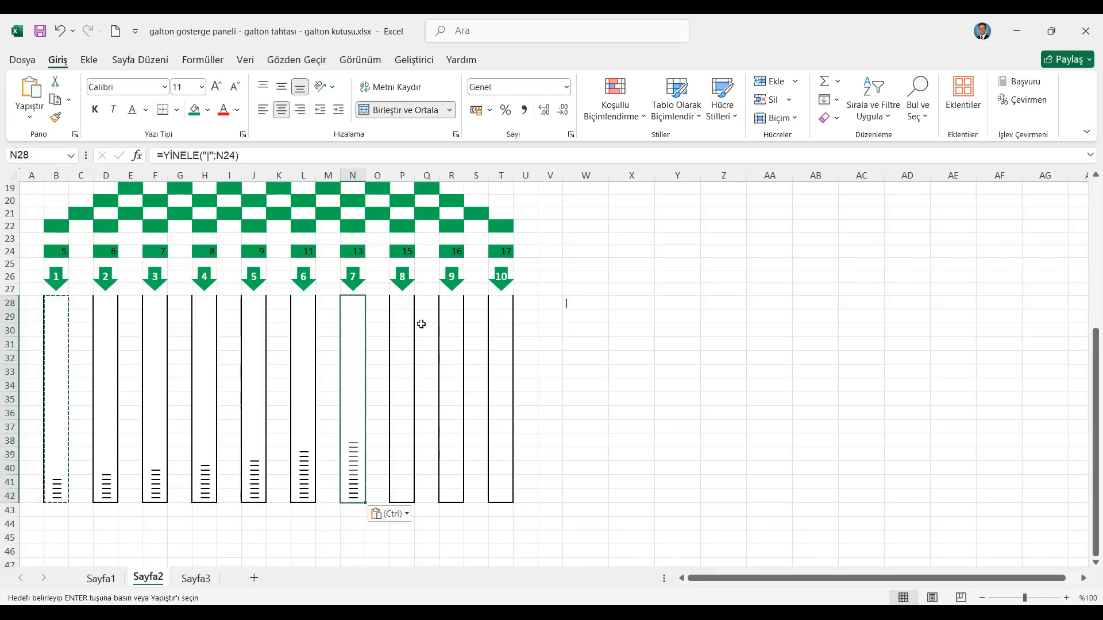
pyautogui.moveTo(402, 301); pyautogui.dragTo(402, 495)
pyautogui.hotkey('ctrl', 'v')
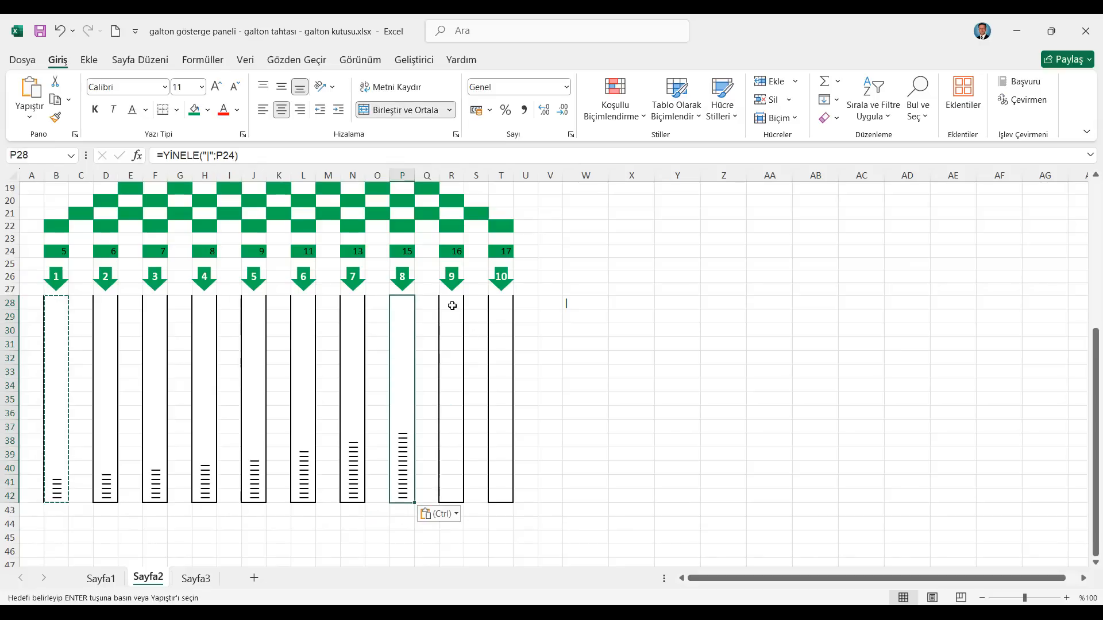
pyautogui.moveTo(452, 305); pyautogui.dragTo(452, 494)
pyautogui.hotkey('ctrl', 'v')
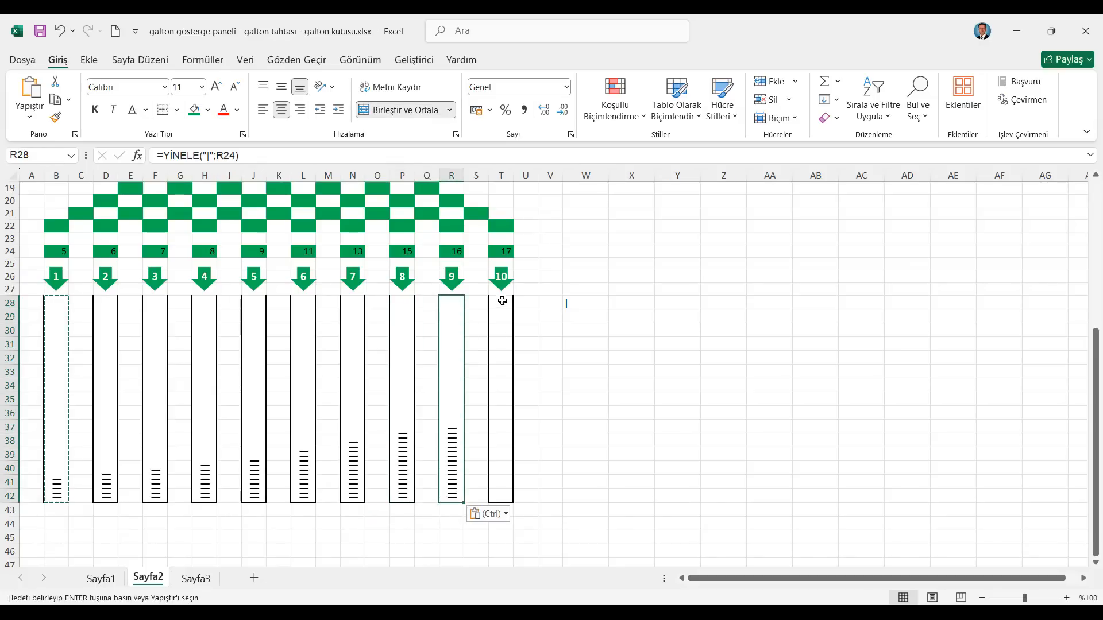
pyautogui.moveTo(503, 301); pyautogui.dragTo(502, 492)
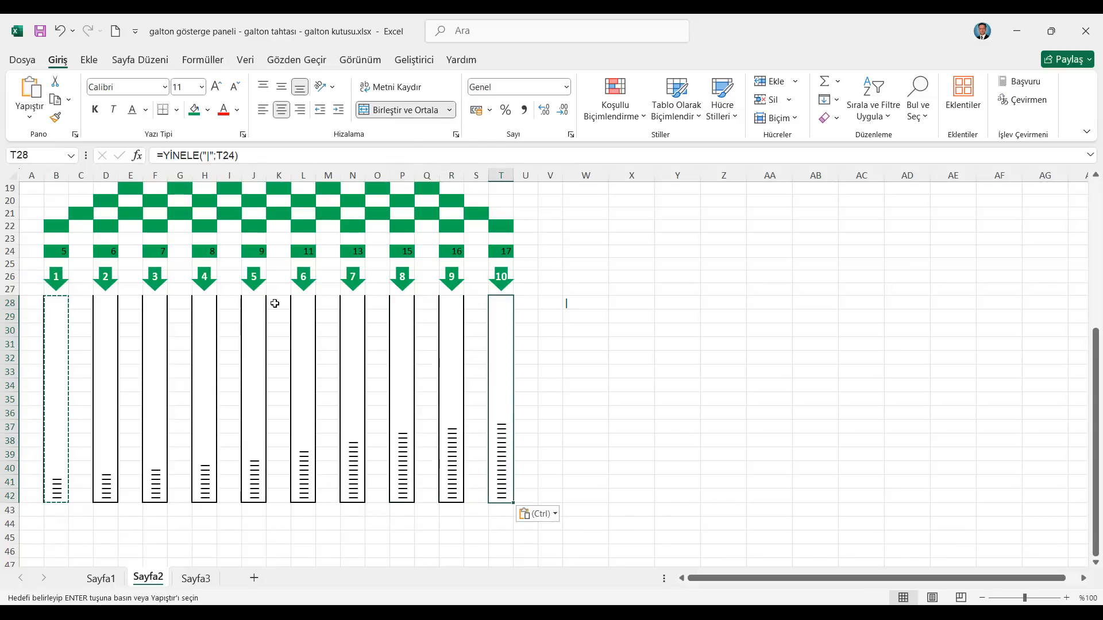
pyautogui.click(62, 257)
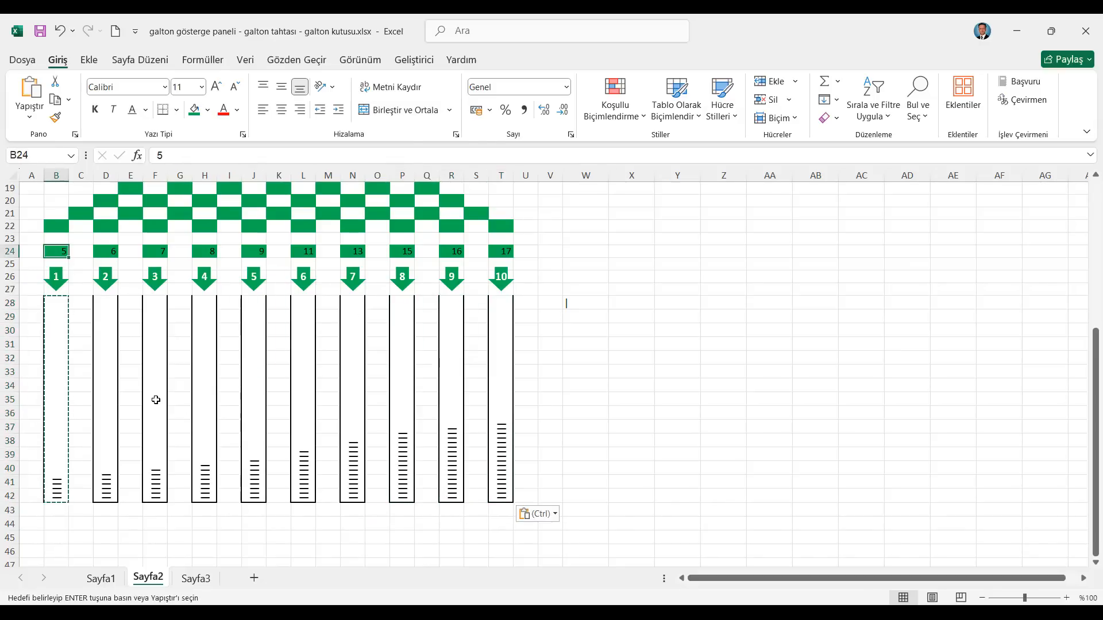
pyautogui.press('Escape')
# Insert an empty clustered column chart and place it beside the board, from column X to AE
pyautogui.click(625, 241)
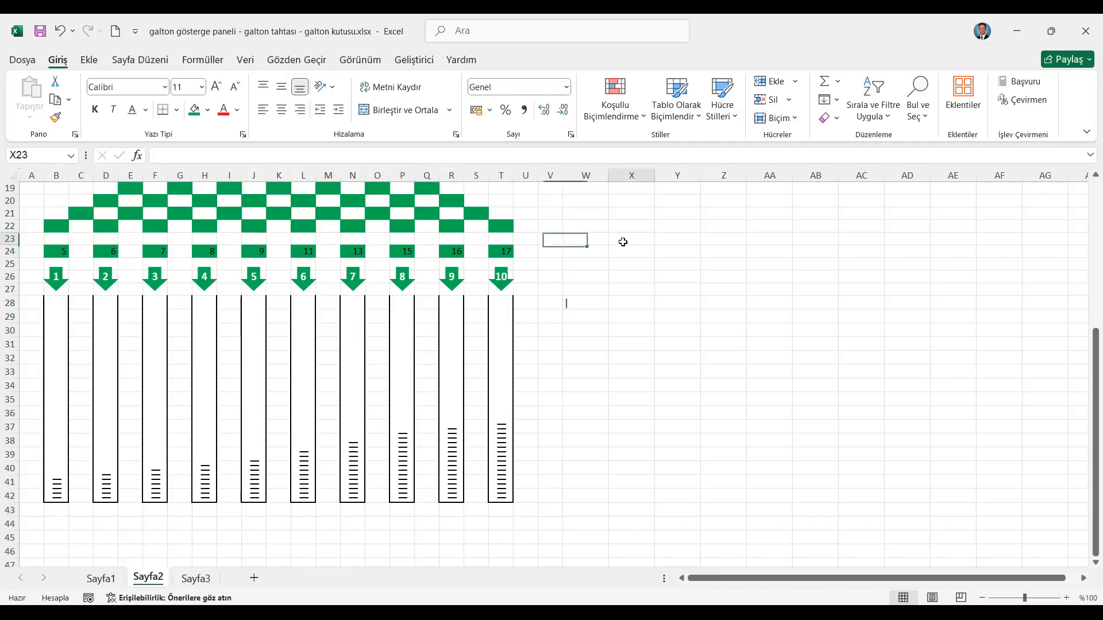
pyautogui.click(89, 60)
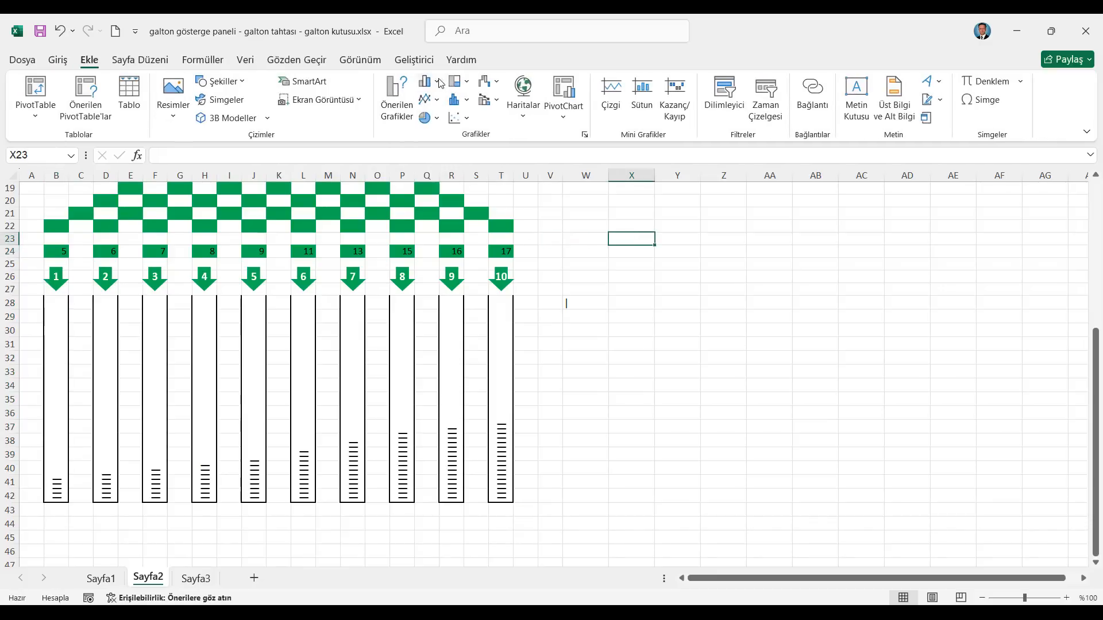
pyautogui.click(428, 81)
pyautogui.click(436, 128)
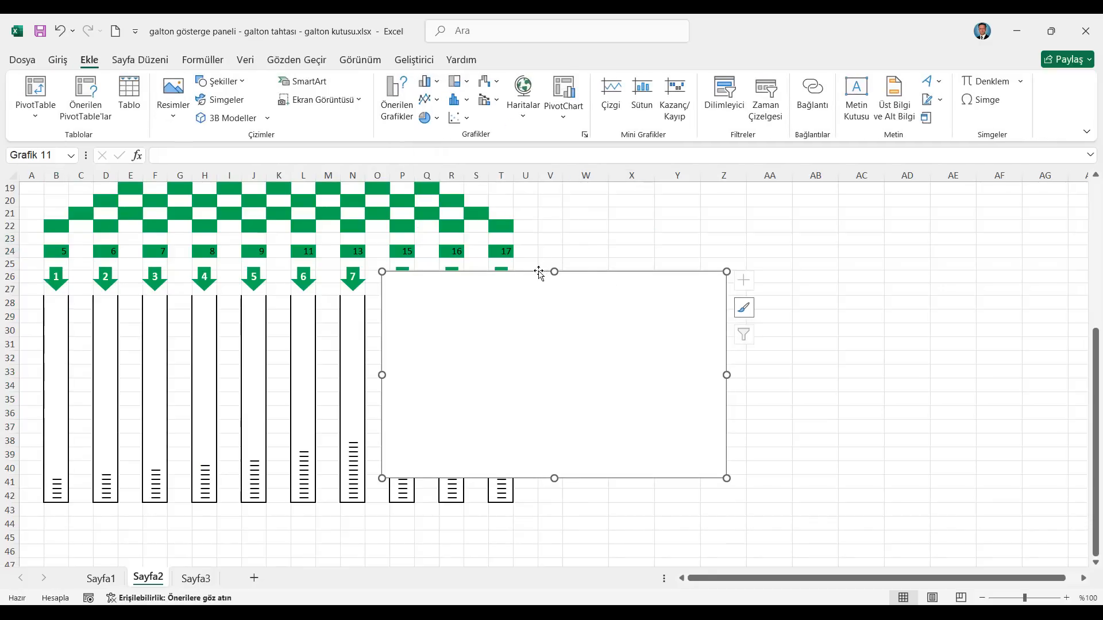
pyautogui.moveTo(539, 274); pyautogui.dragTo(765, 210)
# Add a chart series whose values are the count cells B24, D24, F24, H24, J24, L24, N24, P24, R24 and T24
pyautogui.rightClick(733, 256)
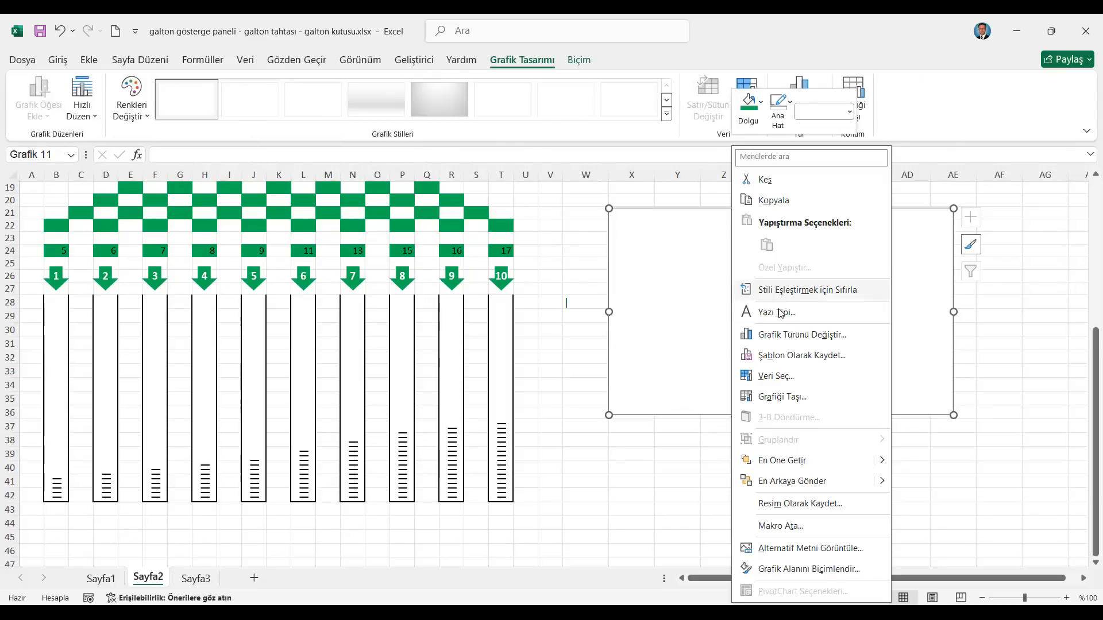
pyautogui.click(780, 378)
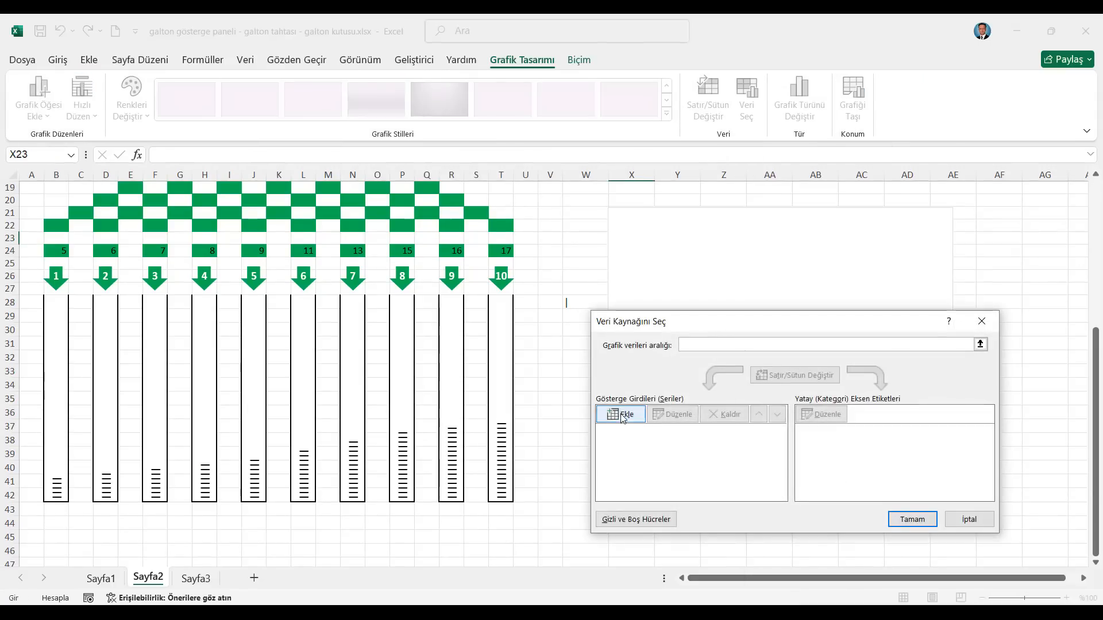
pyautogui.click(623, 415)
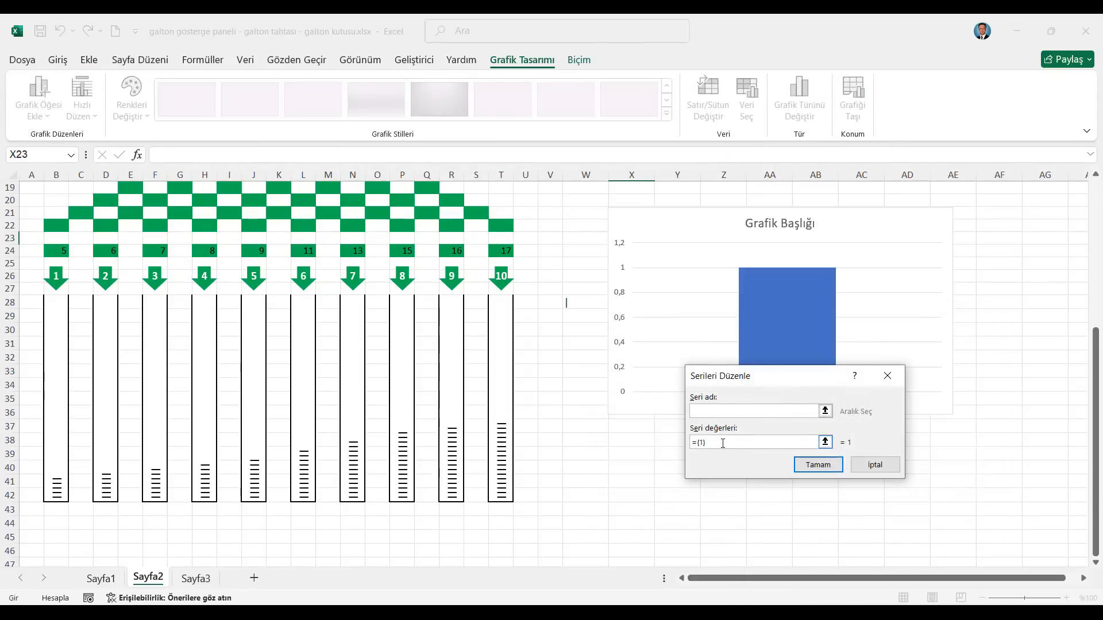
pyautogui.press('BackSpace')
pyautogui.click(58, 252)
pyautogui.keyDown('ctrl'); pyautogui.click(106, 251); pyautogui.keyUp('ctrl')
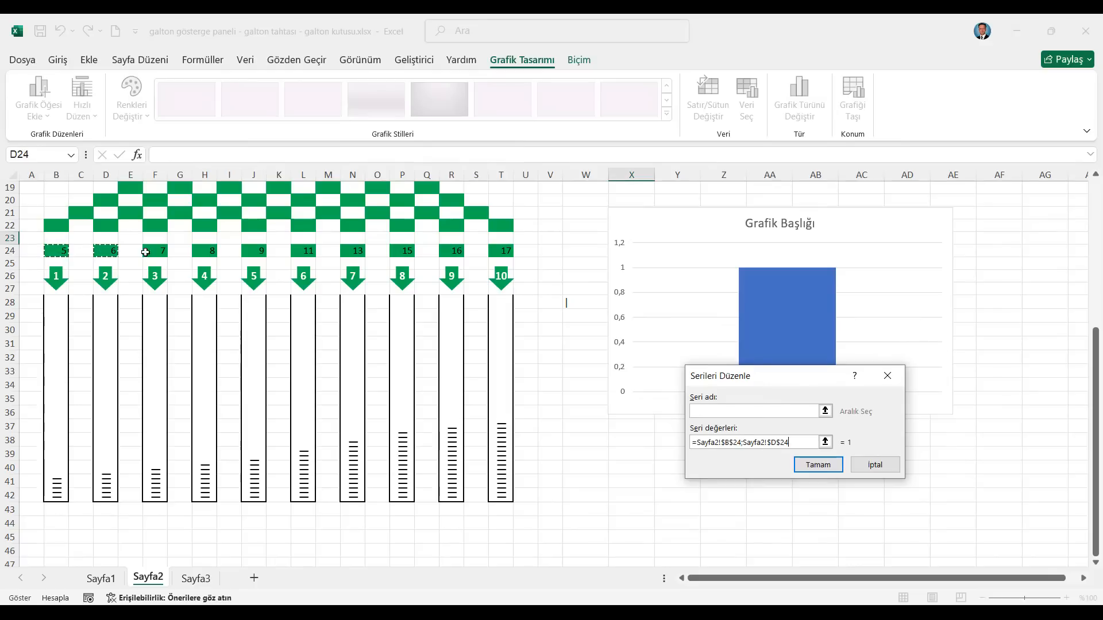
pyautogui.keyDown('ctrl'); pyautogui.click(155, 251); pyautogui.keyUp('ctrl')
pyautogui.keyDown('ctrl'); pyautogui.click(216, 250); pyautogui.keyUp('ctrl')
pyautogui.keyDown('ctrl'); pyautogui.click(254, 250); pyautogui.keyUp('ctrl')
pyautogui.keyDown('ctrl'); pyautogui.click(303, 251); pyautogui.keyUp('ctrl')
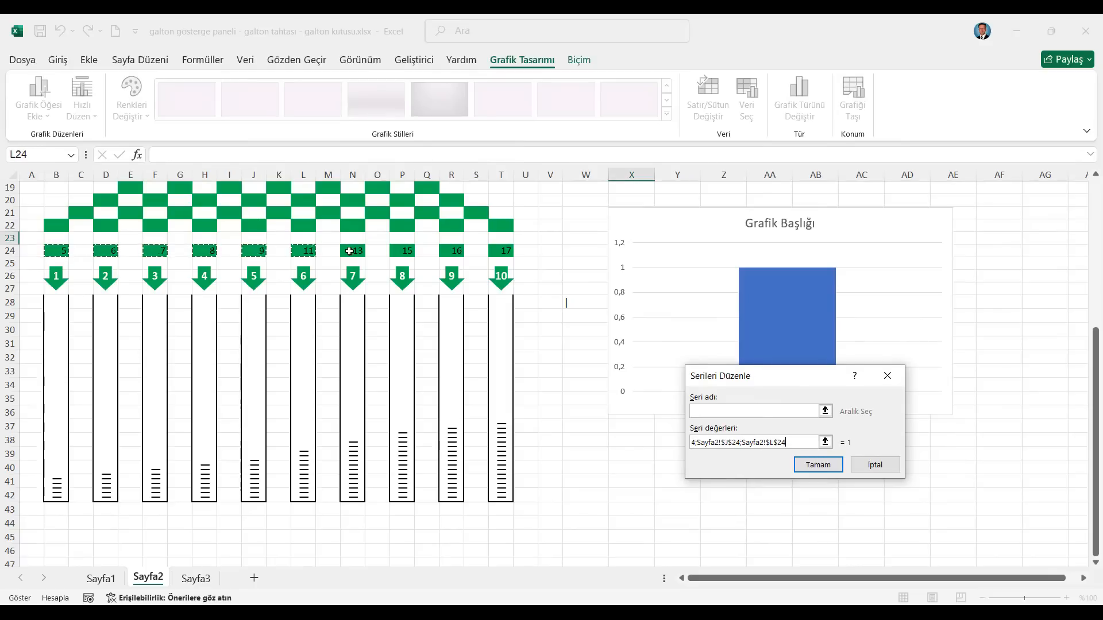
pyautogui.keyDown('ctrl'); pyautogui.click(352, 250); pyautogui.keyUp('ctrl')
pyautogui.keyDown('ctrl'); pyautogui.click(400, 250); pyautogui.keyUp('ctrl')
pyautogui.keyDown('ctrl'); pyautogui.click(452, 250); pyautogui.keyUp('ctrl')
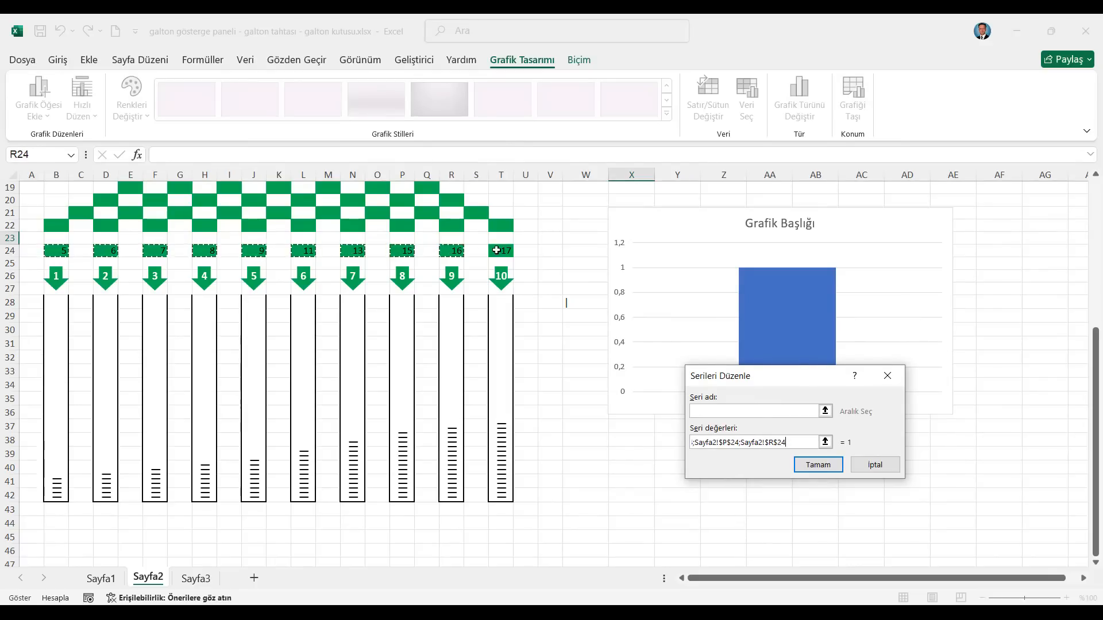
pyautogui.keyDown('ctrl'); pyautogui.click(501, 251); pyautogui.keyUp('ctrl')
pyautogui.click(818, 465)
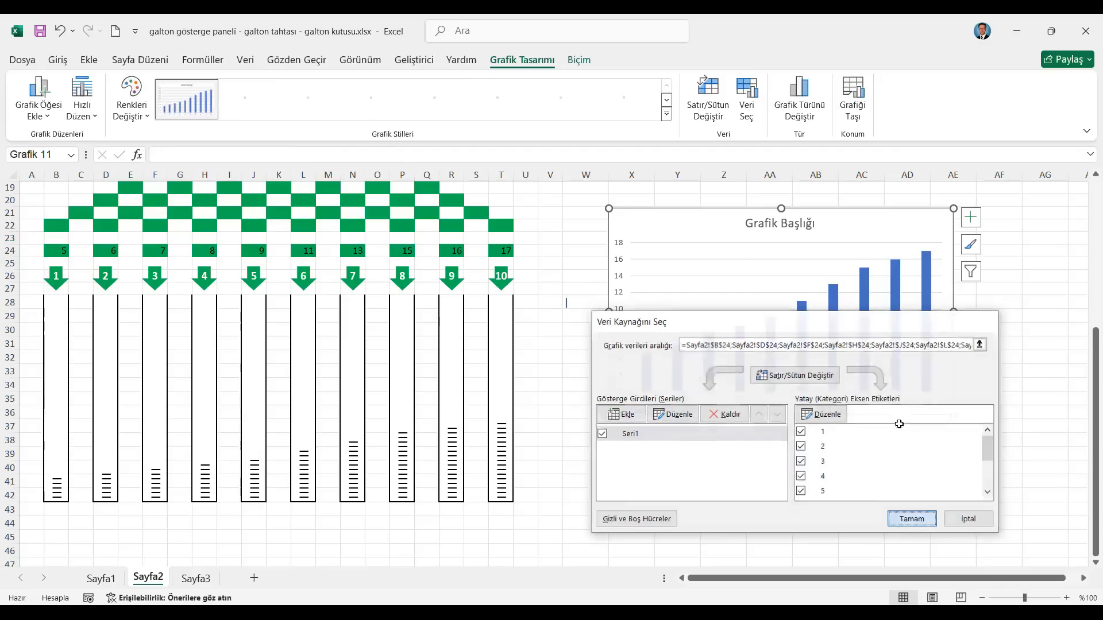
pyautogui.click(918, 523)
# Clear the helper vertical line symbol from cell W28
pyautogui.click(582, 309)
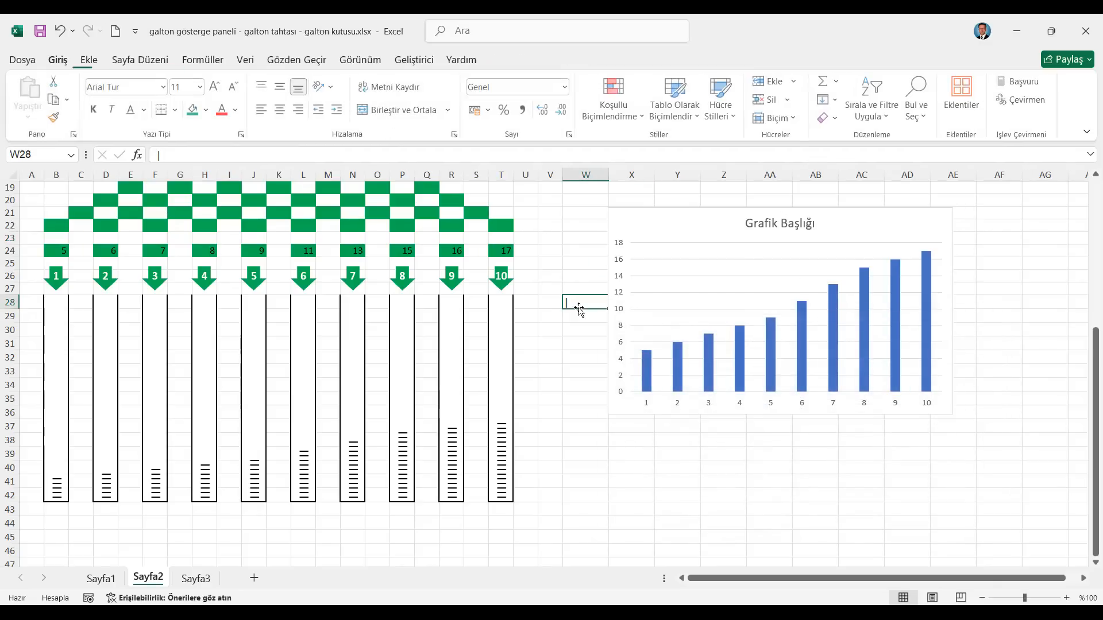
# Move the column chart up beside the board so its upper-left corner lies in cell W2
pyautogui.scroll(3, 736, 308)
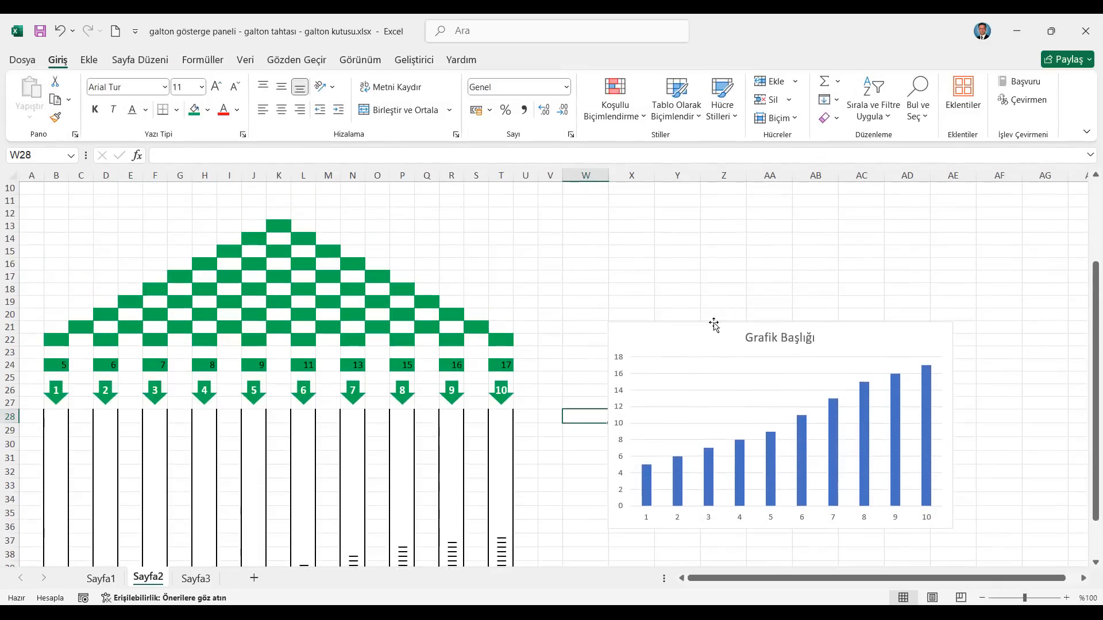
pyautogui.moveTo(712, 322); pyautogui.dragTo(689, 229)
pyautogui.scroll(3, 682, 321)
pyautogui.moveTo(669, 347); pyautogui.dragTo(651, 206)
# Enlarge the column chart to reach across to column AF and down to about row 42
pyautogui.moveTo(912, 412); pyautogui.dragTo(967, 524)
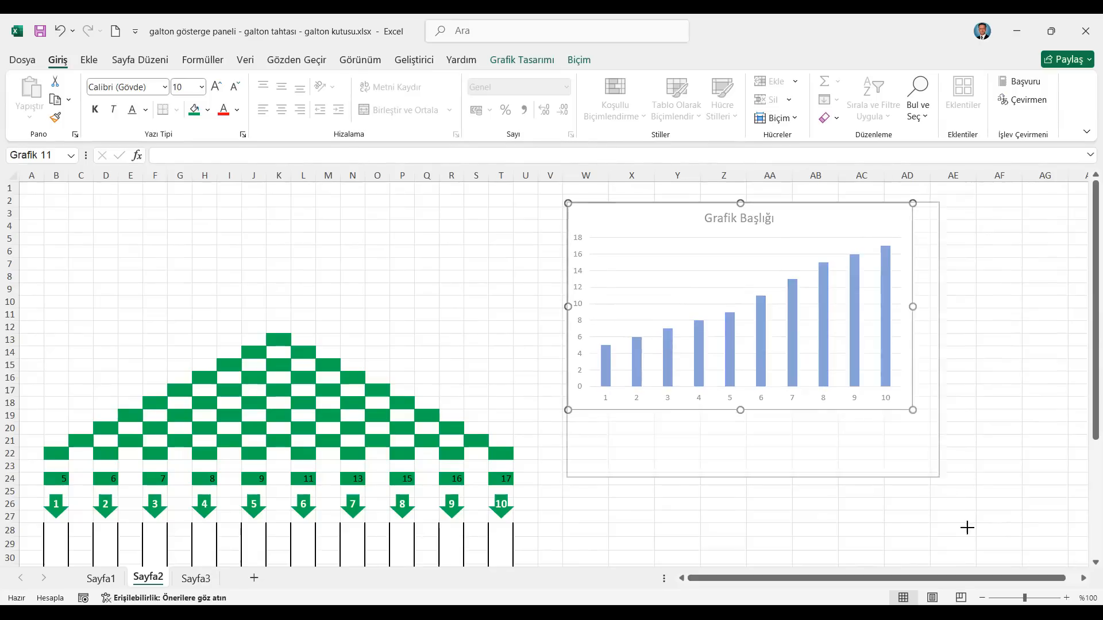
pyautogui.scroll(-5, 938, 487)
pyautogui.moveTo(966, 338); pyautogui.dragTo(1029, 540)
pyautogui.scroll(5, 894, 443)
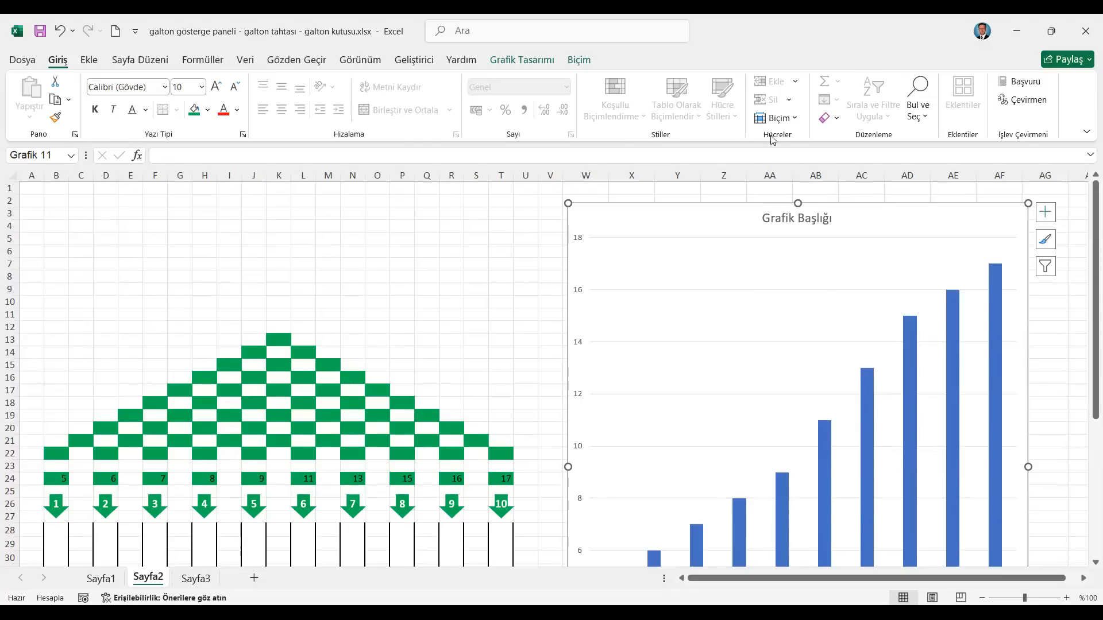
# Apply the dark-background chart style with unfilled, blue-outlined columns to the column chart of the counts
pyautogui.click(521, 59)
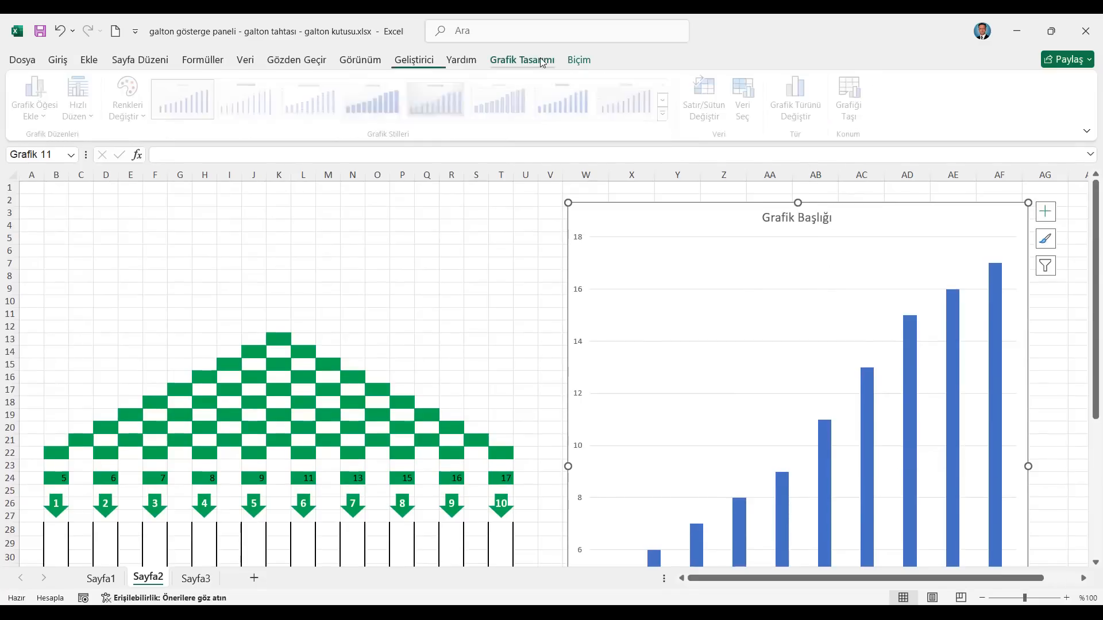
pyautogui.click(670, 126)
pyautogui.click(447, 142)
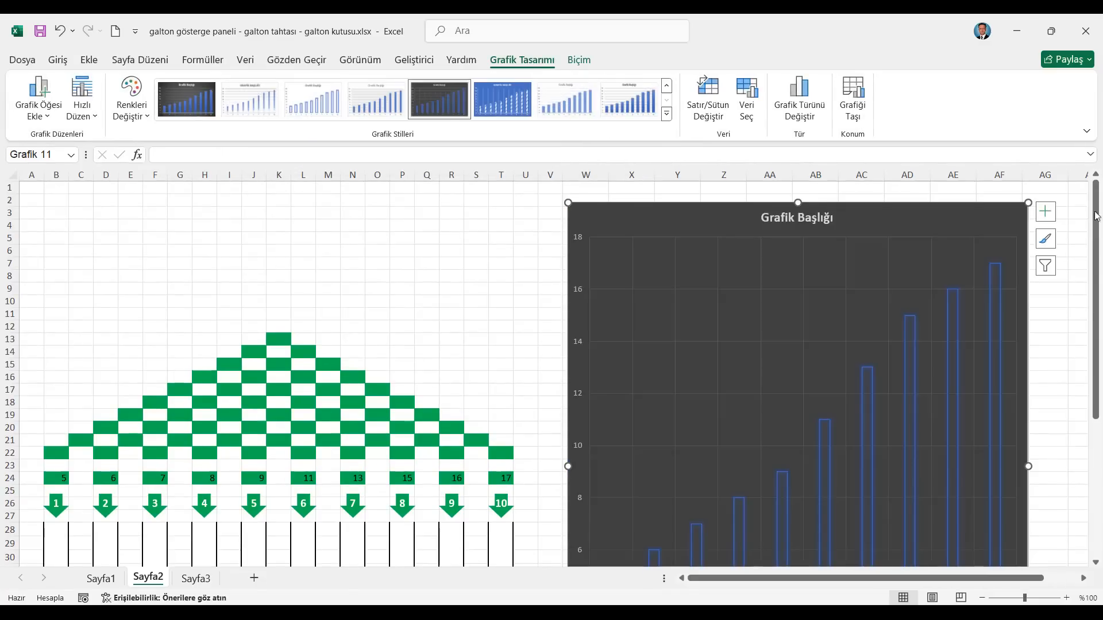
# Remove the title from the count chart and add data labels to its columns
pyautogui.click(1051, 214)
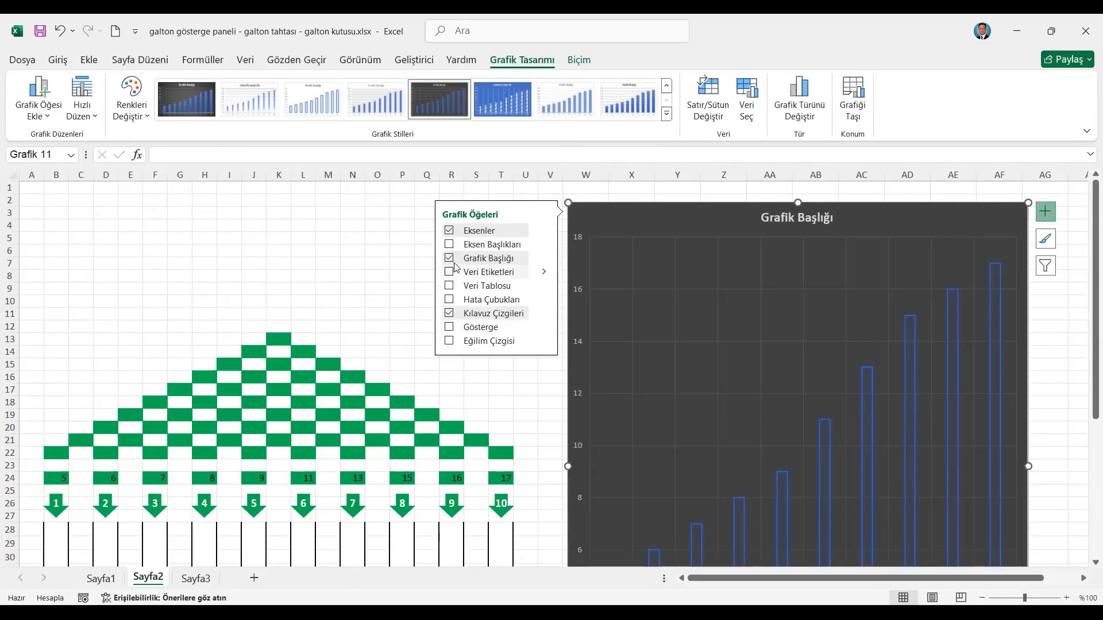
pyautogui.click(451, 260)
pyautogui.click(451, 272)
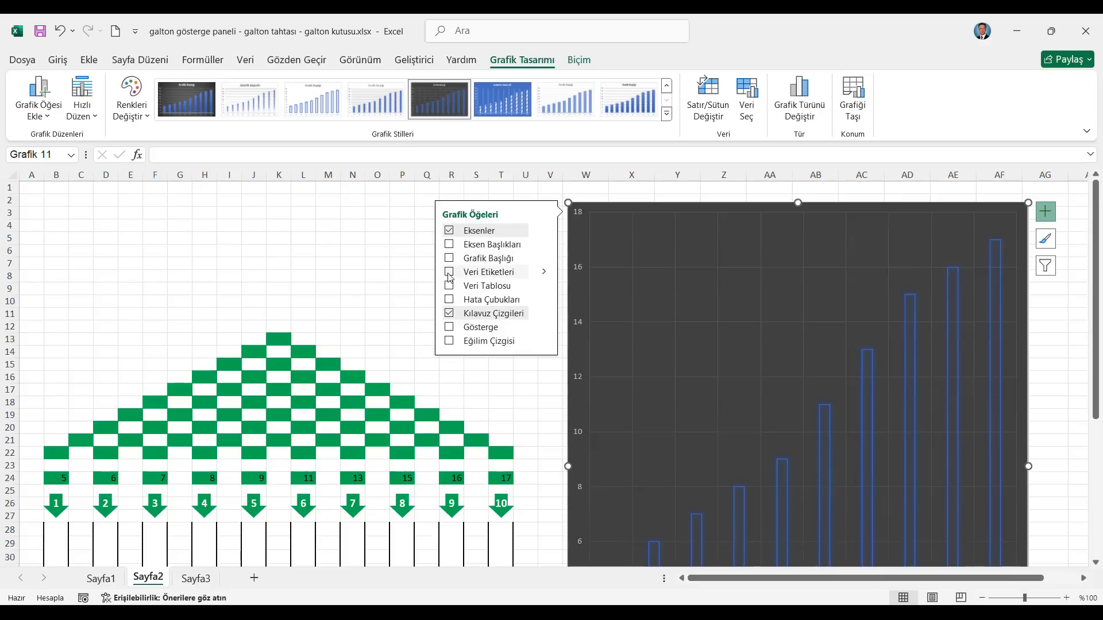
# Format the count chart's data labels in bold white text at size 14
pyautogui.click(866, 344)
pyautogui.click(57, 60)
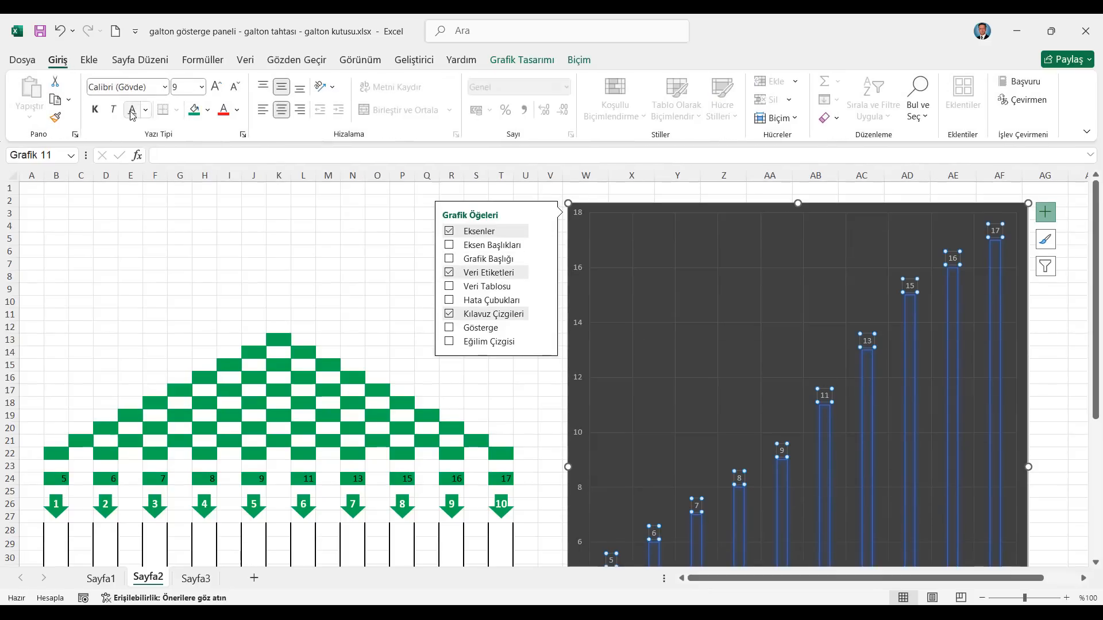
pyautogui.click(95, 109)
pyautogui.click(216, 86)
pyautogui.click(237, 110)
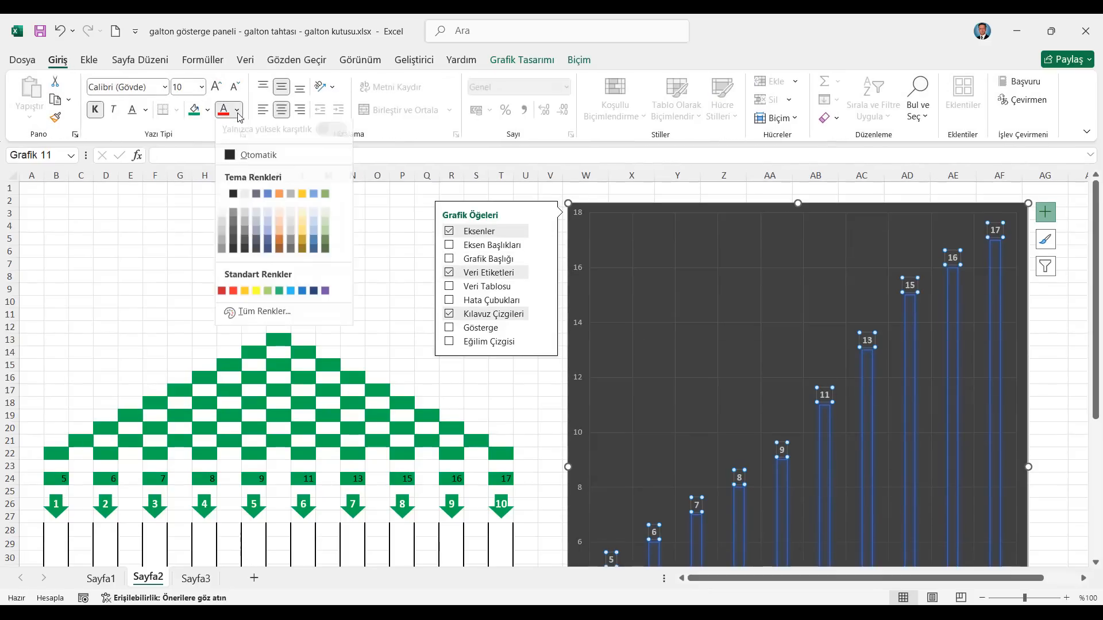
pyautogui.click(244, 193)
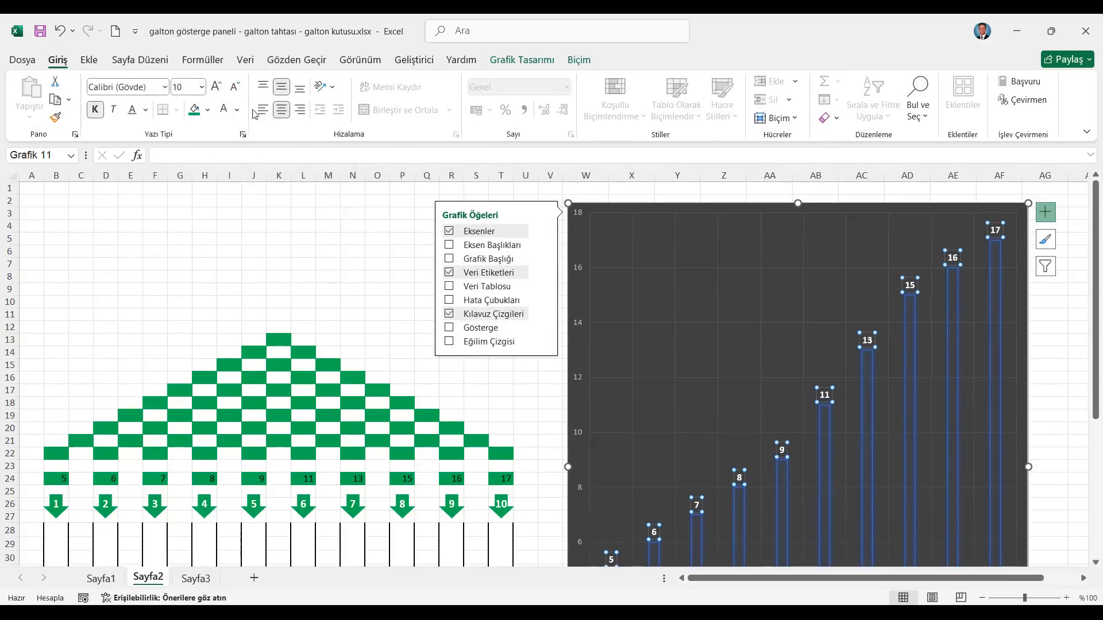
pyautogui.click(217, 86)
pyautogui.click(217, 86)
pyautogui.click(217, 86)
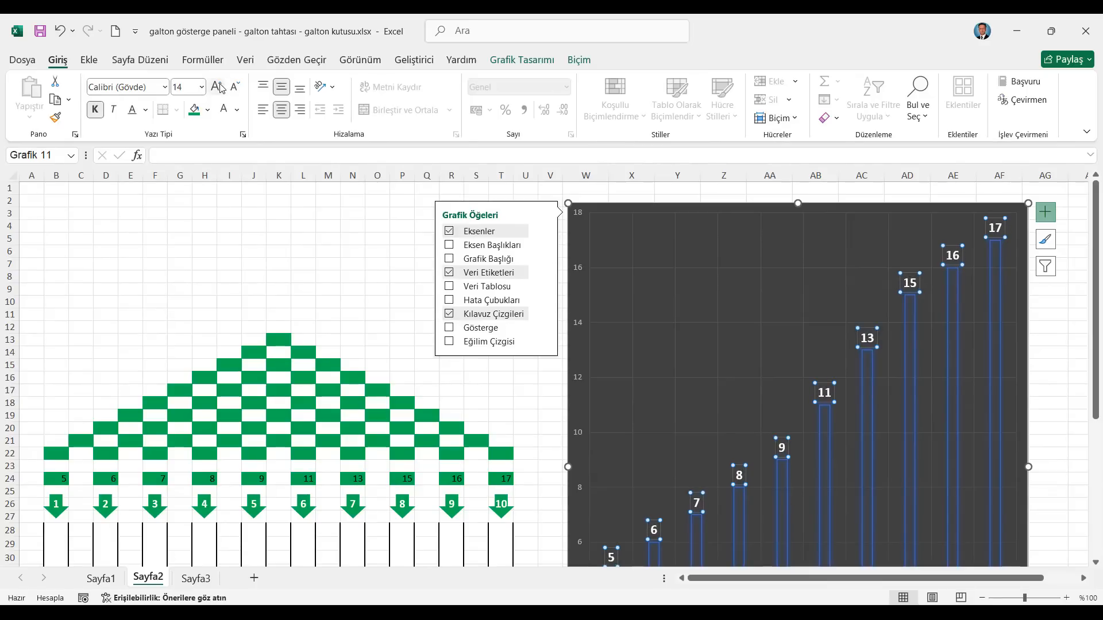
pyautogui.click(604, 185)
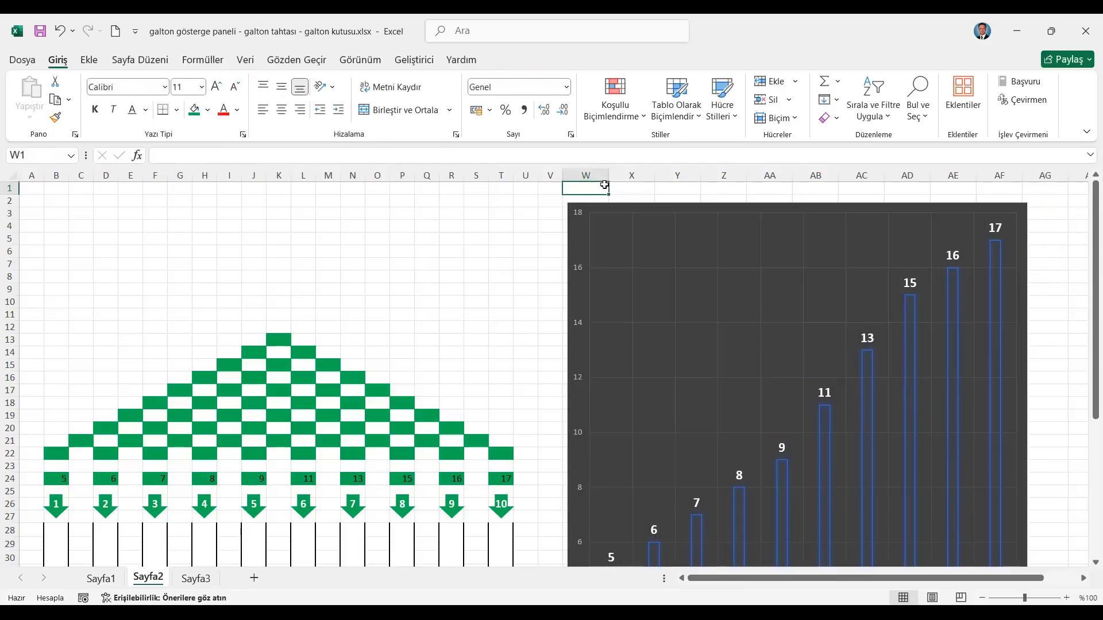
# Delete the count chart's vertical axis and make the horizontal axis labels bold at size 10.5
pyautogui.click(578, 219)
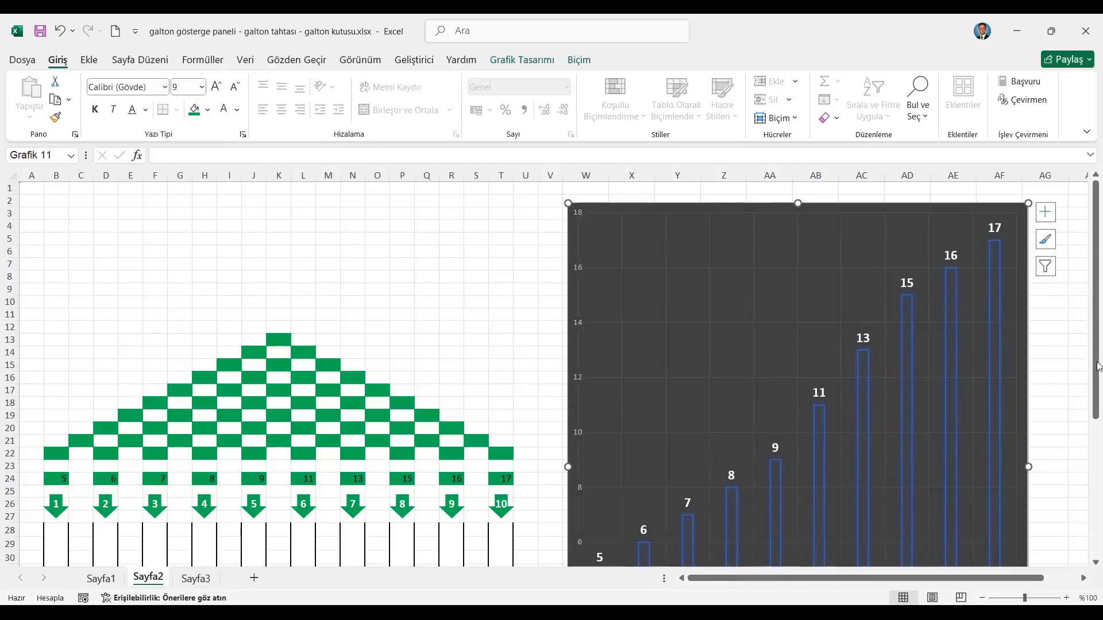
pyautogui.scroll(-5, 1076, 355)
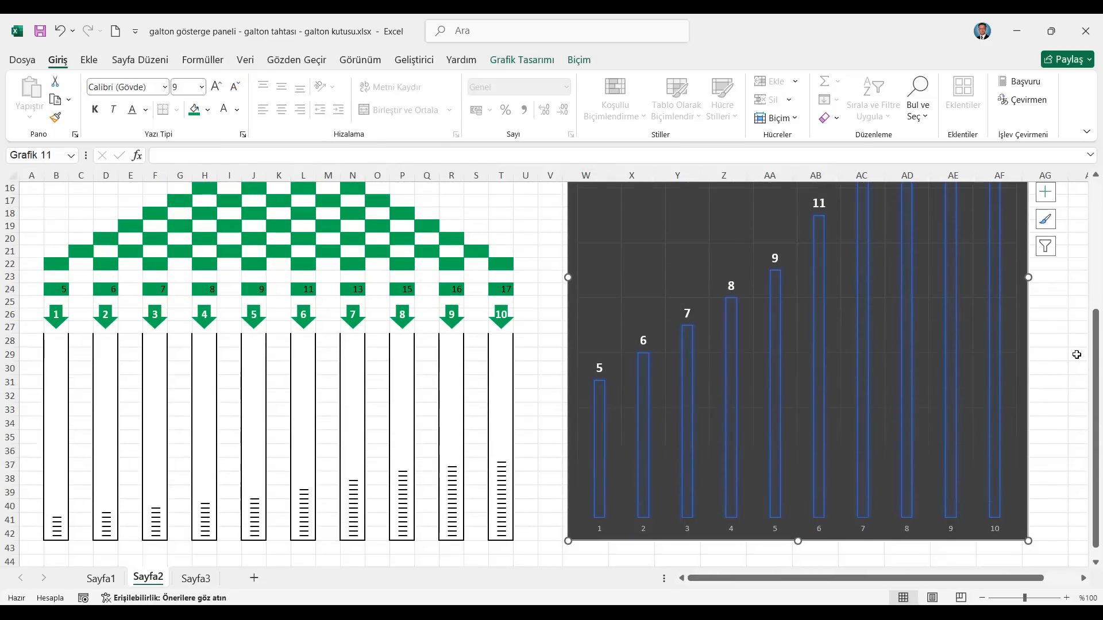
pyautogui.click(750, 533)
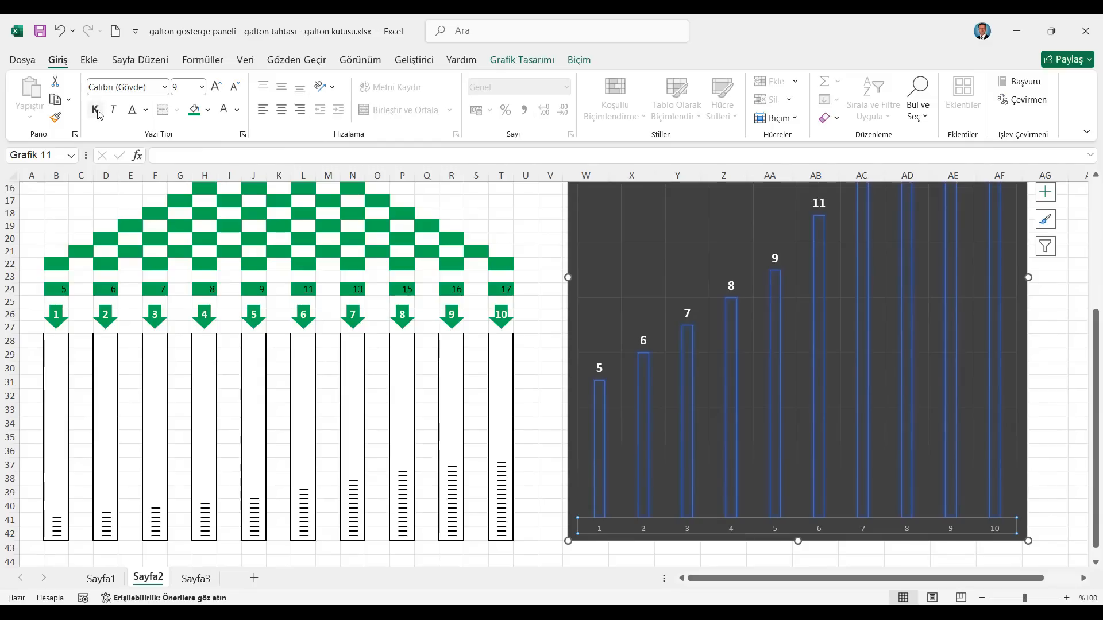
pyautogui.click(96, 111)
pyautogui.click(218, 88)
pyautogui.click(218, 87)
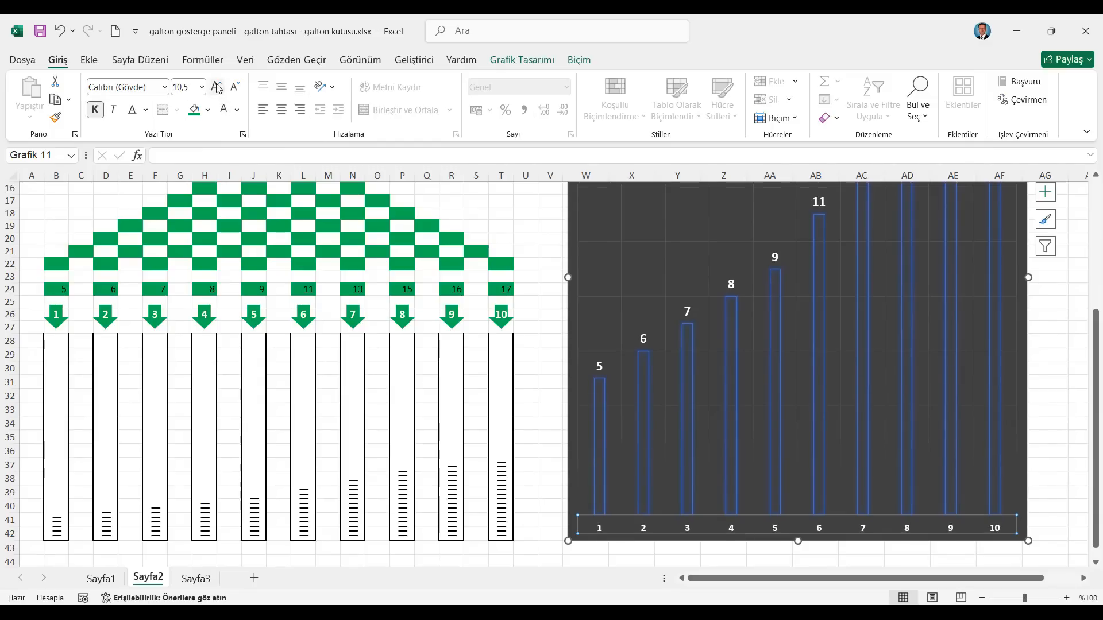
pyautogui.click(598, 416)
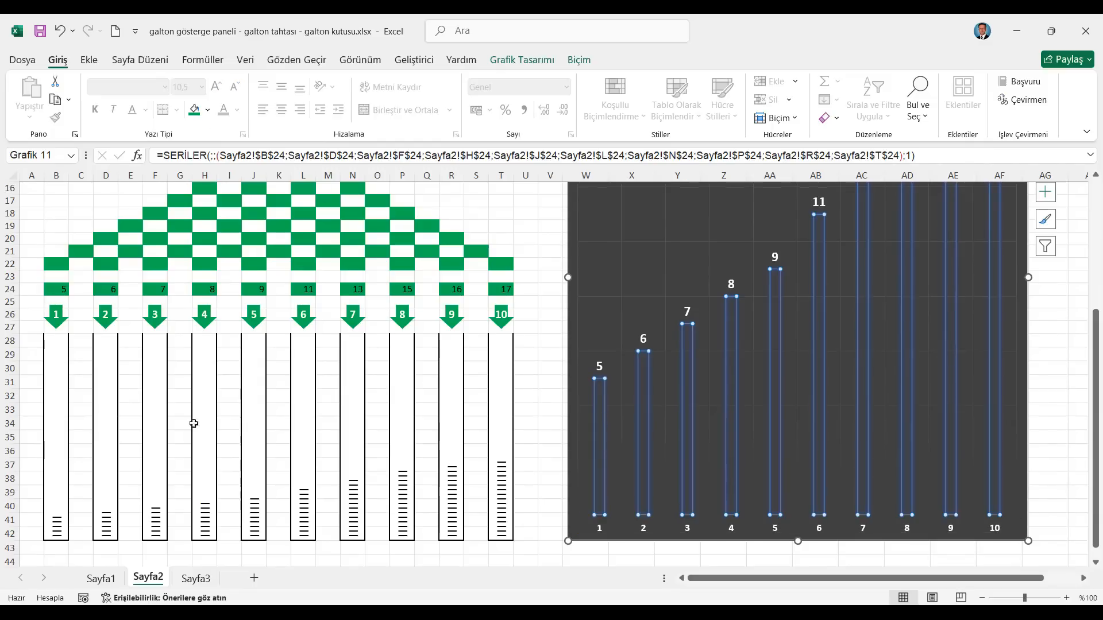
pyautogui.click(61, 291)
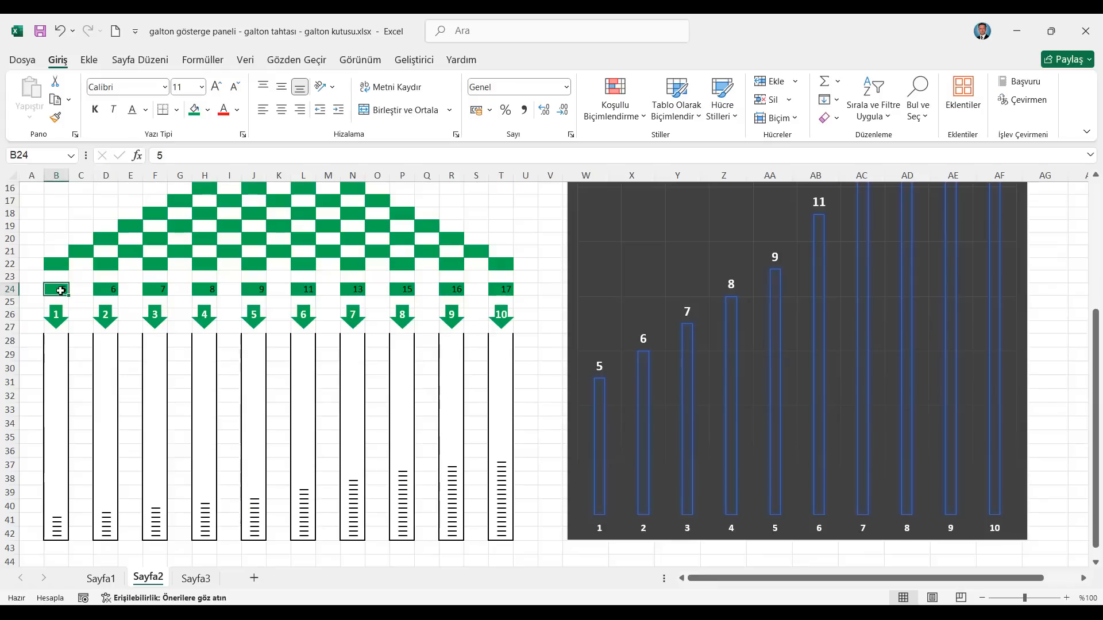
# Enter 100 in cell A1
pyautogui.scroll(5, 60, 290)
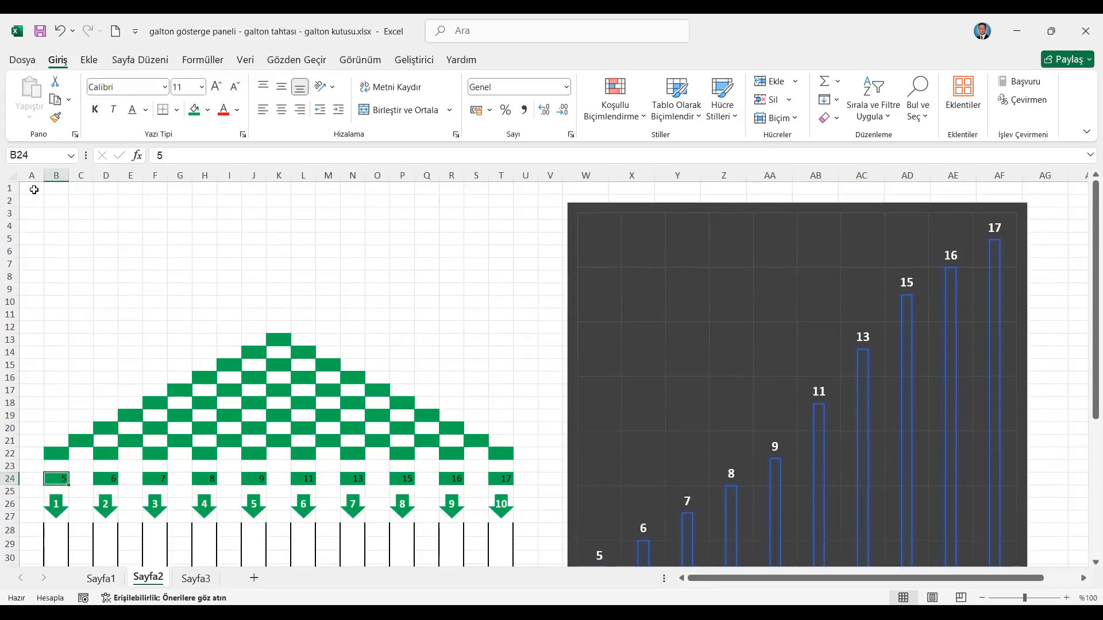
pyautogui.click(34, 190)
pyautogui.write('100')
pyautogui.press('Return')
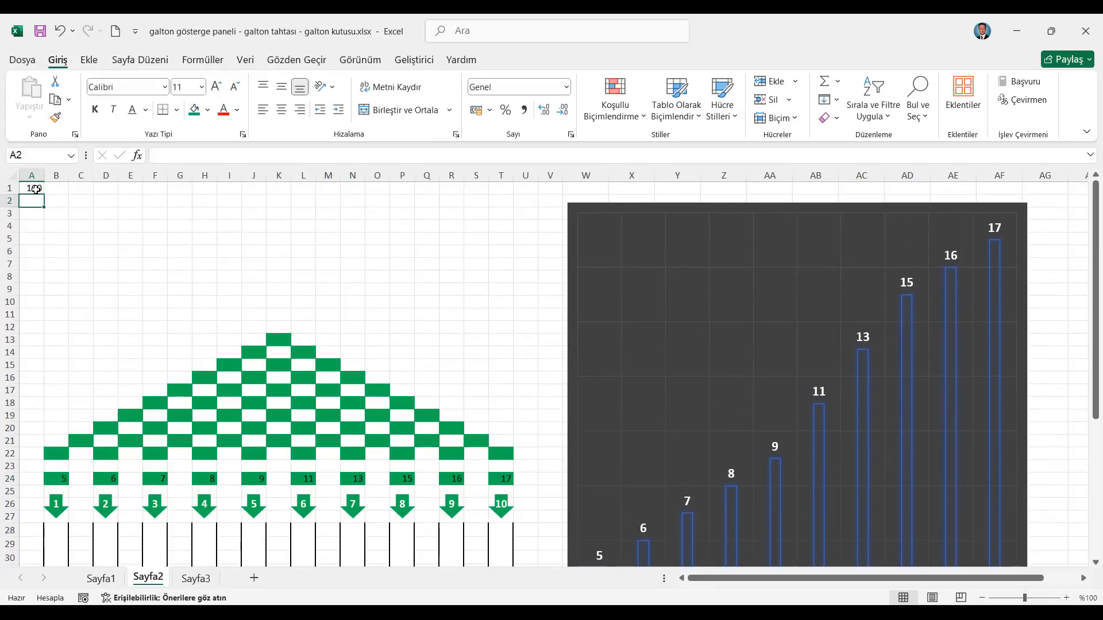
# Enter a formula in cell A2 that subtracts A4 from A1 (=A1-A4)
pyautogui.write('=')
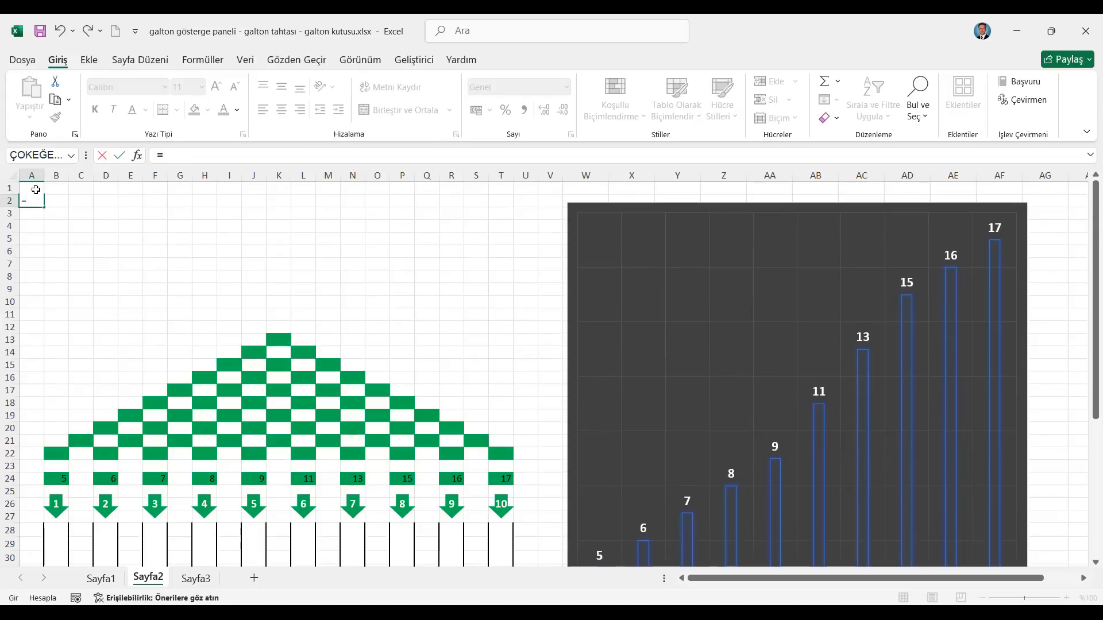
pyautogui.click(36, 190)
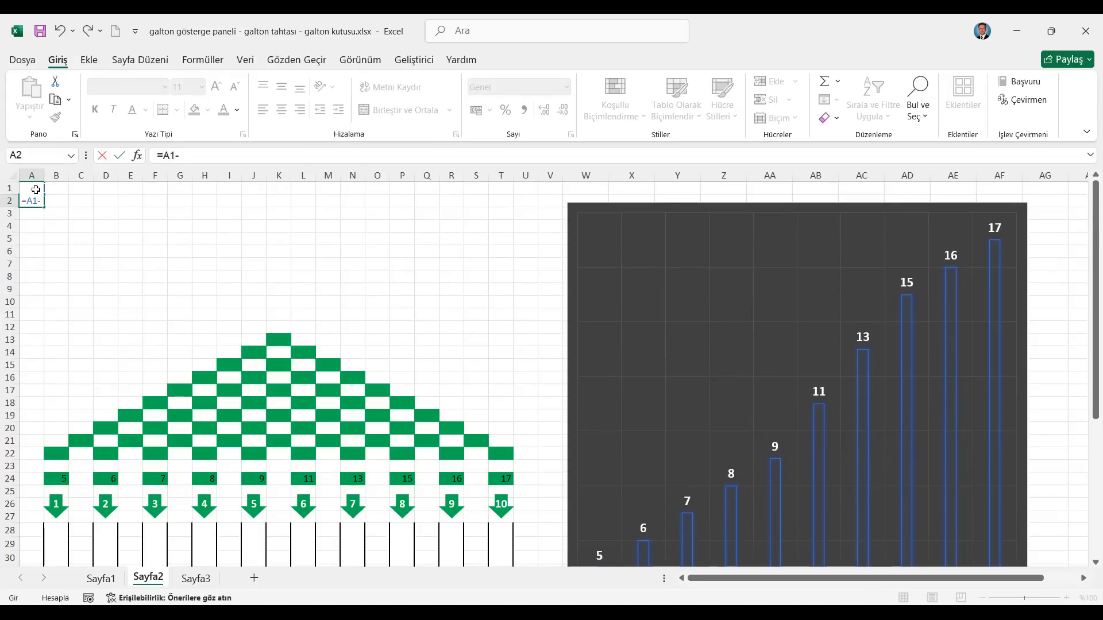
pyautogui.write('-')
pyautogui.press('Down')
pyautogui.press('Down')
pyautogui.press('Return')
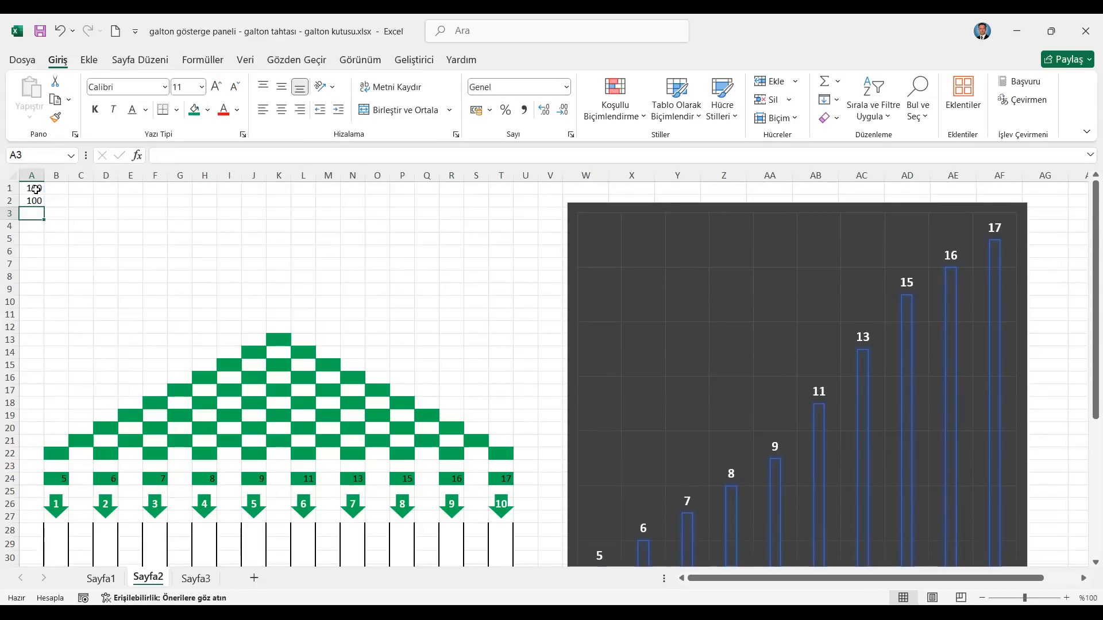
# Enter 50 in cell A4 as the amount subtracted from A1
pyautogui.click(36, 201)
pyautogui.click(35, 225)
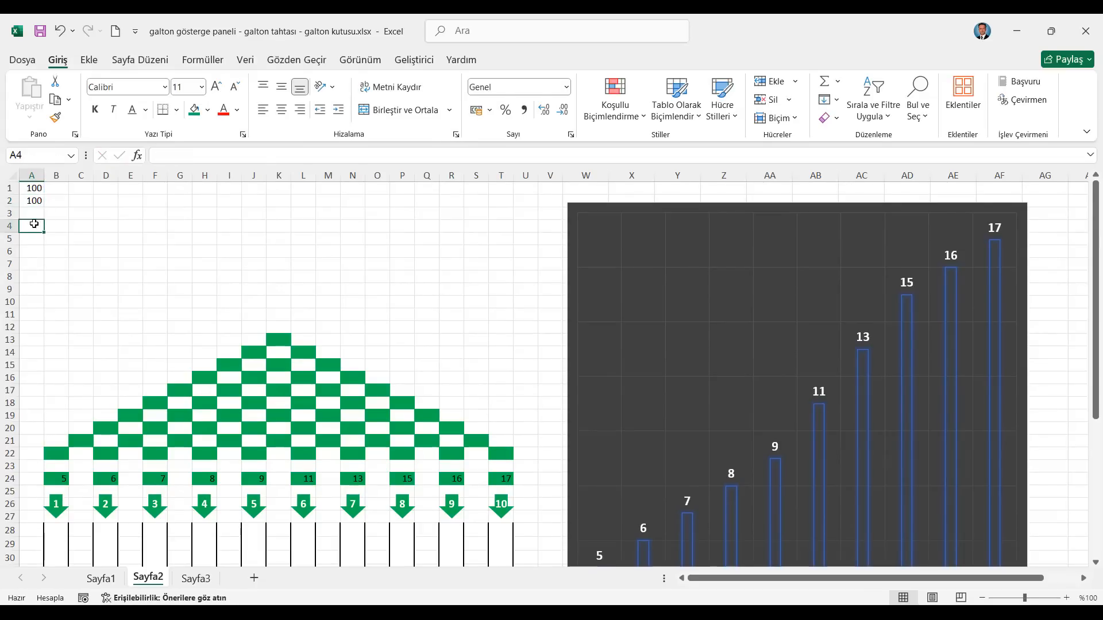
pyautogui.write('50')
pyautogui.press('Return')
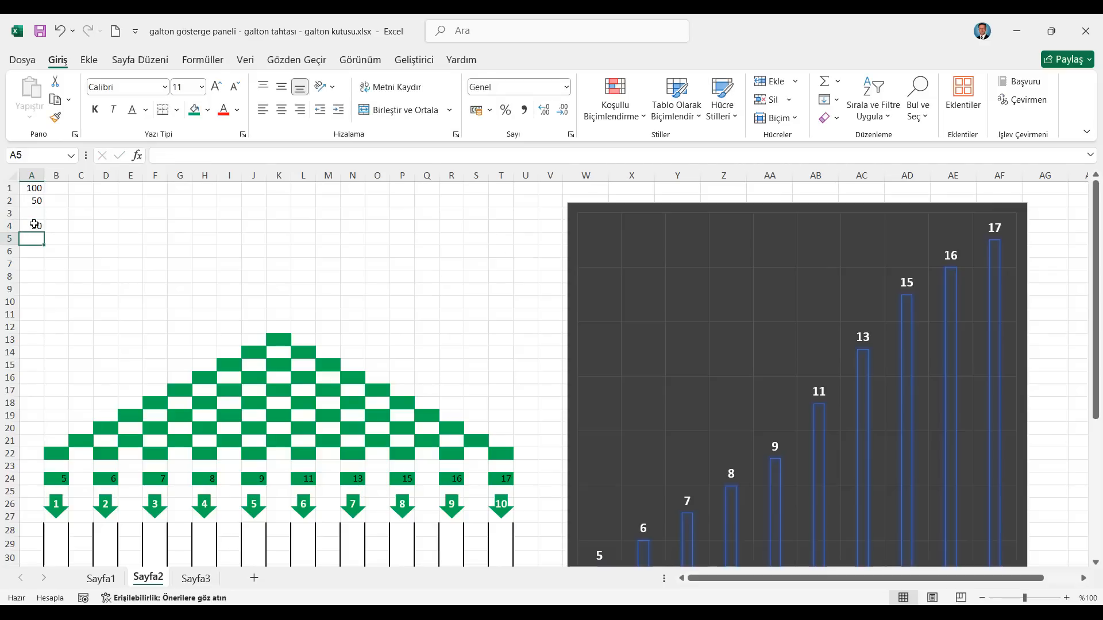
# Insert a 2-D clustered column chart of A1:A2, shrink it and place it above the board at about columns F to Q, rows 1 to 12
pyautogui.moveTo(36, 187); pyautogui.dragTo(35, 201)
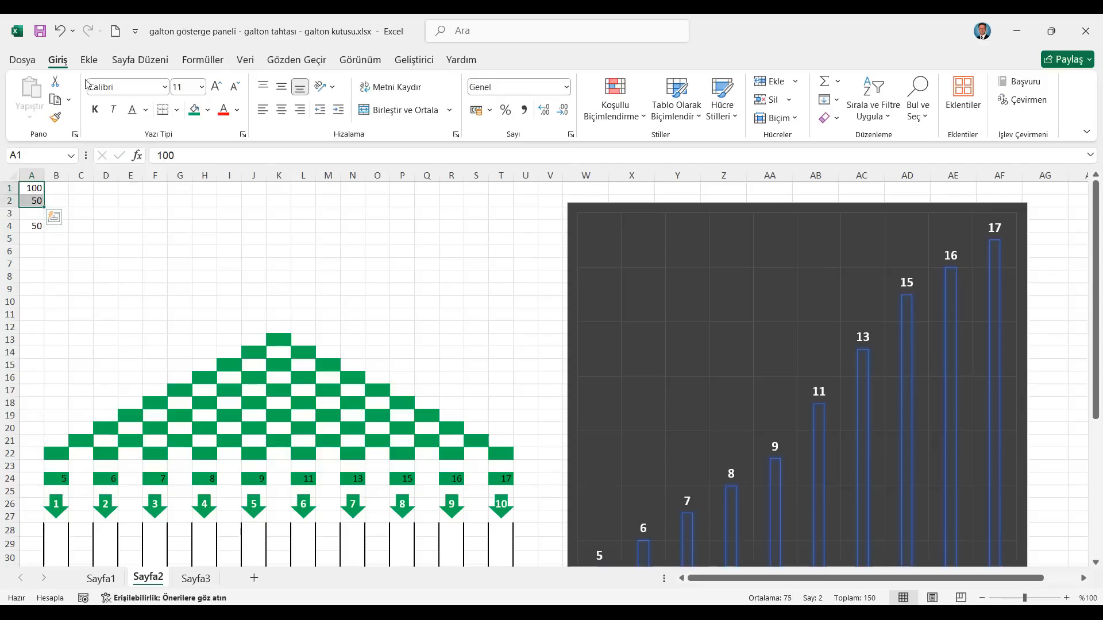
pyautogui.click(89, 59)
pyautogui.click(428, 81)
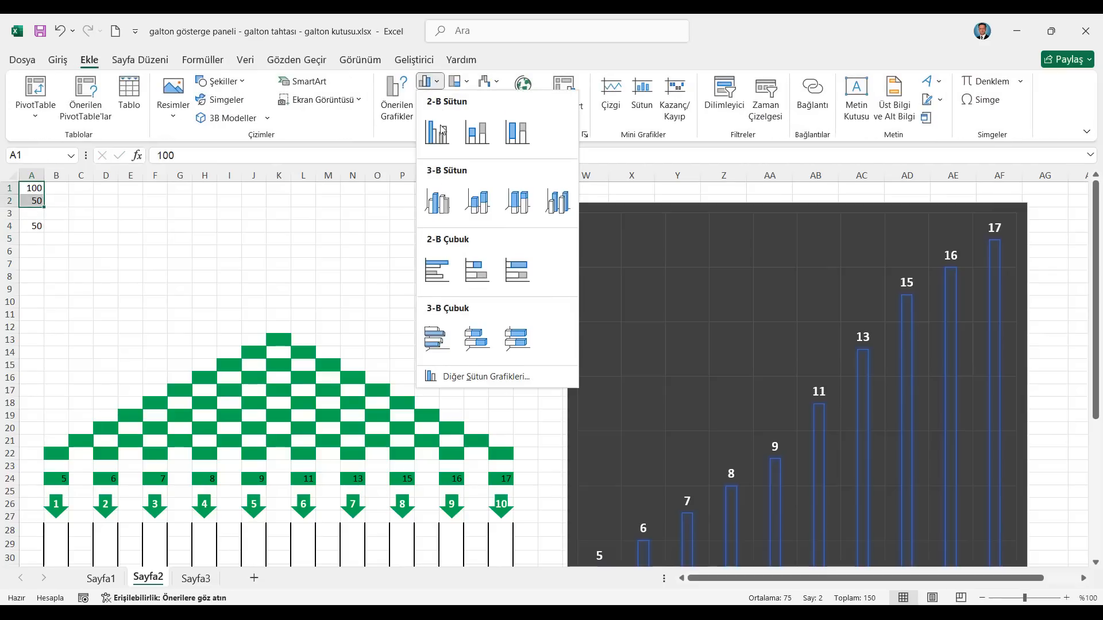
pyautogui.click(437, 200)
pyautogui.moveTo(436, 275); pyautogui.dragTo(204, 201)
pyautogui.moveTo(494, 404); pyautogui.dragTo(445, 340)
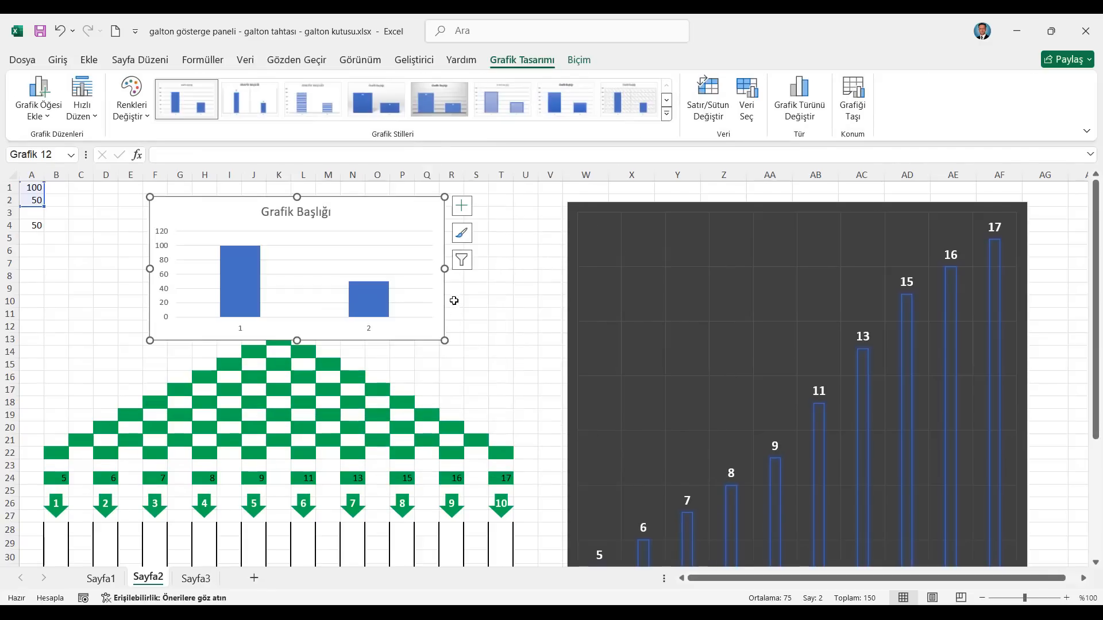
pyautogui.moveTo(451, 301); pyautogui.dragTo(438, 287)
# Remove the title, gridlines and horizontal axis from the small A1:A2 chart
pyautogui.click(450, 192)
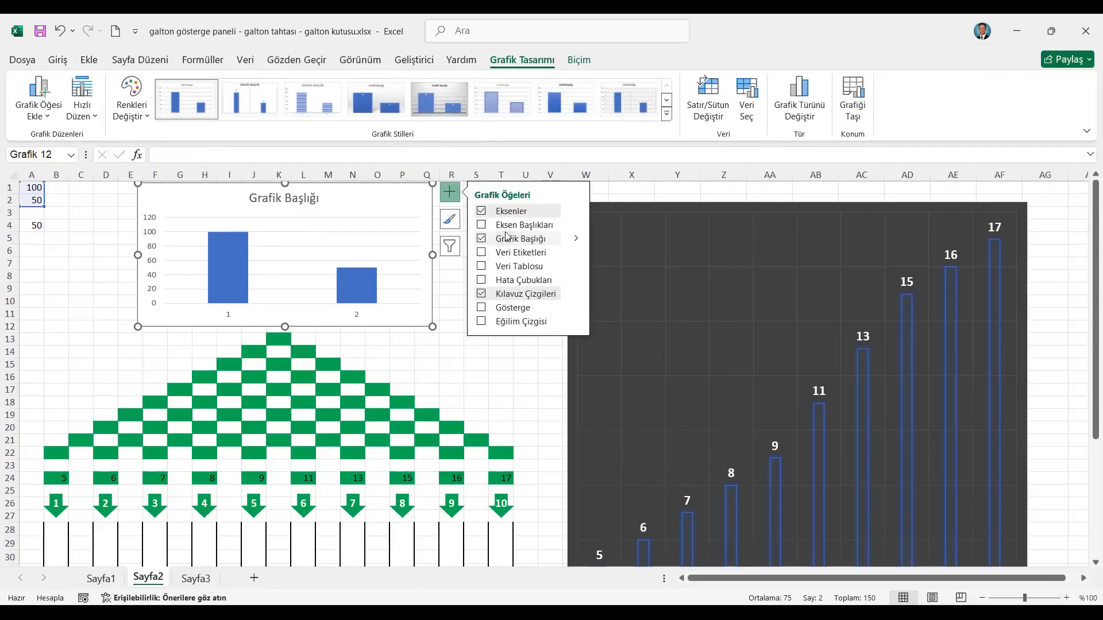
pyautogui.click(482, 239)
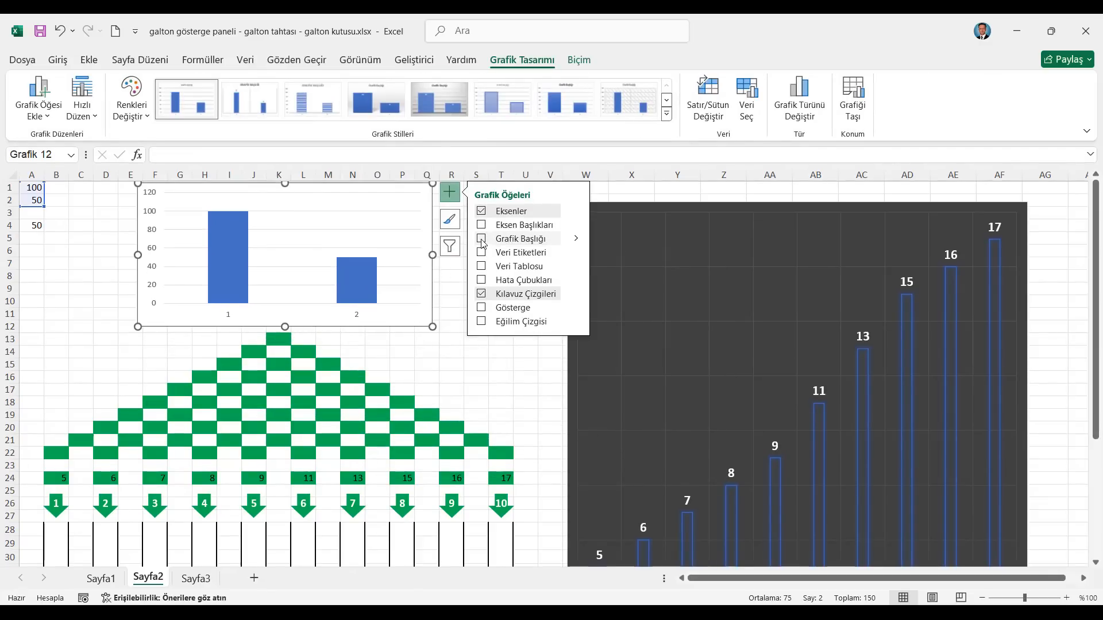
pyautogui.click(482, 294)
pyautogui.click(367, 281)
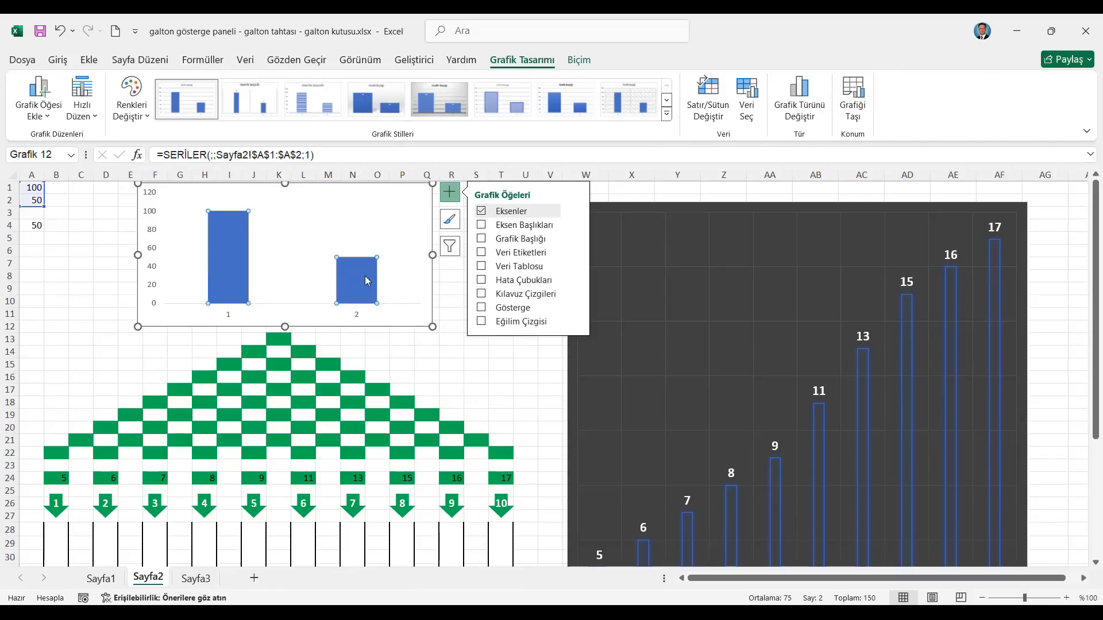
pyautogui.click(360, 320)
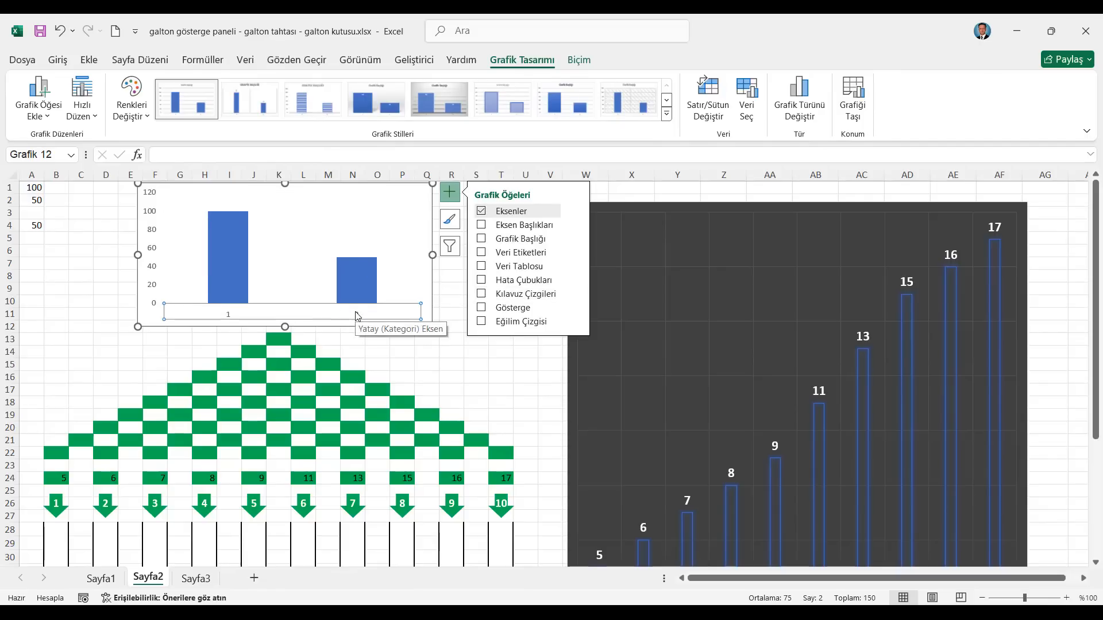
pyautogui.press('Delete')
# Set the small chart's series overlap to 100% and its gap width to 0%
pyautogui.click(359, 291)
pyautogui.rightClick(360, 290)
pyautogui.click(402, 447)
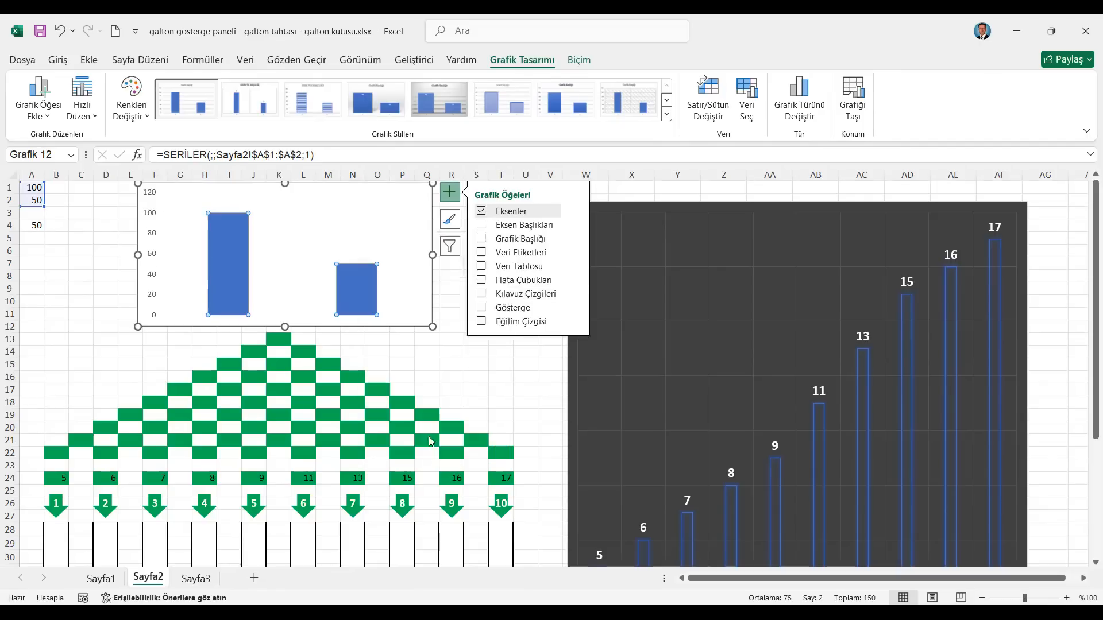
pyautogui.moveTo(979, 376); pyautogui.dragTo(1016, 351)
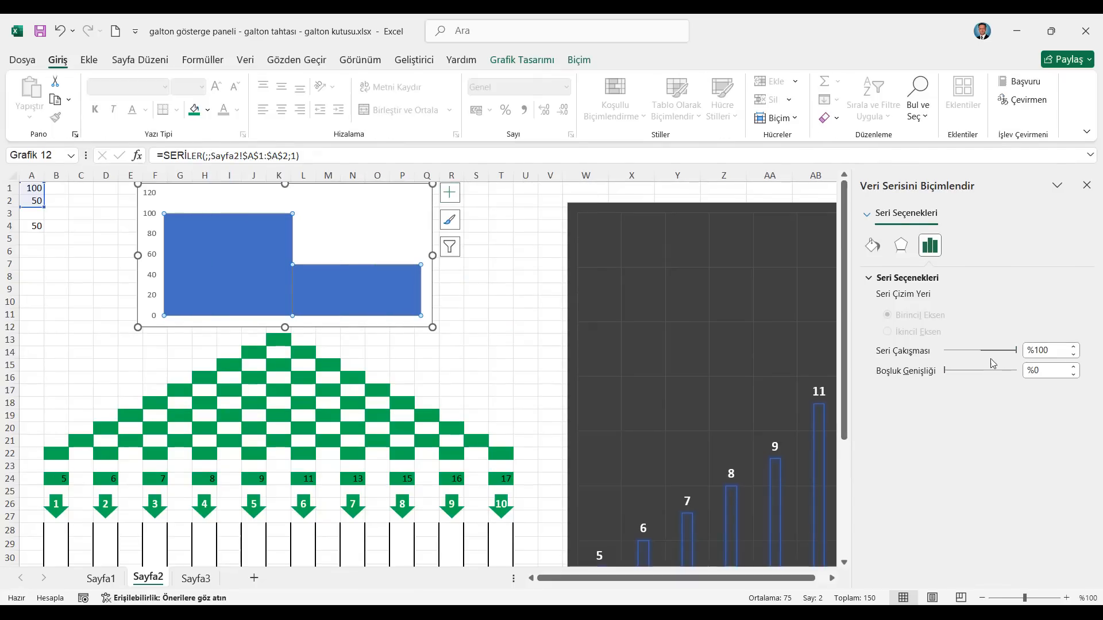
pyautogui.click(1086, 184)
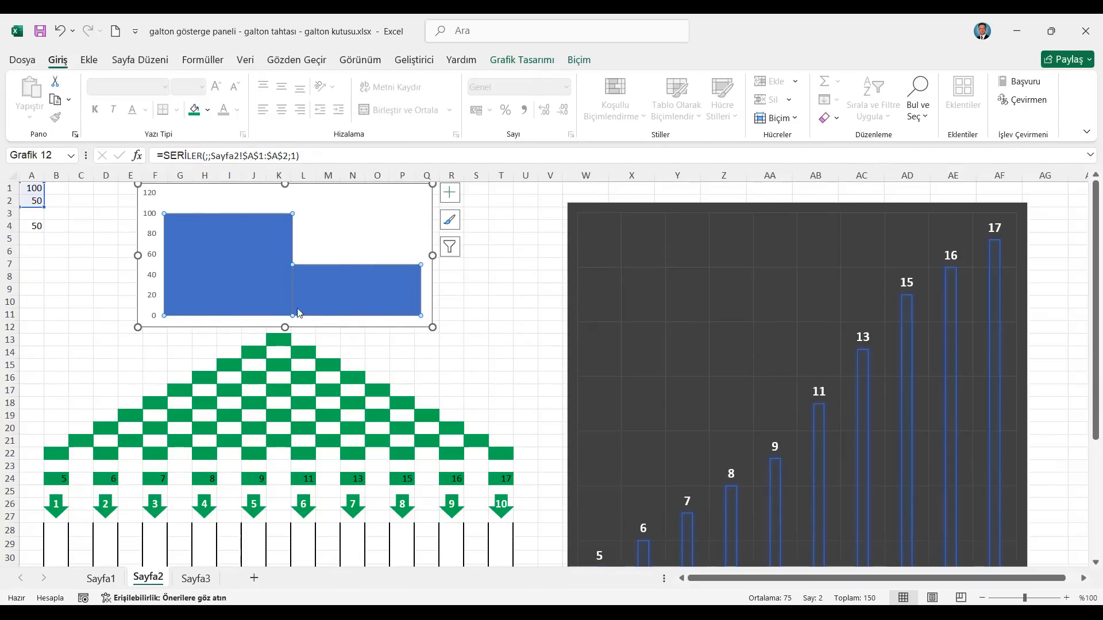
# Switch the small chart's rows and columns to make A1 and A2 separate series, and narrow the chart to about columns G to N
pyautogui.rightClick(346, 289)
pyautogui.click(389, 359)
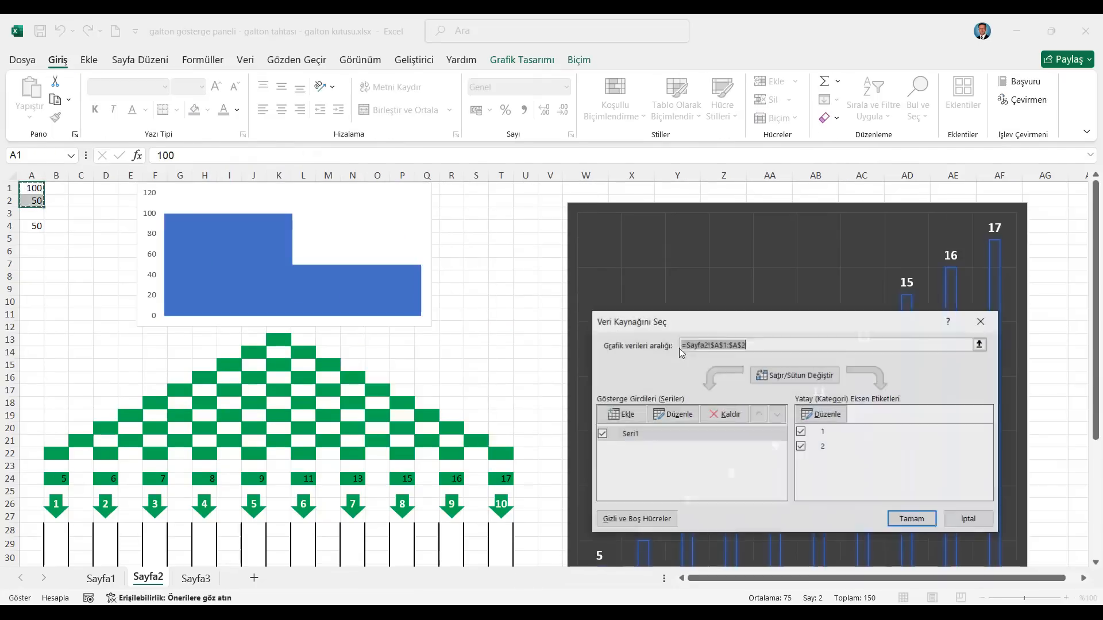
pyautogui.click(795, 375)
pyautogui.click(913, 520)
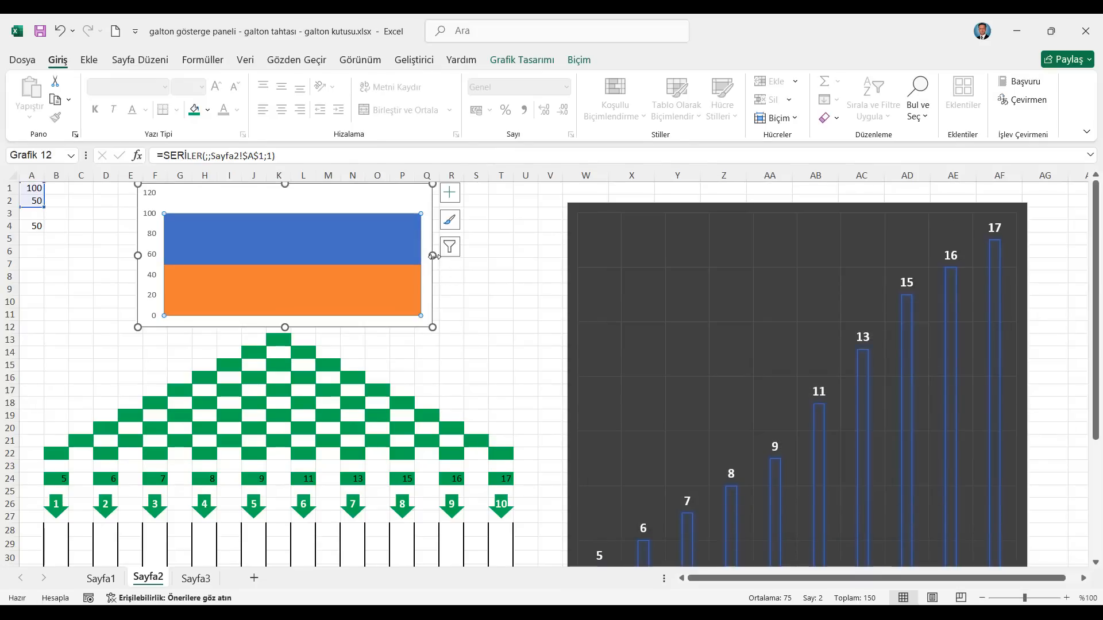
pyautogui.moveTo(433, 255); pyautogui.dragTo(368, 239)
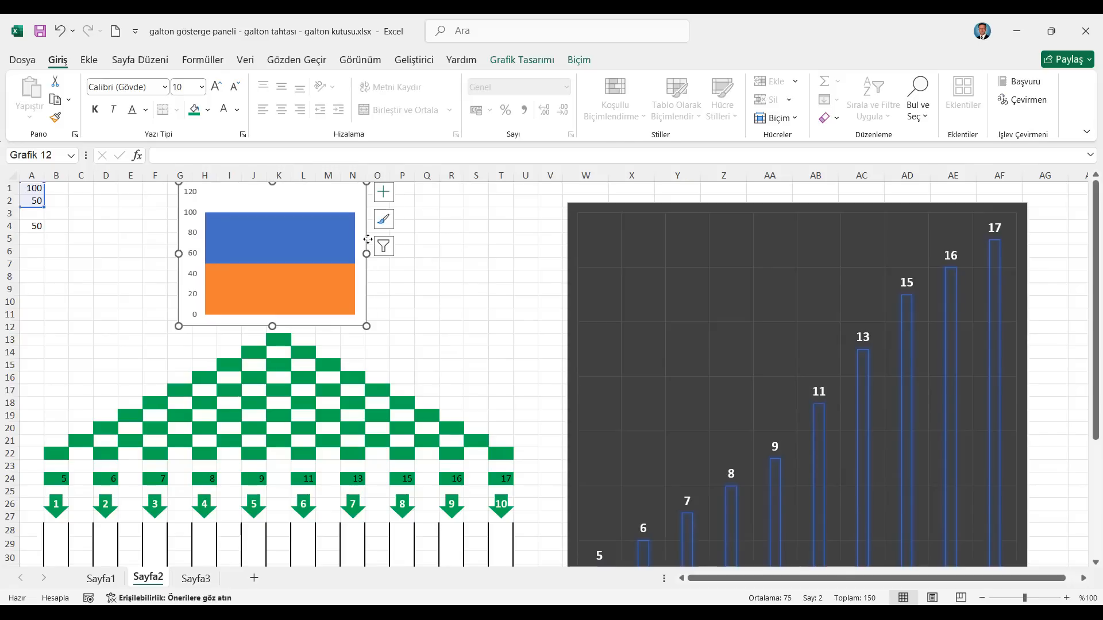
# Remove the fill of the A1 series in the small chart and give it a solid green outline
pyautogui.doubleClick(319, 238)
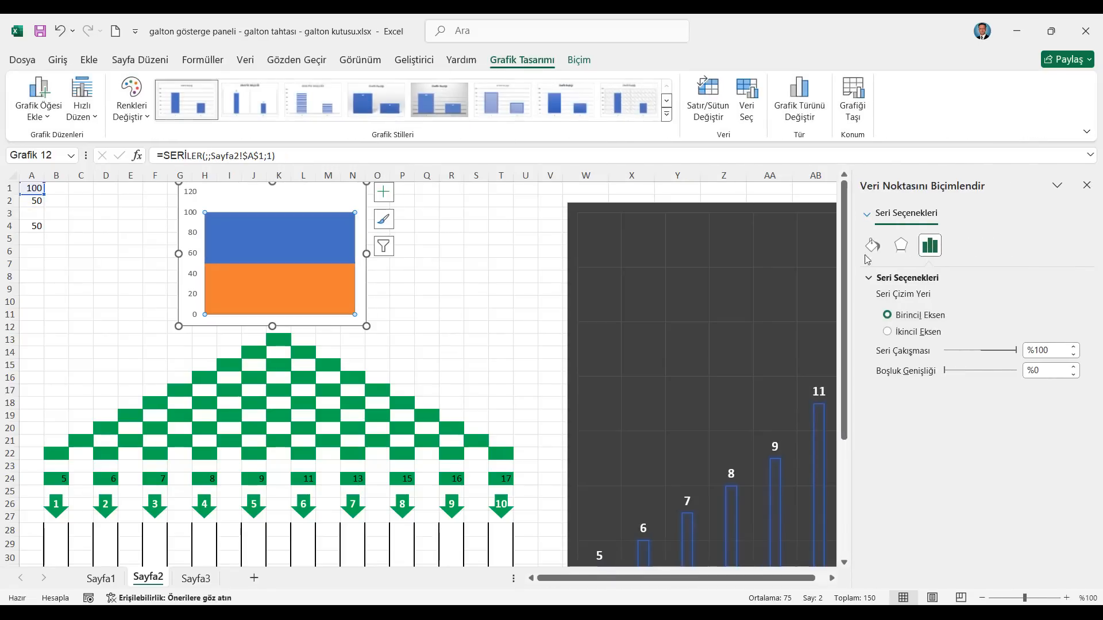
pyautogui.click(872, 246)
pyautogui.click(905, 303)
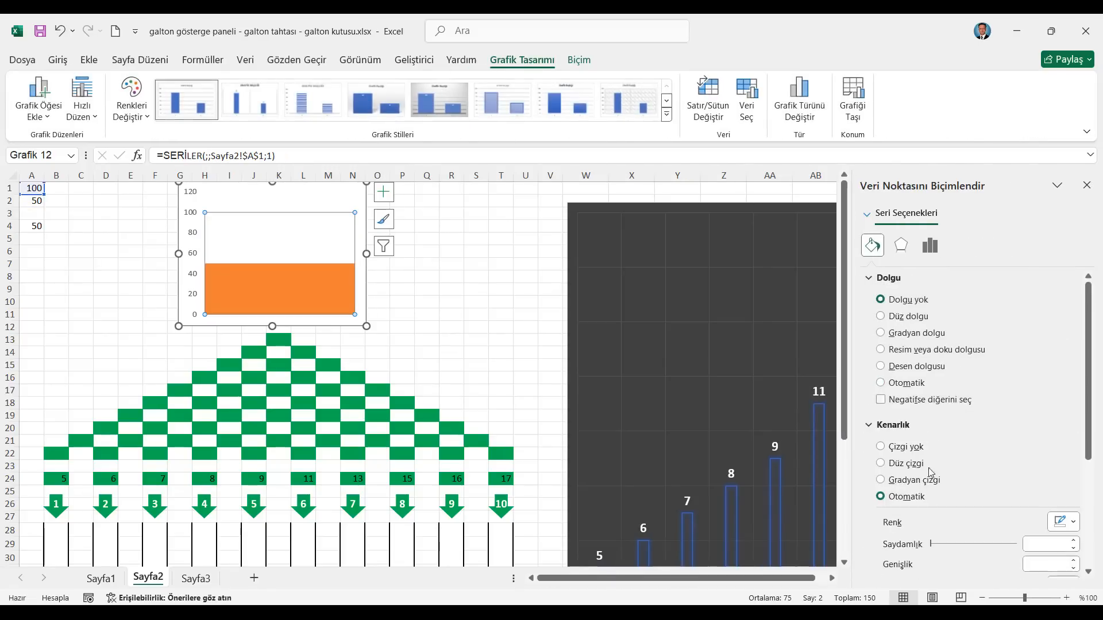
pyautogui.click(908, 463)
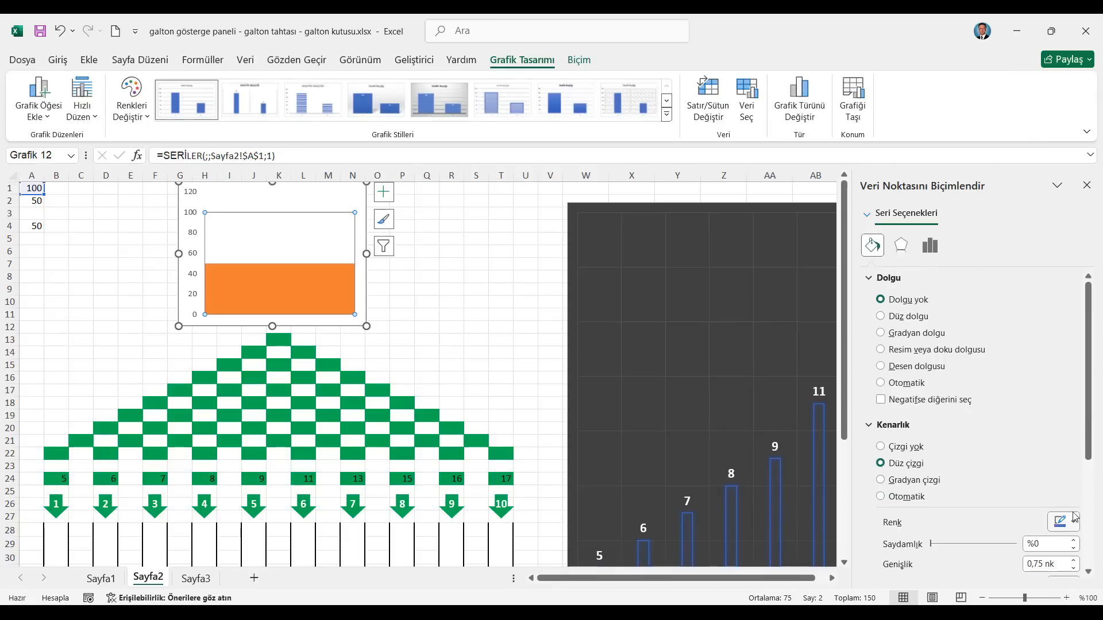
pyautogui.click(1073, 523)
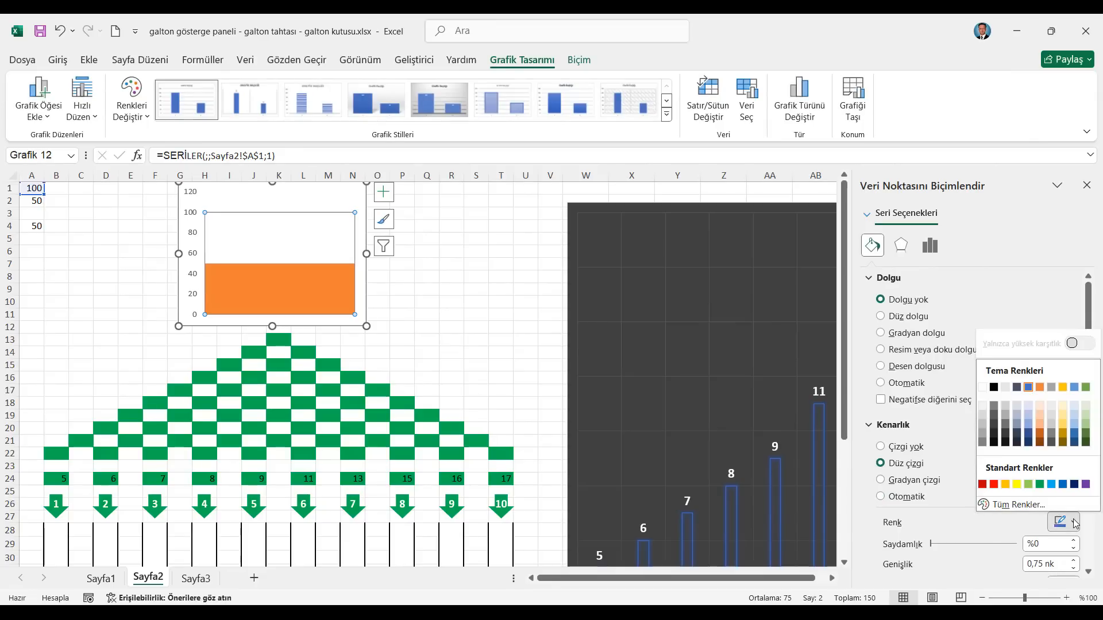
pyautogui.click(1040, 484)
# Set the outline width of the small chart's A1 series to 3 pt
pyautogui.click(1074, 561)
pyautogui.click(1073, 561)
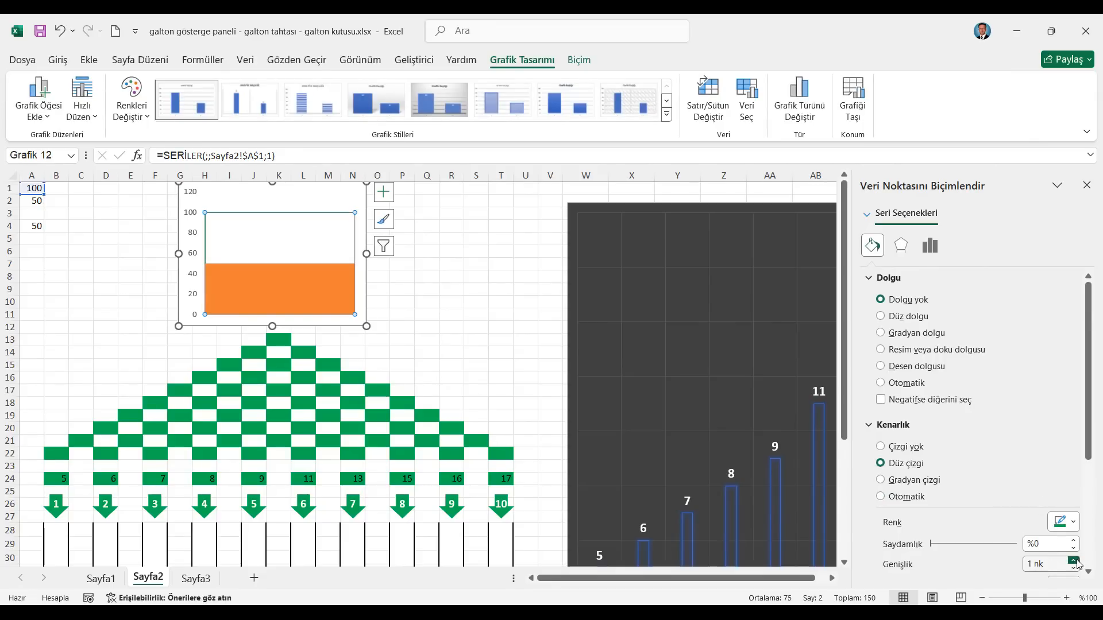
pyautogui.click(1073, 560)
pyautogui.click(1073, 561)
pyautogui.click(1073, 561)
pyautogui.click(1073, 560)
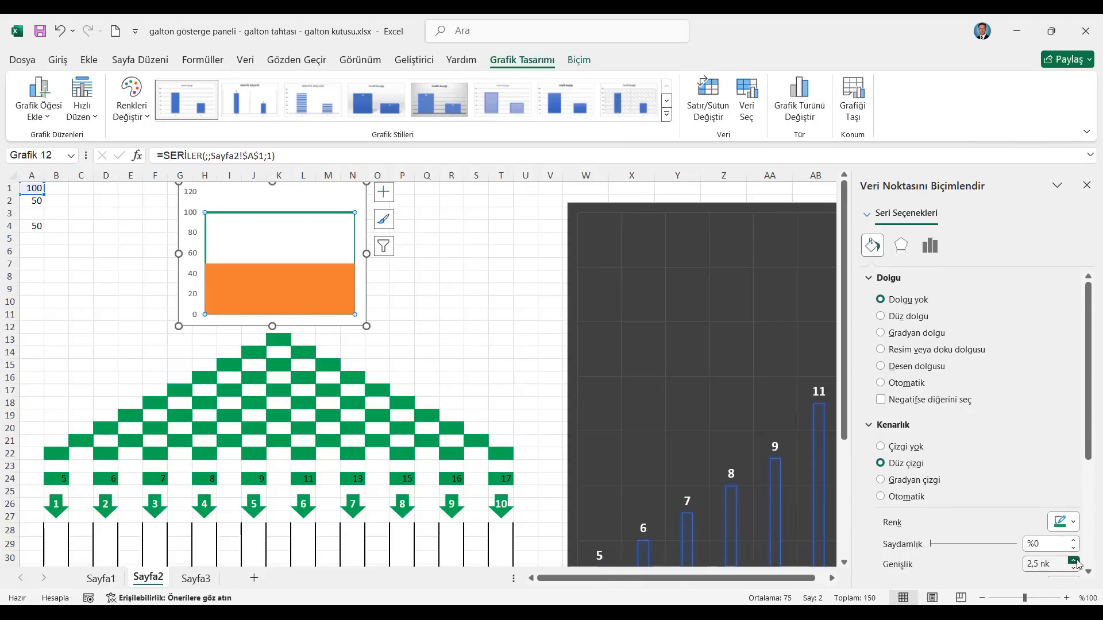
pyautogui.click(1073, 561)
# Fill the small chart's A2 series with a pattern of solid green diamonds on a white background
pyautogui.click(300, 288)
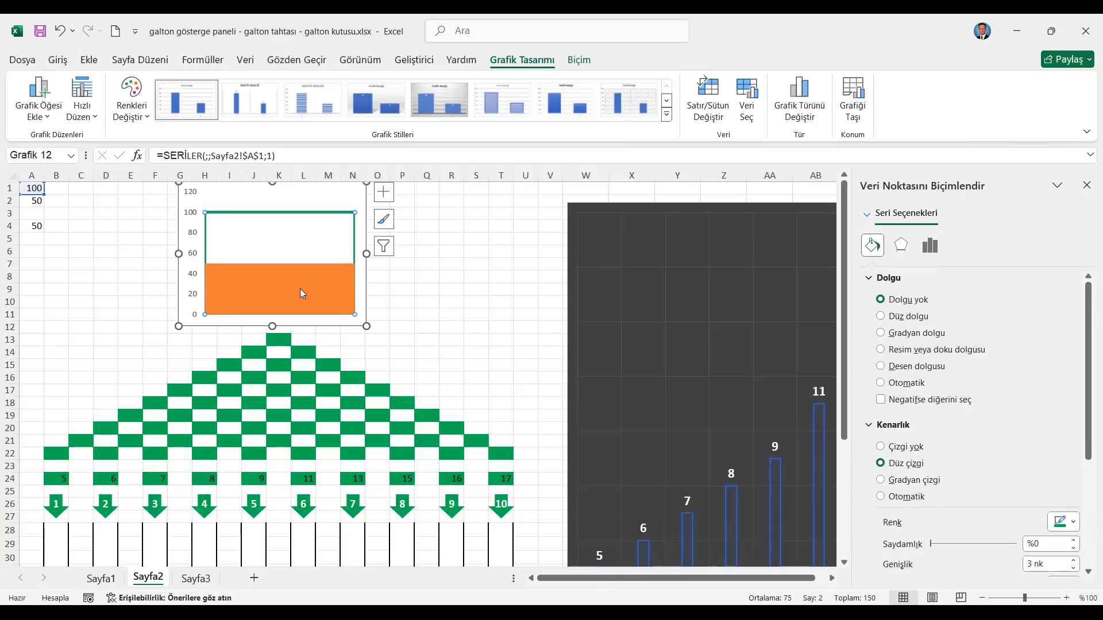
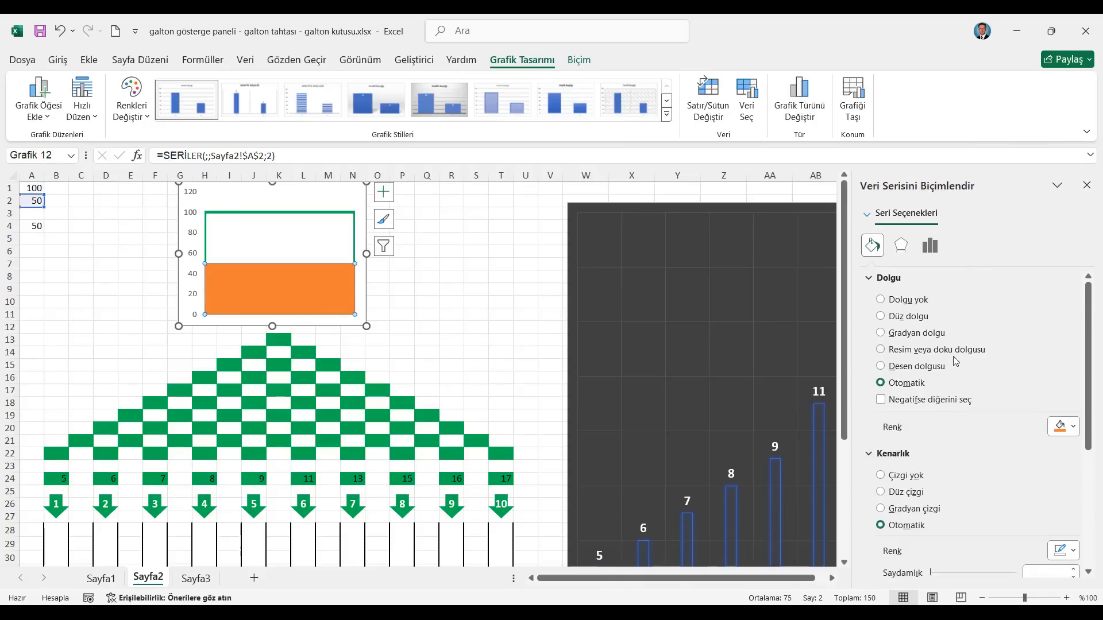
pyautogui.click(881, 366)
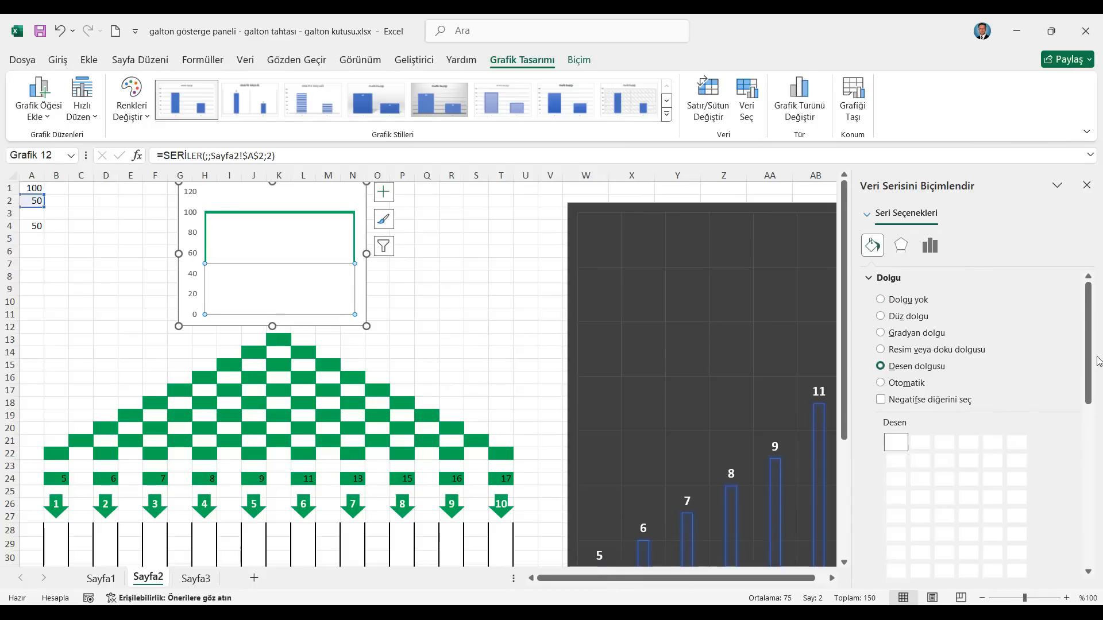
pyautogui.moveTo(1090, 349); pyautogui.dragTo(1102, 298)
pyautogui.click(910, 317)
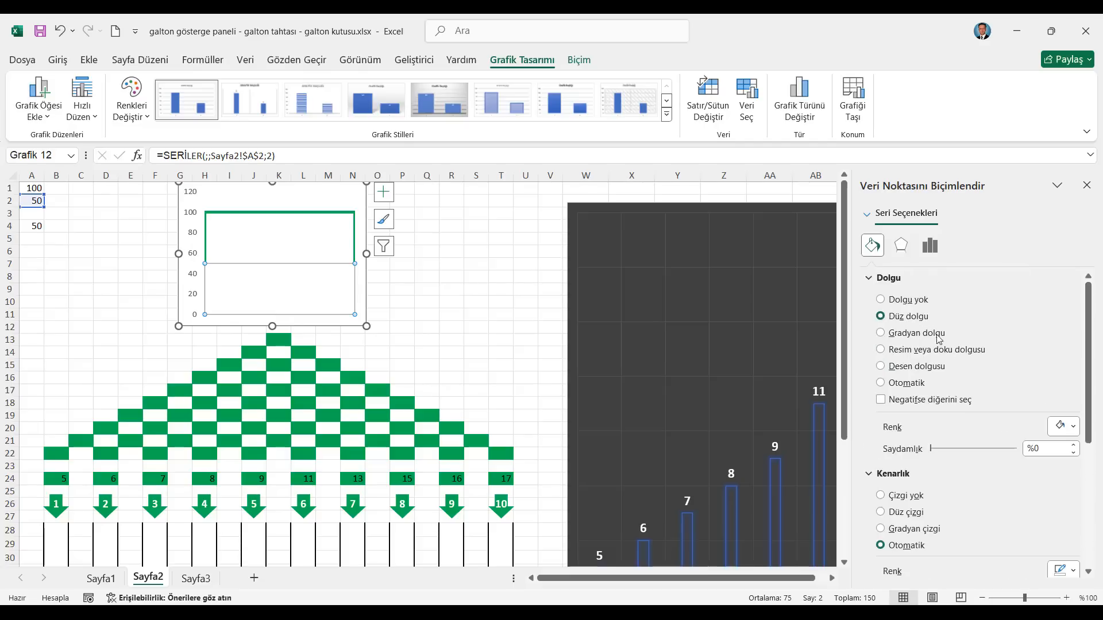
pyautogui.click(1074, 427)
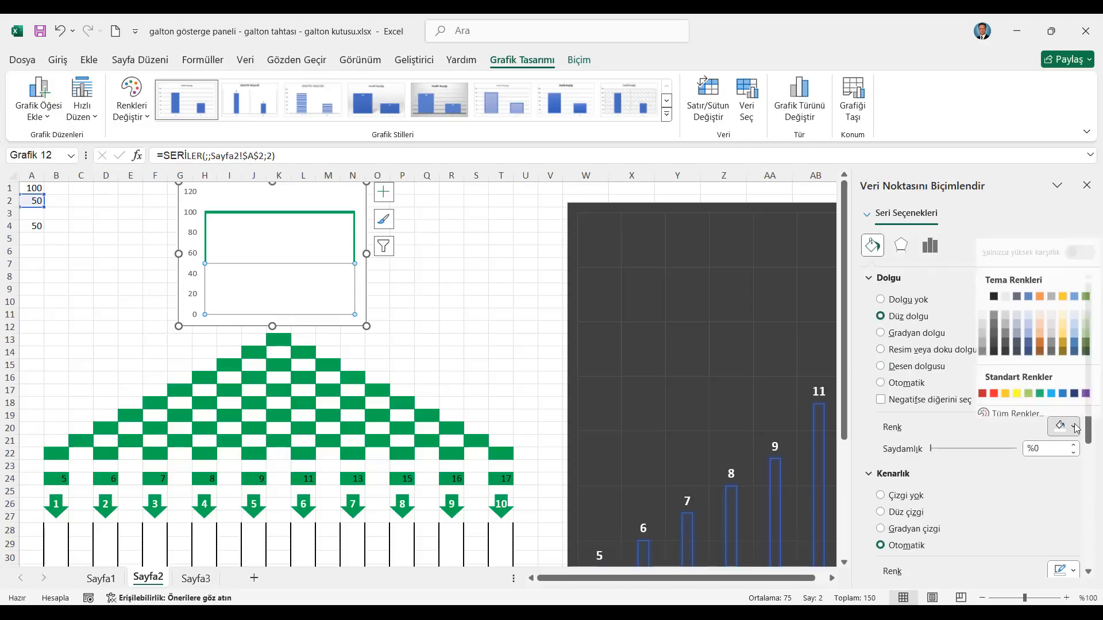
pyautogui.click(1040, 394)
pyautogui.click(920, 367)
pyautogui.moveTo(1087, 343); pyautogui.dragTo(1092, 380)
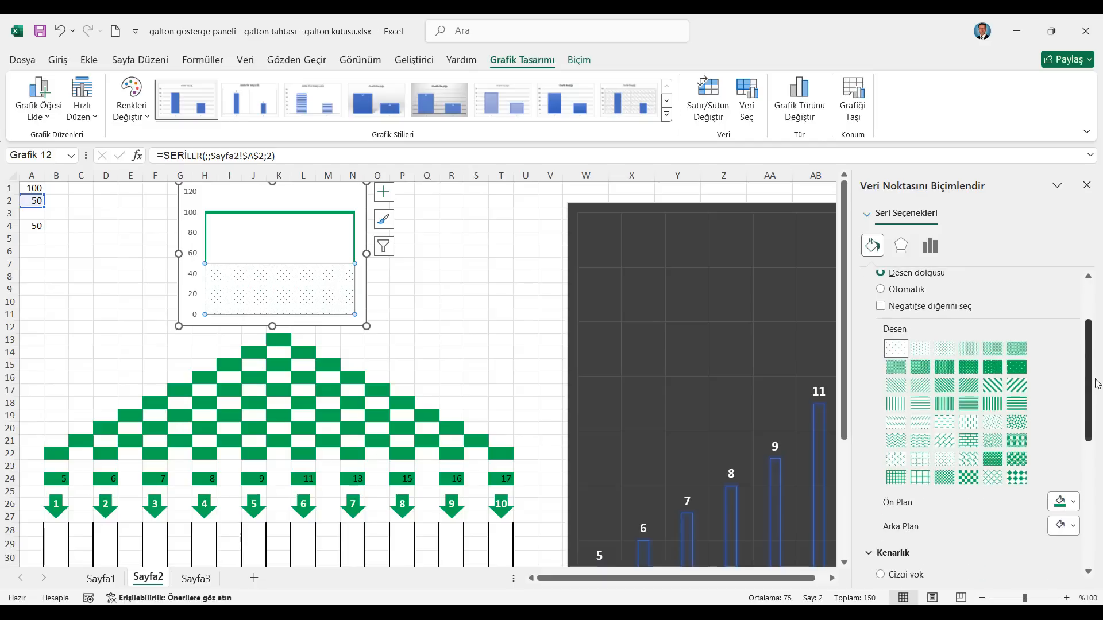
pyautogui.click(1023, 482)
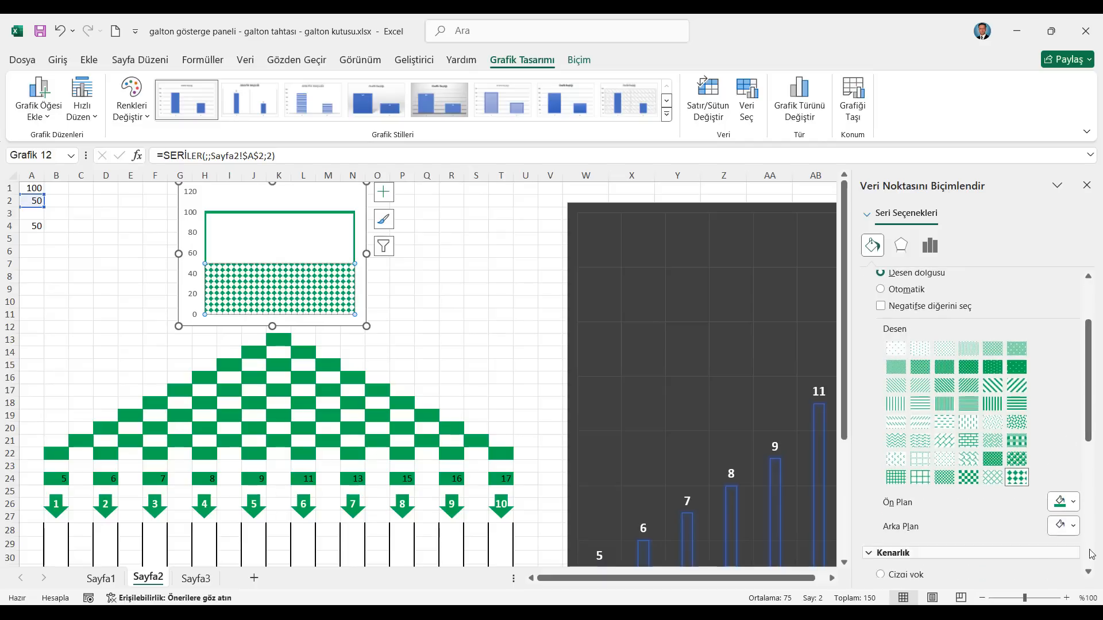
pyautogui.click(1087, 185)
pyautogui.click(32, 187)
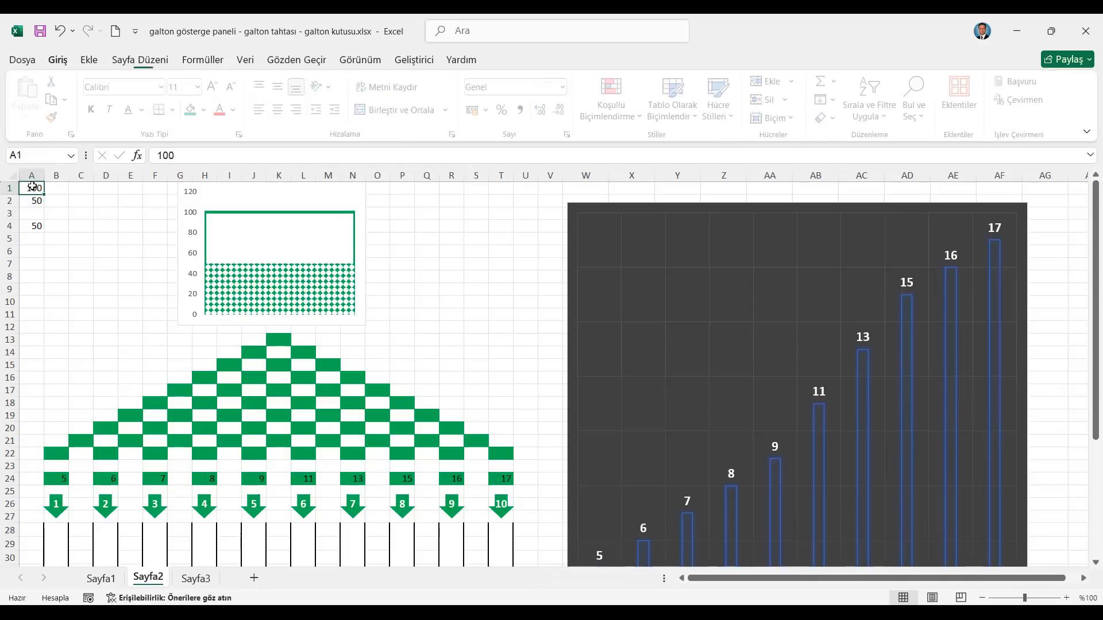
# Fix the small chart's vertical axis bounds at a minimum of 0 and a maximum of 100,01
pyautogui.click(181, 212)
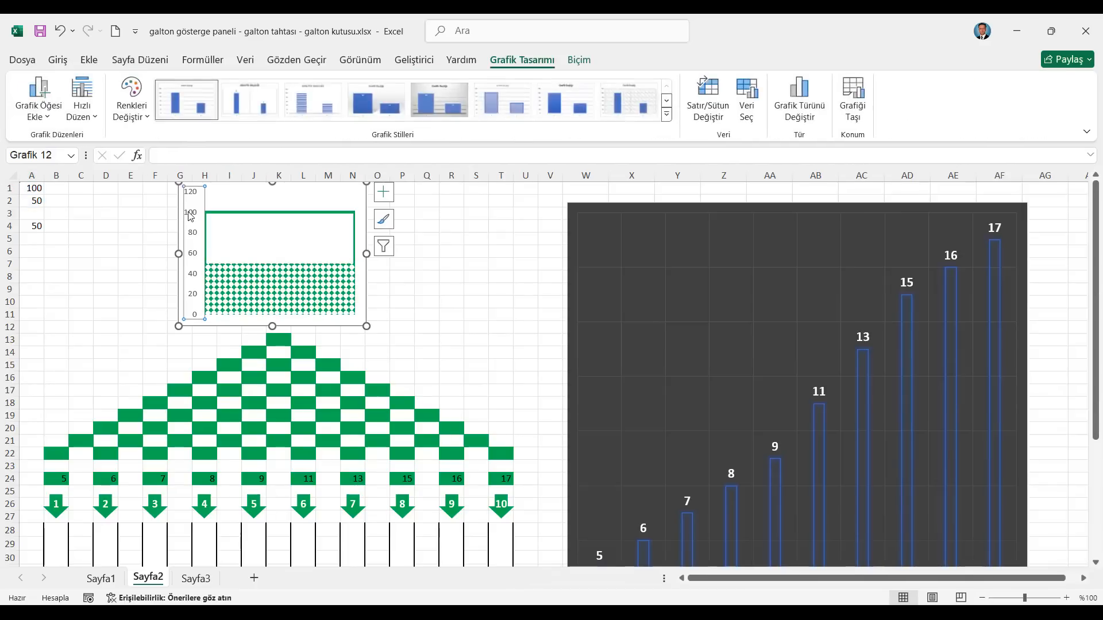
pyautogui.rightClick(193, 232)
pyautogui.click(247, 414)
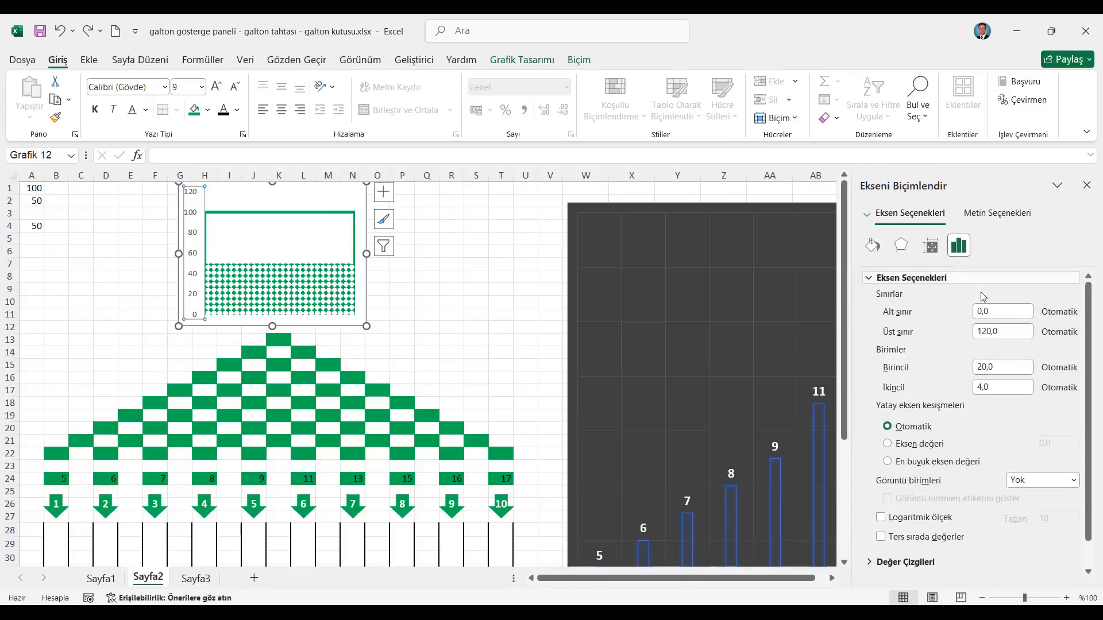
pyautogui.click(1002, 315)
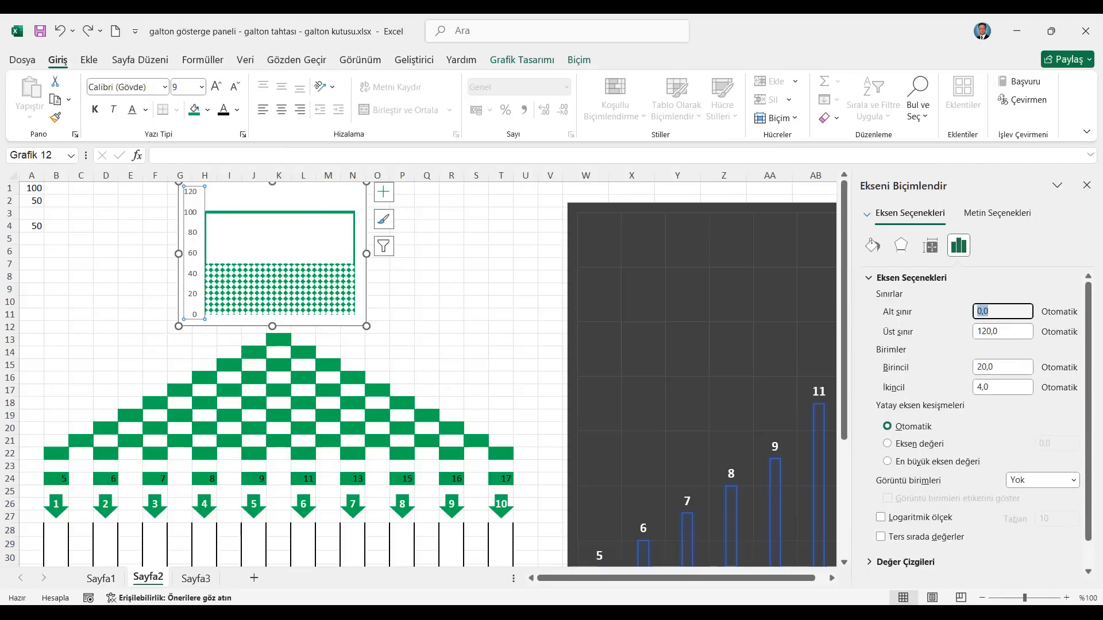
pyautogui.press('Tab')
pyautogui.write('1')
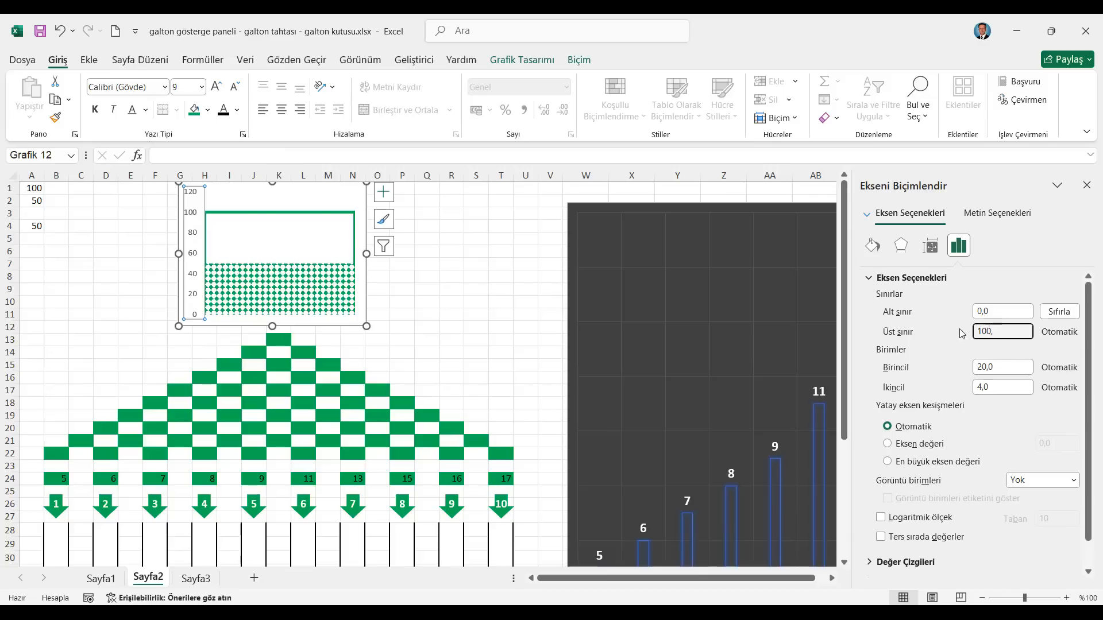
pyautogui.write('00,01')
pyautogui.click(993, 312)
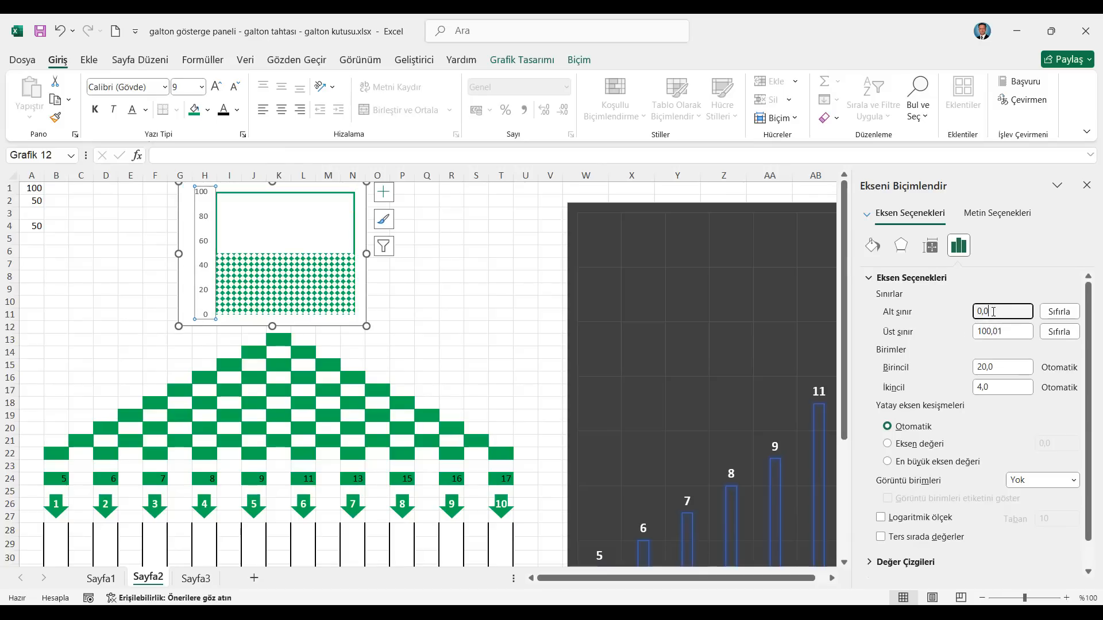
pyautogui.click(1089, 188)
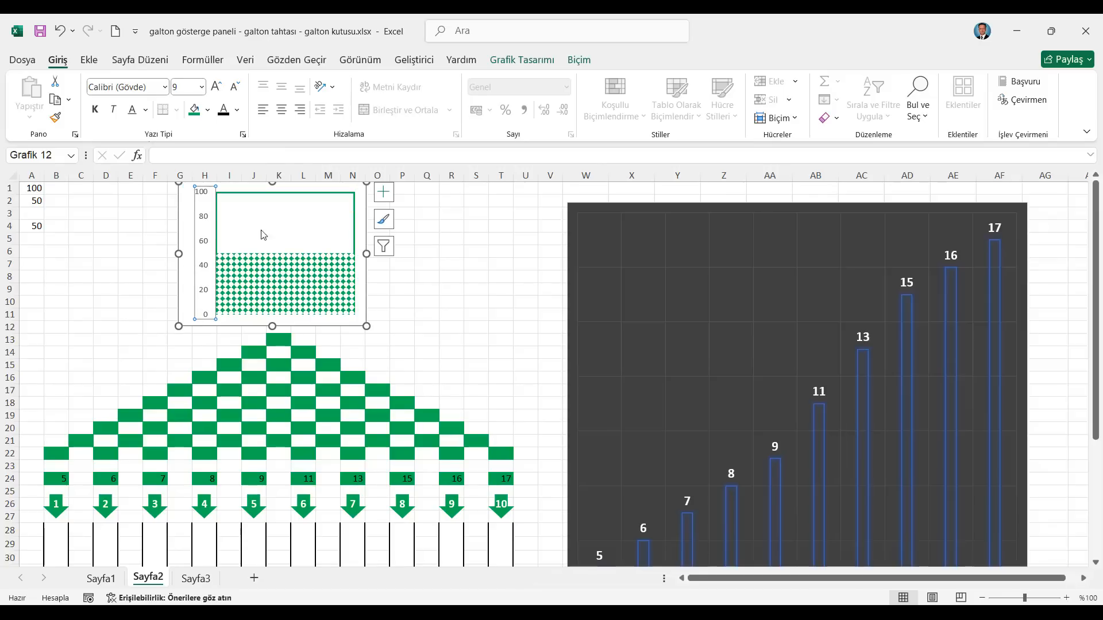
# Colour the small chart's vertical axis labels white and shift the chart slightly left above the board
pyautogui.click(237, 109)
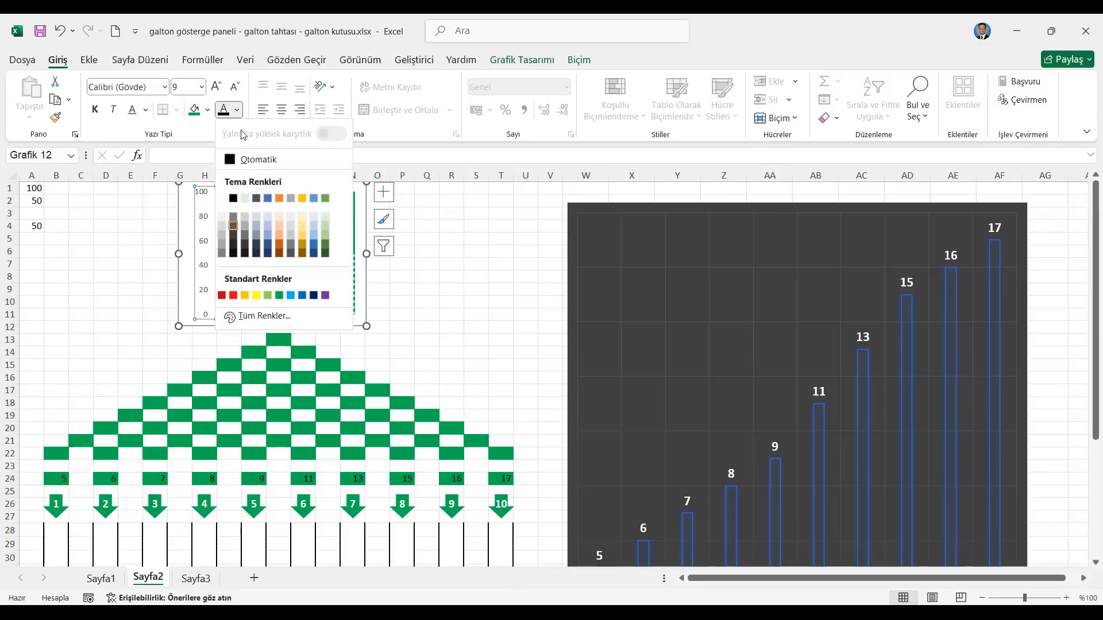
pyautogui.click(223, 199)
pyautogui.moveTo(369, 267); pyautogui.dragTo(360, 267)
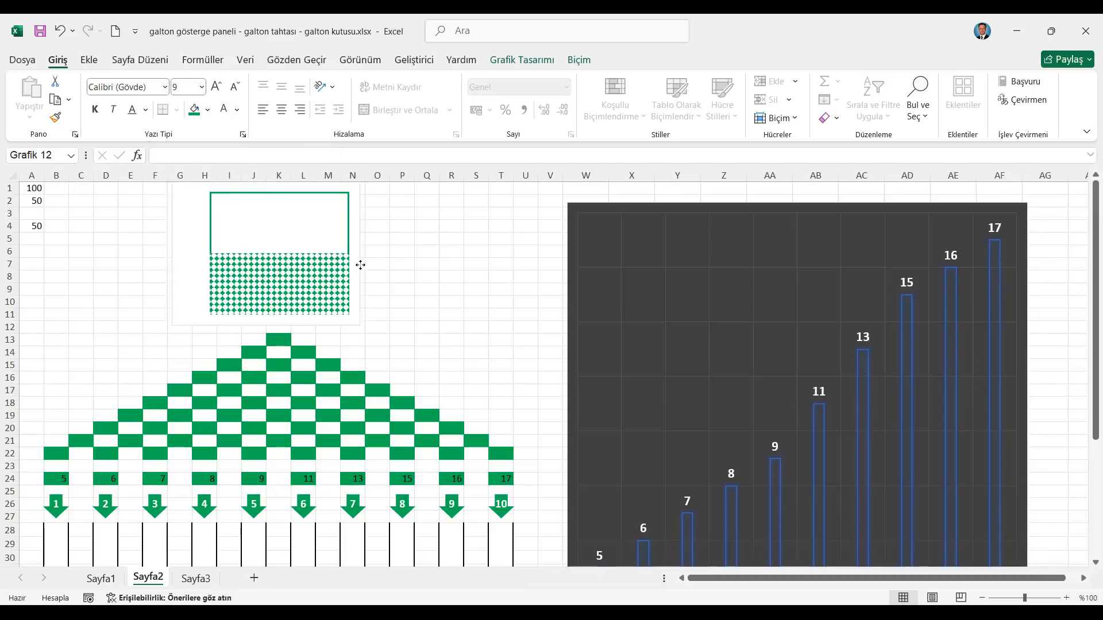
# Set the small chart's area to no fill and no outline
pyautogui.click(580, 61)
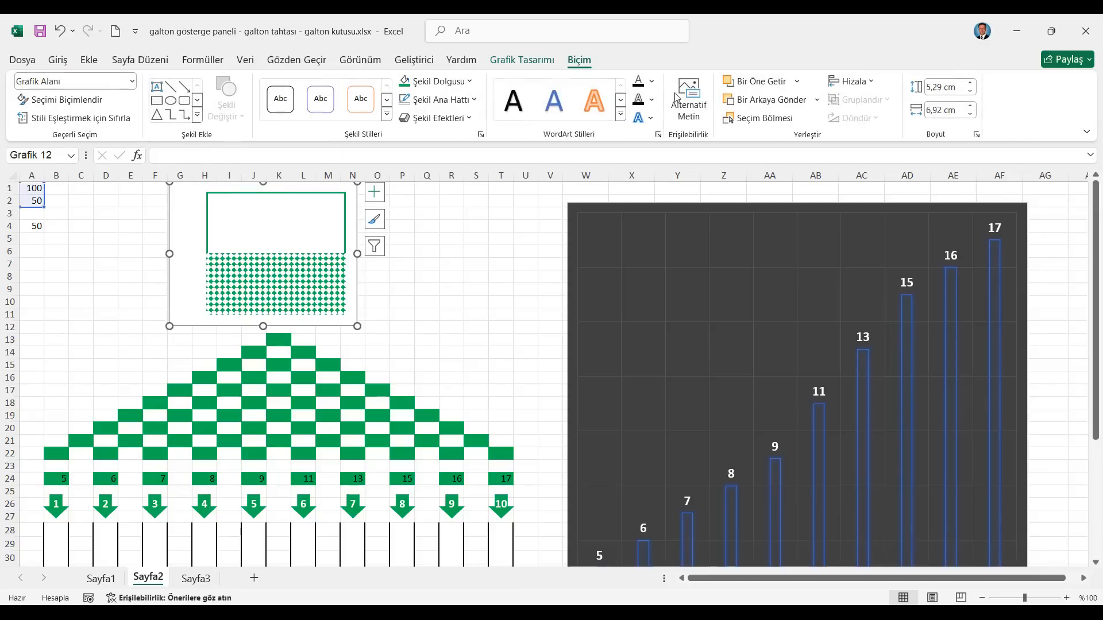
pyautogui.click(452, 87)
pyautogui.click(448, 289)
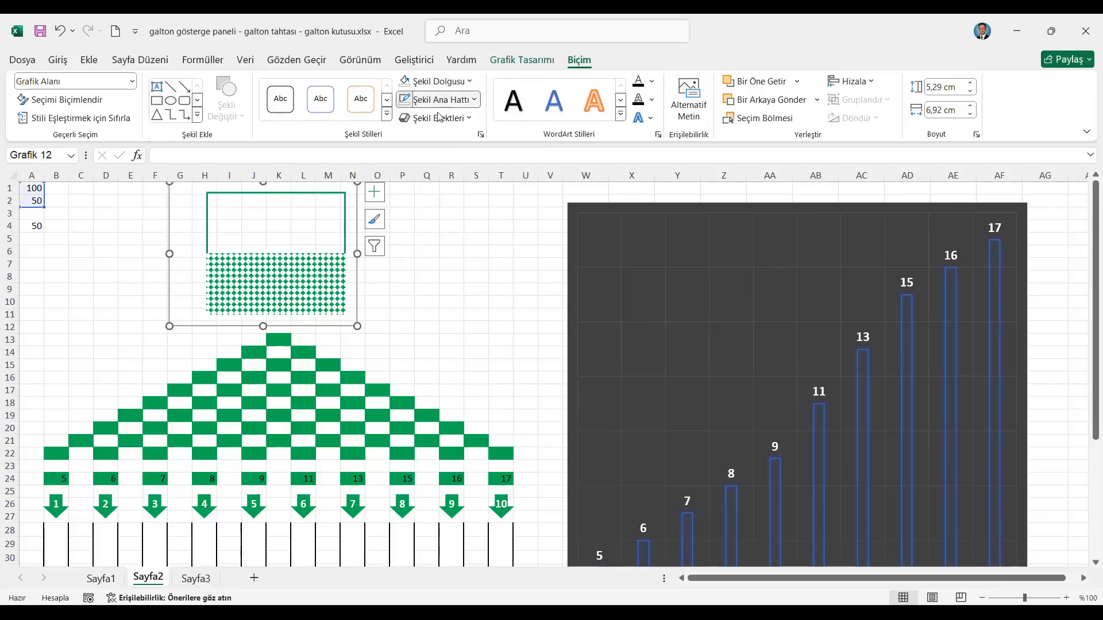
pyautogui.click(441, 308)
pyautogui.click(67, 189)
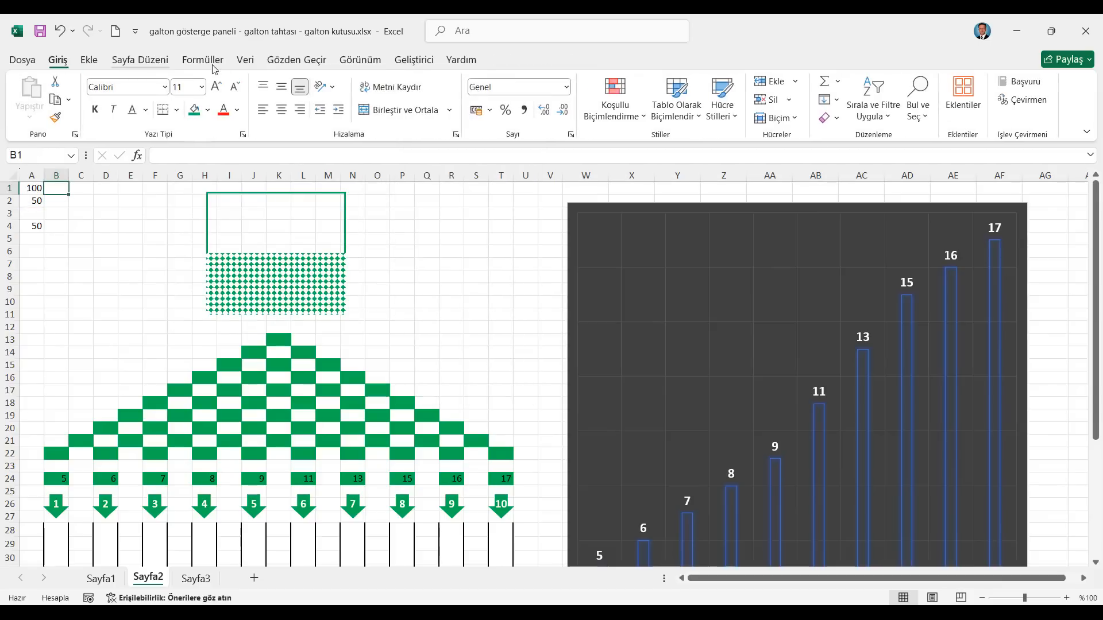
# Hide the gridlines on Sayfa2
pyautogui.click(360, 60)
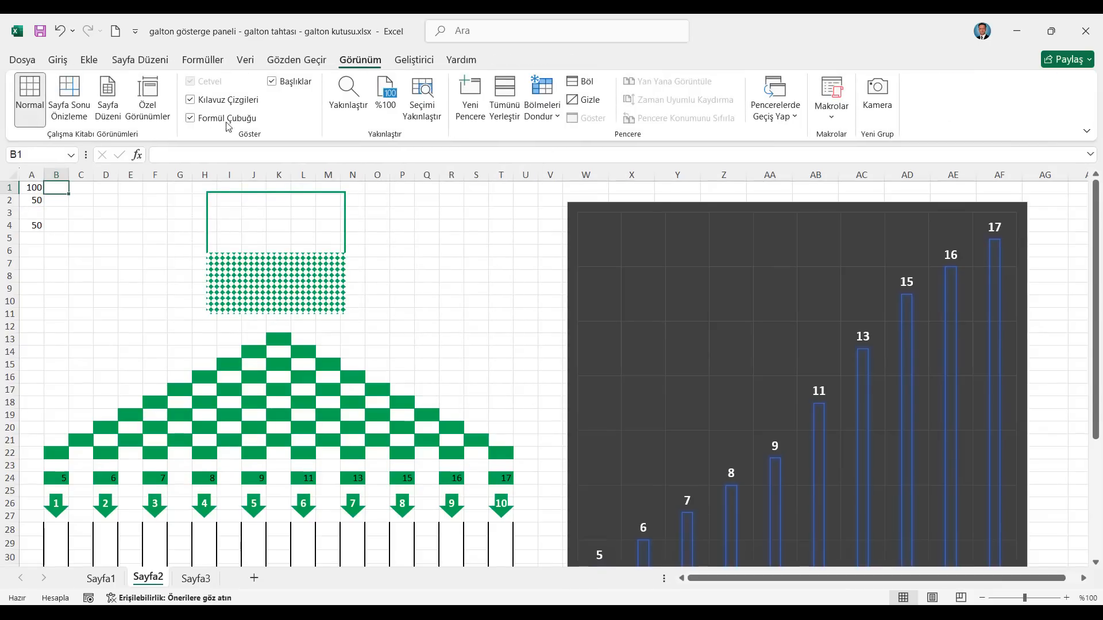
pyautogui.click(191, 100)
pyautogui.click(57, 59)
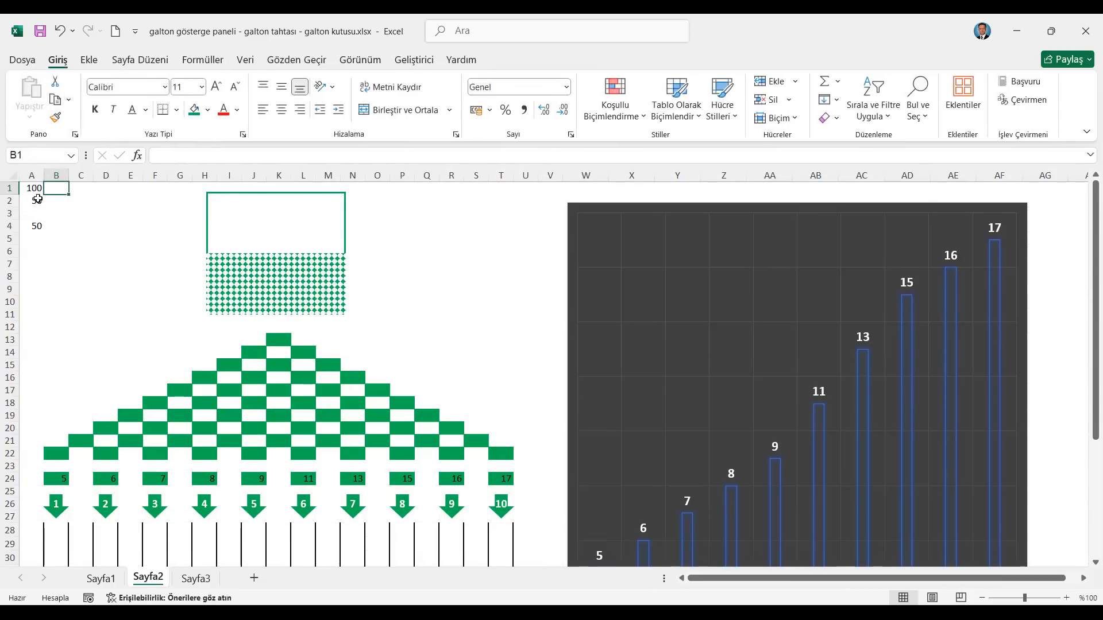
# Enlarge the small chart slightly and move it down so that it ends just above the board's top peg
pyautogui.click(31, 188)
pyautogui.click(348, 255)
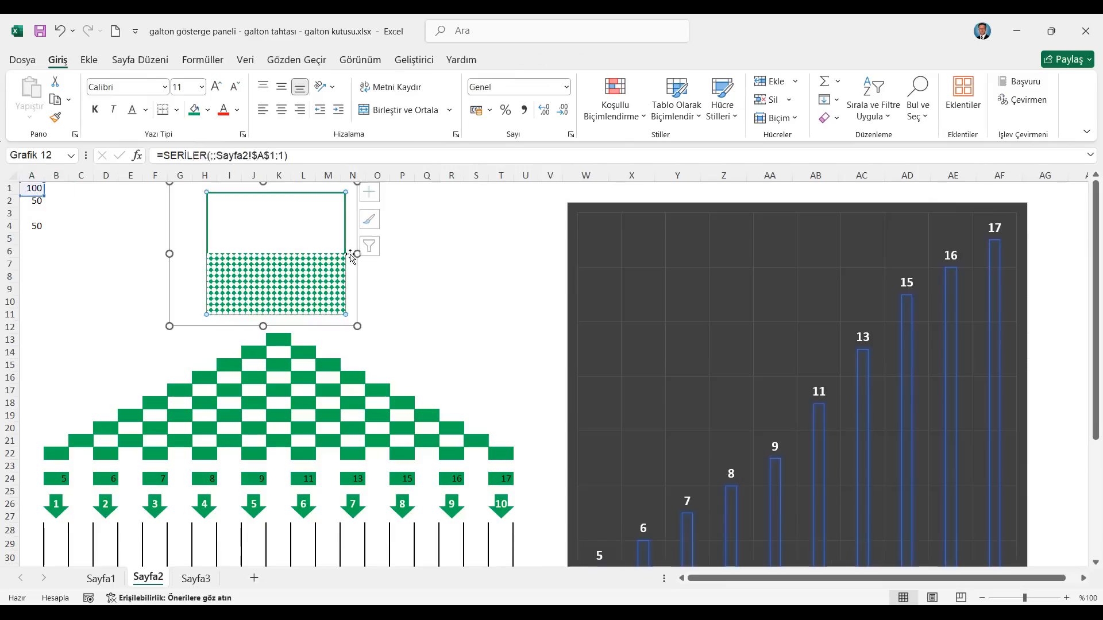
pyautogui.moveTo(361, 330); pyautogui.dragTo(359, 305)
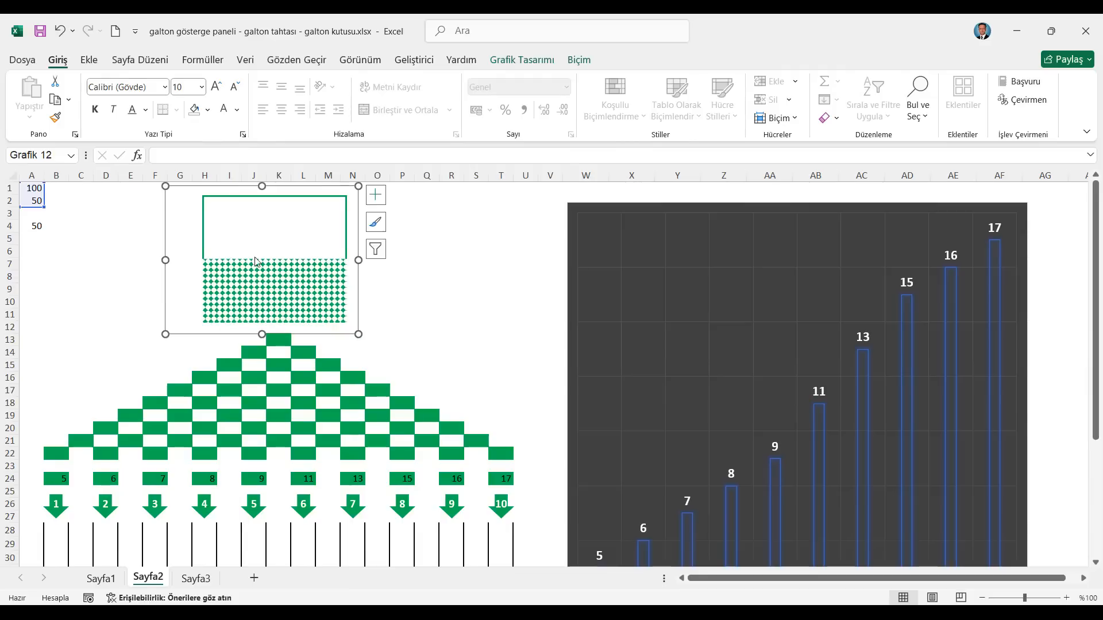
pyautogui.click(34, 189)
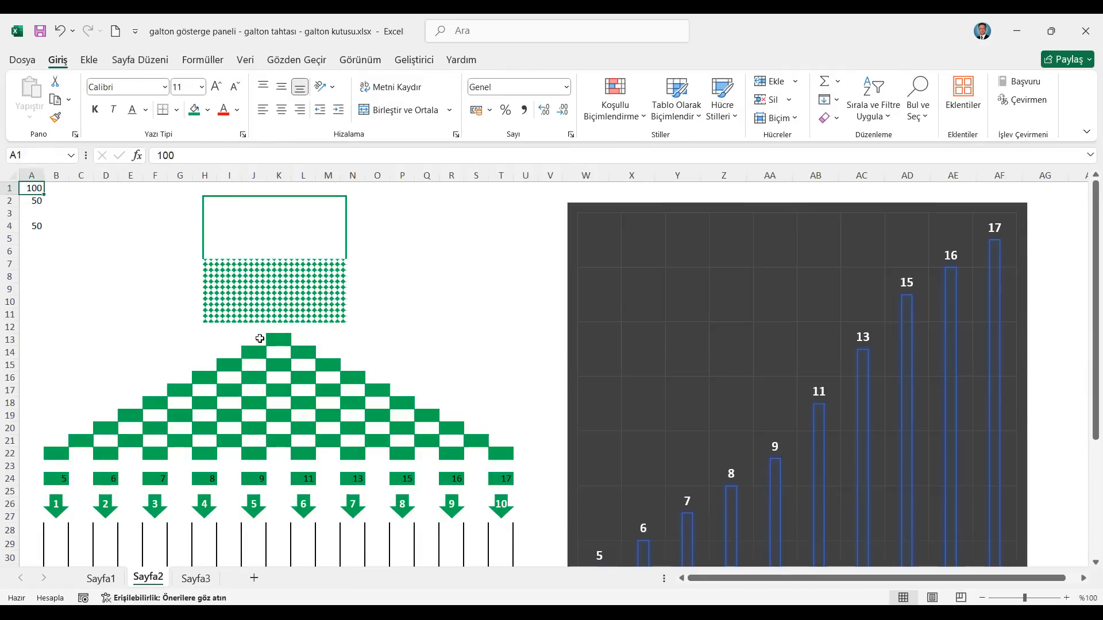
# Enter 1, 0, 1, 0, 1, 1 down cells A13 to A18 beside the board's peg rows
pyautogui.click(31, 341)
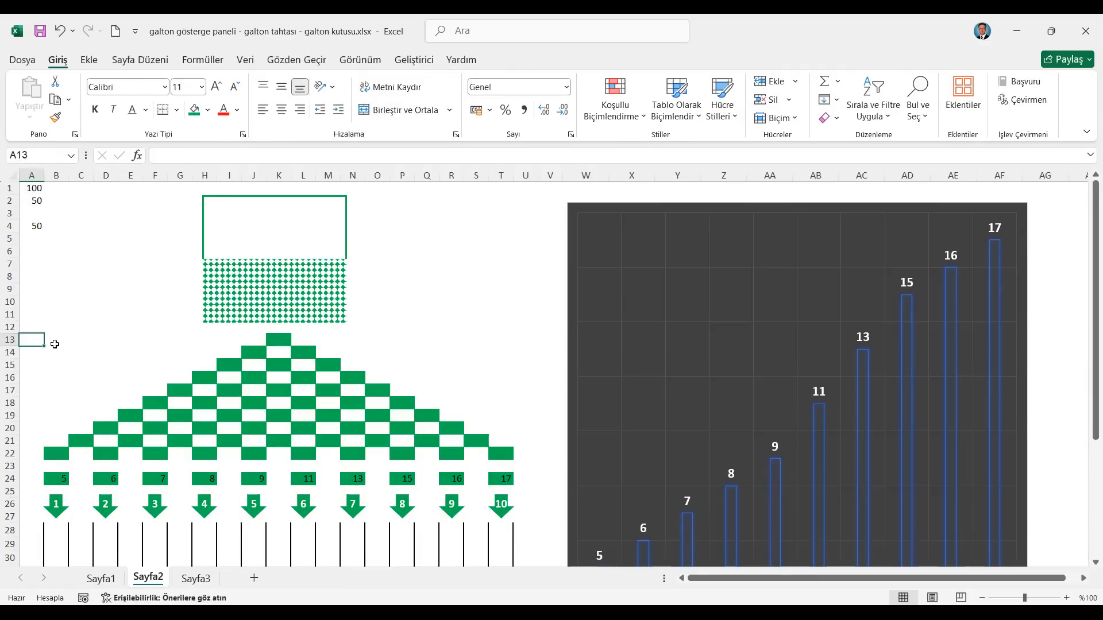
pyautogui.write('1')
pyautogui.press('Return')
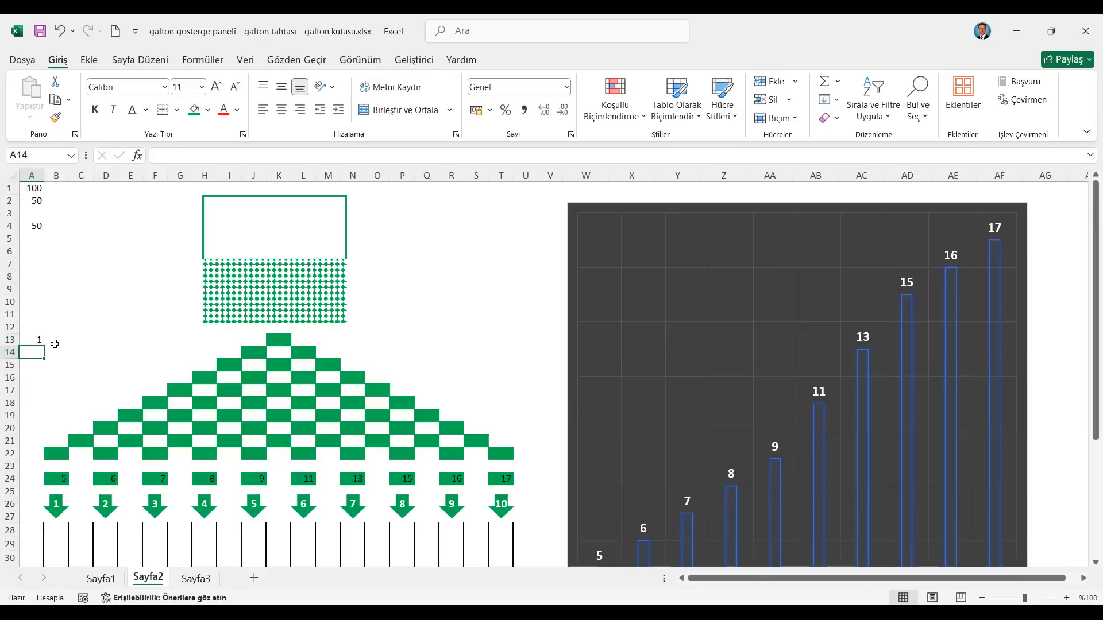
pyautogui.write('0')
pyautogui.press('Return')
pyautogui.press('Return')
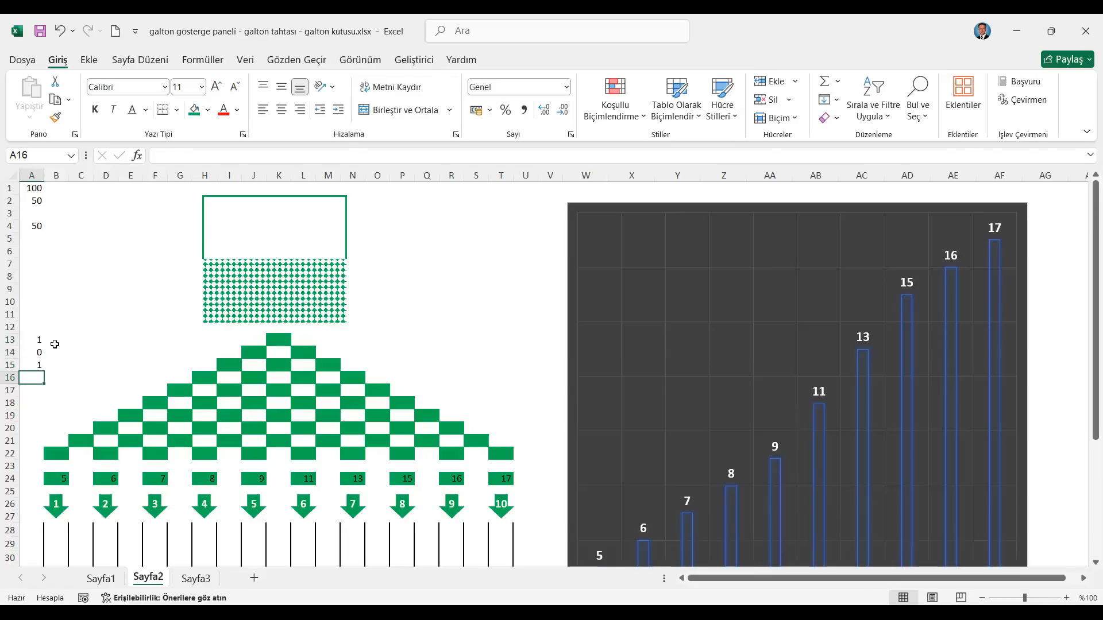
pyautogui.write('0')
pyautogui.press('Return')
pyautogui.write('1')
pyautogui.press('Return')
pyautogui.write('1')
pyautogui.press('Return')
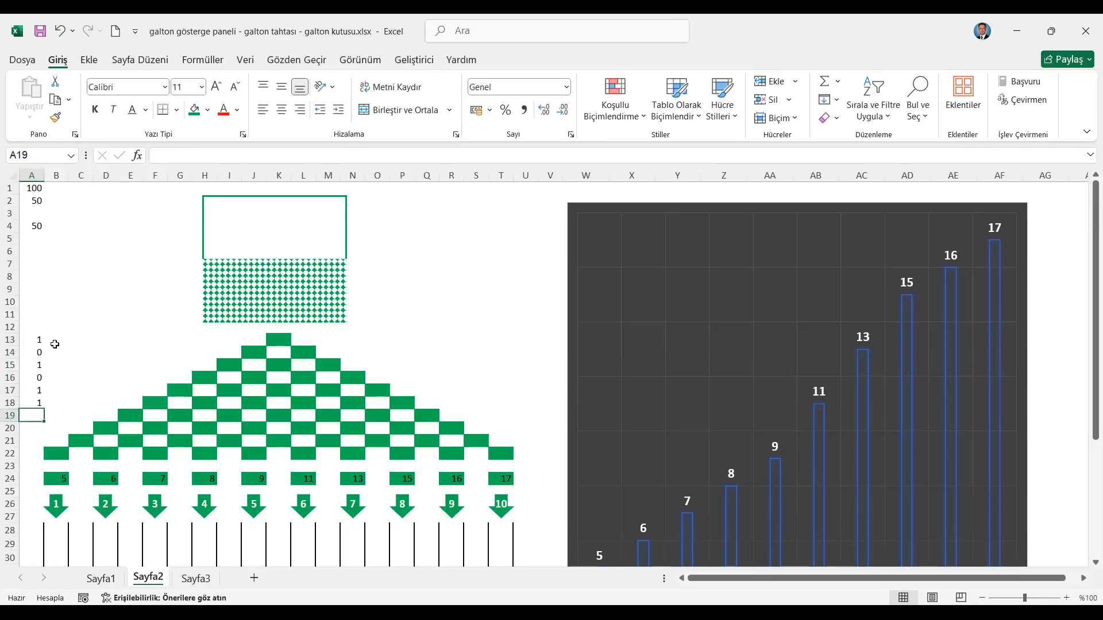
pyautogui.press('Down')
pyautogui.press('Down')
pyautogui.press('Down')
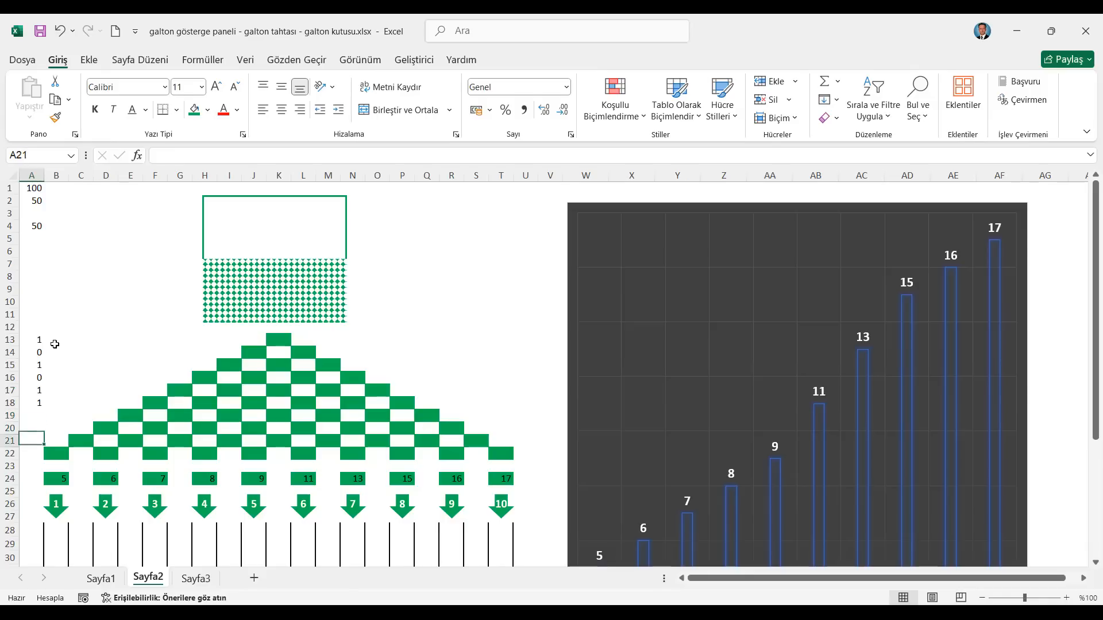
# Complete the path values beside the lower peg rows with 0 in A19, A20 and A21 and 1 in A22
pyautogui.write('1')
pyautogui.press('Up')
pyautogui.write('0')
pyautogui.press('Up')
pyautogui.write('0')
pyautogui.press('Up')
pyautogui.press('Up')
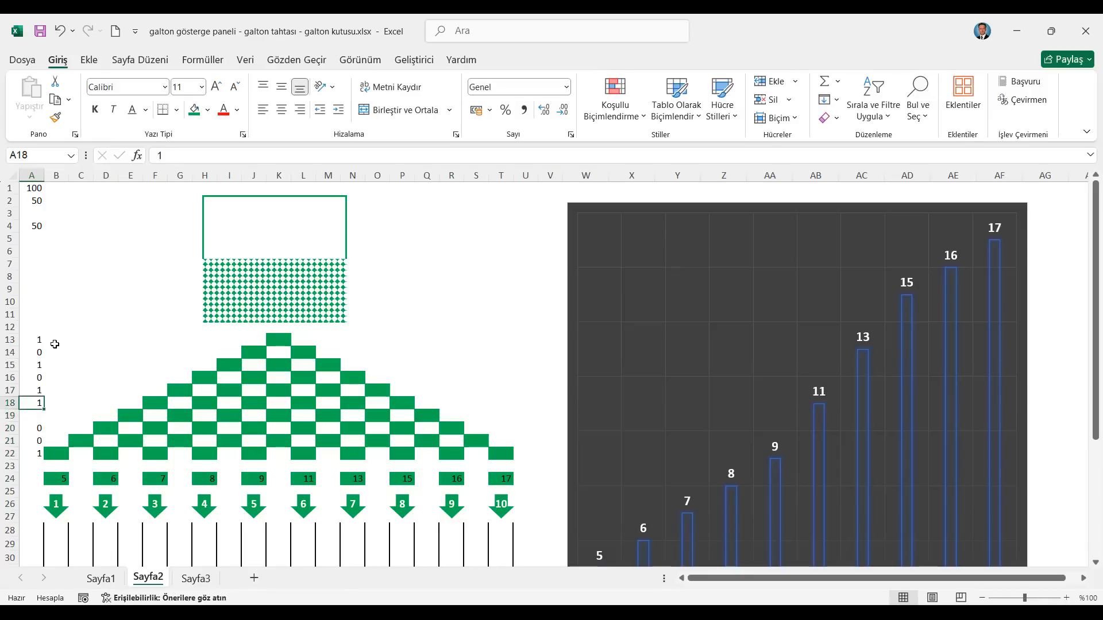
pyautogui.press('Down')
pyautogui.write('0')
pyautogui.press('Up')
# Link the board's top peg in K13 to the path value in A13
pyautogui.click(282, 339)
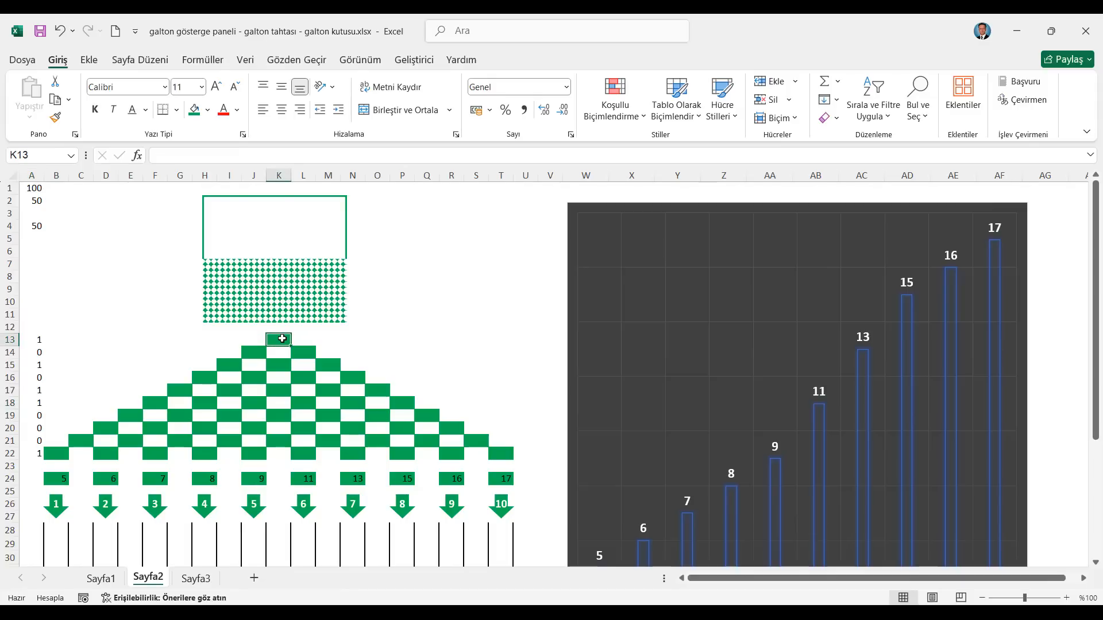
pyautogui.write('=')
pyautogui.press('Left')
pyautogui.press('Left')
pyautogui.press('Left')
pyautogui.press('Left')
pyautogui.press('Left')
pyautogui.press('Left')
pyautogui.press('Left')
pyautogui.press('Left')
pyautogui.press('Left')
pyautogui.press('Left')
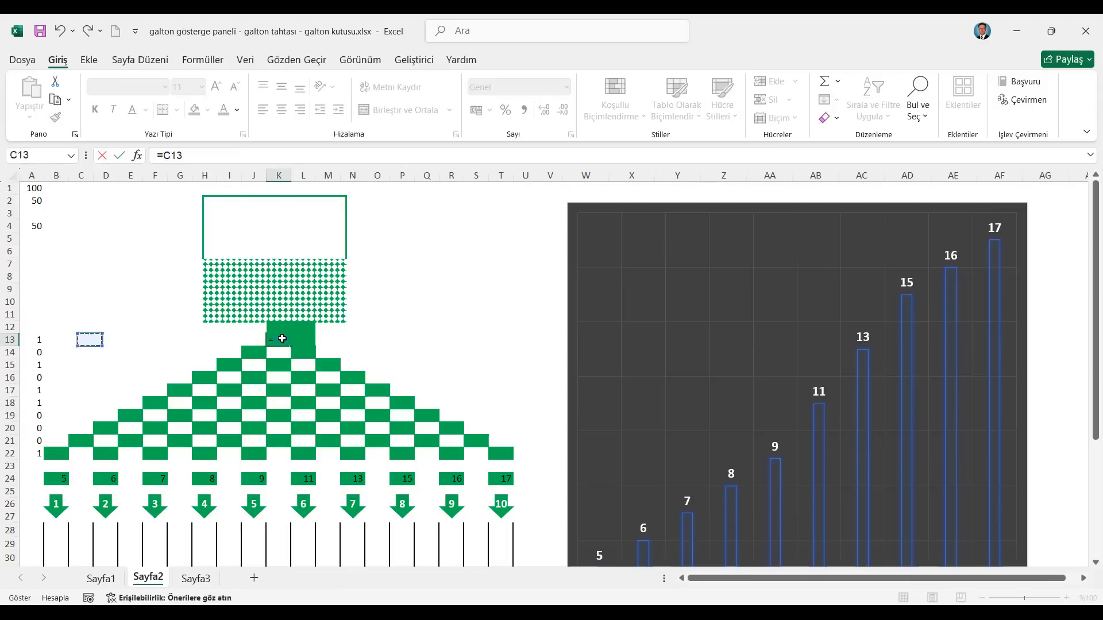
pyautogui.press('Return')
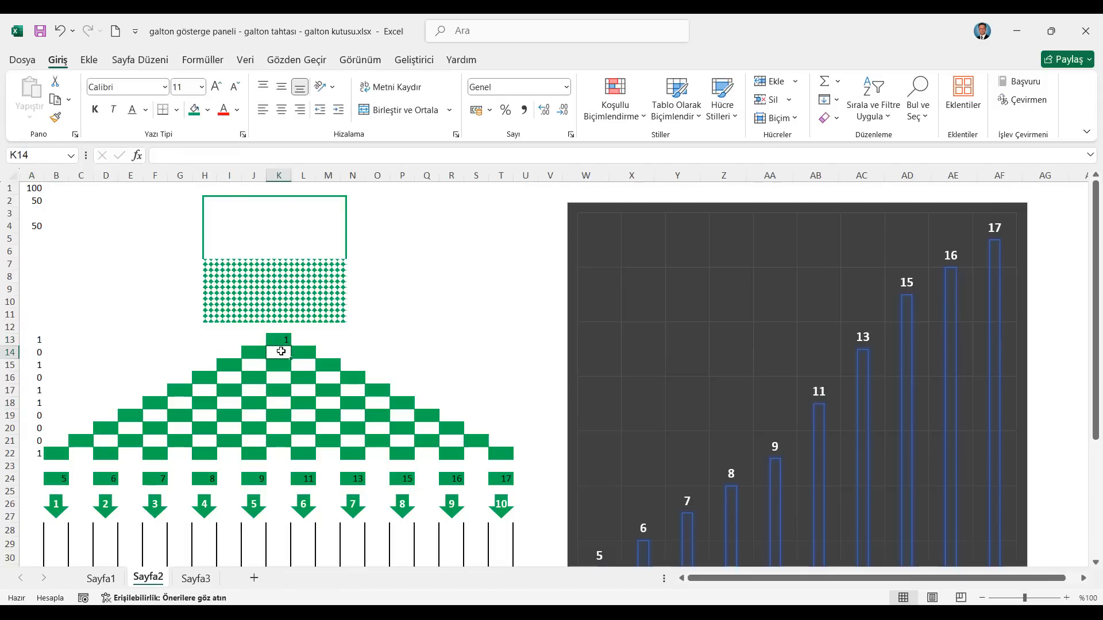
# Enter =EĞER(K13=0;A14;"") in J14, the second row's left peg
pyautogui.click(259, 354)
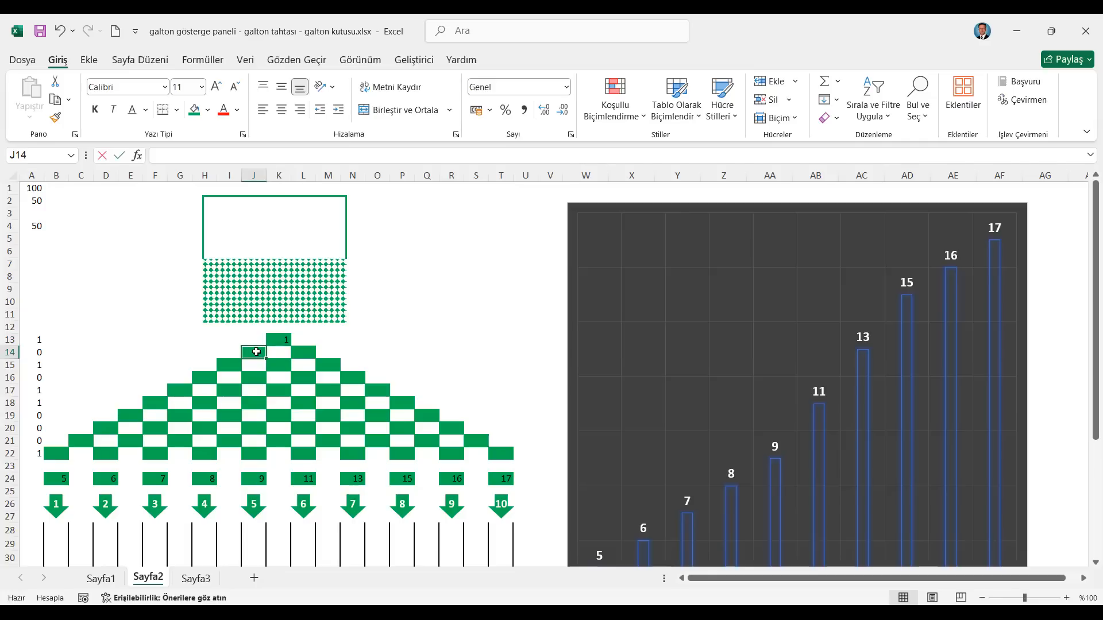
pyautogui.write('=EĞER(')
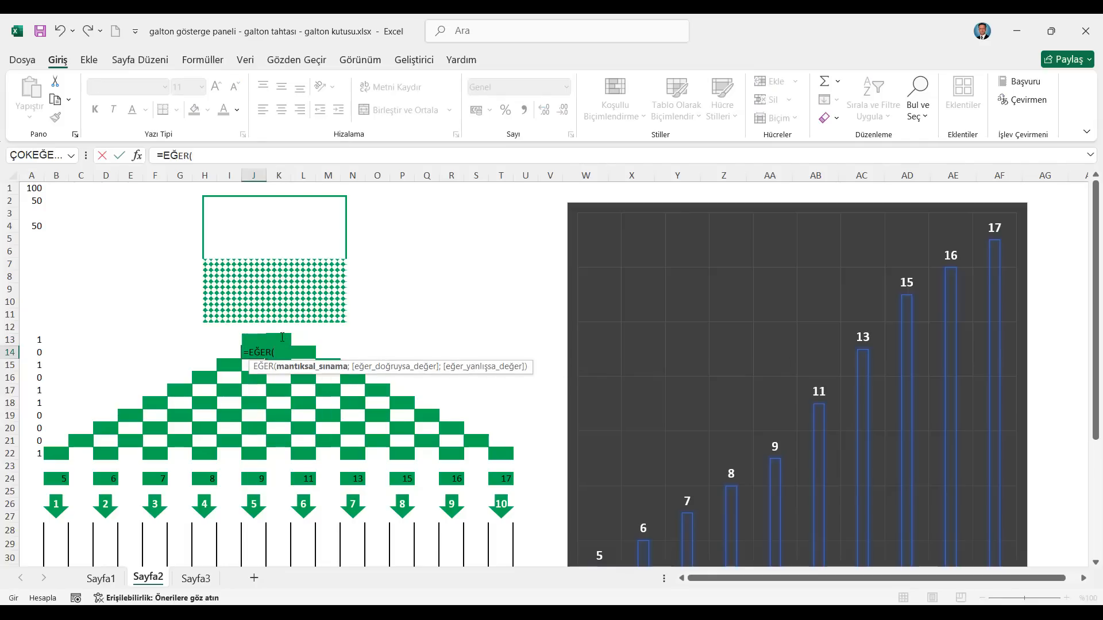
pyautogui.press('Return')
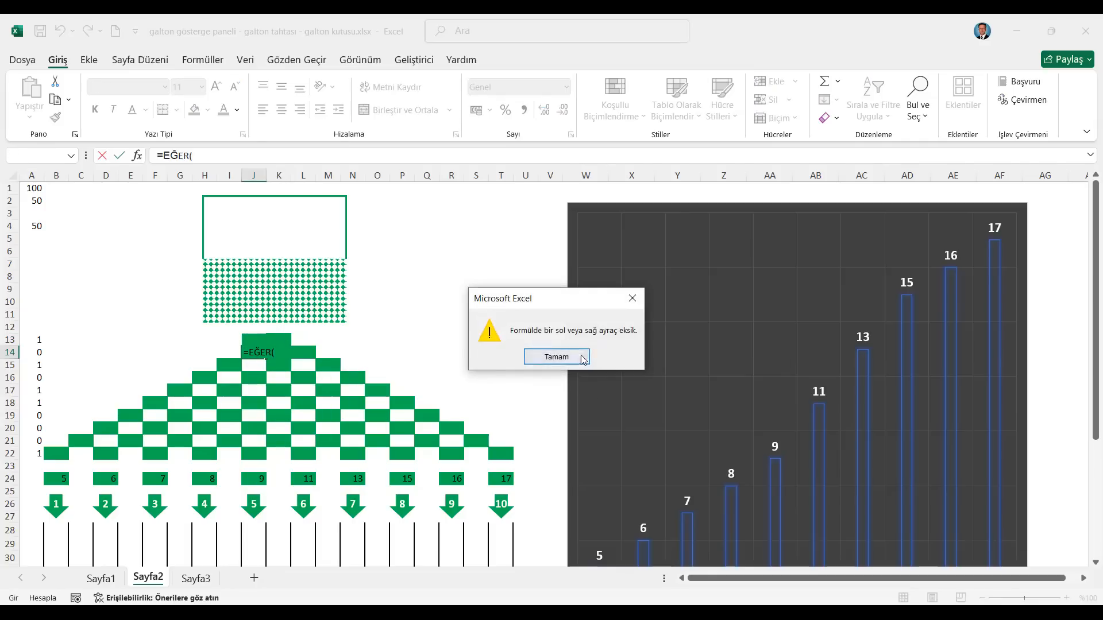
pyautogui.click(556, 357)
pyautogui.click(285, 380)
pyautogui.press('Up')
pyautogui.press('Up')
pyautogui.press('Up')
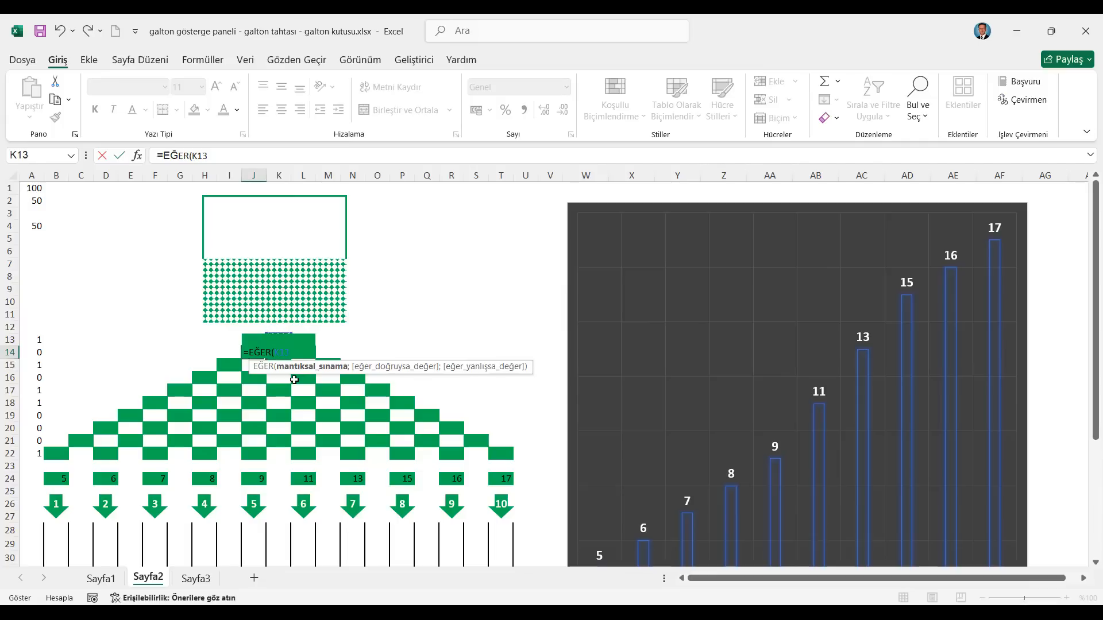
pyautogui.write('=0;')
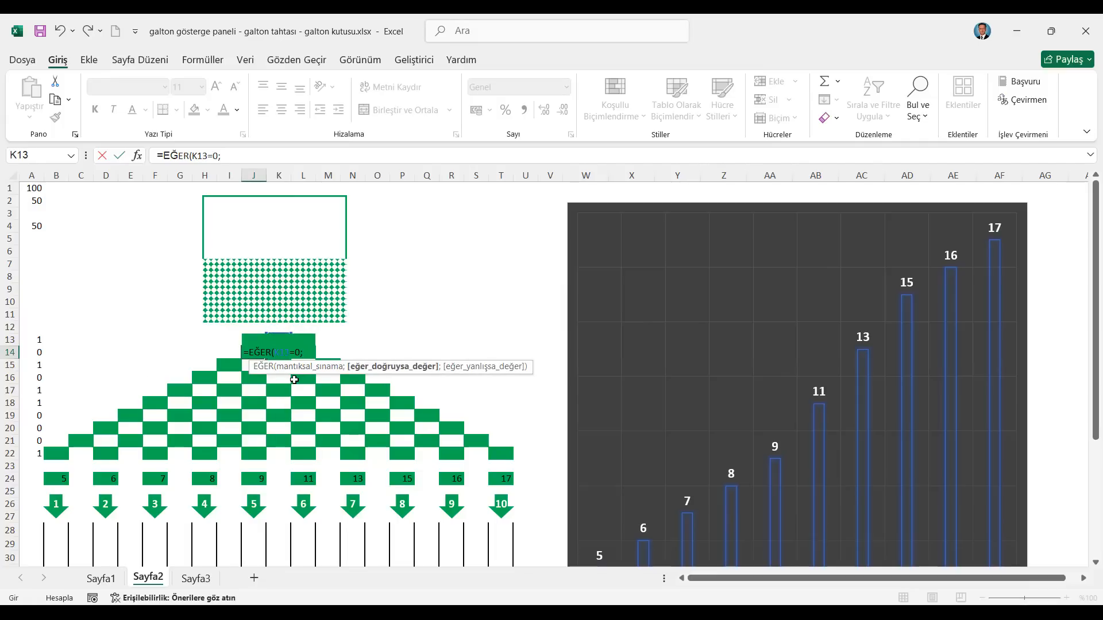
pyautogui.click(33, 354)
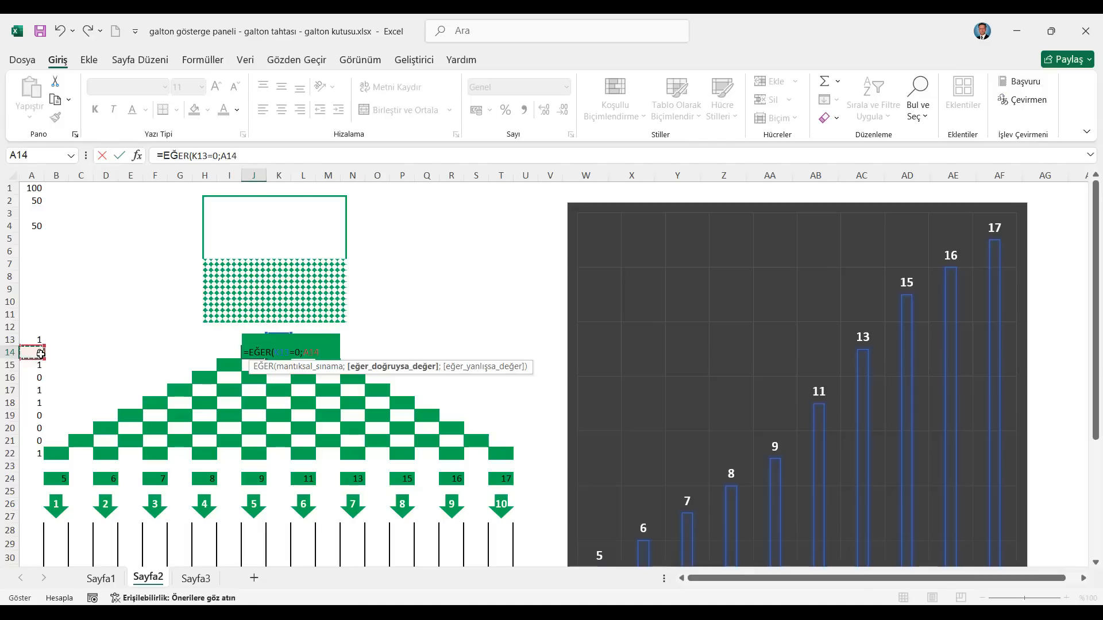
pyautogui.write(';')
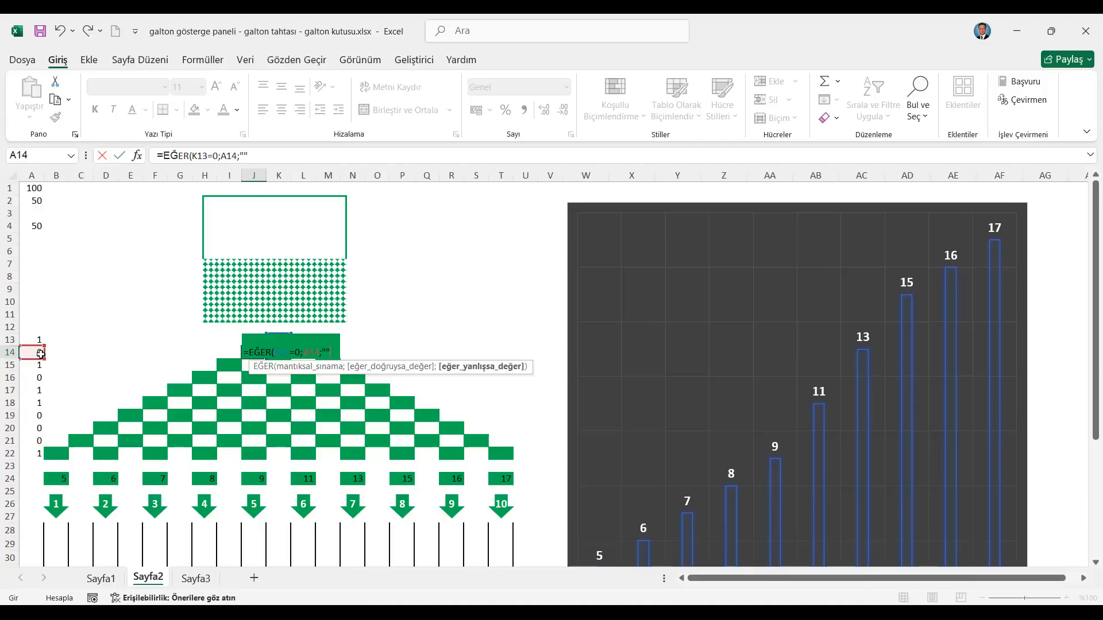
pyautogui.press('Return')
pyautogui.press('Up')
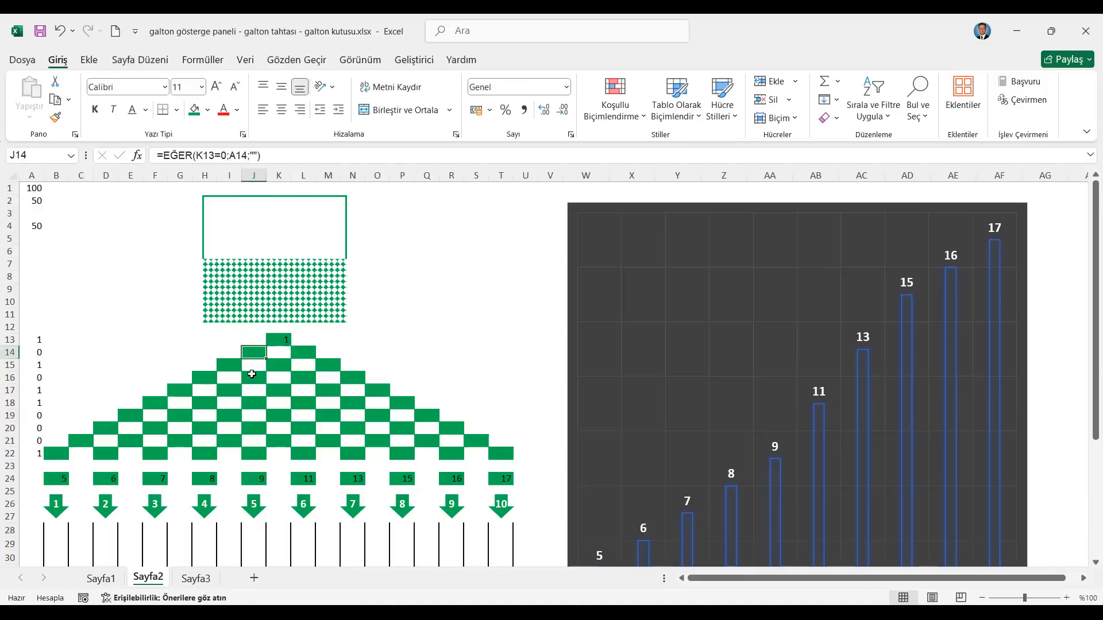
# Reuse the J14 formula text in L14, the second row's right peg, with the condition changed to K13=1
pyautogui.moveTo(162, 156); pyautogui.dragTo(312, 149)
pyautogui.hotkey('ctrl', 'c')
pyautogui.press('Escape')
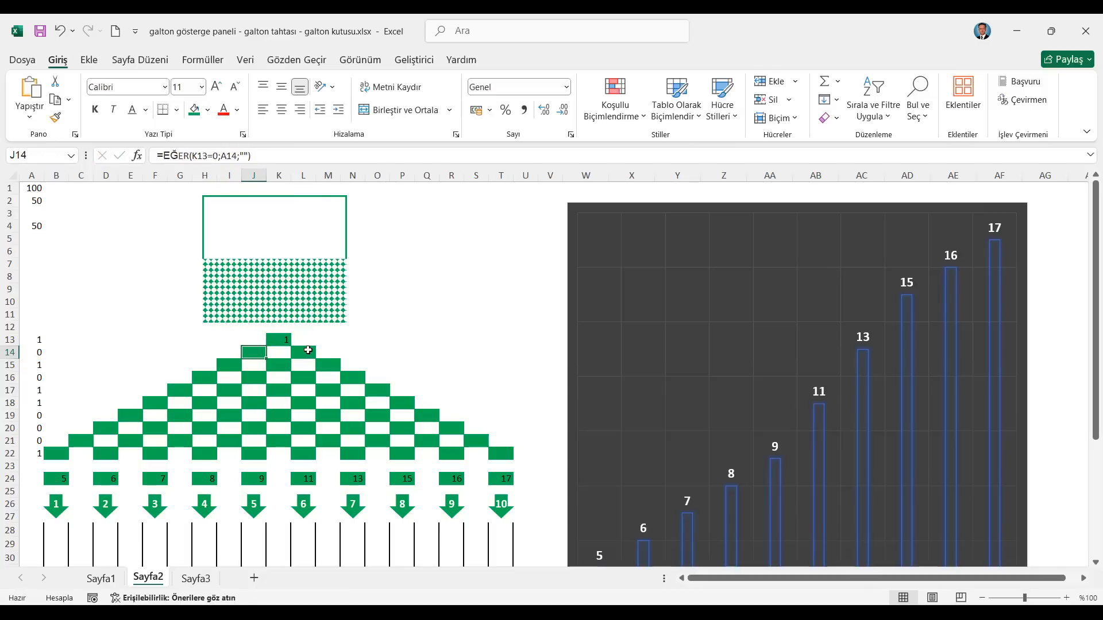
pyautogui.press('Right')
pyautogui.press('Right')
pyautogui.hotkey('ctrl', 'v')
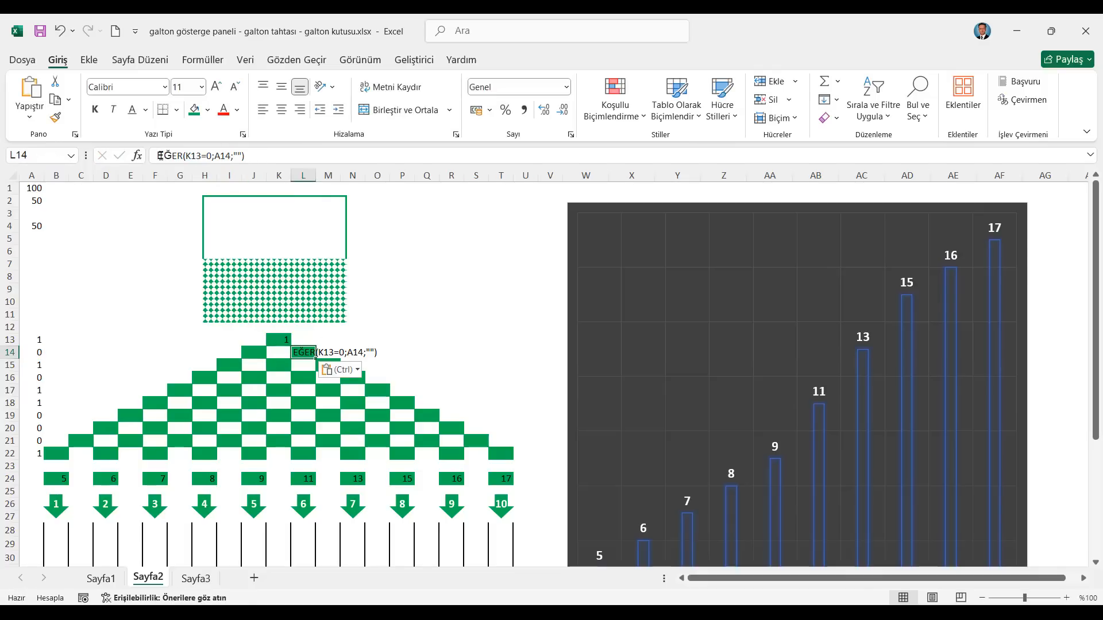
pyautogui.click(182, 155)
pyautogui.press('Home')
pyautogui.write('=')
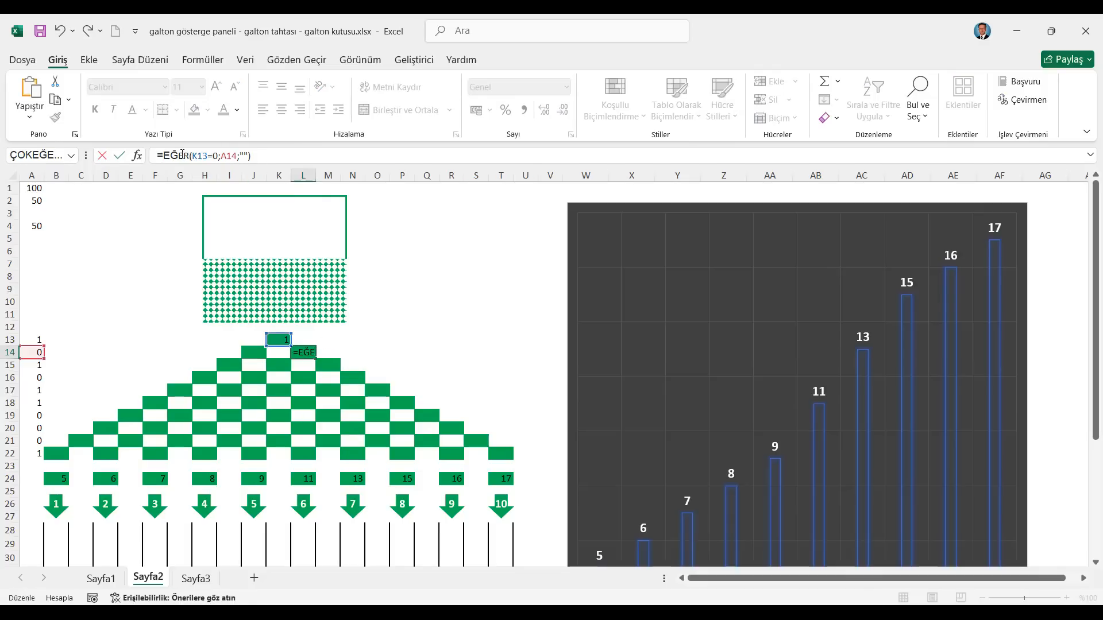
pyautogui.click(219, 155)
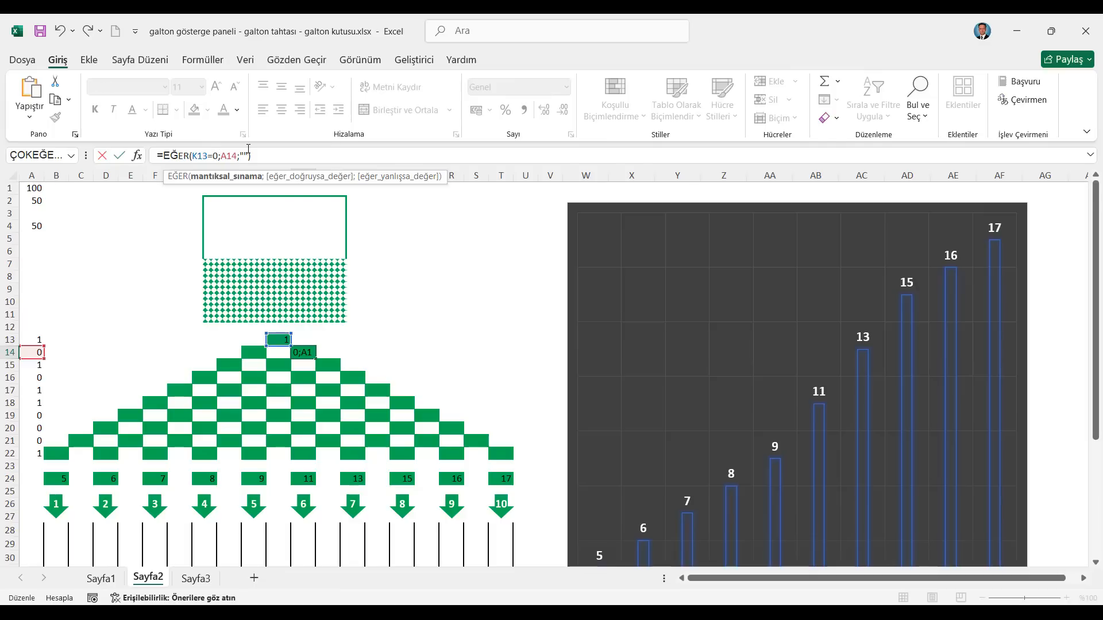
pyautogui.press('BackSpace')
pyautogui.write('1')
pyautogui.press('Return')
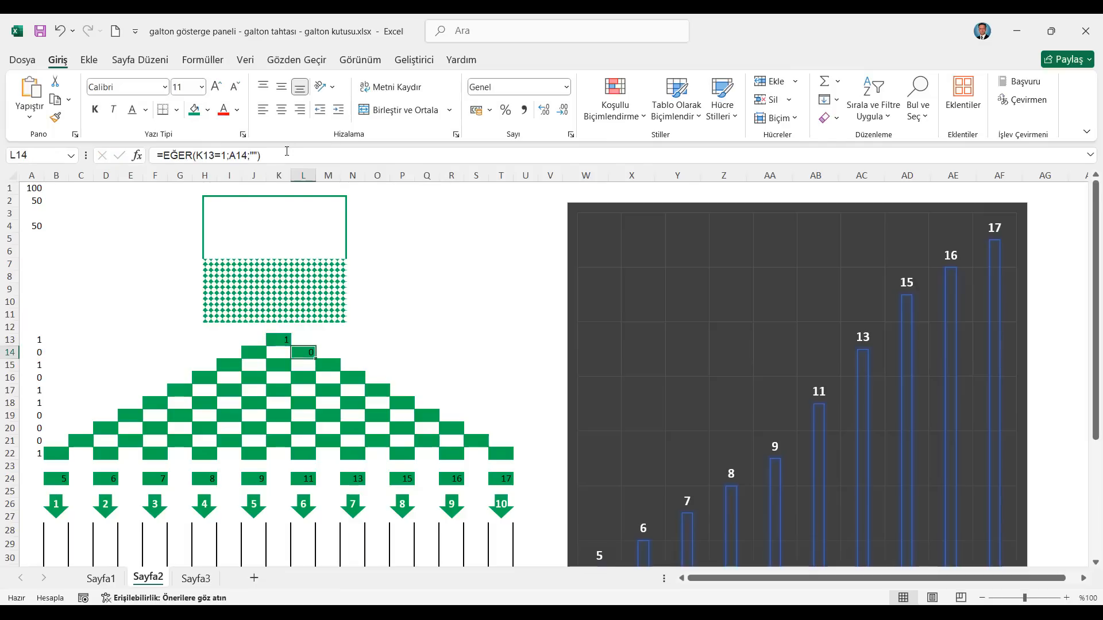
pyautogui.click(286, 151)
# Copy the J14 formula diagonally down the pegs of the board's left edge, from I15 to B22
pyautogui.click(258, 356)
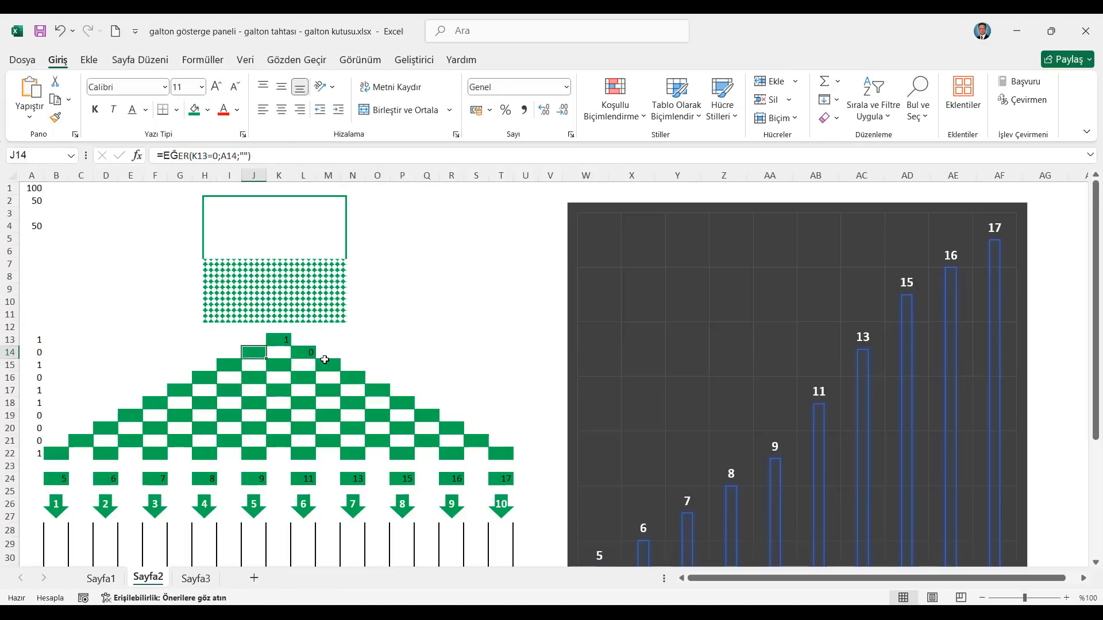
pyautogui.hotkey('ctrl', 'c')
pyautogui.press('Down')
pyautogui.press('Left')
pyautogui.hotkey('ctrl', 'v')
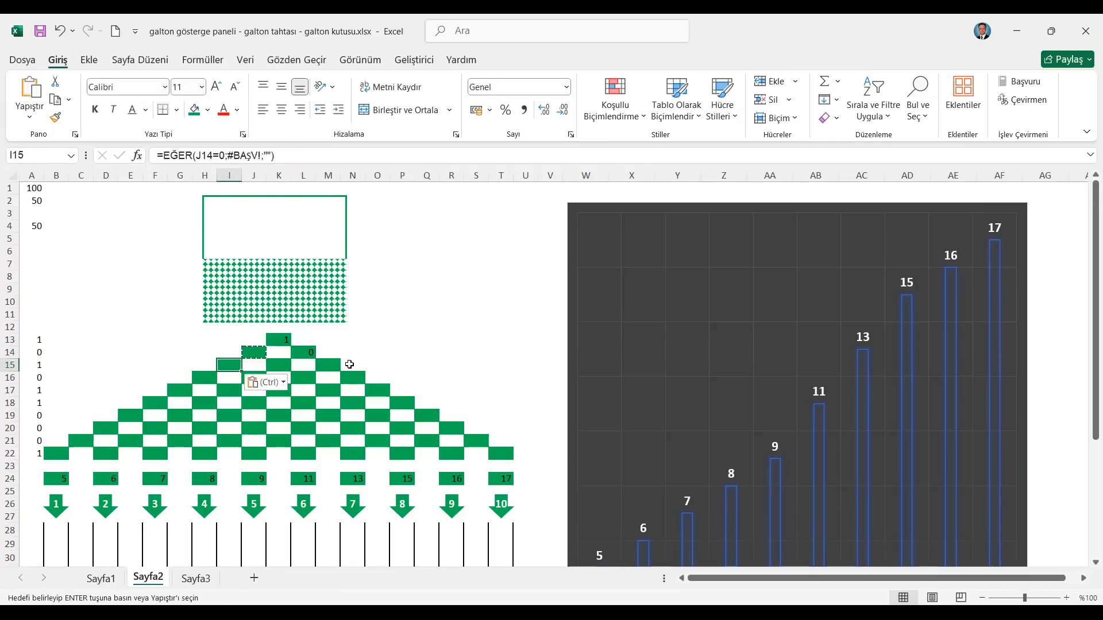
pyautogui.press('Down')
pyautogui.press('Left')
pyautogui.hotkey('ctrl', 'v')
pyautogui.press('Down')
pyautogui.press('Left')
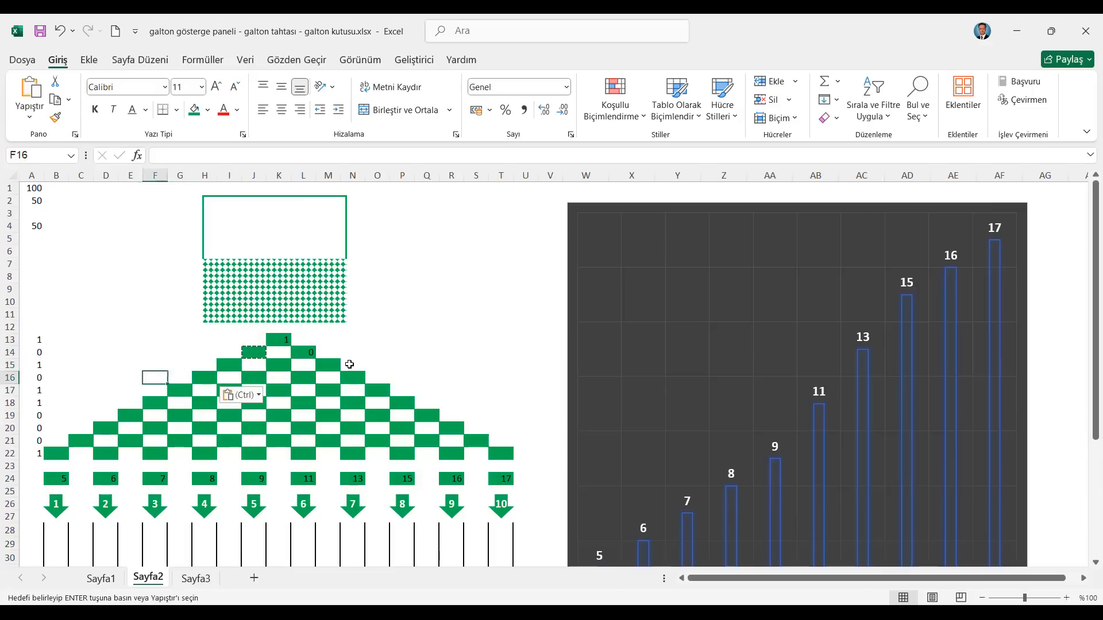
pyautogui.hotkey('ctrl', 'v')
pyautogui.press('Down')
pyautogui.press('Left')
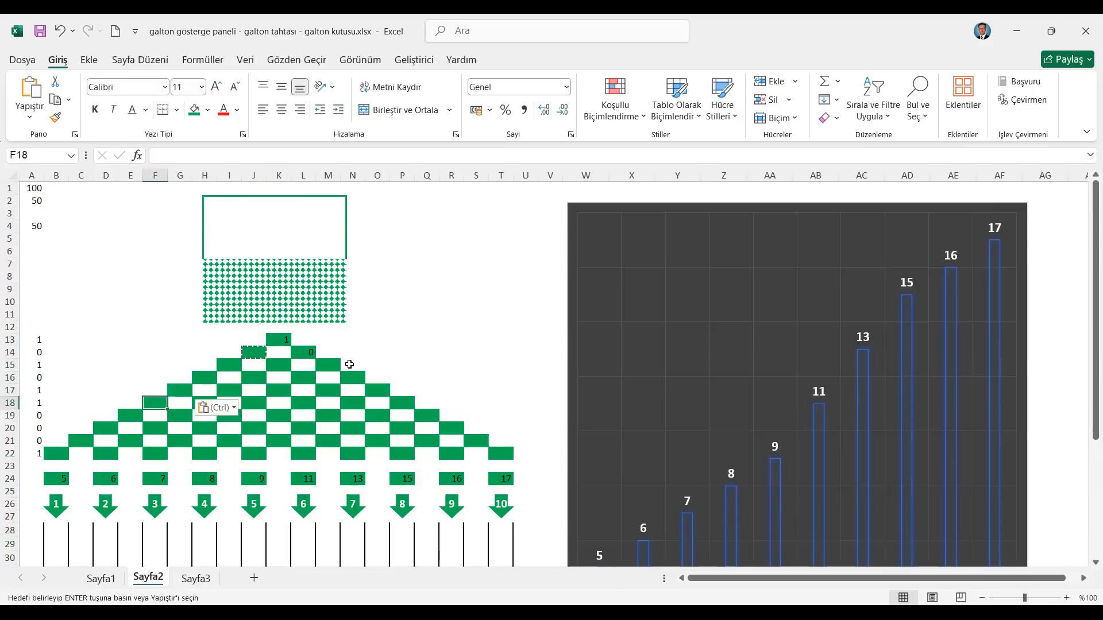
pyautogui.hotkey('ctrl', 'v')
pyautogui.press('Left')
pyautogui.press('Left')
pyautogui.press('Down')
pyautogui.press('Right')
pyautogui.hotkey('ctrl', 'v')
pyautogui.press('Left')
pyautogui.press('Down')
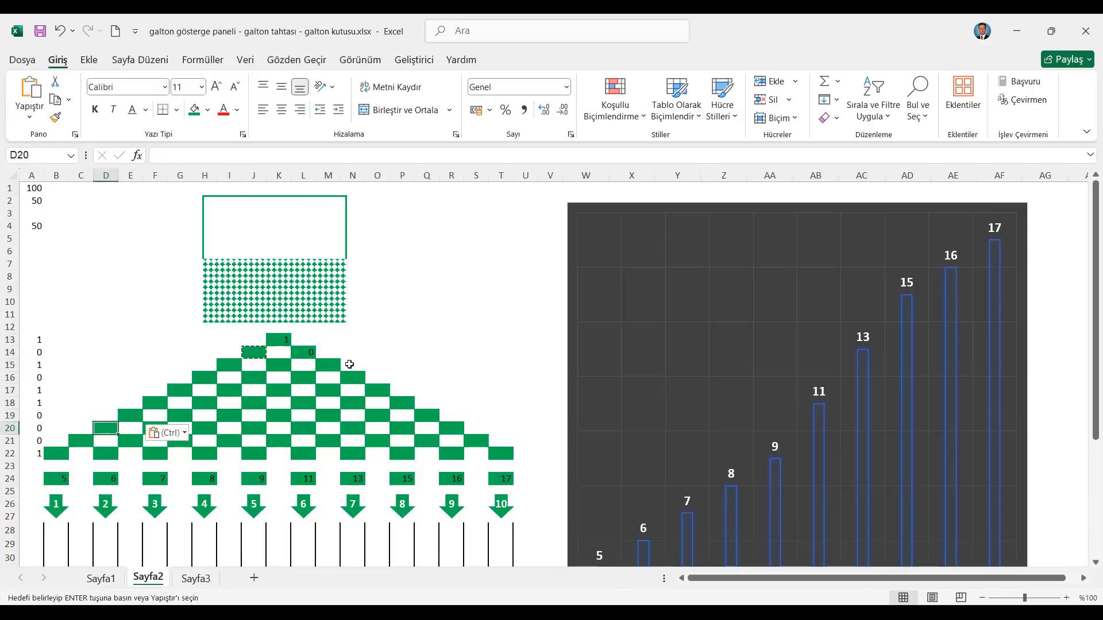
pyautogui.hotkey('ctrl', 'v')
pyautogui.press('Down')
pyautogui.press('Left')
pyautogui.hotkey('ctrl', 'v')
pyautogui.press('Down')
pyautogui.press('Left')
pyautogui.hotkey('ctrl', 'v')
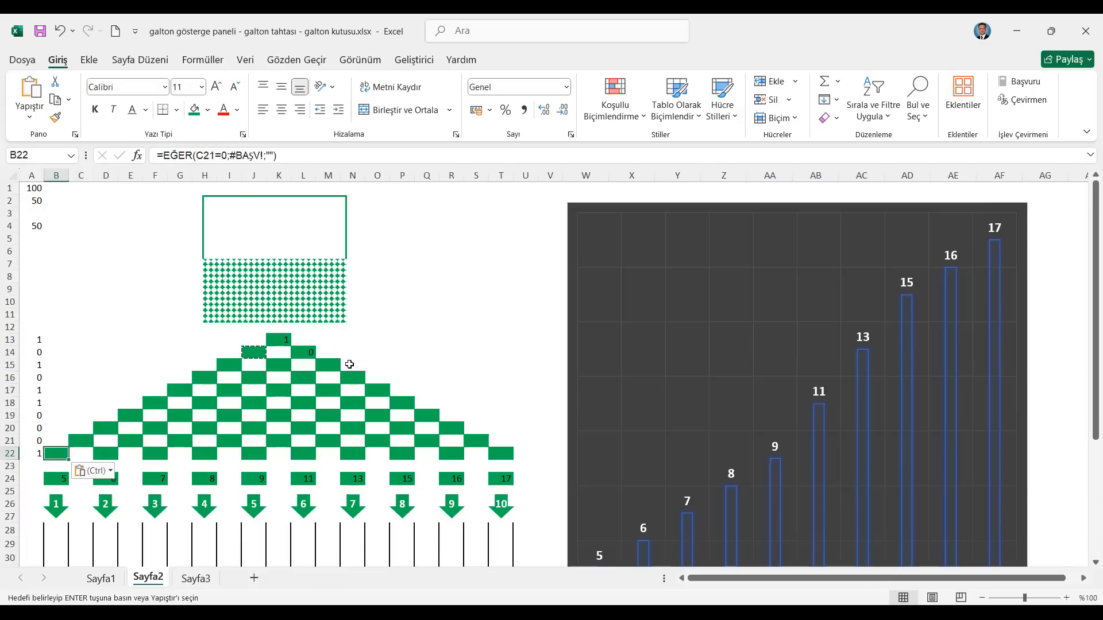
# Copy the L14 formula diagonally down the pegs of the board's right edge, from M15 to T22
pyautogui.click(312, 350)
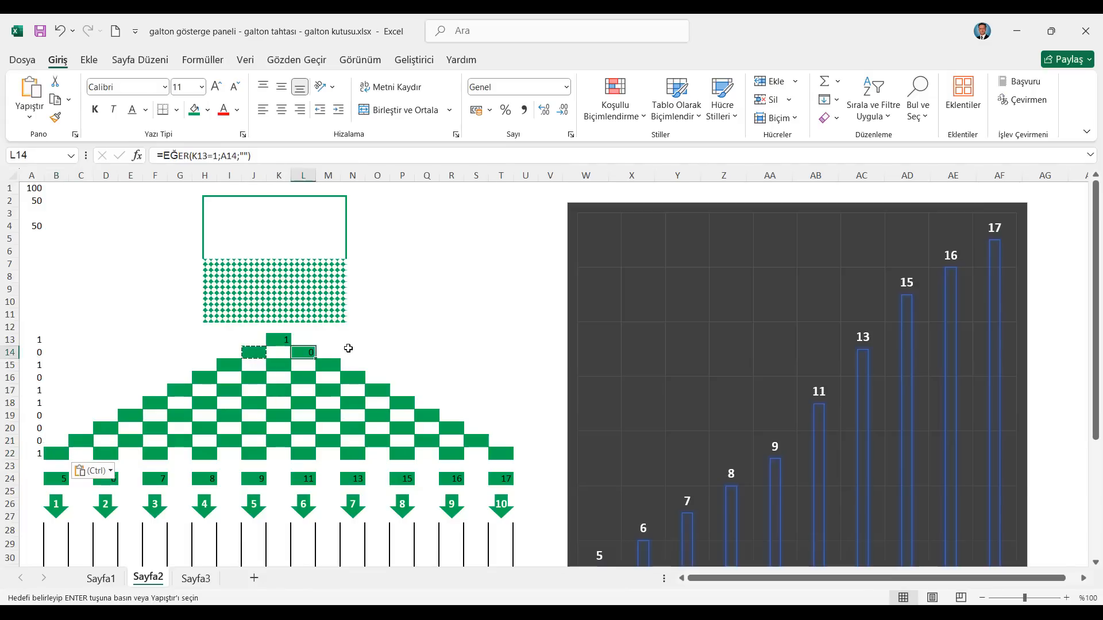
pyautogui.hotkey('ctrl', 'c')
pyautogui.press('Down')
pyautogui.press('Right')
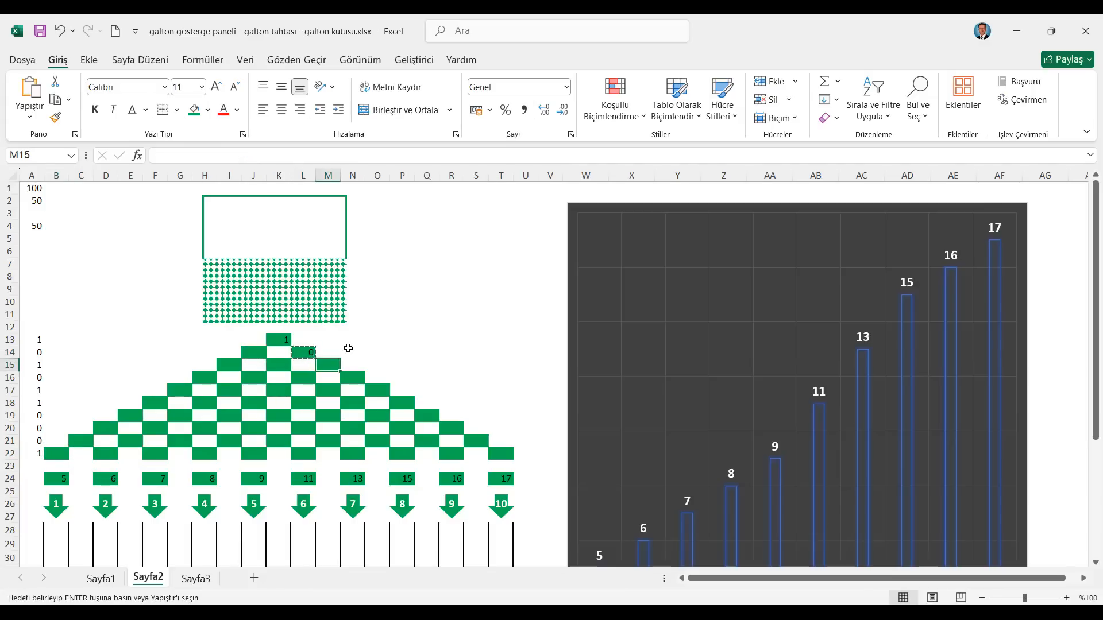
pyautogui.hotkey('ctrl', 'v')
pyautogui.press('Right')
pyautogui.press('Down')
pyautogui.hotkey('ctrl', 'v')
pyautogui.press('Right')
pyautogui.press('Down')
pyautogui.hotkey('ctrl', 'v')
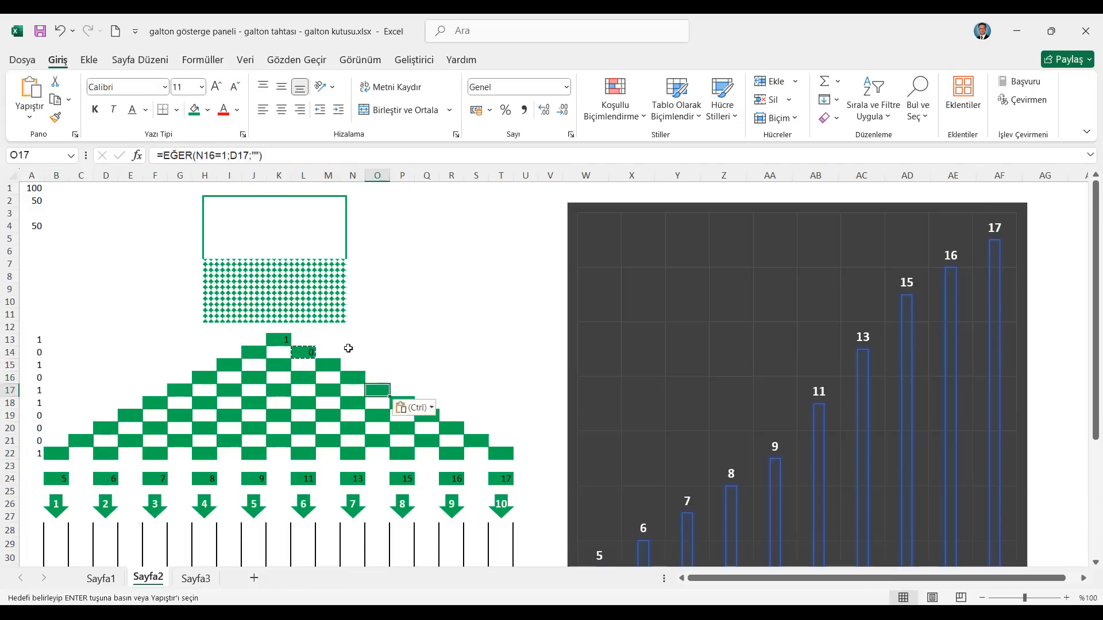
pyautogui.press('Right')
pyautogui.press('Down')
pyautogui.hotkey('ctrl', 'v')
pyautogui.press('Right')
pyautogui.press('Down')
pyautogui.hotkey('ctrl', 'v')
pyautogui.press('Right')
pyautogui.press('Down')
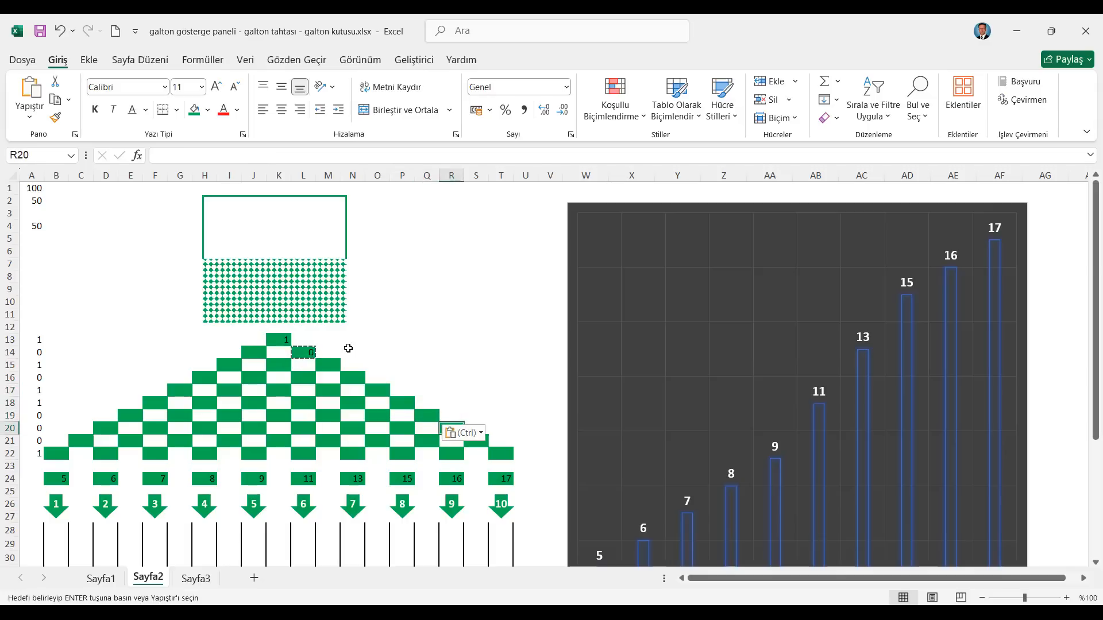
pyautogui.hotkey('ctrl', 'v')
pyautogui.press('Right')
pyautogui.press('Down')
pyautogui.hotkey('ctrl', 'v')
pyautogui.press('Right')
pyautogui.hotkey('ctrl', 'v')
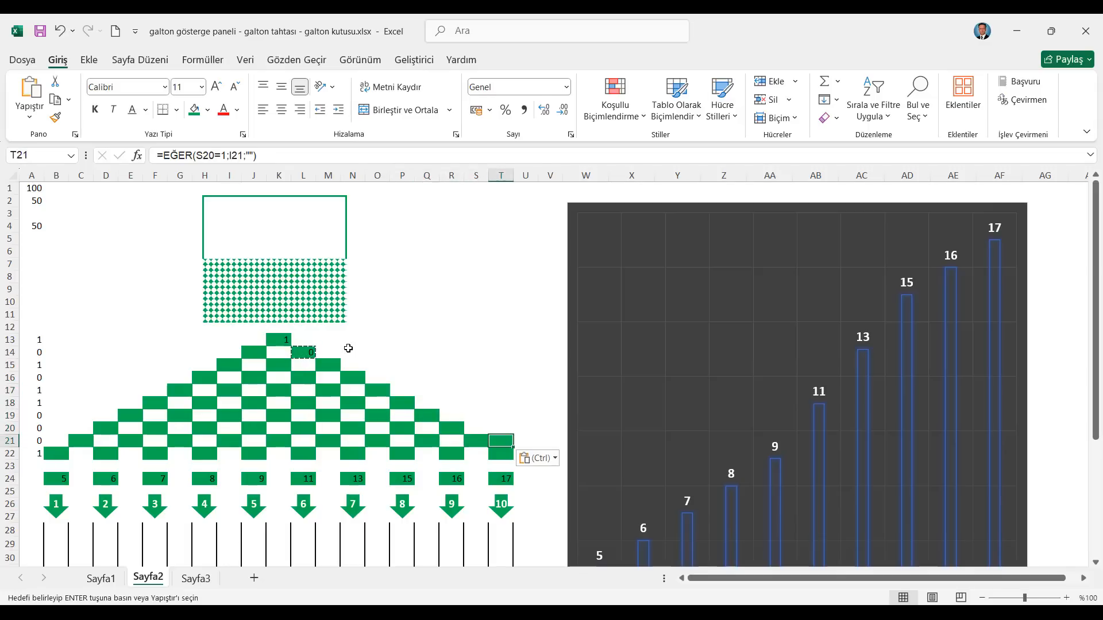
pyautogui.press('Down')
pyautogui.hotkey('ctrl', 'v')
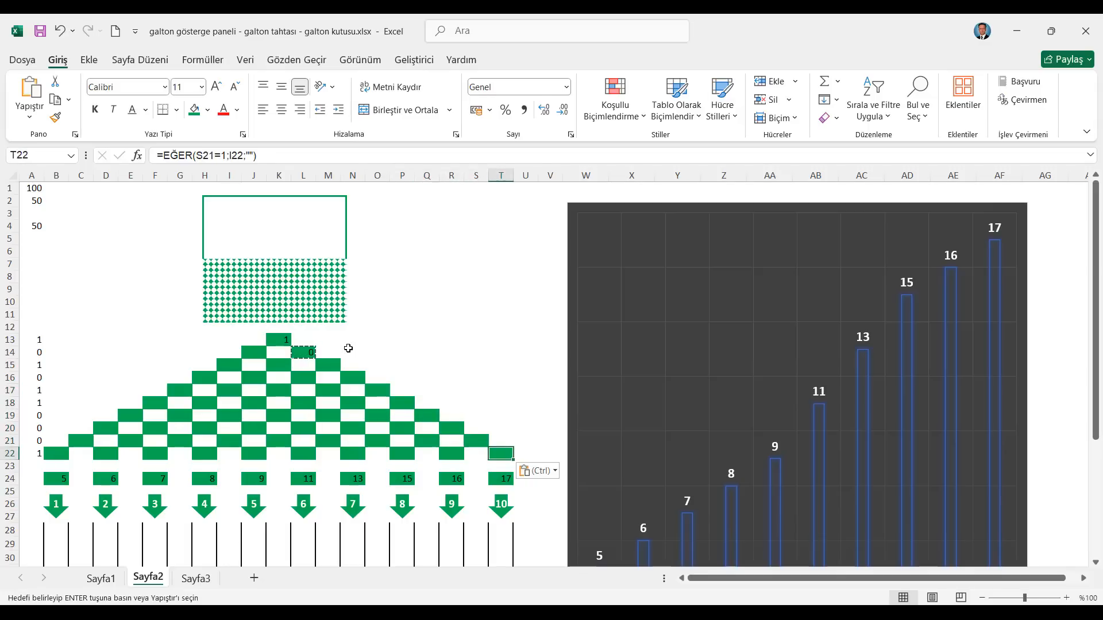
pyautogui.click(471, 438)
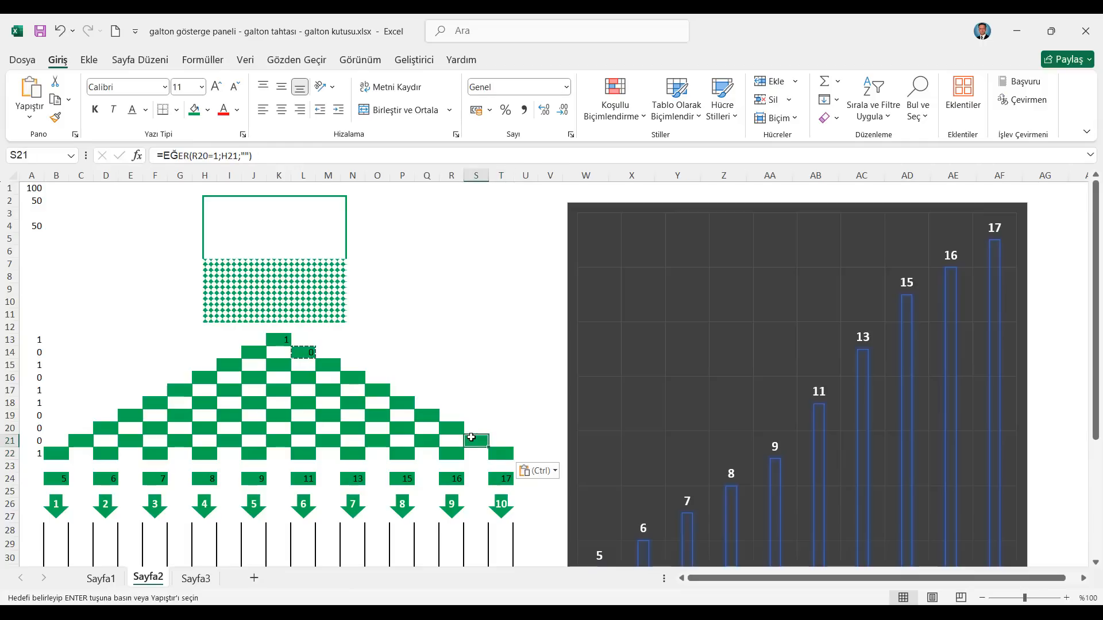
# Begin an EĞER formula in K15, the third row's middle peg, with a nested YADA condition referencing J14
pyautogui.click(283, 364)
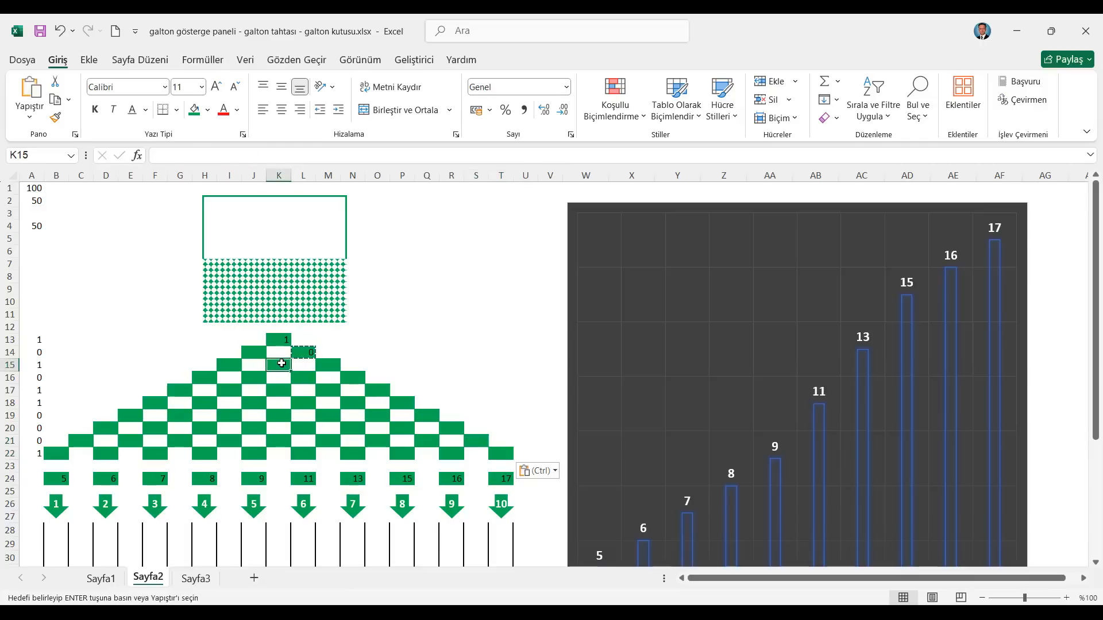
pyautogui.write('=EĞER(')
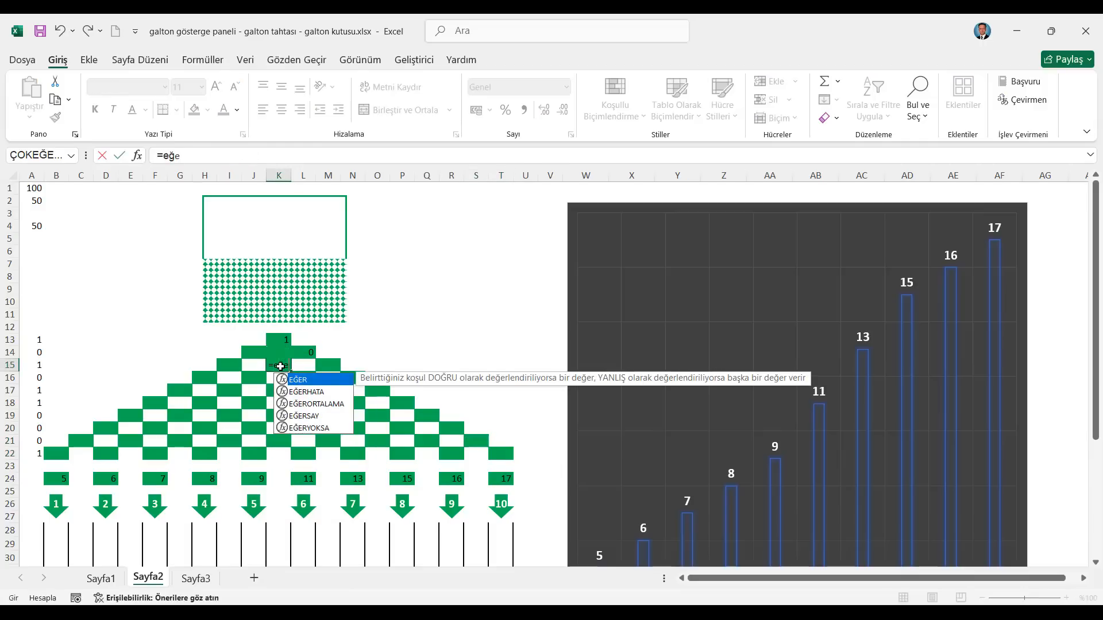
pyautogui.write('yad')
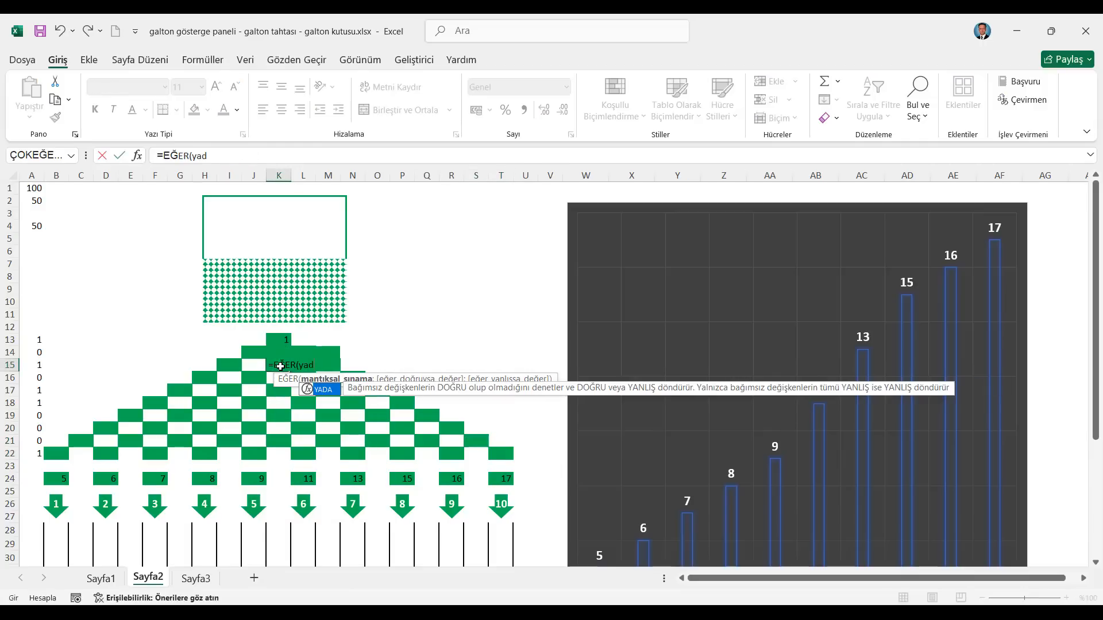
pyautogui.press('Tab')
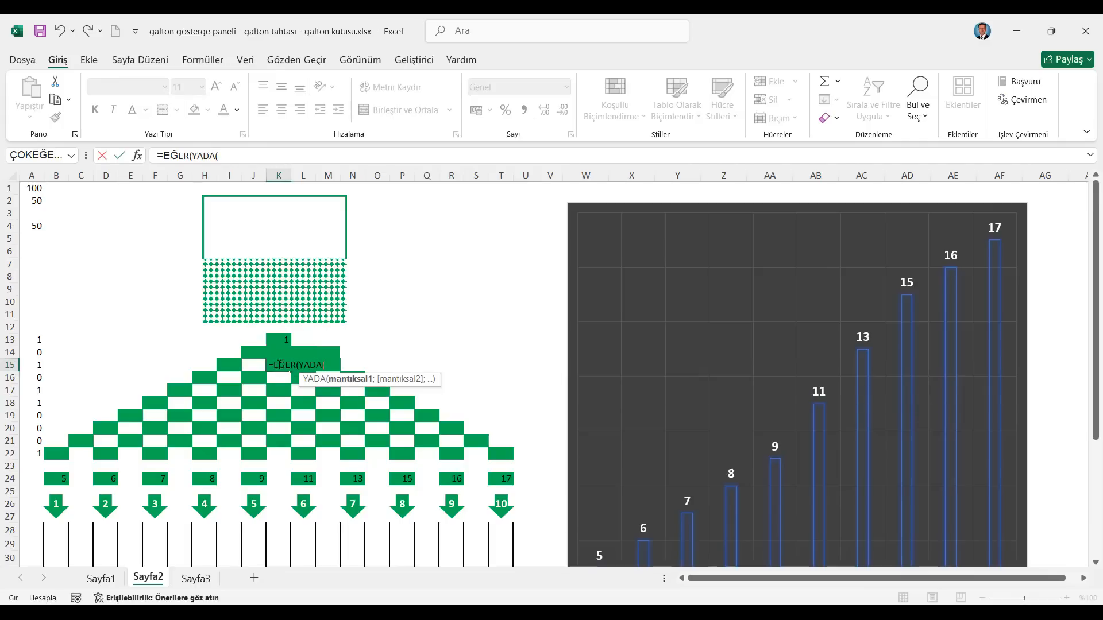
pyautogui.click(246, 351)
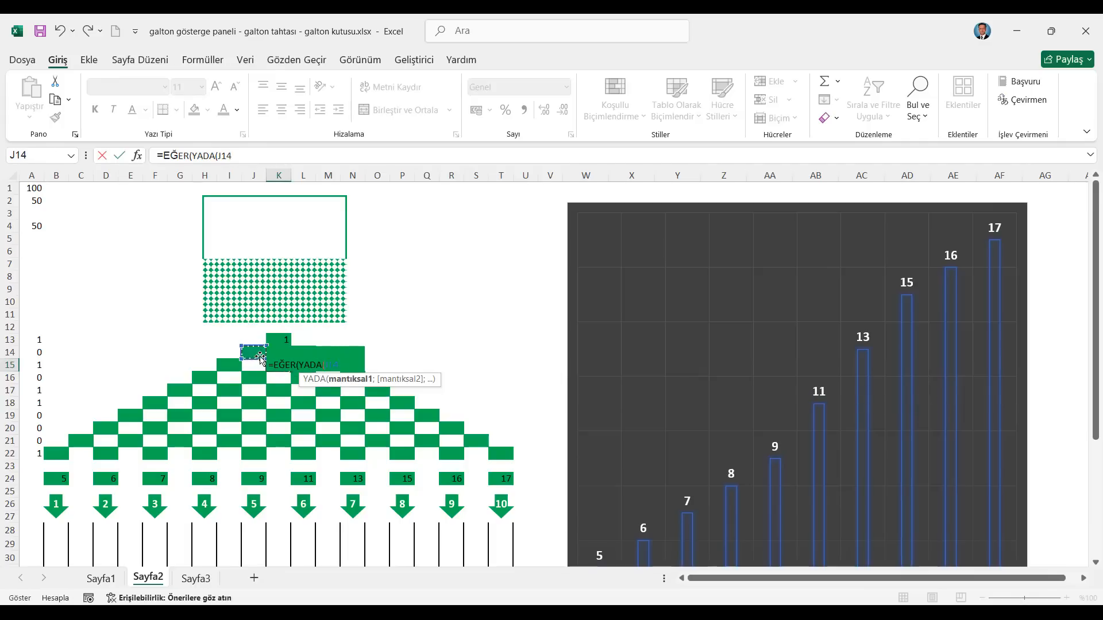
# Complete the formula in K15 as =EĞER(YADA(J14=1;L14=0);A15;"")
pyautogui.write('=1;')
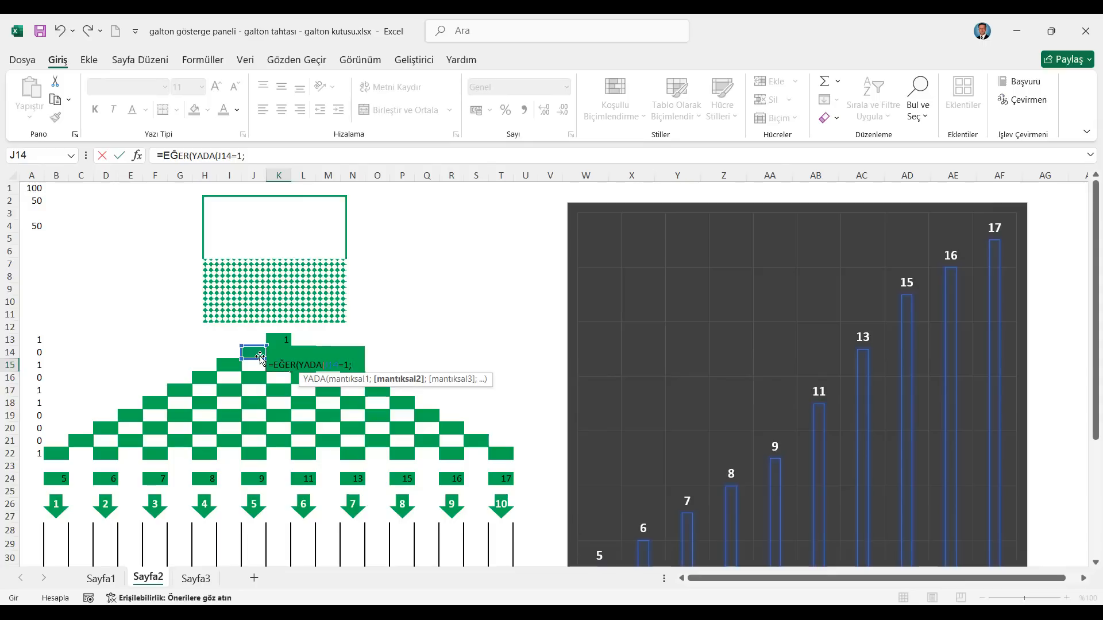
pyautogui.click(314, 339)
pyautogui.press('Down')
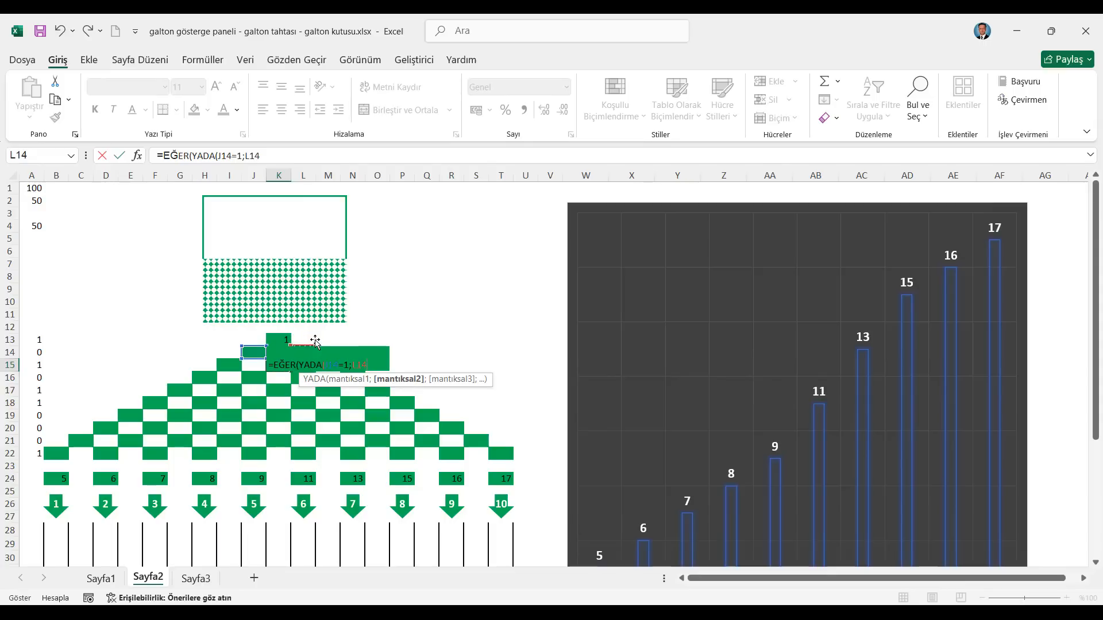
pyautogui.write('=0);')
pyautogui.click(37, 365)
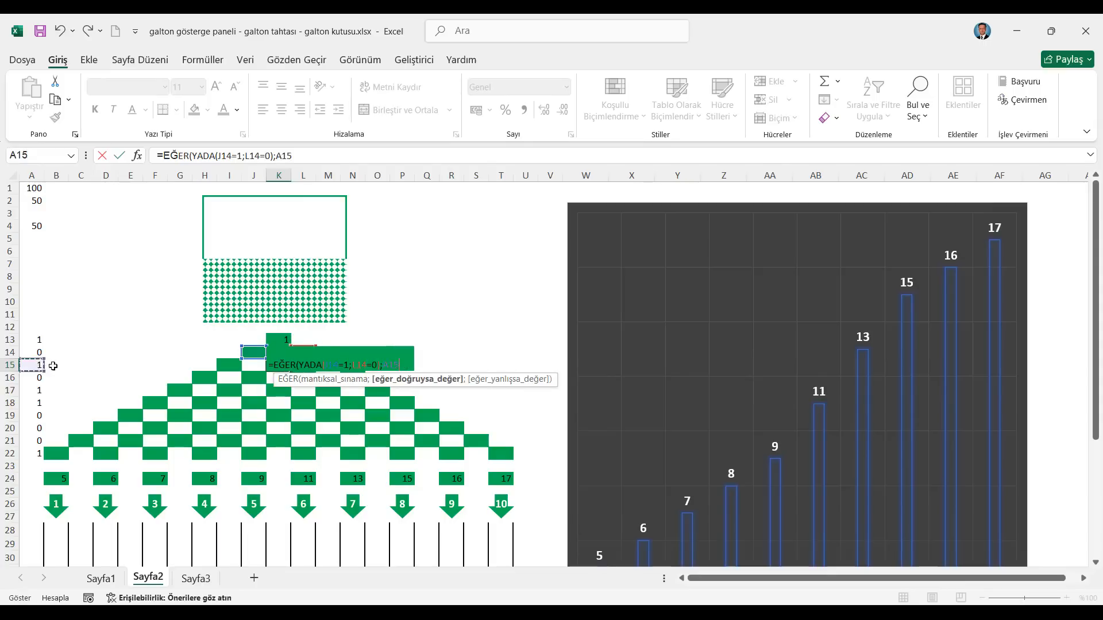
pyautogui.write(';""')
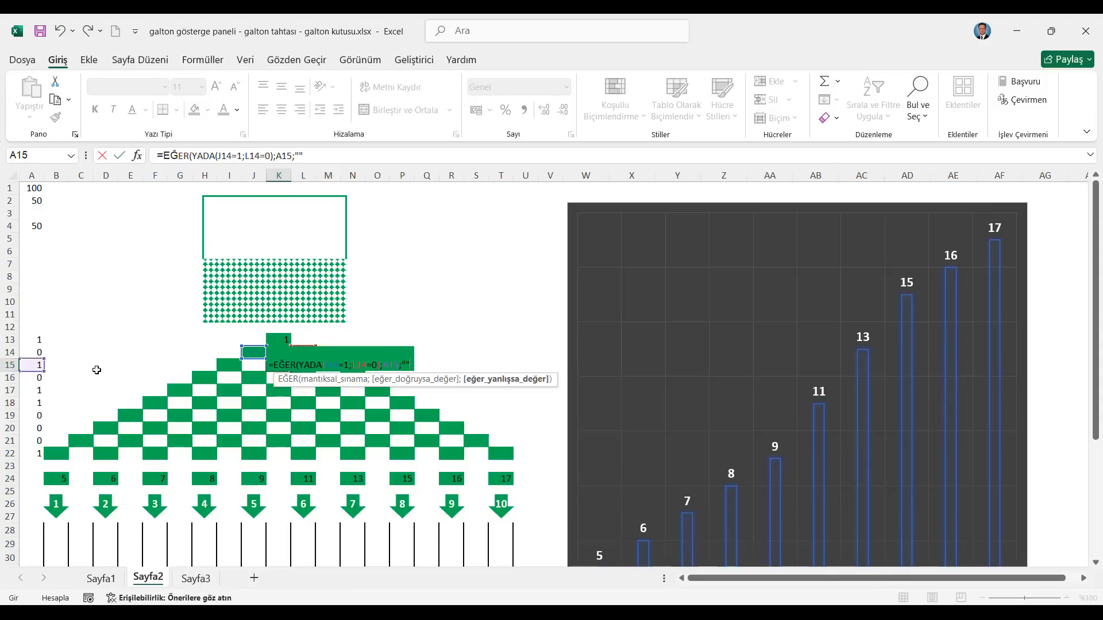
pyautogui.write(')')
pyautogui.hotkey('ctrl', 'Return')
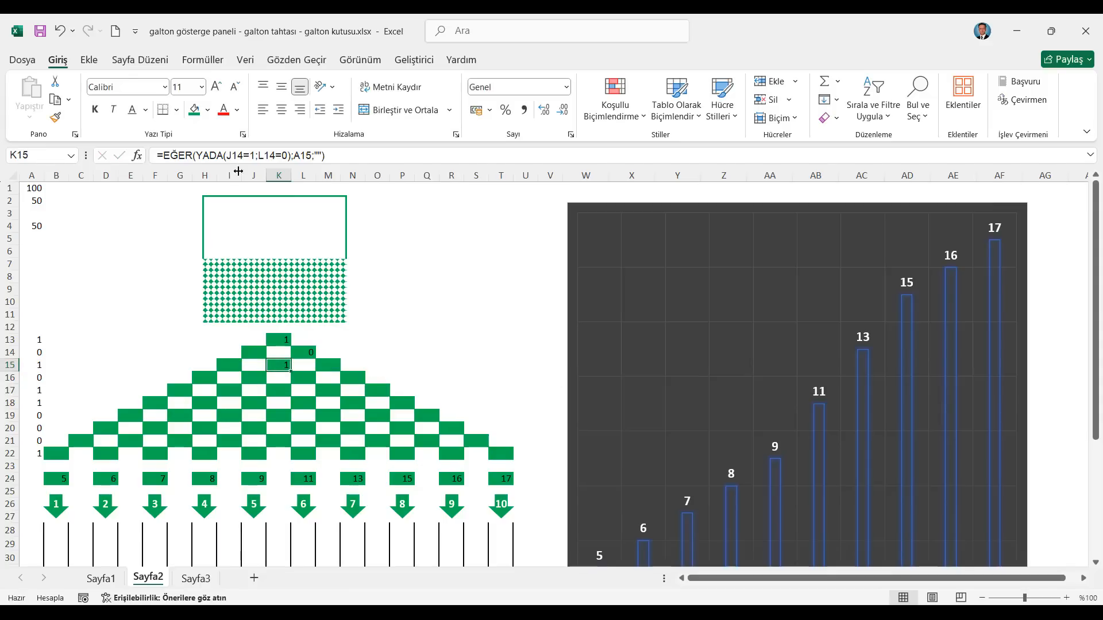
# Copy the K15 formula and paste it into the inner green cells of row 16, J16 and L16
pyautogui.click(336, 156)
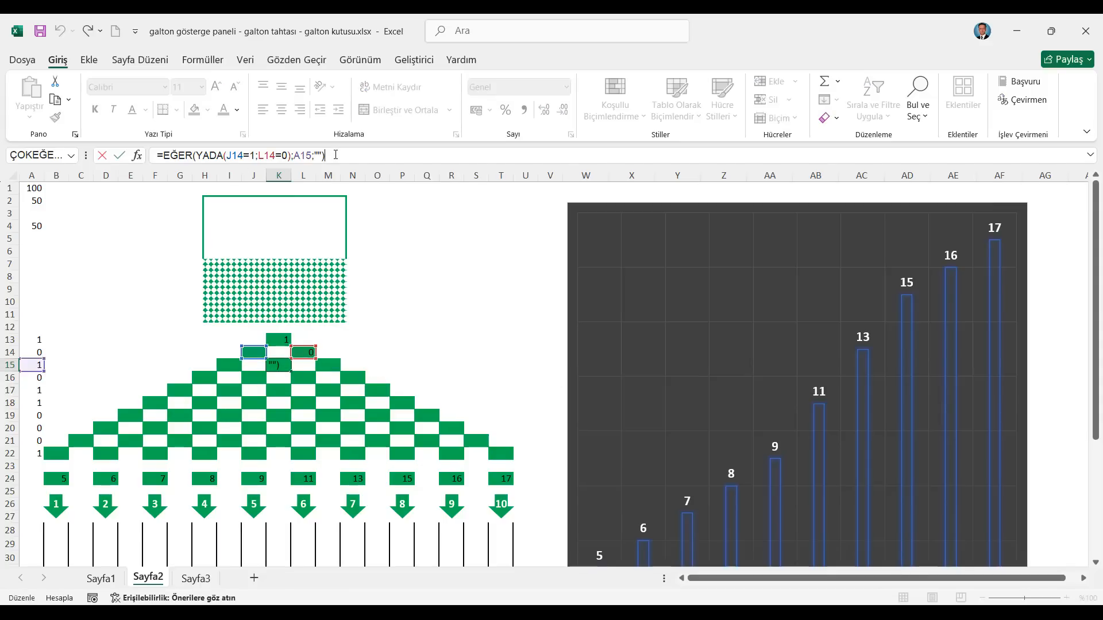
pyautogui.press('Escape')
pyautogui.hotkey('ctrl', 'c')
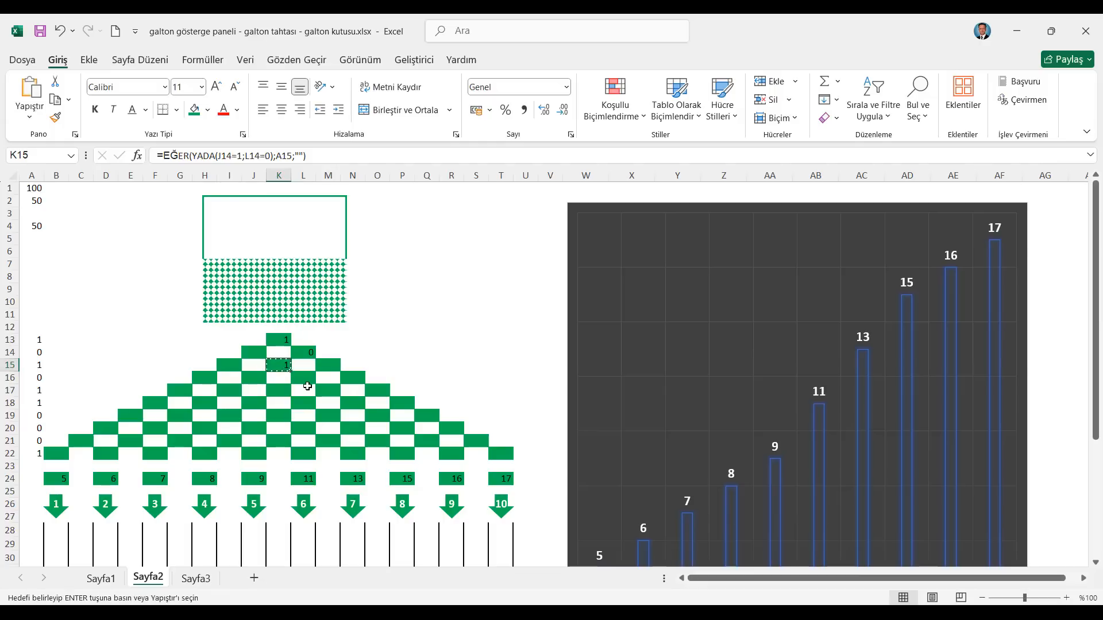
pyautogui.press('Down')
pyautogui.press('Left')
pyautogui.hotkey('ctrl', 'v')
pyautogui.press('Right')
pyautogui.press('Right')
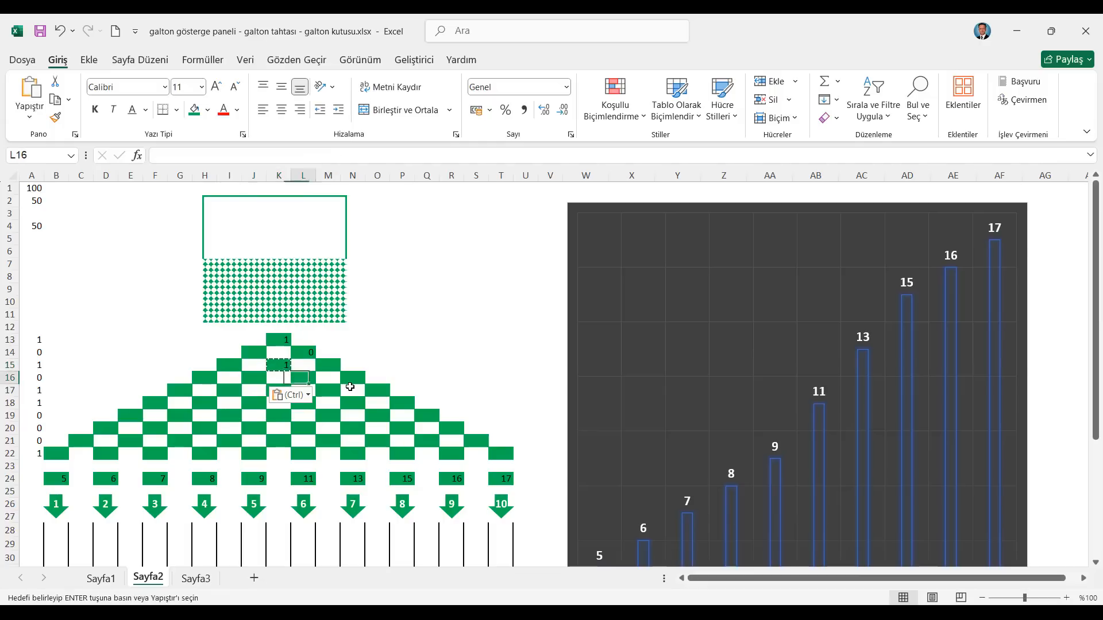
pyautogui.hotkey('ctrl', 'v')
# Paste the copied K15 formula into the inner green cells of row 17: M17, K17 and I17
pyautogui.press('Down')
pyautogui.press('Right')
pyautogui.press('Left')
pyautogui.press('Left')
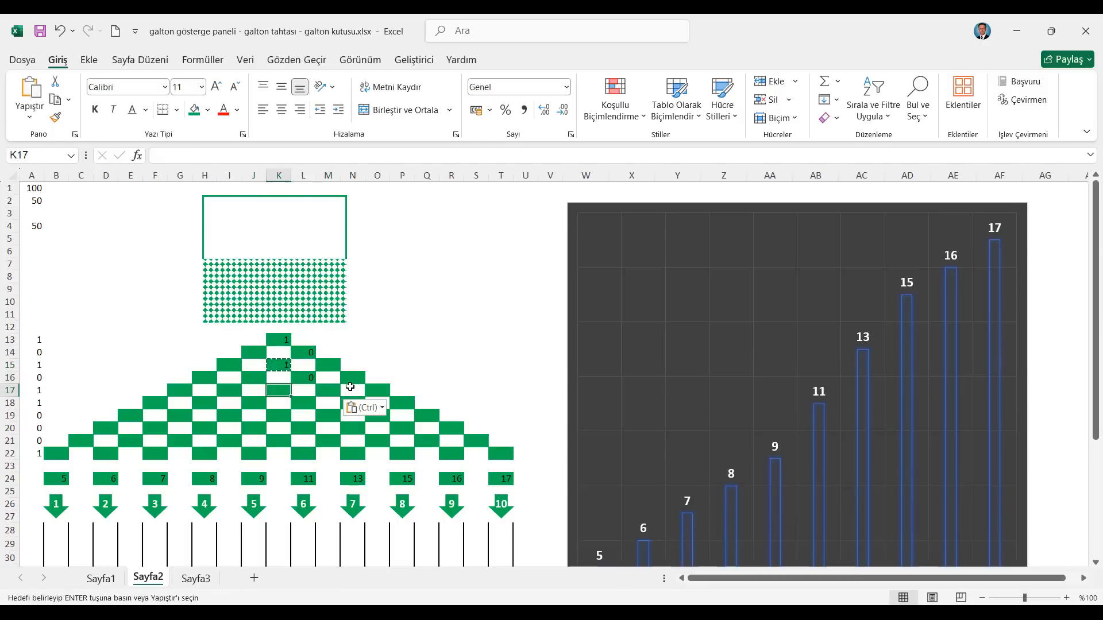
pyautogui.hotkey('ctrl', 'v')
pyautogui.press('Left')
pyautogui.press('Left')
pyautogui.hotkey('ctrl', 'v')
# Paste the copied formula into the inner green cells of row 18: H18, J18, L18 and N18
pyautogui.press('Down')
pyautogui.press('Left')
pyautogui.hotkey('ctrl', 'v')
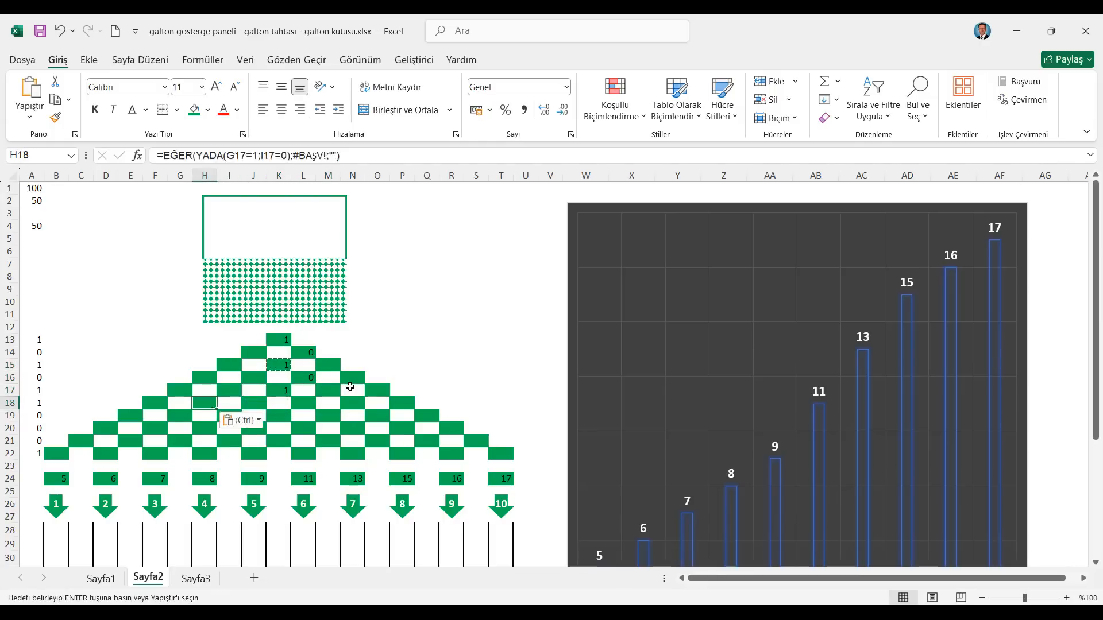
pyautogui.press('Right')
pyautogui.press('Right')
pyautogui.hotkey('ctrl', 'v')
pyautogui.press('Right')
pyautogui.press('Right')
pyautogui.hotkey('ctrl', 'v')
pyautogui.press('Right')
pyautogui.press('Right')
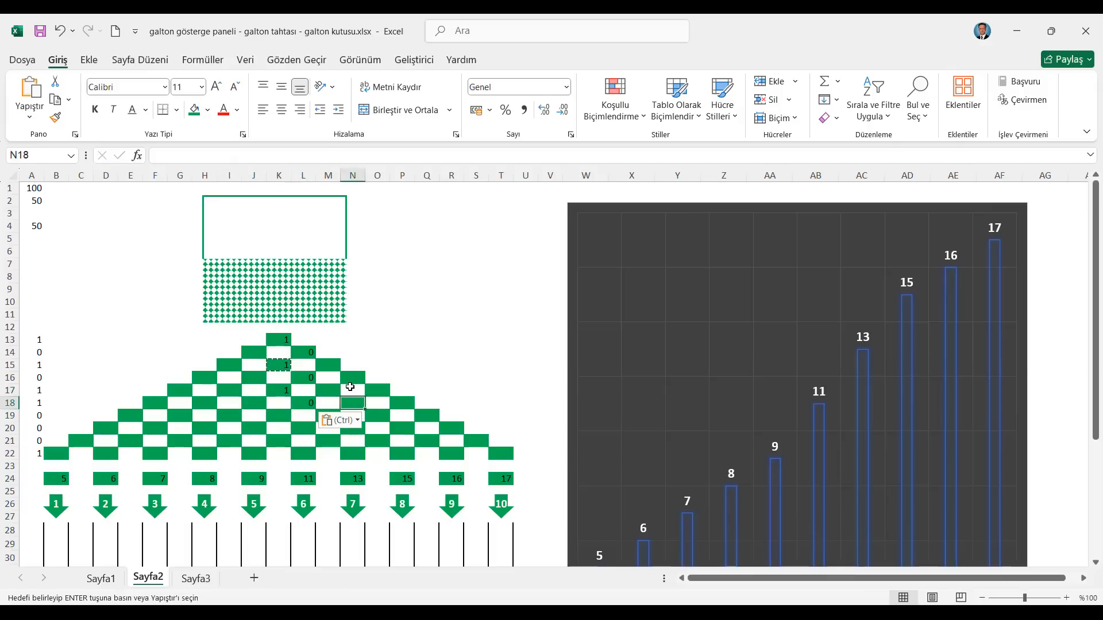
pyautogui.hotkey('ctrl', 'v')
# Paste the copied formula into the inner green cells of row 19: O19, M19, K19, I19 and G19
pyautogui.press('Right')
pyautogui.press('Down')
pyautogui.hotkey('ctrl', 'v')
pyautogui.press('Left')
pyautogui.press('Left')
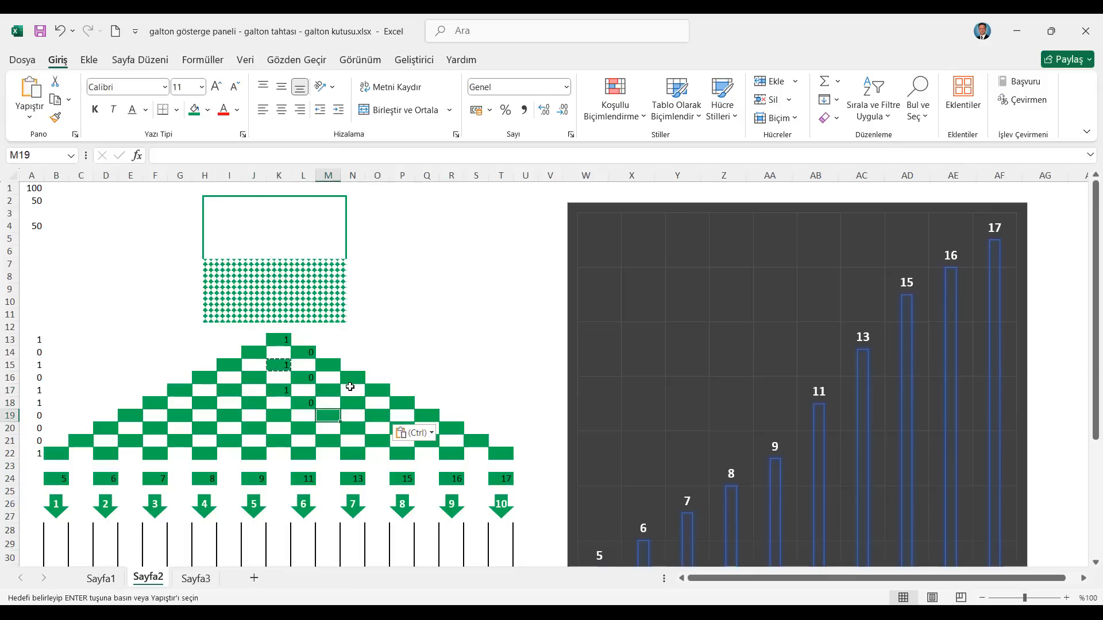
pyautogui.hotkey('ctrl', 'v')
pyautogui.press('Left')
pyautogui.press('Left')
pyautogui.hotkey('ctrl', 'v')
pyautogui.press('Left')
pyautogui.press('Left')
pyautogui.hotkey('ctrl', 'v')
pyautogui.press('Left')
pyautogui.press('Left')
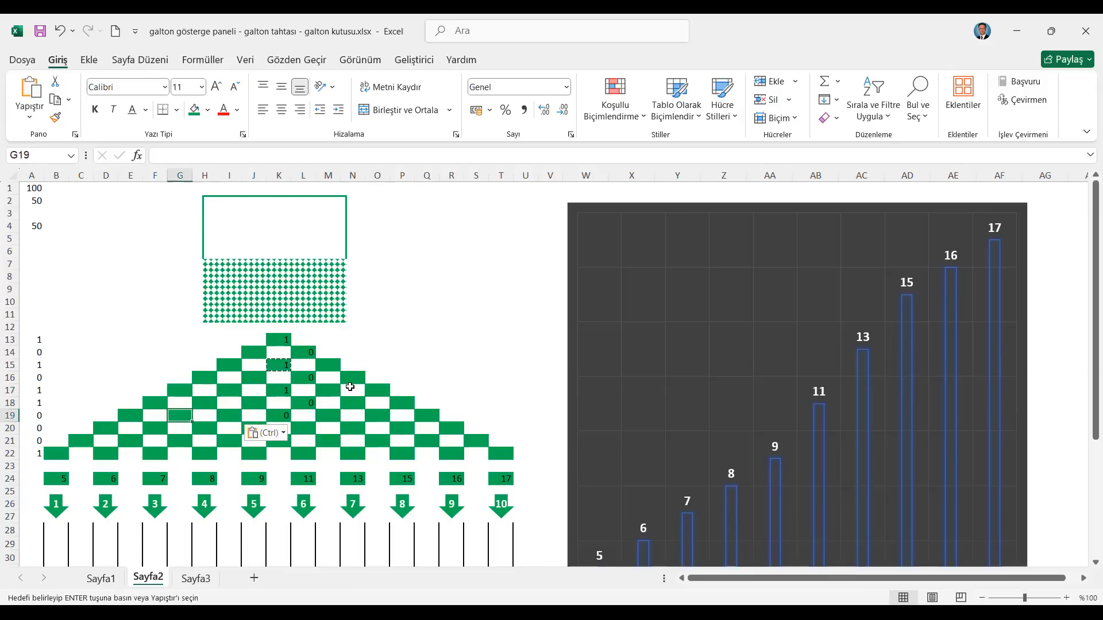
pyautogui.hotkey('ctrl', 'v')
# Paste the copied formula into the inner green cells of row 20: F20, H20, J20, L20, N20 and P20
pyautogui.press('Left')
pyautogui.press('Down')
pyautogui.hotkey('ctrl', 'v')
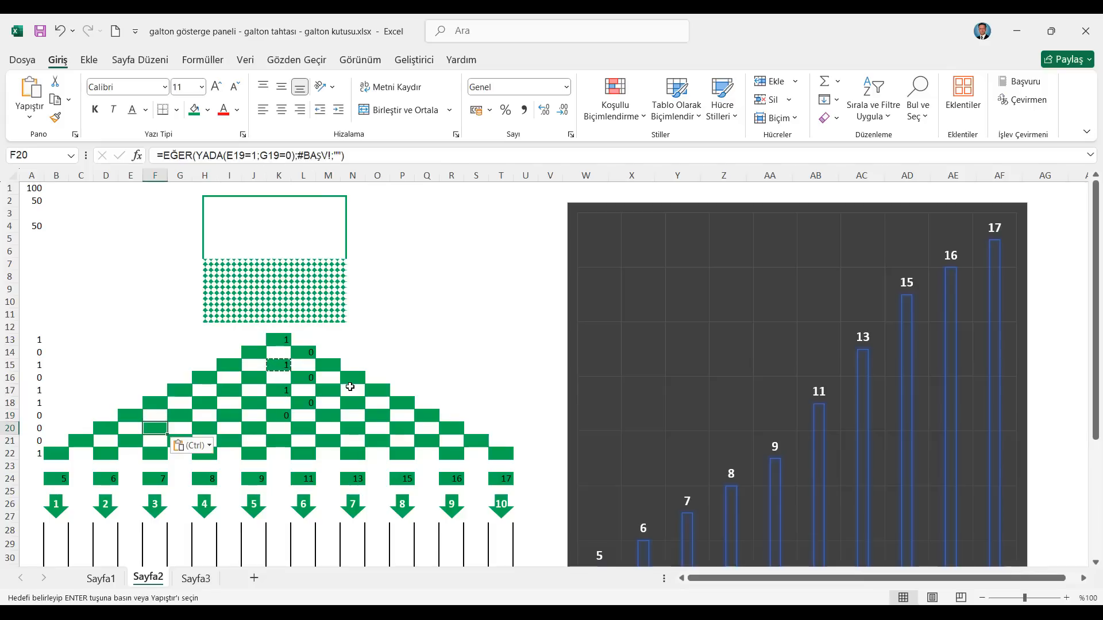
pyautogui.press('Right')
pyautogui.press('Right')
pyautogui.hotkey('ctrl', 'v')
pyautogui.press('Right')
pyautogui.press('Right')
pyautogui.hotkey('ctrl', 'v')
pyautogui.press('Right')
pyautogui.press('Right')
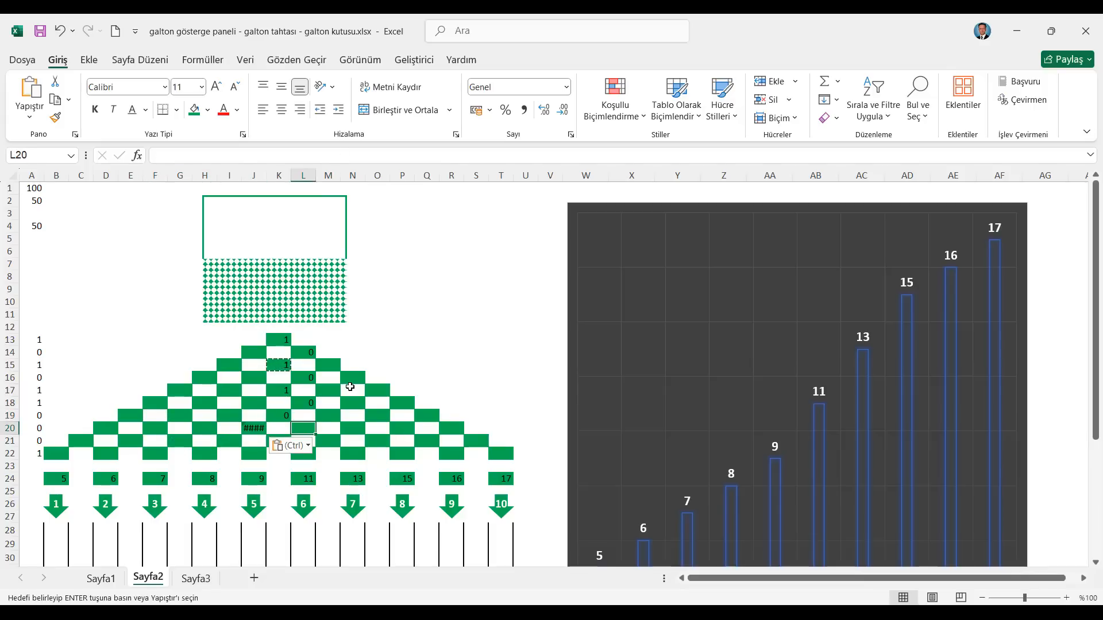
pyautogui.hotkey('ctrl', 'v')
pyautogui.press('Right')
pyautogui.press('Right')
pyautogui.hotkey('ctrl', 'v')
pyautogui.press('Right')
pyautogui.press('Right')
pyautogui.hotkey('ctrl', 'v')
# Paste the copied formula into the inner green cells of row 21, every second cell from Q21 back to E21
pyautogui.press('Right')
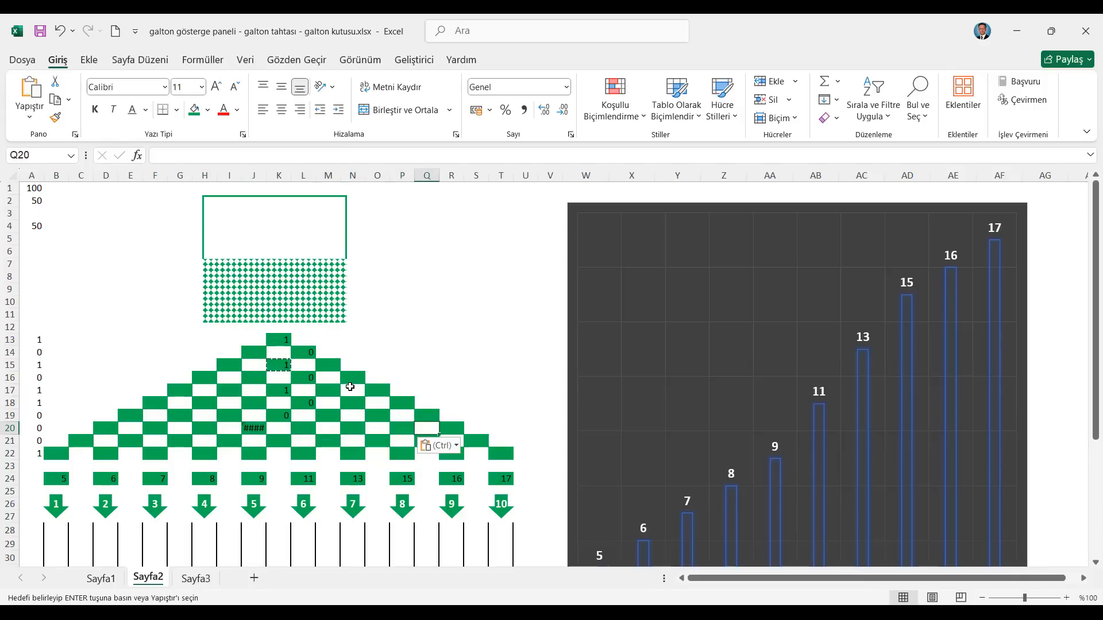
pyautogui.press('Left')
pyautogui.press('Down')
pyautogui.press('Right')
pyautogui.press('Right')
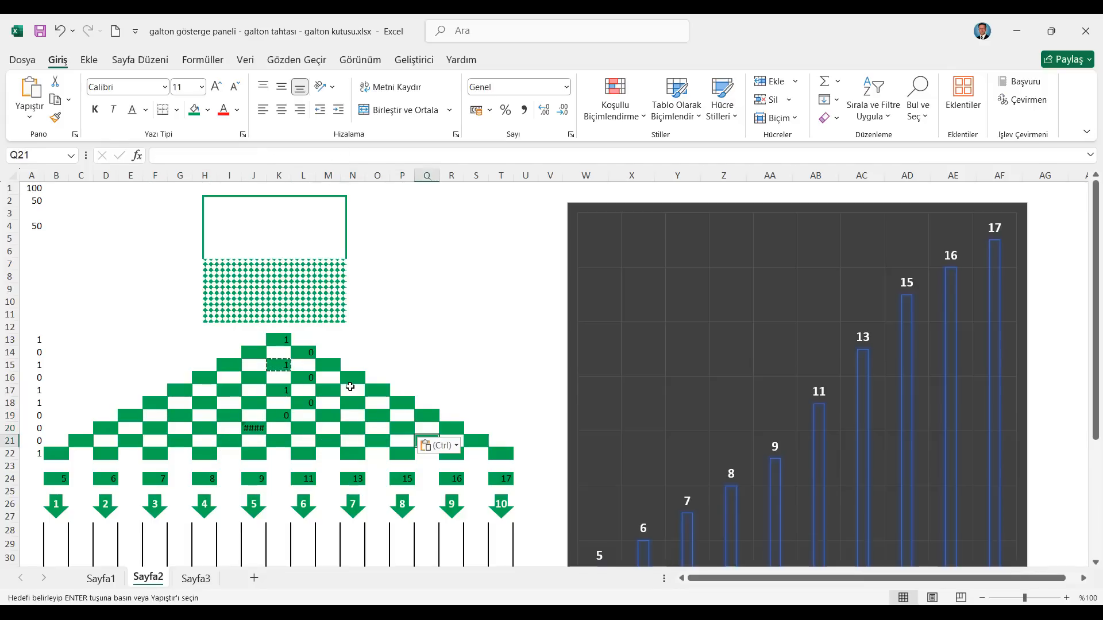
pyautogui.press('Left')
pyautogui.press('Left')
pyautogui.press('Up')
pyautogui.press('Down')
pyautogui.press('Right')
pyautogui.hotkey('ctrl', 'v')
pyautogui.press('Left')
pyautogui.press('Left')
pyautogui.hotkey('ctrl', 'v')
pyautogui.press('Left')
pyautogui.press('Left')
pyautogui.hotkey('ctrl', 'v')
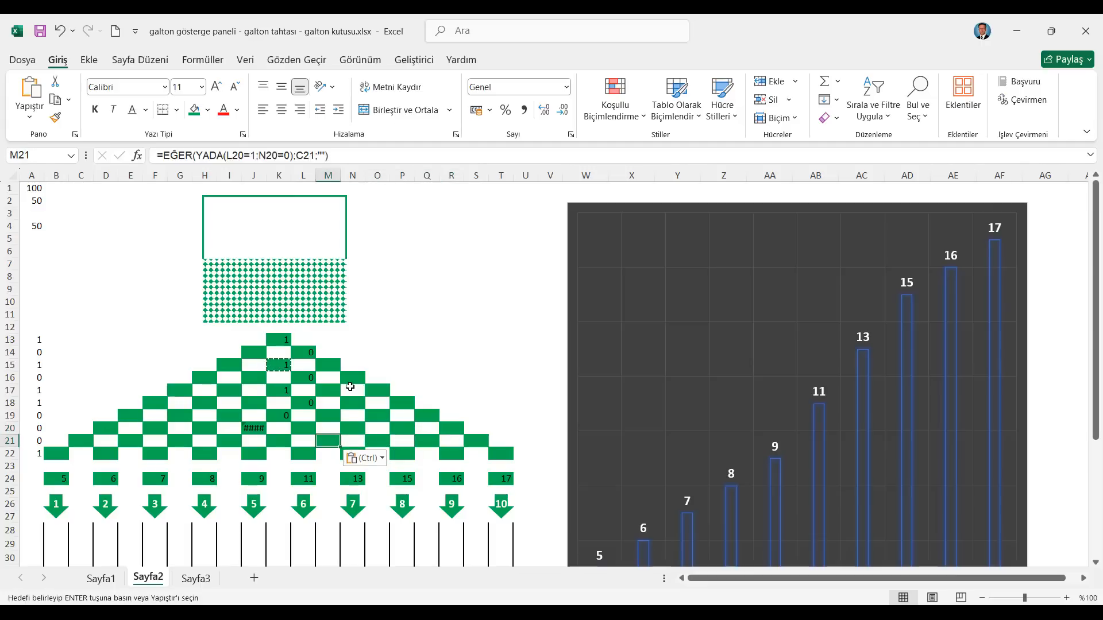
pyautogui.press('Left')
pyautogui.press('Left')
pyautogui.hotkey('ctrl', 'v')
pyautogui.press('Left')
pyautogui.press('Left')
pyautogui.press('Left')
pyautogui.press('Right')
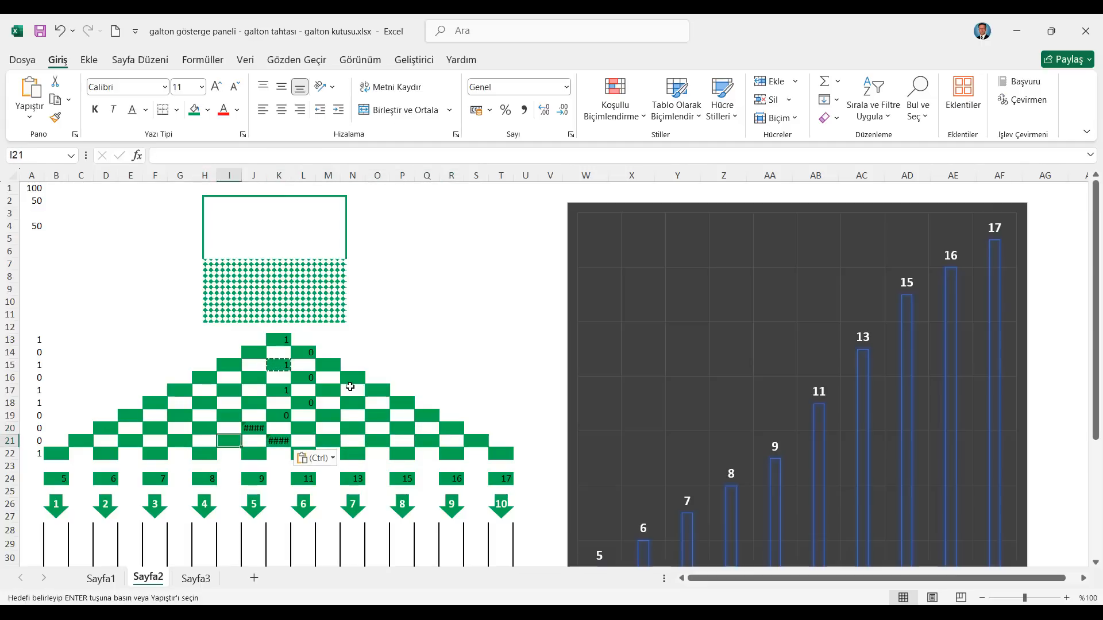
pyautogui.hotkey('ctrl', 'v')
pyautogui.press('Left')
pyautogui.press('Left')
pyautogui.hotkey('ctrl', 'v')
pyautogui.press('Left')
pyautogui.press('Left')
pyautogui.hotkey('ctrl', 'v')
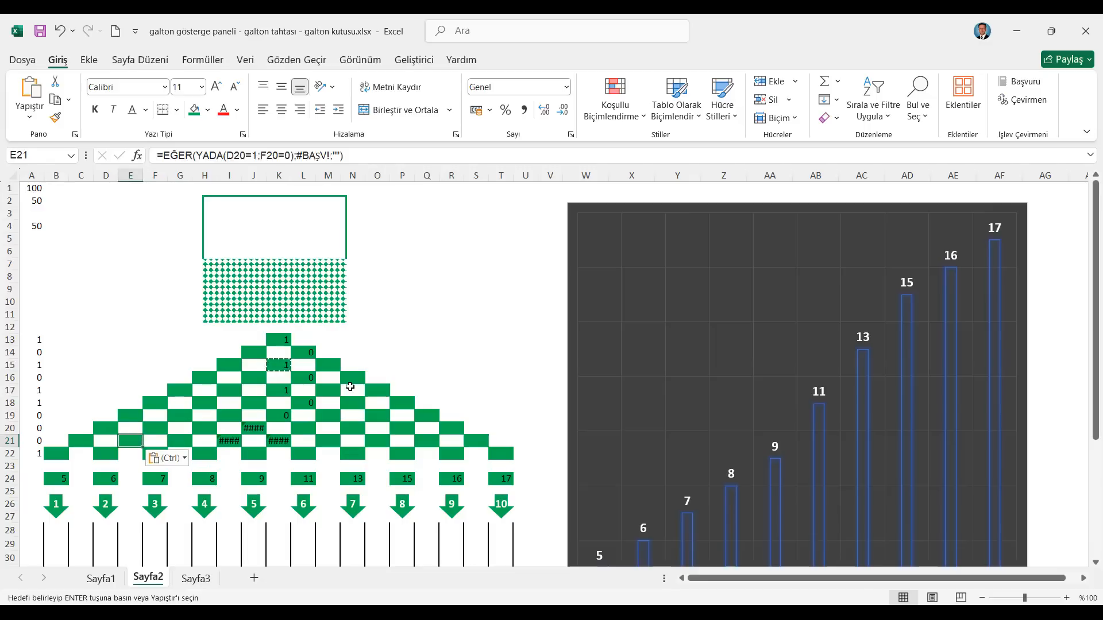
# Paste the copied formula into the inner green cells of row 22, every second cell from D22 to R22
pyautogui.press('Left')
pyautogui.press('Down')
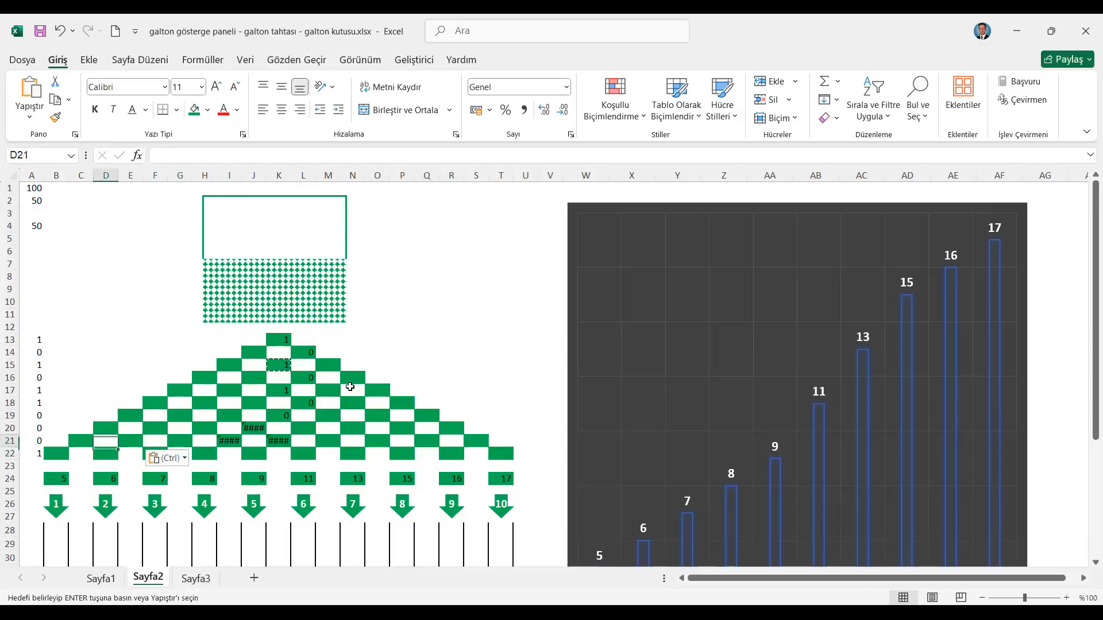
pyautogui.hotkey('ctrl', 'v')
pyautogui.press('Right')
pyautogui.press('Right')
pyautogui.press('Right')
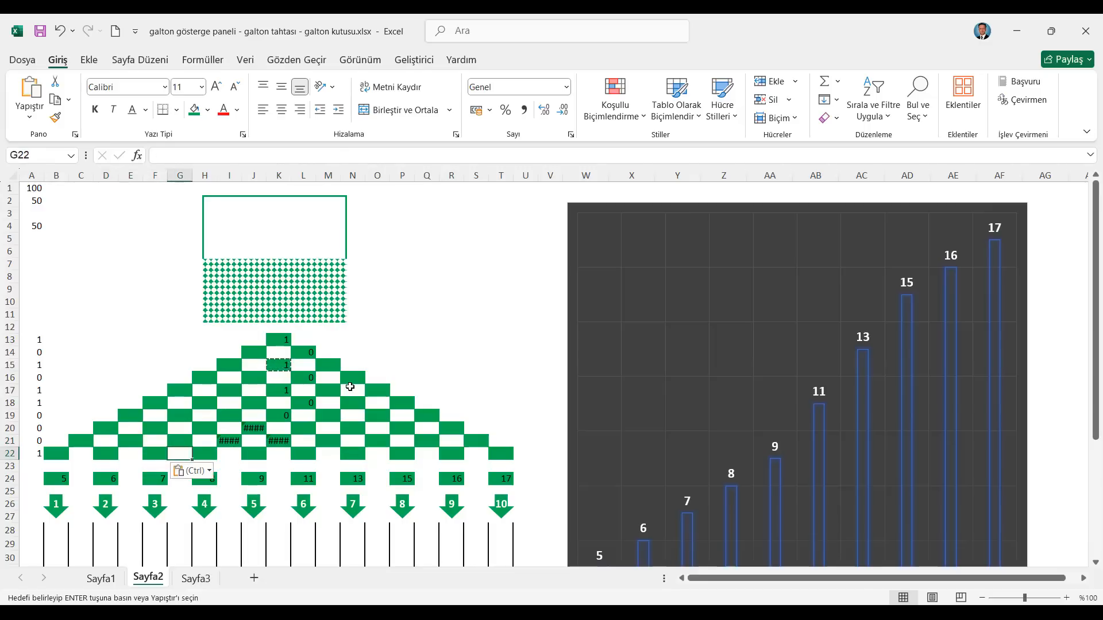
pyautogui.press('Right')
pyautogui.hotkey('ctrl', 'v')
pyautogui.press('Right')
pyautogui.press('Right')
pyautogui.hotkey('ctrl', 'v')
pyautogui.press('Right')
pyautogui.press('Right')
pyautogui.hotkey('ctrl', 'v')
pyautogui.press('Right')
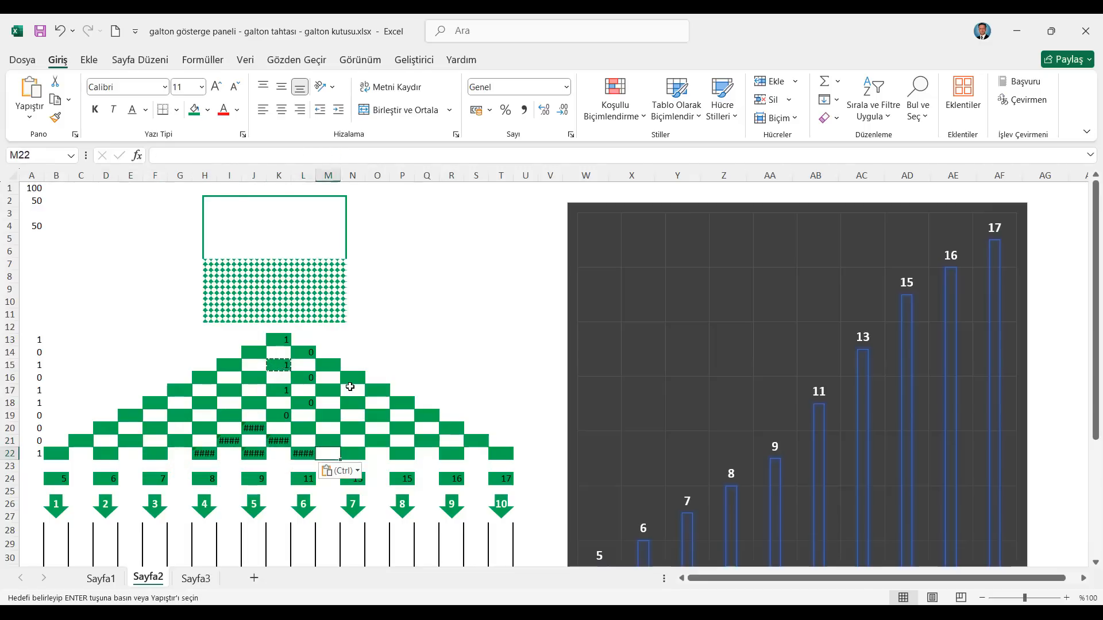
pyautogui.press('Right')
pyautogui.press('Left')
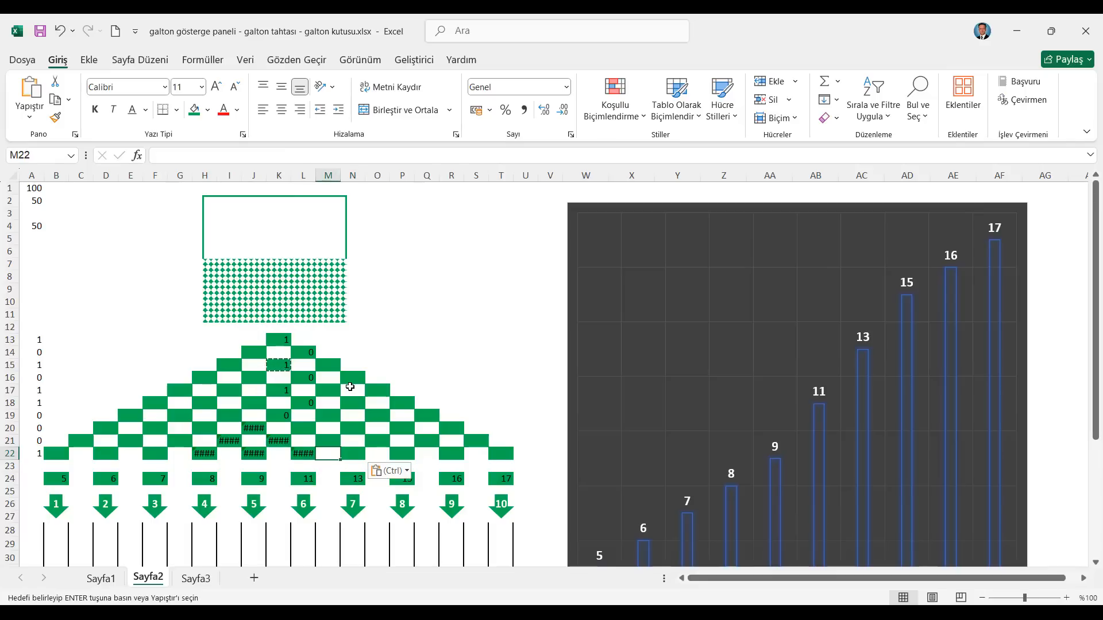
pyautogui.press('Left')
pyautogui.press('Right')
pyautogui.press('Right')
pyautogui.press('Right')
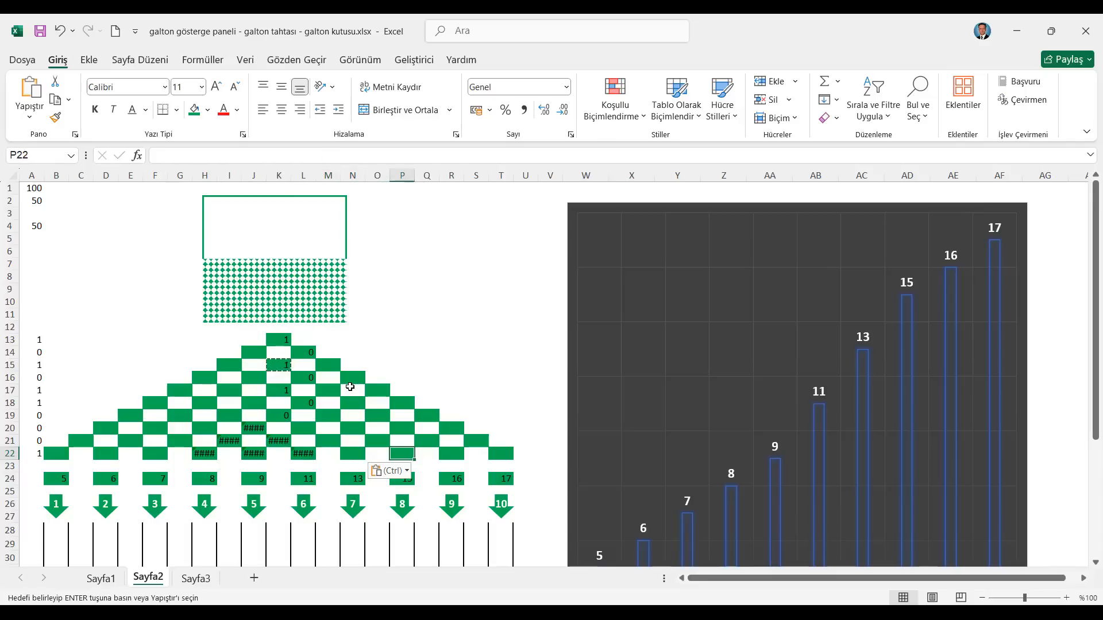
pyautogui.press('Right')
pyautogui.hotkey('ctrl', 'v')
pyautogui.press('Right')
pyautogui.press('Right')
pyautogui.hotkey('ctrl', 'v')
pyautogui.press('Right')
pyautogui.press('Left')
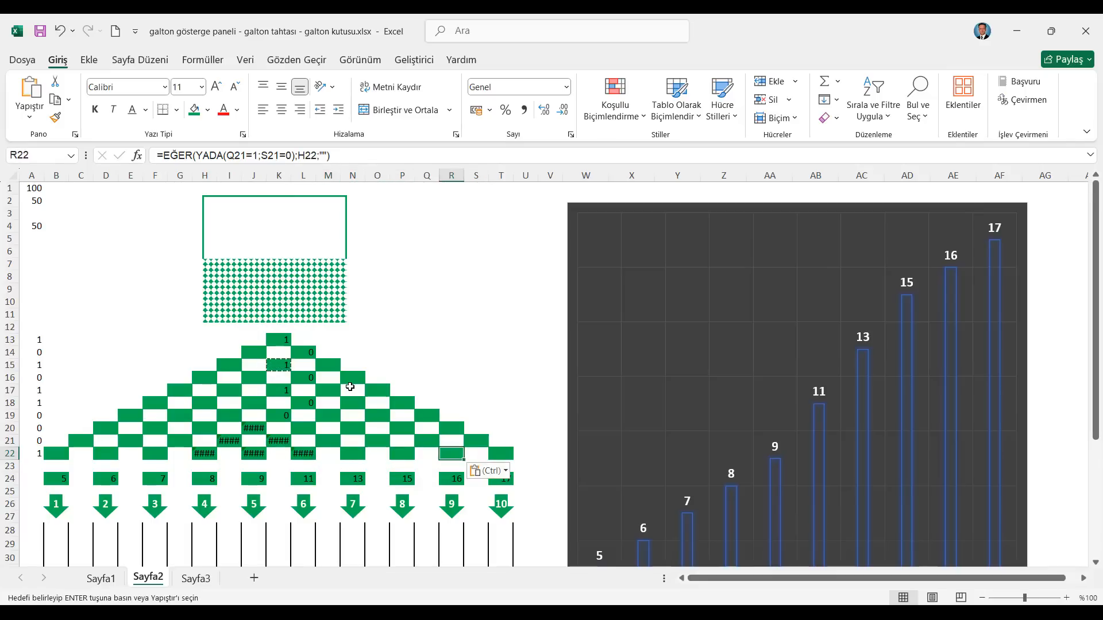
# Inspect the formula in J20, and compare it with the formulas in J14 and L14
pyautogui.click(253, 427)
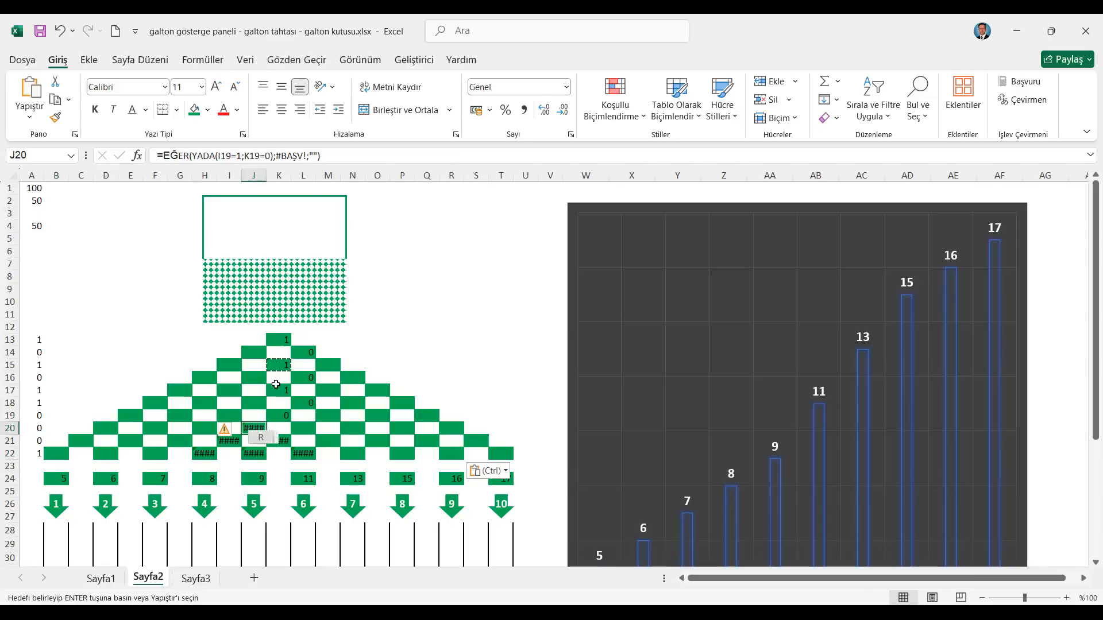
pyautogui.click(335, 157)
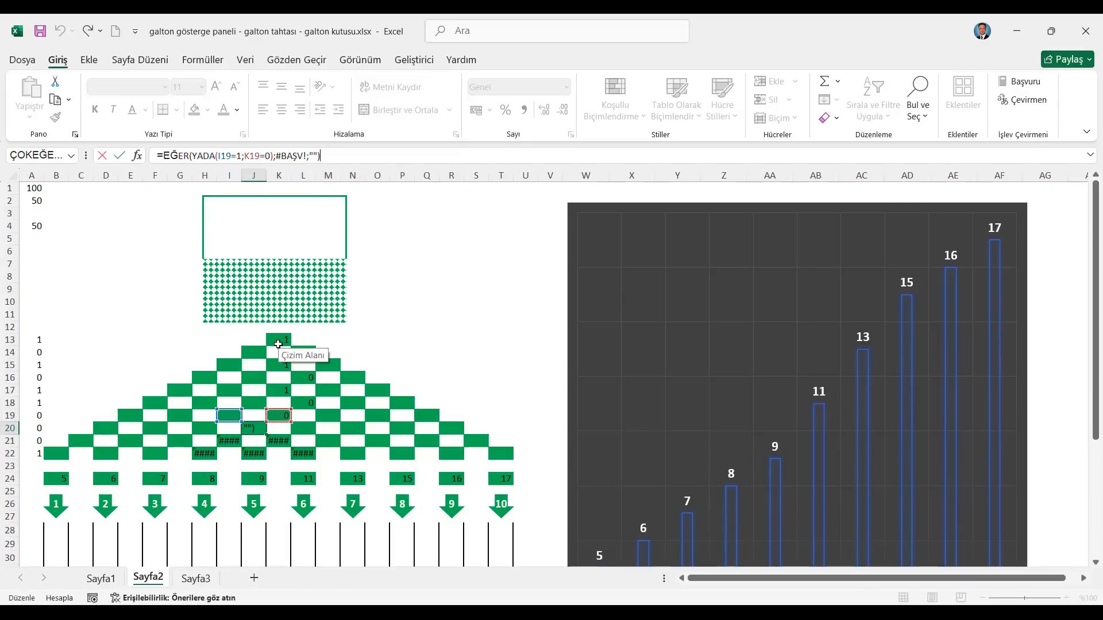
pyautogui.hotkey('ctrl', 'Return')
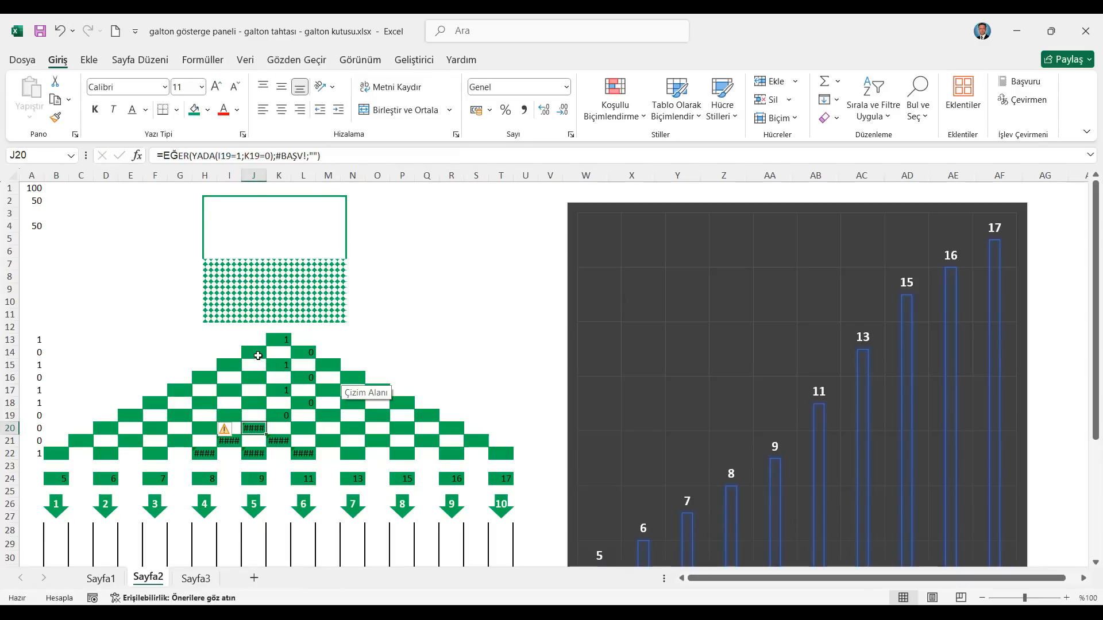
pyautogui.click(258, 356)
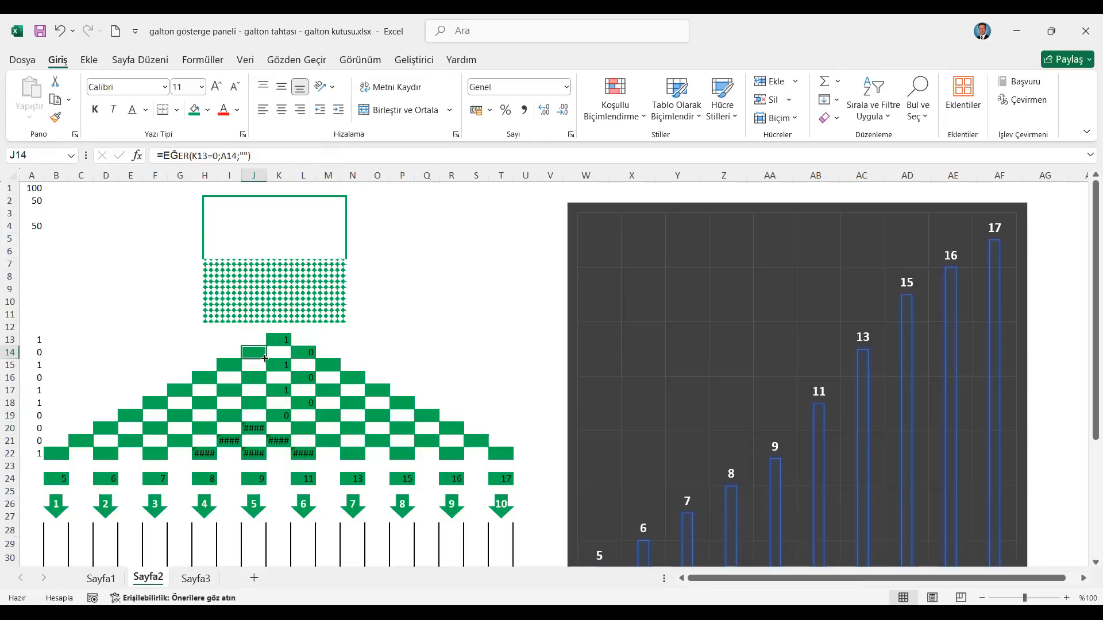
pyautogui.click(312, 353)
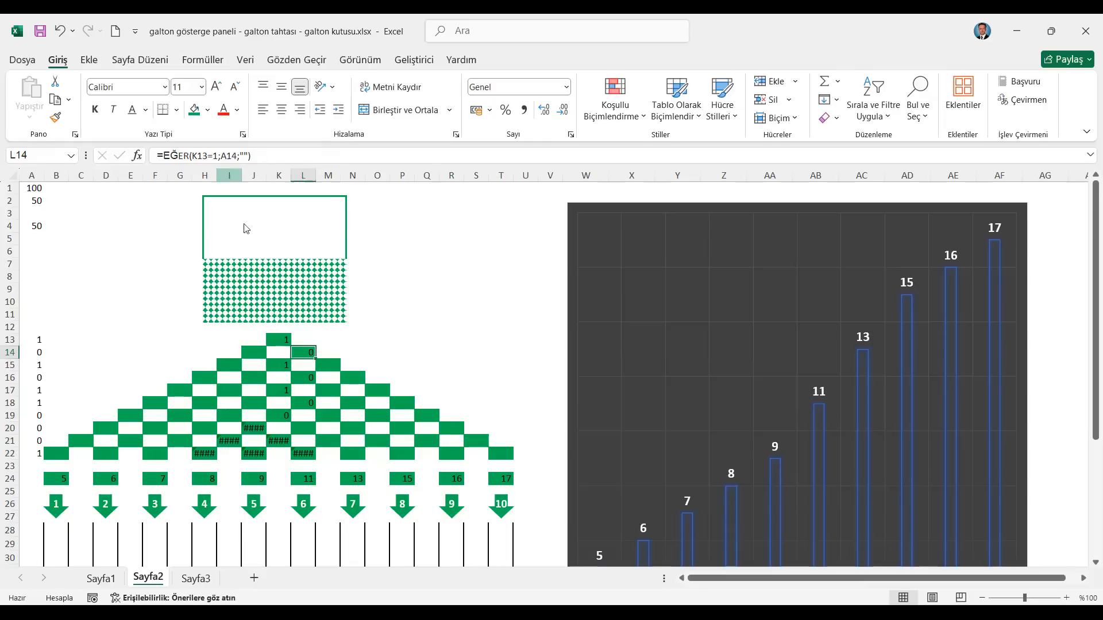
# Replace the broken reference in I15 with A15 so the formula reads =EĞER(J14=0;A15;"")
pyautogui.click(228, 368)
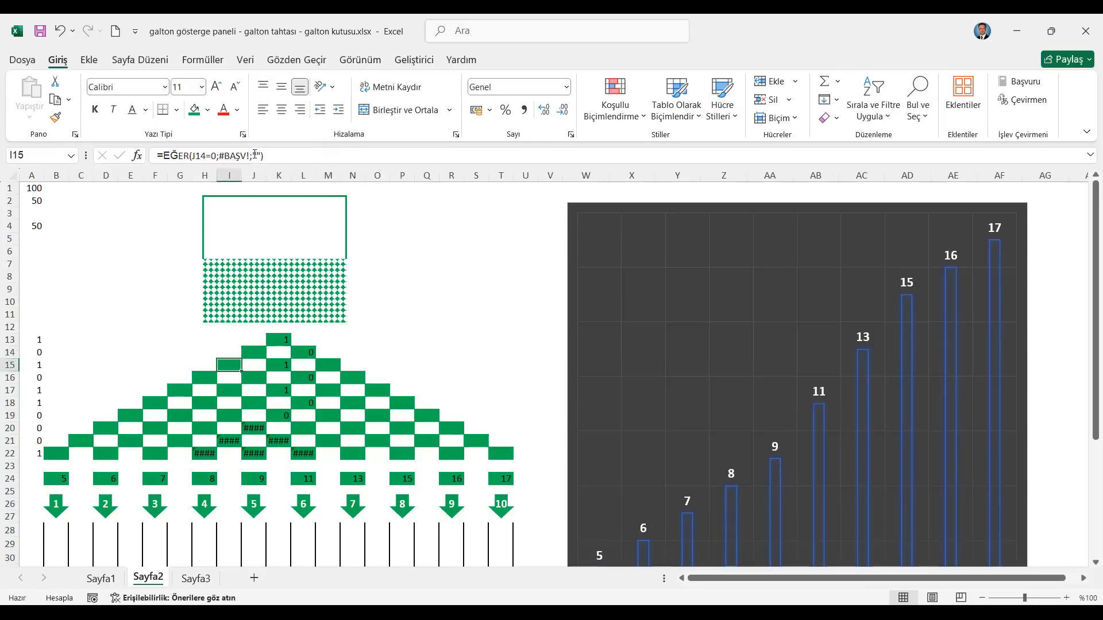
pyautogui.moveTo(255, 154); pyautogui.dragTo(222, 156)
pyautogui.write('a15;')
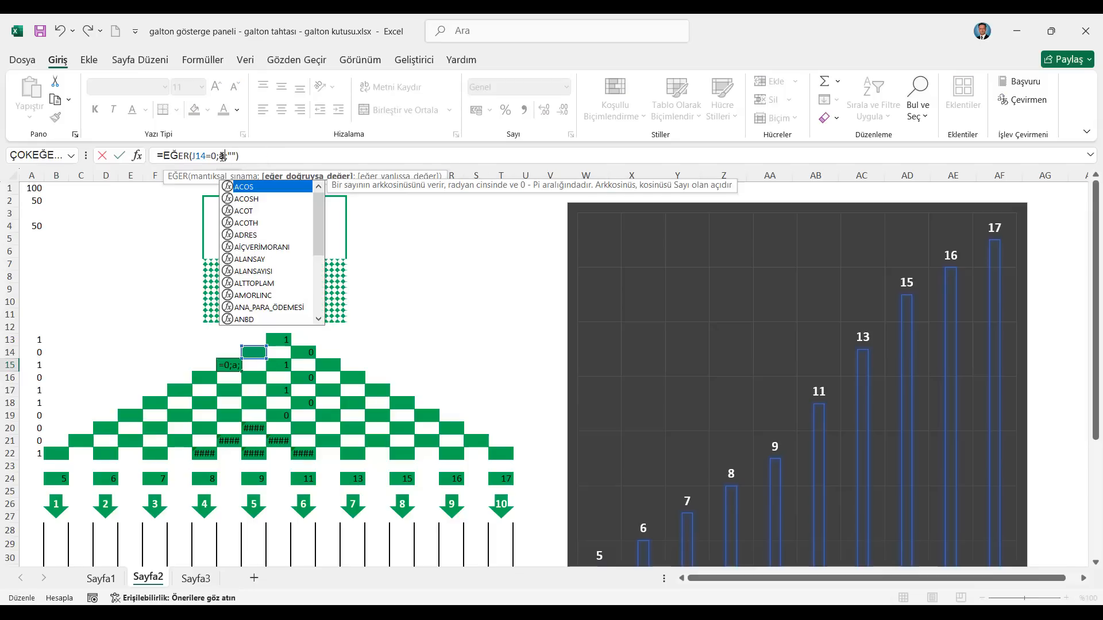
pyautogui.press('Return')
pyautogui.press('Up')
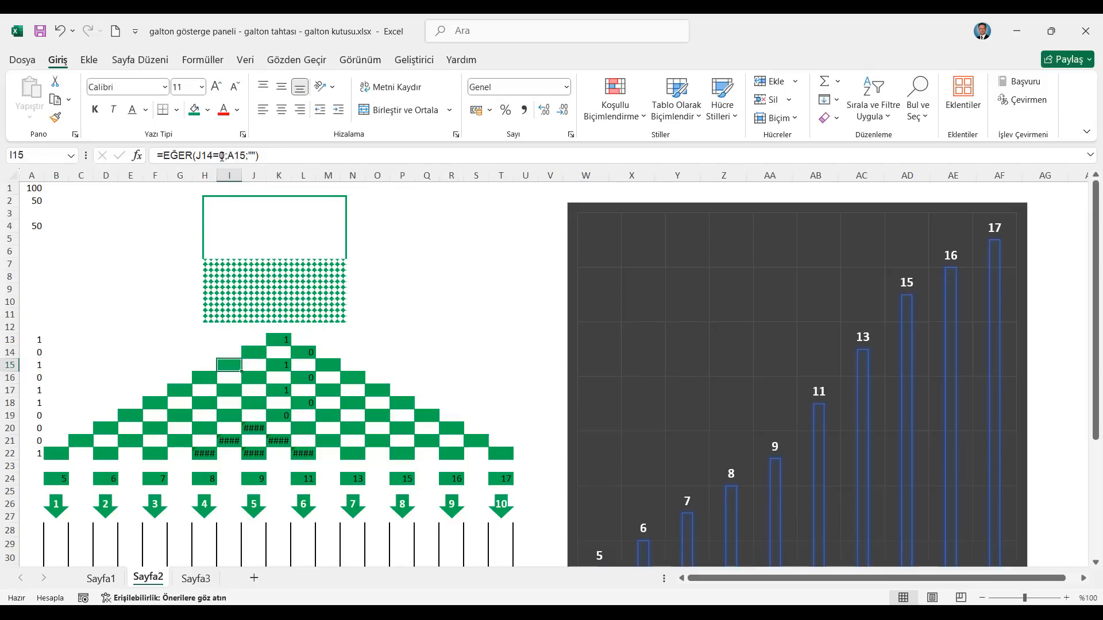
# Copy the A15 reference from the formula in I15, and check the formula in K15
pyautogui.doubleClick(246, 156)
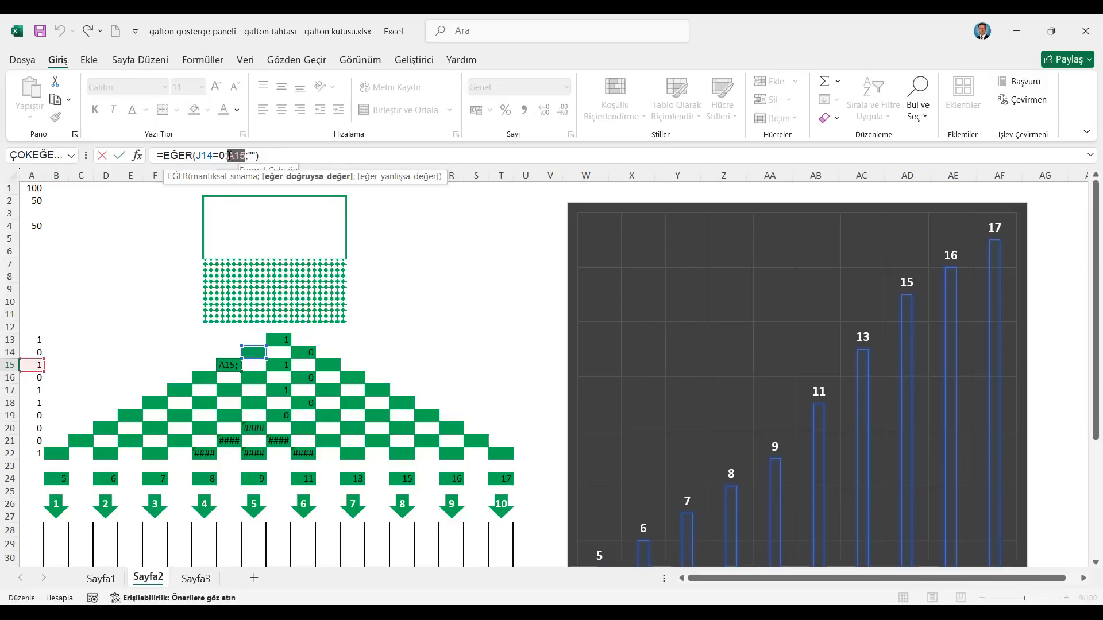
pyautogui.press('Escape')
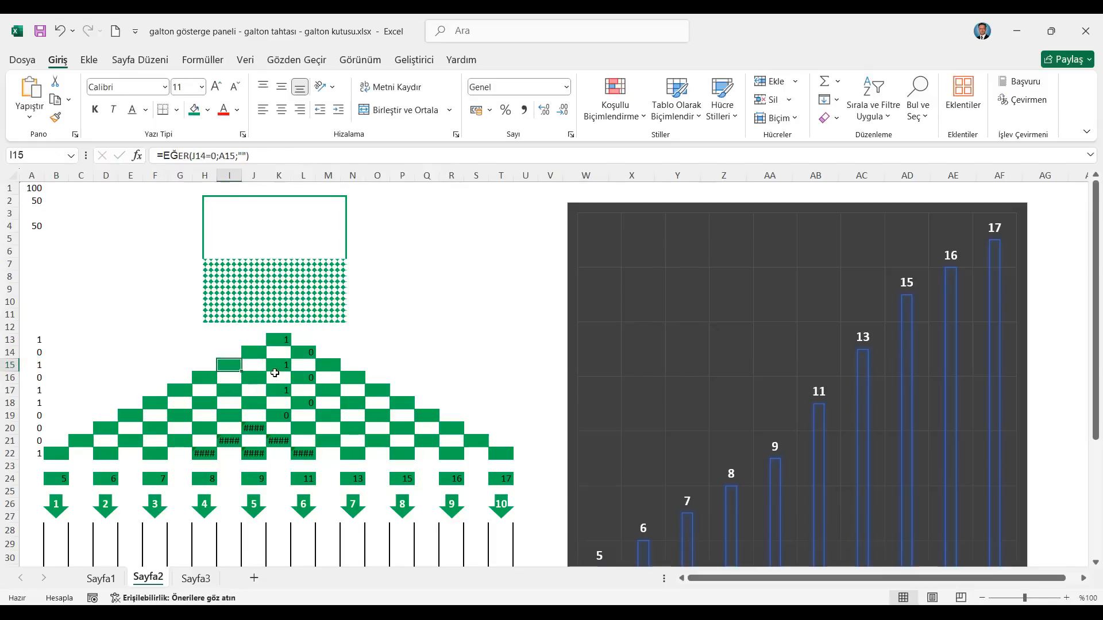
pyautogui.click(276, 368)
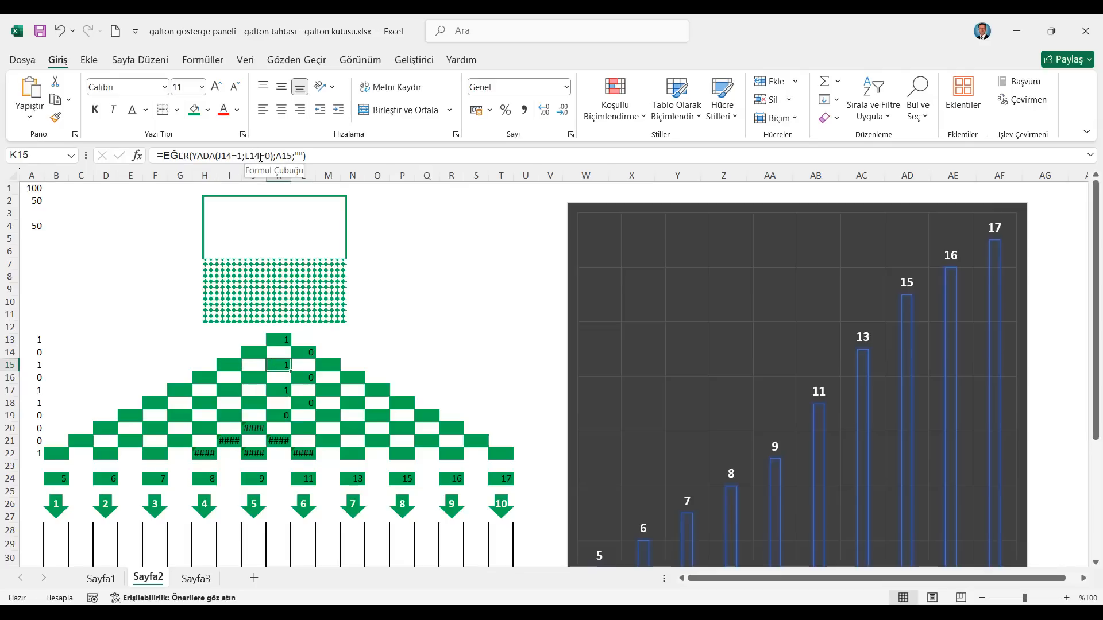
# Correct the column reference in M15's formula so it returns the value from A15
pyautogui.click(337, 366)
pyautogui.click(228, 156)
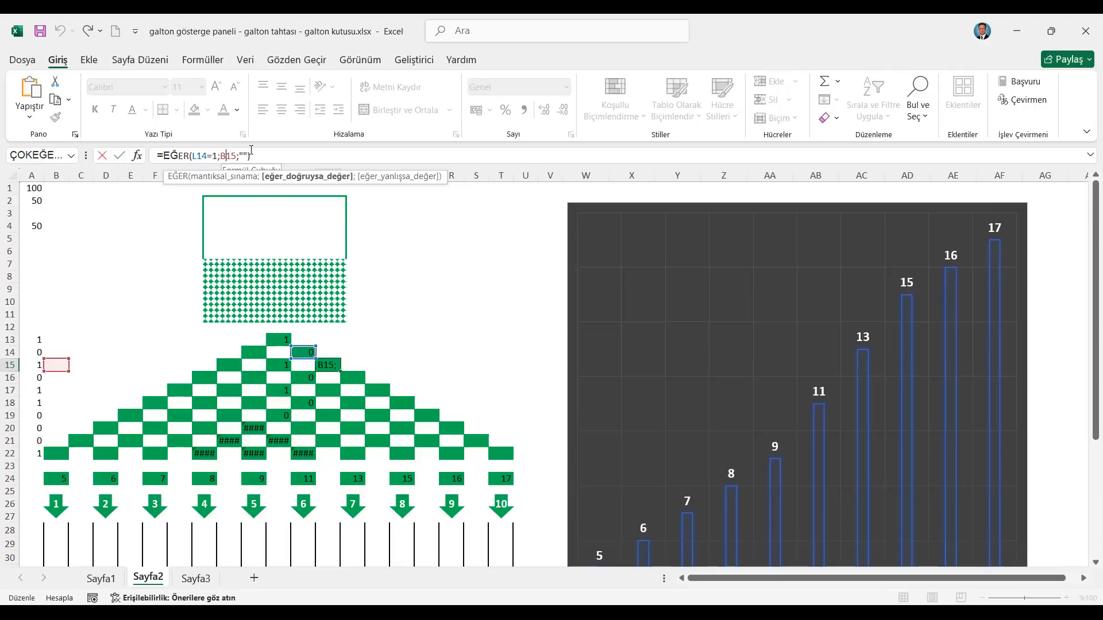
pyautogui.press('Return')
# Replace the broken reference in H16 with A16 so the formula reads =EĞER(I15=0;A16;"")
pyautogui.press('Left')
pyautogui.press('Left')
pyautogui.press('Left')
pyautogui.press('Left')
pyautogui.press('Left')
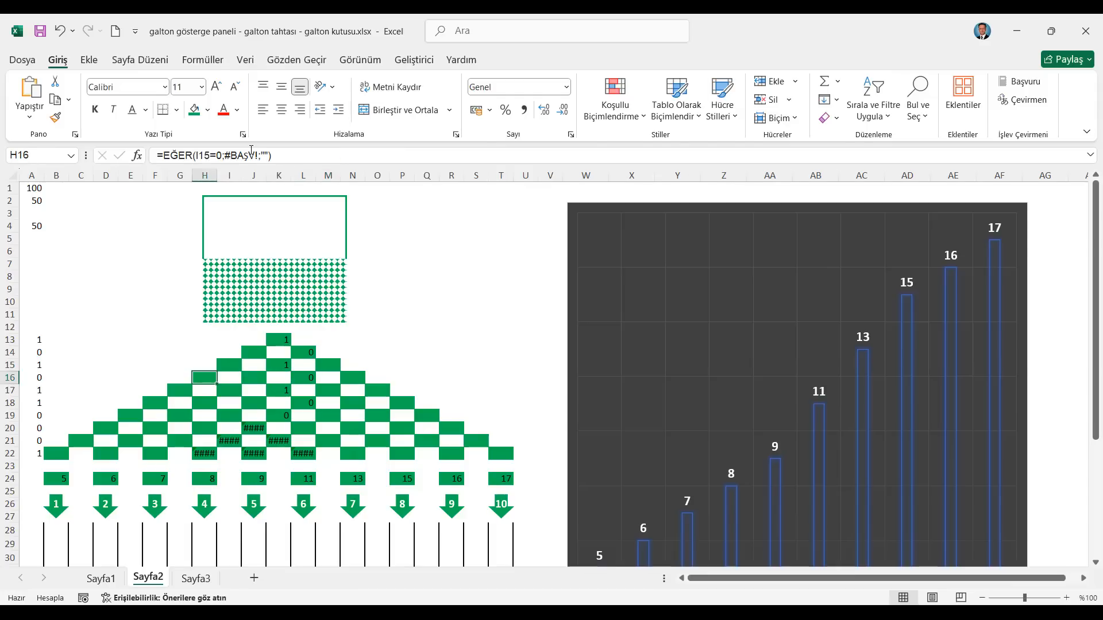
pyautogui.moveTo(258, 156); pyautogui.dragTo(232, 155)
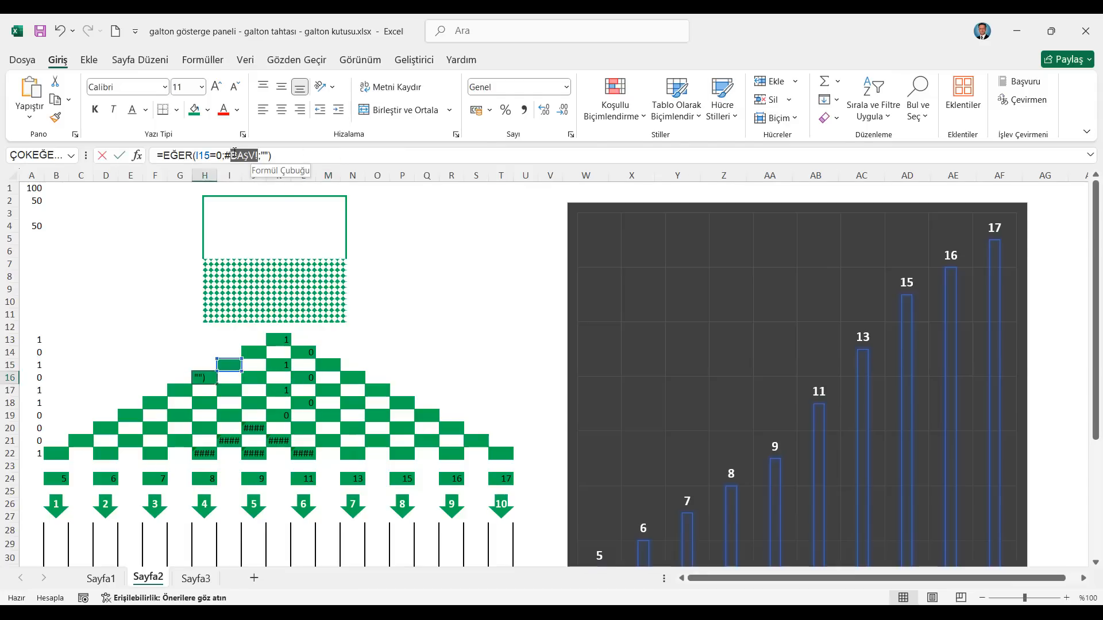
pyautogui.write('A15')
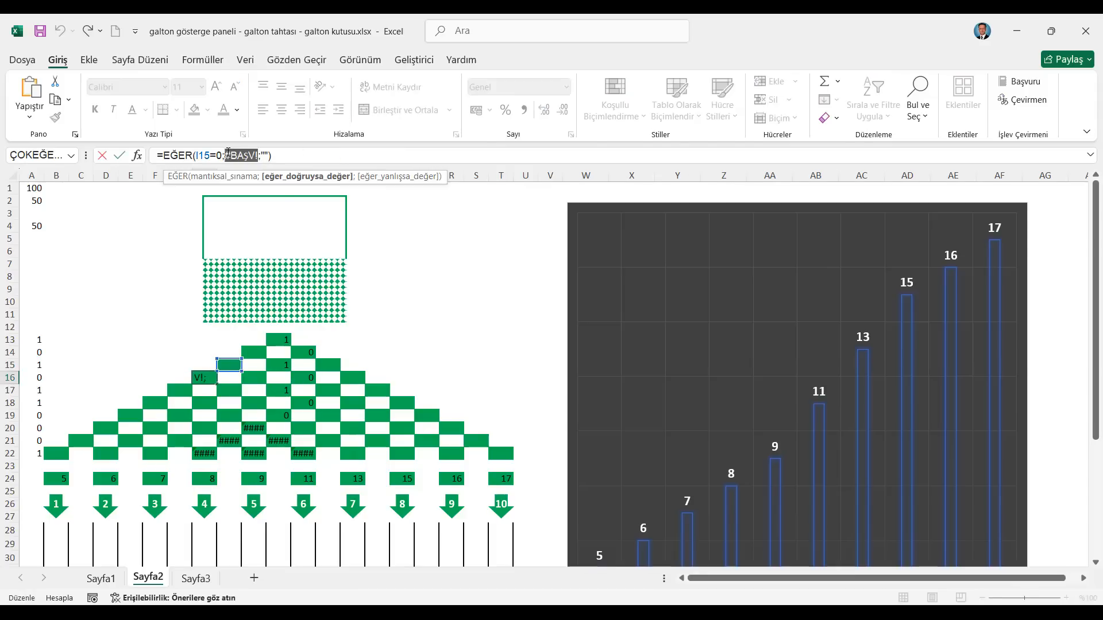
pyautogui.press('BackSpace')
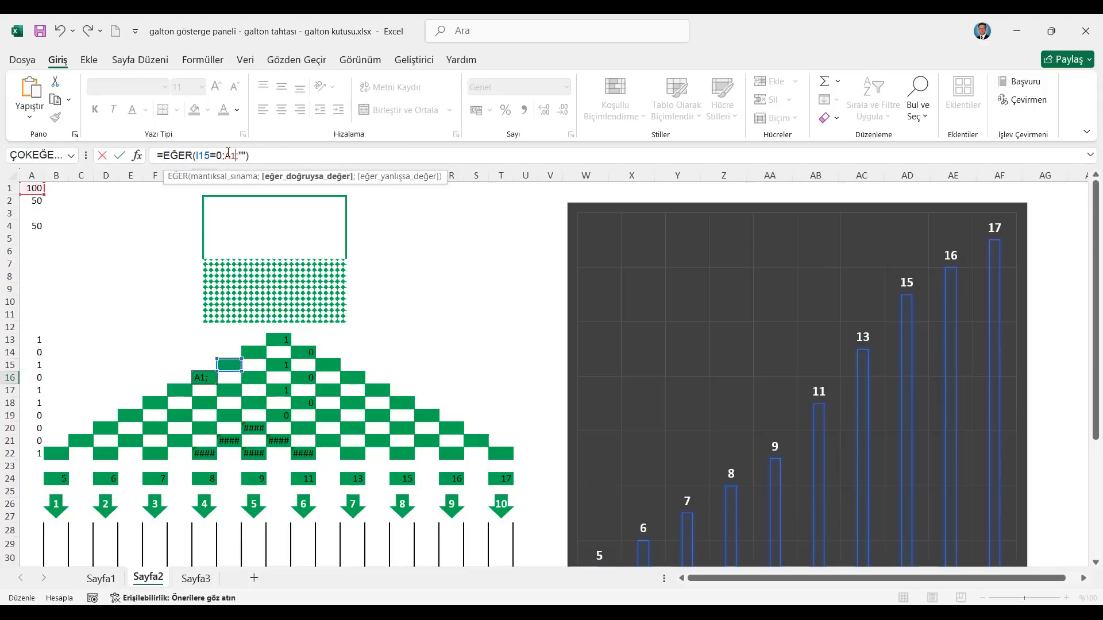
pyautogui.write('6')
pyautogui.press('Return')
# Replace the broken reference in J16 with A16 so the formula reads =EĞER(YADA(I15=1;K15=0);A16;"")
pyautogui.press('Up')
pyautogui.press('Right')
pyautogui.press('Right')
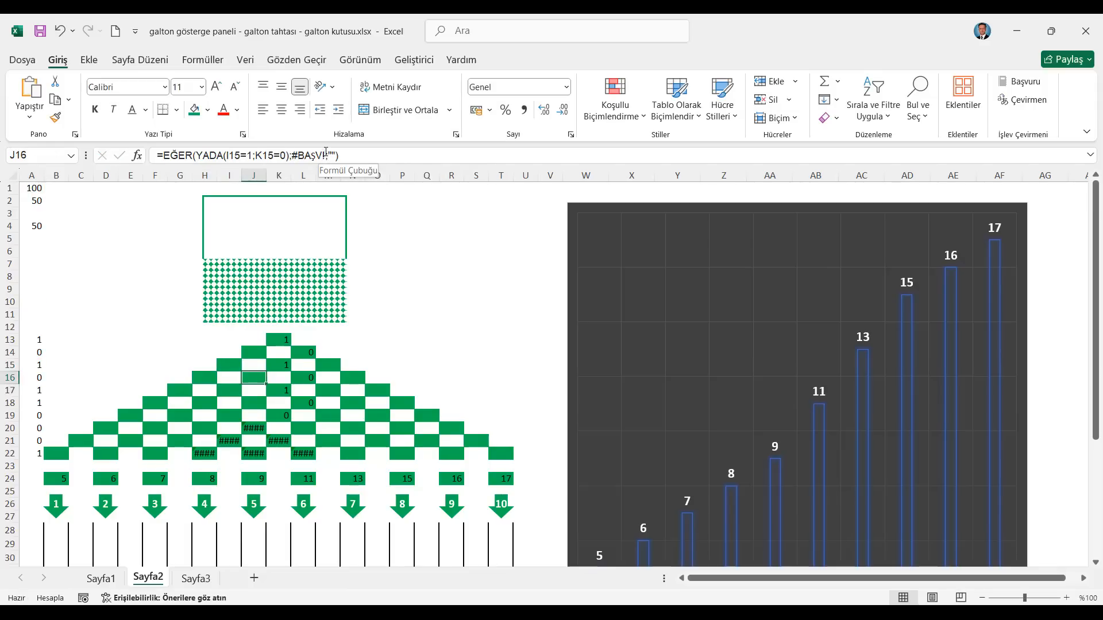
pyautogui.moveTo(325, 152); pyautogui.dragTo(298, 151)
pyautogui.write('A15')
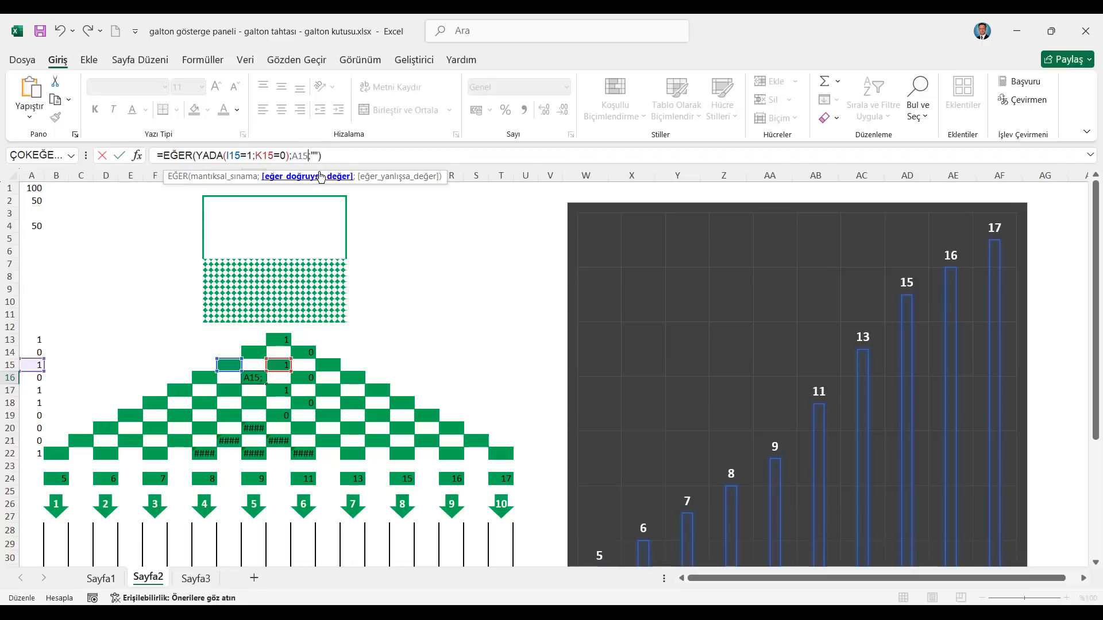
pyautogui.press('Tab')
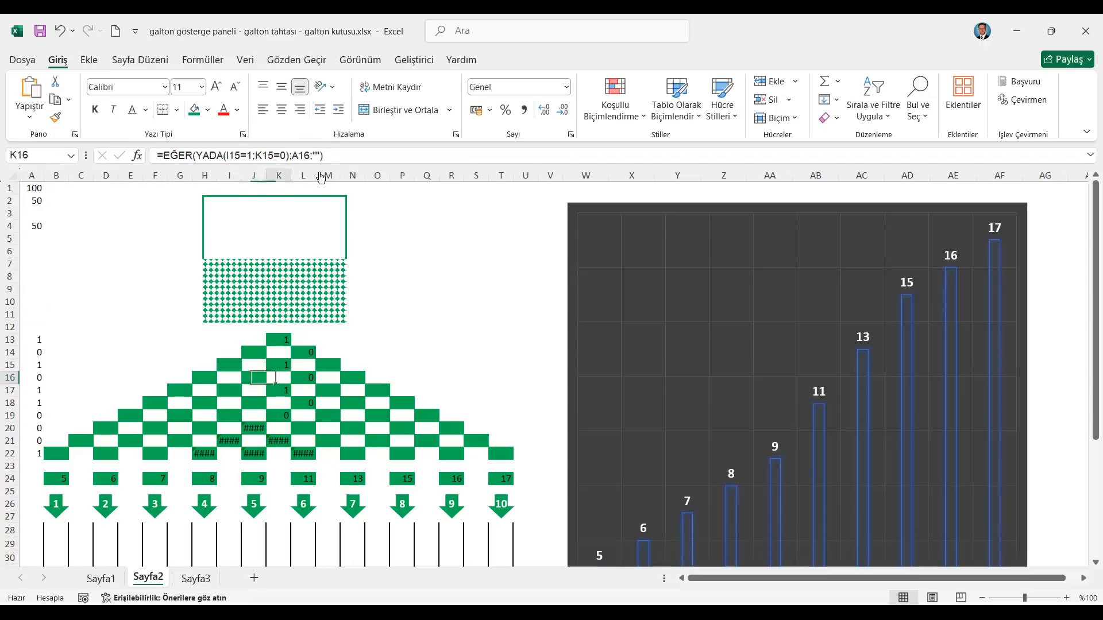
# Change the returned reference in L16 to A16 so the formula reads =EĞER(YADA(K15=1;M15=0);A16;"")
pyautogui.press('Tab')
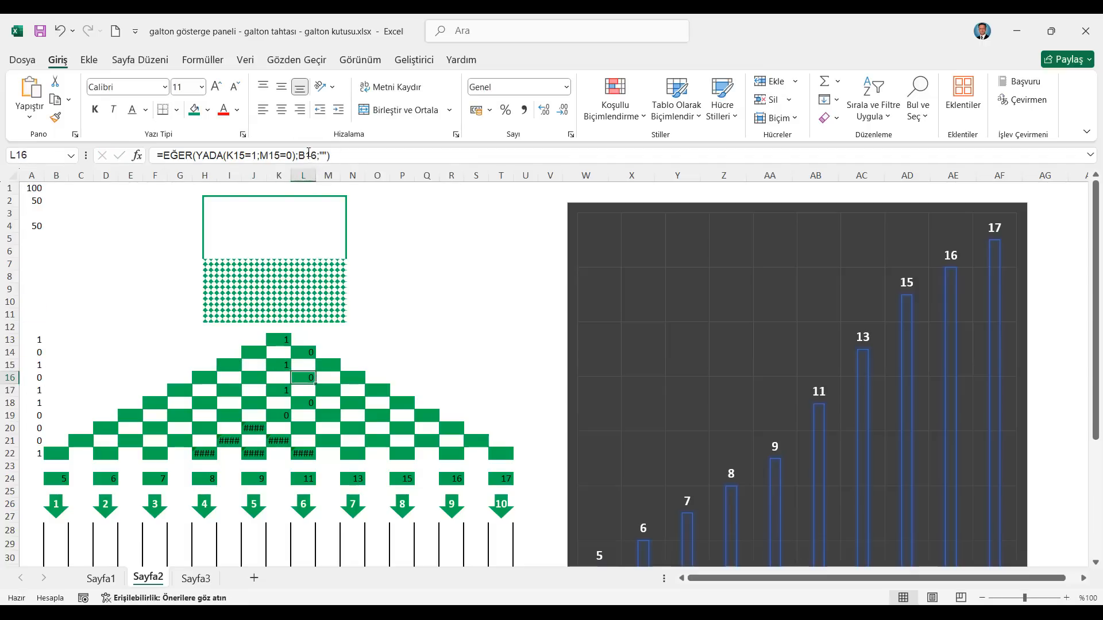
pyautogui.click(308, 153)
pyautogui.press('BackSpace')
pyautogui.write('A')
pyautogui.press('Return')
# Change the returned reference in N16 to A16 so the formula reads =EĞER(M15=1;A16;"")
pyautogui.press('Up')
pyautogui.press('Right')
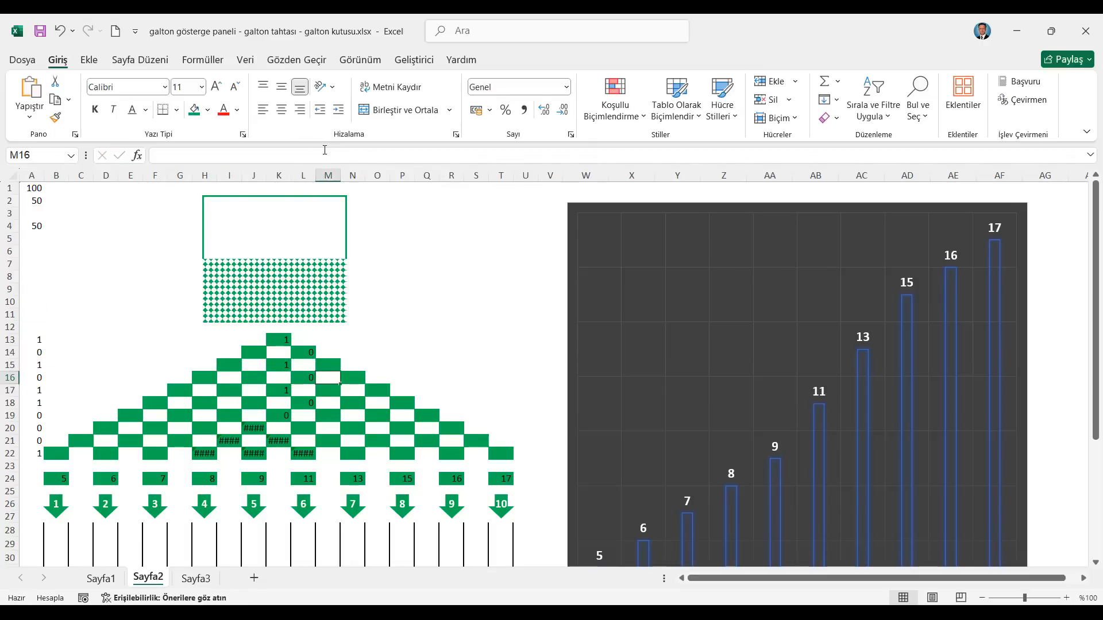
pyautogui.press('Right')
pyautogui.click(245, 155)
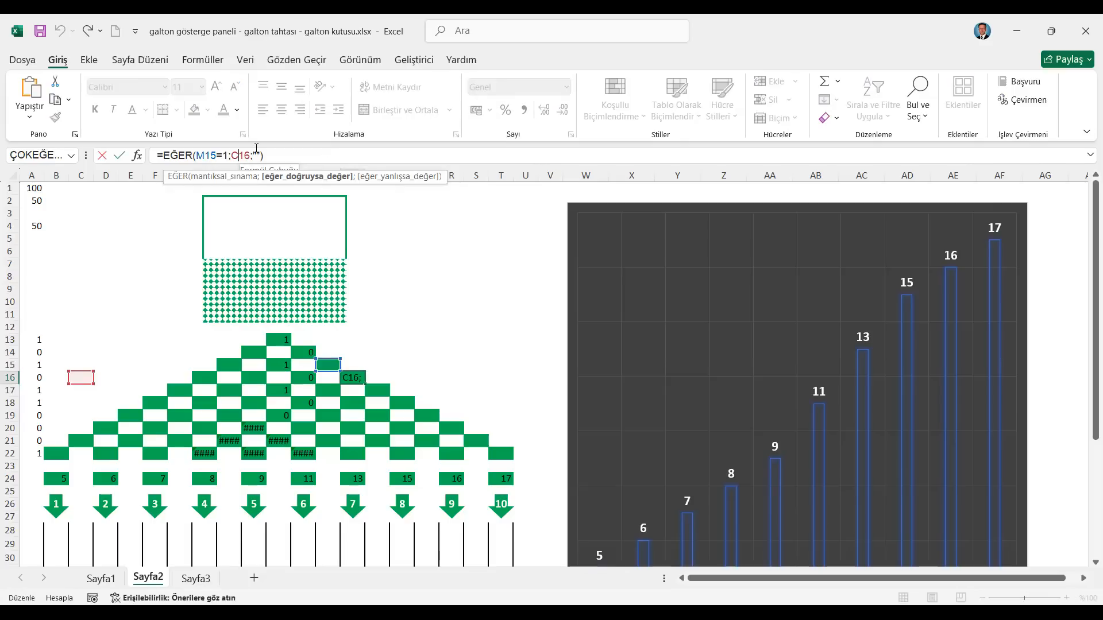
pyautogui.press('BackSpace')
pyautogui.write('A')
pyautogui.press('Return')
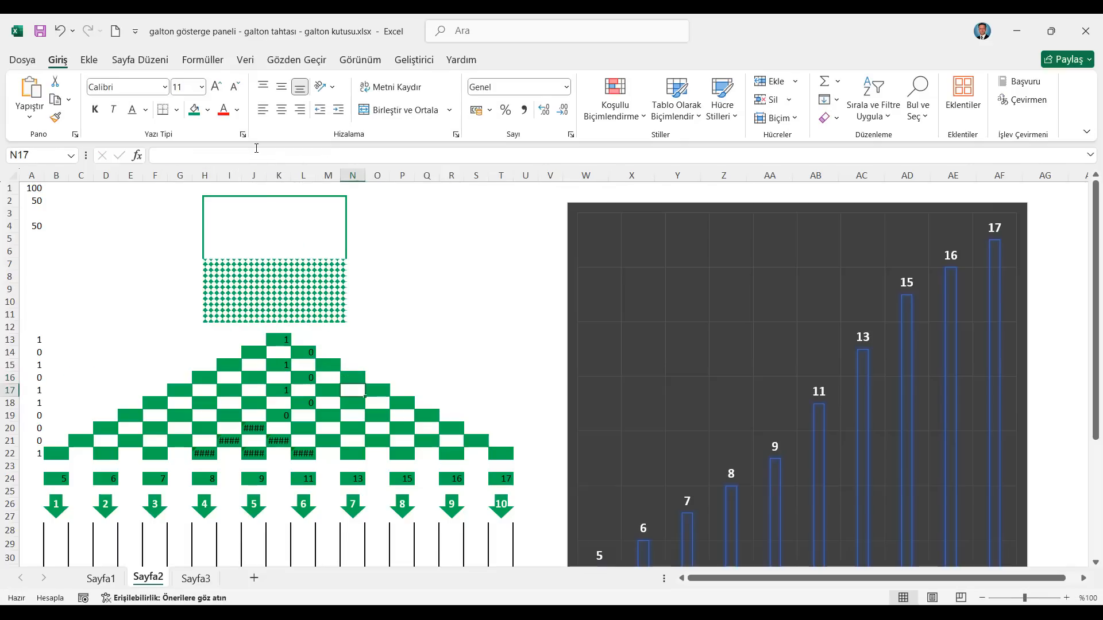
# Replace the broken reference in G17 with A17 so the formula reads =EĞER(H16=0;A17;"")
pyautogui.press('Up')
pyautogui.press('Down')
pyautogui.press('Left')
pyautogui.press('Left')
pyautogui.press('Left')
pyautogui.press('Left')
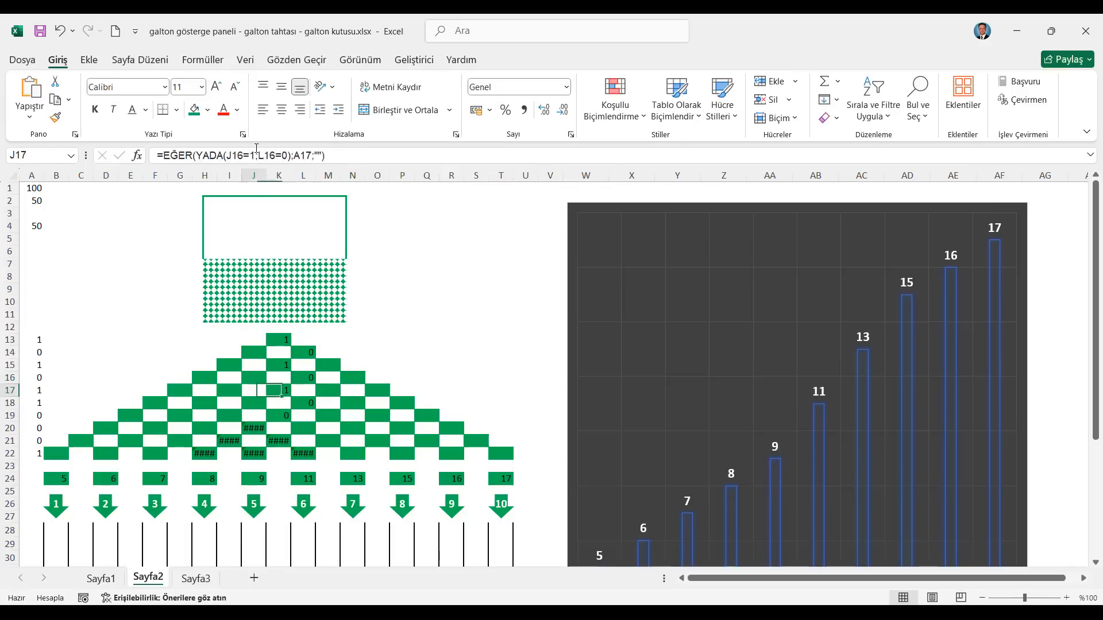
pyautogui.press('Left')
pyautogui.press('Left')
pyautogui.press('Left')
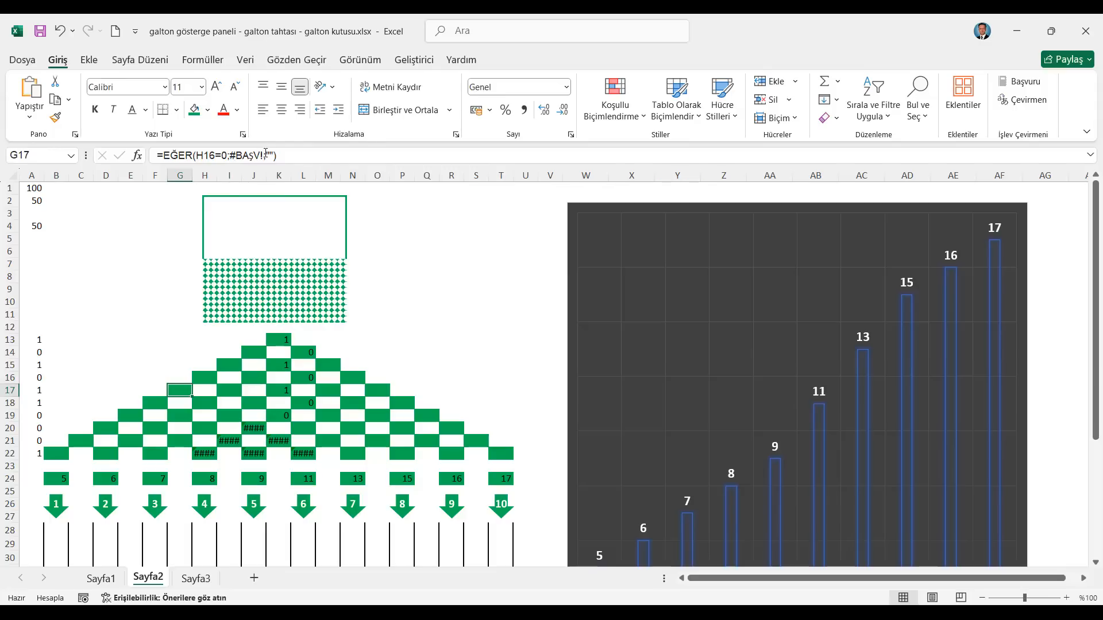
pyautogui.moveTo(266, 153); pyautogui.dragTo(233, 154)
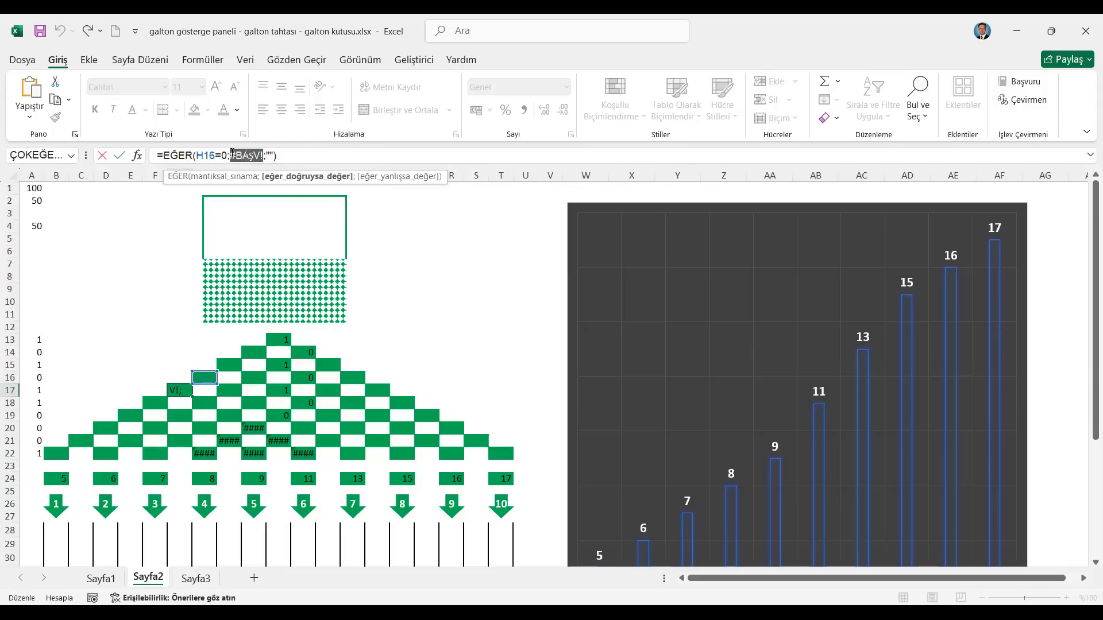
pyautogui.write('A1')
pyautogui.press('Escape')
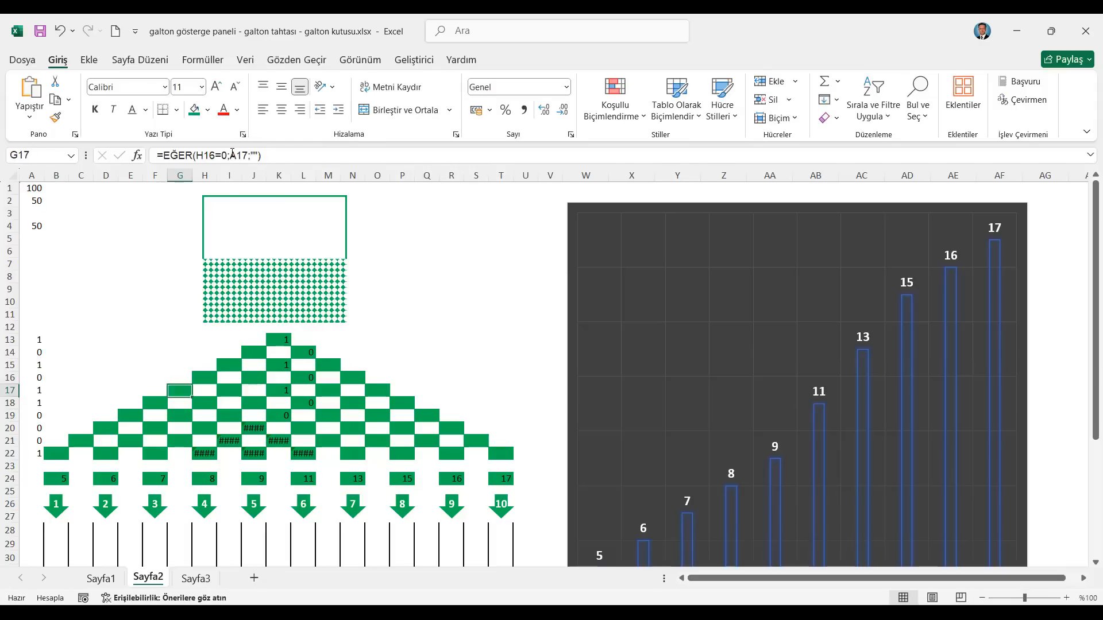
# Replace the broken reference in I17 with A17 so the formula reads =EĞER(YADA(H16=1;J16=0);A17;"")
pyautogui.press('Right')
pyautogui.press('Right')
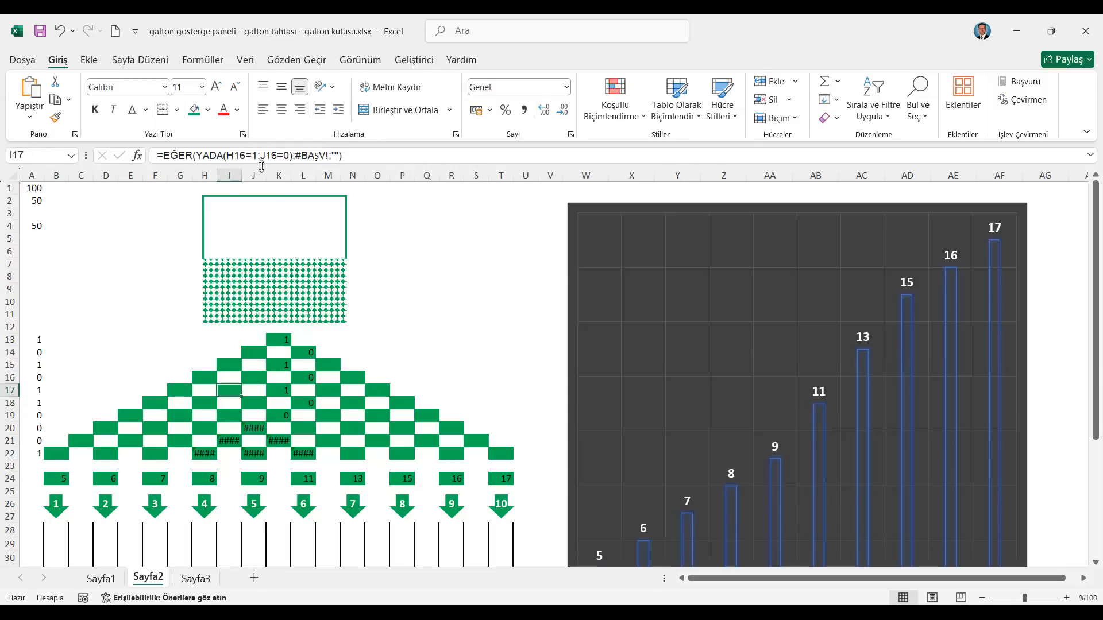
pyautogui.click(329, 155)
pyautogui.moveTo(329, 156); pyautogui.dragTo(300, 154)
pyautogui.write('A15')
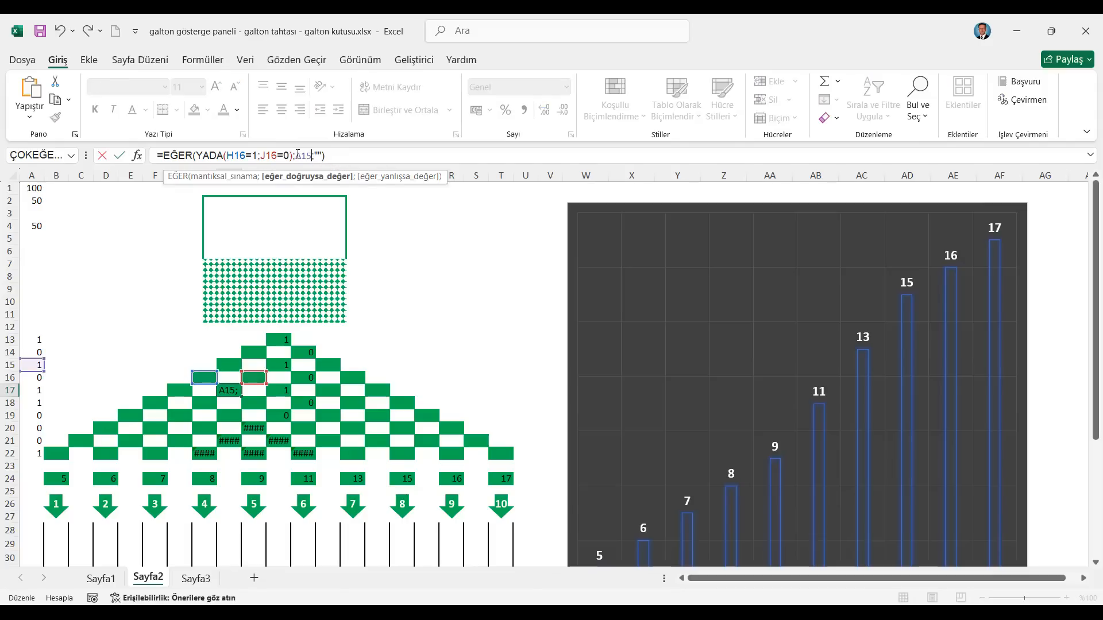
pyautogui.press('BackSpace')
pyautogui.write('7')
pyautogui.hotkey('ctrl', 'Return')
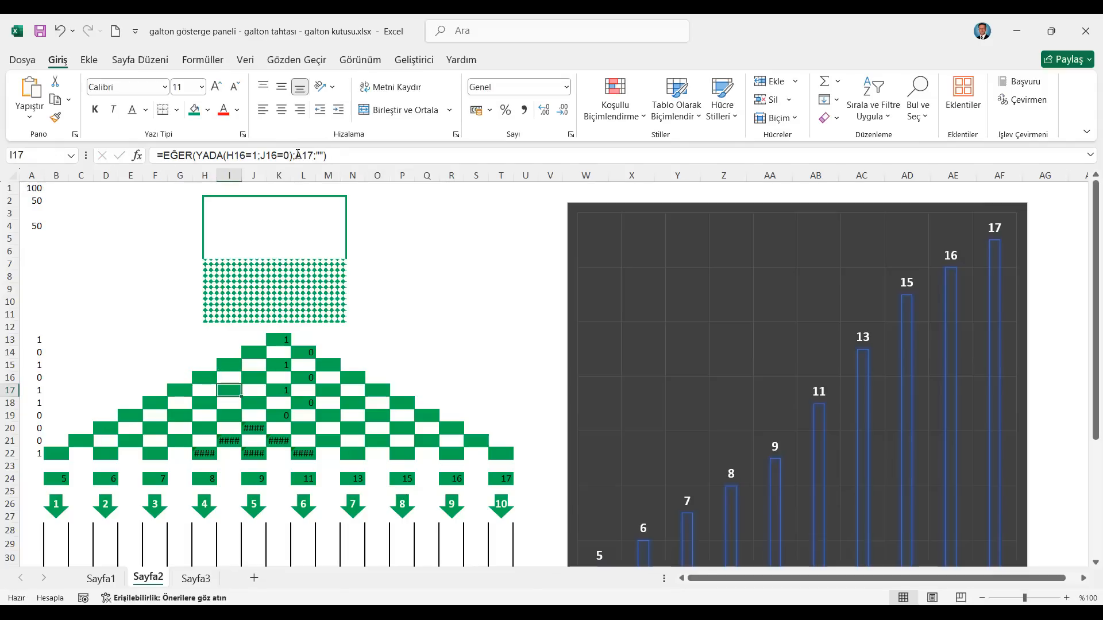
# Change the returned reference in M17 to A17 so the formula reads =EĞER(YADA(L16=1;N16=0);A17;"")
pyautogui.press('Right')
pyautogui.press('Right')
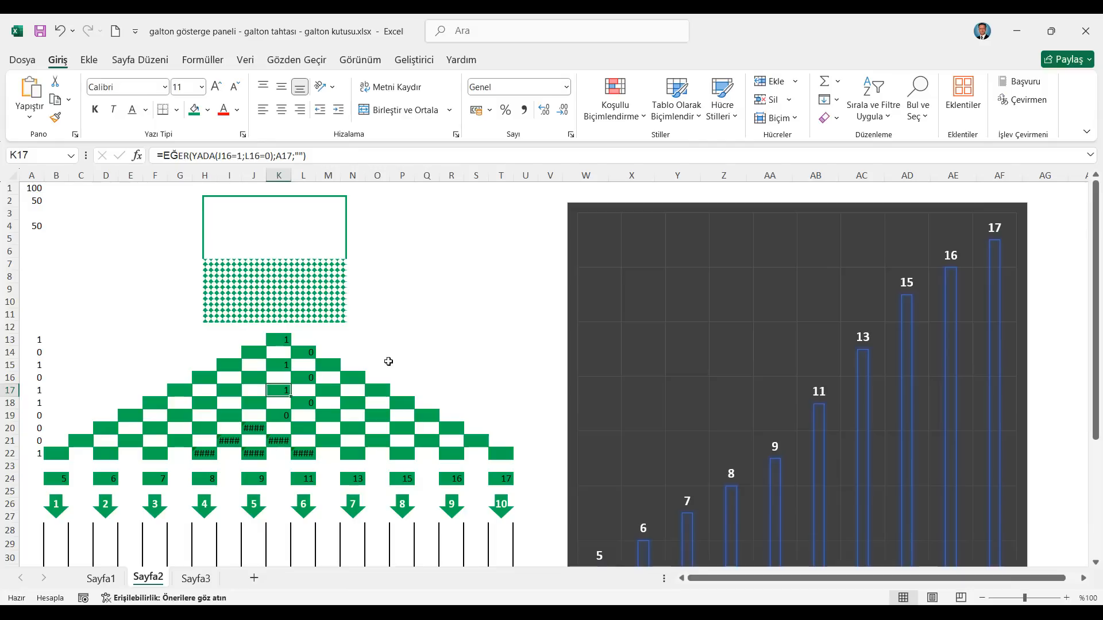
pyautogui.press('Right')
pyautogui.press('Right')
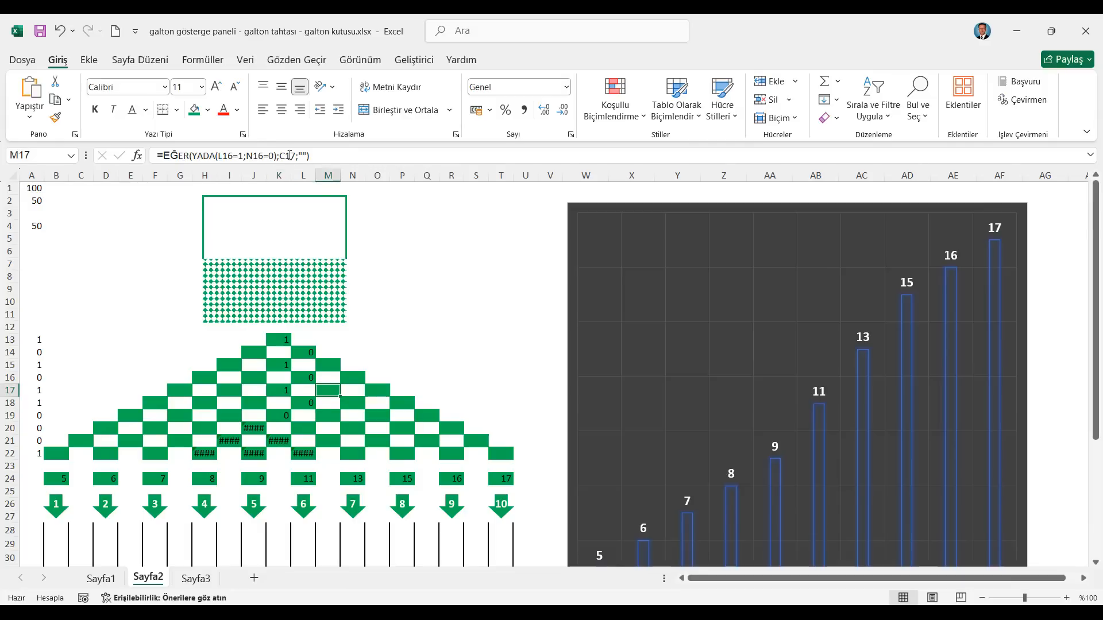
pyautogui.click(290, 156)
pyautogui.press('BackSpace')
pyautogui.write('a')
pyautogui.press('Return')
# Change the returned reference in O17 to A17 so the formula reads =EĞER(N16=1;A17;"")
pyautogui.press('Up')
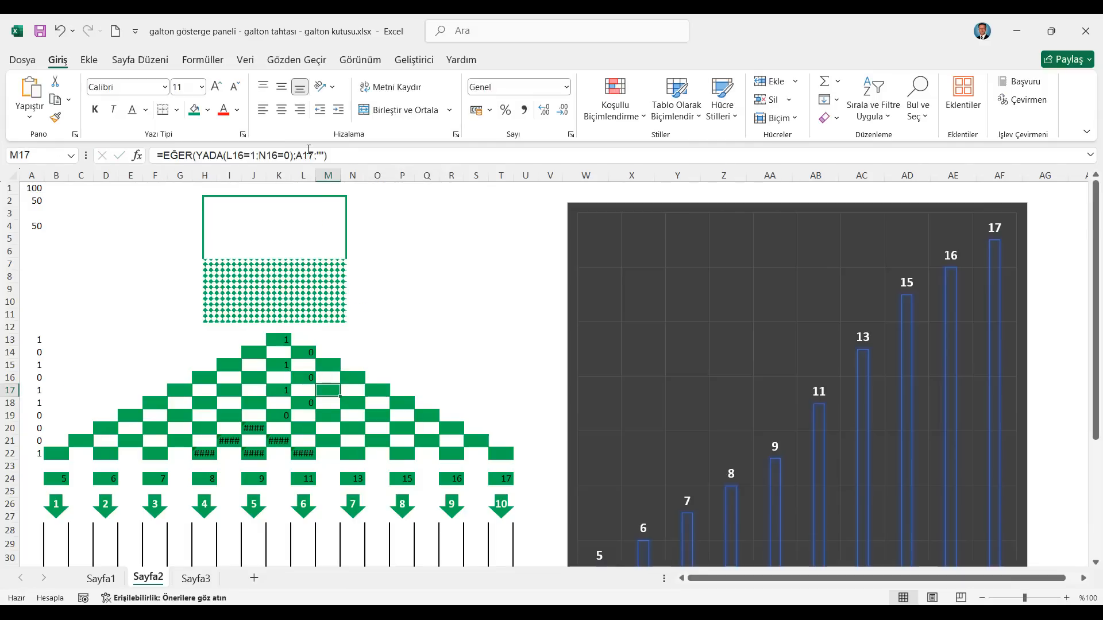
pyautogui.press('Right')
pyautogui.press('Right')
pyautogui.click(241, 155)
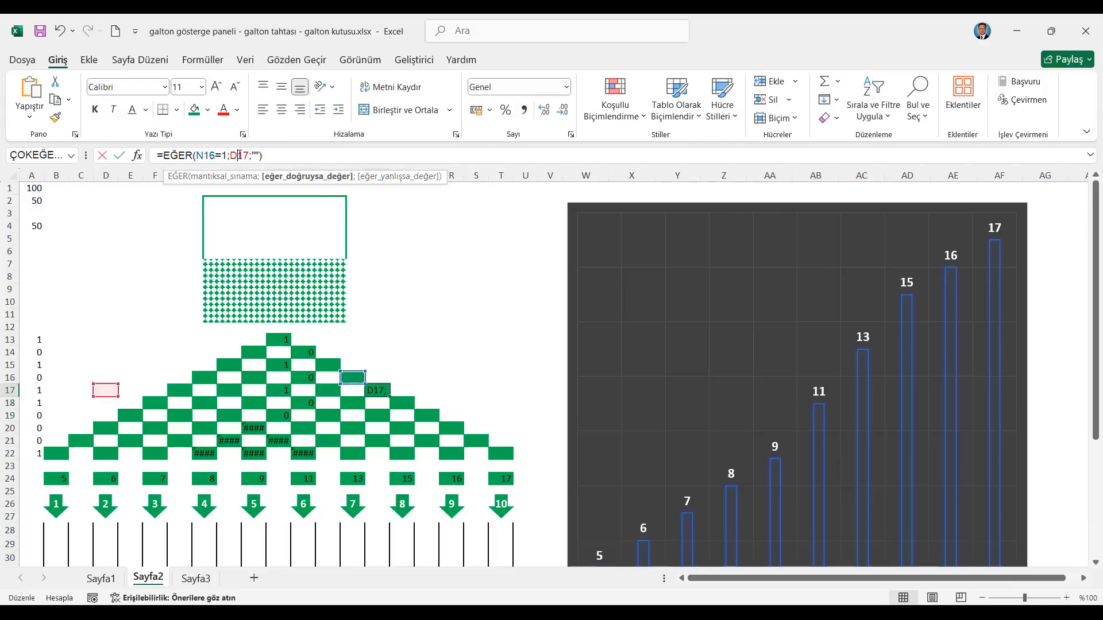
pyautogui.press('BackSpace')
pyautogui.write('a')
pyautogui.press('Return')
# Replace the broken reference in F18 with A18 so the formula reads =EĞER(G17=0;A18;"")
pyautogui.press('Left')
pyautogui.press('Left')
pyautogui.press('Left')
pyautogui.press('Left')
pyautogui.press('Left')
pyautogui.press('Left')
pyautogui.press('Left')
pyautogui.press('Left')
pyautogui.press('Left')
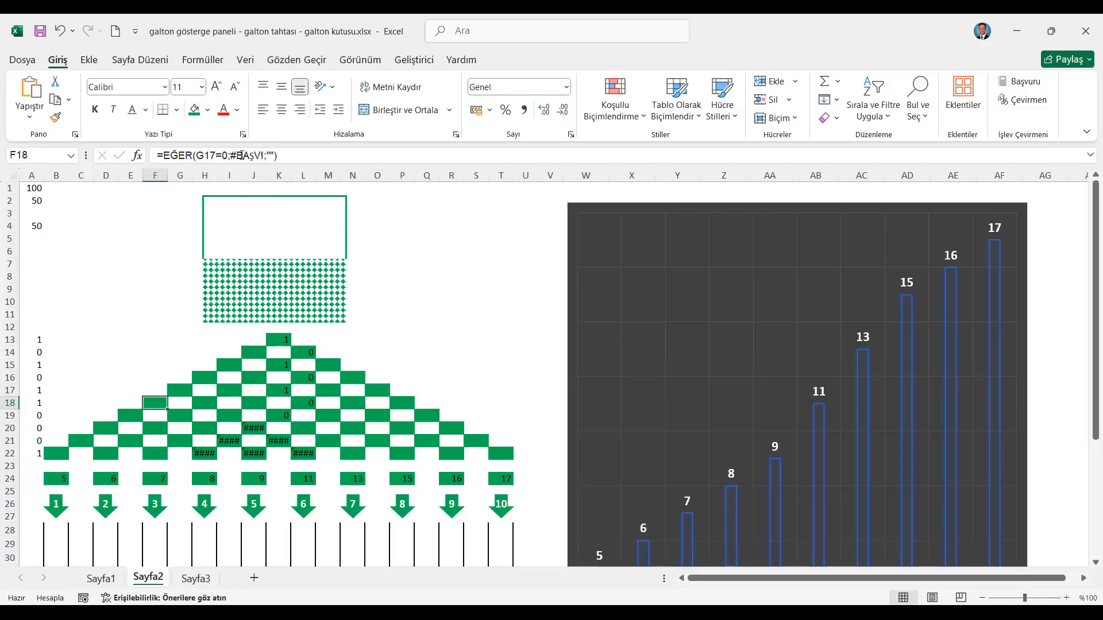
pyautogui.moveTo(264, 155); pyautogui.dragTo(234, 149)
pyautogui.write('A15')
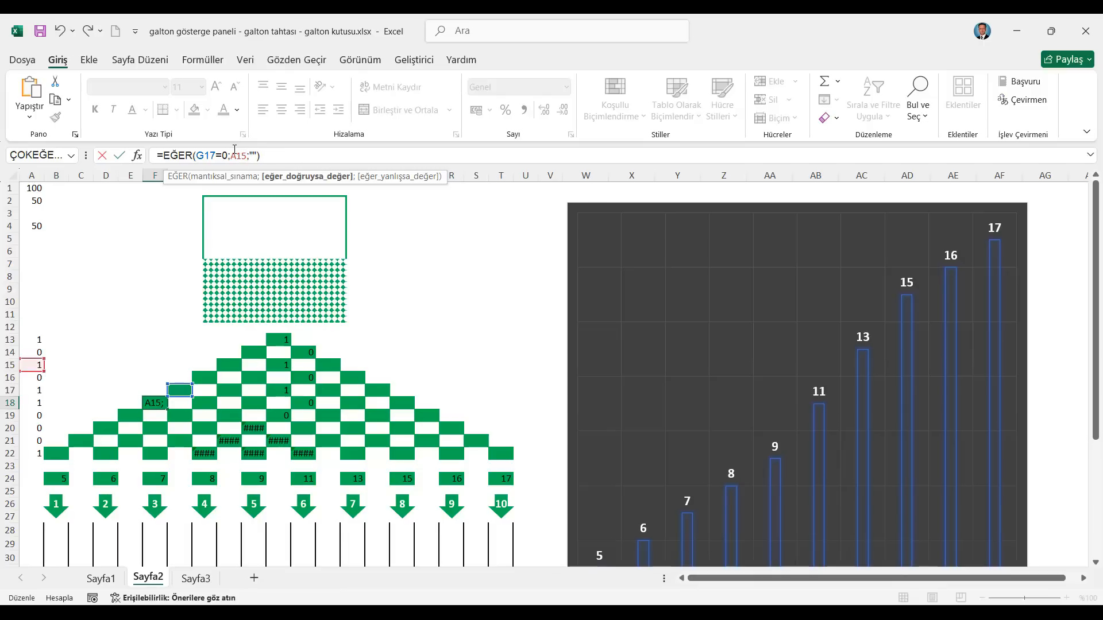
pyautogui.press('BackSpace')
pyautogui.write('8')
pyautogui.press('Return')
# Replace the broken reference in H18's EĞER/YADA formula with the column A cell of row 18
pyautogui.press('Up')
pyautogui.press('Right')
pyautogui.press('Right')
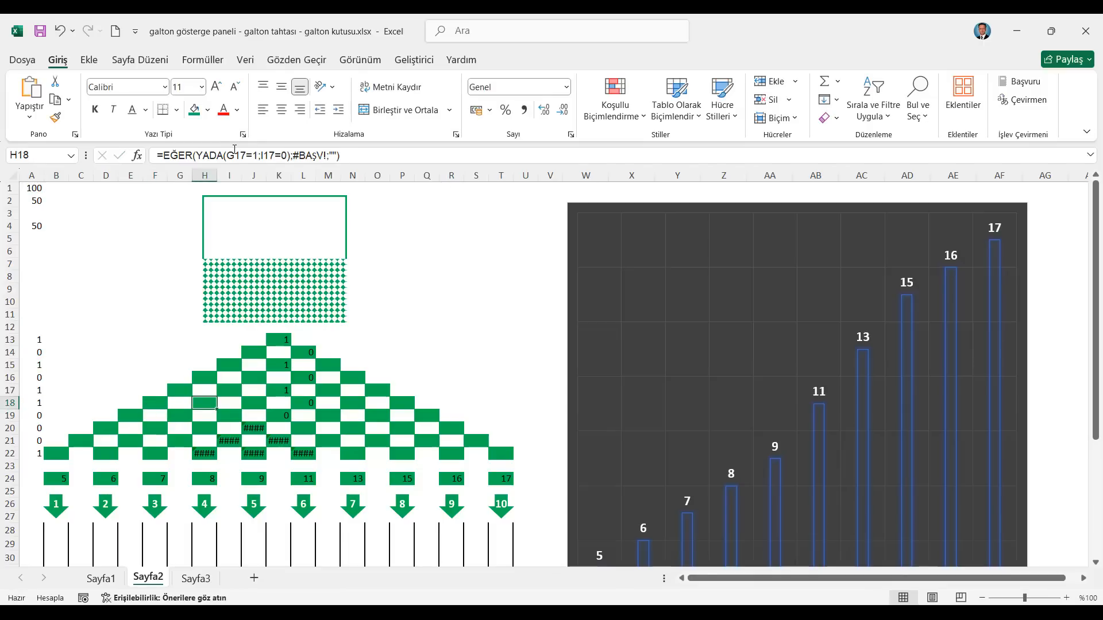
pyautogui.moveTo(328, 154); pyautogui.dragTo(292, 154)
pyautogui.write('A15')
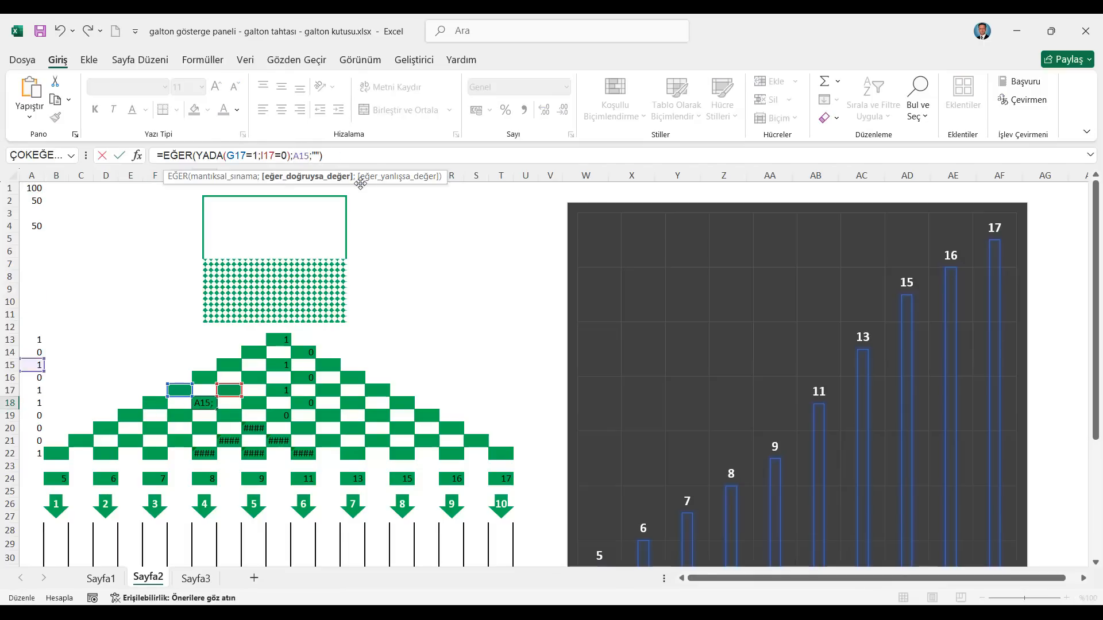
pyautogui.press('Return')
# Replace the broken reference in J18's EĞER/YADA formula with the column A cell of row 18
pyautogui.press('Up')
pyautogui.press('Right')
pyautogui.press('Right')
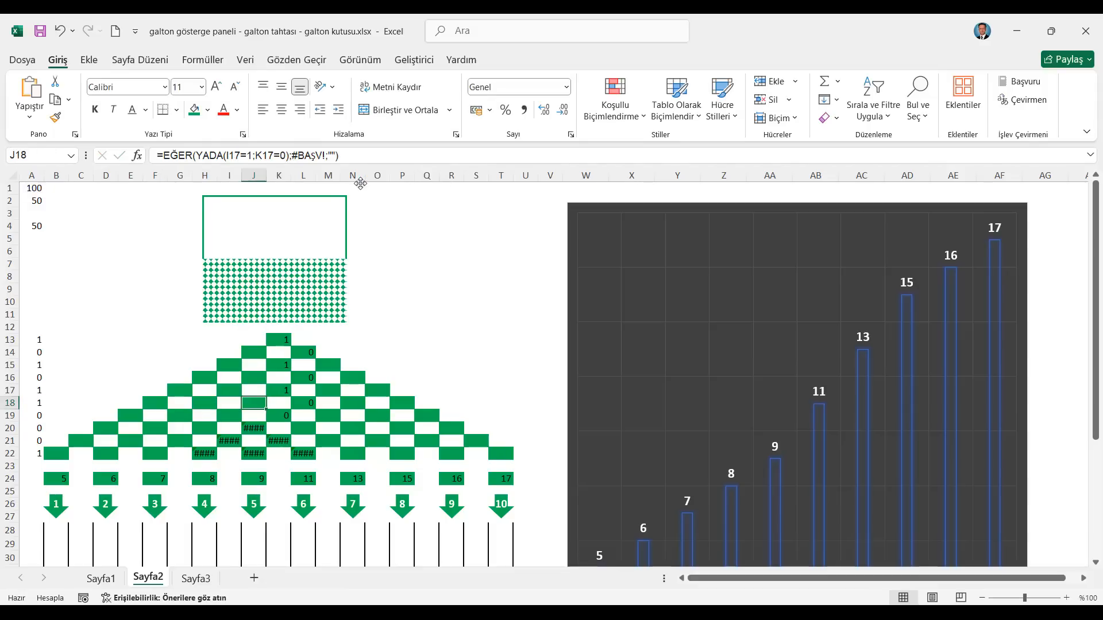
pyautogui.moveTo(327, 154); pyautogui.dragTo(295, 154)
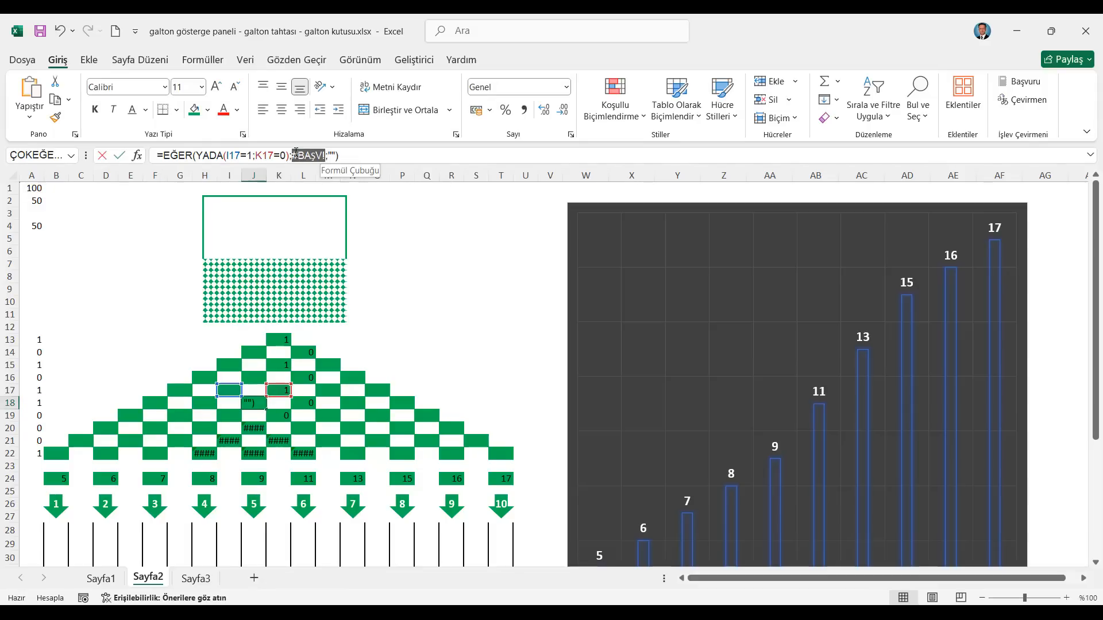
pyautogui.write('A15')
pyautogui.press('BackSpace')
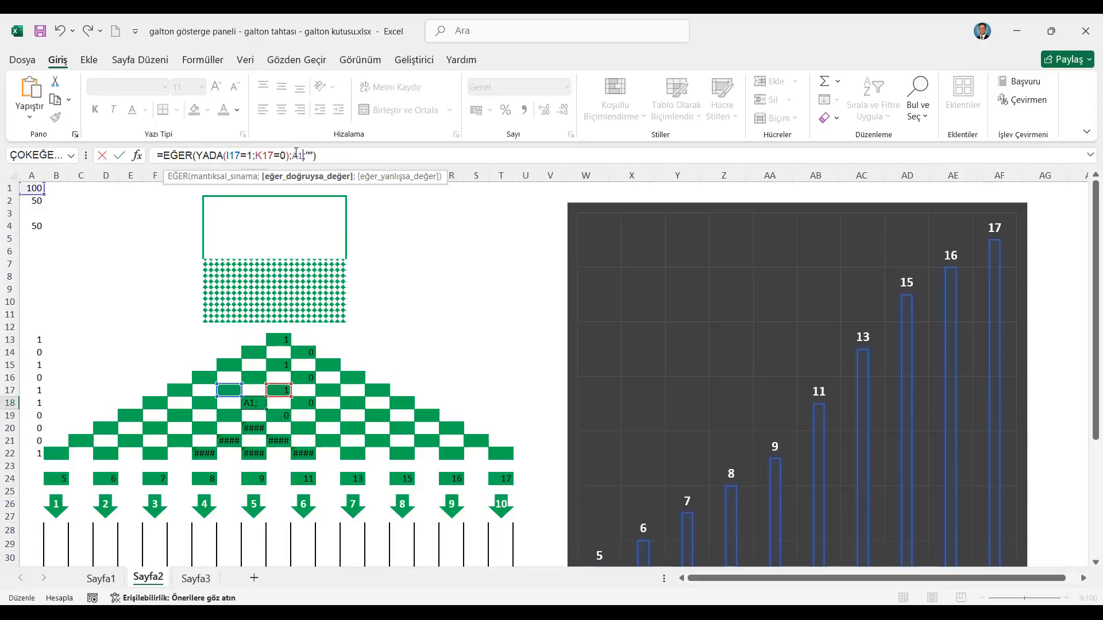
pyautogui.press('Return')
# Change the returned reference in L18 to A18 so the formula reads =EĞER(YADA(K17=1;M17=0);A18;"")
pyautogui.press('Up')
pyautogui.press('Right')
pyautogui.press('Right')
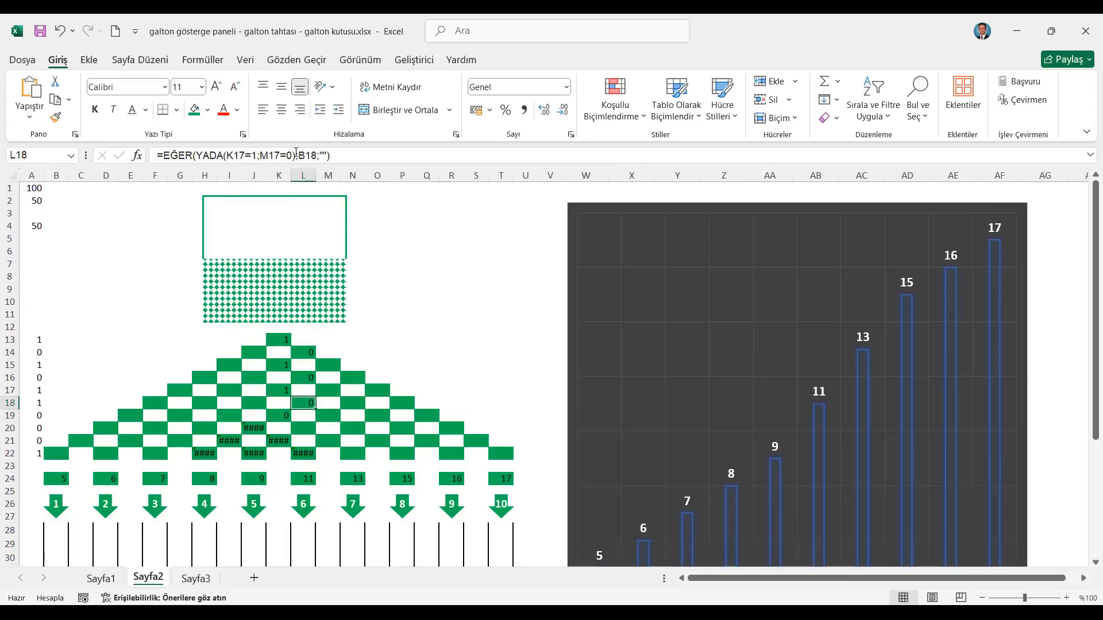
pyautogui.click(310, 156)
pyautogui.press('BackSpace')
pyautogui.write('A')
pyautogui.press('Return')
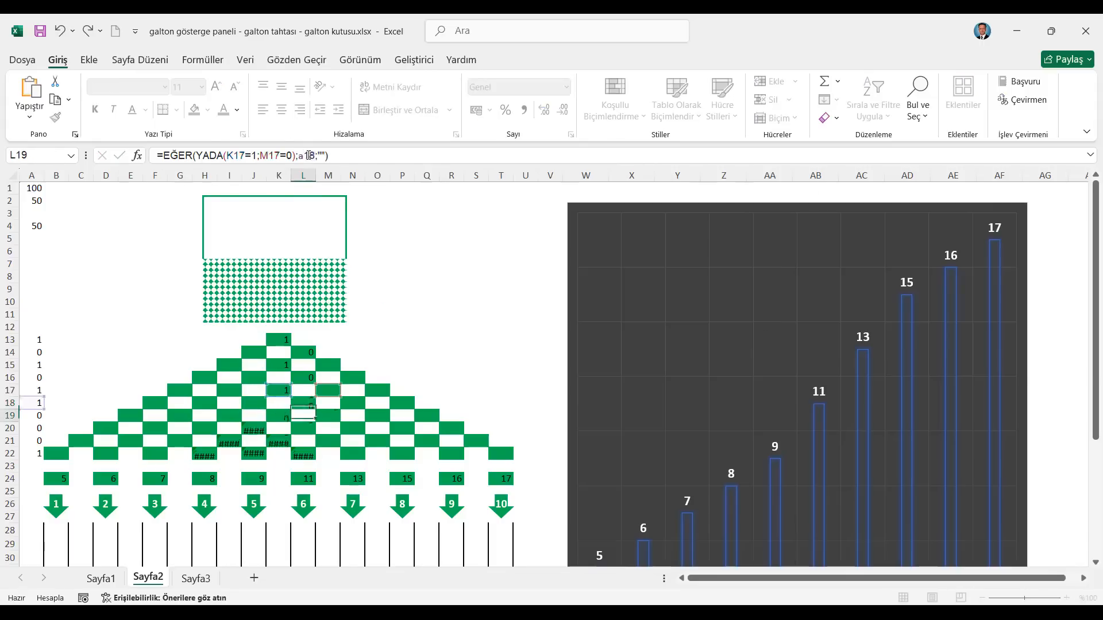
# Change the returned reference in N18's EĞER/YADA formula to the column A cell of row 18
pyautogui.press('Up')
pyautogui.press('Right')
pyautogui.press('Right')
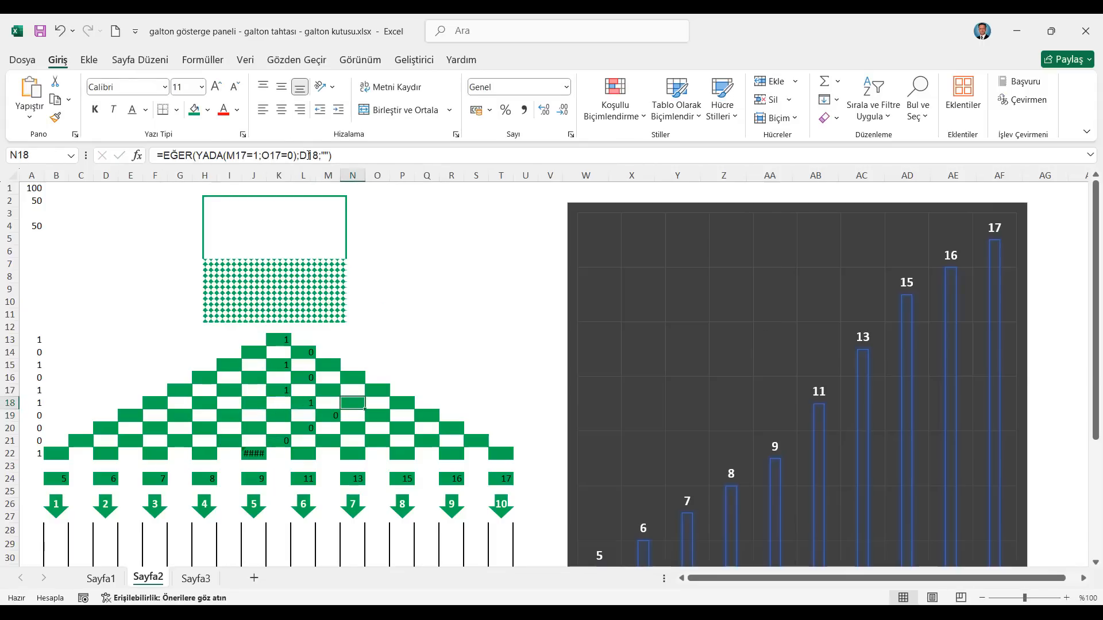
pyautogui.click(310, 155)
pyautogui.press('BackSpace')
pyautogui.write('E')
pyautogui.press('Return')
# Change the returned reference in P18 to A18 so the formula reads =EĞER(O17=1;A18;"")
pyautogui.press('Up')
pyautogui.press('Right')
pyautogui.press('Right')
pyautogui.click(239, 157)
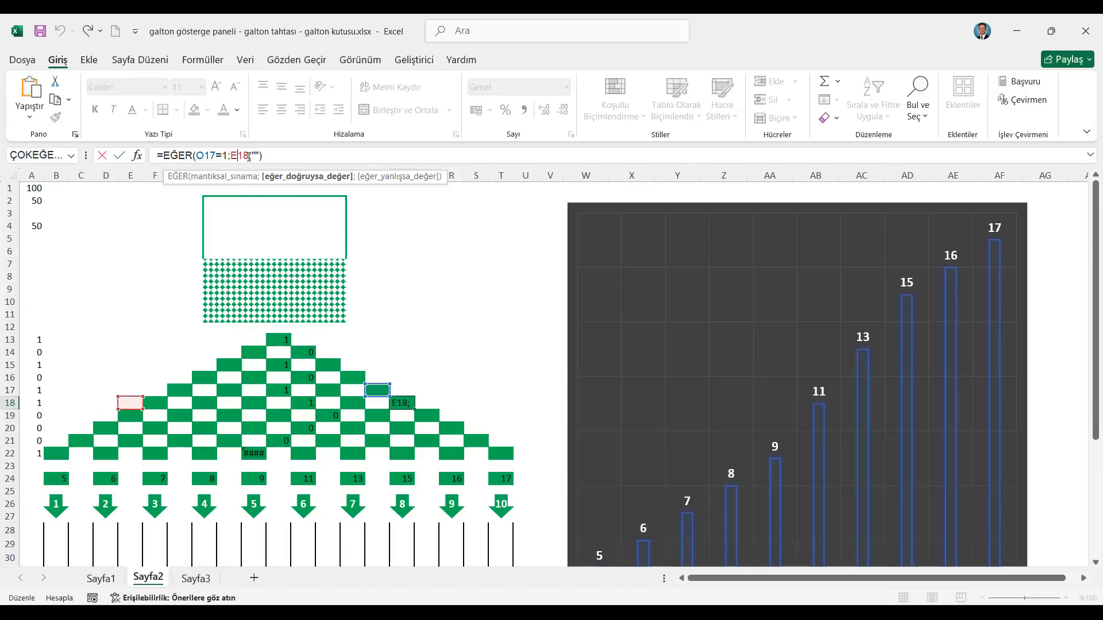
pyautogui.press('BackSpace')
pyautogui.write('A')
pyautogui.press('Return')
# Replace the broken reference in E19 with A19 so the formula reads =EĞER(F18=0;A19;"")
pyautogui.press('Up')
pyautogui.press('Left')
pyautogui.press('Left')
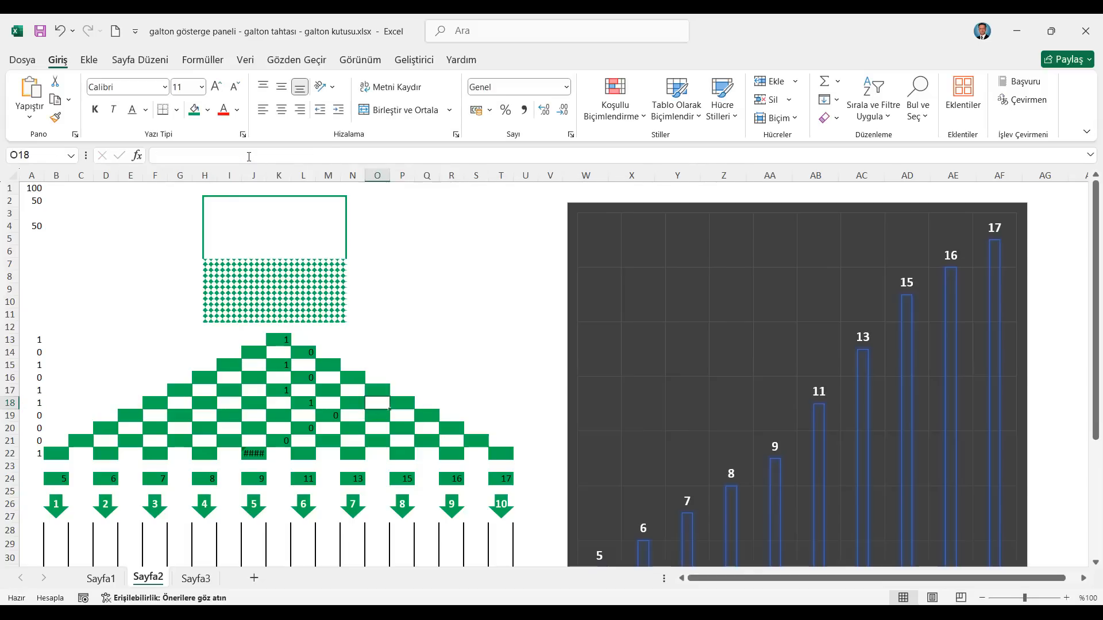
pyautogui.press('Down')
pyautogui.press('Left')
pyautogui.press('Left')
pyautogui.press('Left')
pyautogui.press('Left')
pyautogui.press('Left')
pyautogui.press('Left')
pyautogui.press('Left')
pyautogui.press('Left')
pyautogui.press('Left')
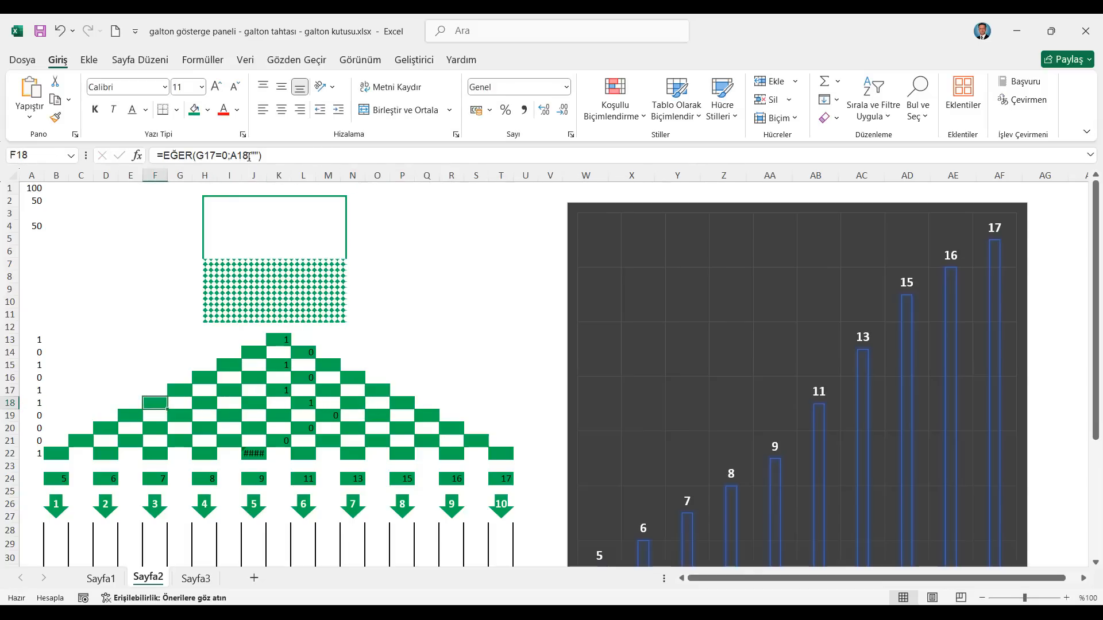
pyautogui.moveTo(259, 156); pyautogui.dragTo(231, 154)
pyautogui.write('A15')
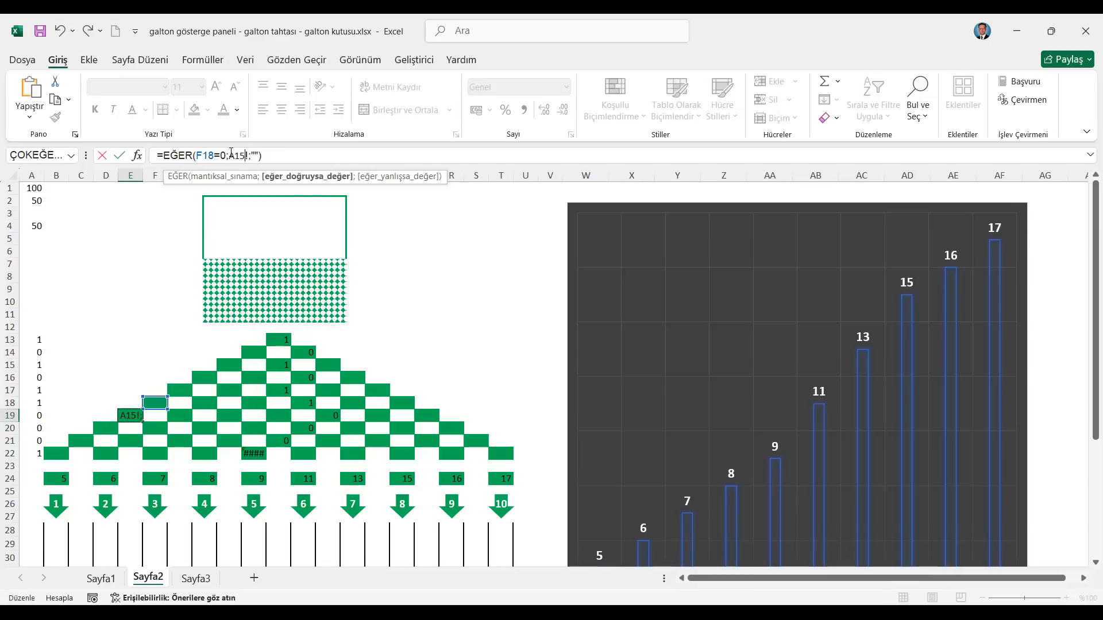
pyautogui.press('BackSpace')
pyautogui.write('9')
pyautogui.press('Return')
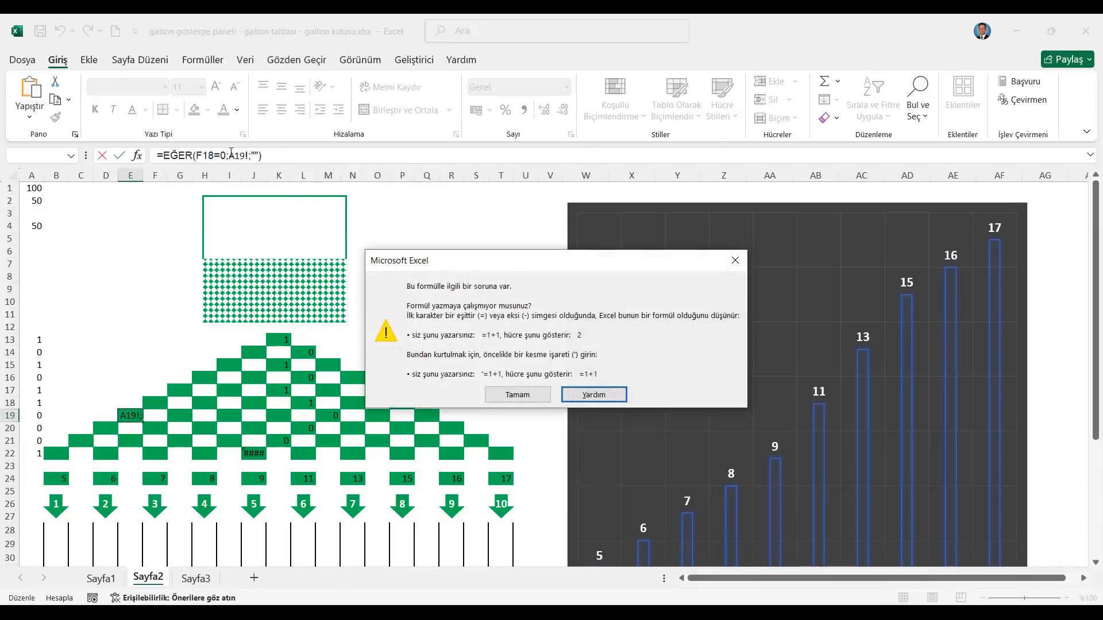
pyautogui.press('Escape')
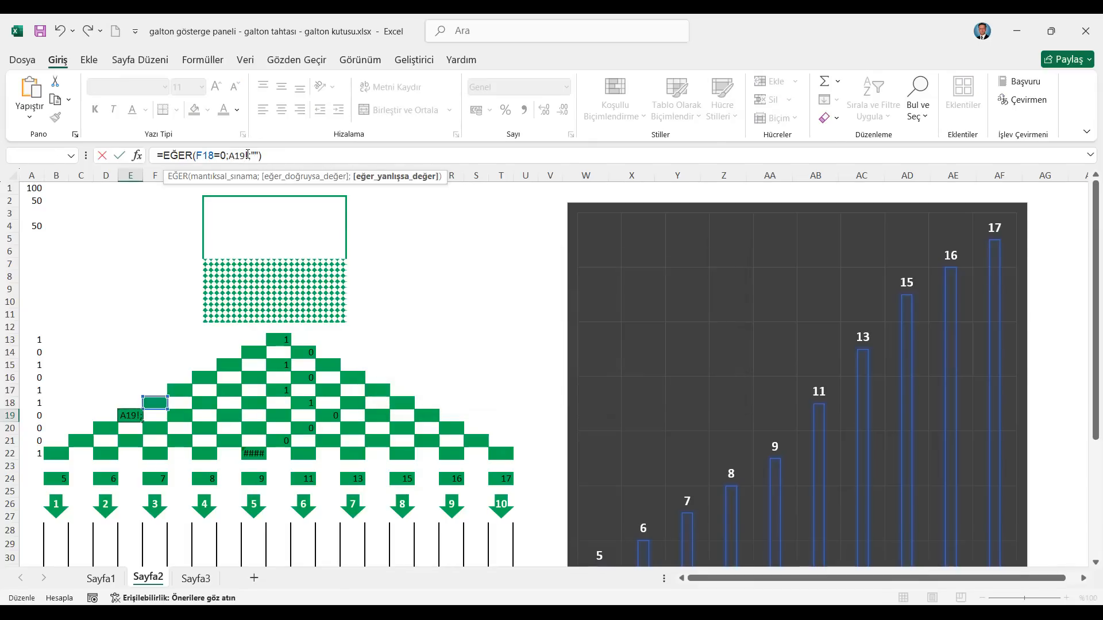
pyautogui.click(249, 155)
pyautogui.press('Escape')
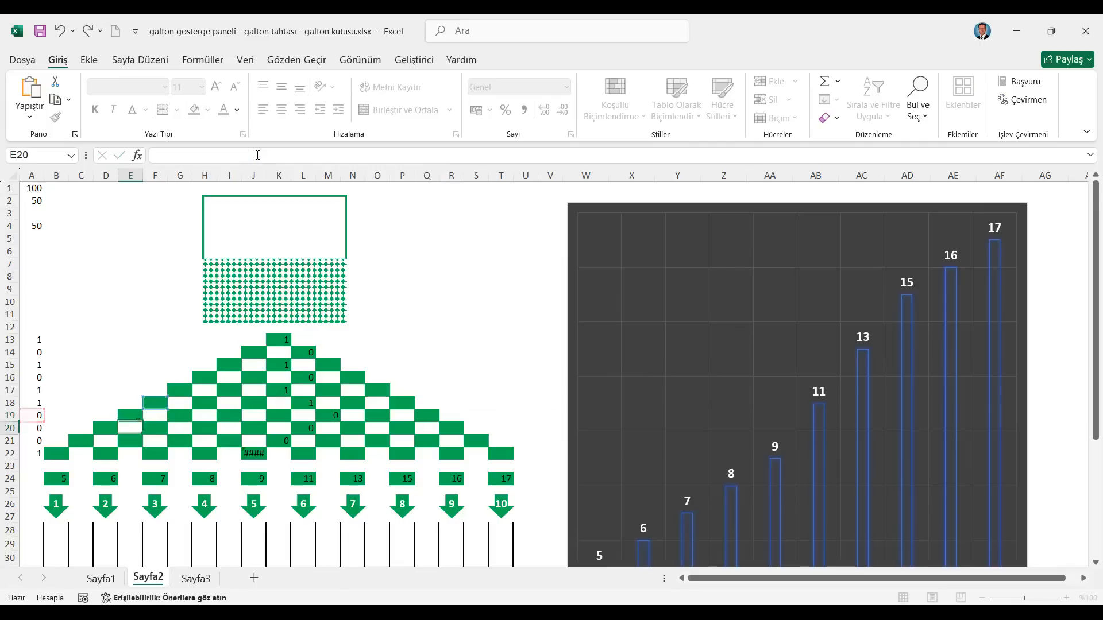
# Replace the broken reference in G19 with A19 so the formula reads =EĞER(YADA(F18=1;H18=0);A19;"")
pyautogui.click(330, 155)
pyautogui.moveTo(330, 155); pyautogui.dragTo(299, 153)
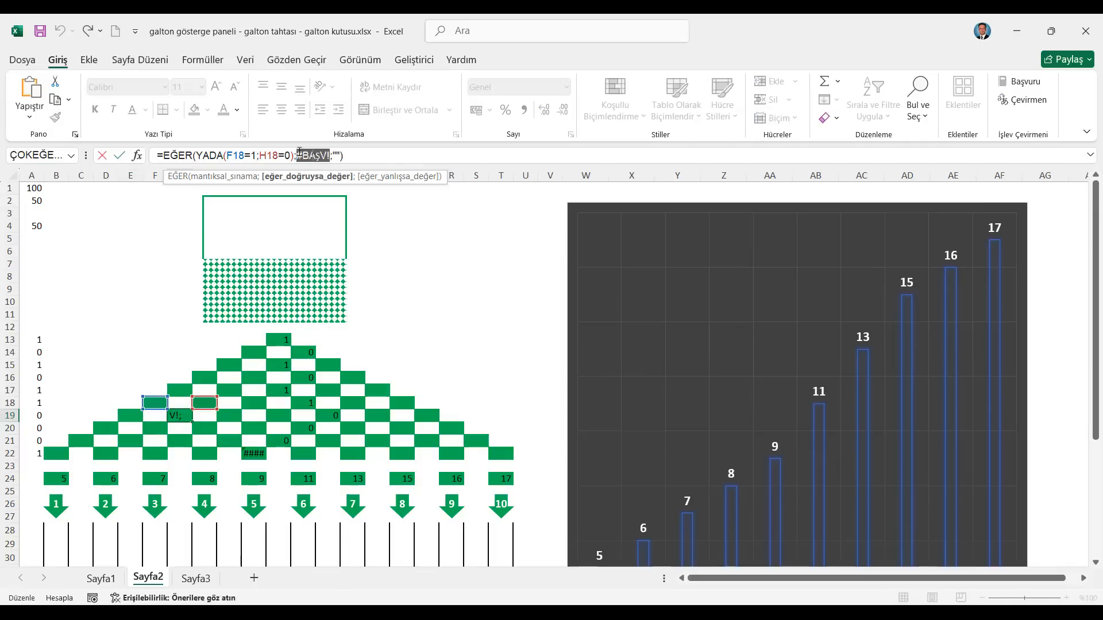
pyautogui.write('A19')
pyautogui.press('Return')
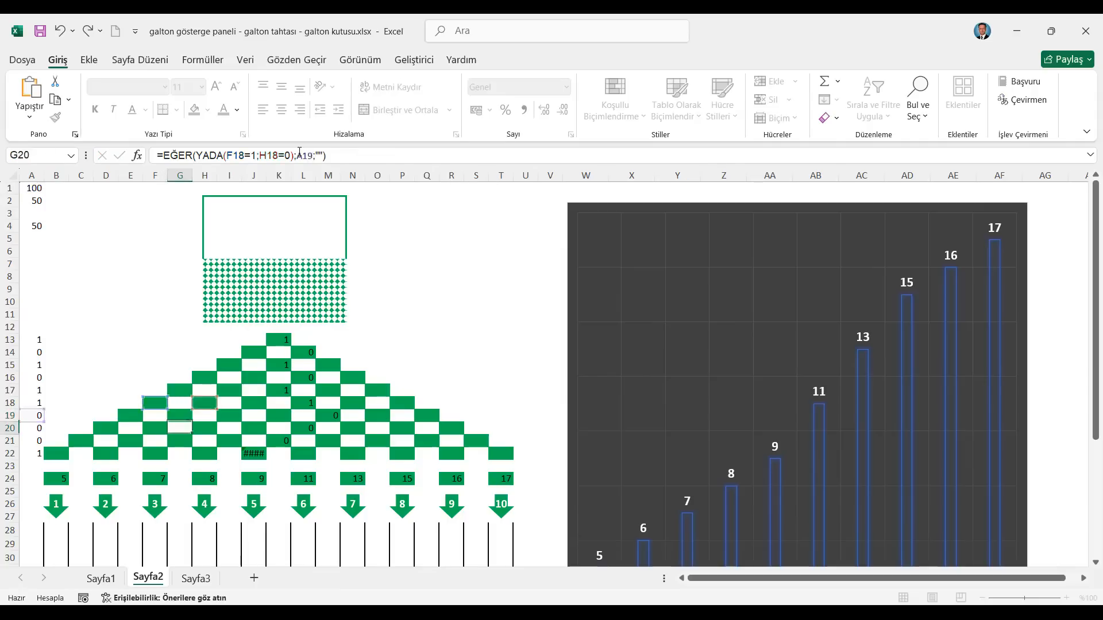
# Replace the broken reference in I19 with A19 so the formula reads =EĞER(YADA(H18=1;J18=0);A19;"")
pyautogui.press('Up')
pyautogui.press('Right')
pyautogui.press('Right')
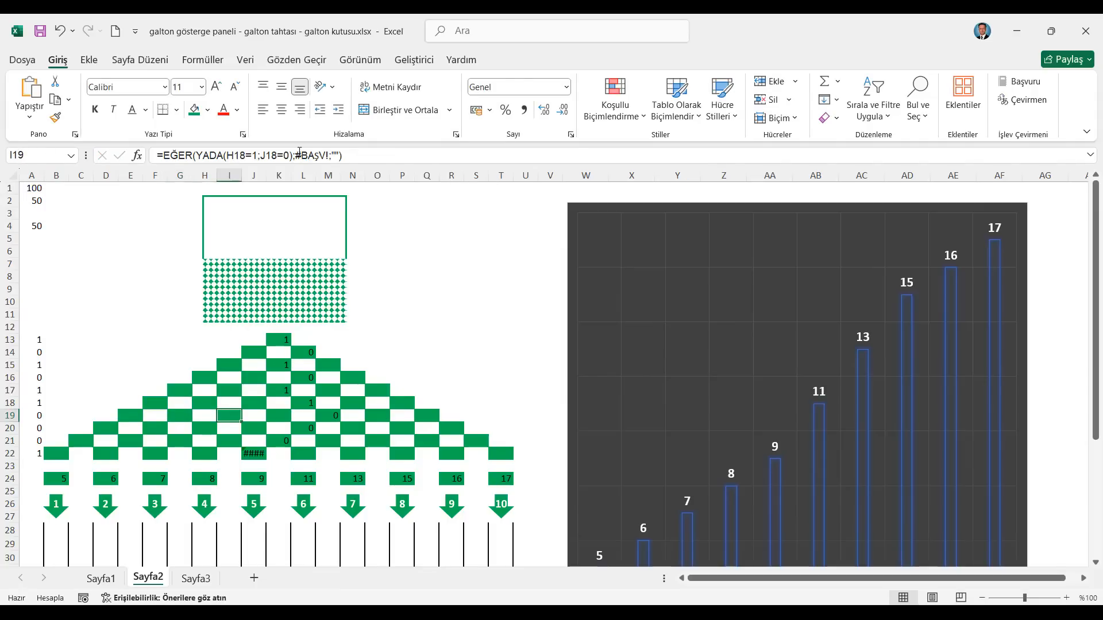
pyautogui.click(330, 155)
pyautogui.moveTo(329, 155); pyautogui.dragTo(298, 154)
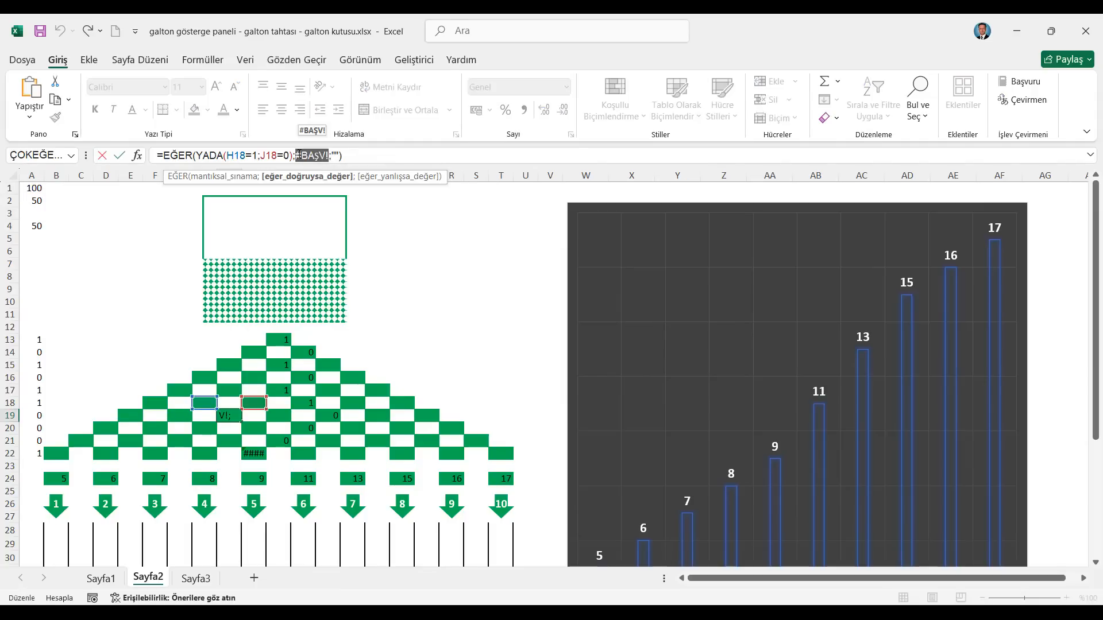
pyautogui.write('A1')
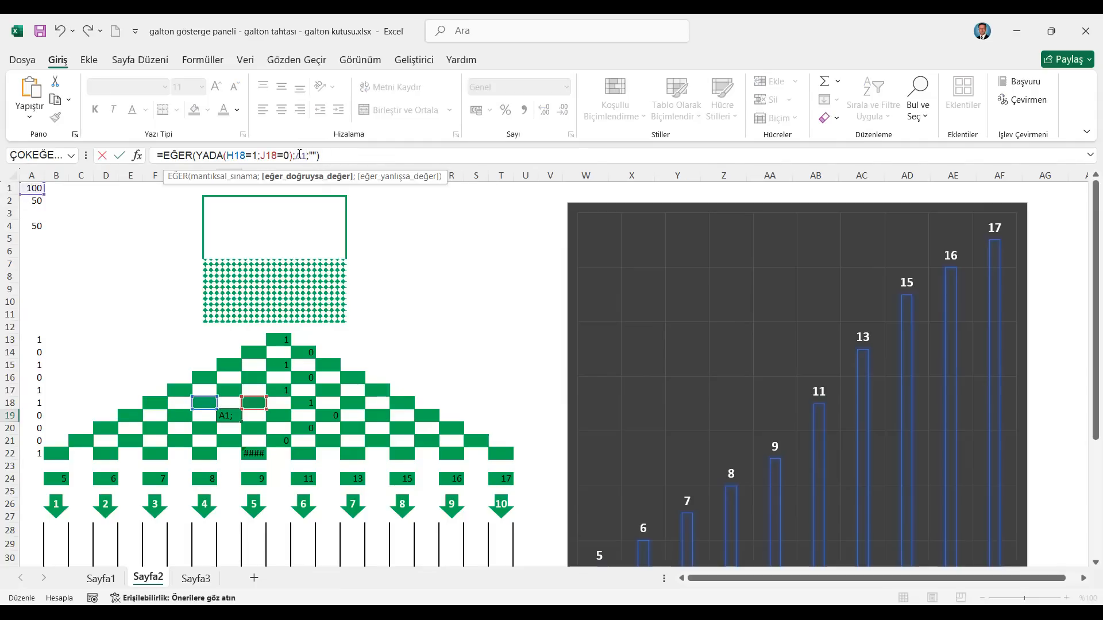
pyautogui.write('9')
pyautogui.press('Return')
# Change the returned reference in M19's EĞER/YADA formula to the column A cell of row 19
pyautogui.press('Up')
pyautogui.press('Right')
pyautogui.press('Right')
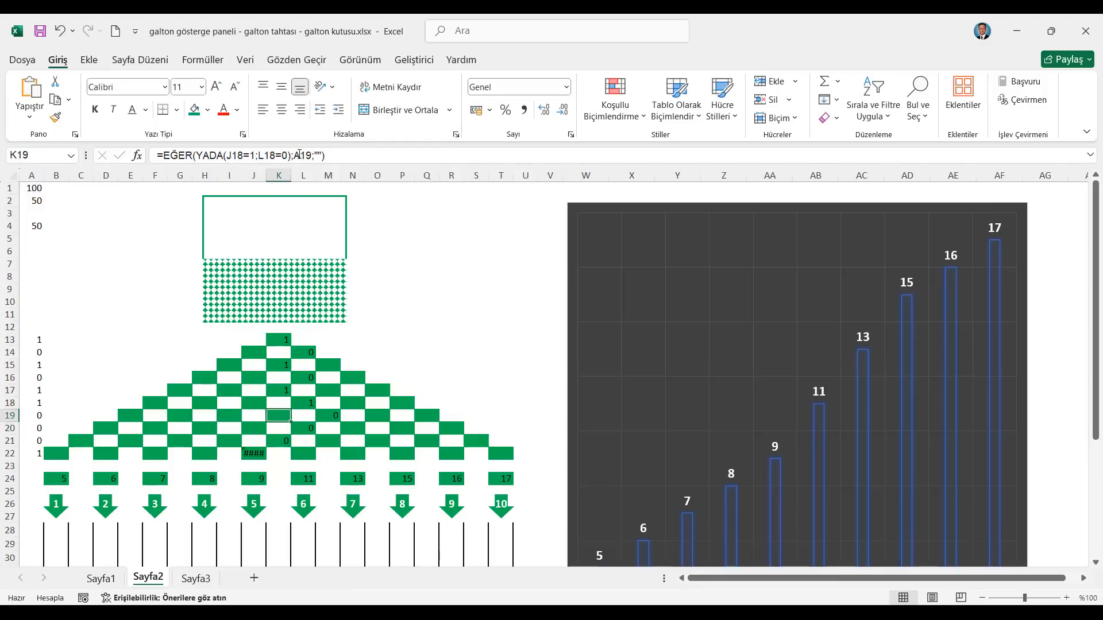
pyautogui.press('Right')
pyautogui.press('Right')
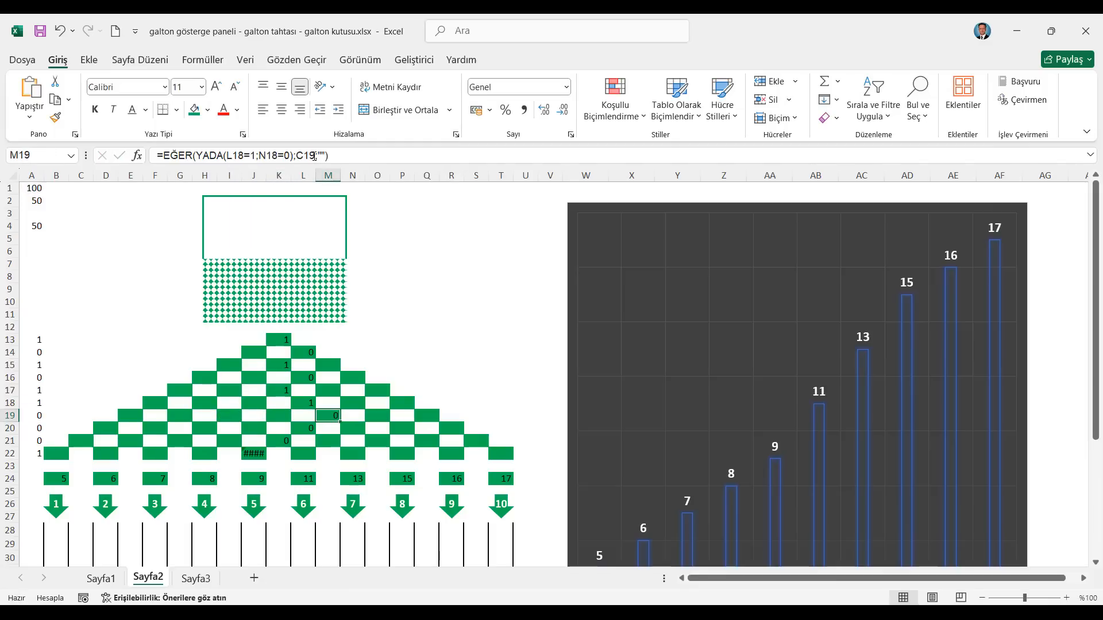
pyautogui.click(304, 154)
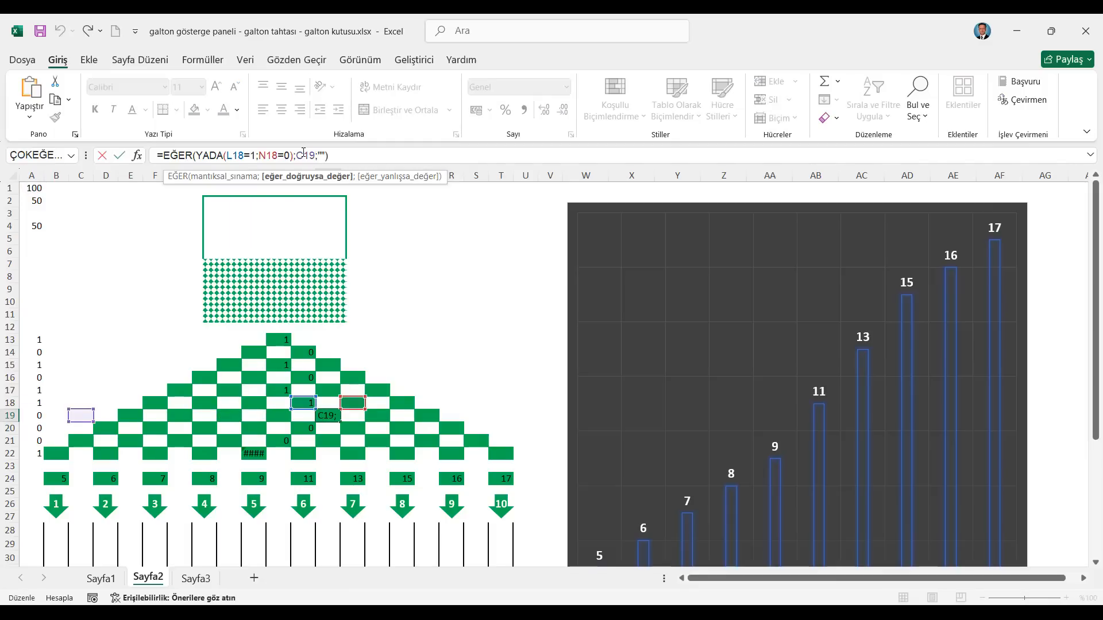
pyautogui.press('Return')
# Change the returned reference in O19's EĞER/YADA formula to the column A cell of row 19
pyautogui.press('Up')
pyautogui.press('Right')
pyautogui.press('Right')
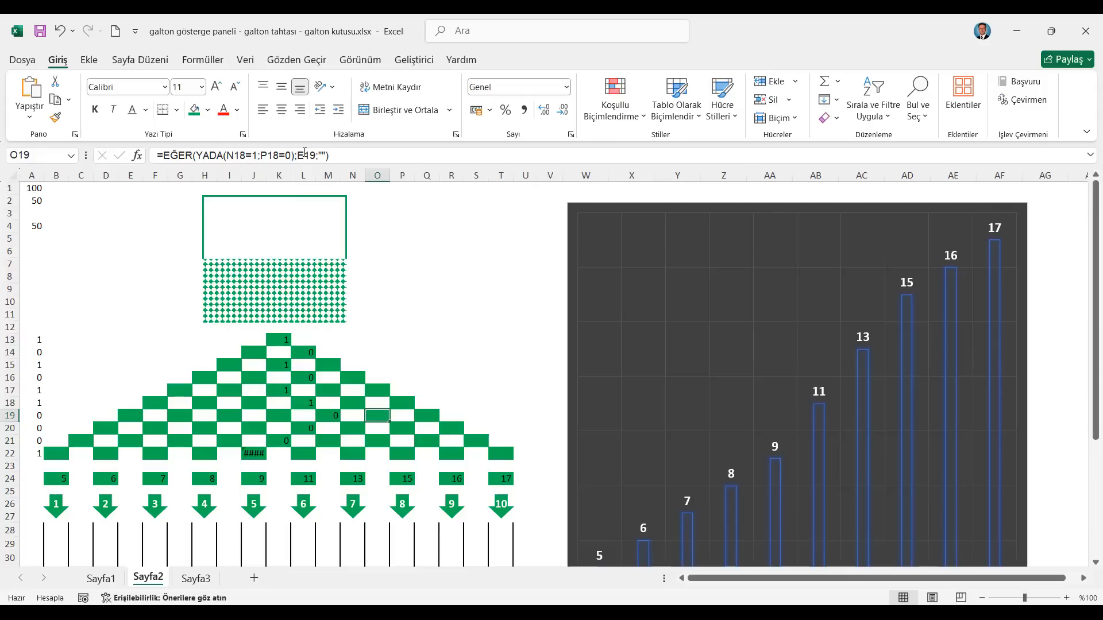
pyautogui.click(304, 154)
pyautogui.press('Escape')
# Change the returned reference in Q19 to A19 so the formula reads =EĞER(P18=1;A19;"")
pyautogui.press('Right')
pyautogui.press('Right')
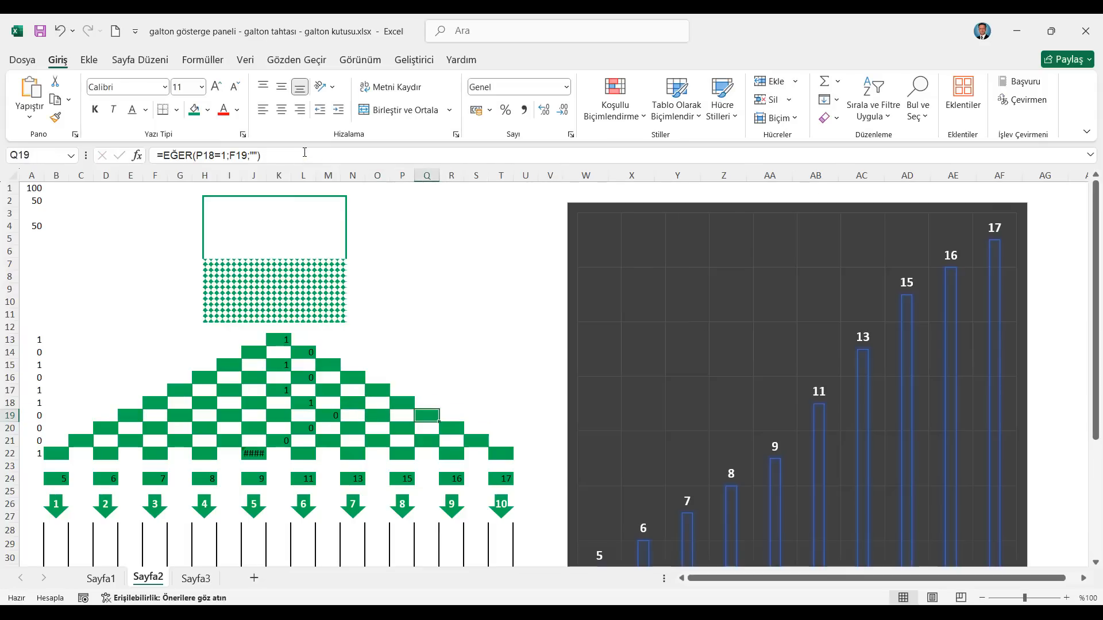
pyautogui.click(249, 154)
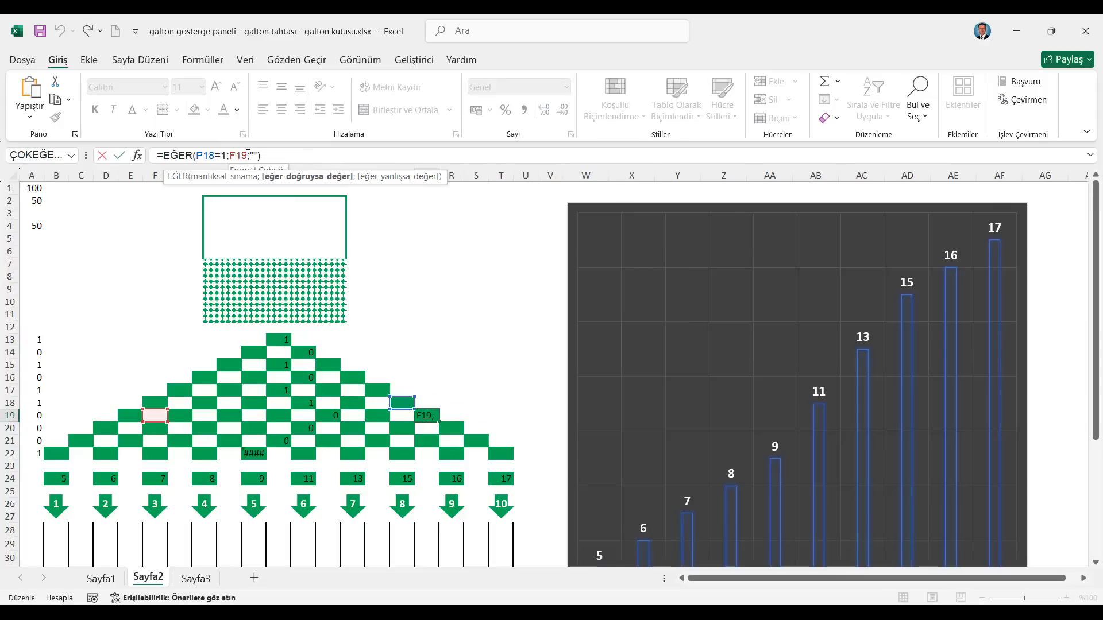
pyautogui.press('BackSpace')
pyautogui.press('BackSpace')
pyautogui.press('BackSpace')
pyautogui.write('a19')
pyautogui.press('Return')
# Replace the broken reference in D20 with A20 so the formula reads =EĞER(E19=0;A20;"")
pyautogui.press('Up')
pyautogui.press('Down')
pyautogui.press('Left')
pyautogui.press('Left')
pyautogui.press('Left')
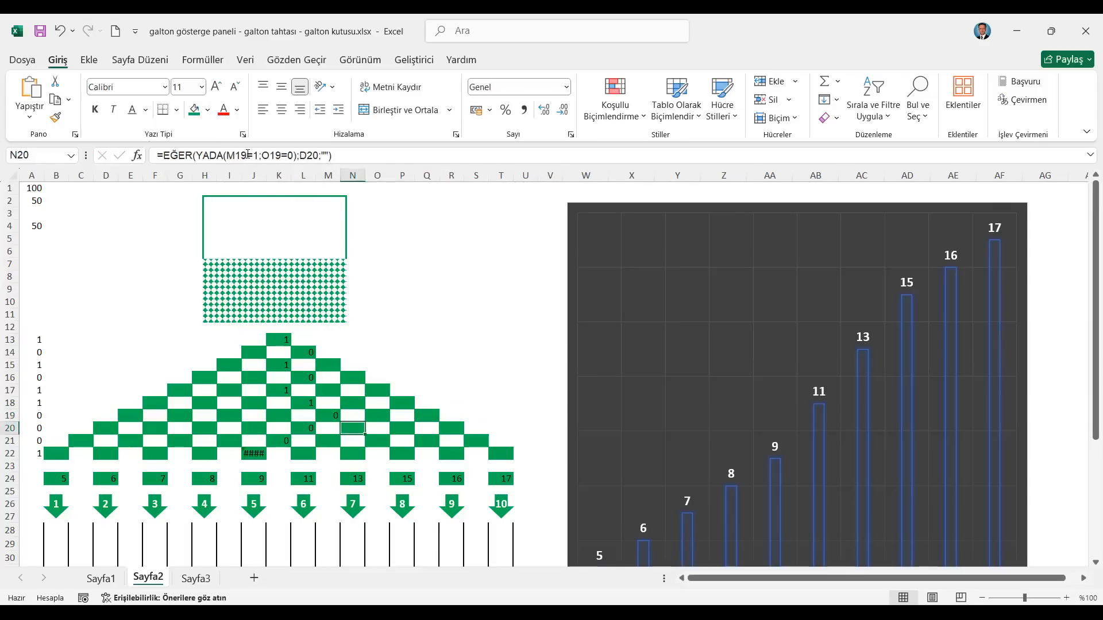
pyautogui.press('Left')
pyautogui.press('Left')
pyautogui.press('Left')
pyautogui.press('Left')
pyautogui.press('Left')
pyautogui.press('Left')
pyautogui.press('Left')
pyautogui.press('Left')
pyautogui.press('Left')
pyautogui.press('Left')
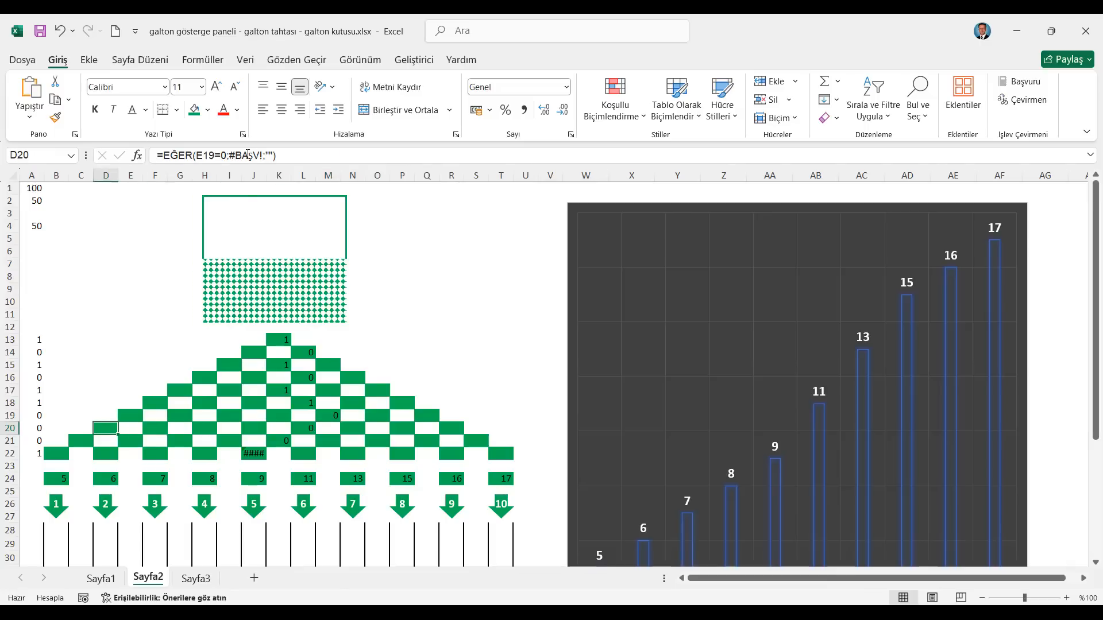
pyautogui.moveTo(265, 155); pyautogui.dragTo(235, 153)
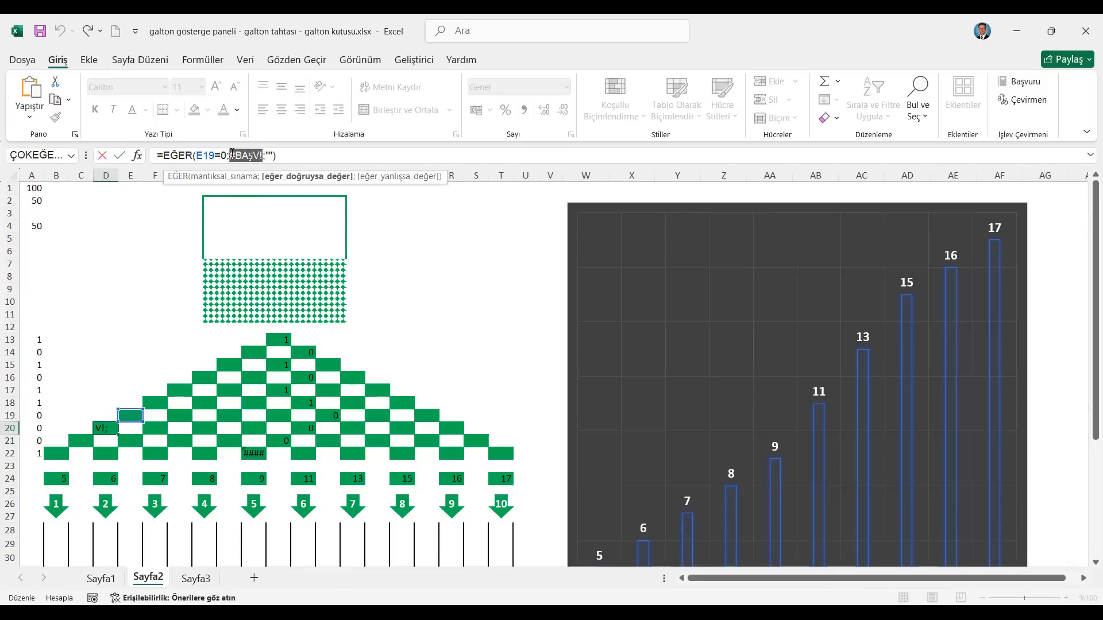
pyautogui.write('A15')
pyautogui.press('BackSpace')
pyautogui.press('BackSpace')
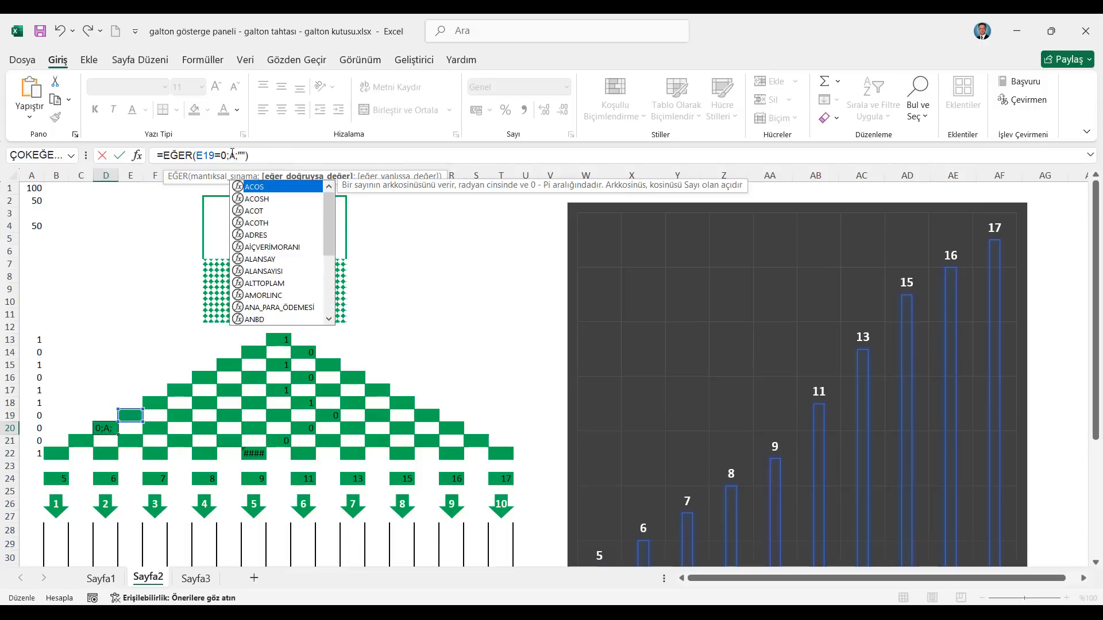
pyautogui.write('20')
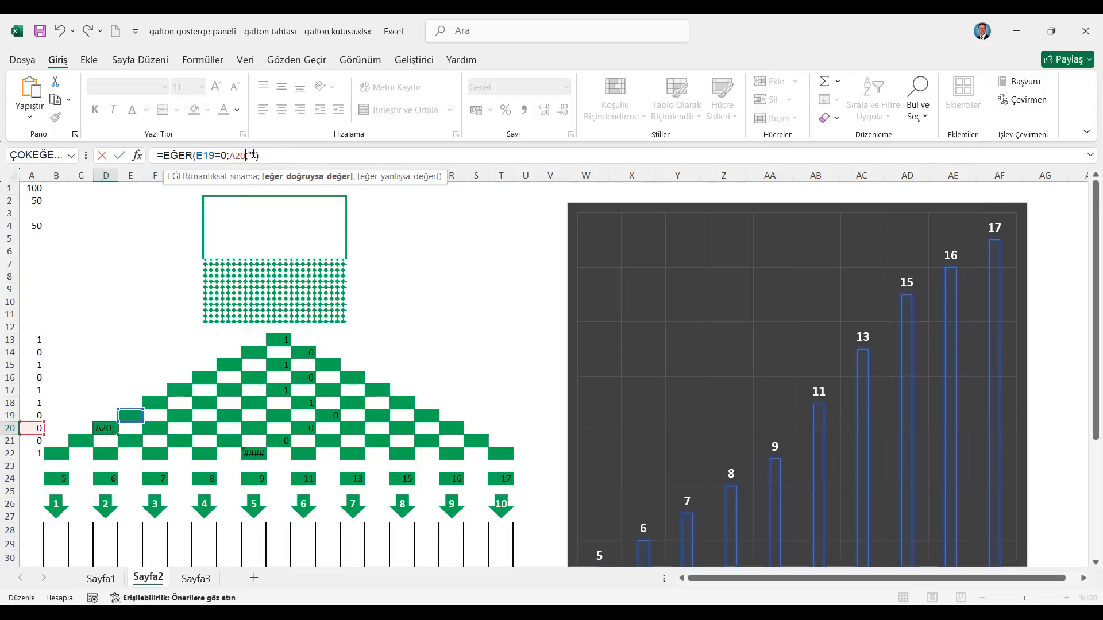
pyautogui.moveTo(246, 152); pyautogui.dragTo(240, 154)
pyautogui.hotkey('ctrl', 'Return')
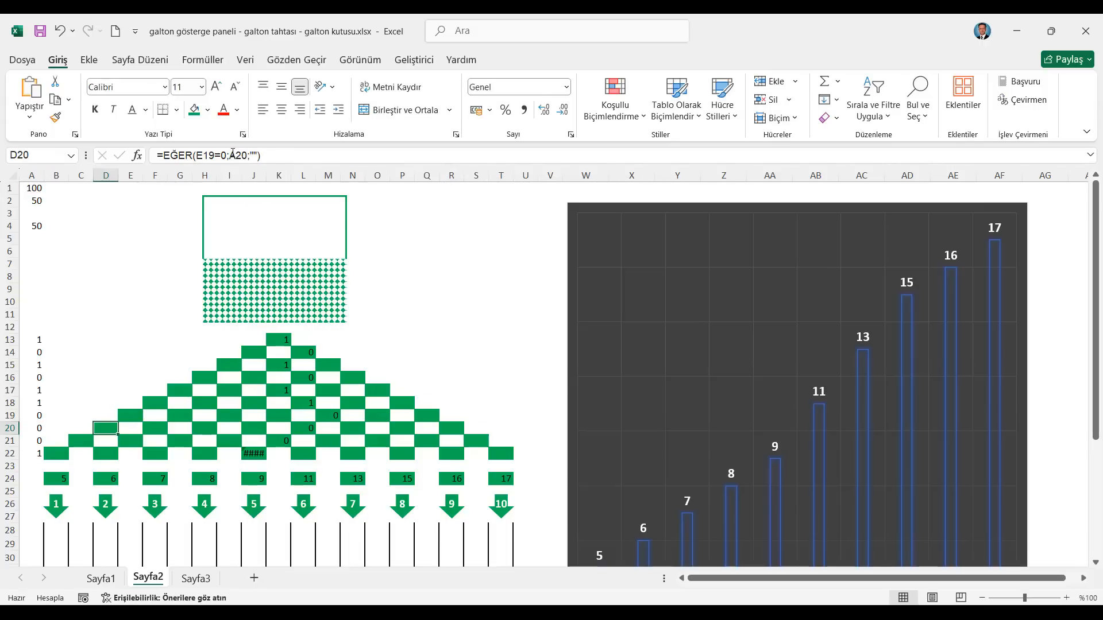
# Replace the broken reference in F20 with A20 so the formula reads =EĞER(YADA(E19=1;G19=0);A20;"")
pyautogui.press('Right')
pyautogui.press('Right')
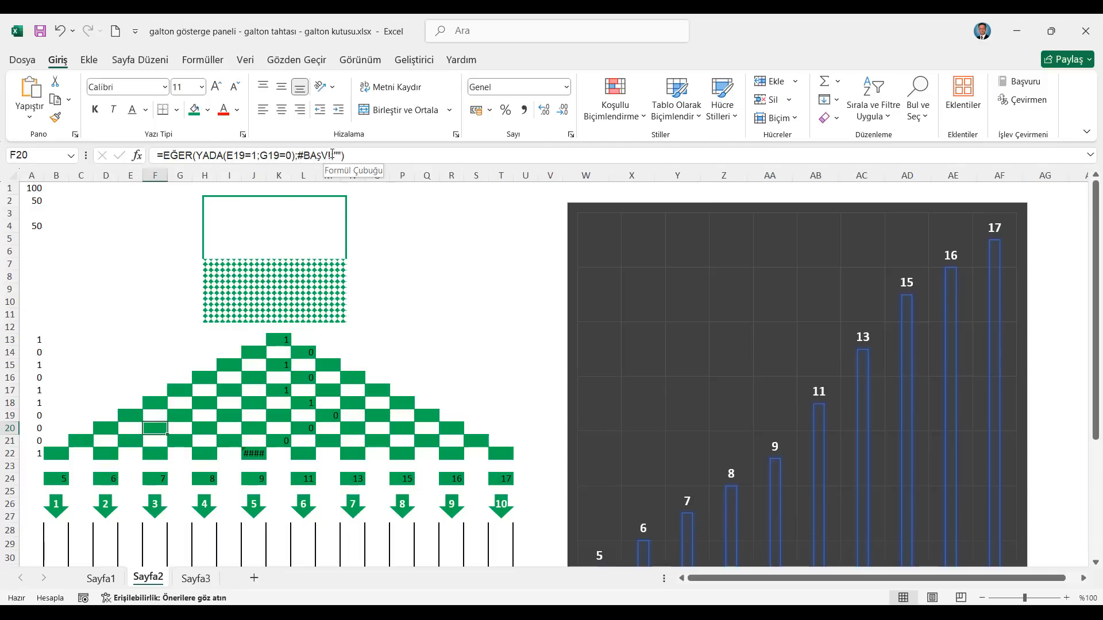
pyautogui.moveTo(332, 155); pyautogui.dragTo(299, 150)
pyautogui.press('Escape')
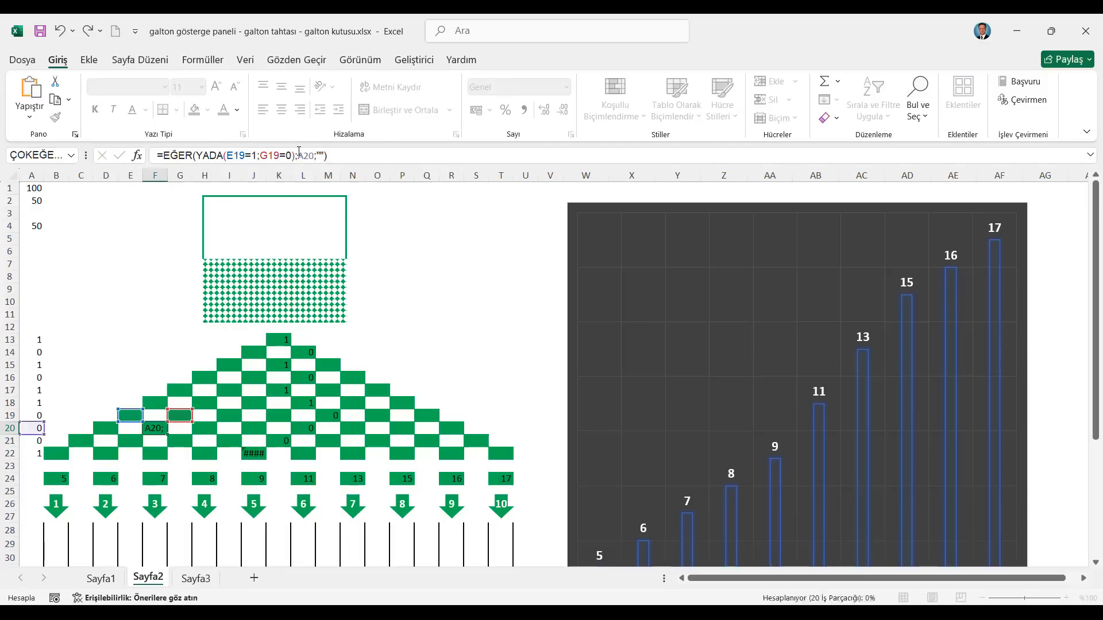
# Replace the broken reference in H20 with A20 so the formula reads =EĞER(YADA(G19=1;I19=0);A20;"")
pyautogui.press('Right')
pyautogui.press('Right')
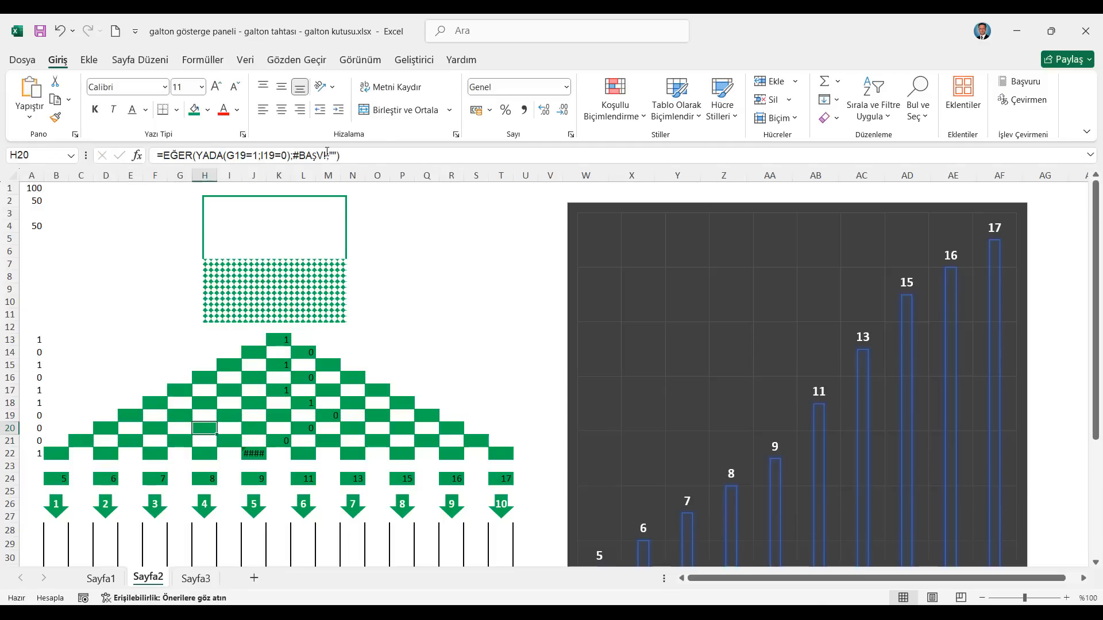
pyautogui.moveTo(330, 155); pyautogui.dragTo(296, 148)
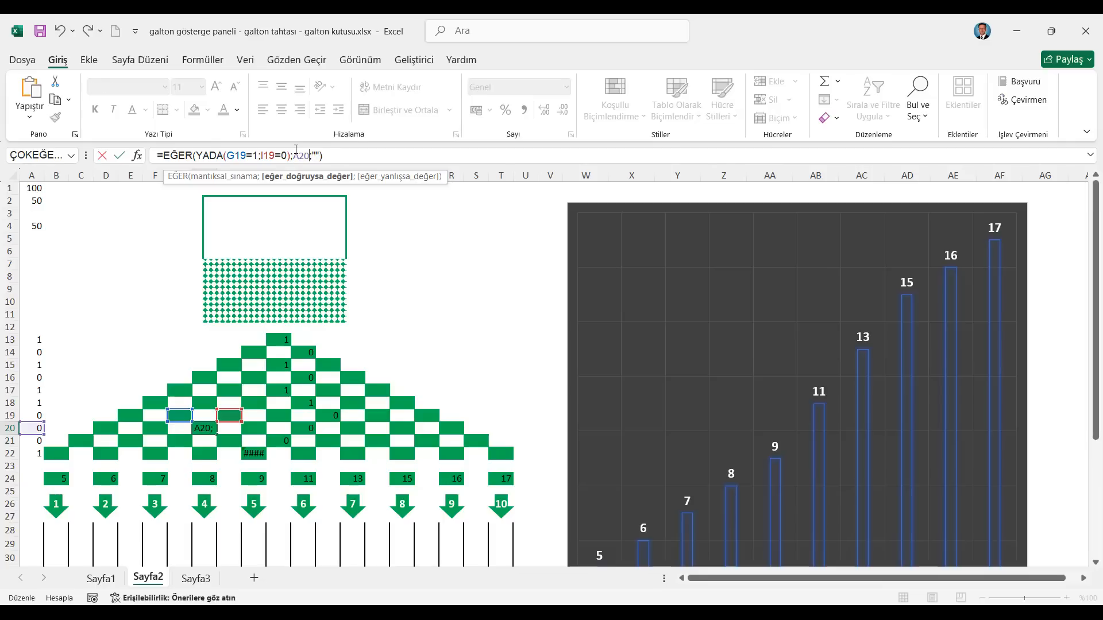
pyautogui.press('Escape')
# Replace the broken reference in J20 with A20 so the formula reads =EĞER(YADA(I19=1;K19=0);A20;"")
pyautogui.press('Right')
pyautogui.press('Right')
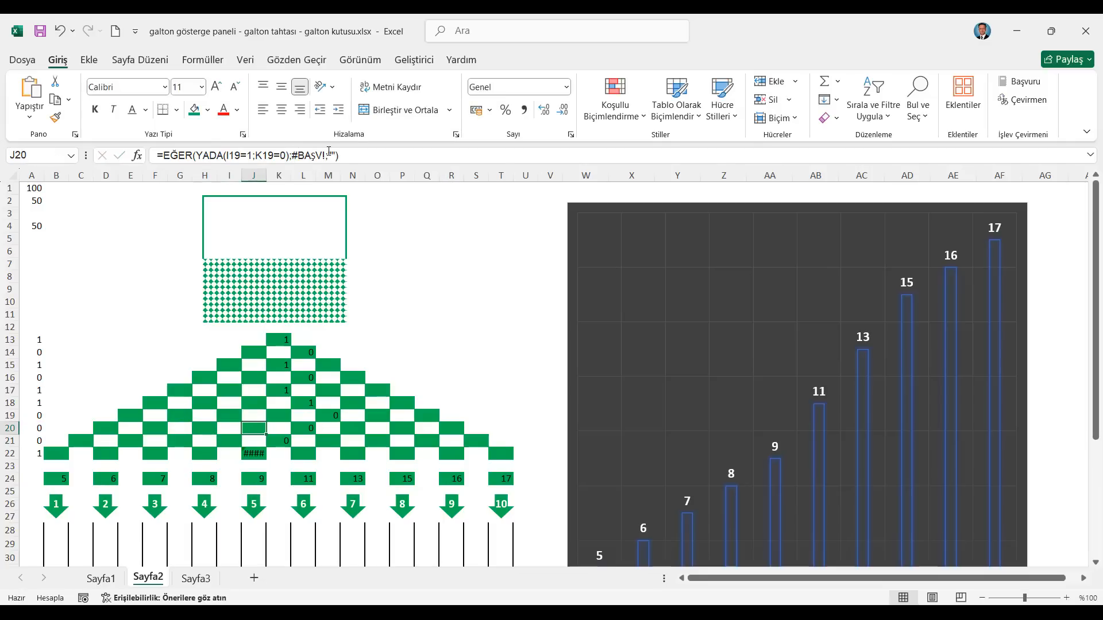
pyautogui.moveTo(329, 153); pyautogui.dragTo(296, 150)
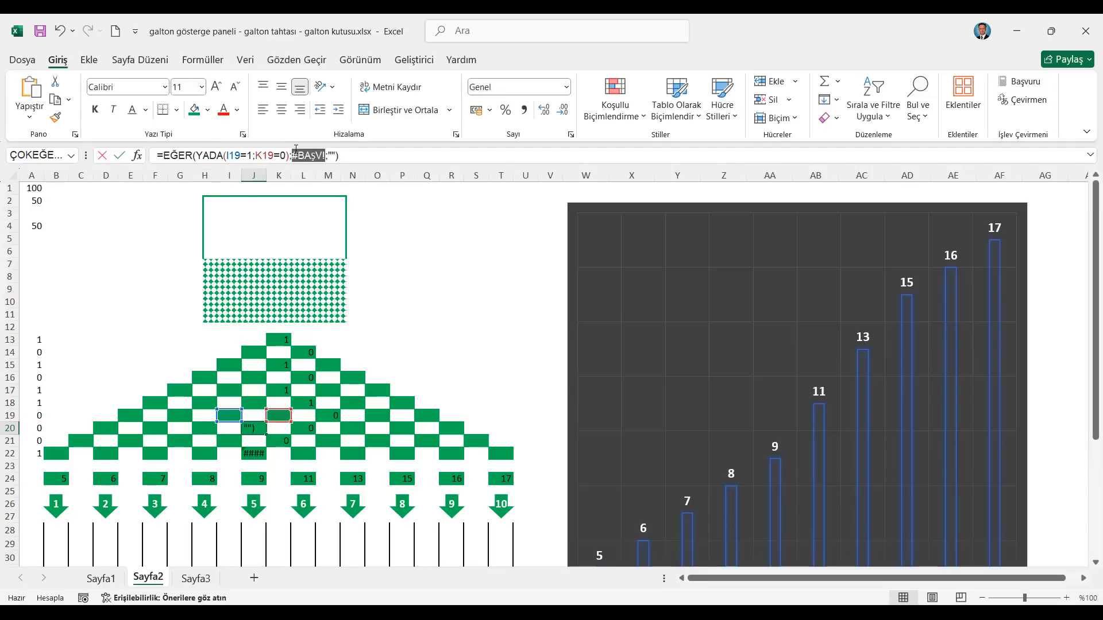
pyautogui.write('A20')
pyautogui.press('Return')
# Change the returned reference in L20 to A20 so the formula reads =EĞER(YADA(K19=1;M19=0);A20;"")
pyautogui.press('Up')
pyautogui.press('Right')
pyautogui.press('Right')
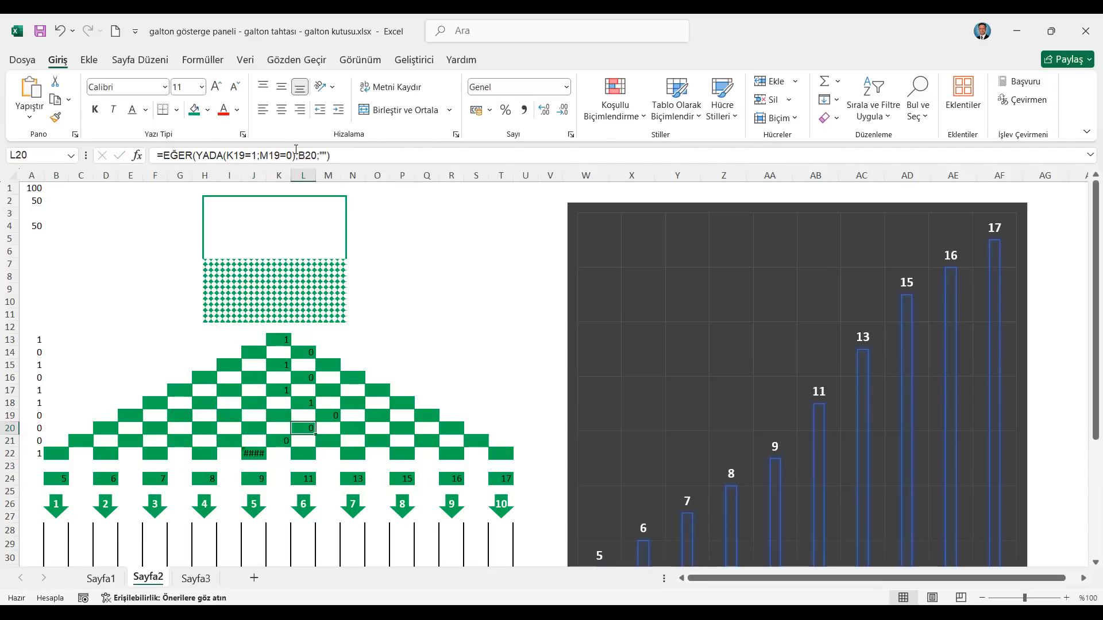
pyautogui.click(307, 154)
pyautogui.press('BackSpace')
pyautogui.write('A')
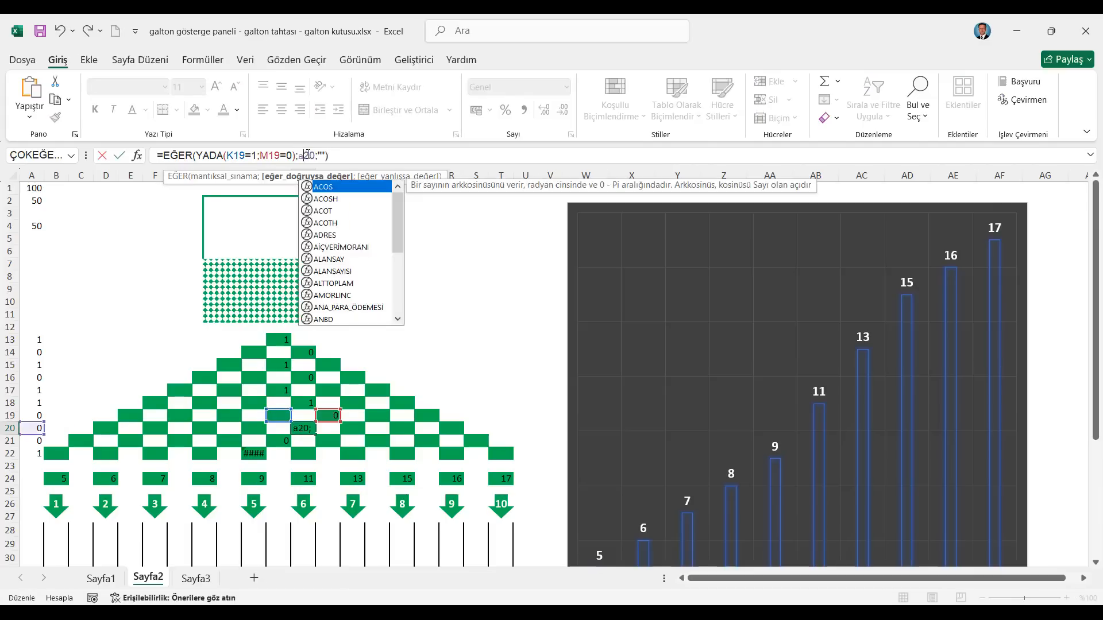
pyautogui.press('Return')
# Change the returned reference in N20 to A20 so the formula reads =EĞER(YADA(M19=1;O19=0);A20;"")
pyautogui.press('Up')
pyautogui.press('Right')
pyautogui.press('Right')
pyautogui.click(308, 154)
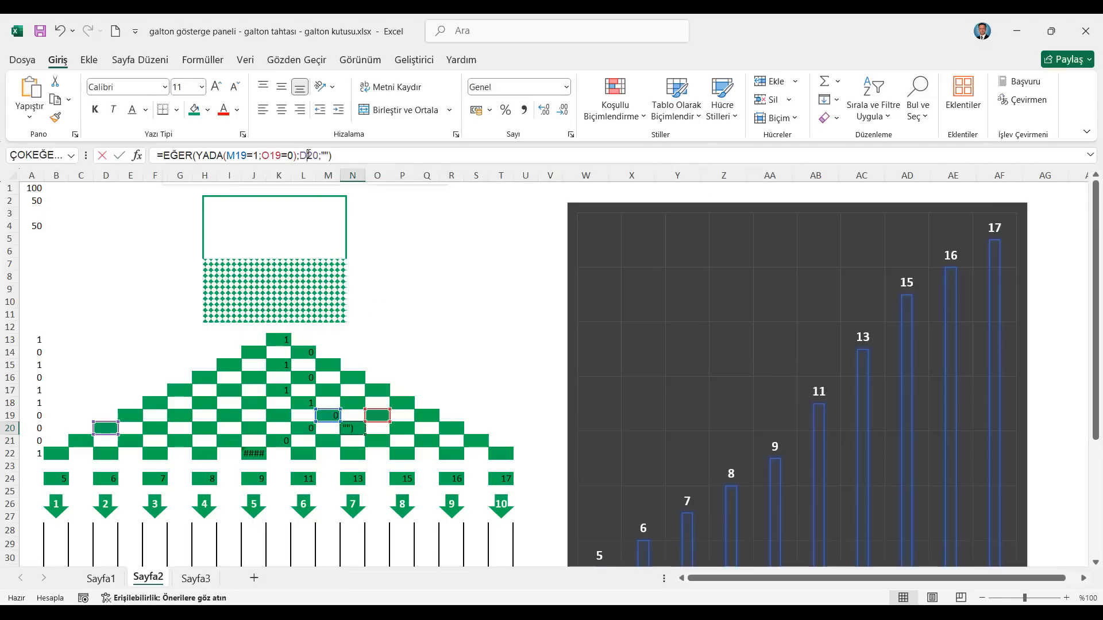
pyautogui.press('BackSpace')
pyautogui.write('A')
pyautogui.press('Return')
# Change the returned reference in P20 to A20 so the formula reads =EĞER(YADA(O19=1;Q19=0);A20;"")
pyautogui.press('Up')
pyautogui.press('Right')
pyautogui.press('Right')
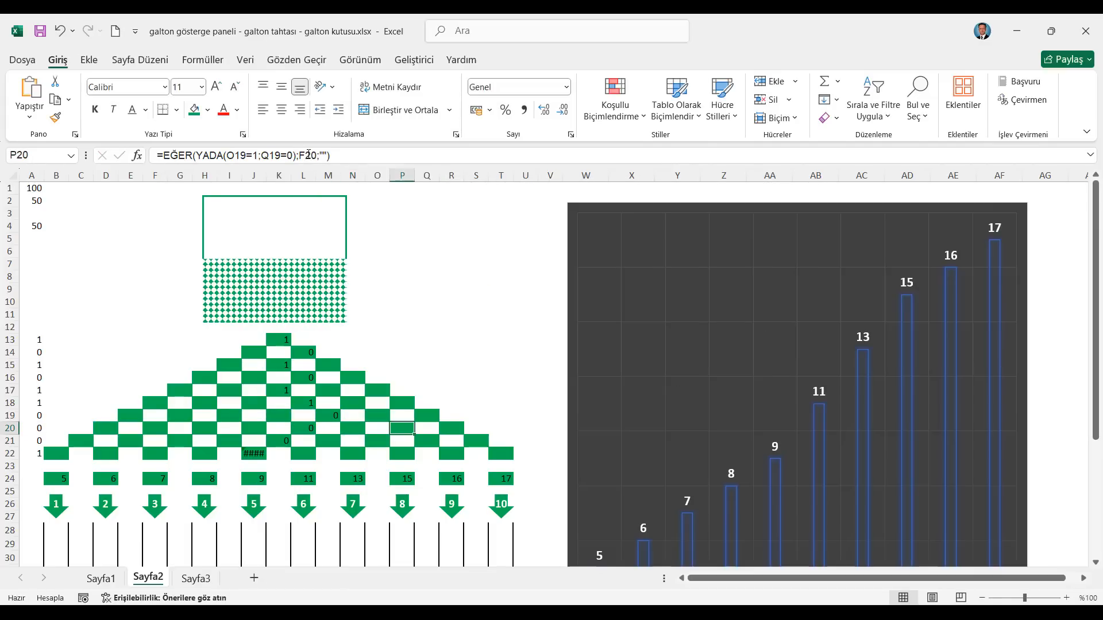
pyautogui.click(307, 154)
pyautogui.press('BackSpace')
pyautogui.write('A')
pyautogui.press('Return')
# Change the returned reference in R20 to A20 so the formula reads =EĞER(Q19=1;A20;"")
pyautogui.press('Up')
pyautogui.press('Right')
pyautogui.press('Right')
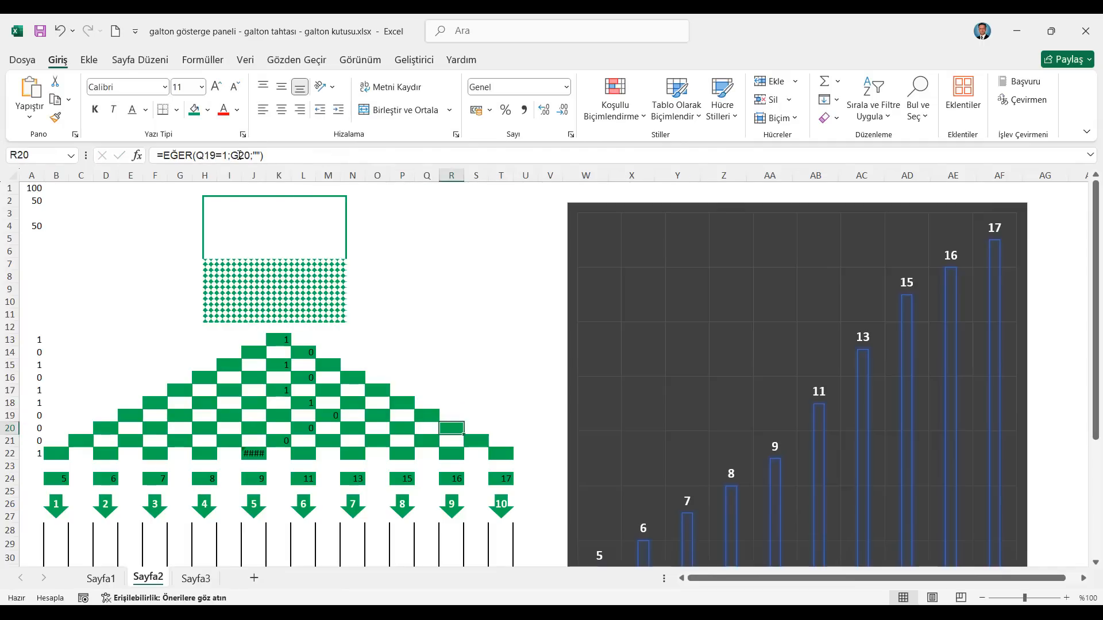
pyautogui.click(240, 155)
pyautogui.press('BackSpace')
pyautogui.write('A')
pyautogui.press('Return')
# Replace the broken reference in C21 with A21 so the formula reads =EĞER(D20=0;A21;"")
pyautogui.press('Up')
pyautogui.press('Down')
pyautogui.press('Left')
pyautogui.press('Left')
pyautogui.press('Left')
pyautogui.press('Left')
pyautogui.press('Left')
pyautogui.press('Left')
pyautogui.press('Left')
pyautogui.press('Left')
pyautogui.press('Left')
pyautogui.press('Left')
pyautogui.press('Left')
pyautogui.press('Left')
pyautogui.press('Left')
pyautogui.press('Left')
pyautogui.press('Left')
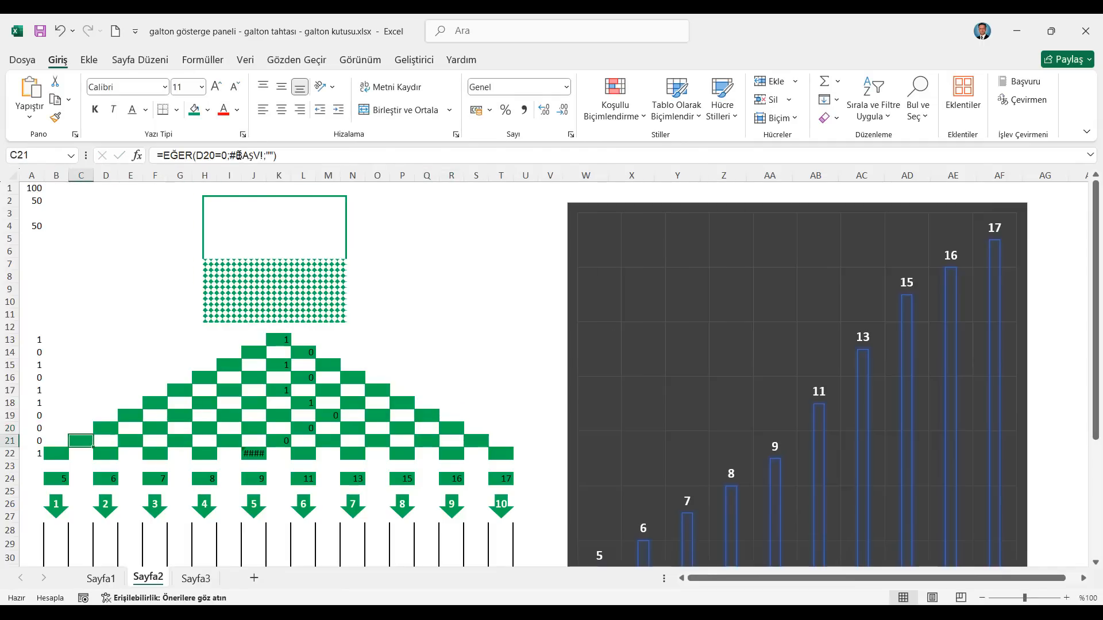
pyautogui.moveTo(264, 155); pyautogui.dragTo(236, 156)
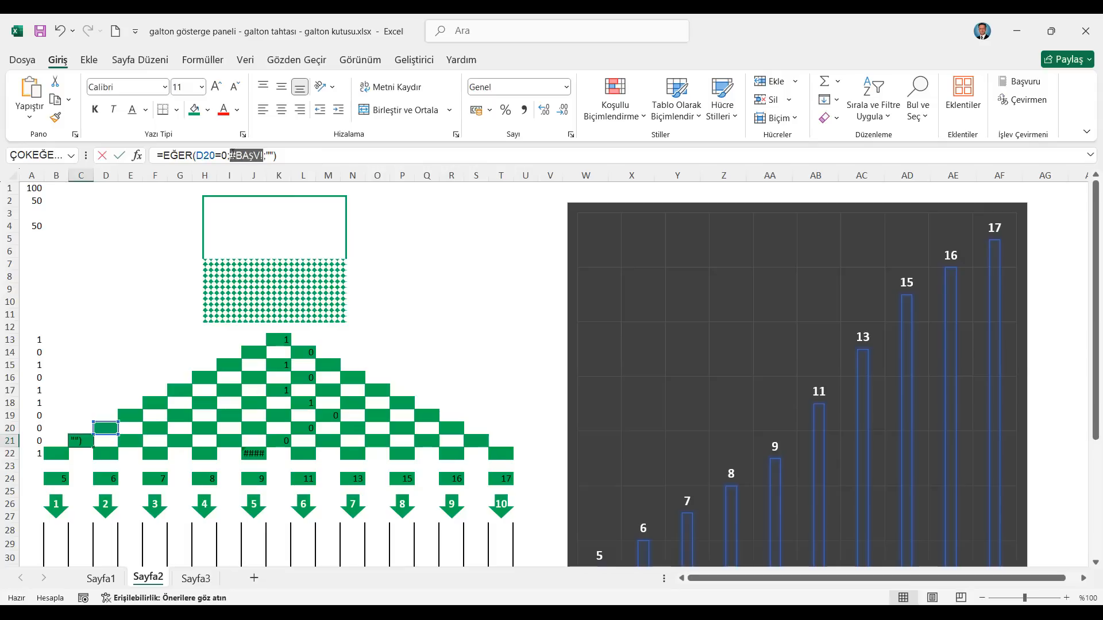
pyautogui.write('A20')
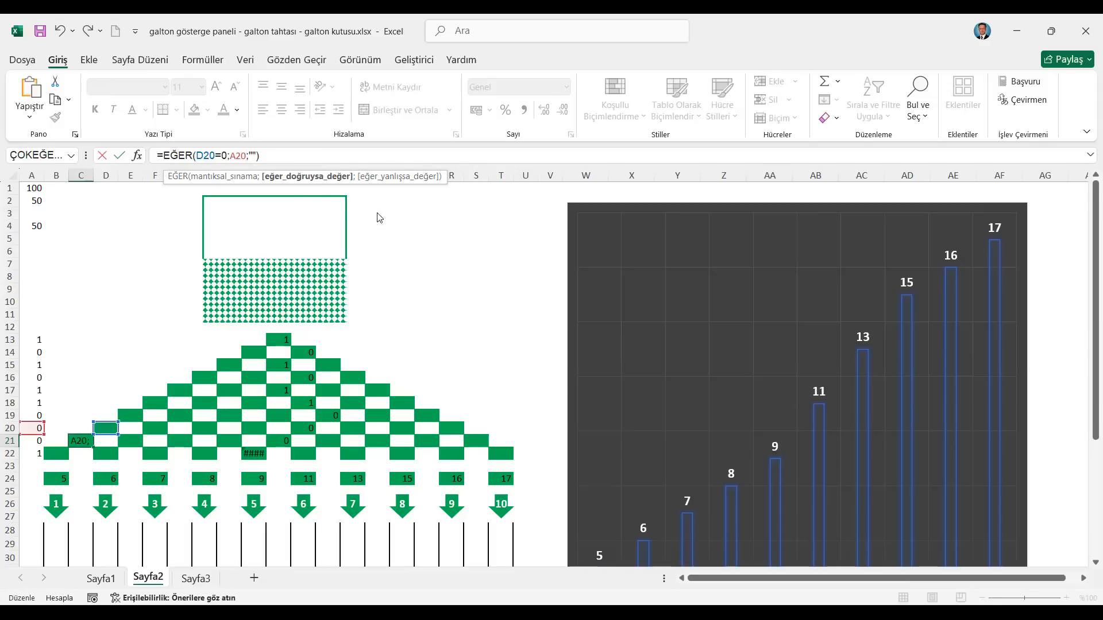
pyautogui.press('BackSpace')
pyautogui.write('1')
pyautogui.hotkey('ctrl', 'Return')
# Replace the broken reference in E21 with A20 so the formula reads =EĞER(YADA(D20=1;F20=0);A20;"")
pyautogui.press('Right')
pyautogui.press('Right')
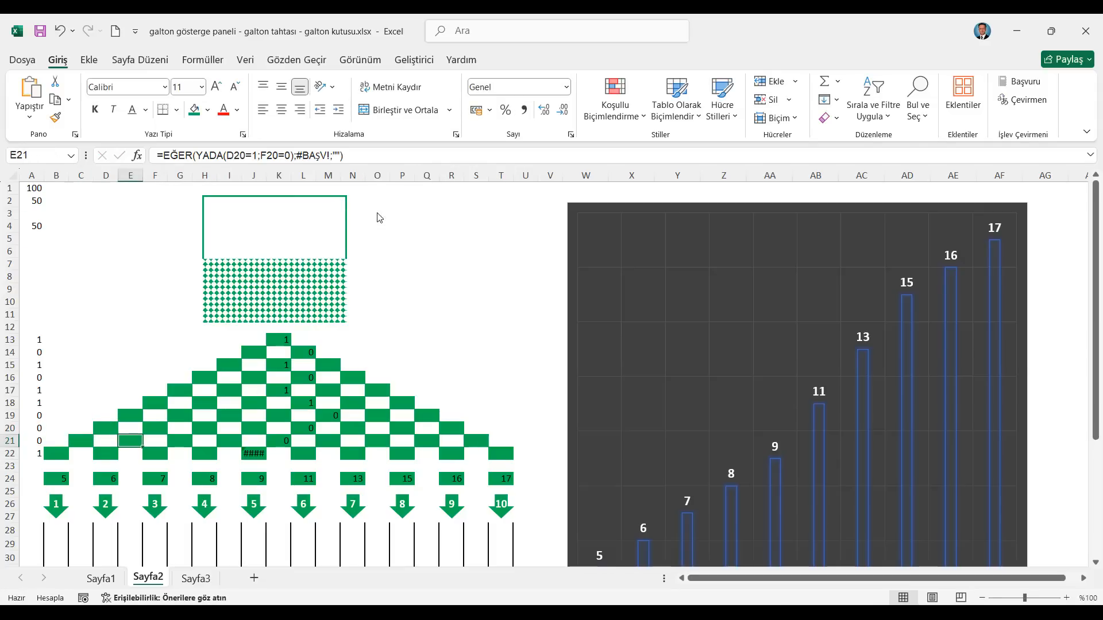
pyautogui.moveTo(331, 155); pyautogui.dragTo(296, 155)
pyautogui.write('A20')
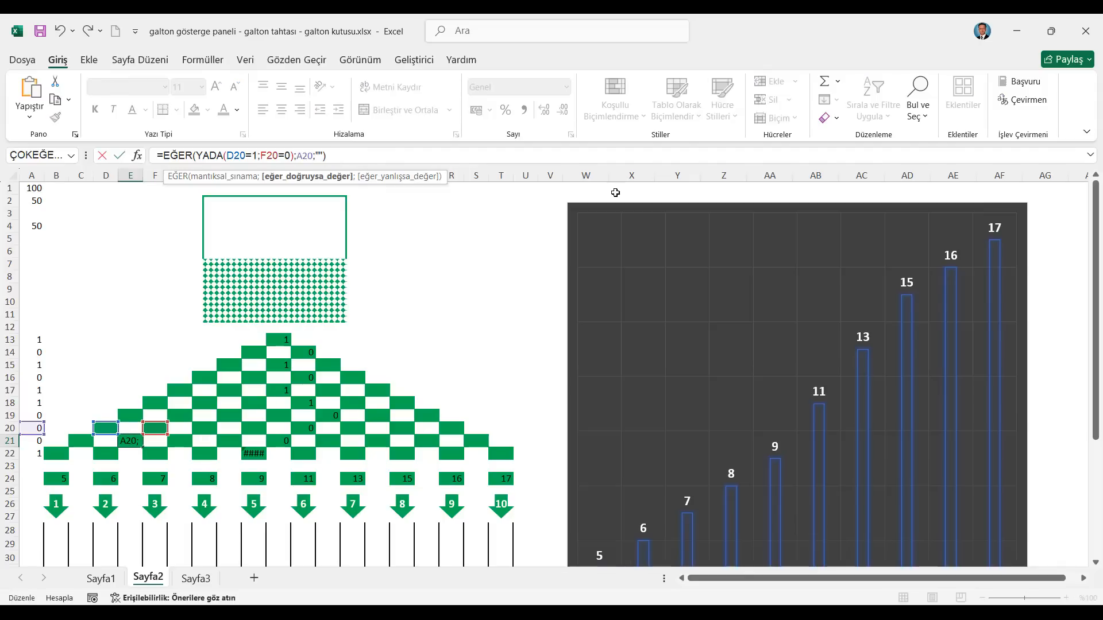
pyautogui.hotkey('ctrl', 'Return')
# Replace the broken reference in G21 with A20 so the formula reads =EĞER(YADA(F20=1;H20=0);A20;"")
pyautogui.press('Right')
pyautogui.press('Right')
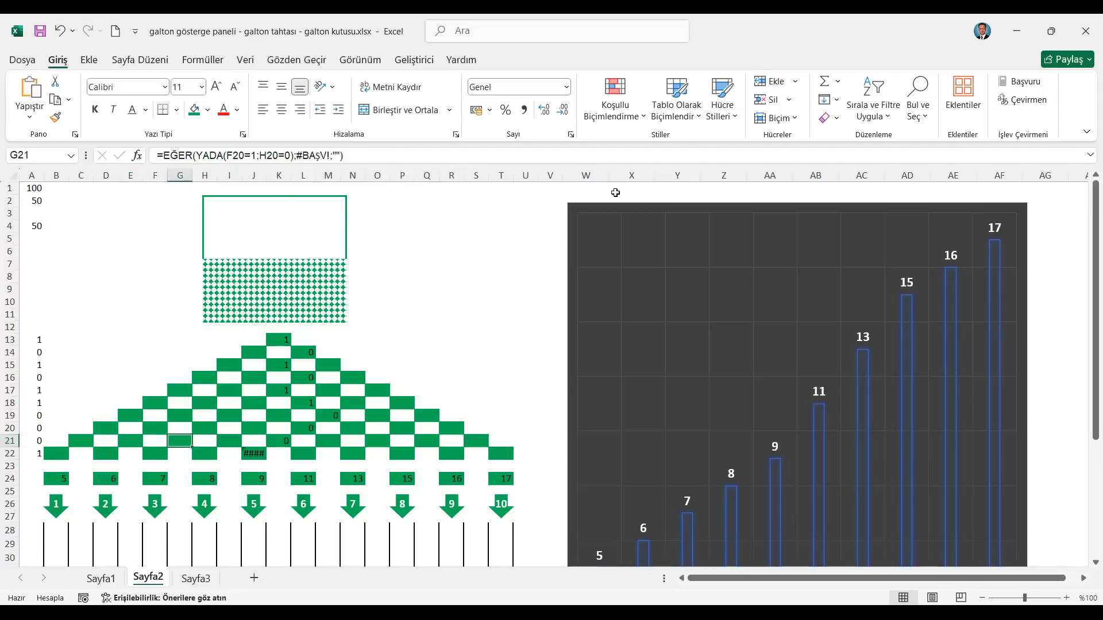
pyautogui.moveTo(331, 155); pyautogui.dragTo(298, 151)
pyautogui.write('A20')
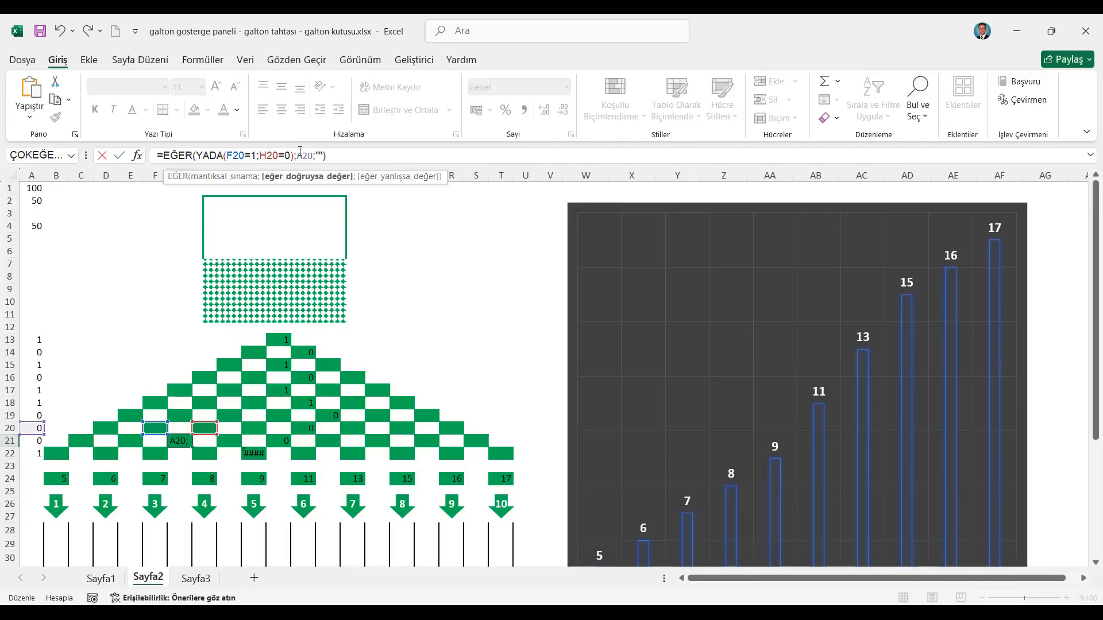
pyautogui.hotkey('ctrl', 'Return')
# Replace the broken reference in I21 with A21 so the formula reads =EĞER(YADA(H20=1;J20=0);A21;"")
pyautogui.press('Right')
pyautogui.press('Right')
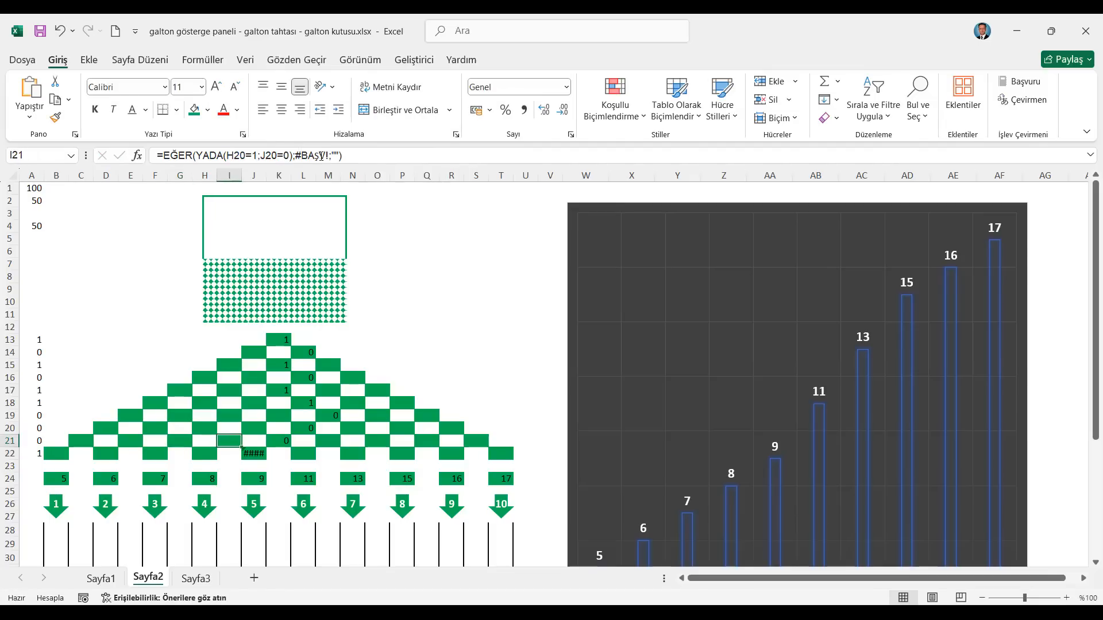
pyautogui.click(329, 155)
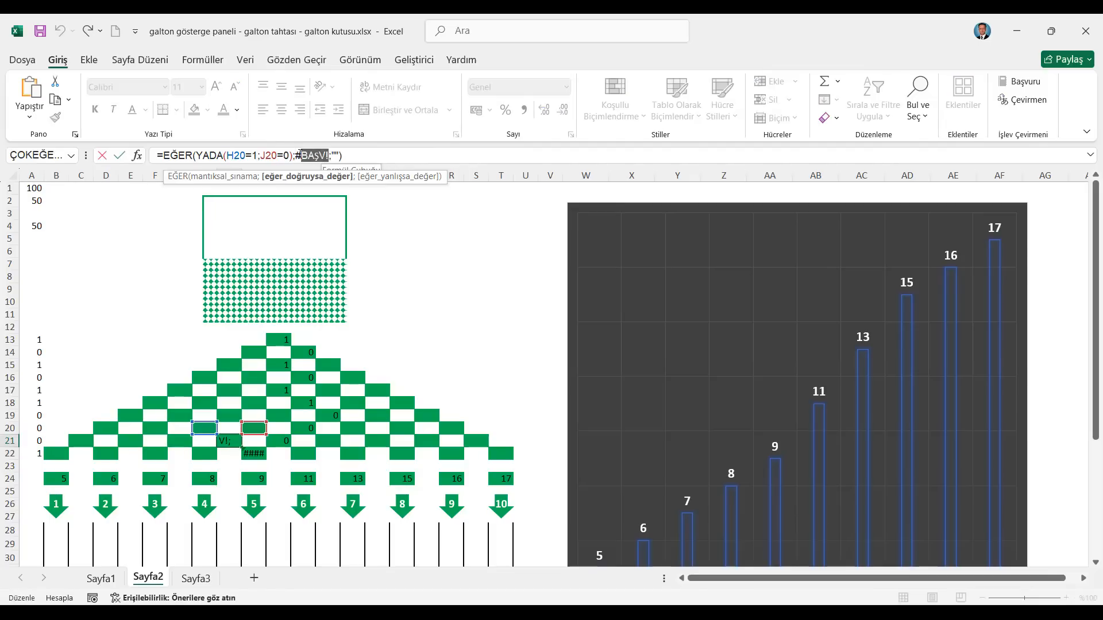
pyautogui.write('A20')
pyautogui.press('BackSpace')
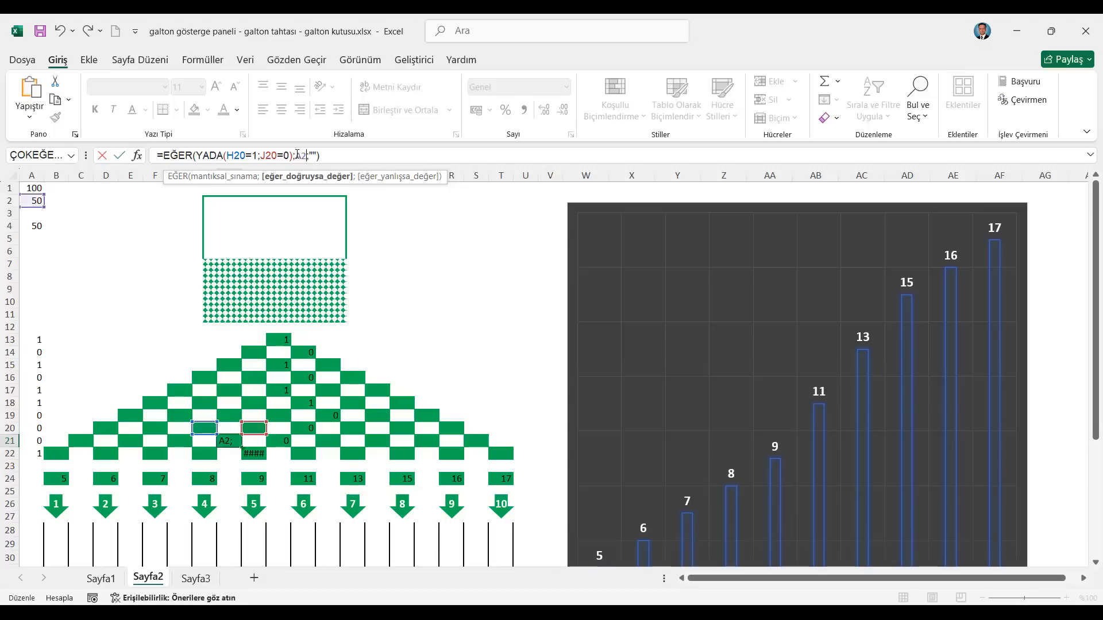
pyautogui.write('1')
pyautogui.hotkey('ctrl', 'Return')
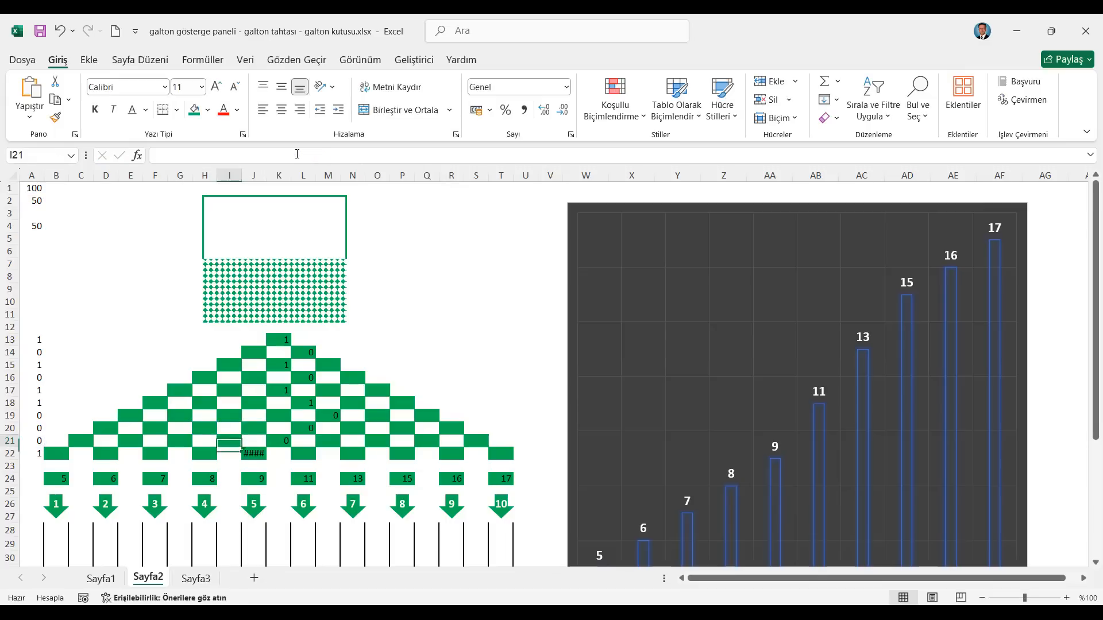
# Check which column A cell the formulas in K19 and K21 return
pyautogui.press('Right')
pyautogui.press('Right')
pyautogui.press('Right')
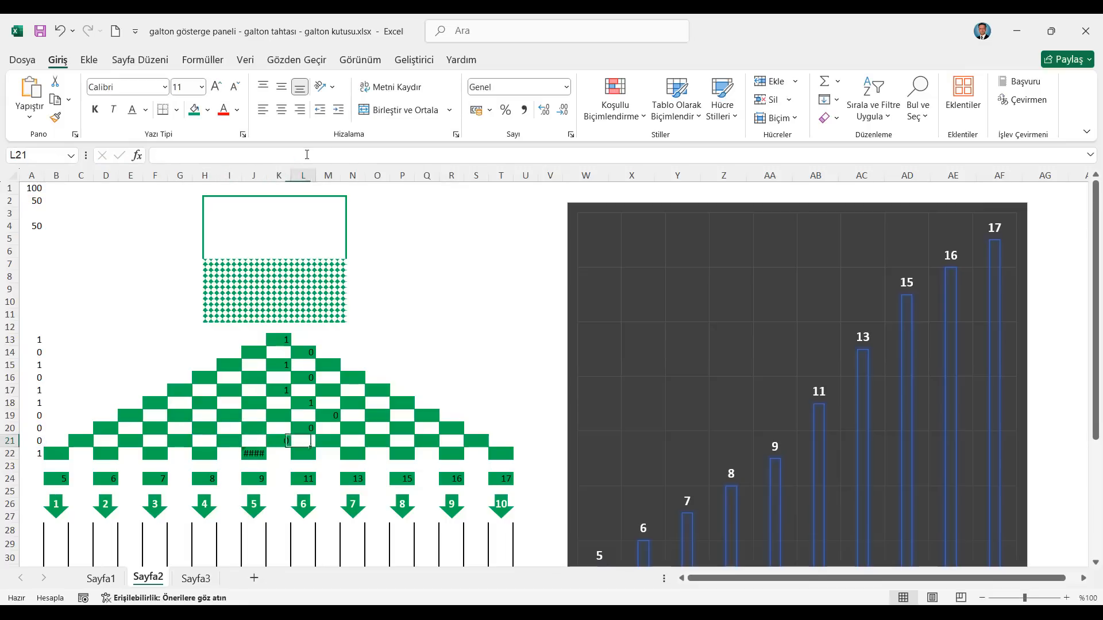
pyautogui.press('Left')
pyautogui.press('Up')
pyautogui.press('Up')
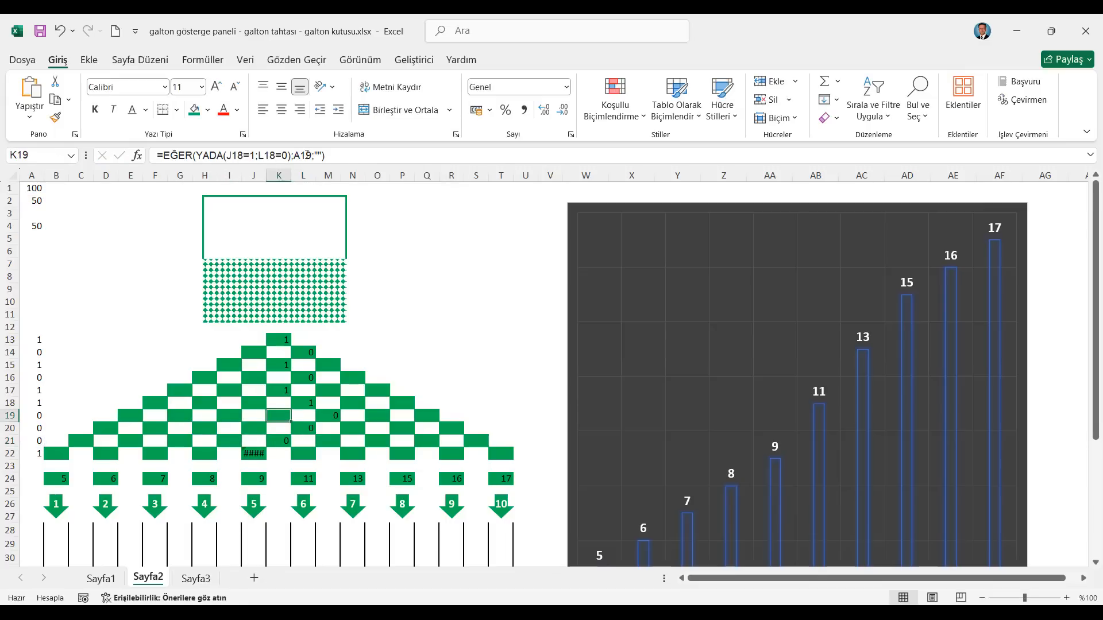
pyautogui.press('Down')
pyautogui.press('Left')
pyautogui.press('Down')
pyautogui.press('Right')
pyautogui.press('Right')
pyautogui.press('Right')
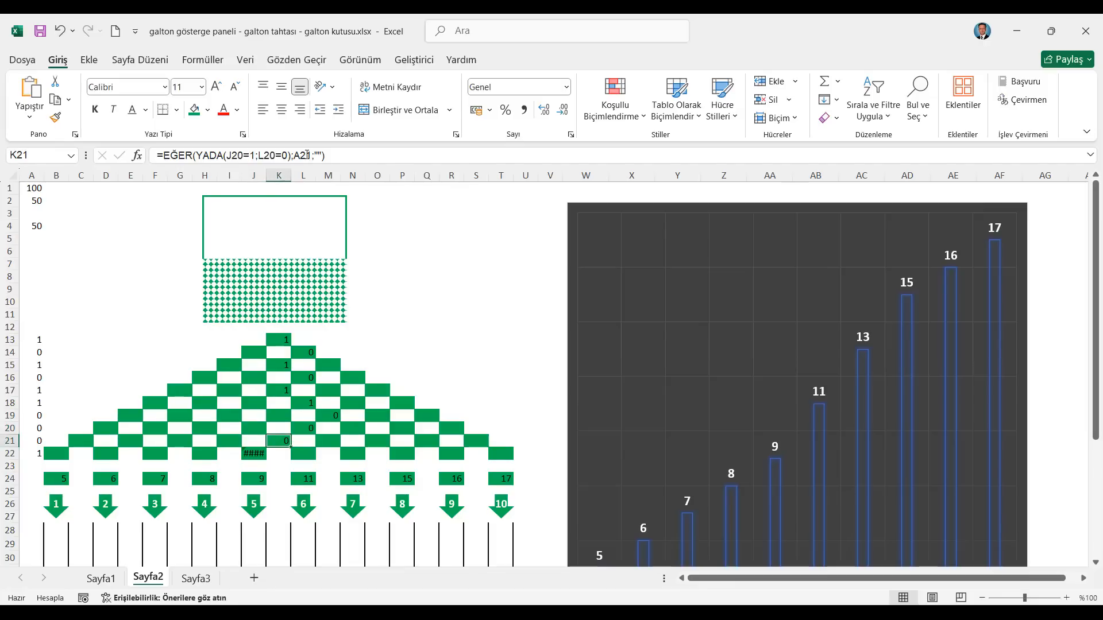
# Inspect the returned reference in the formulas of M21, O21, Q21 and S21
pyautogui.click(306, 155)
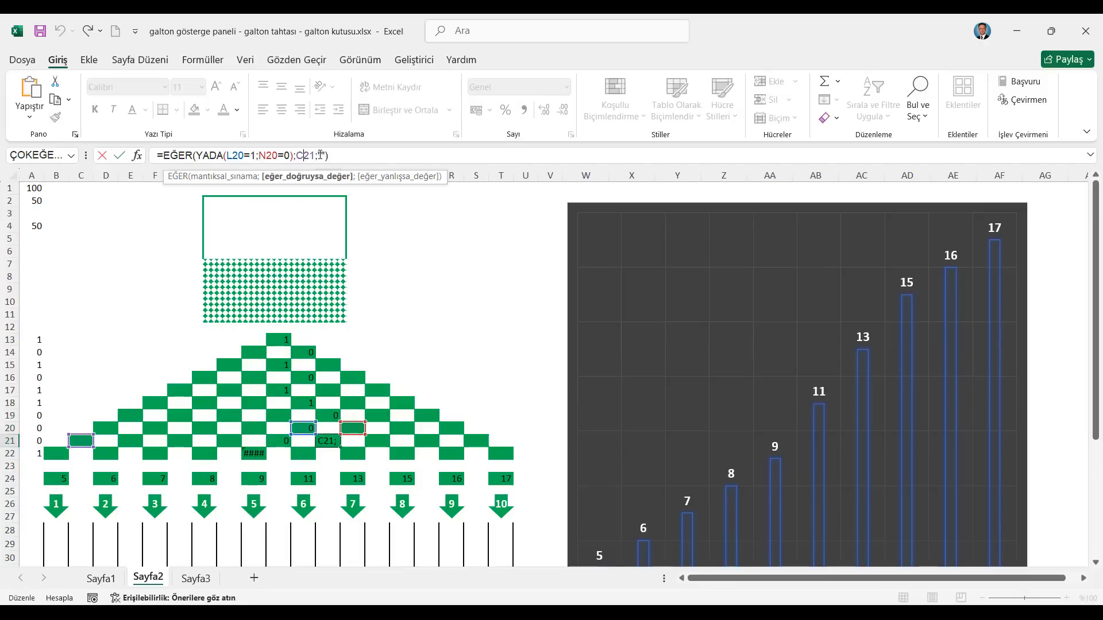
pyautogui.press('Escape')
pyautogui.press('Right')
pyautogui.press('Right')
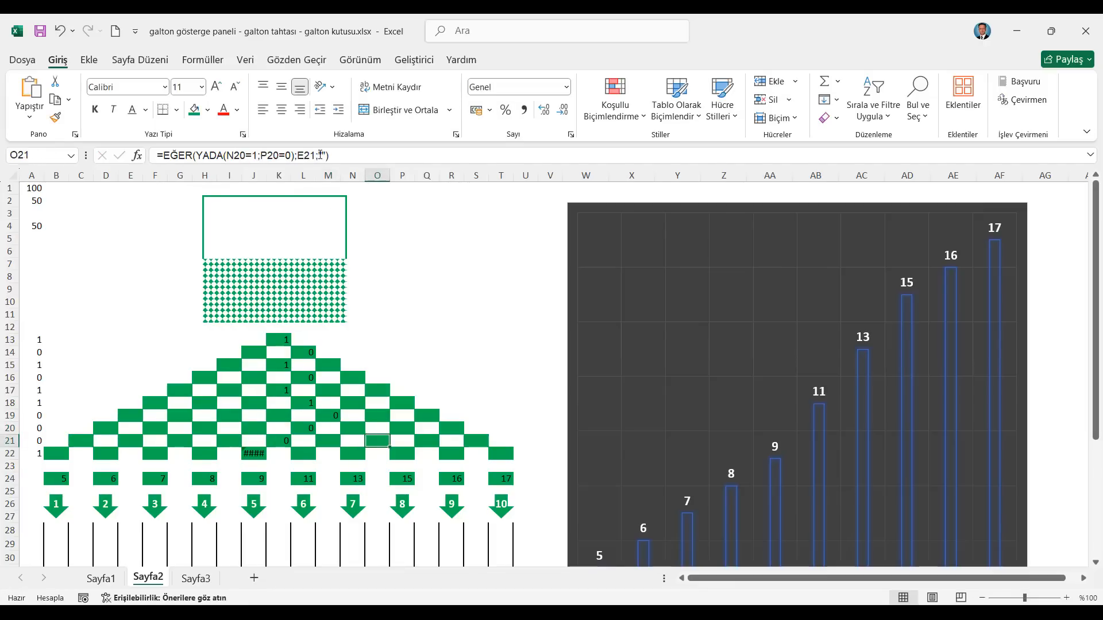
pyautogui.click(308, 155)
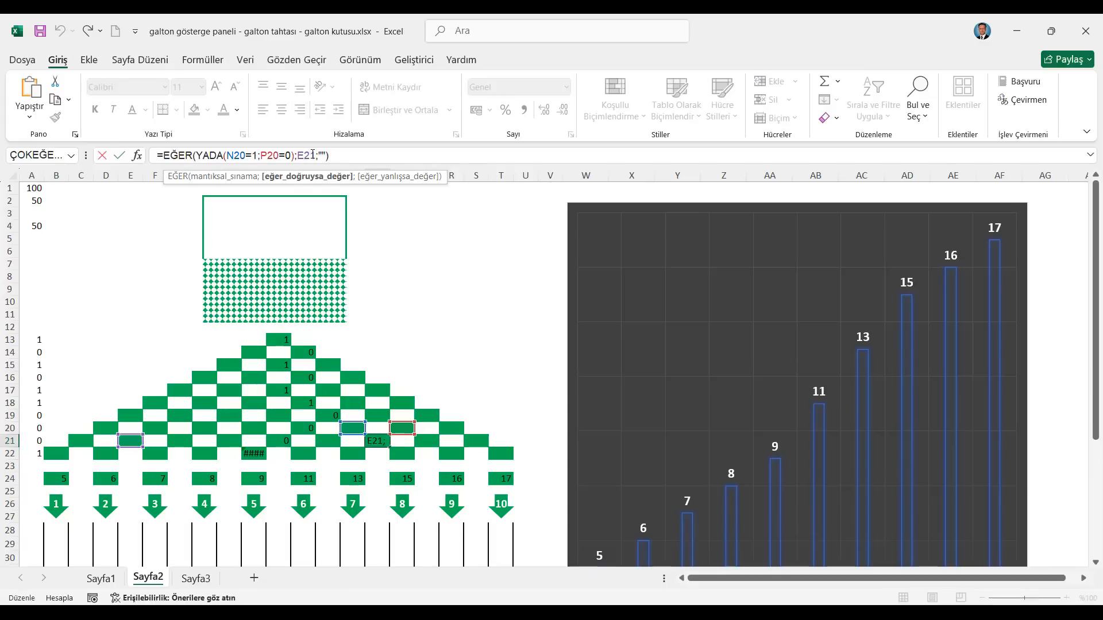
pyautogui.press('Escape')
pyautogui.press('Right')
pyautogui.press('Right')
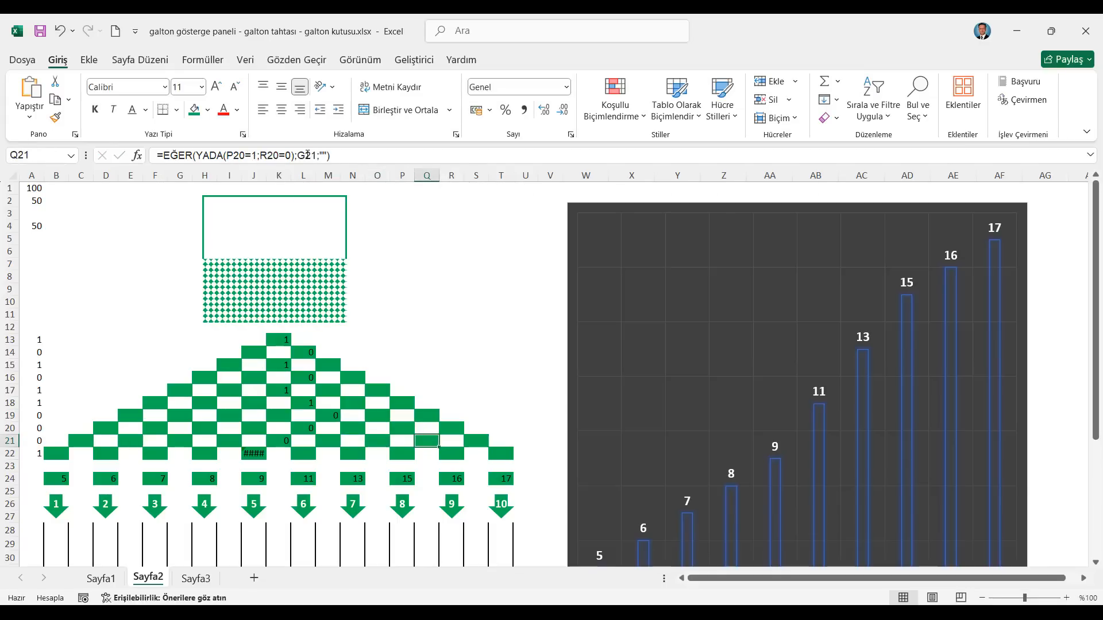
pyautogui.click(308, 155)
pyautogui.press('Escape')
pyautogui.press('Right')
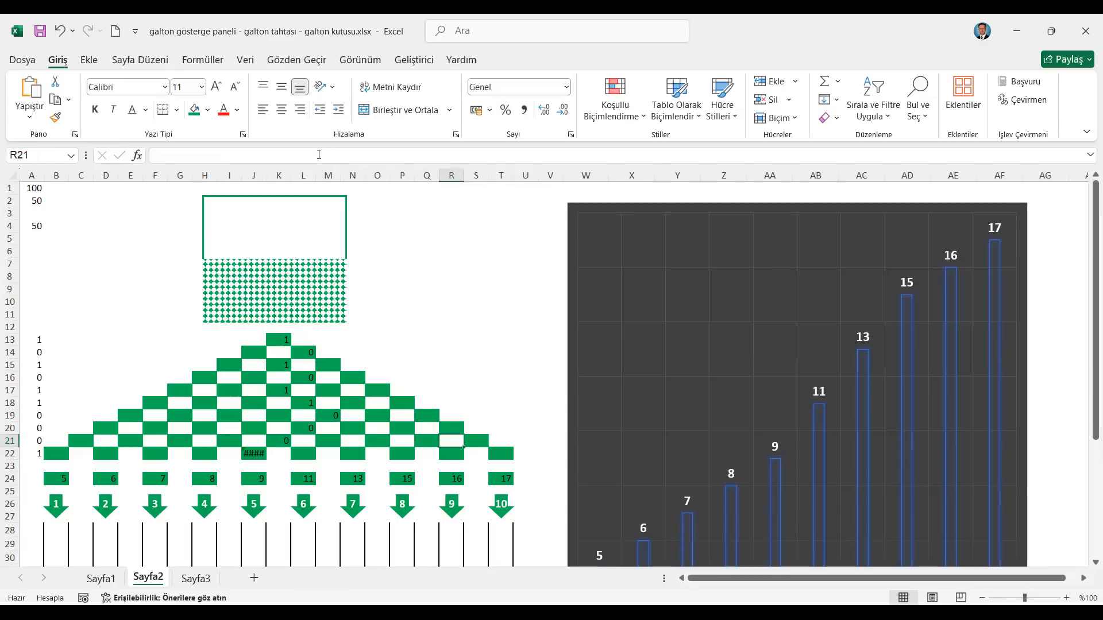
pyautogui.press('Right')
pyautogui.click(232, 155)
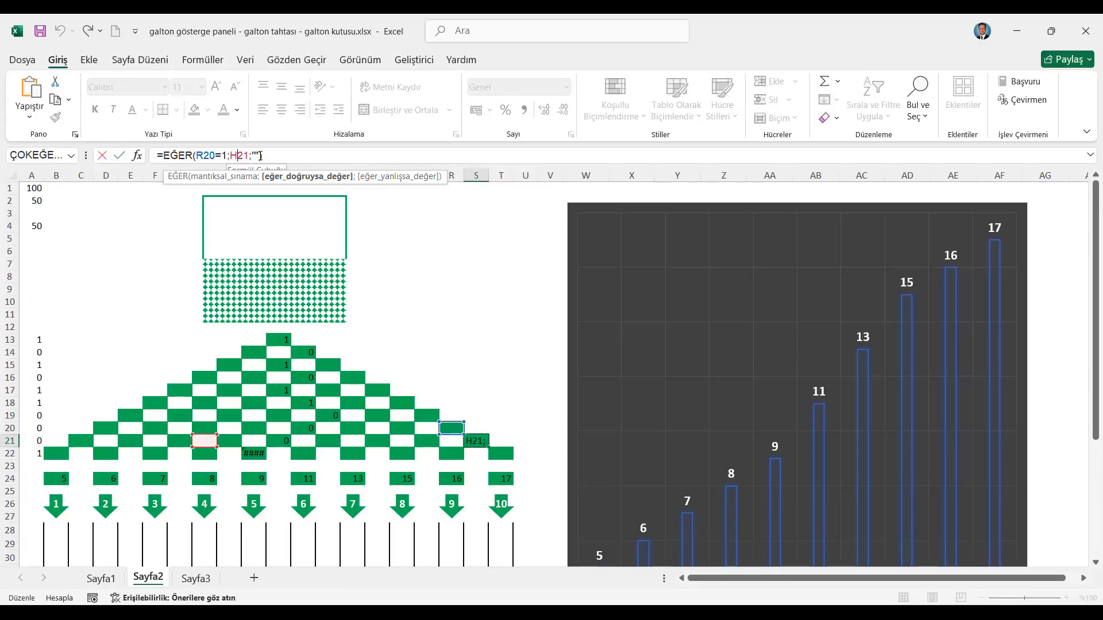
pyautogui.press('Escape')
# Replace the broken reference in B22's EĞER formula, which tests C21=0, with a column A reference
pyautogui.press('Down')
pyautogui.press('Left')
pyautogui.press('Left')
pyautogui.press('Left')
pyautogui.press('Left')
pyautogui.press('Left')
pyautogui.press('Left')
pyautogui.press('Left')
pyautogui.press('Left')
pyautogui.press('Left')
pyautogui.press('Left')
pyautogui.press('Left')
pyautogui.press('Left')
pyautogui.press('Left')
pyautogui.press('Left')
pyautogui.press('Left')
pyautogui.press('Left')
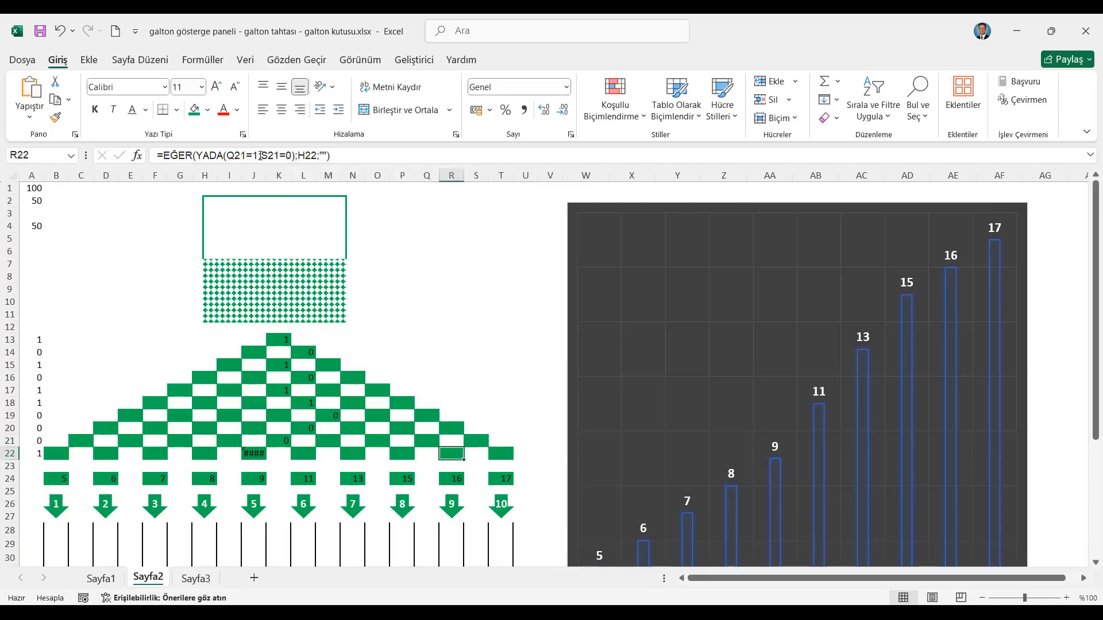
pyautogui.press('Left')
pyautogui.press('Up')
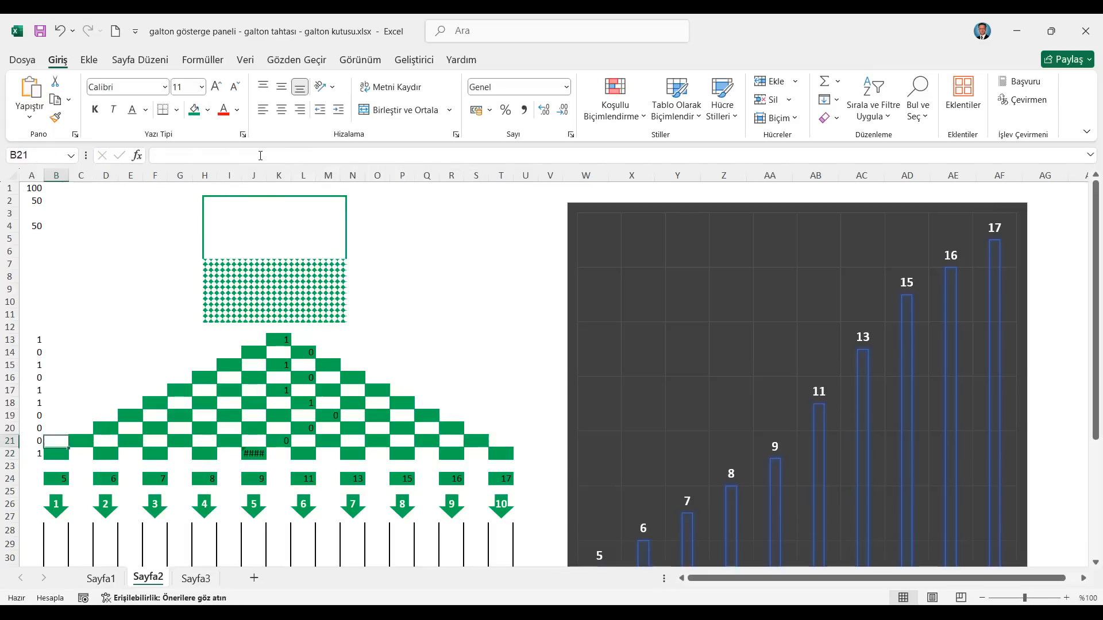
pyautogui.press('Right')
pyautogui.press('Down')
pyautogui.press('Left')
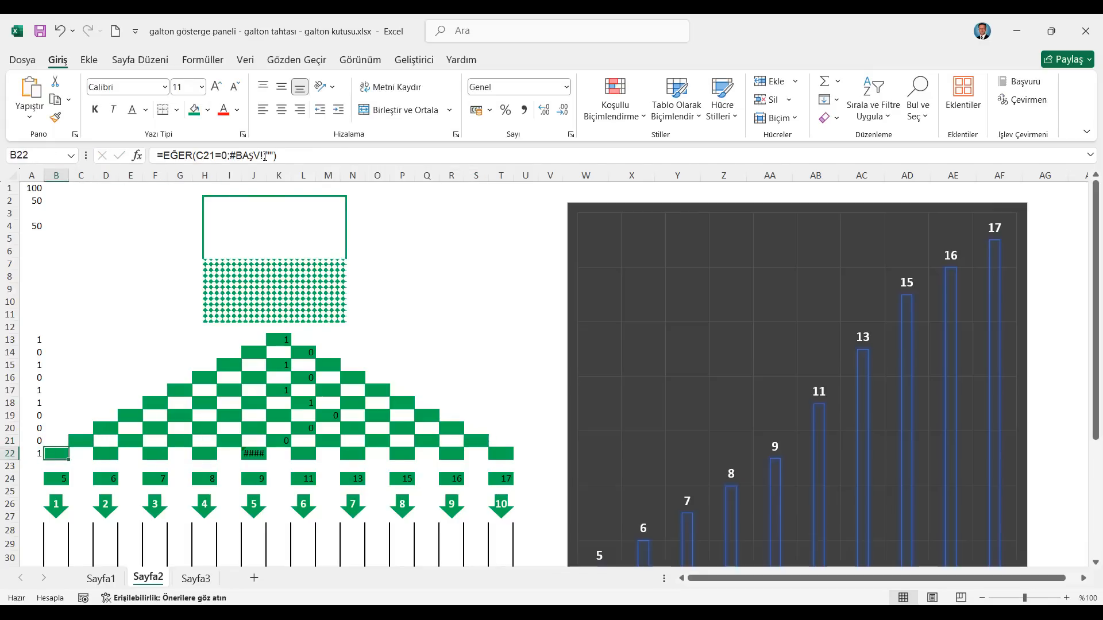
pyautogui.moveTo(265, 156); pyautogui.dragTo(238, 155)
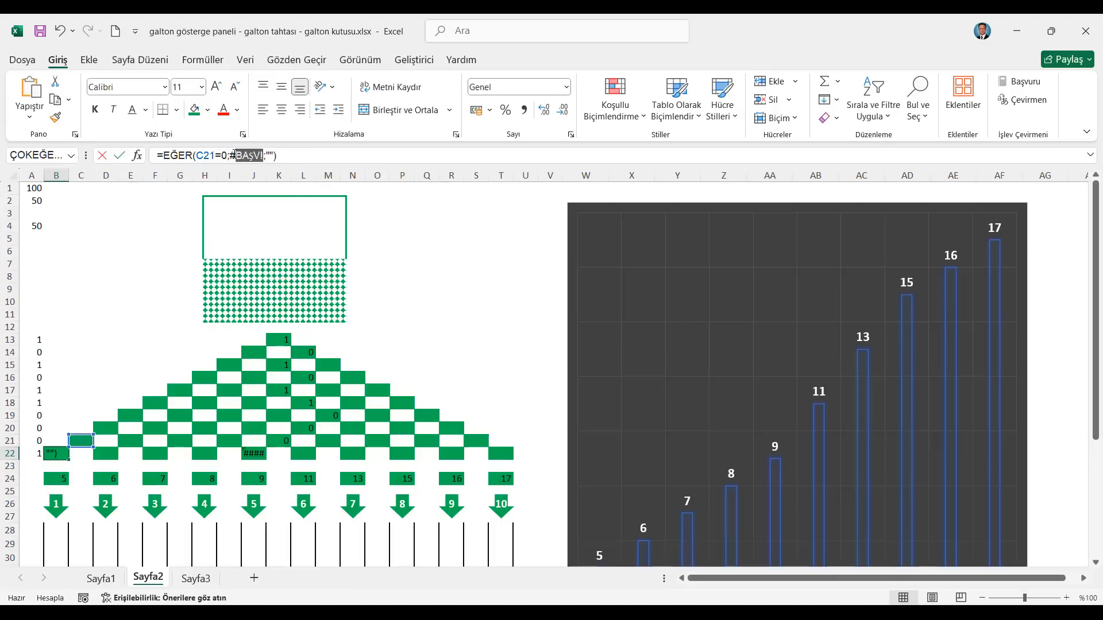
pyautogui.write('""')
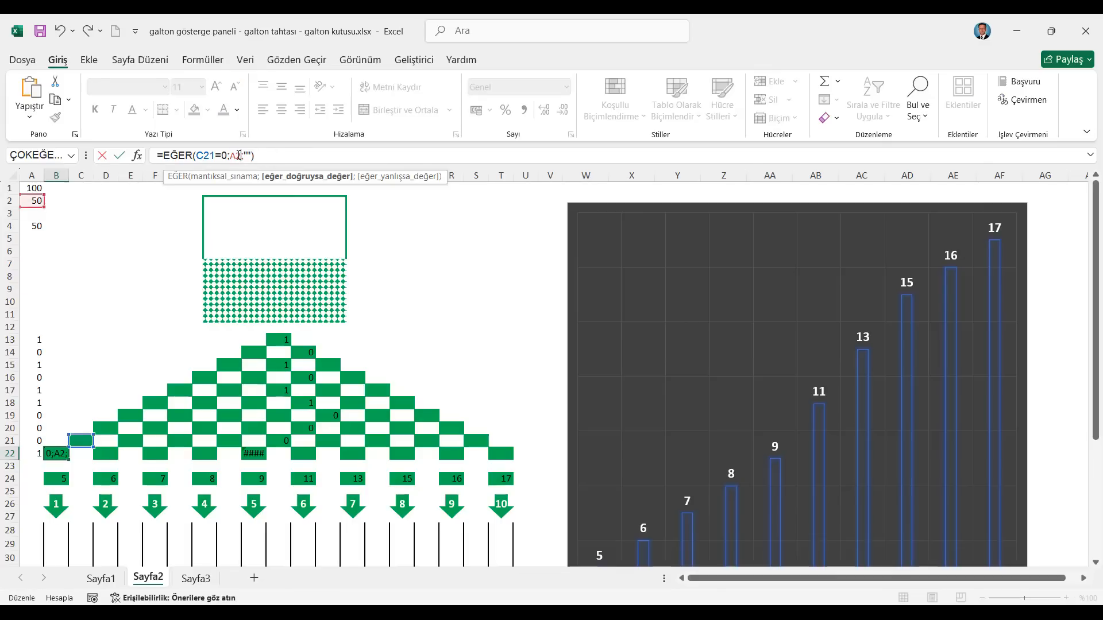
pyautogui.press('Return')
# Replace the broken reference in D22's formula, which tests C21=1 or E21=0
pyautogui.press('Up')
pyautogui.press('Right')
pyautogui.press('Right')
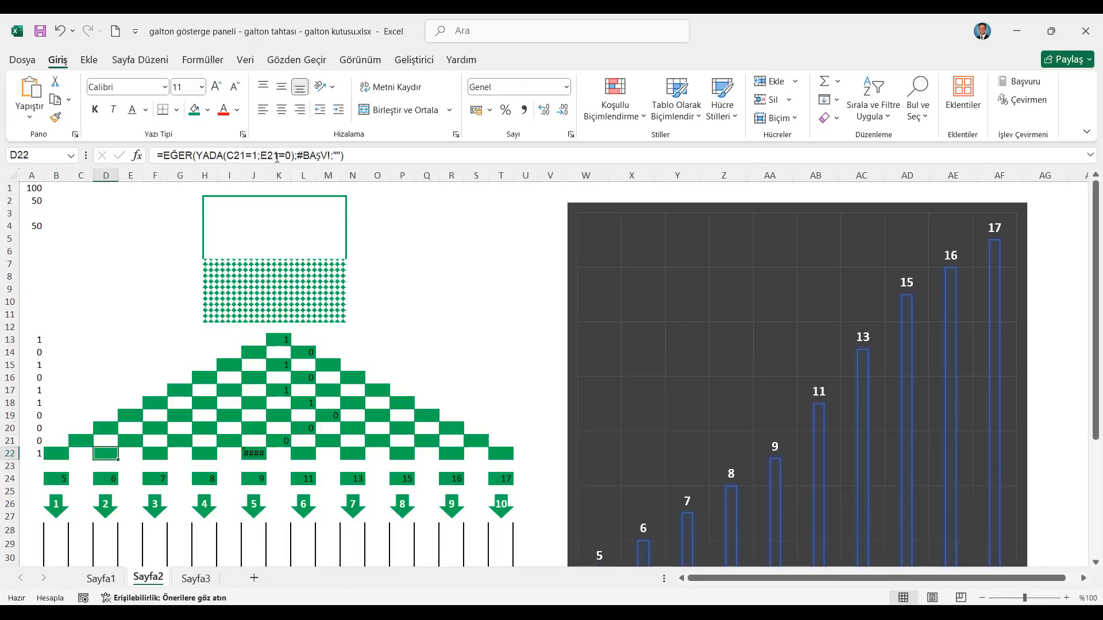
pyautogui.moveTo(331, 156); pyautogui.dragTo(298, 154)
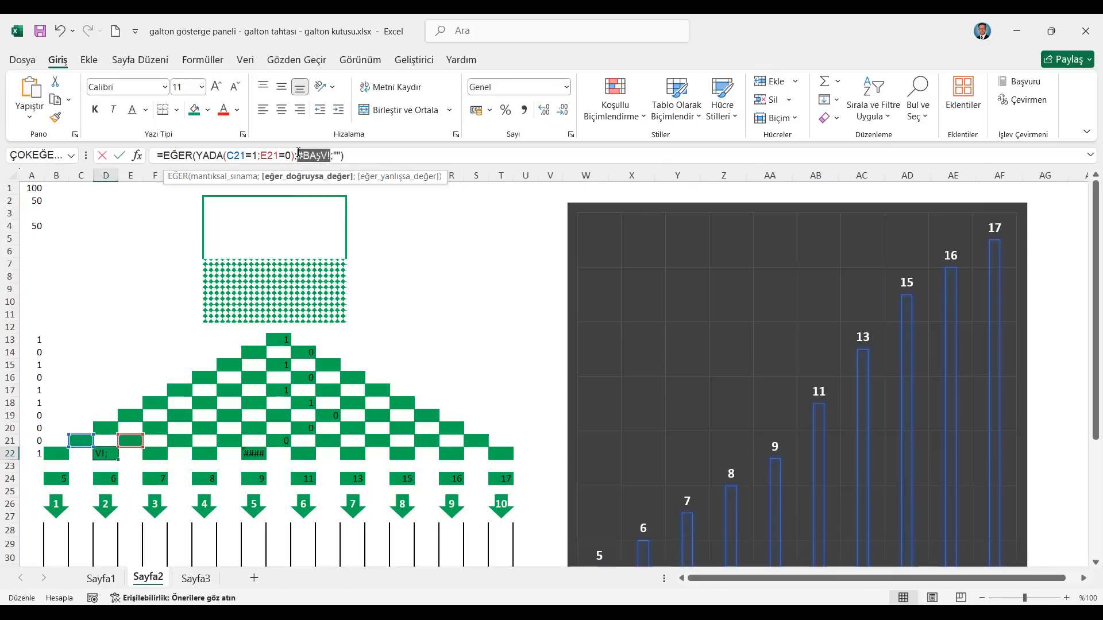
pyautogui.write('""')
pyautogui.press('Return')
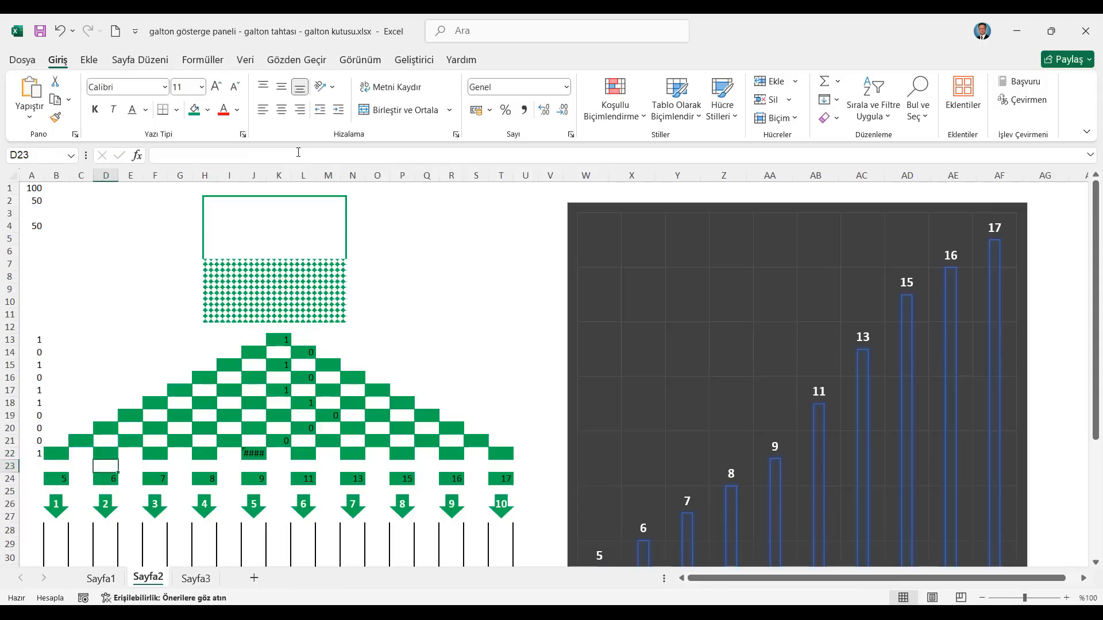
# Replace the broken reference in F22 with A20 so the formula reads =EĞER(YADA(E21=1;G21=0);A20;"")
pyautogui.press('Up')
pyautogui.press('Right')
pyautogui.press('Right')
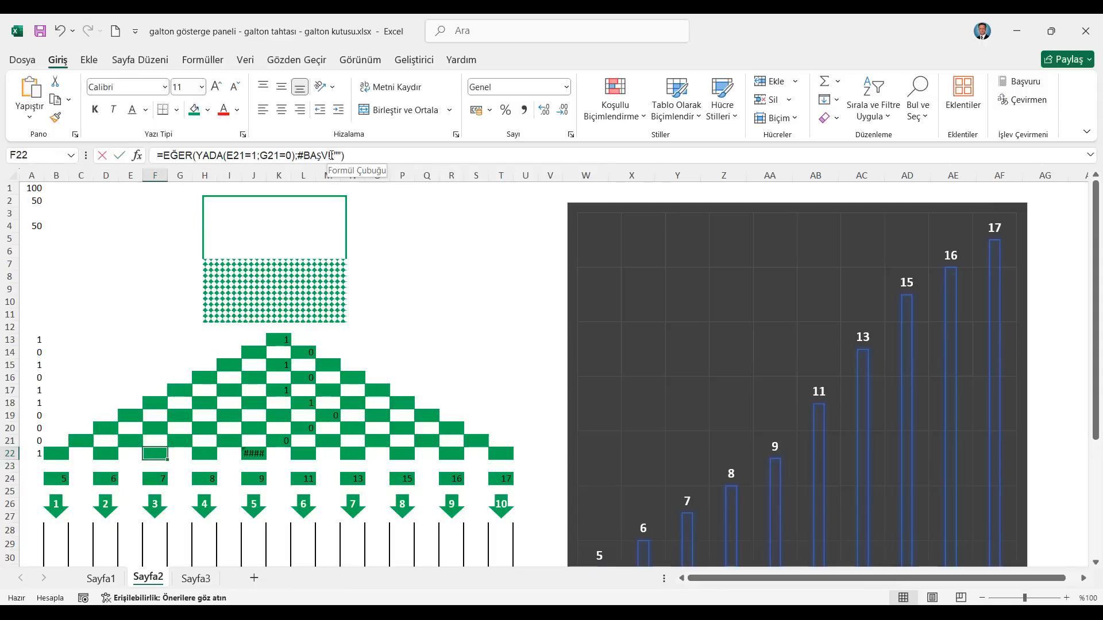
pyautogui.moveTo(333, 156); pyautogui.dragTo(301, 155)
pyautogui.write('""')
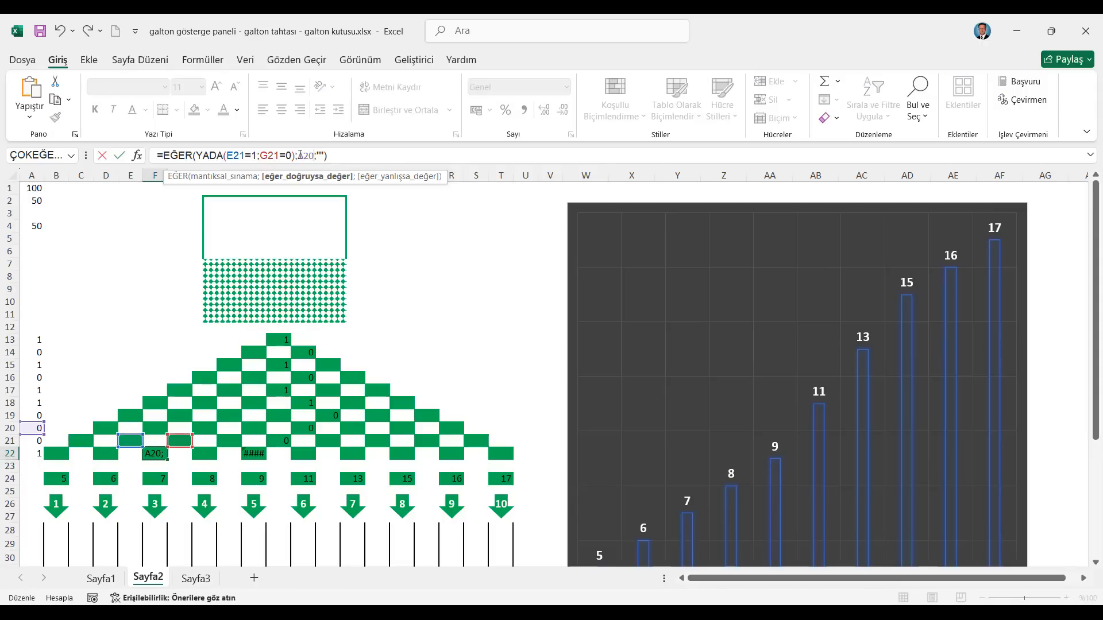
pyautogui.press('Return')
# Replace the broken reference in H22's formula, which tests G21=1 or I21=0, with a column A reference
pyautogui.press('Up')
pyautogui.press('Right')
pyautogui.press('Right')
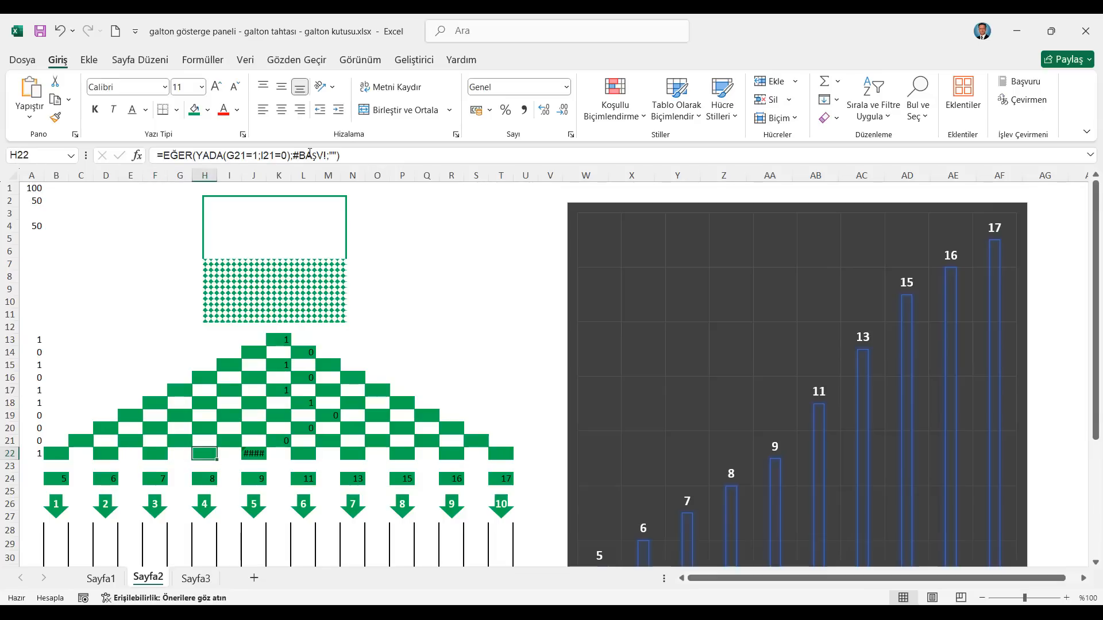
pyautogui.moveTo(324, 155); pyautogui.dragTo(309, 155)
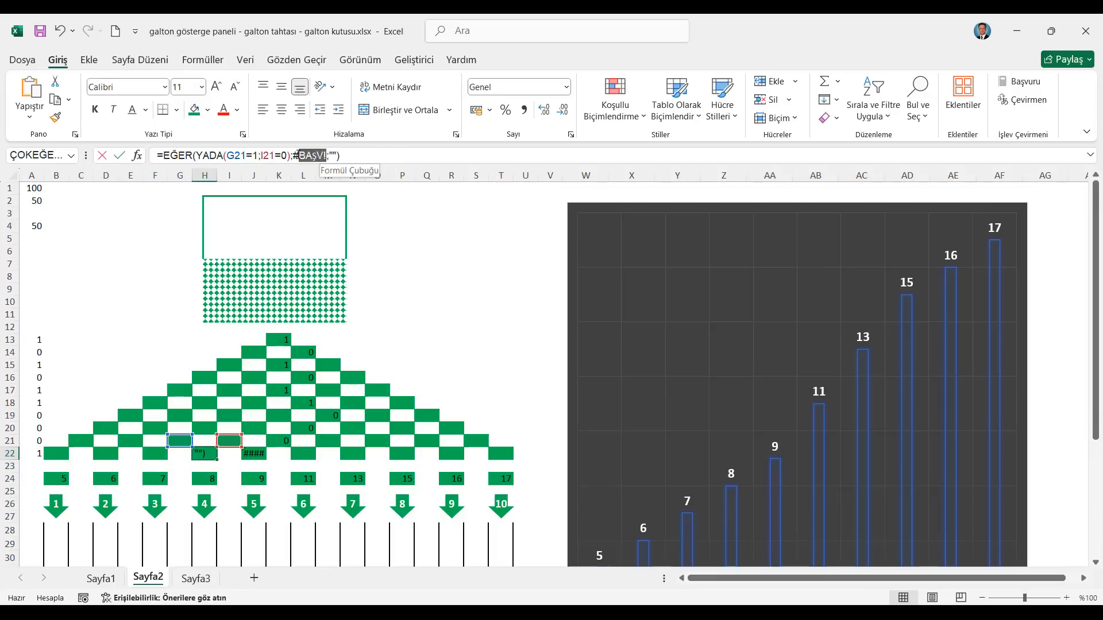
pyautogui.write('A20')
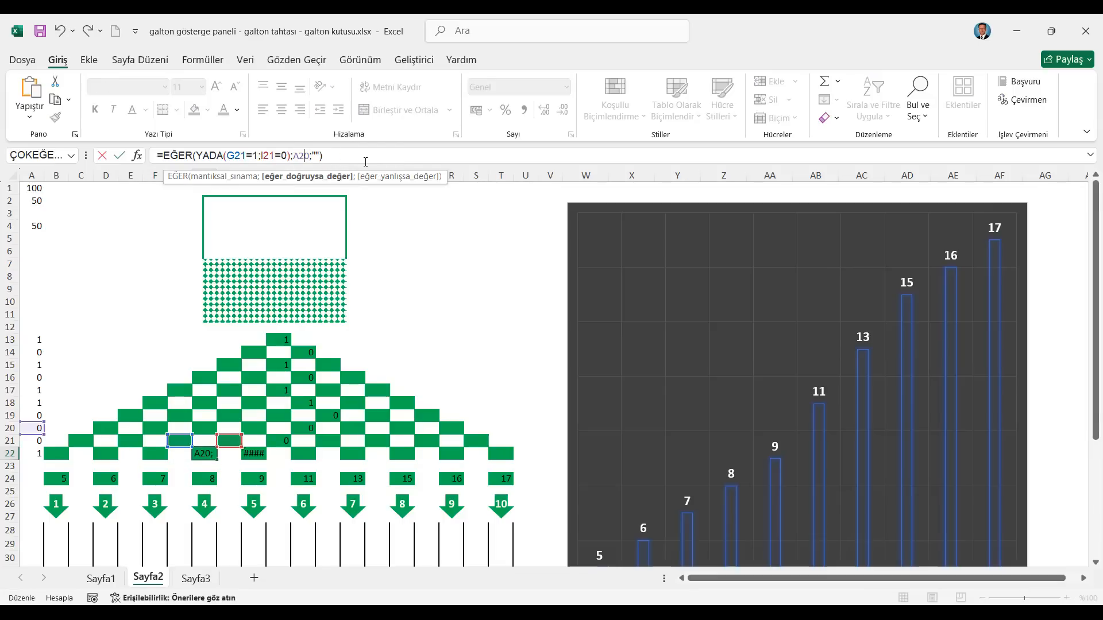
pyautogui.press('Return')
# Replace the broken reference in J22's formula, which tests I21=1 or K21=0, with a column A reference
pyautogui.press('Up')
pyautogui.press('Right')
pyautogui.press('Right')
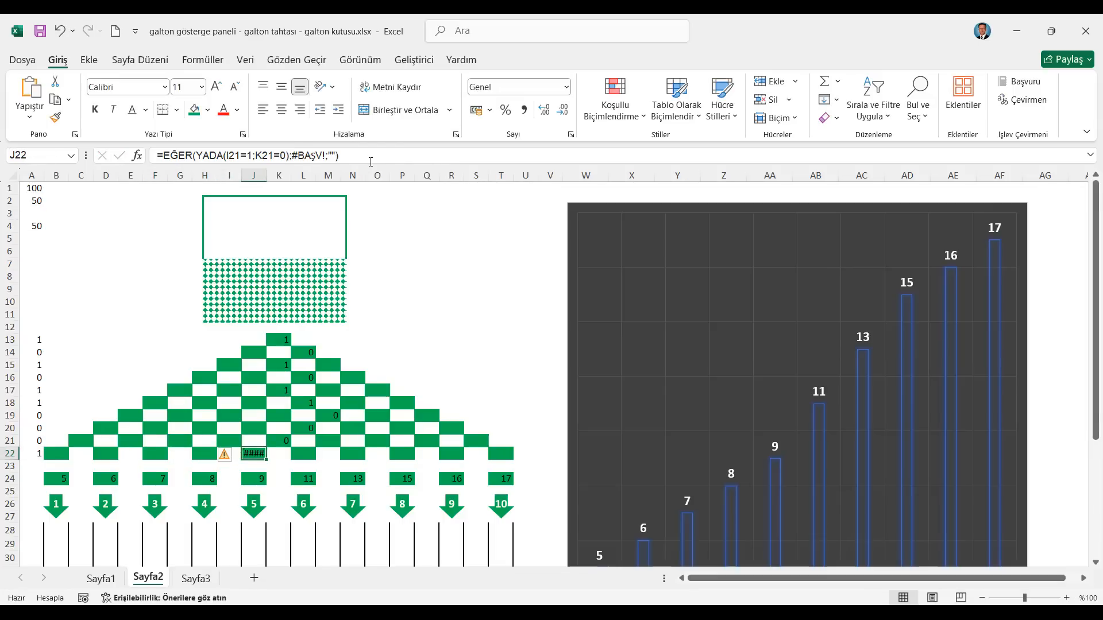
pyautogui.moveTo(325, 155); pyautogui.dragTo(301, 154)
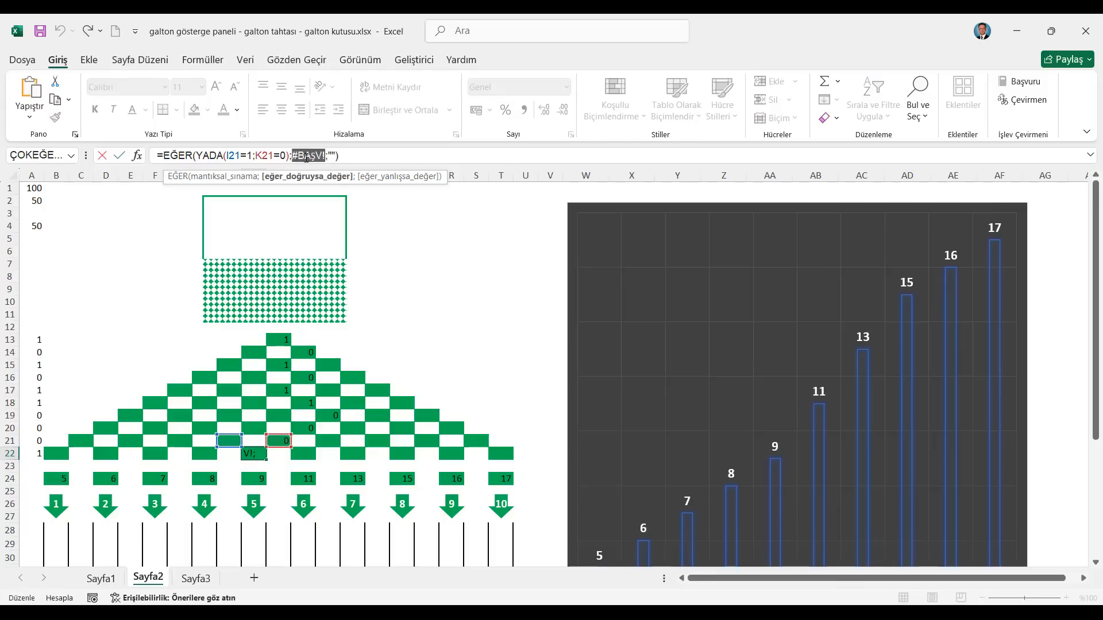
pyautogui.write('A20')
pyautogui.press('Return')
# Check the returned reference in the formulas of L22 and N22
pyautogui.press('Right')
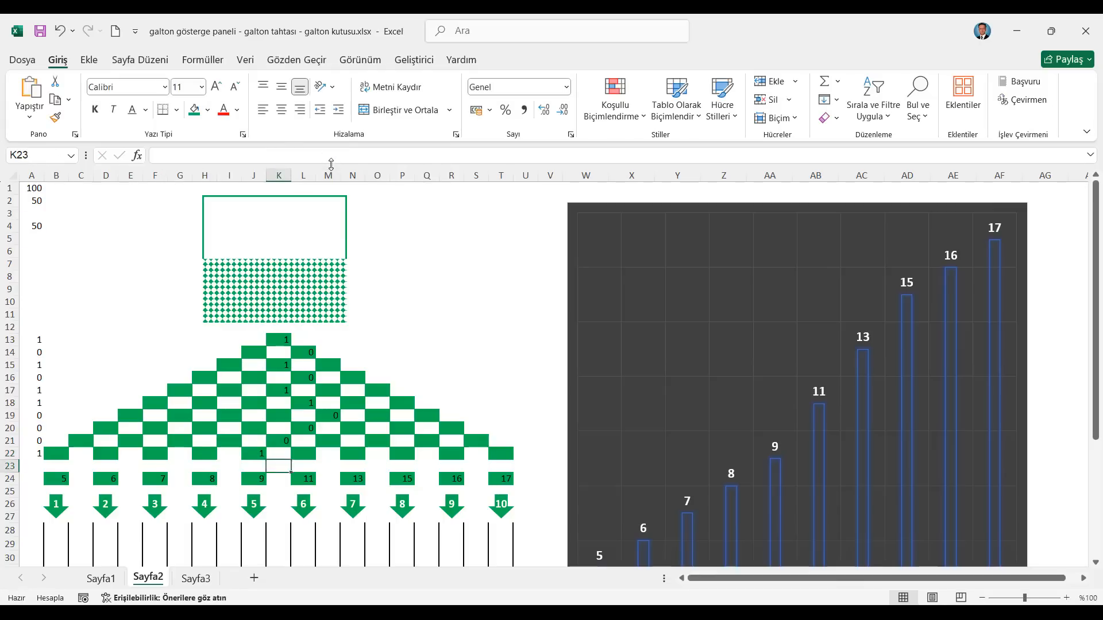
pyautogui.press('Up')
pyautogui.press('Right')
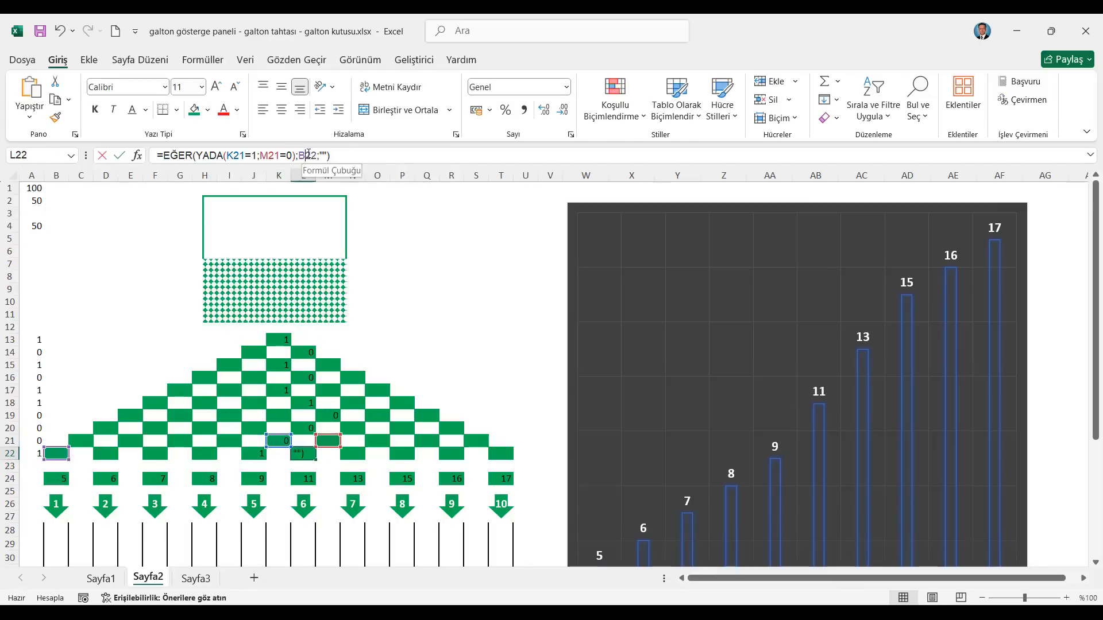
pyautogui.click(323, 156)
pyautogui.press('Return')
pyautogui.press('Right')
pyautogui.press('Right')
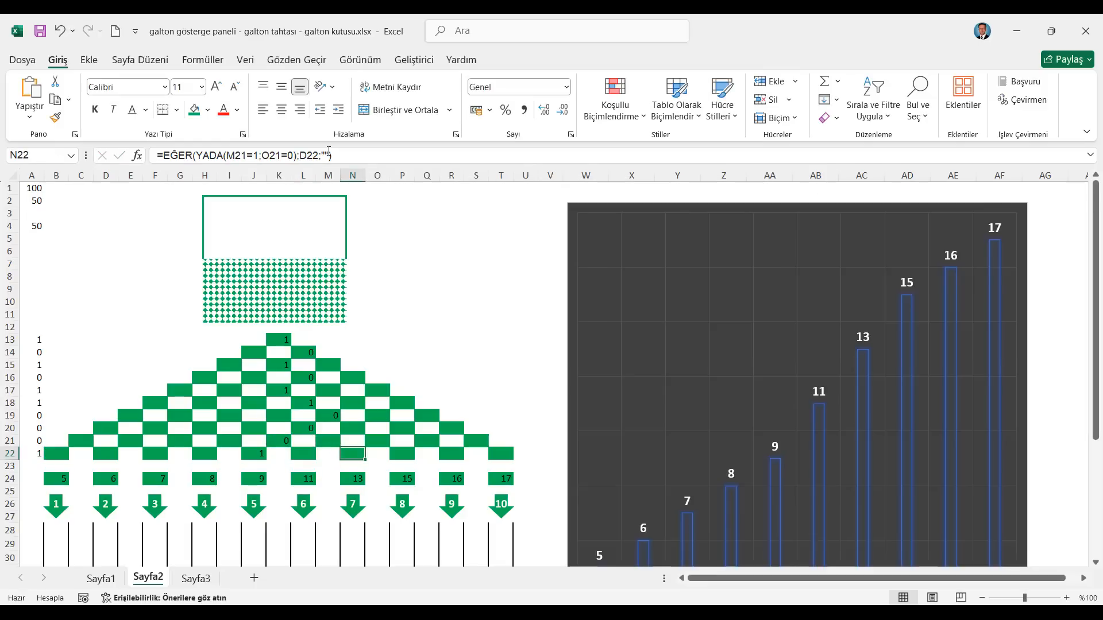
pyautogui.click(305, 155)
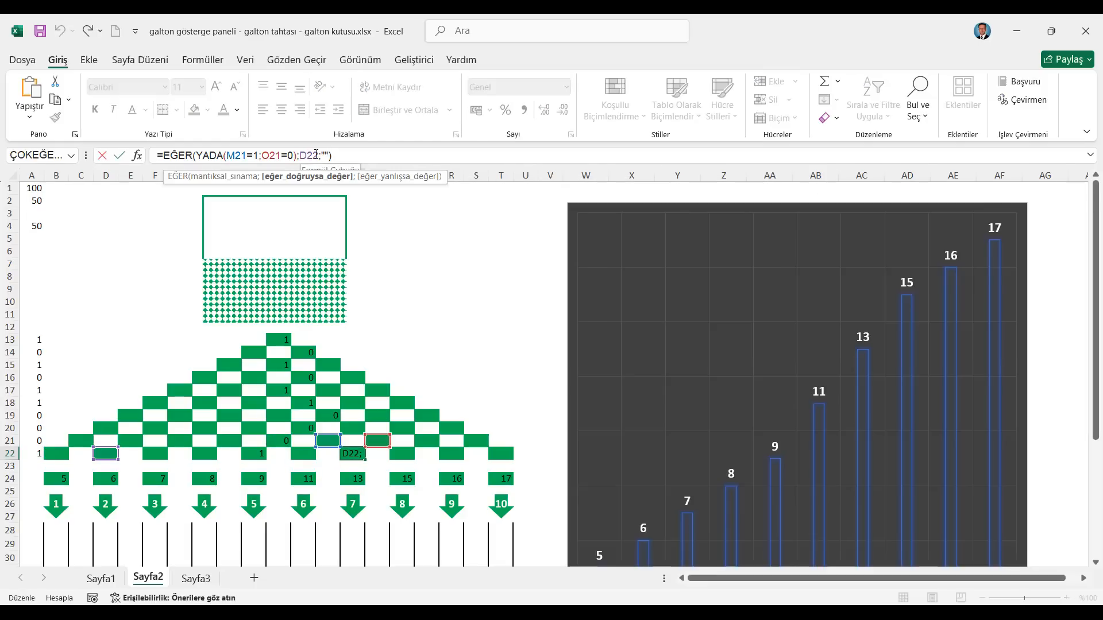
pyautogui.press('Return')
# Check the returned reference in the formulas of P22 and R22
pyautogui.press('Up')
pyautogui.press('Right')
pyautogui.press('Right')
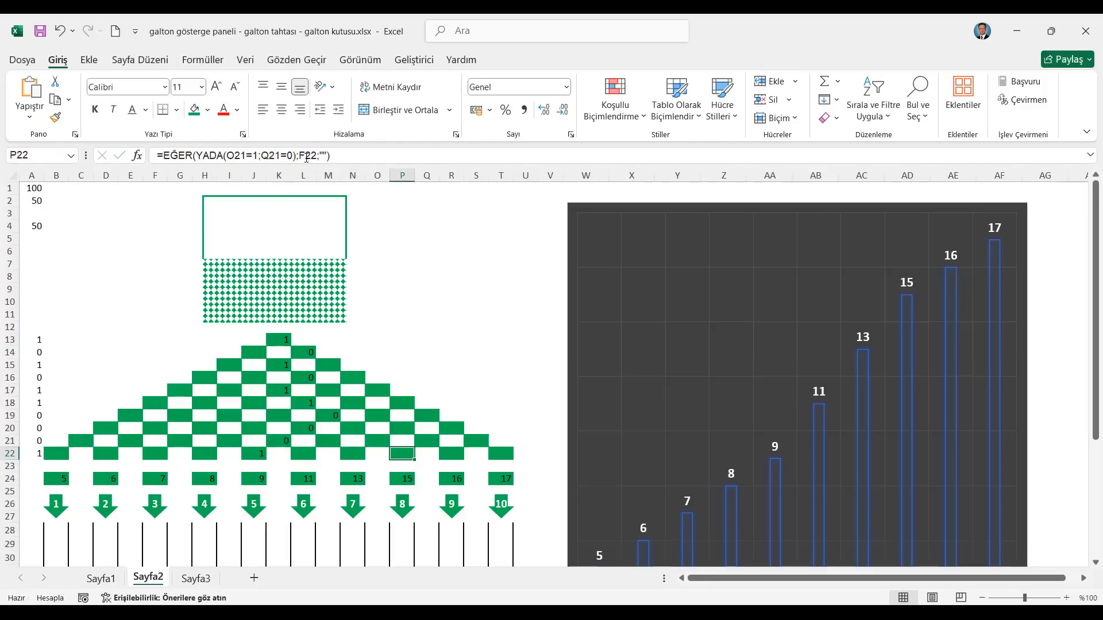
pyautogui.click(306, 156)
pyautogui.press('Return')
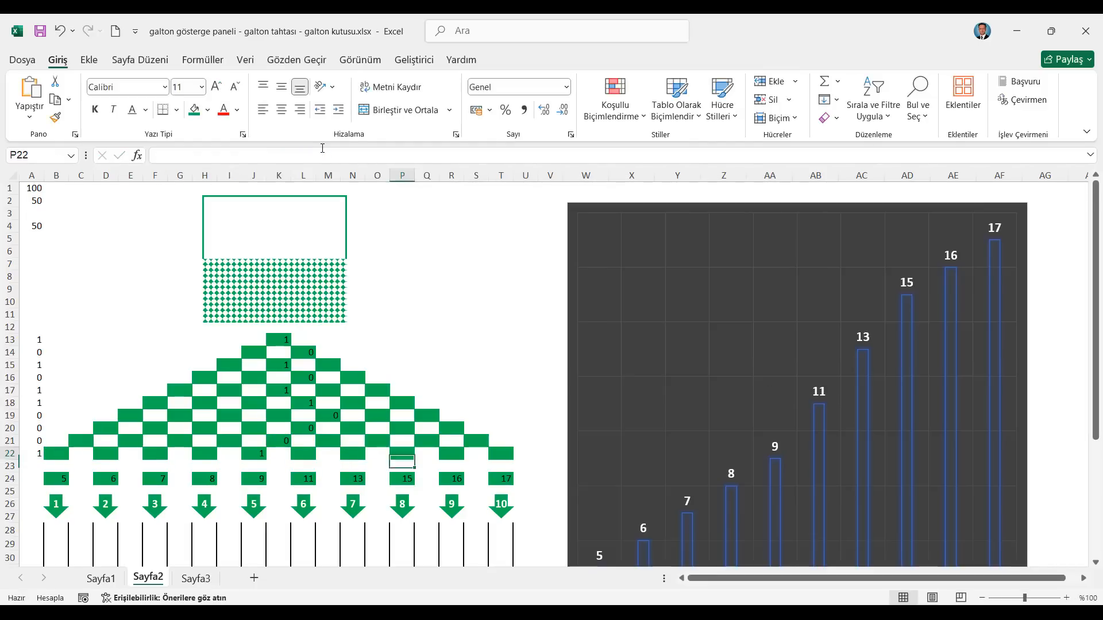
pyautogui.press('Up')
pyautogui.press('Right')
pyautogui.press('Right')
pyautogui.click(307, 156)
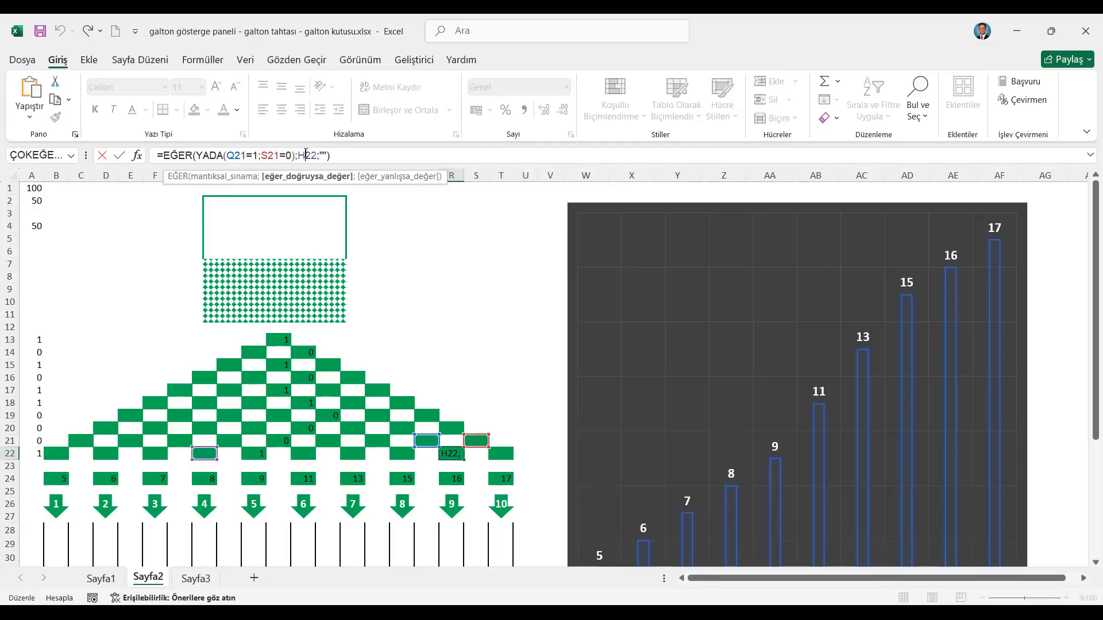
pyautogui.press('Return')
# Change the returned reference in T22 to A22 so the formula reads =EĞER(S21=1;A22;"")
pyautogui.press('Up')
pyautogui.press('Right')
pyautogui.press('Right')
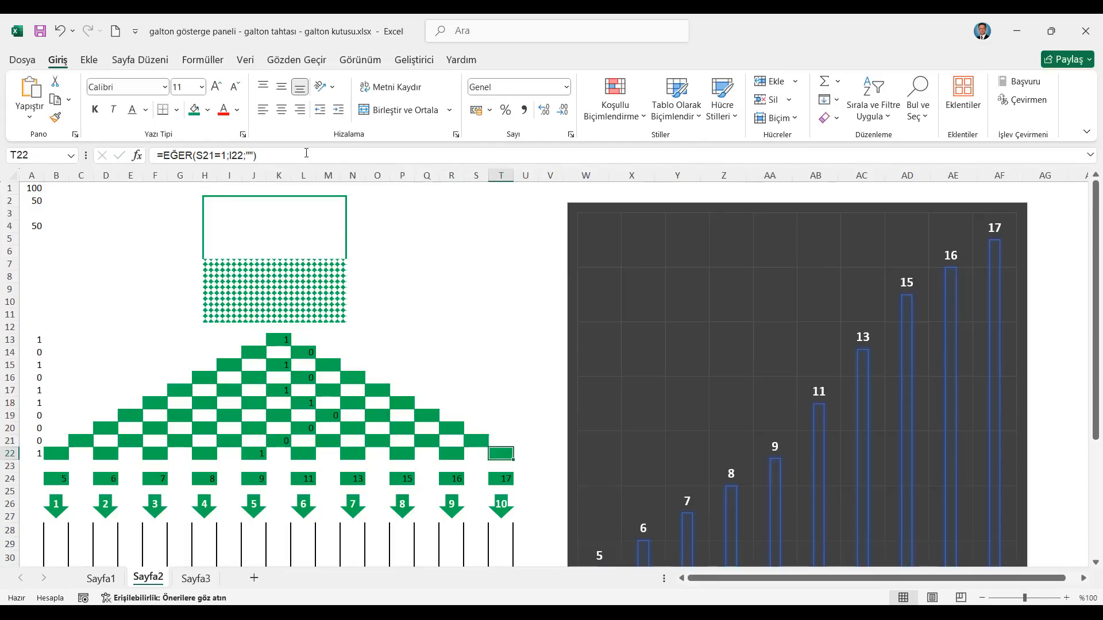
pyautogui.click(254, 156)
pyautogui.press('BackSpace')
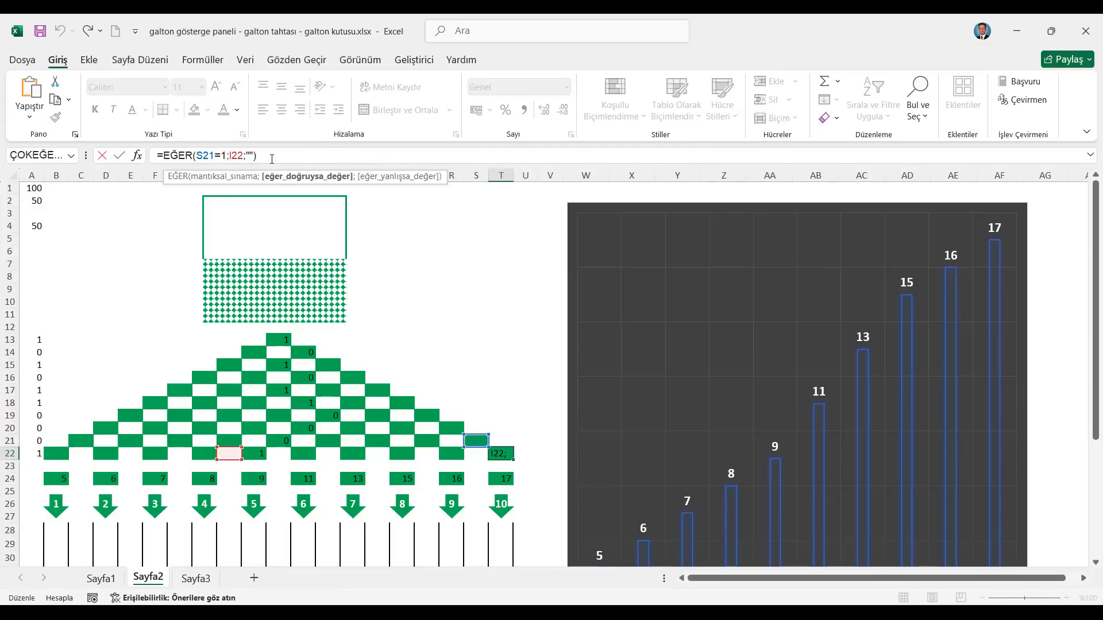
pyautogui.write('a')
pyautogui.hotkey('ctrl', 'Return')
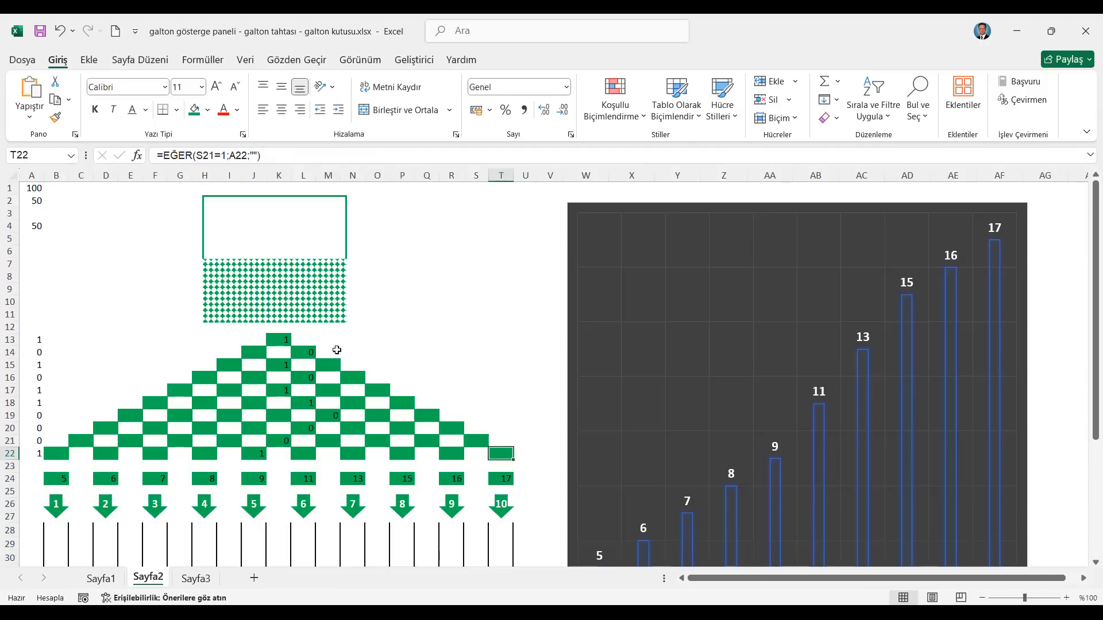
pyautogui.click(286, 340)
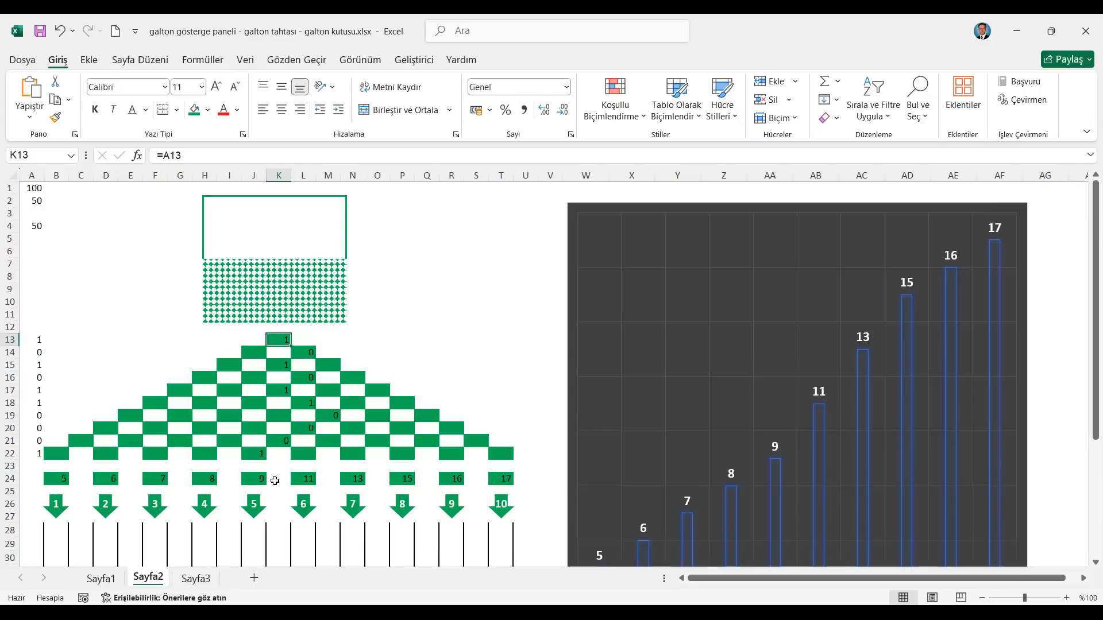
# Start a new formula in B24 with =EĞER(YADA( and B24=0 as the first condition
pyautogui.click(56, 473)
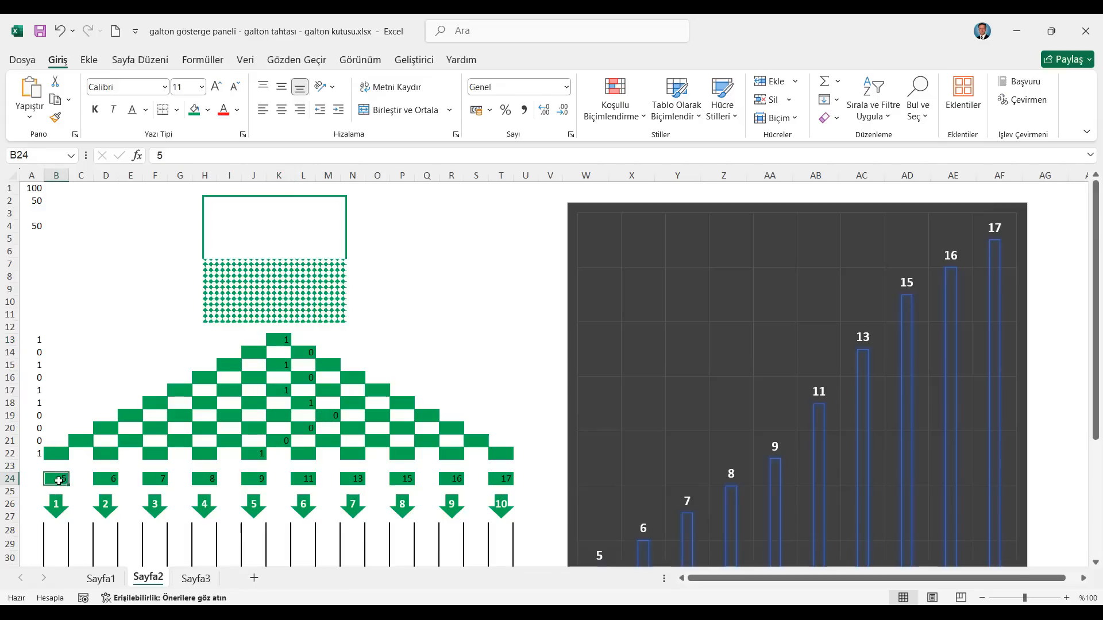
pyautogui.write('=EĞER(')
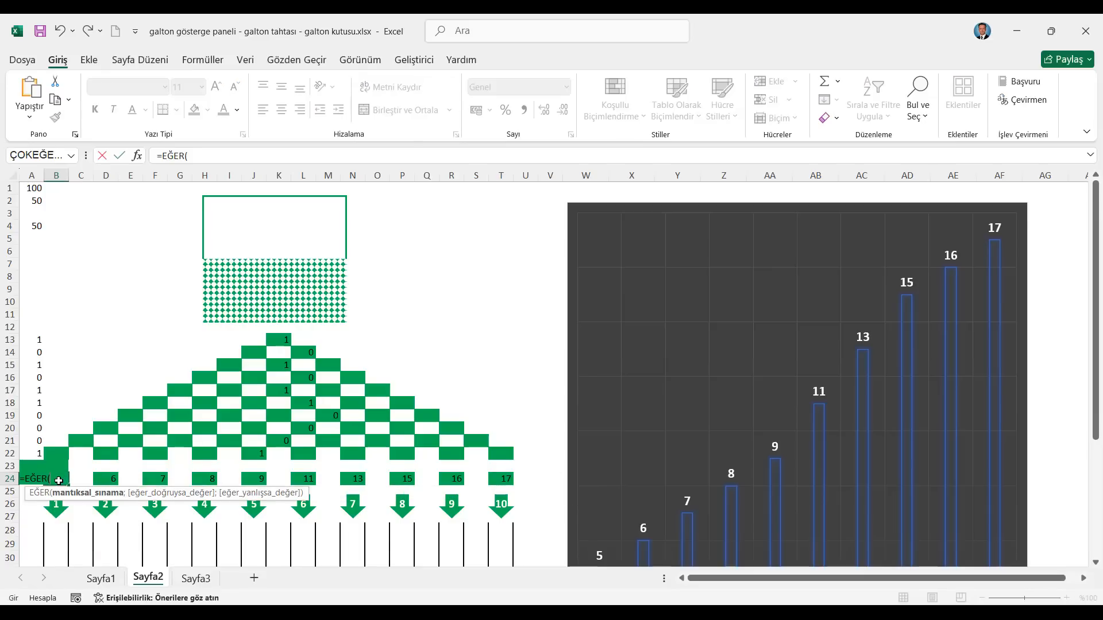
pyautogui.write('ya')
pyautogui.press('Tab')
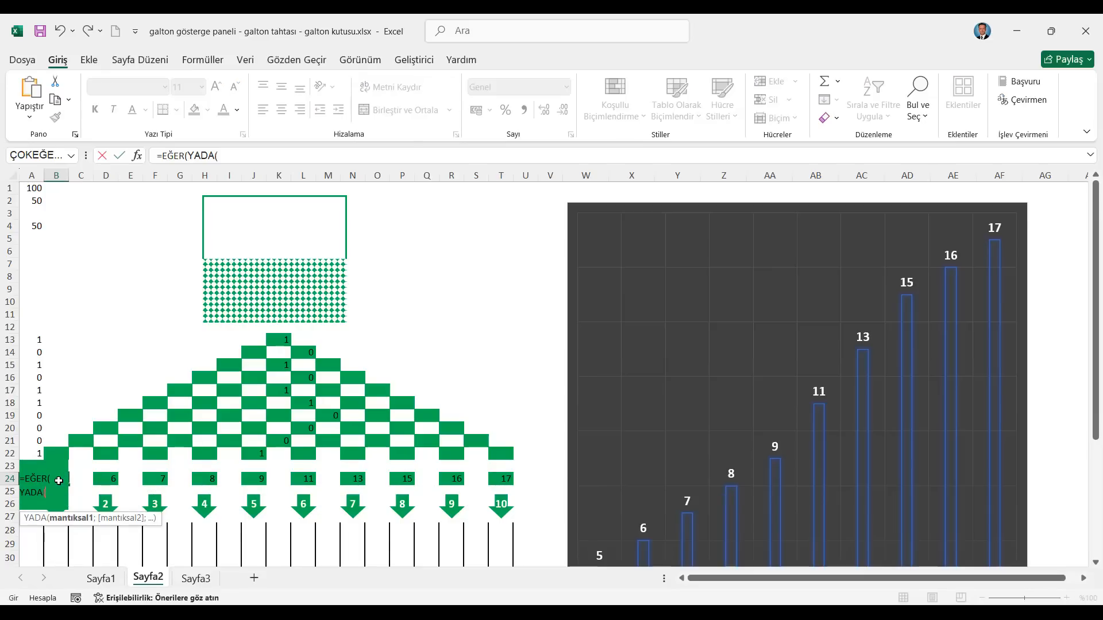
pyautogui.click(57, 453)
pyautogui.press('Down')
pyautogui.press('Down')
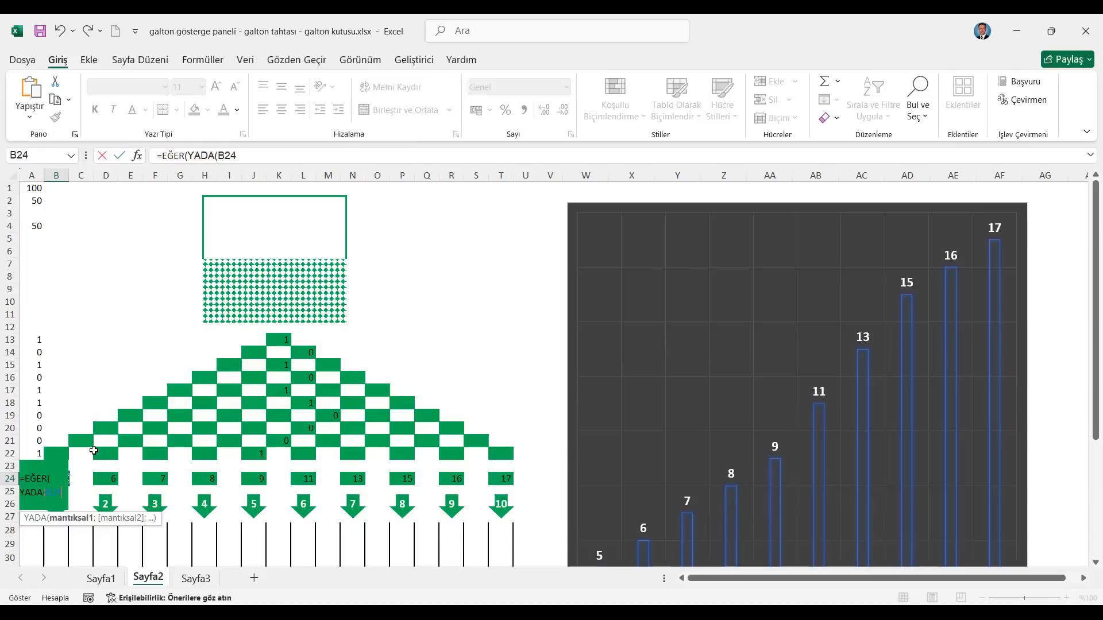
pyautogui.write('=0')
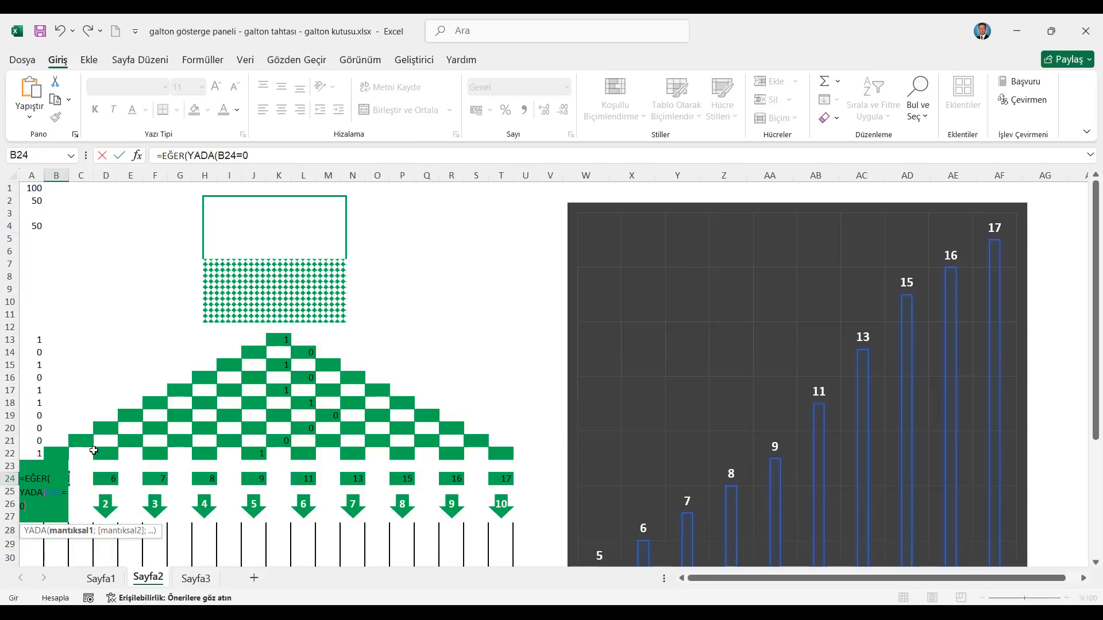
# Add B24=1 as the second YADA condition in B24's formula and close the YADA function
pyautogui.write(';')
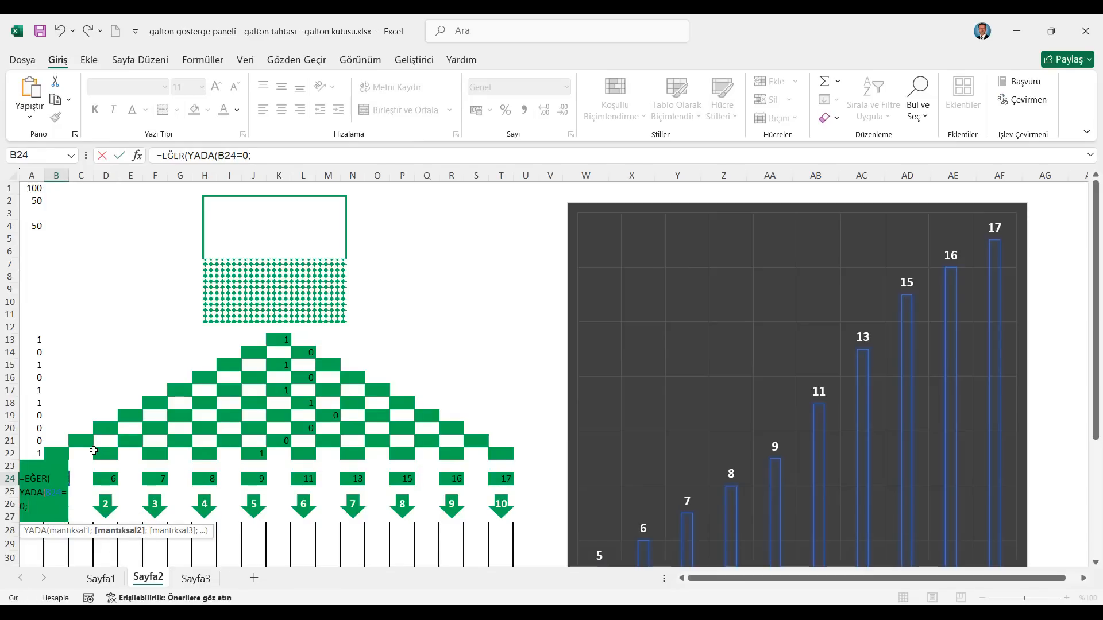
pyautogui.click(61, 443)
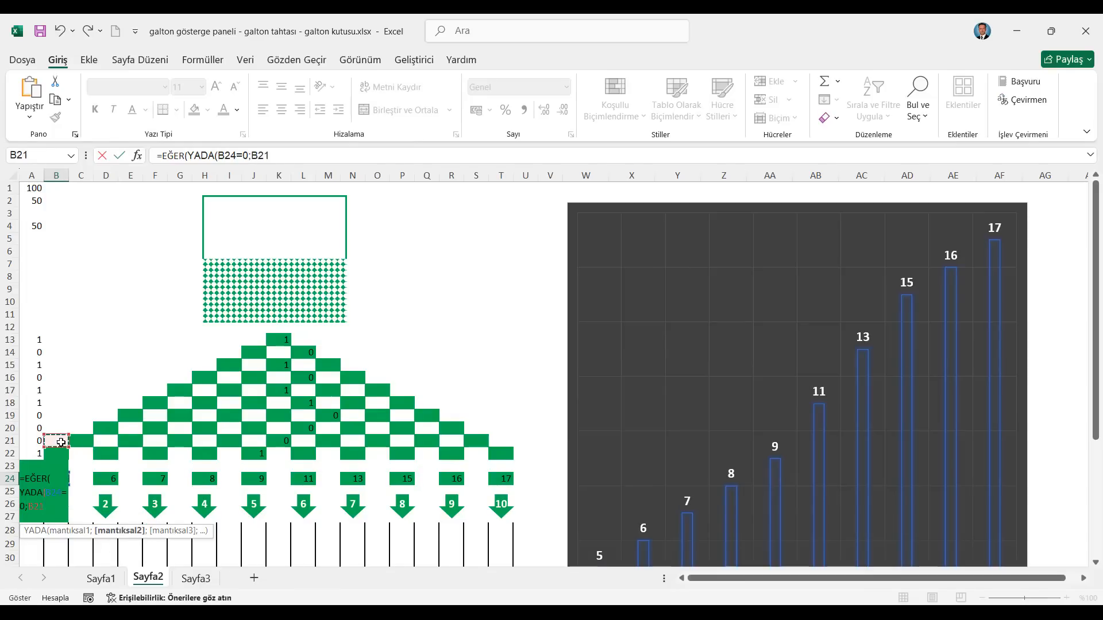
pyautogui.press('Down')
pyautogui.press('Down')
pyautogui.write('=1)')
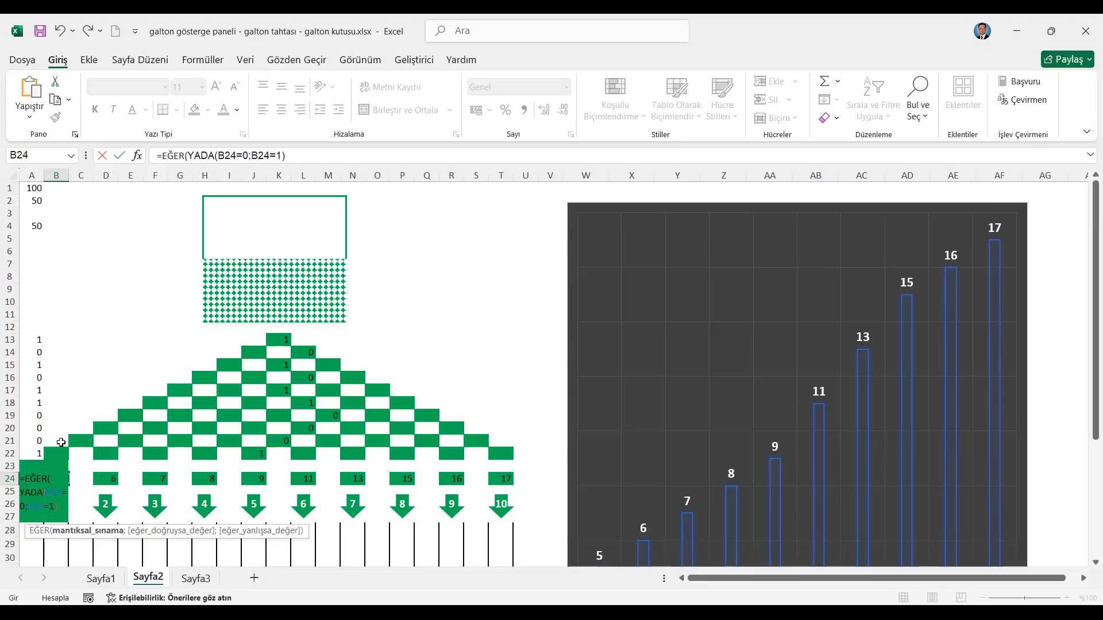
# Complete B24's EĞER formula to return B26+1 when the condition holds and B26 otherwise
pyautogui.write(';b')
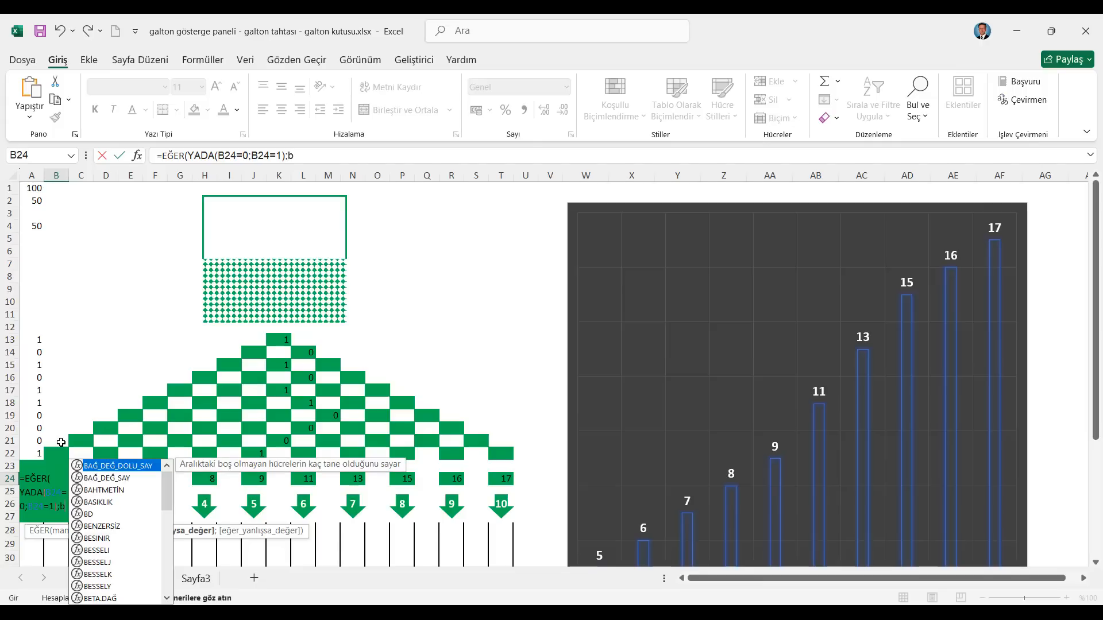
pyautogui.write('26+1')
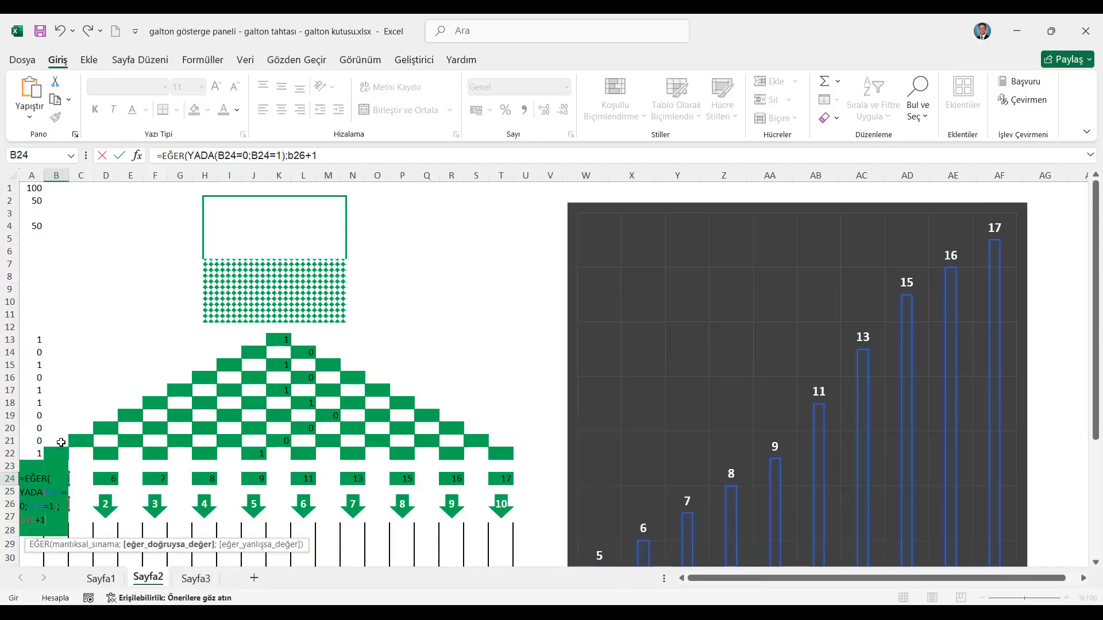
pyautogui.write(';b2')
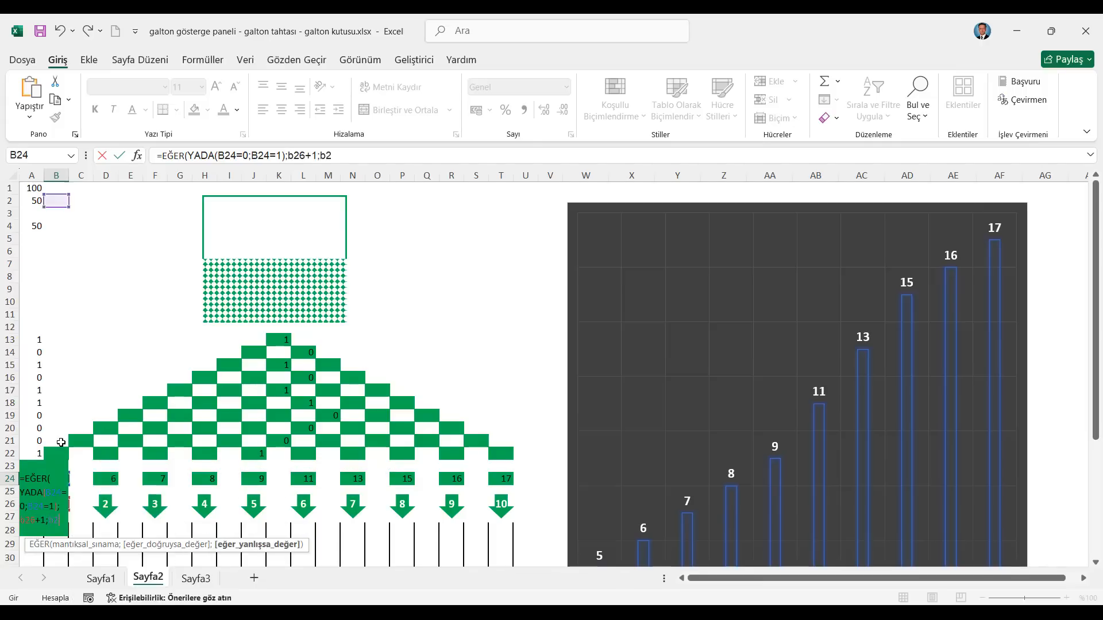
pyautogui.write('6)')
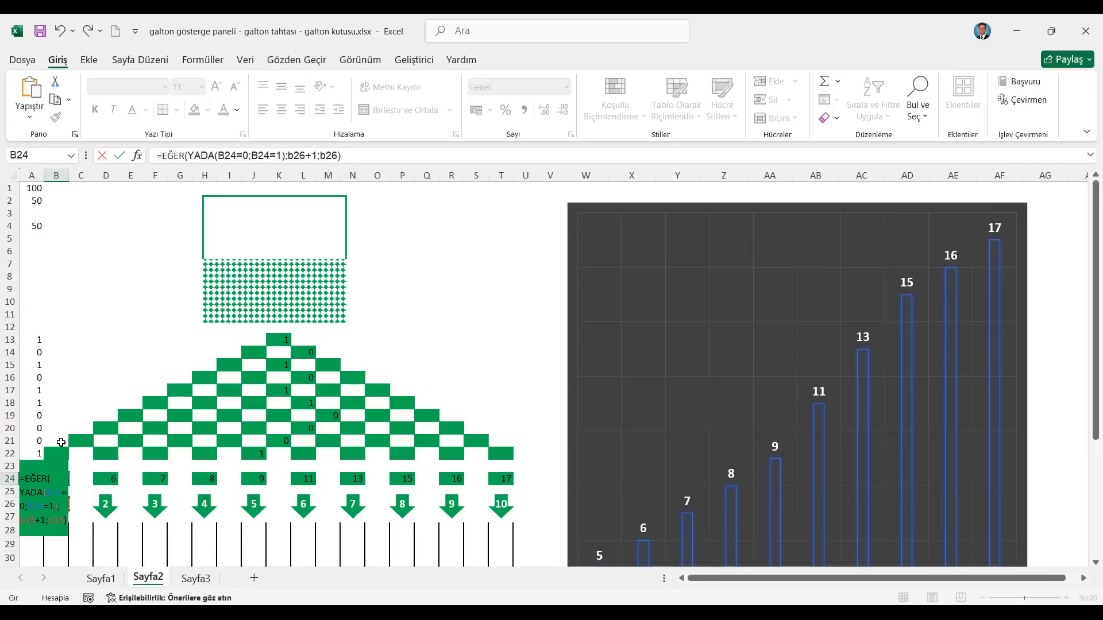
pyautogui.hotkey('ctrl', 'Return')
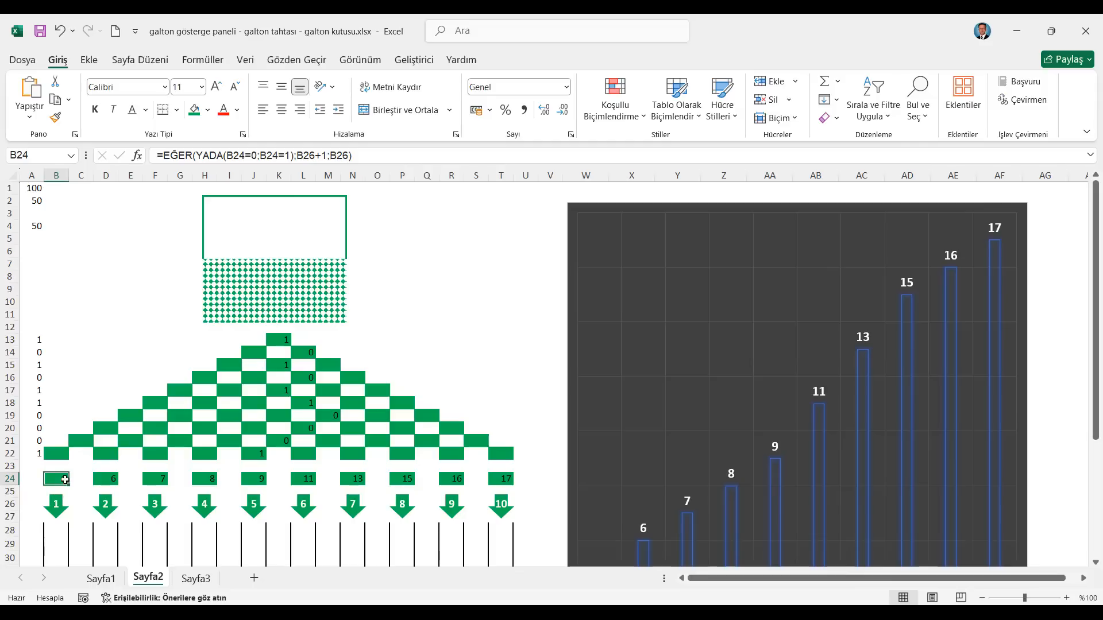
# Change both B26 references in B24's formula to B24, so it returns B24+1 or B24
pyautogui.click(316, 156)
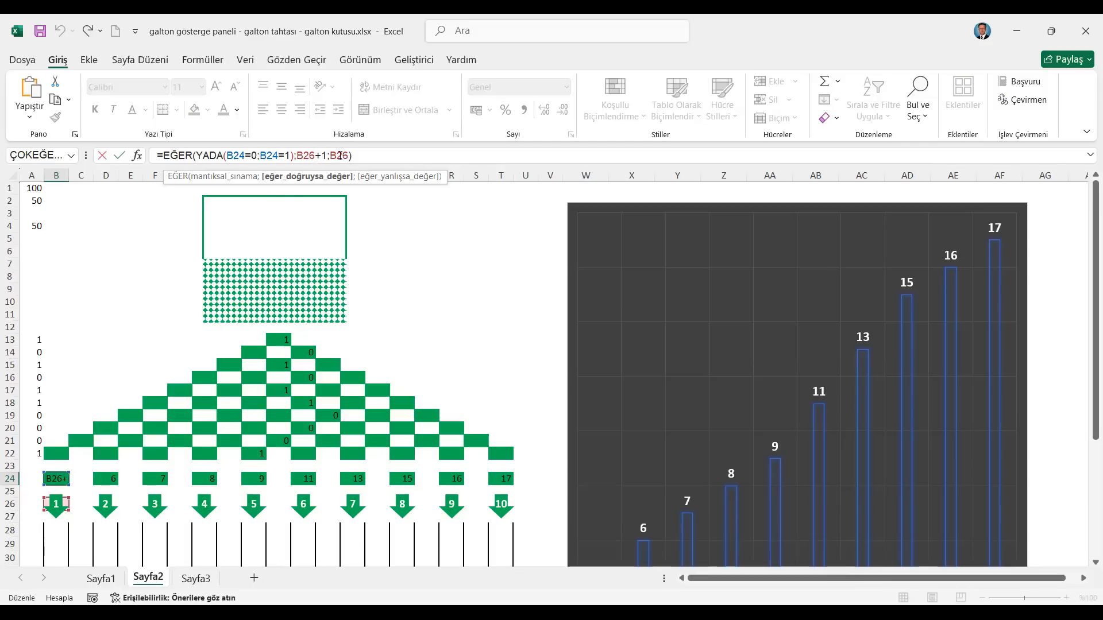
pyautogui.press('BackSpace')
pyautogui.write('4')
pyautogui.click(349, 155)
pyautogui.press('BackSpace')
pyautogui.write('4')
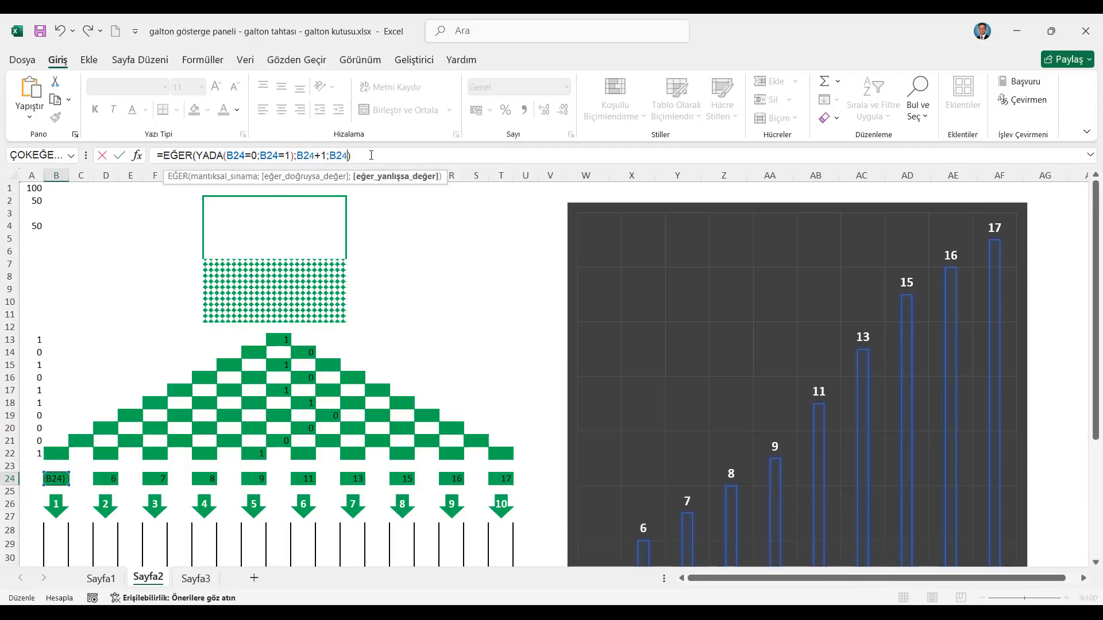
# Point both YADA tests at B22 so B24's formula reads =EĞER(YADA(B22=0;B22=1);B24+1;B24)
pyautogui.click(244, 155)
pyautogui.press('BackSpace')
pyautogui.write('2')
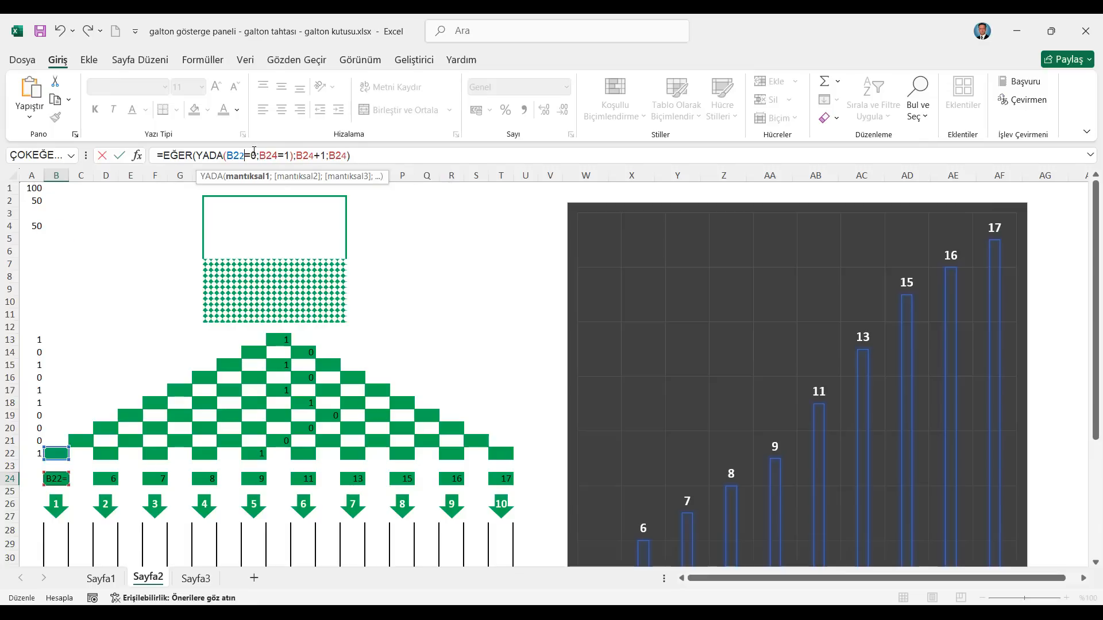
pyautogui.click(293, 156)
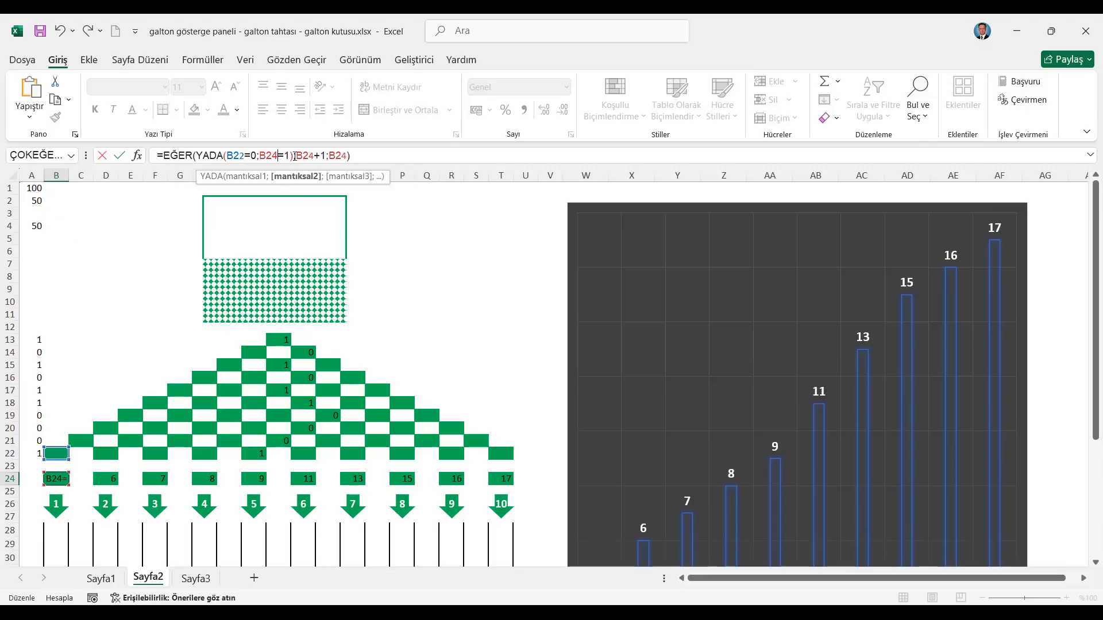
pyautogui.press('BackSpace')
pyautogui.write('2')
pyautogui.press('Return')
pyautogui.press('Up')
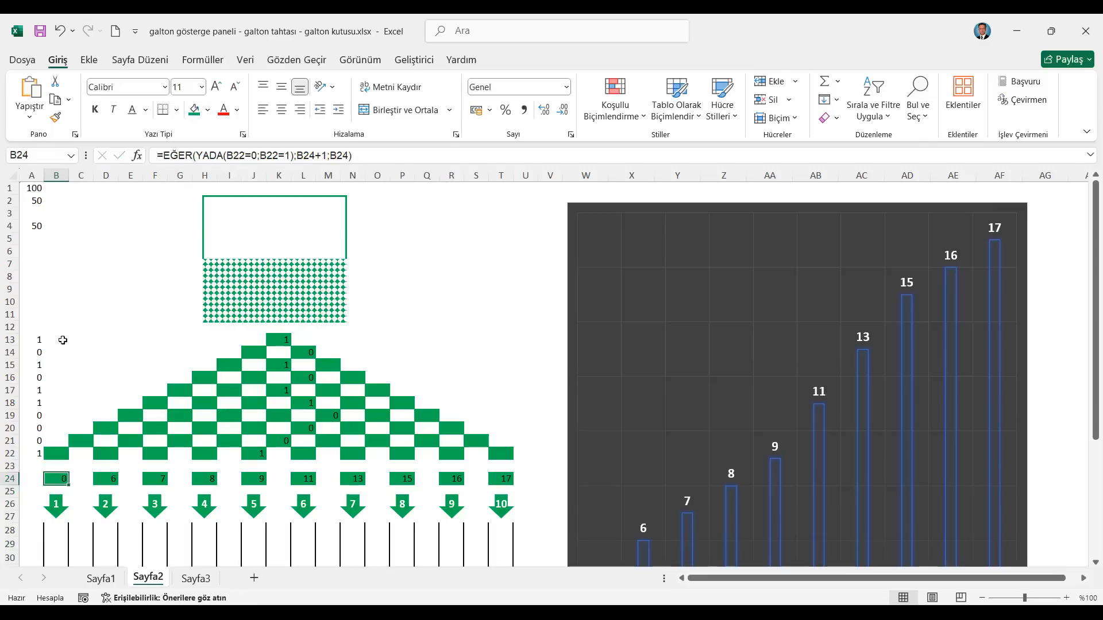
# Copy B24's counter formula into the other slot cells D24, F24, H24, J24, L24, N24, P24, R24 and T24
pyautogui.click(366, 156)
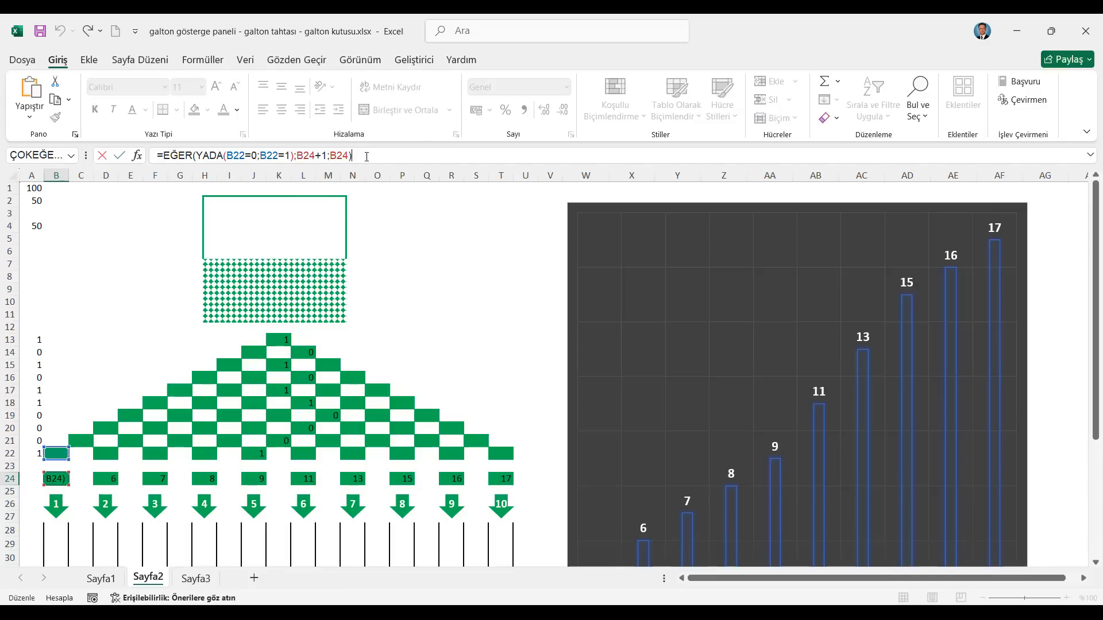
pyautogui.press('Escape')
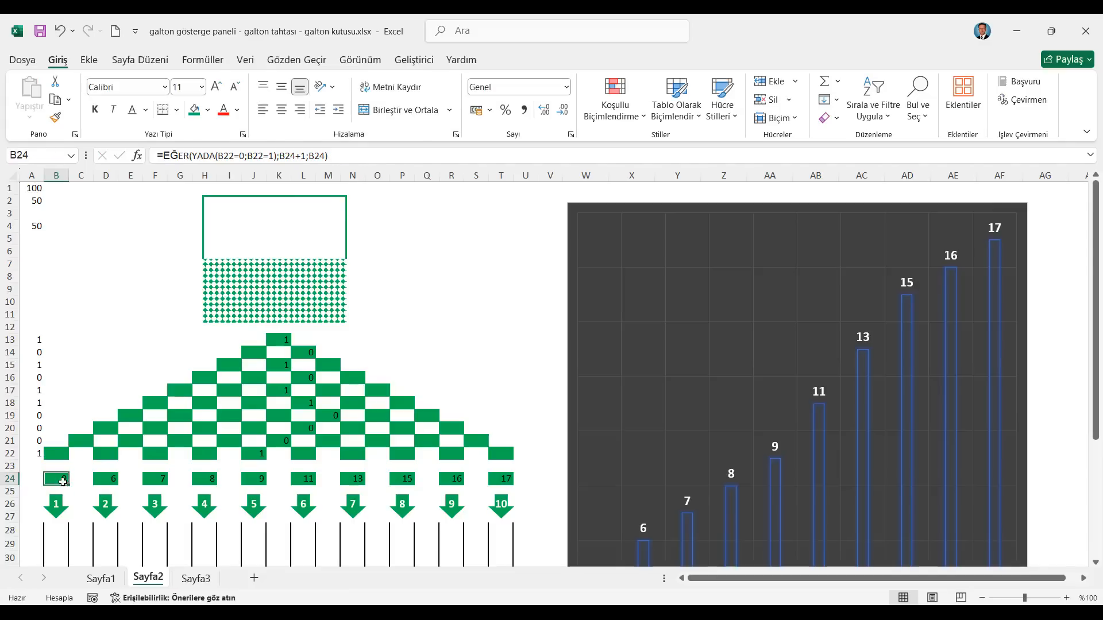
pyautogui.hotkey('ctrl', 'c')
pyautogui.click(107, 479)
pyautogui.hotkey('ctrl', 'v')
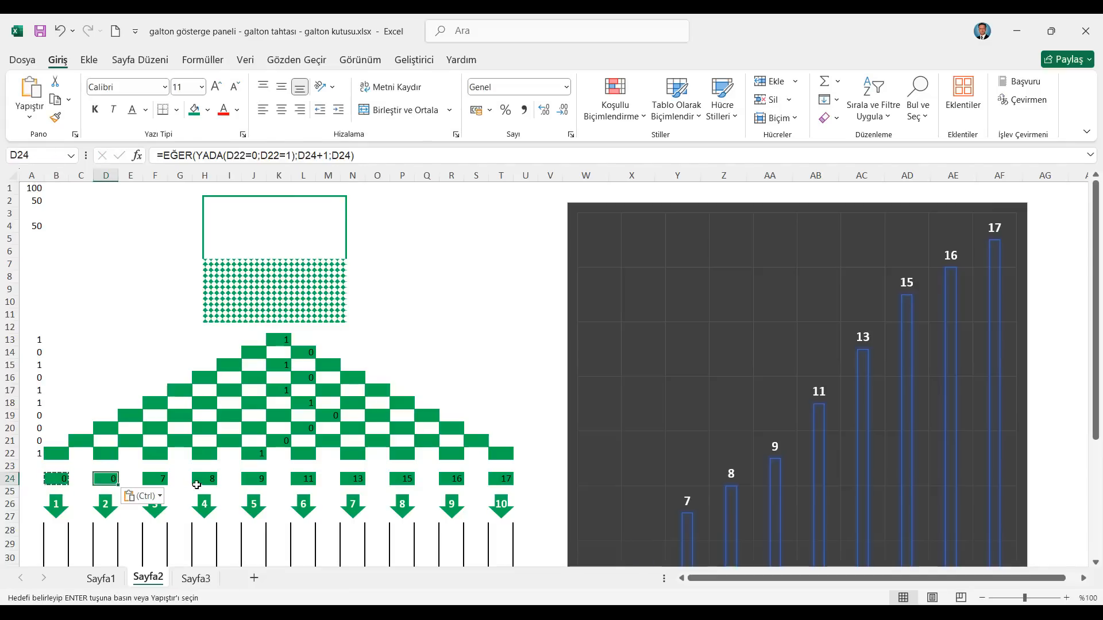
pyautogui.click(155, 480)
pyautogui.hotkey('ctrl', 'v')
pyautogui.click(205, 480)
pyautogui.hotkey('ctrl', 'v')
pyautogui.click(262, 483)
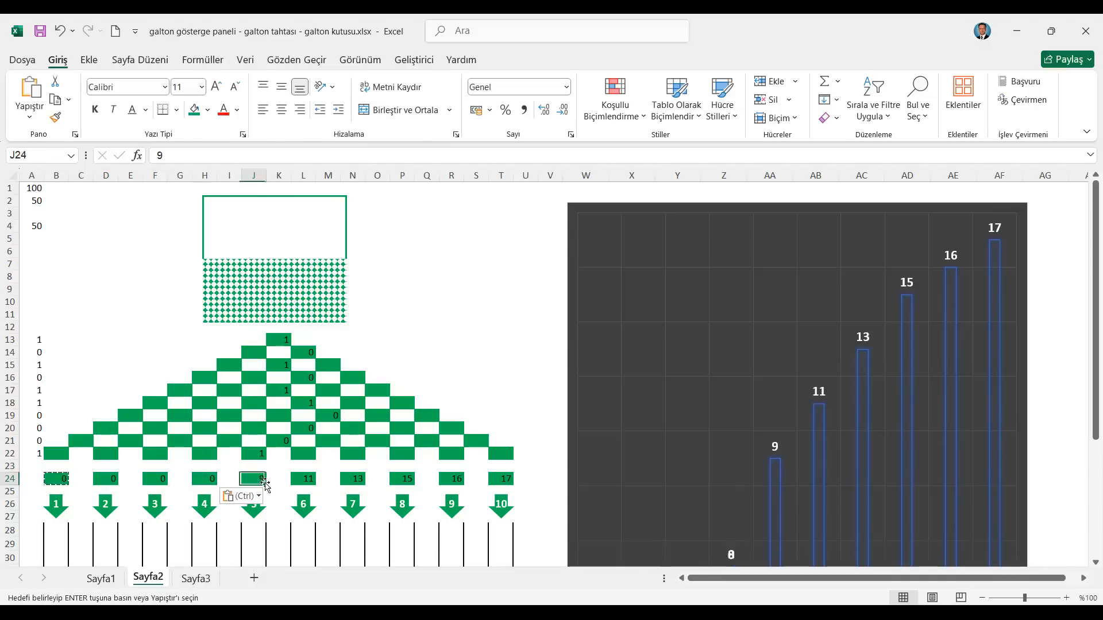
pyautogui.hotkey('ctrl', 'v')
pyautogui.click(308, 482)
pyautogui.hotkey('ctrl', 'v')
pyautogui.click(360, 481)
pyautogui.hotkey('ctrl', 'v')
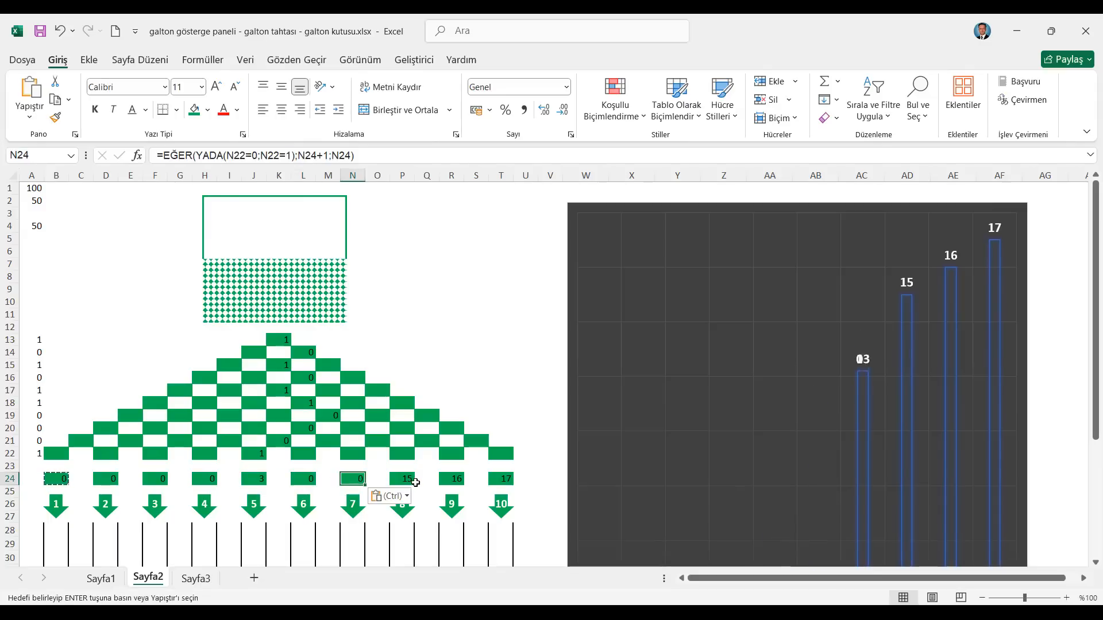
pyautogui.click(410, 481)
pyautogui.hotkey('ctrl', 'v')
pyautogui.click(457, 481)
pyautogui.hotkey('ctrl', 'v')
pyautogui.click(505, 481)
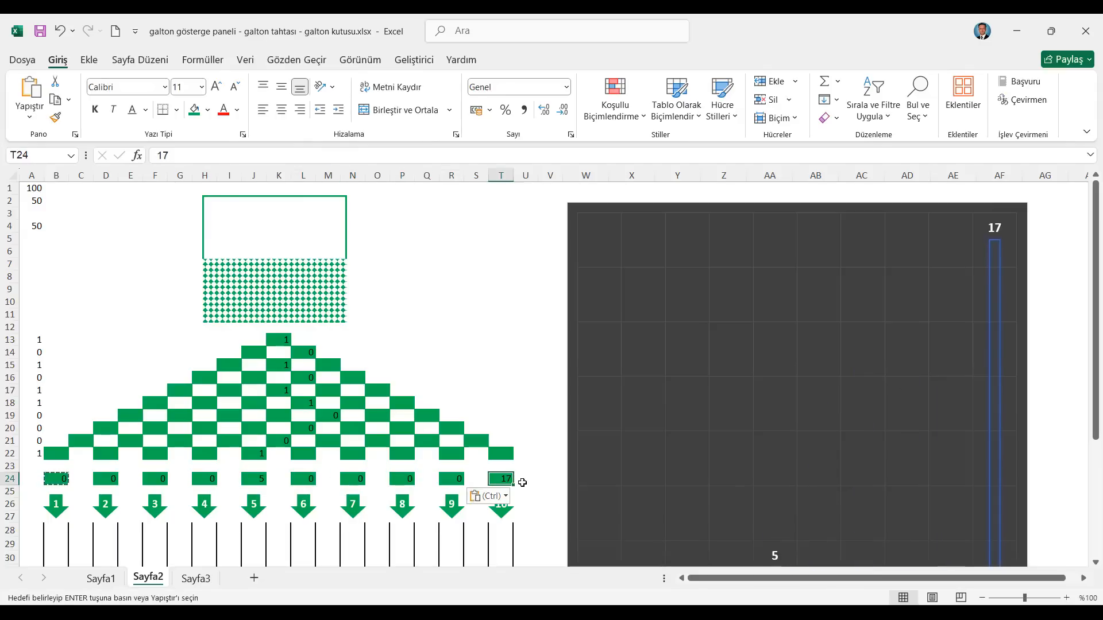
pyautogui.hotkey('ctrl', 'v')
# Copy the counter formula from B24 into A4 and give A4 the plain cell format of A2
pyautogui.click(56, 479)
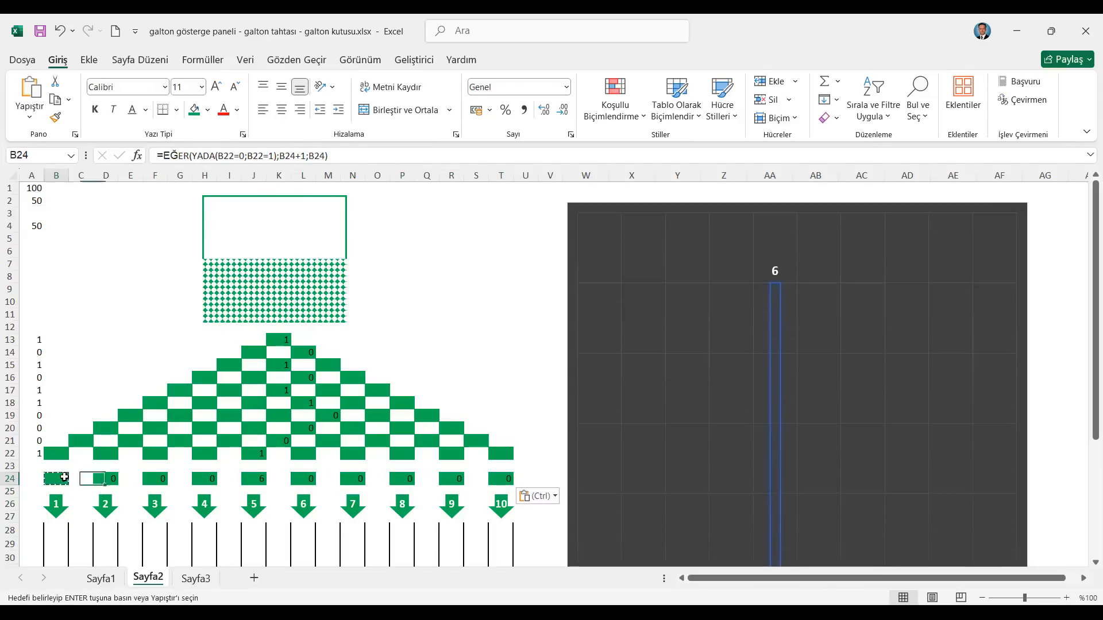
pyautogui.click(35, 226)
pyautogui.hotkey('ctrl', 'v')
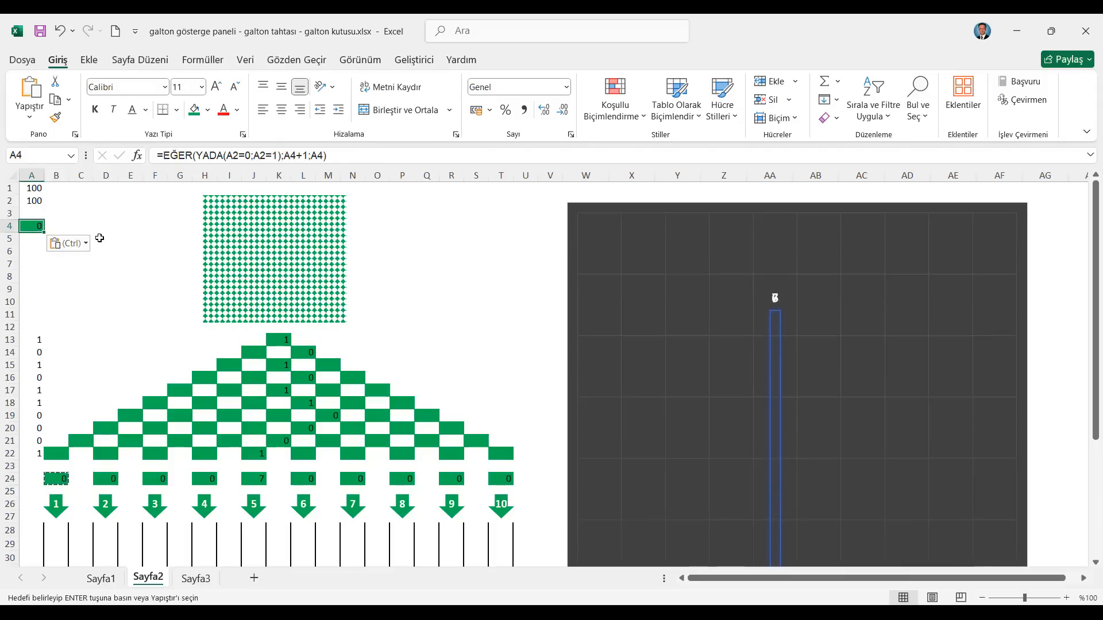
pyautogui.click(33, 201)
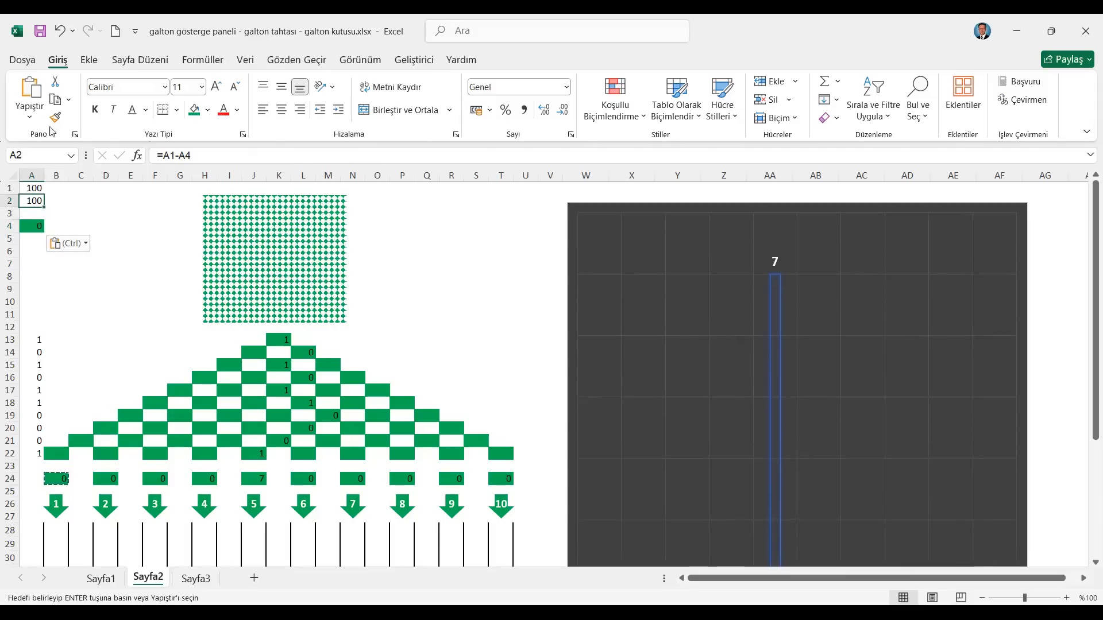
pyautogui.click(55, 117)
pyautogui.click(34, 226)
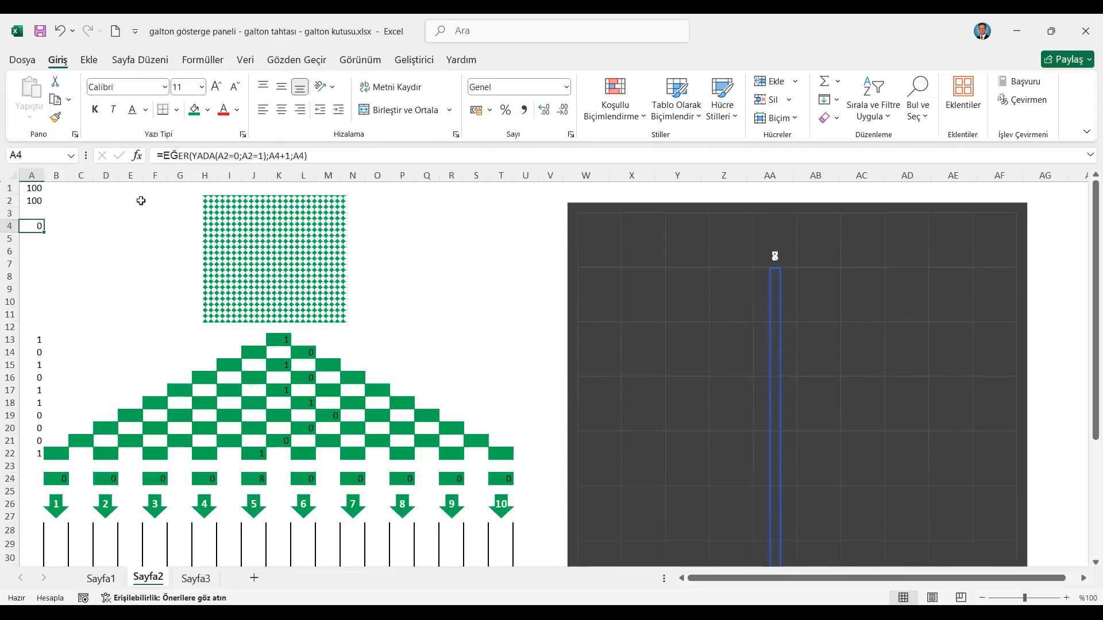
# Point both YADA tests in A4 at A13 so the formula reads =EĞER(YADA(A13=0;A13=1);A4+1;A4)
pyautogui.click(232, 155)
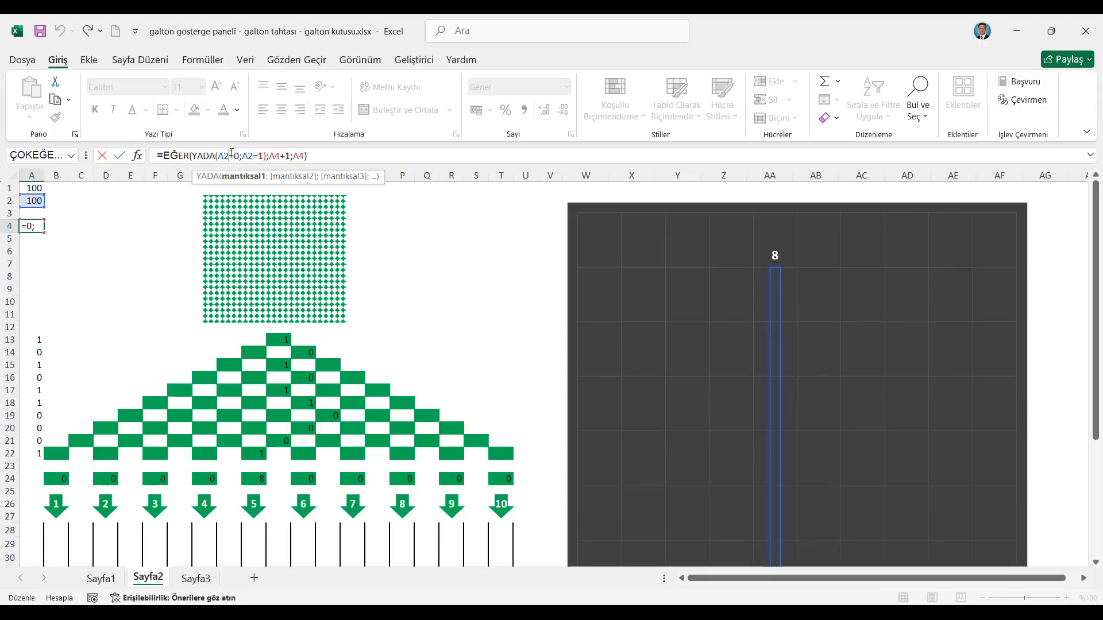
pyautogui.press('BackSpace')
pyautogui.write('13')
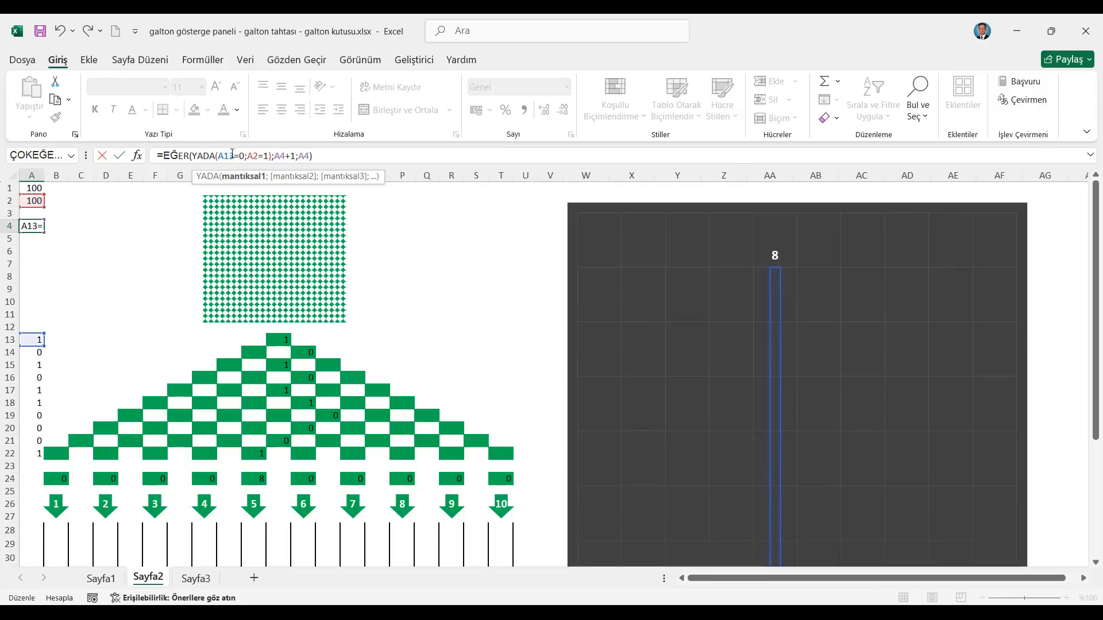
pyautogui.click(259, 157)
pyautogui.press('BackSpace')
pyautogui.write('1')
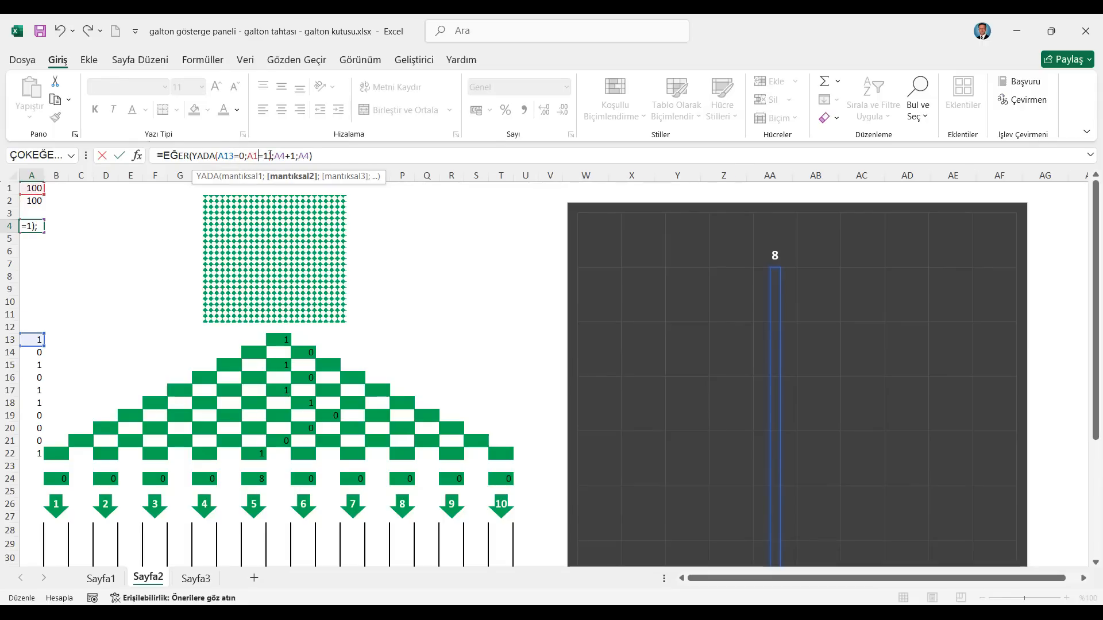
pyautogui.write('3')
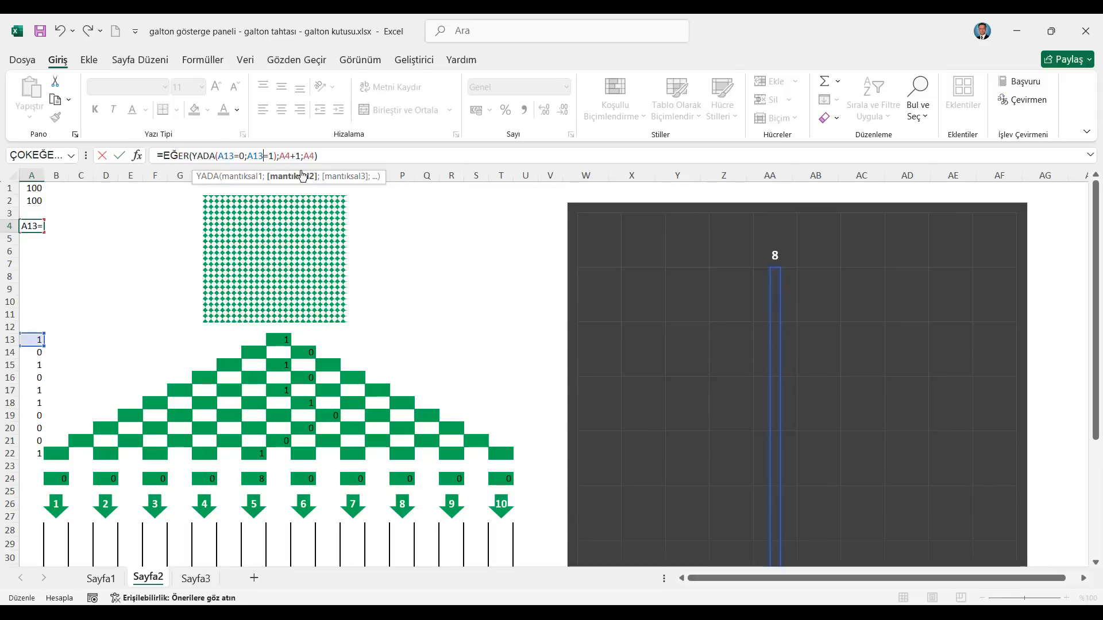
pyautogui.hotkey('ctrl', 'Return')
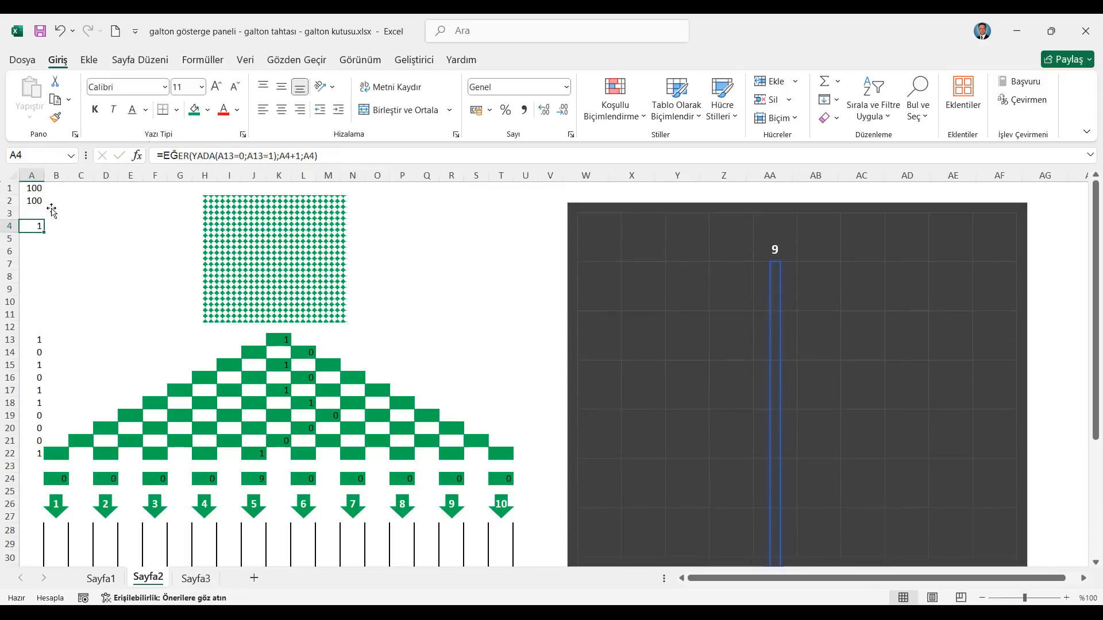
# Recalculate the workbook six times to test the ball counter in A4 and the slot counters
pyautogui.click(203, 60)
pyautogui.click(913, 88)
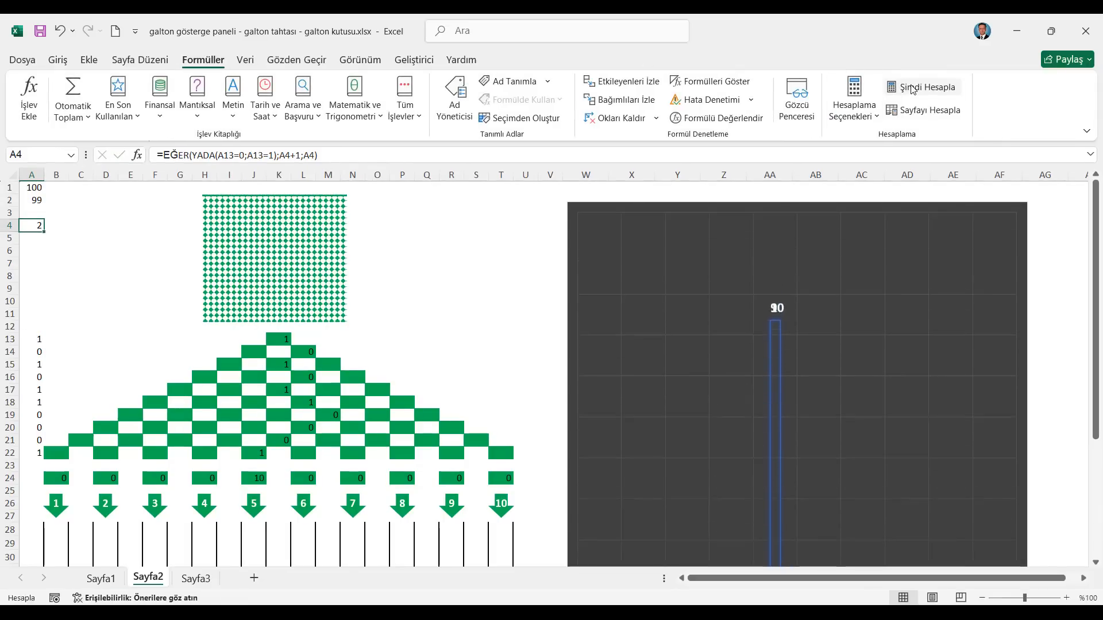
pyautogui.click(913, 87)
pyautogui.click(914, 87)
pyautogui.click(913, 88)
pyautogui.click(913, 88)
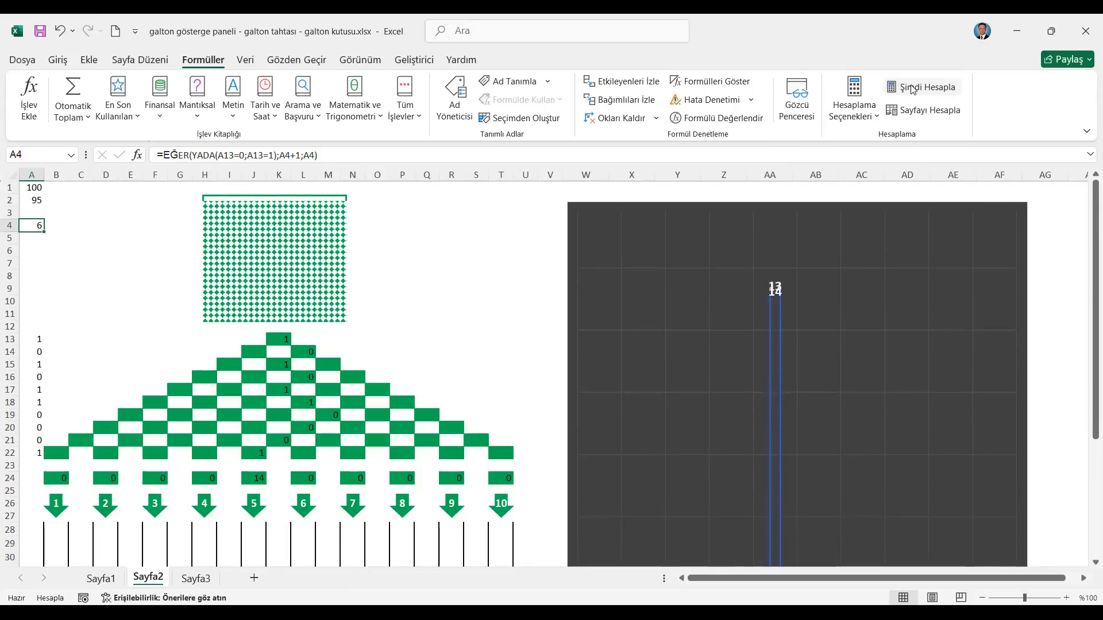
pyautogui.click(913, 88)
# Enter =RASTGELEARADA(0;1) in A13 and fill it down through A22
pyautogui.click(43, 339)
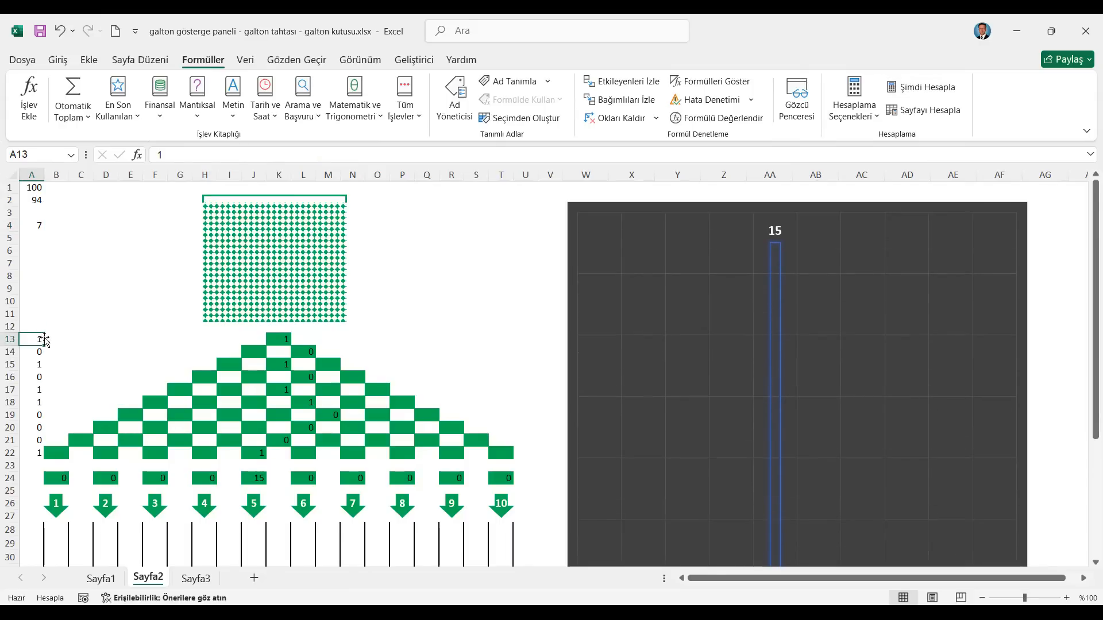
pyautogui.write('=ras')
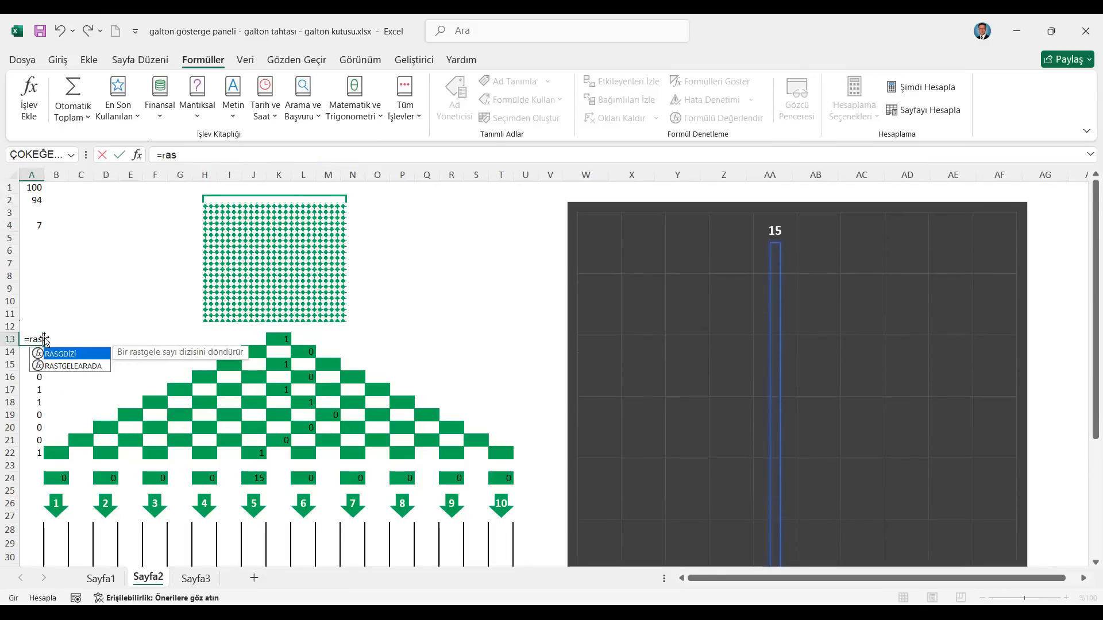
pyautogui.press('Tab')
pyautogui.write('0')
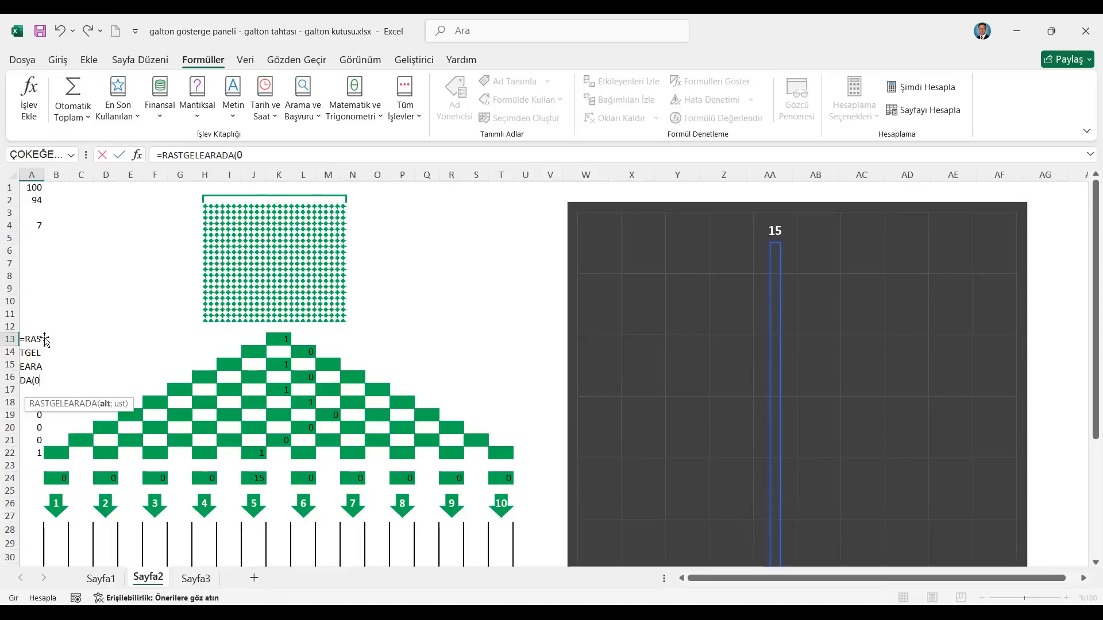
pyautogui.write(';1')
pyautogui.press('Return')
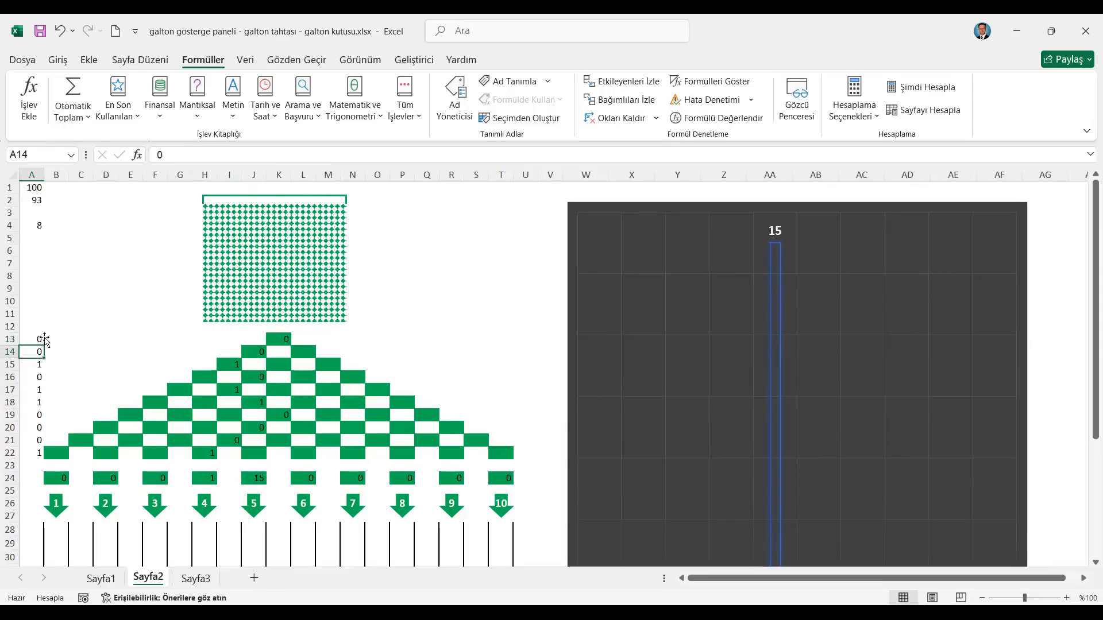
pyautogui.moveTo(40, 341); pyautogui.dragTo(30, 457)
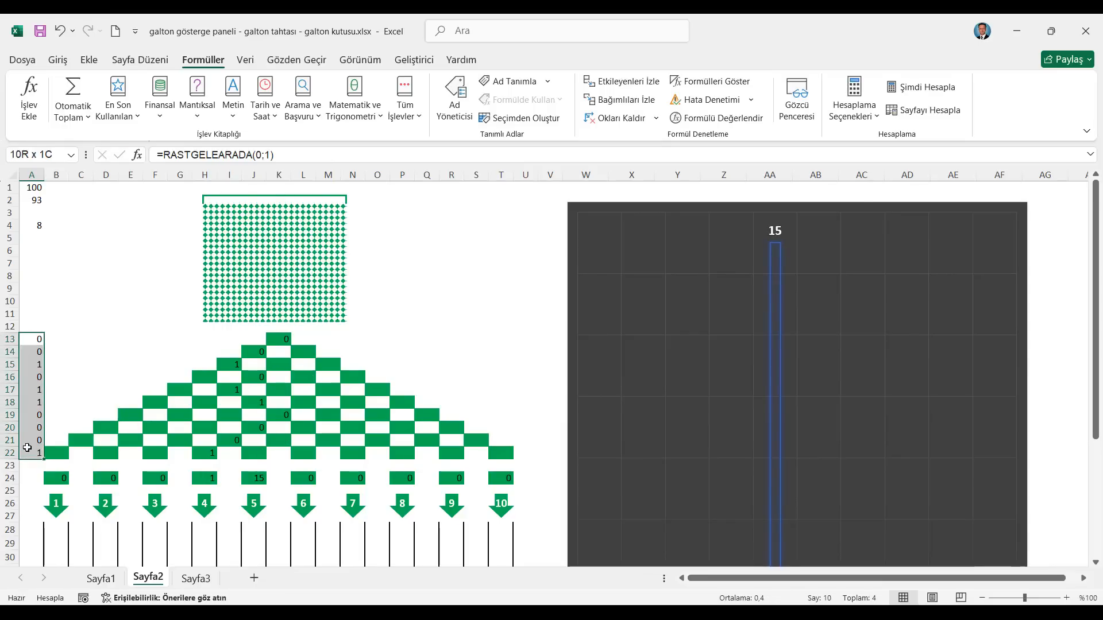
# Recalculate the workbook about 46 times in a row to drop random balls through the board into the row 24 slots
pyautogui.click(33, 187)
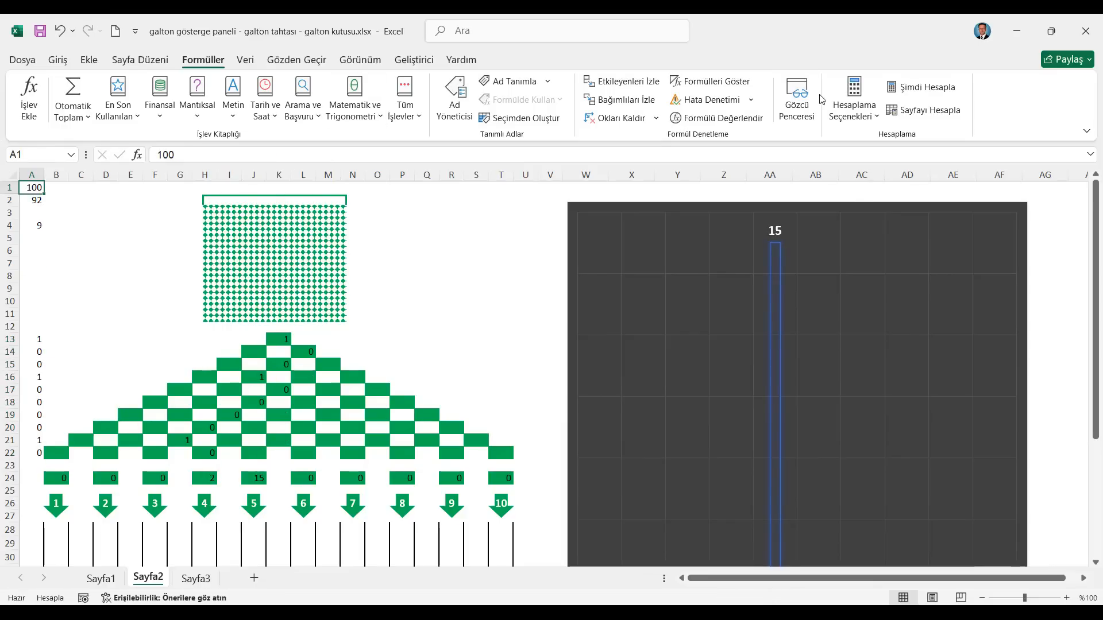
pyautogui.click(902, 91)
pyautogui.click(902, 91)
pyautogui.click(902, 91)
pyautogui.click(903, 93)
pyautogui.click(903, 93)
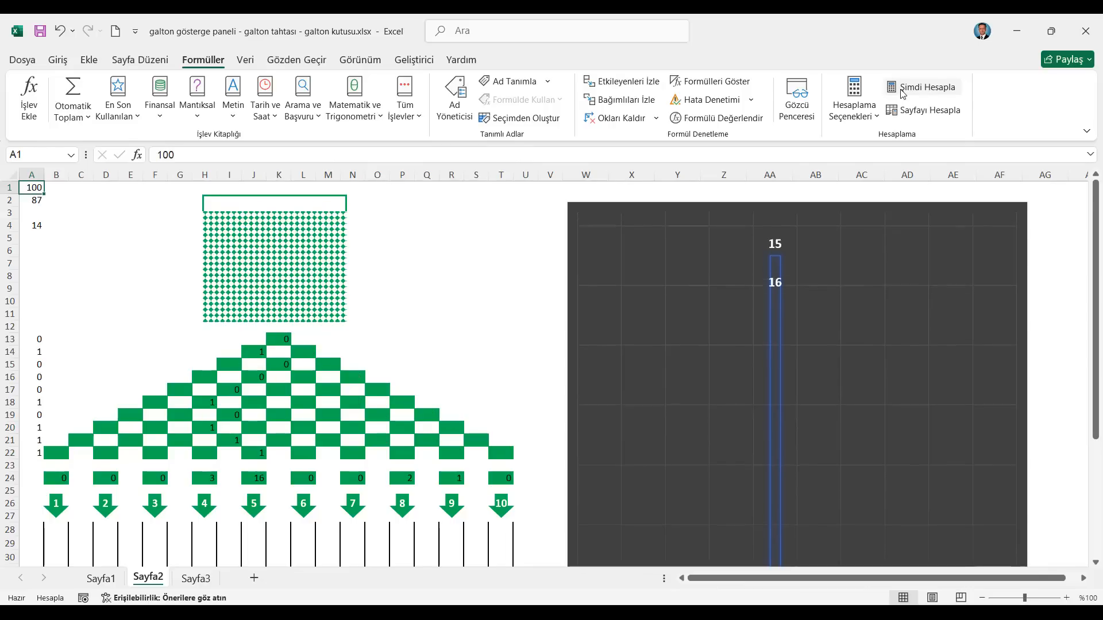
pyautogui.click(903, 93)
pyautogui.click(902, 91)
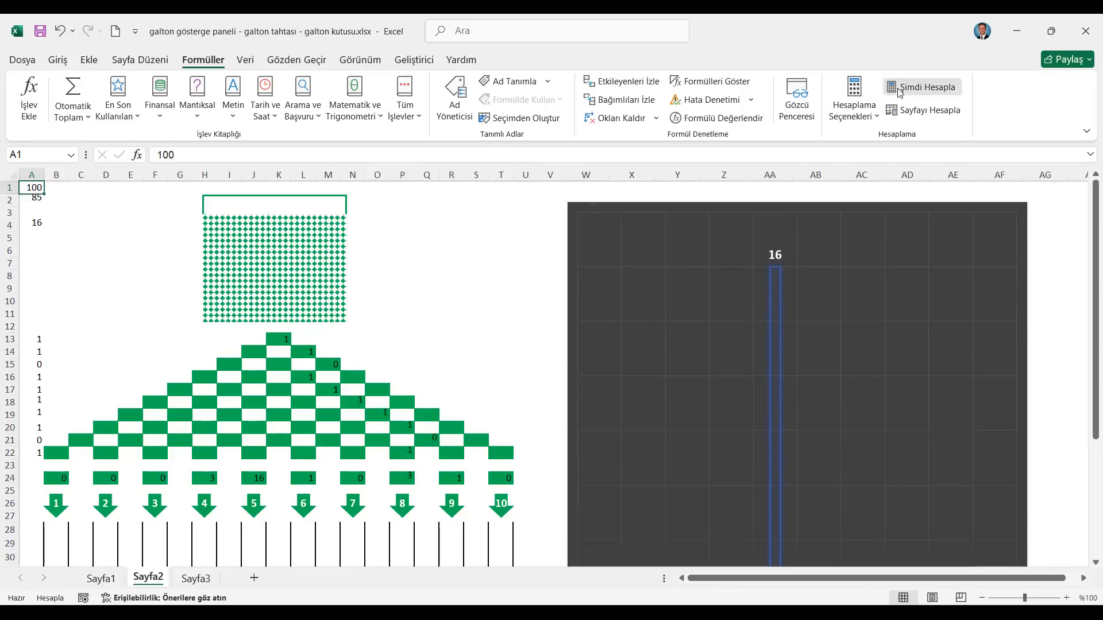
pyautogui.click(902, 91)
pyautogui.click(902, 91)
pyautogui.click(935, 92)
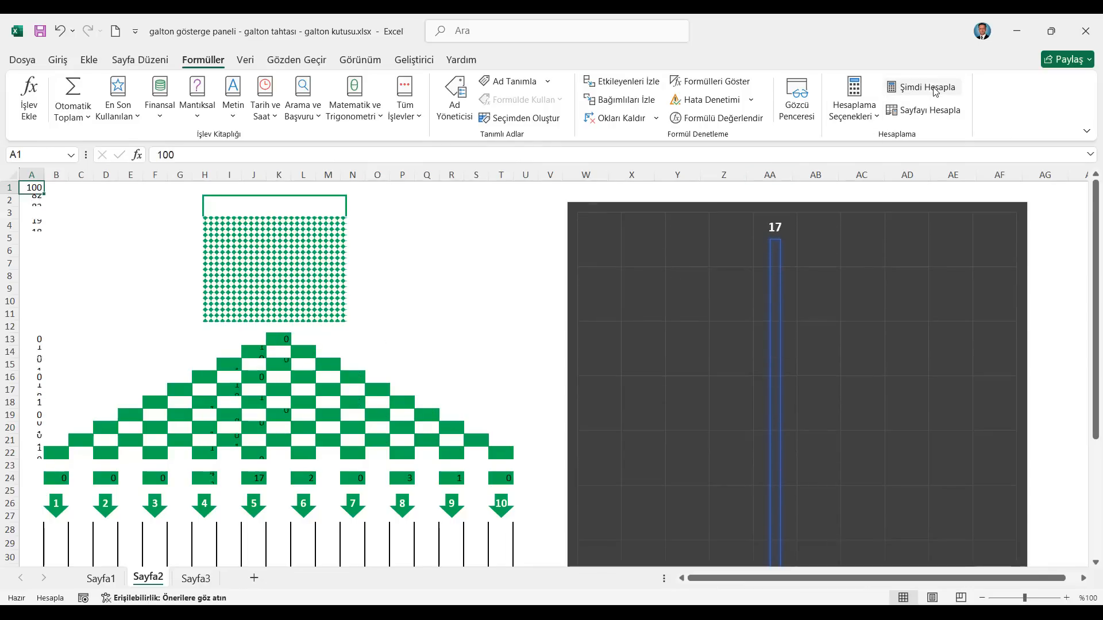
pyautogui.click(935, 92)
pyautogui.click(935, 92)
pyautogui.click(935, 92)
pyautogui.click(935, 92)
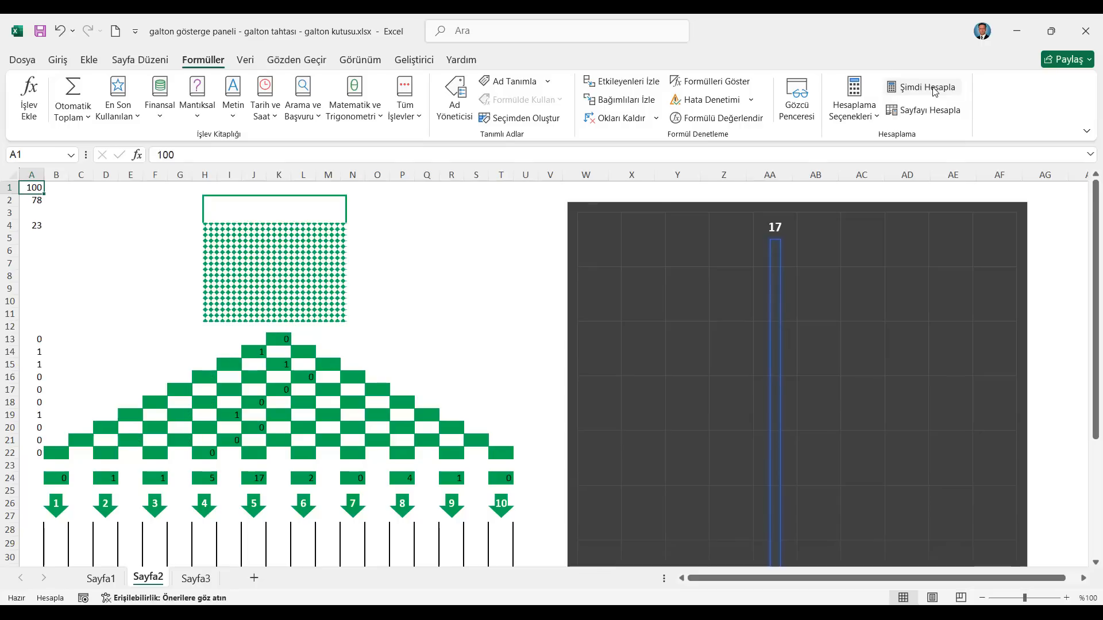
pyautogui.click(935, 92)
pyautogui.click(935, 92)
pyautogui.click(934, 92)
pyautogui.click(935, 92)
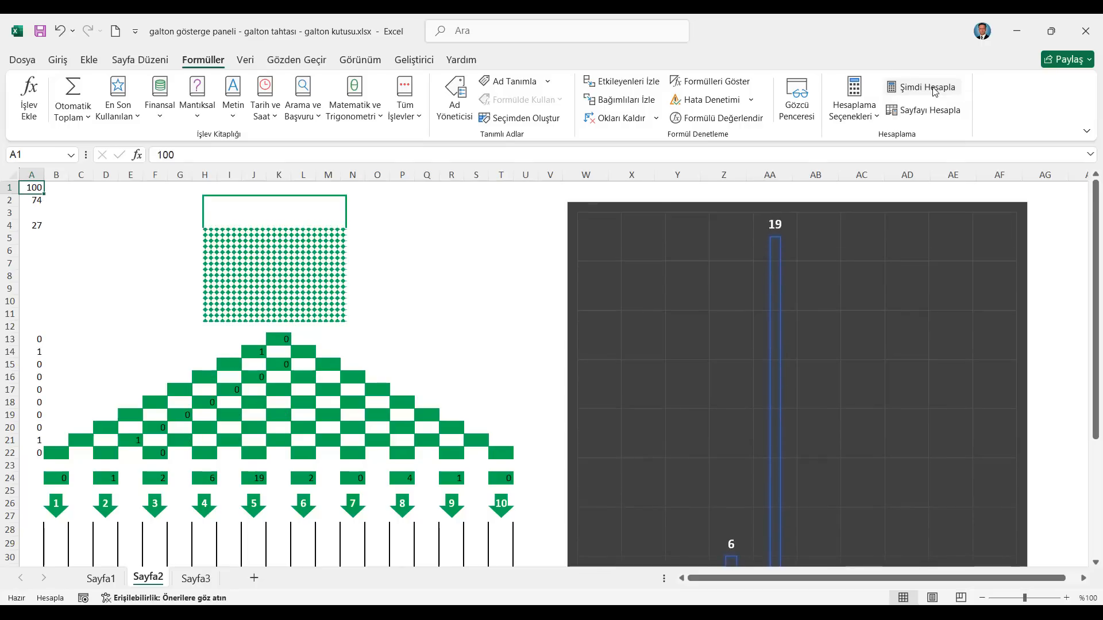
pyautogui.click(934, 92)
pyautogui.click(935, 92)
pyautogui.click(934, 92)
pyautogui.click(935, 92)
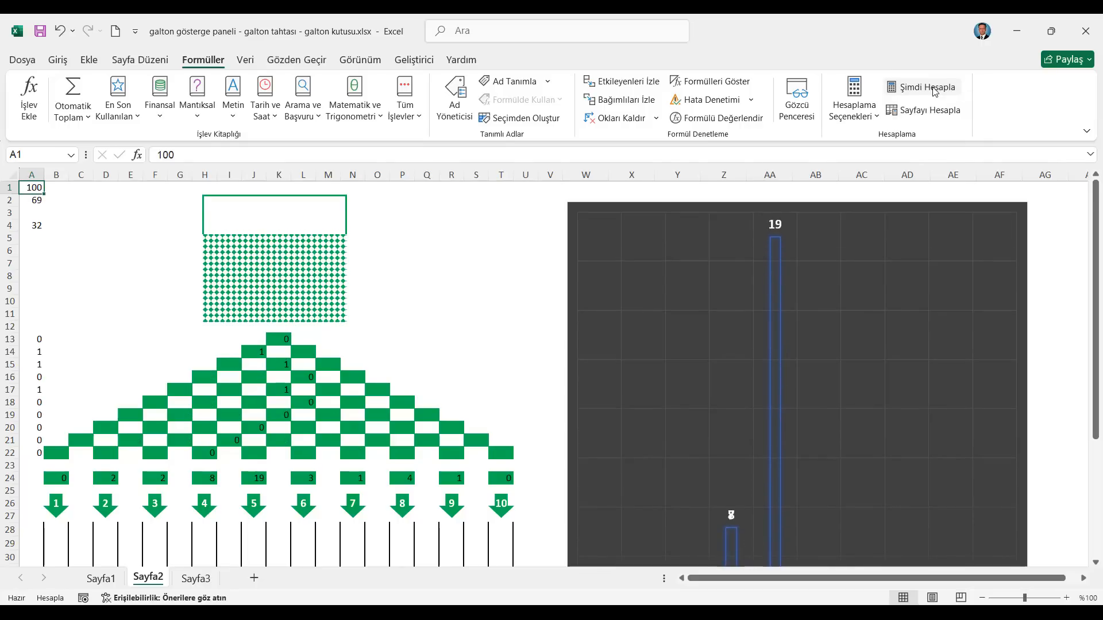
pyautogui.click(935, 92)
pyautogui.click(934, 92)
pyautogui.click(934, 92)
pyautogui.click(934, 92)
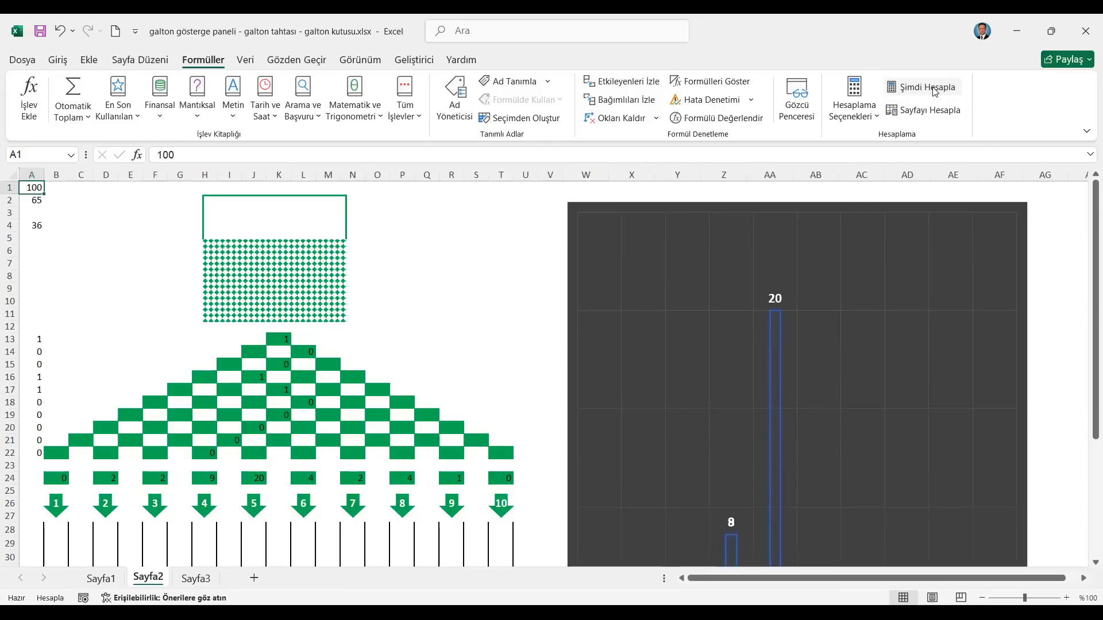
pyautogui.click(934, 92)
pyautogui.click(934, 92)
pyautogui.click(934, 92)
pyautogui.click(935, 92)
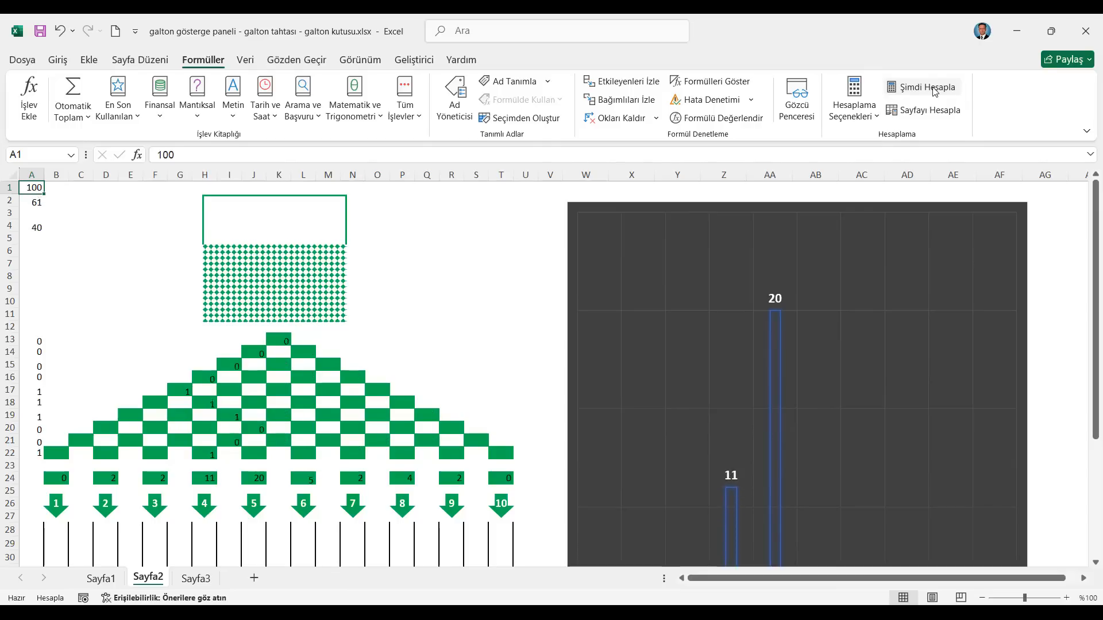
pyautogui.click(935, 92)
pyautogui.click(934, 92)
pyautogui.click(935, 92)
pyautogui.click(935, 92)
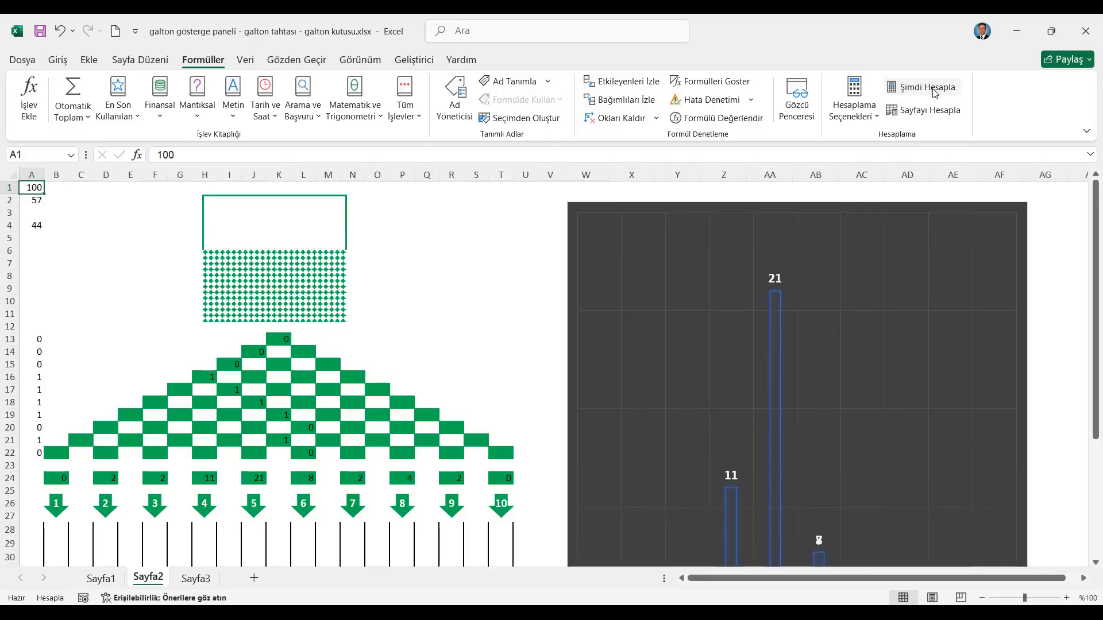
pyautogui.click(934, 92)
pyautogui.click(935, 92)
pyautogui.click(934, 92)
pyautogui.click(935, 92)
pyautogui.click(934, 92)
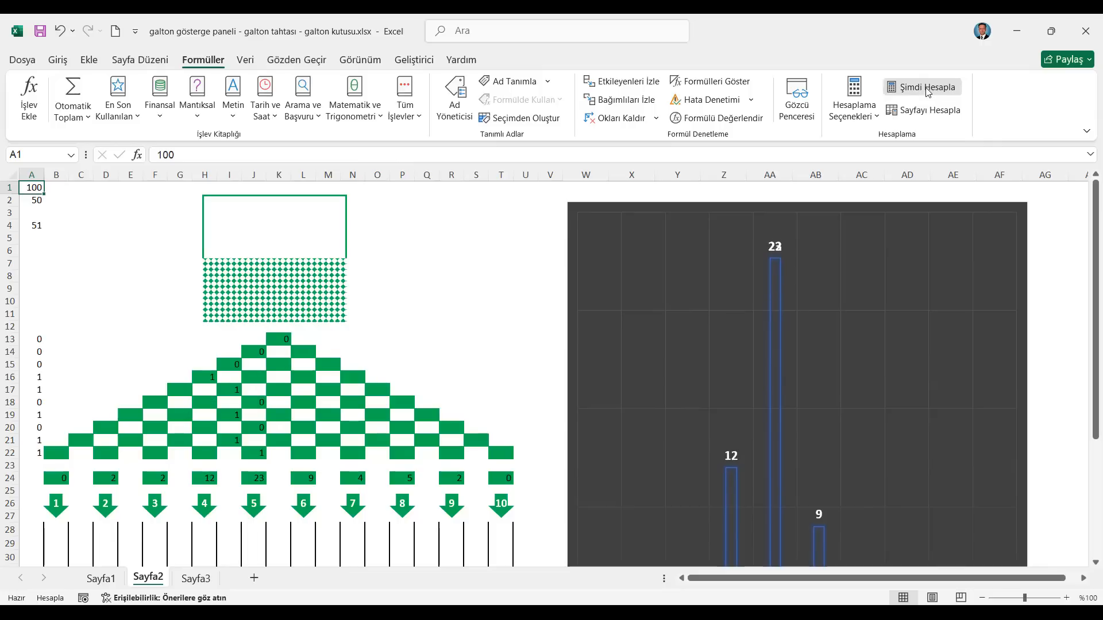
pyautogui.click(933, 92)
pyautogui.click(933, 92)
pyautogui.click(930, 92)
pyautogui.click(931, 92)
pyautogui.click(928, 92)
pyautogui.click(927, 92)
pyautogui.click(928, 92)
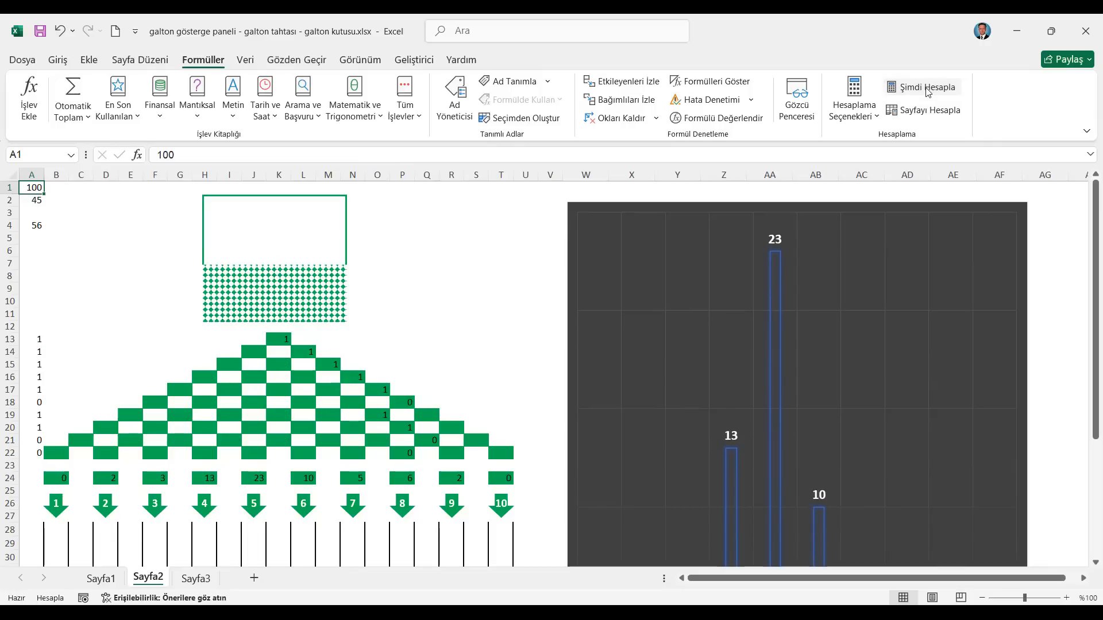
# Examine the dropdown in W1 on Sayfa1 as reference and return to Sayfa2
pyautogui.click(101, 578)
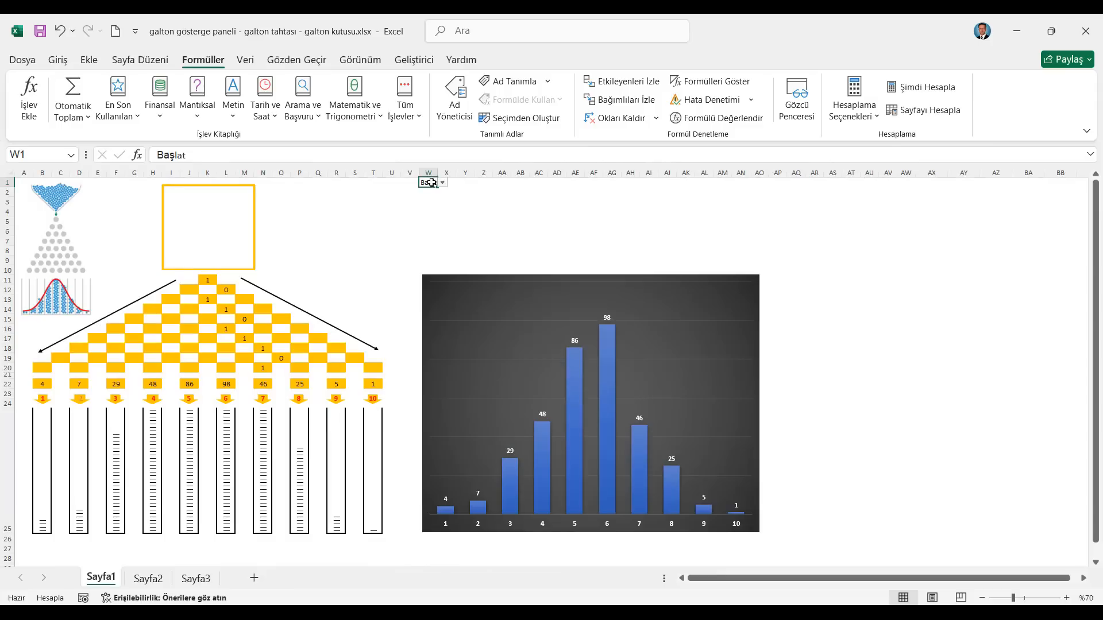
pyautogui.click(443, 184)
pyautogui.press('Escape')
pyautogui.click(148, 579)
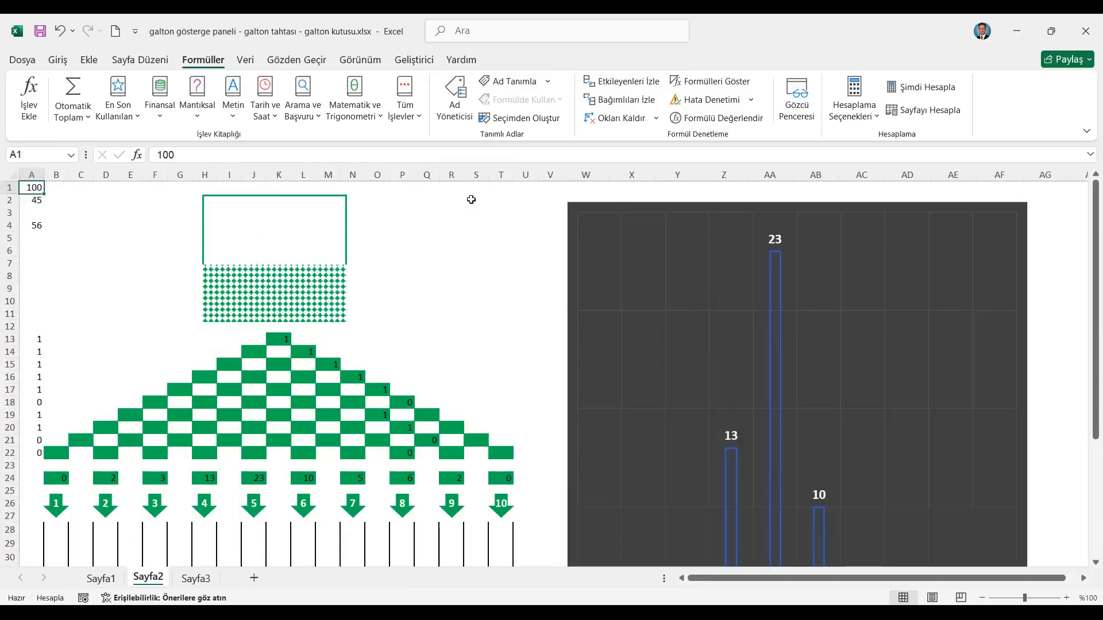
# Add list data validation to R1 on Sayfa2 with the source Başlat;Bitir
pyautogui.click(451, 189)
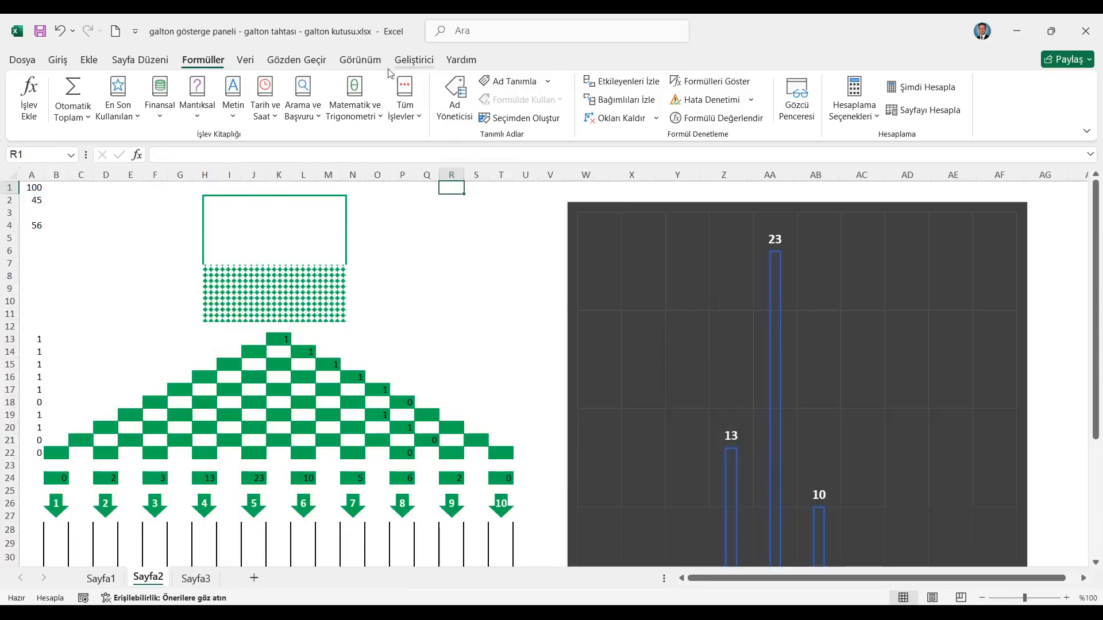
pyautogui.click(246, 60)
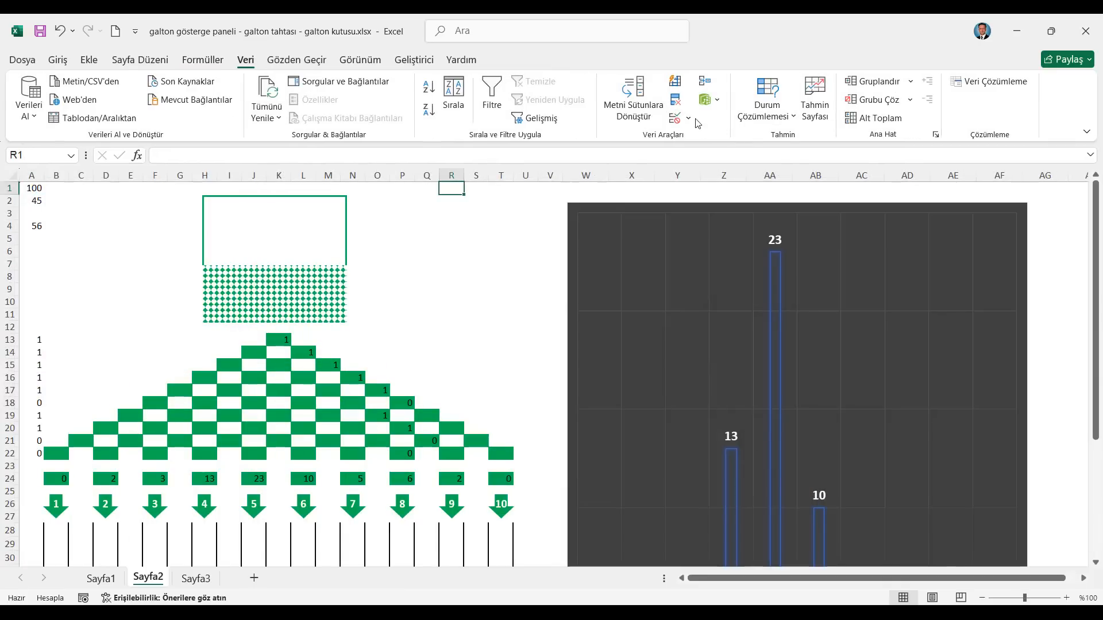
pyautogui.click(688, 119)
pyautogui.click(698, 138)
pyautogui.click(700, 364)
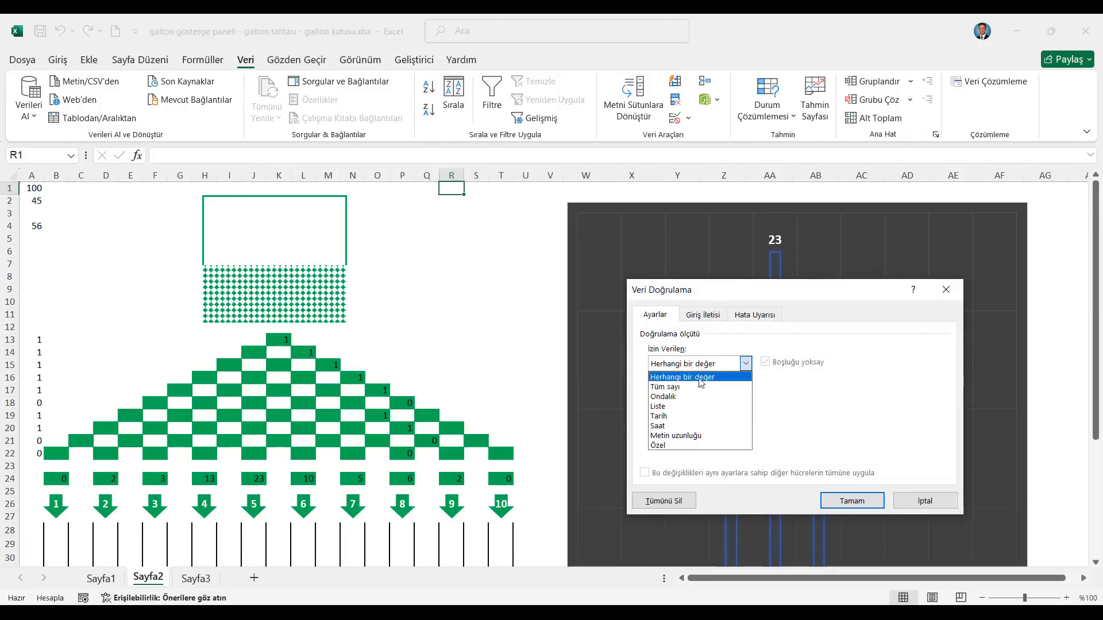
pyautogui.click(690, 407)
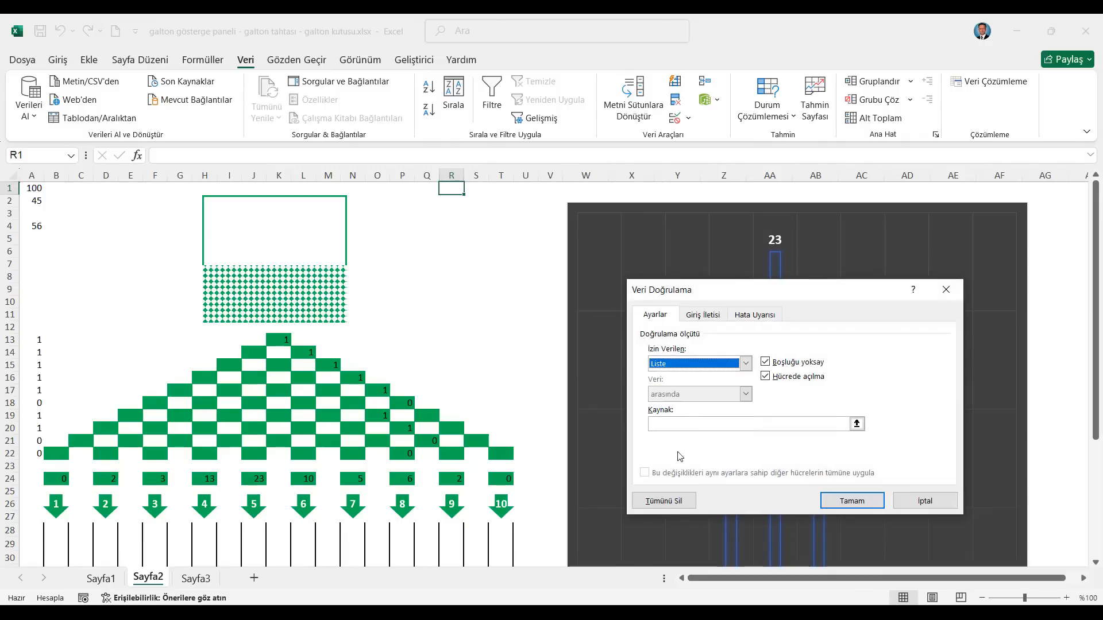
pyautogui.click(683, 423)
pyautogui.write('B')
pyautogui.press('capslock')
pyautogui.write('al')
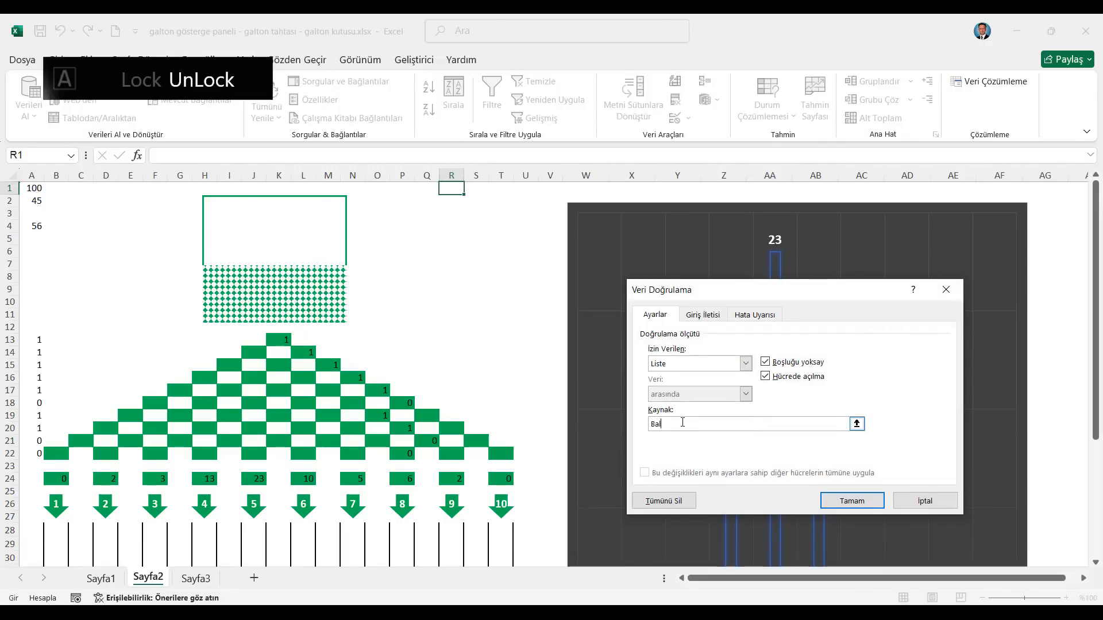
pyautogui.write('lat;Bitir')
pyautogui.click(842, 503)
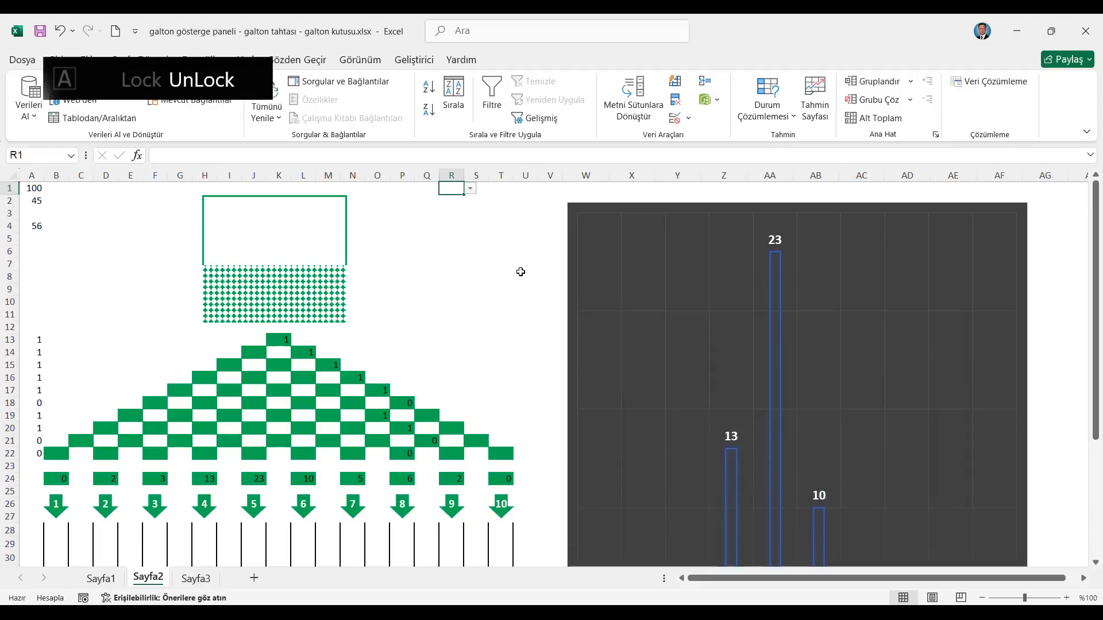
# Try both entries of the R1 dropdown, choosing Başlat first and finishing on Bitir
pyautogui.click(470, 189)
pyautogui.click(463, 201)
pyautogui.click(470, 189)
pyautogui.click(464, 213)
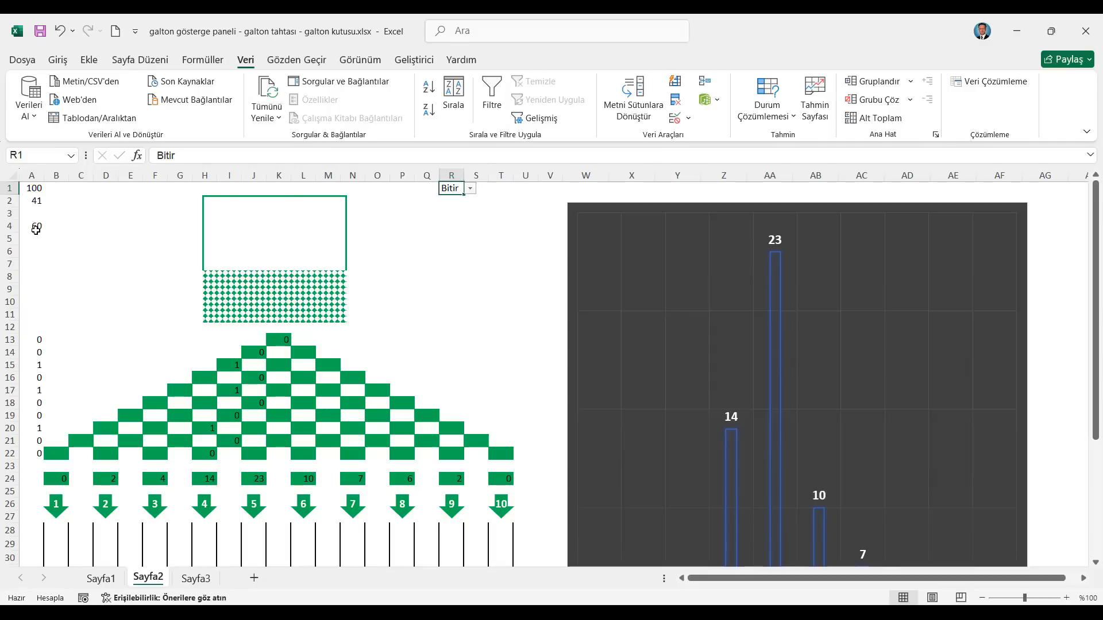
# Insert an outer EĞER with the test $R$1="Başlat" in front of the existing EĞER in the B24 formula
pyautogui.click(63, 477)
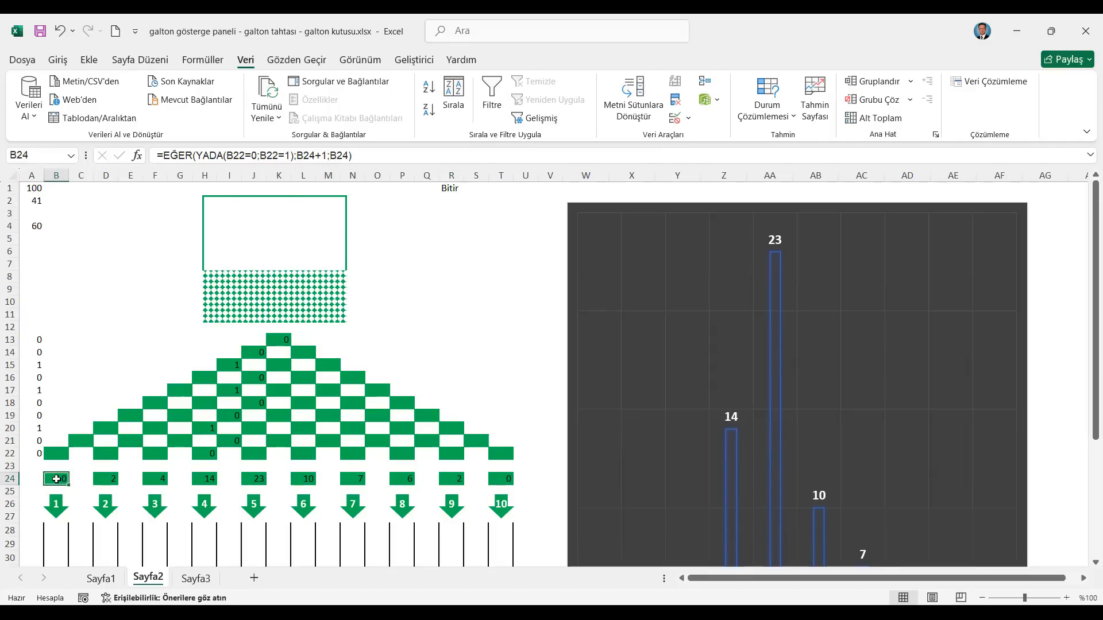
pyautogui.click(167, 156)
pyautogui.write('e')
pyautogui.press('BackSpace')
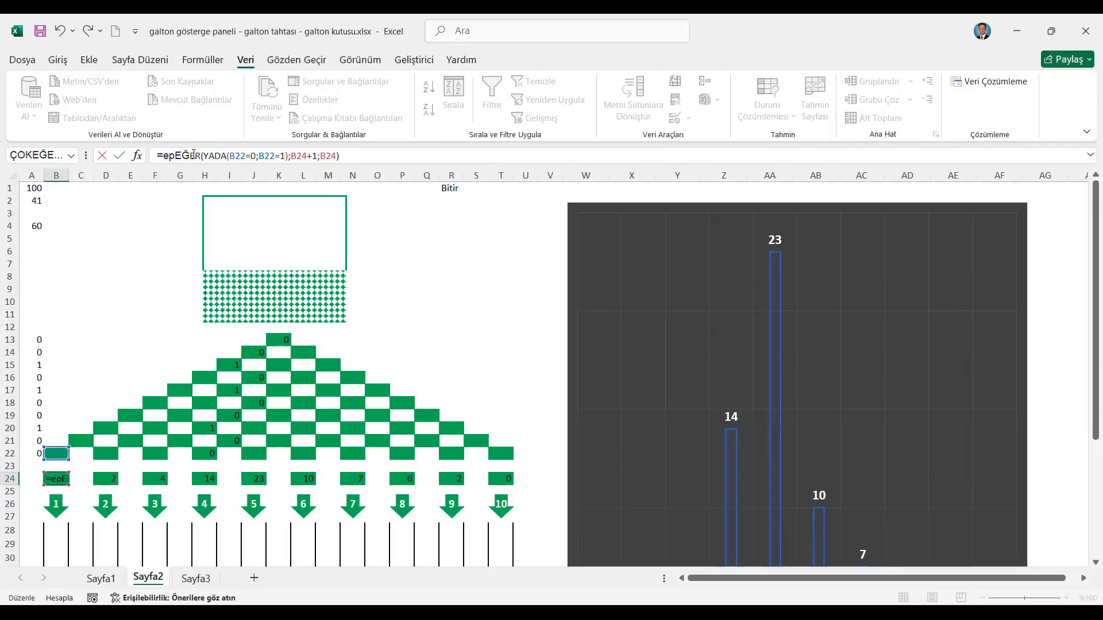
pyautogui.write('eğe')
pyautogui.press('Tab')
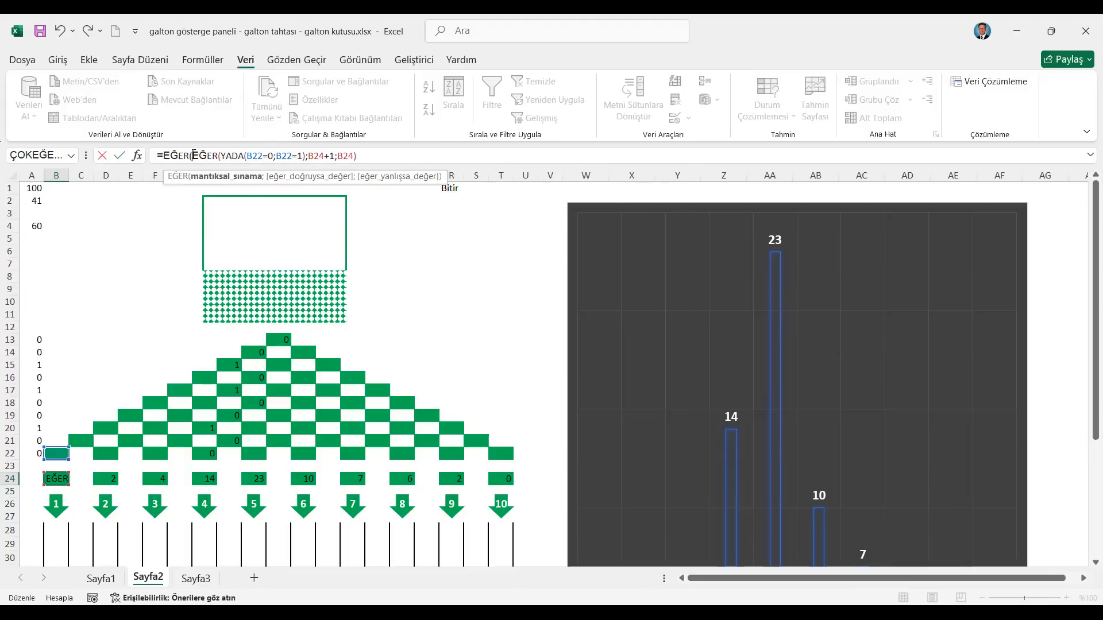
pyautogui.click(454, 188)
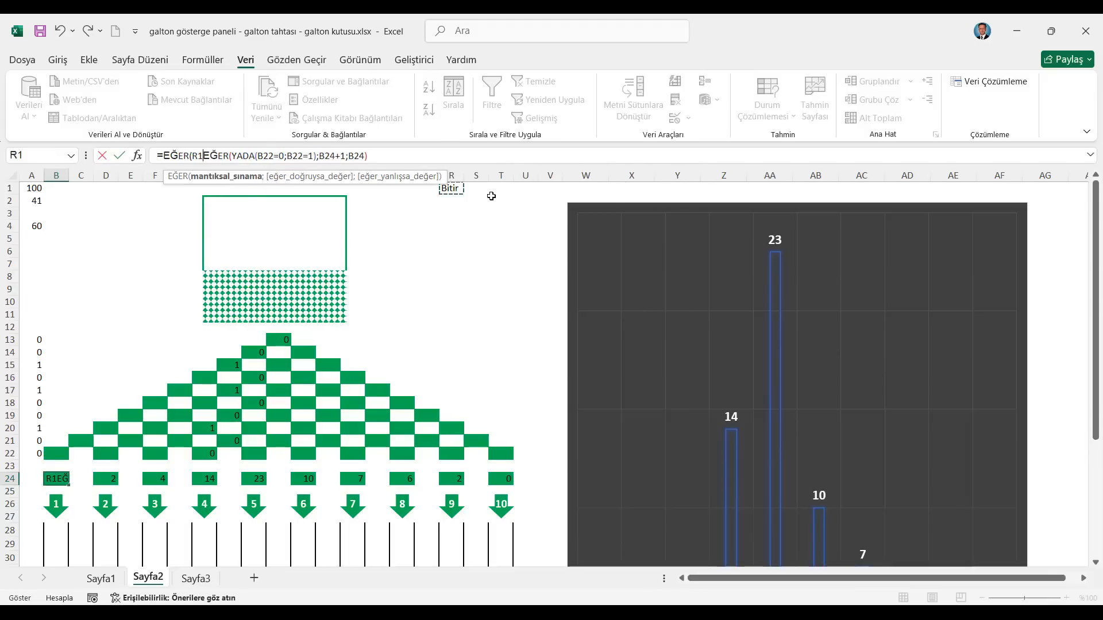
pyautogui.press('F4')
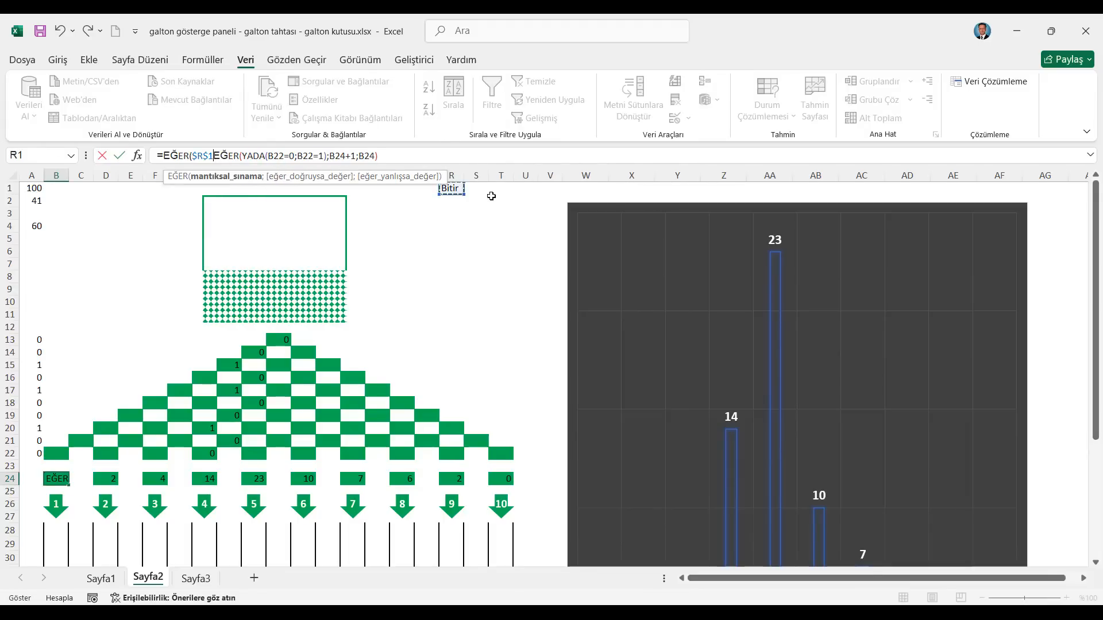
pyautogui.write('="')
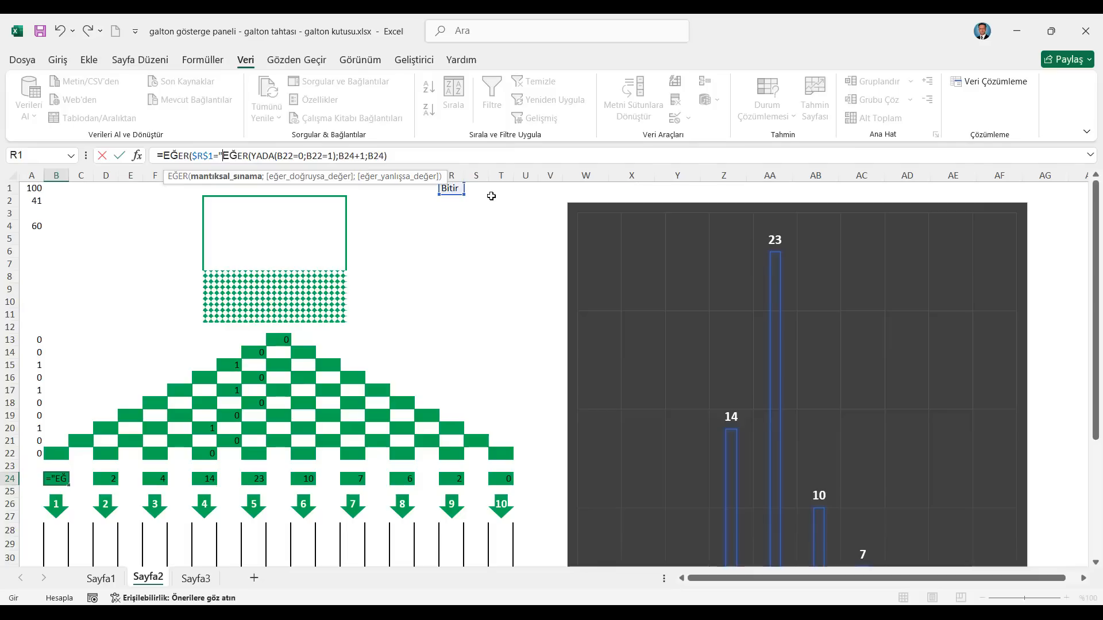
pyautogui.write('Başl')
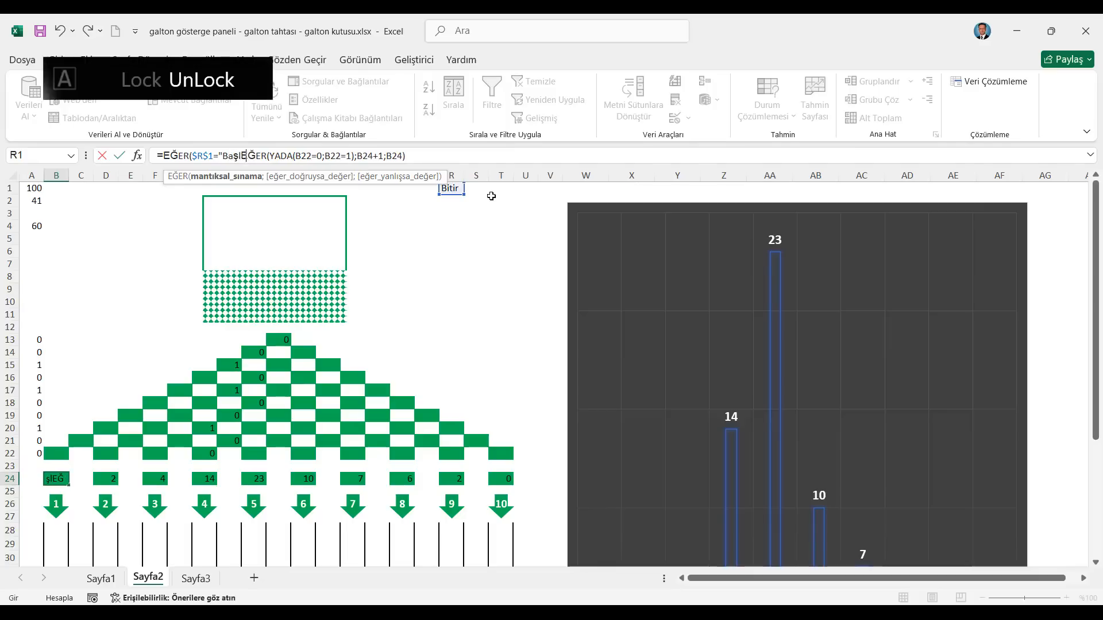
pyautogui.write('at"')
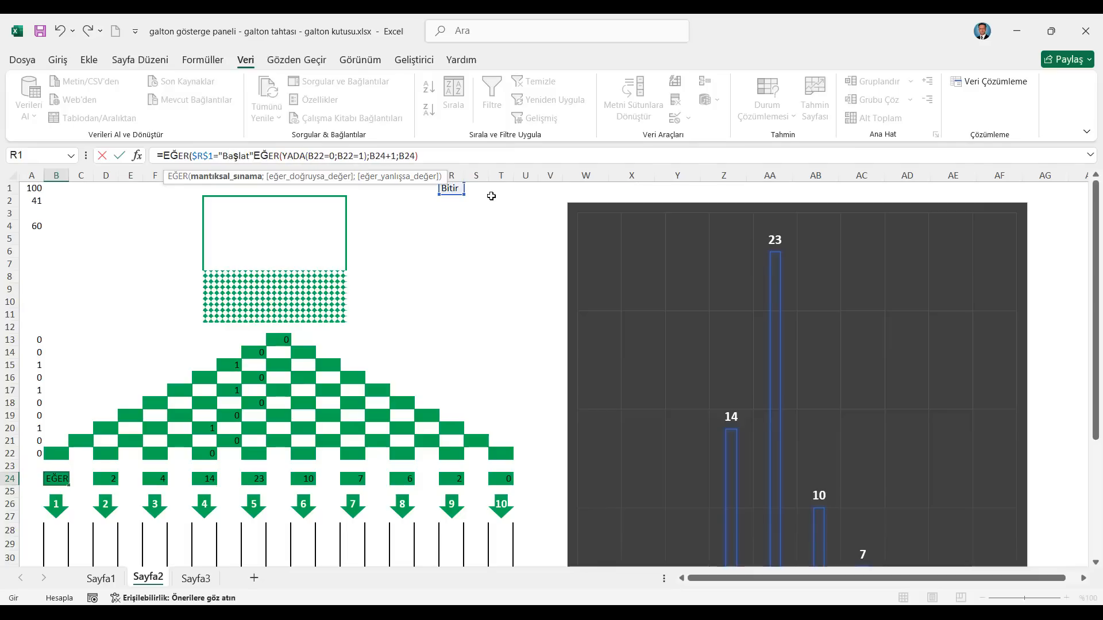
pyautogui.write(';')
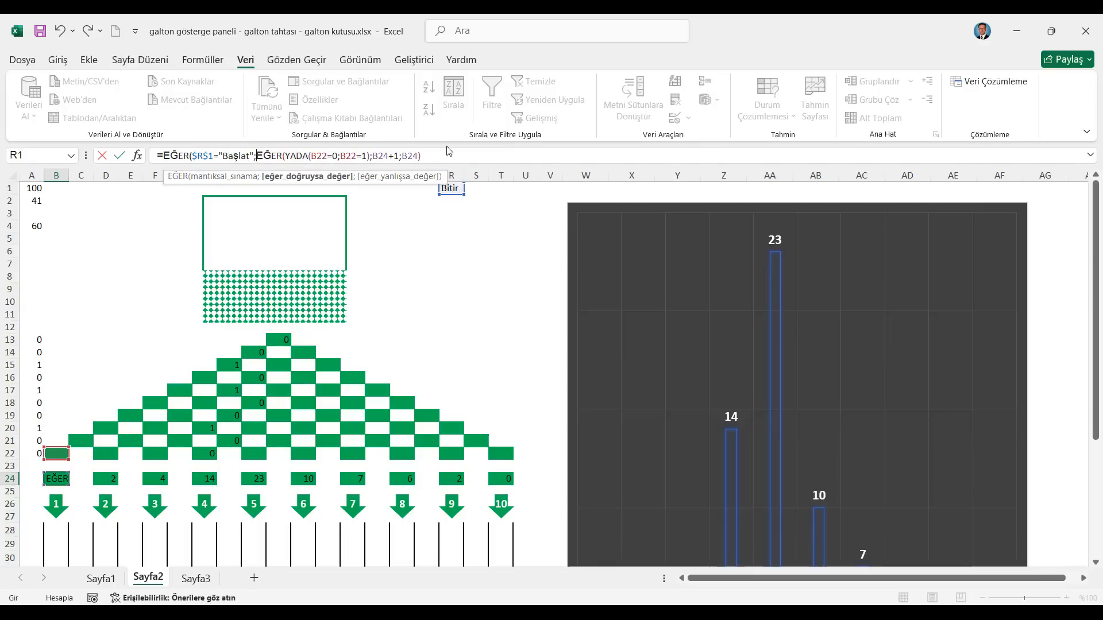
# Complete the B24 formula with 0 as the outer false value: =EĞER($R$1="Başlat";EĞER(YADA(B22=0;B22=1);B24+1;B24);0)
pyautogui.press('Left')
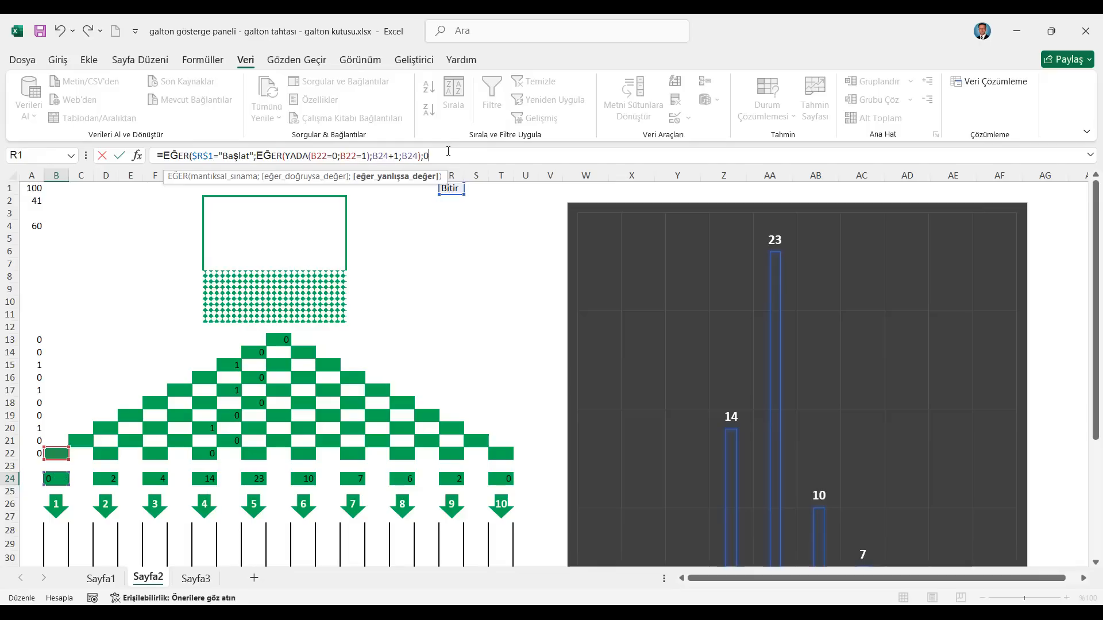
pyautogui.write(')')
pyautogui.press('BackSpace')
pyautogui.hotkey('ctrl', 'Return')
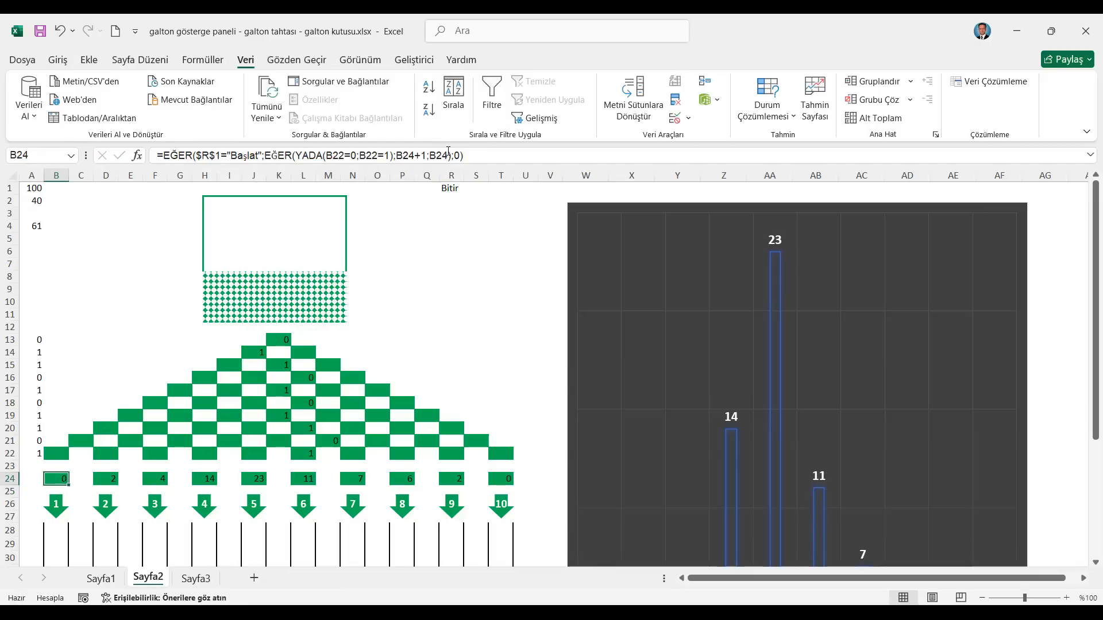
# Copy the B24 formula into the other nine slot counters in row 24, from D24 through T24
pyautogui.hotkey('ctrl', 'c')
pyautogui.click(105, 478)
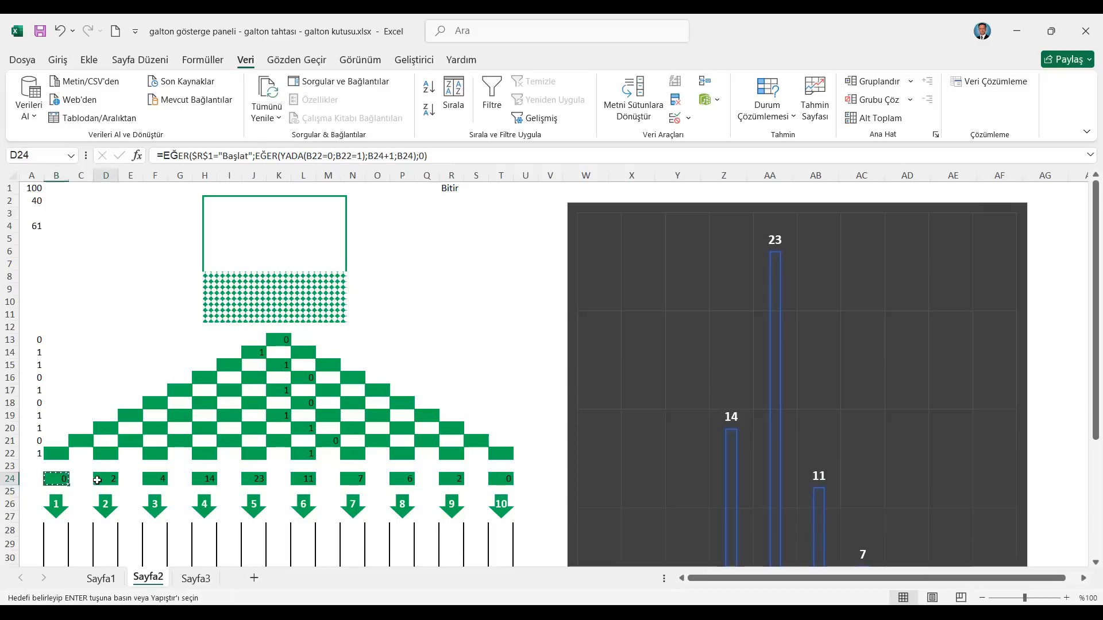
pyautogui.hotkey('ctrl', 'v')
pyautogui.click(155, 479)
pyautogui.click(213, 479)
pyautogui.hotkey('ctrl', 'v')
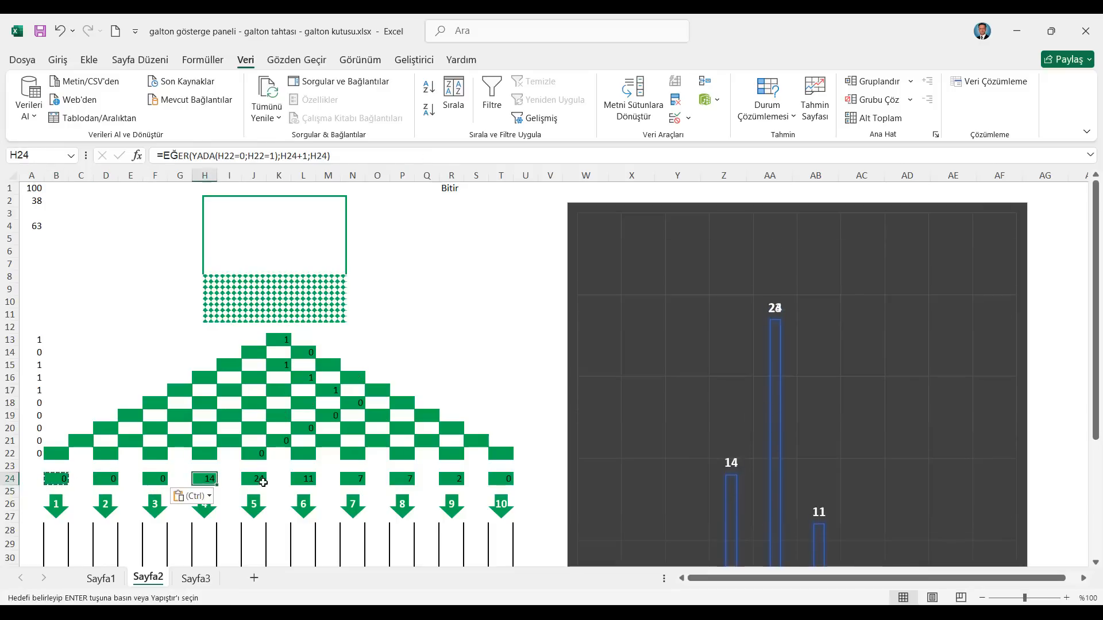
pyautogui.click(258, 479)
pyautogui.hotkey('ctrl', 'v')
pyautogui.click(310, 481)
pyautogui.hotkey('ctrl', 'v')
pyautogui.click(352, 480)
pyautogui.hotkey('ctrl', 'v')
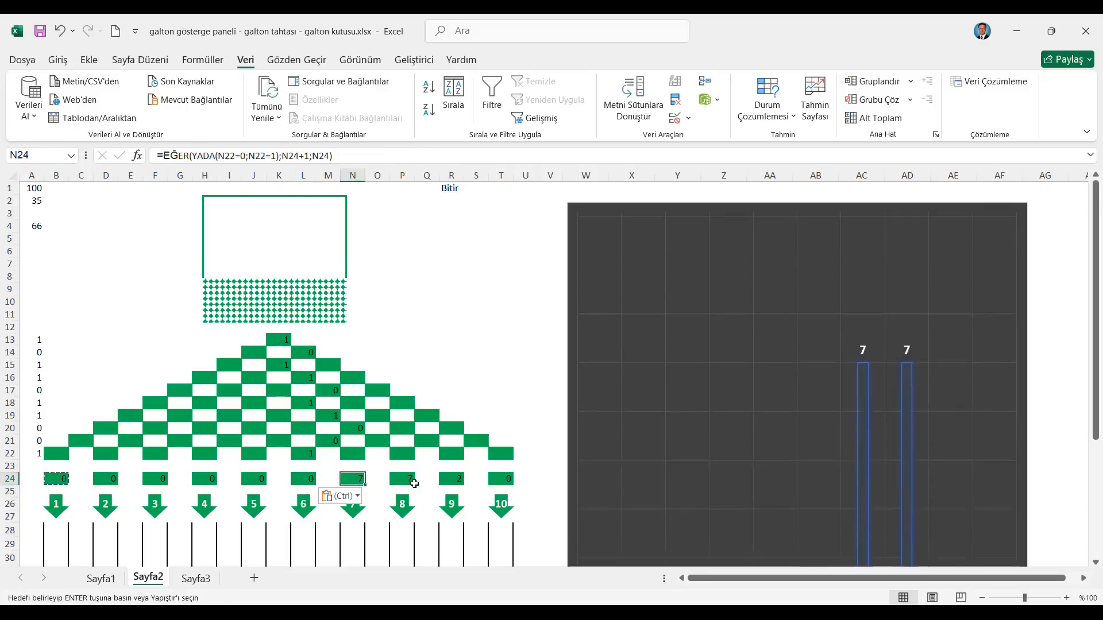
pyautogui.click(402, 480)
pyautogui.hotkey('ctrl', 'v')
pyautogui.click(451, 479)
pyautogui.hotkey('ctrl', 'v')
pyautogui.click(499, 480)
pyautogui.hotkey('ctrl', 'v')
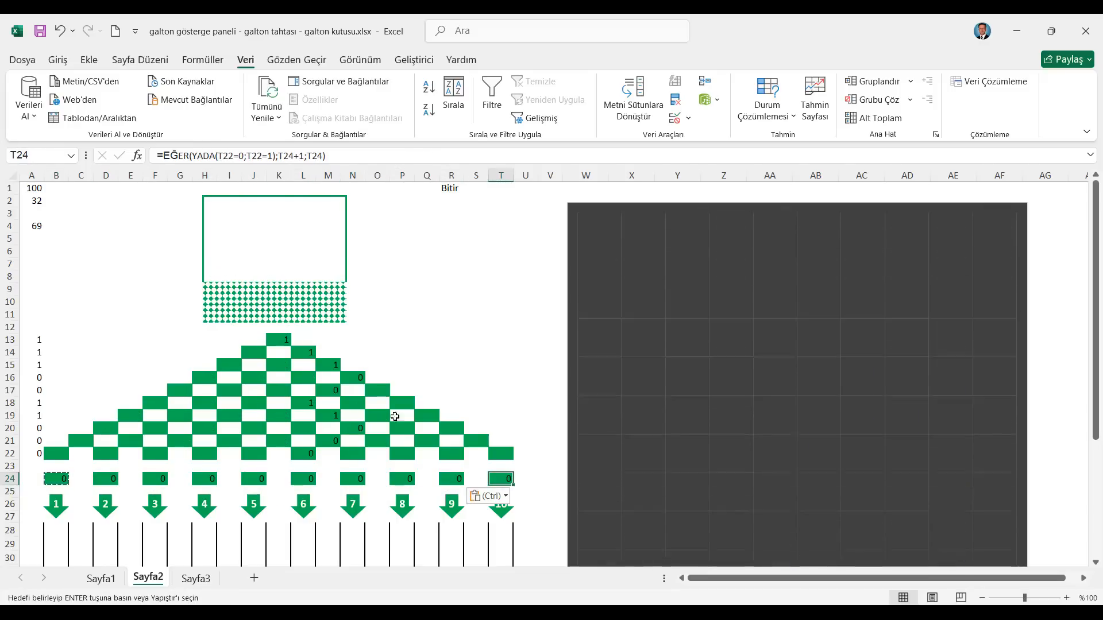
# Copy the opening part EĞER($R$1="Başlat"; from the formula in B24
pyautogui.click(32, 226)
pyautogui.click(57, 479)
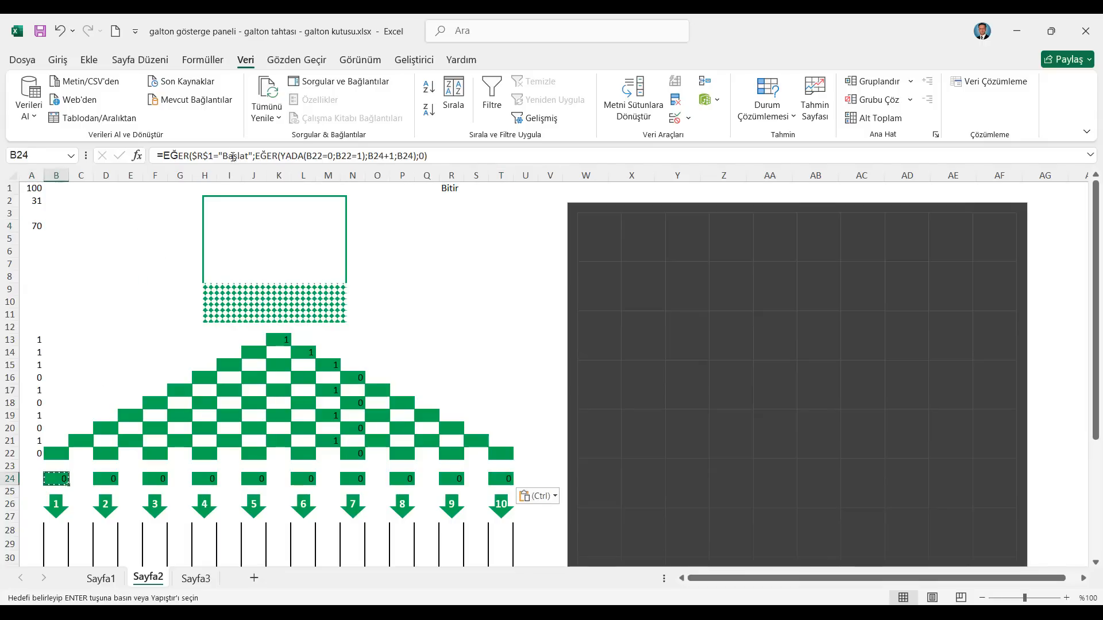
pyautogui.moveTo(163, 156); pyautogui.dragTo(261, 156)
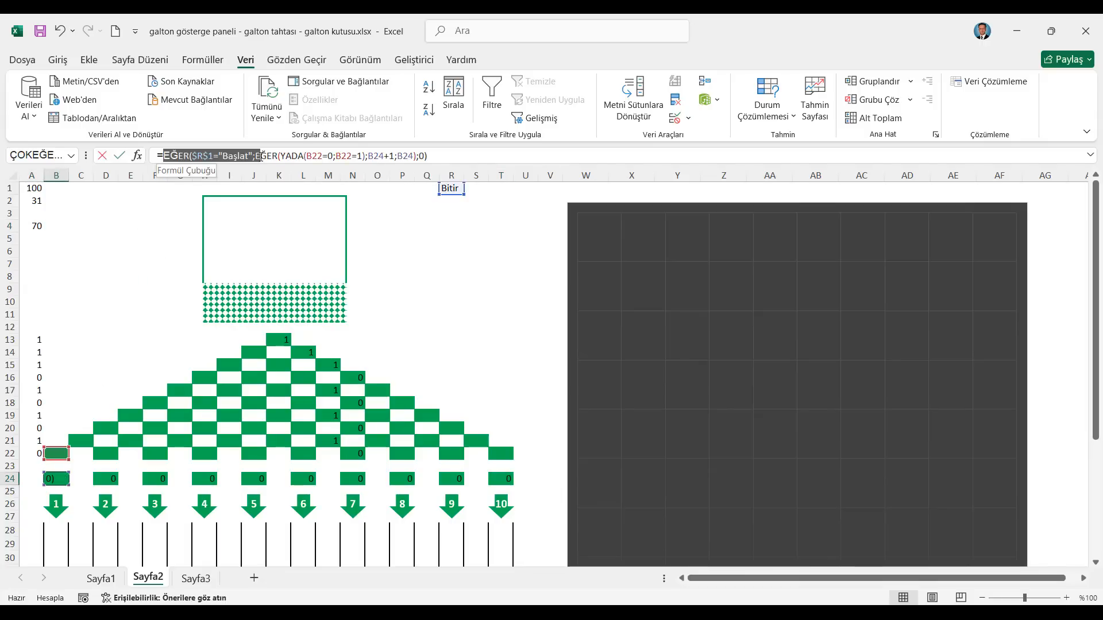
pyautogui.click(35, 225)
pyautogui.write('""""')
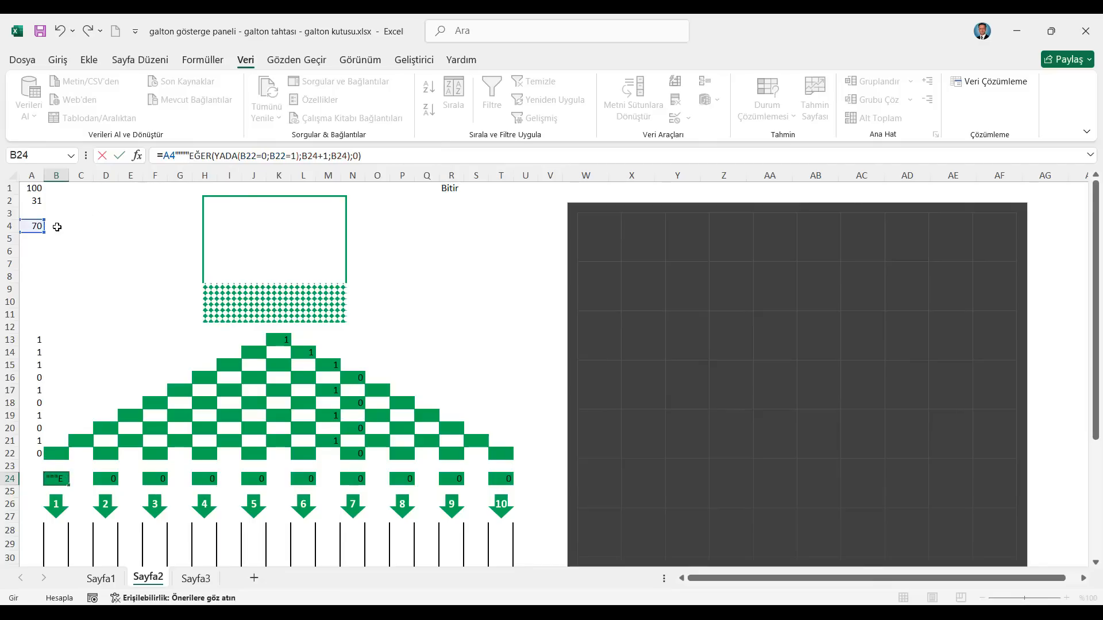
pyautogui.press('Escape')
# Wrap the ball counter formula in A4 as =EĞER($R$1="Başlat";EĞER(YADA(A13=0;A13=1);A4+1;A4);0)
pyautogui.click(35, 226)
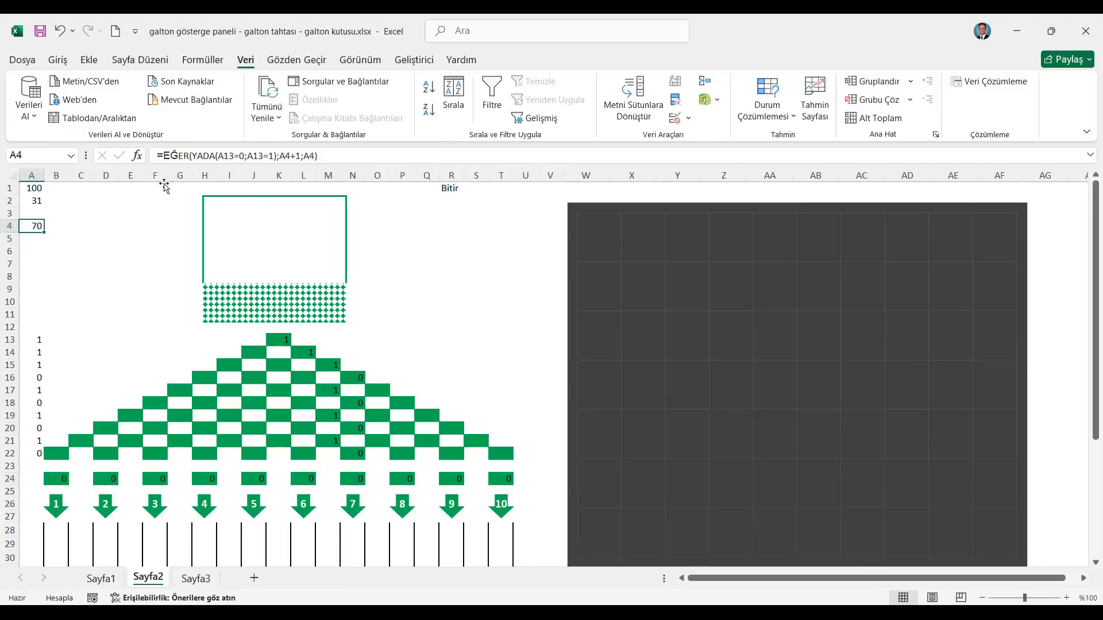
pyautogui.click(164, 156)
pyautogui.hotkey('ctrl', 'v')
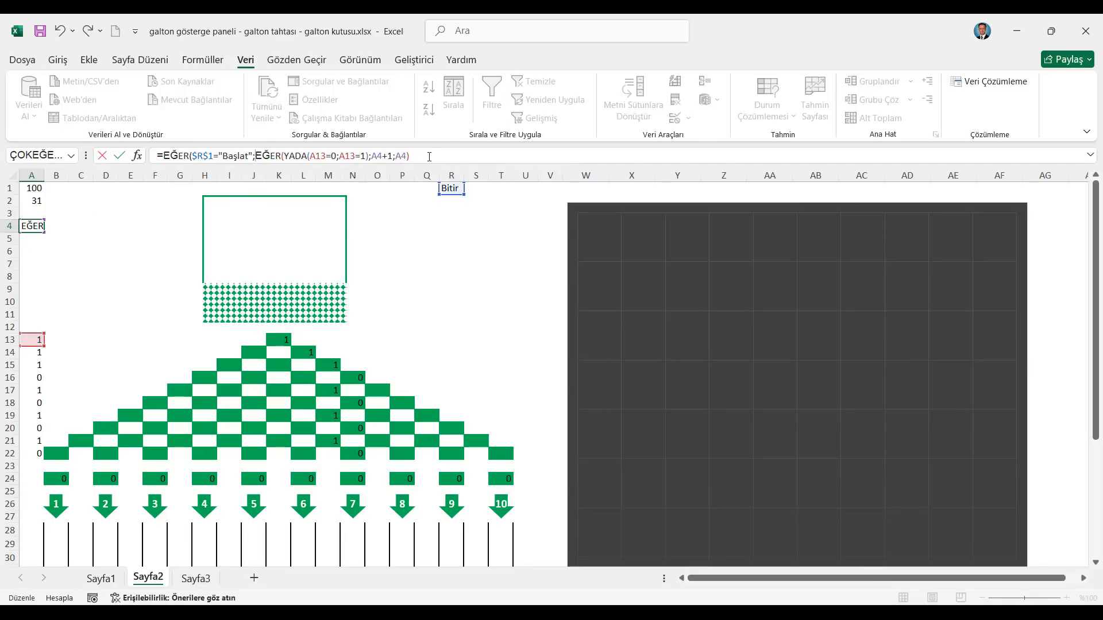
pyautogui.click(430, 156)
pyautogui.write(');')
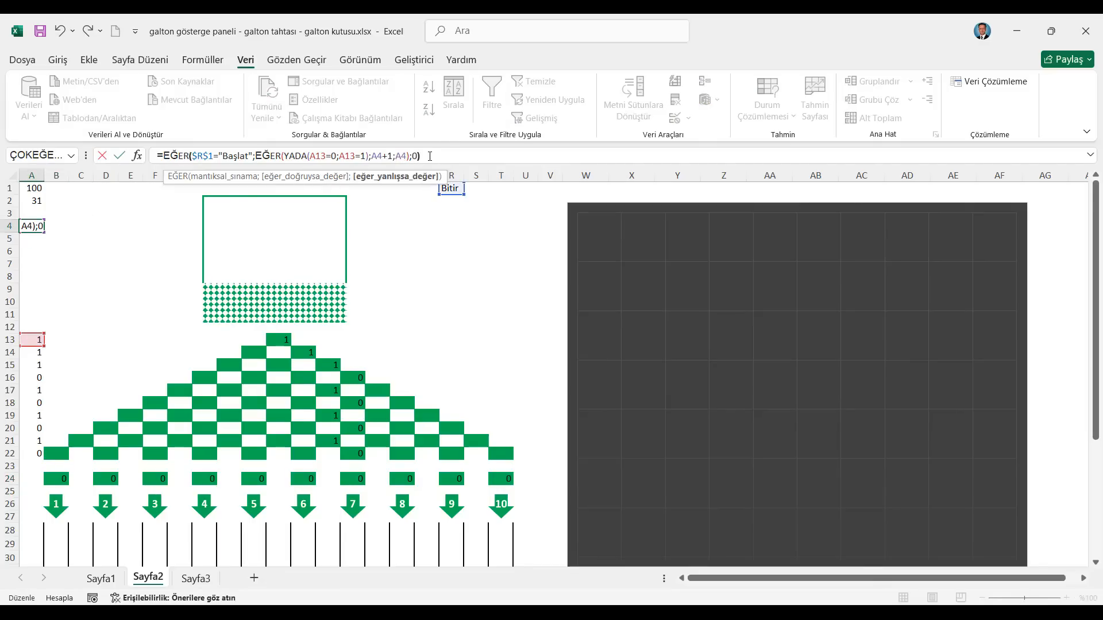
pyautogui.write('0)')
pyautogui.press('Return')
# Set the font colour of A1:A5 and A12:A22 to white to hide the helper values in column A
pyautogui.hotkey('ctrl', 'Home')
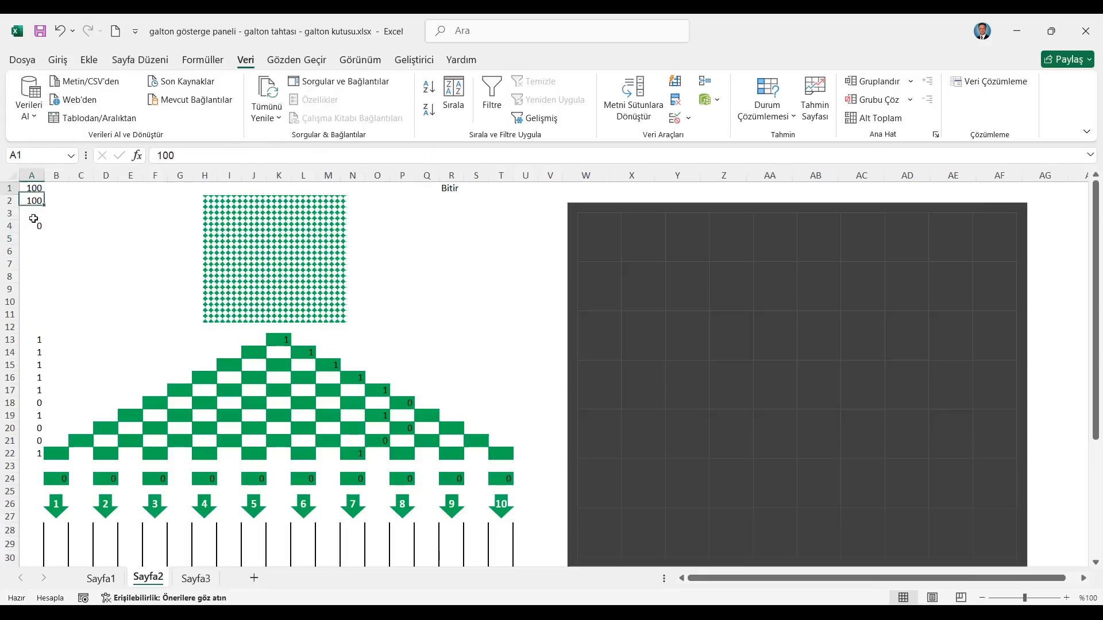
pyautogui.moveTo(34, 219); pyautogui.dragTo(34, 239)
pyautogui.click(57, 60)
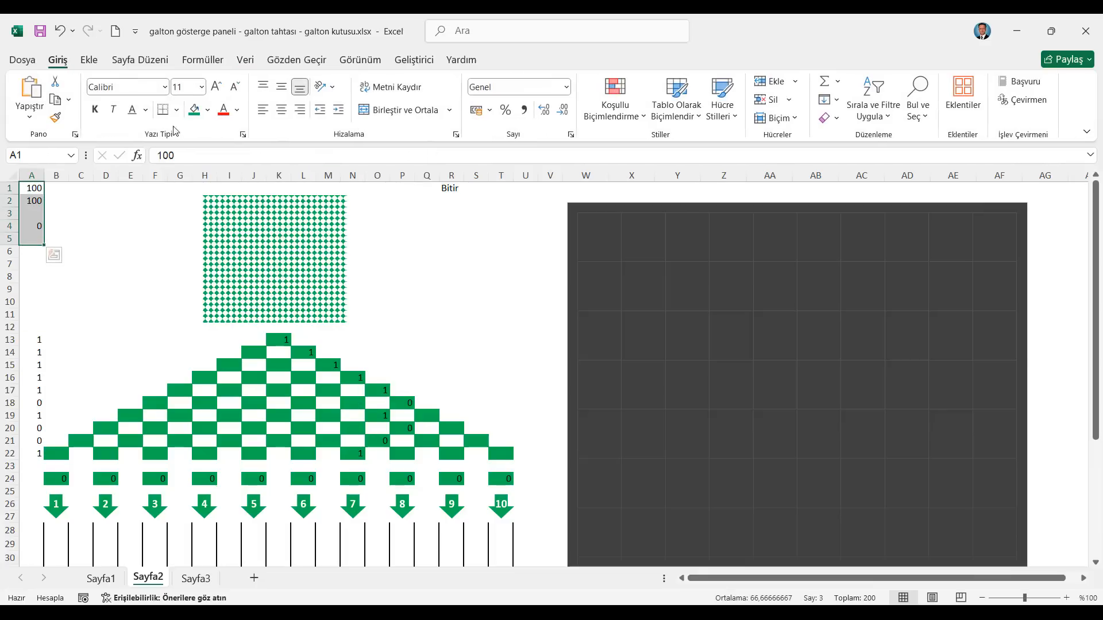
pyautogui.click(237, 119)
pyautogui.click(226, 197)
pyautogui.moveTo(39, 328); pyautogui.dragTo(34, 454)
pyautogui.click(222, 108)
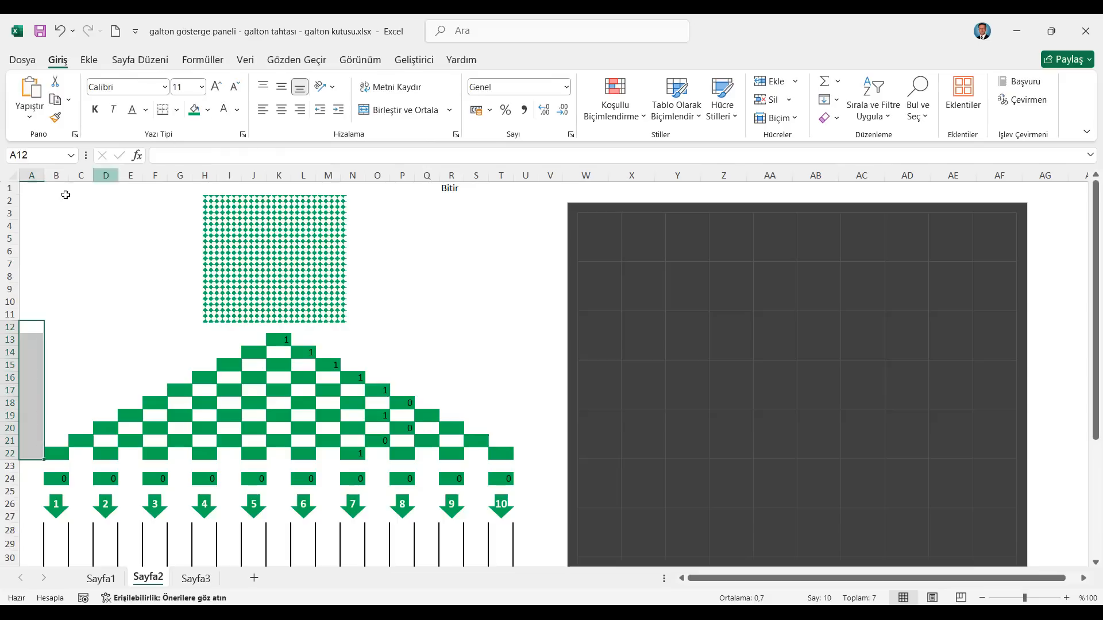
pyautogui.moveTo(38, 188)
pyautogui.mouseDown()
pyautogui.moveTo(33, 246)
pyautogui.moveTo(39, 188)
pyautogui.mouseUp()
# Set the dropdown in R1 to Başlat to start the simulation
pyautogui.click(451, 188)
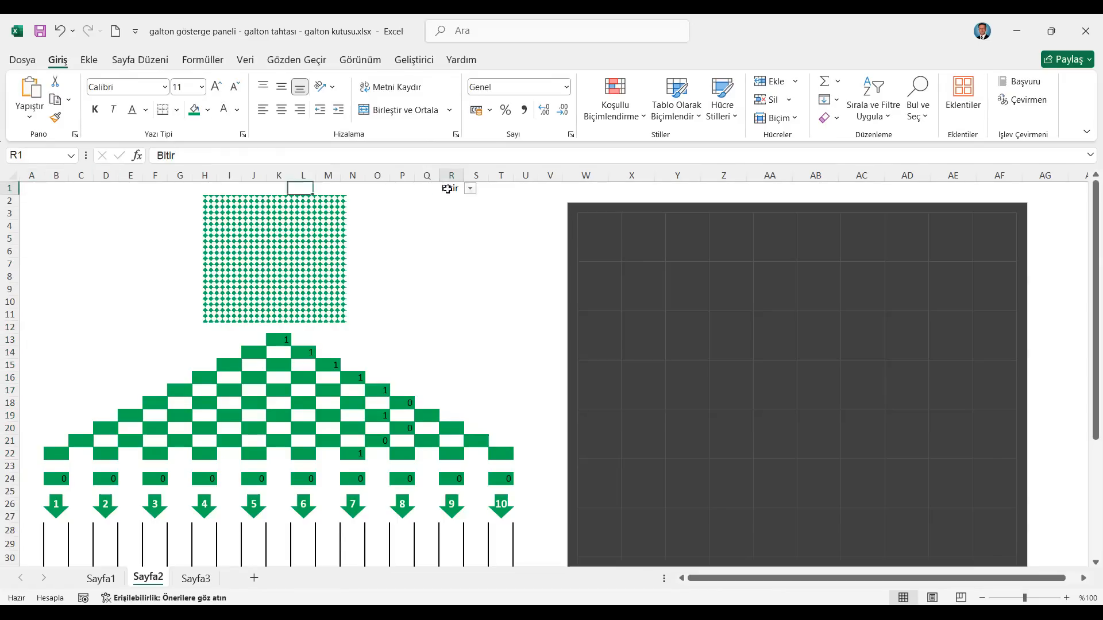
pyautogui.click(470, 189)
pyautogui.click(458, 198)
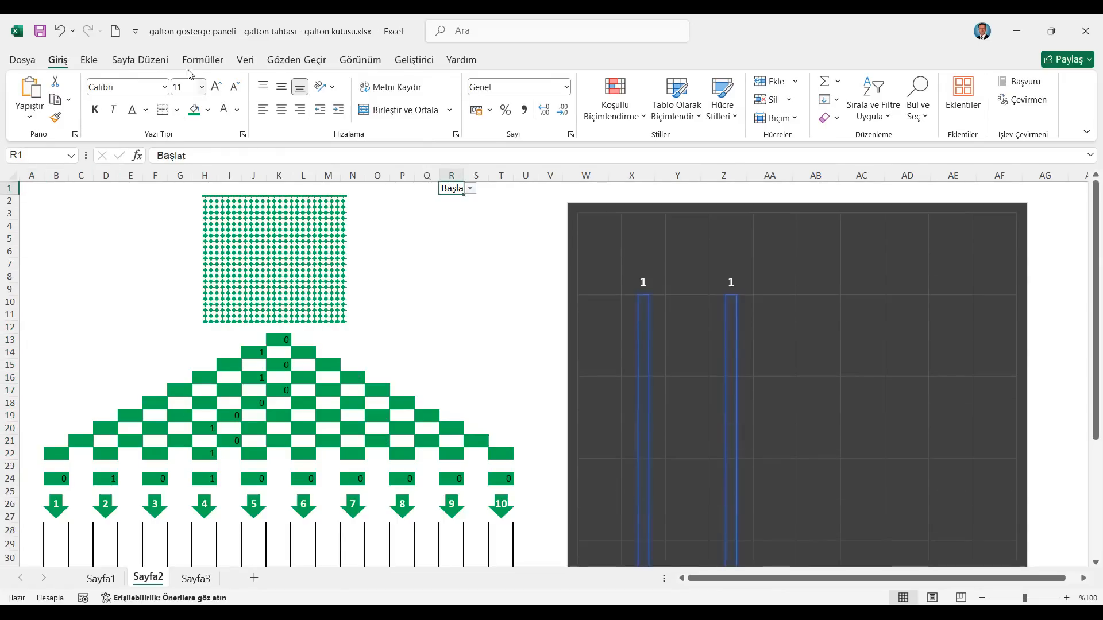
# Recalculate the workbook repeatedly to drop balls through the Galton board, with the whole board and chart in view
pyautogui.click(203, 60)
pyautogui.click(926, 87)
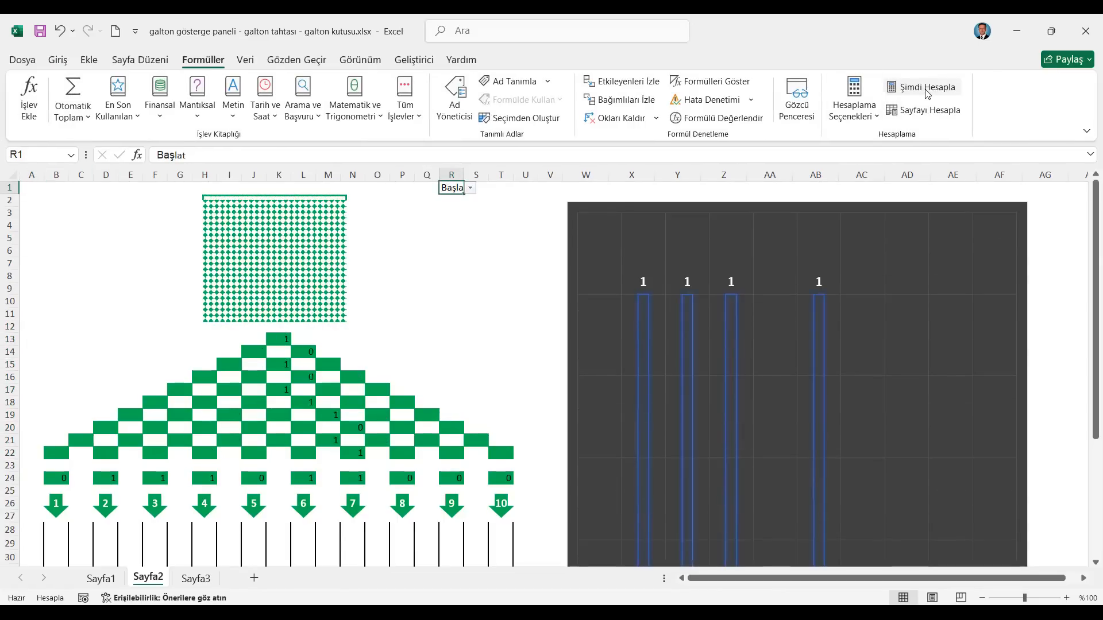
pyautogui.click(926, 88)
pyautogui.click(926, 87)
pyautogui.click(926, 87)
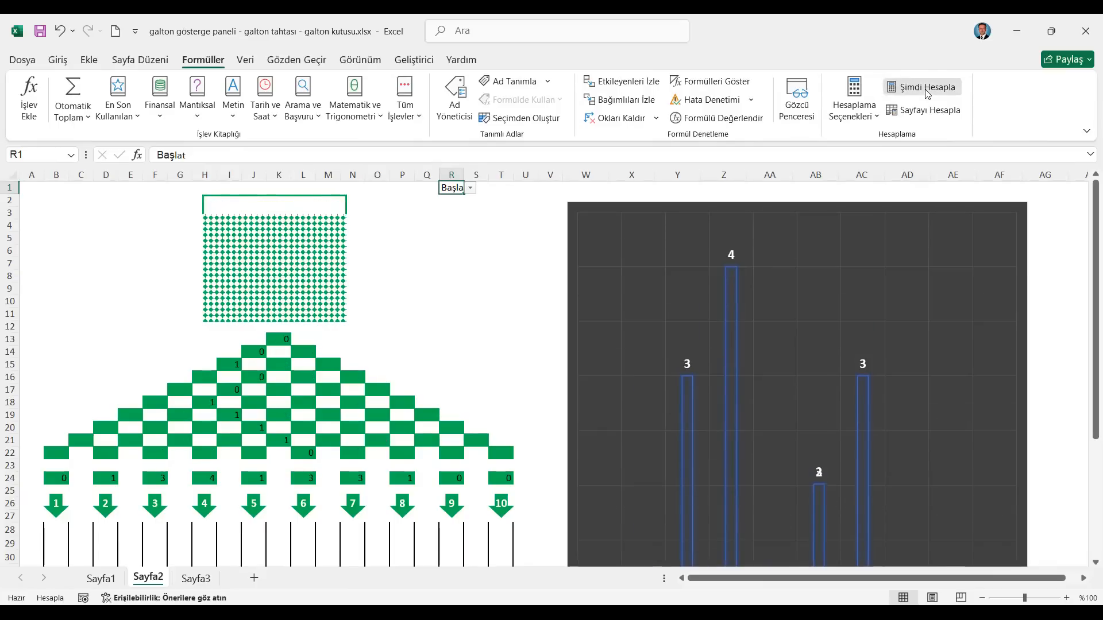
pyautogui.click(983, 599)
pyautogui.click(983, 598)
pyautogui.click(983, 598)
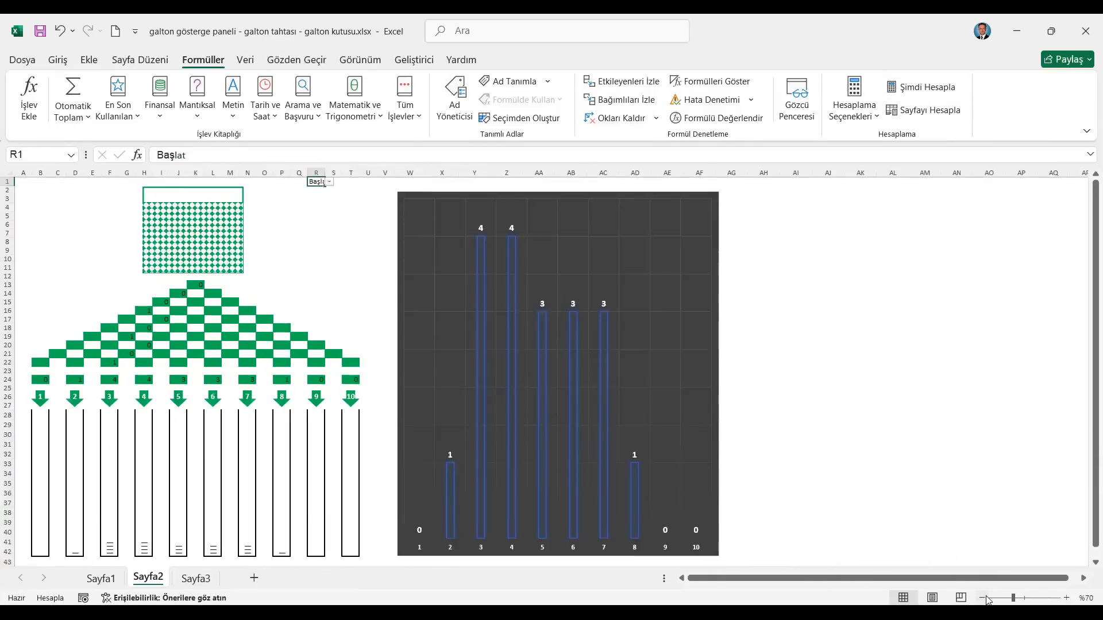
pyautogui.click(983, 598)
pyautogui.click(1068, 598)
pyautogui.click(918, 89)
pyautogui.click(917, 89)
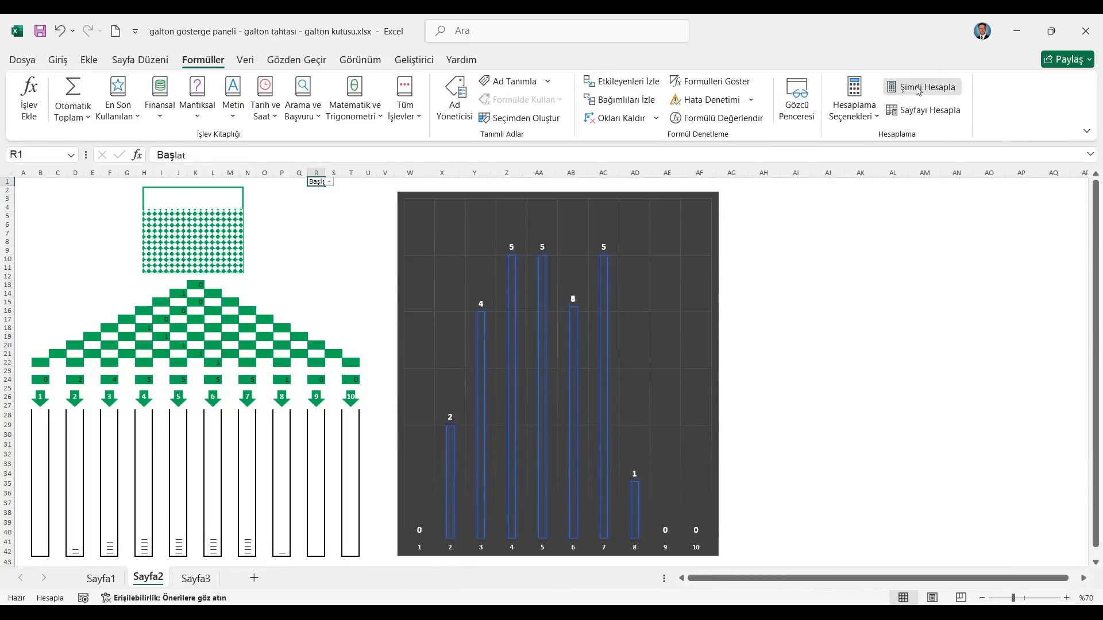
pyautogui.click(917, 89)
pyautogui.click(918, 89)
pyautogui.click(917, 89)
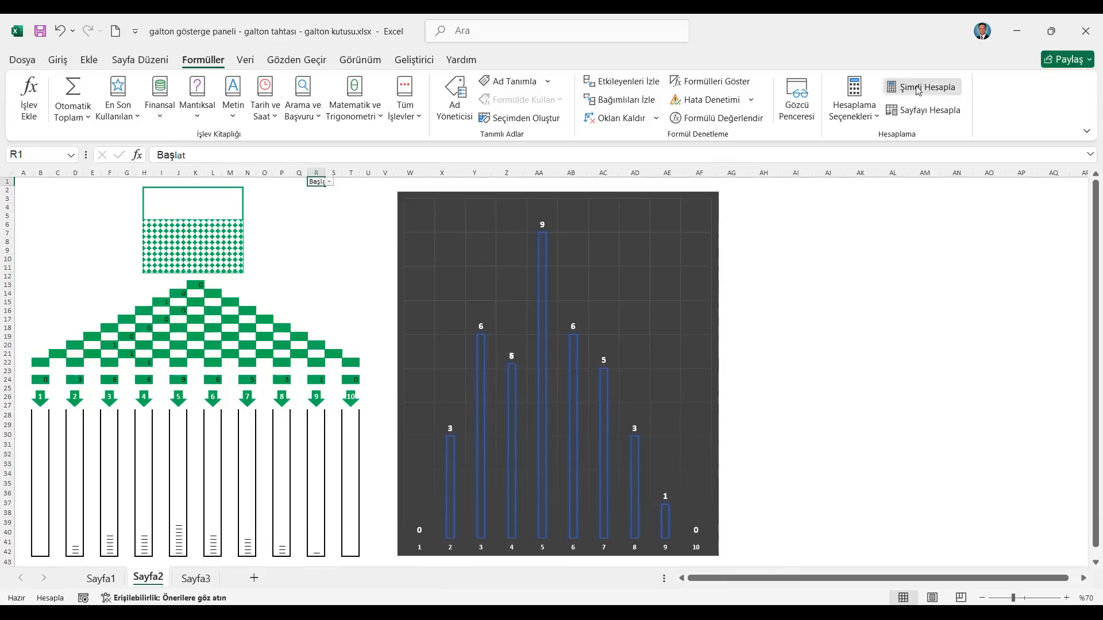
pyautogui.click(918, 89)
pyautogui.click(917, 89)
pyautogui.click(918, 89)
pyautogui.click(917, 89)
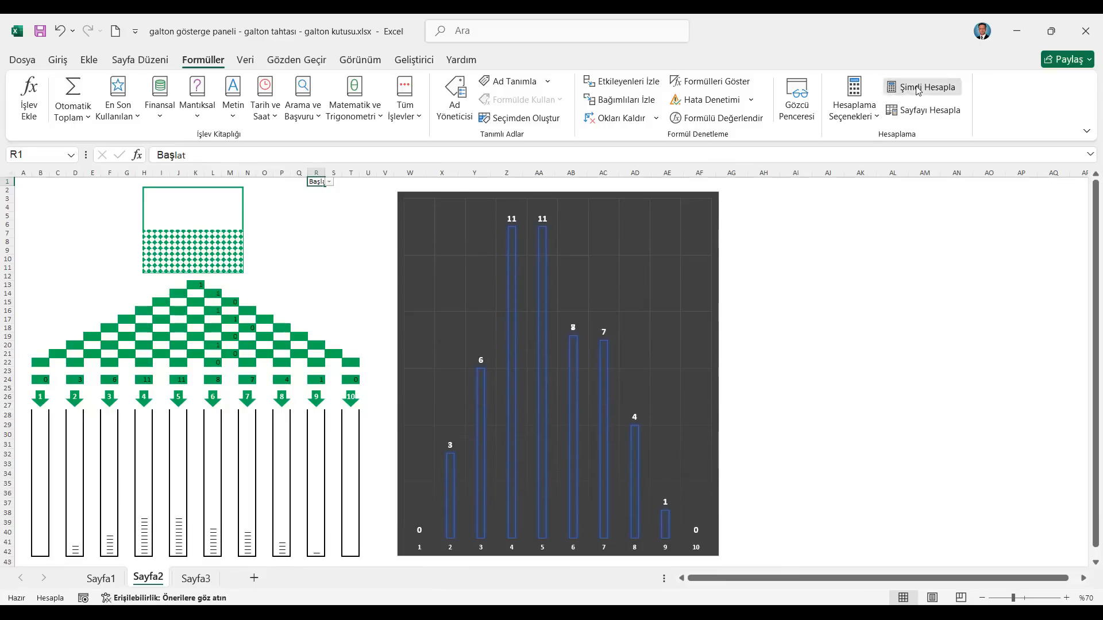
pyautogui.click(917, 89)
pyautogui.click(917, 89)
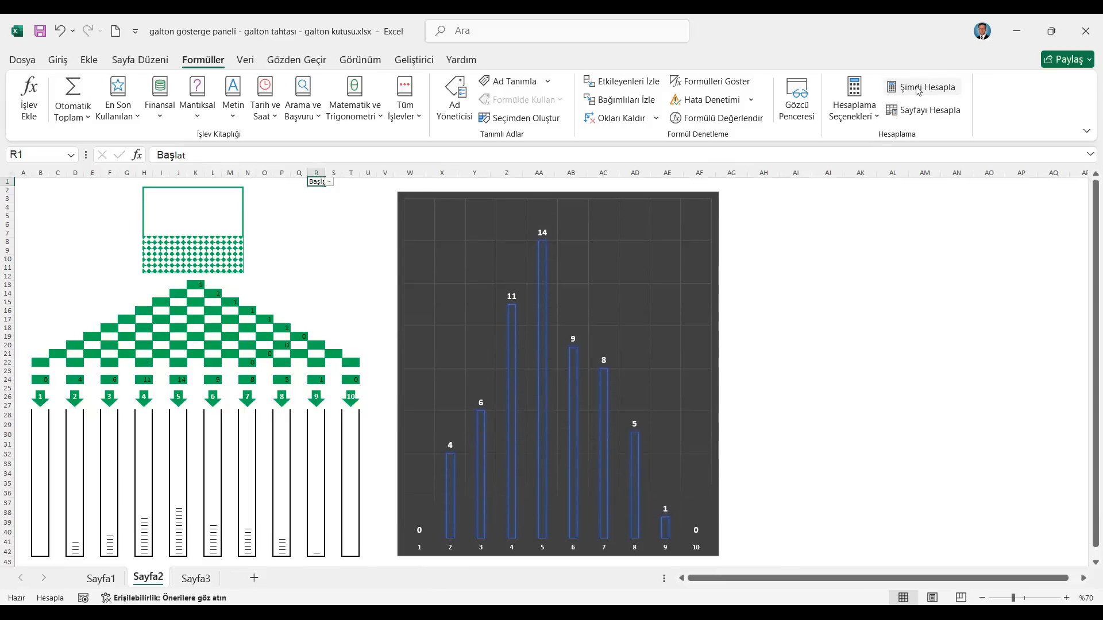
# Set the dropdown in R1 to Bitir to reset the simulation
pyautogui.click(330, 182)
pyautogui.click(323, 201)
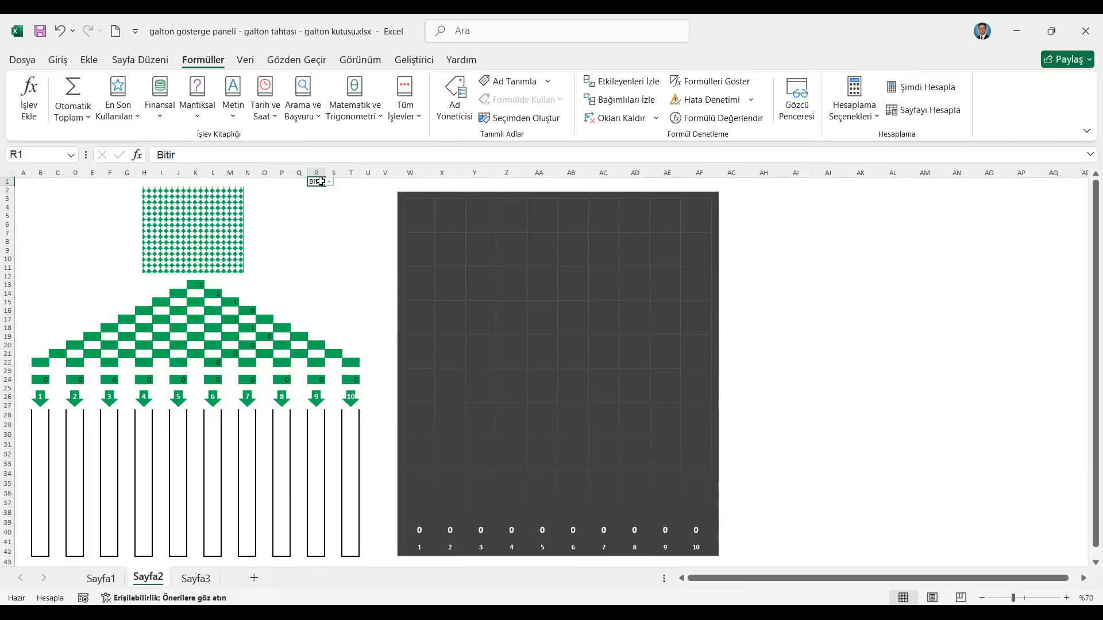
# Check the iterative calculation setting and its maximum iterations in the formula options
pyautogui.click(22, 59)
pyautogui.click(52, 580)
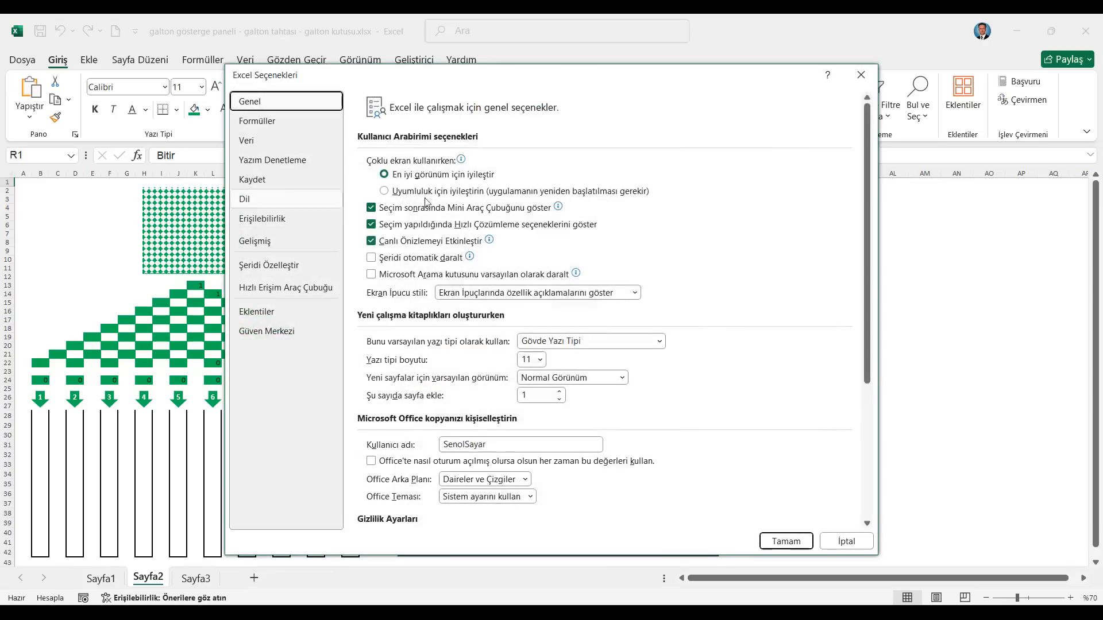
pyautogui.click(264, 122)
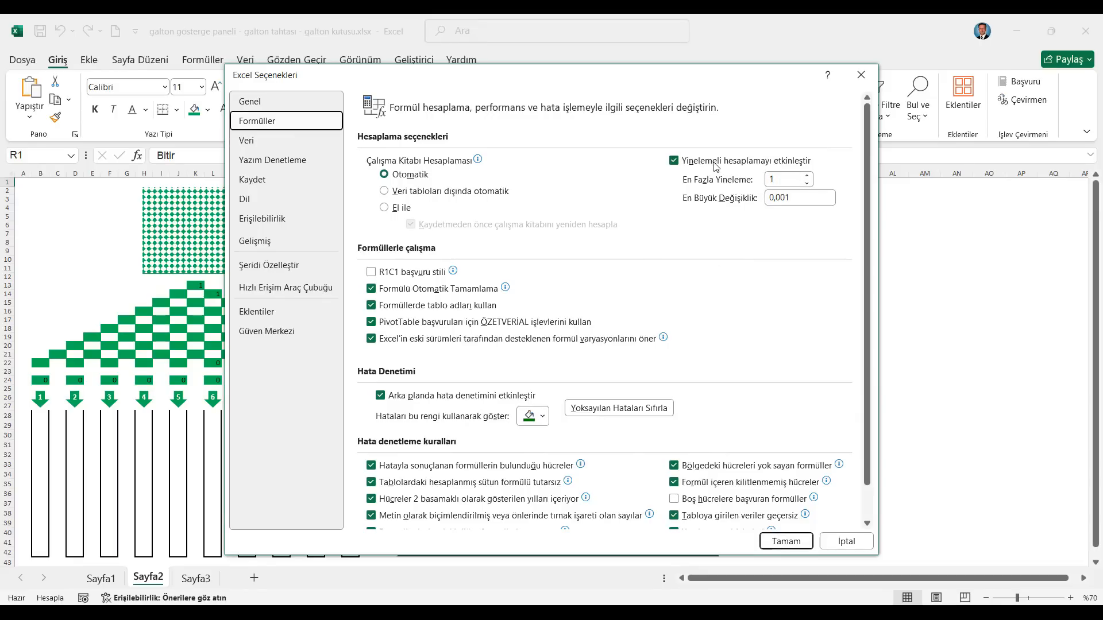
pyautogui.click(787, 540)
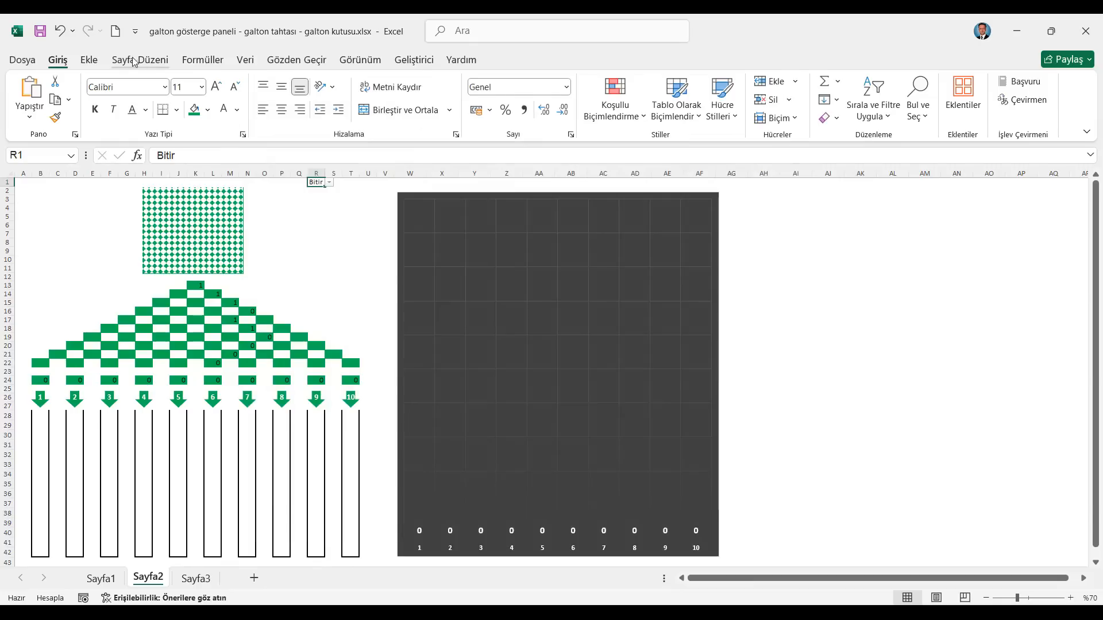
# Restart the simulation by setting the dropdown in R1 to Başlat
pyautogui.click(192, 60)
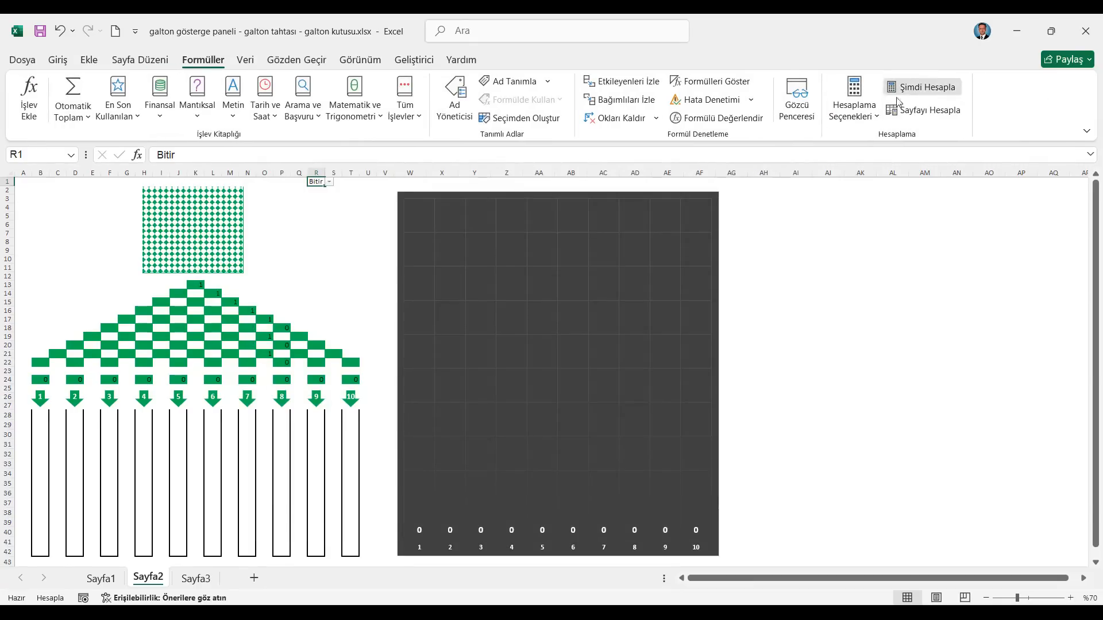
pyautogui.click(330, 182)
pyautogui.click(323, 189)
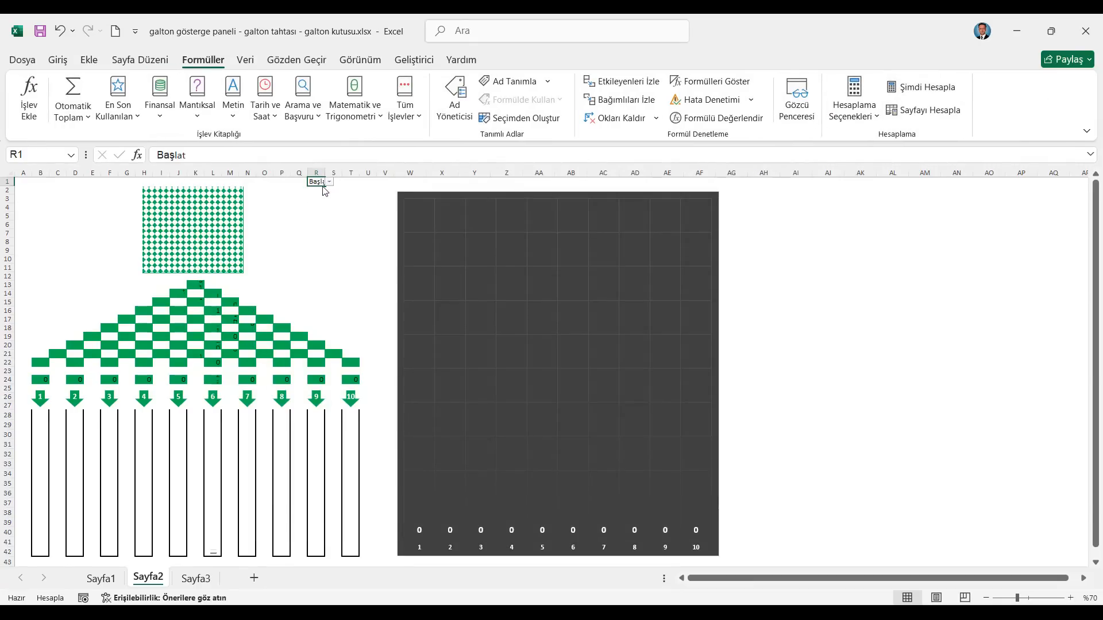
# Recalculate the workbook repeatedly until the ball container above the pegs is empty and the slots are filled
pyautogui.click(931, 89)
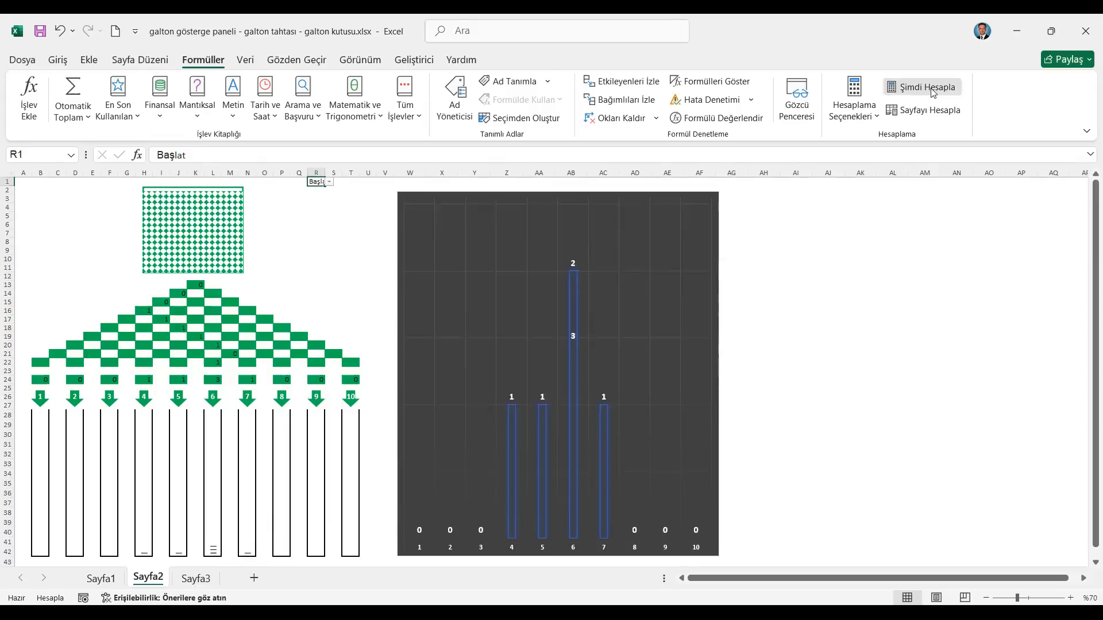
pyautogui.click(930, 89)
pyautogui.click(930, 89)
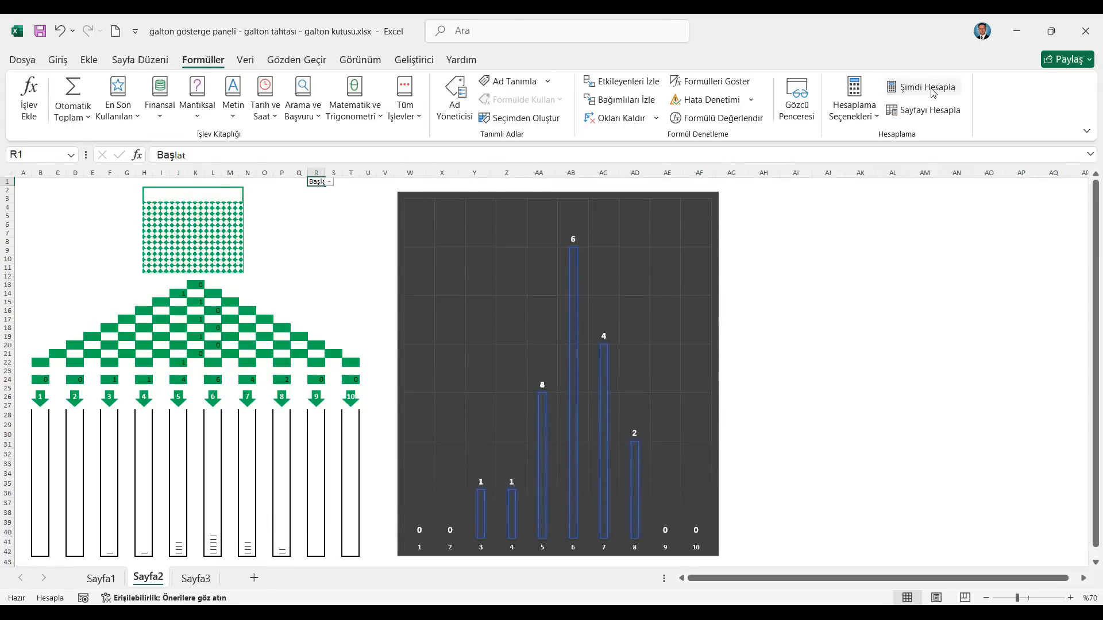
pyautogui.click(931, 89)
pyautogui.click(931, 90)
pyautogui.click(930, 90)
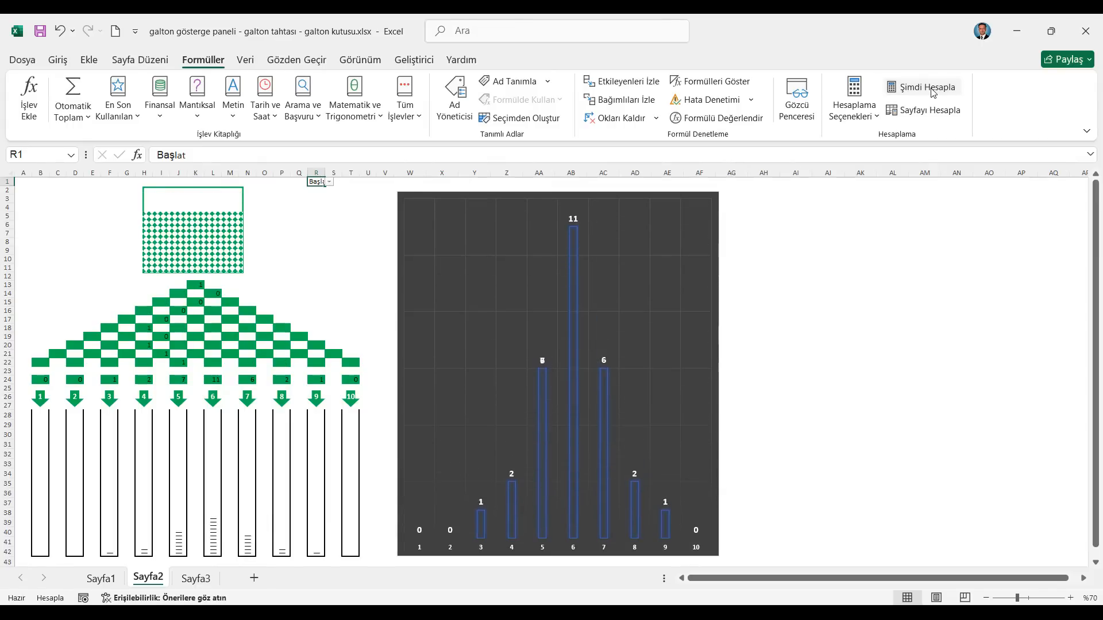
pyautogui.click(931, 89)
pyautogui.click(931, 89)
pyautogui.click(930, 90)
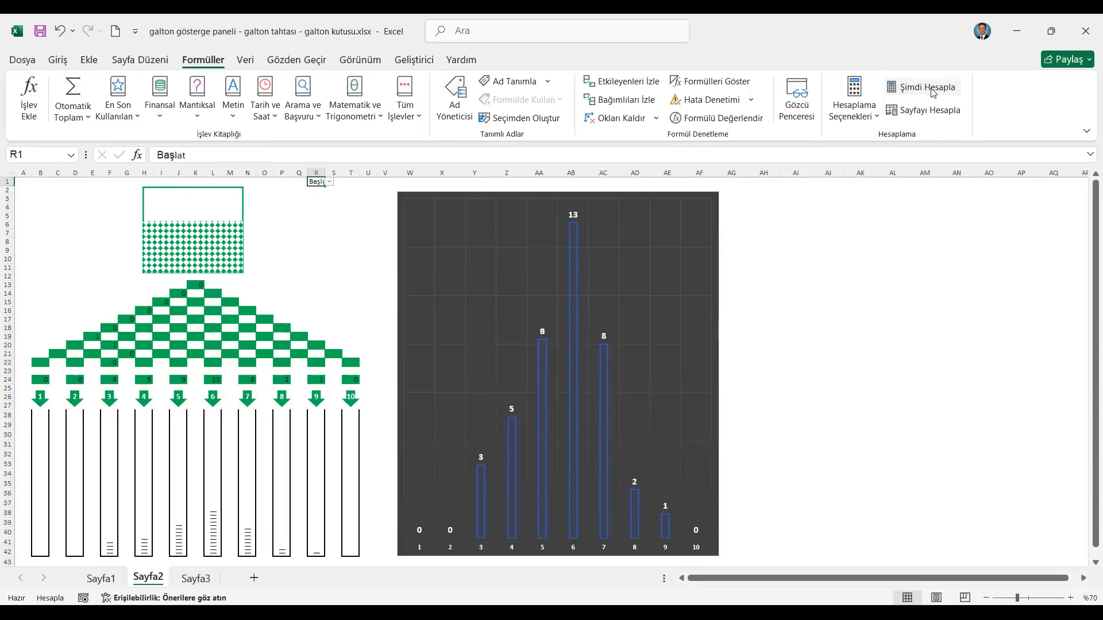
pyautogui.click(931, 89)
pyautogui.click(930, 90)
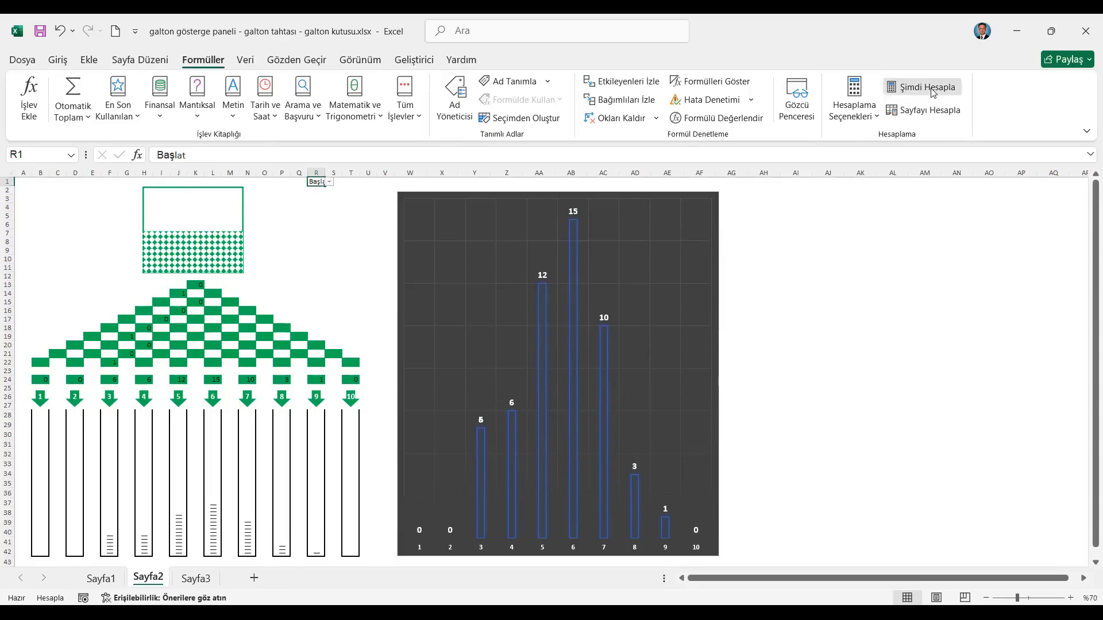
pyautogui.click(930, 90)
pyautogui.click(932, 91)
pyautogui.click(932, 91)
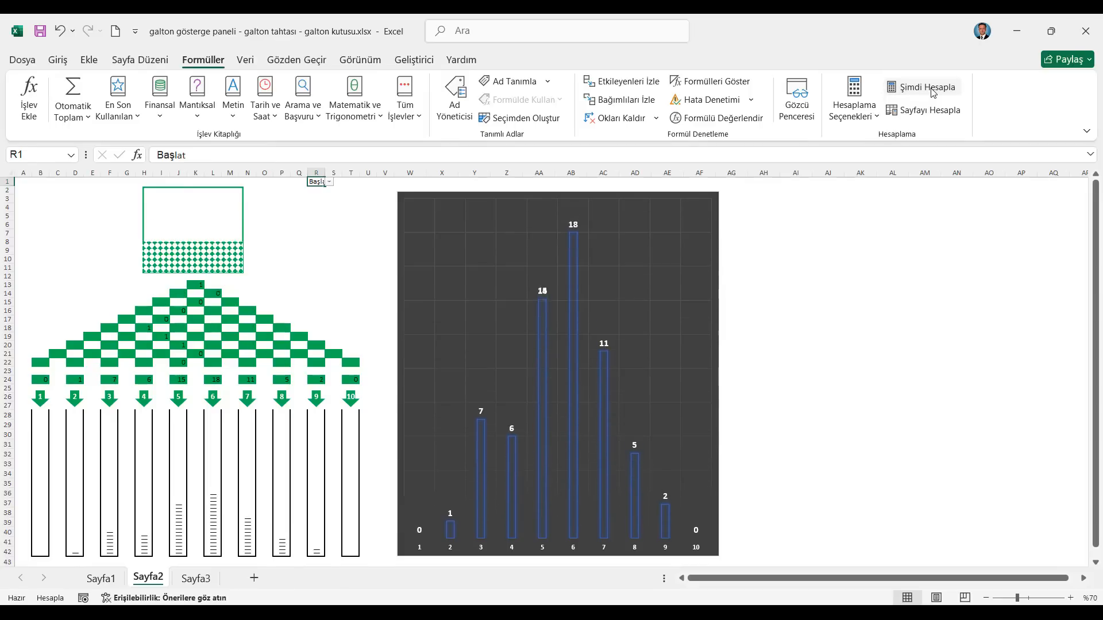
pyautogui.click(932, 91)
pyautogui.click(931, 91)
pyautogui.click(931, 90)
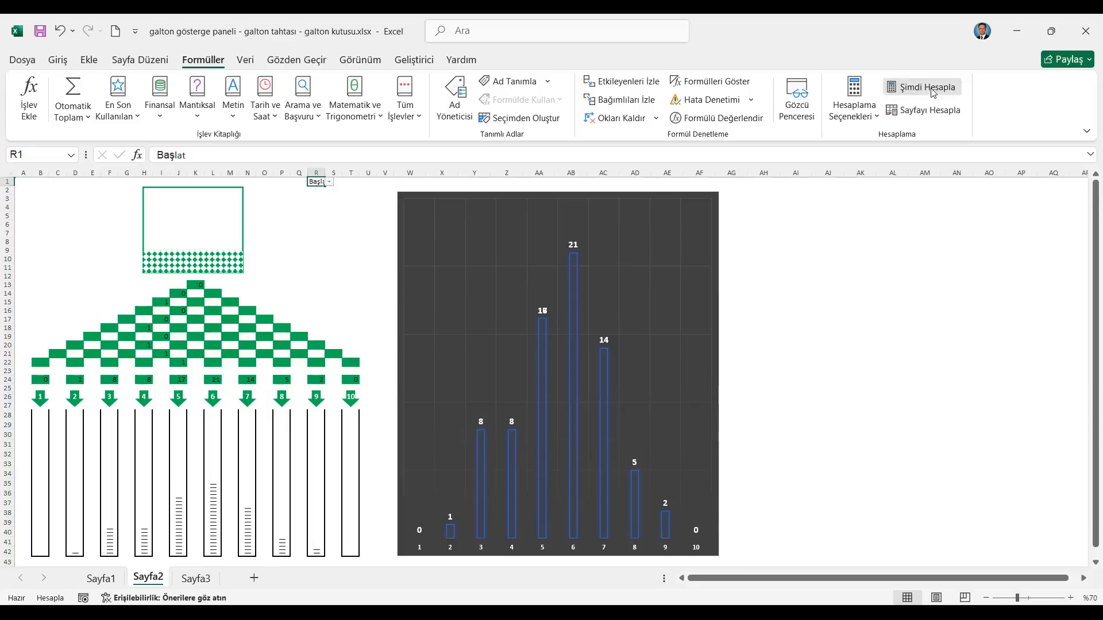
pyautogui.click(931, 91)
pyautogui.click(931, 89)
pyautogui.click(930, 90)
pyautogui.click(925, 91)
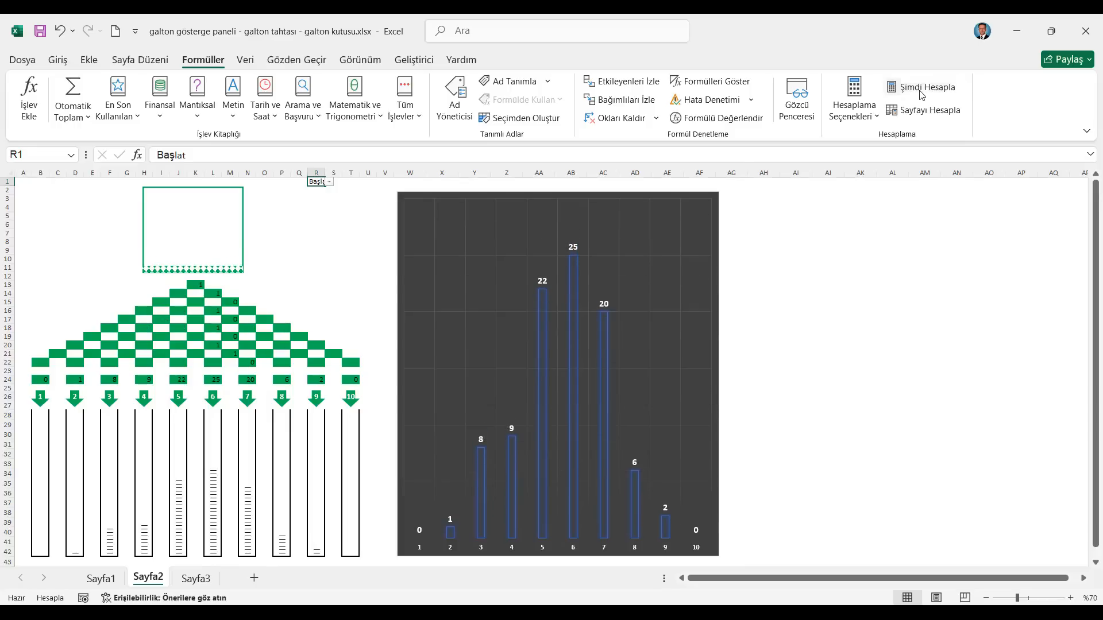
pyautogui.click(922, 92)
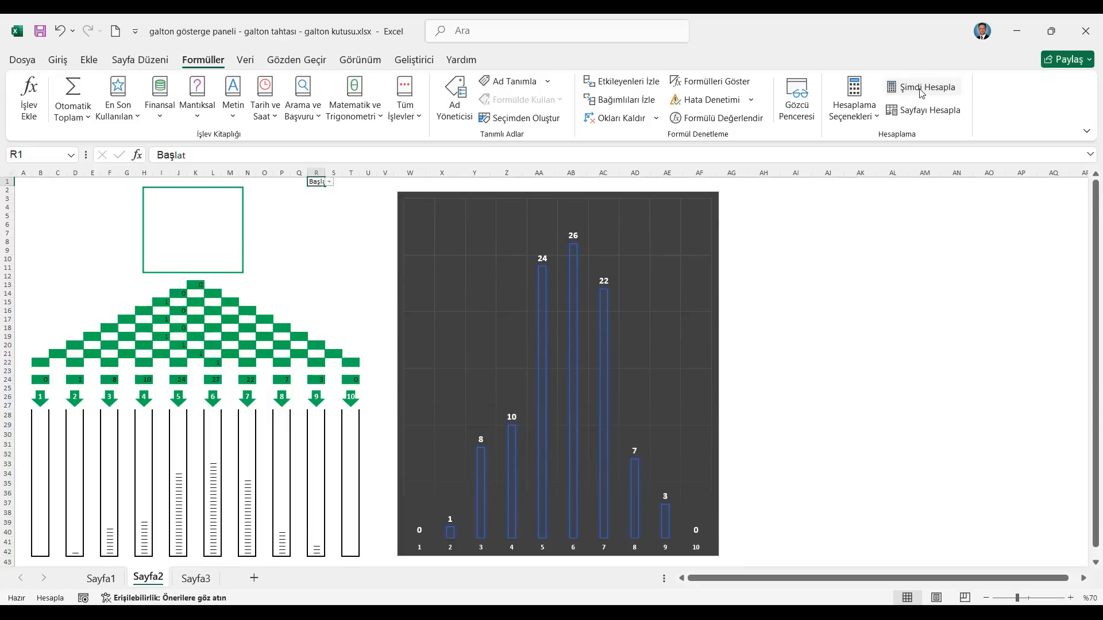
pyautogui.click(922, 92)
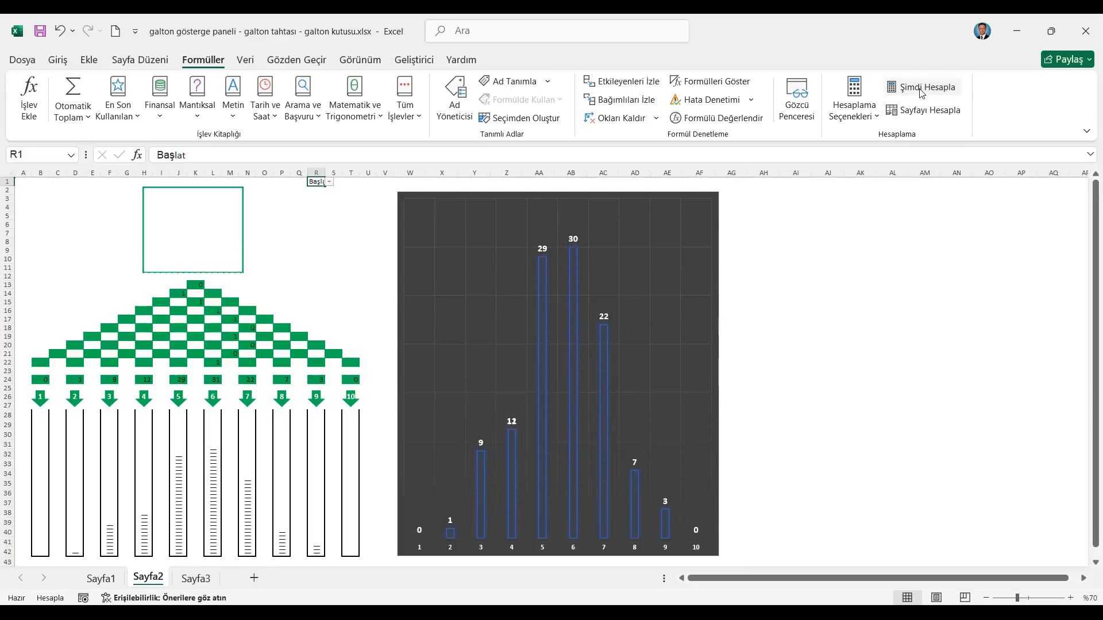
pyautogui.click(922, 92)
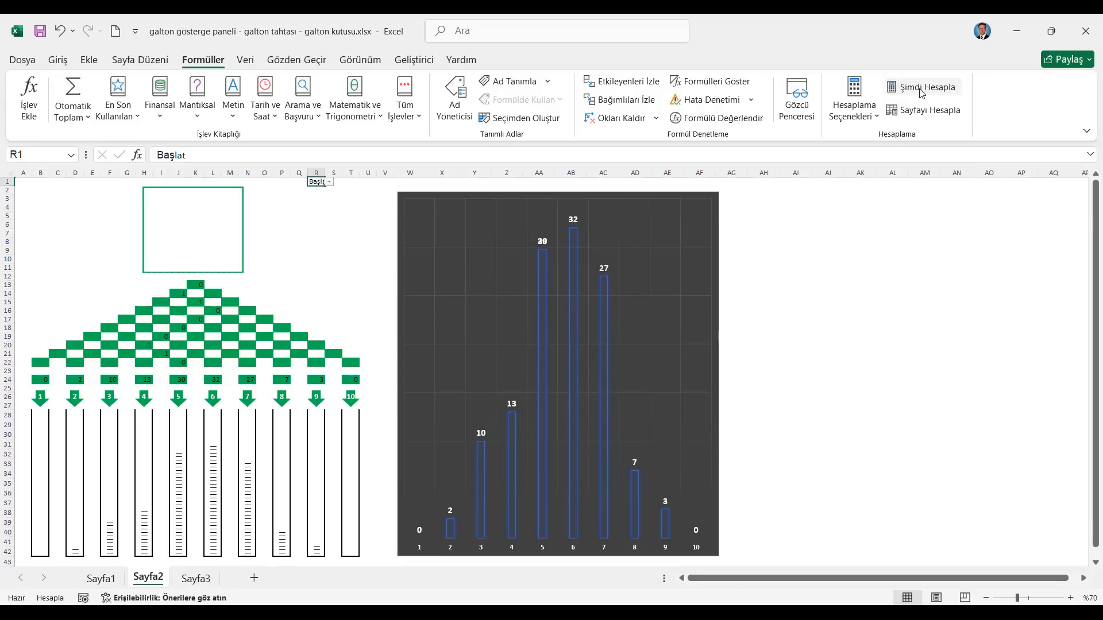
pyautogui.click(922, 92)
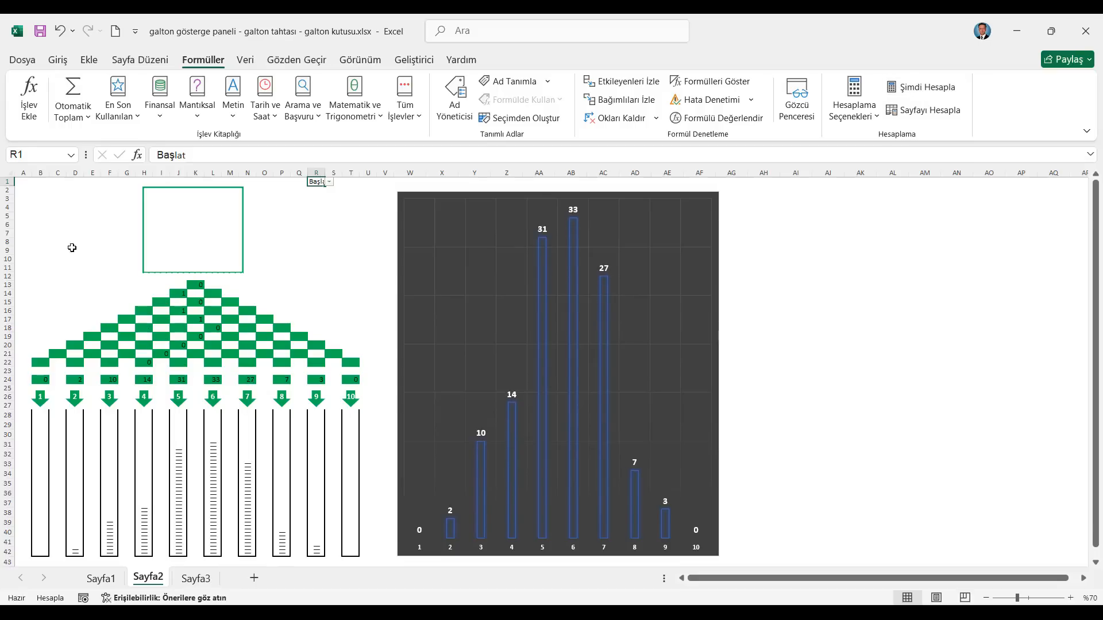
# Set R1 to Bitir to clear the slots and refill the container, and recalculate to test the stopped state
pyautogui.click(330, 181)
pyautogui.click(326, 197)
pyautogui.click(919, 92)
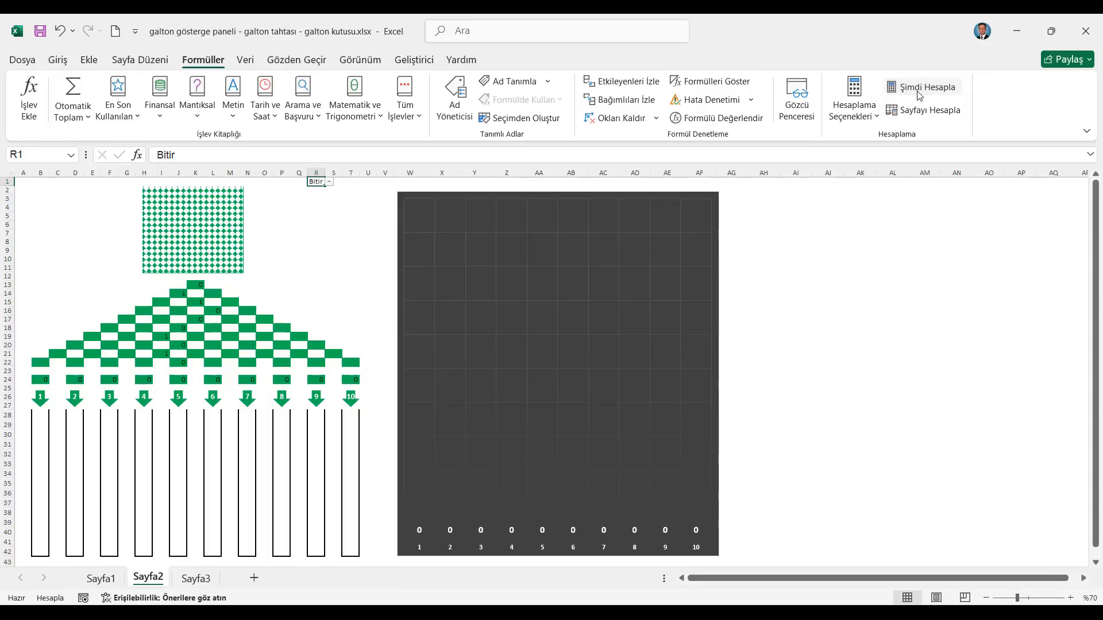
pyautogui.click(919, 92)
# Set the dropdown in R1 back to Başlat for another simulation run
pyautogui.click(333, 183)
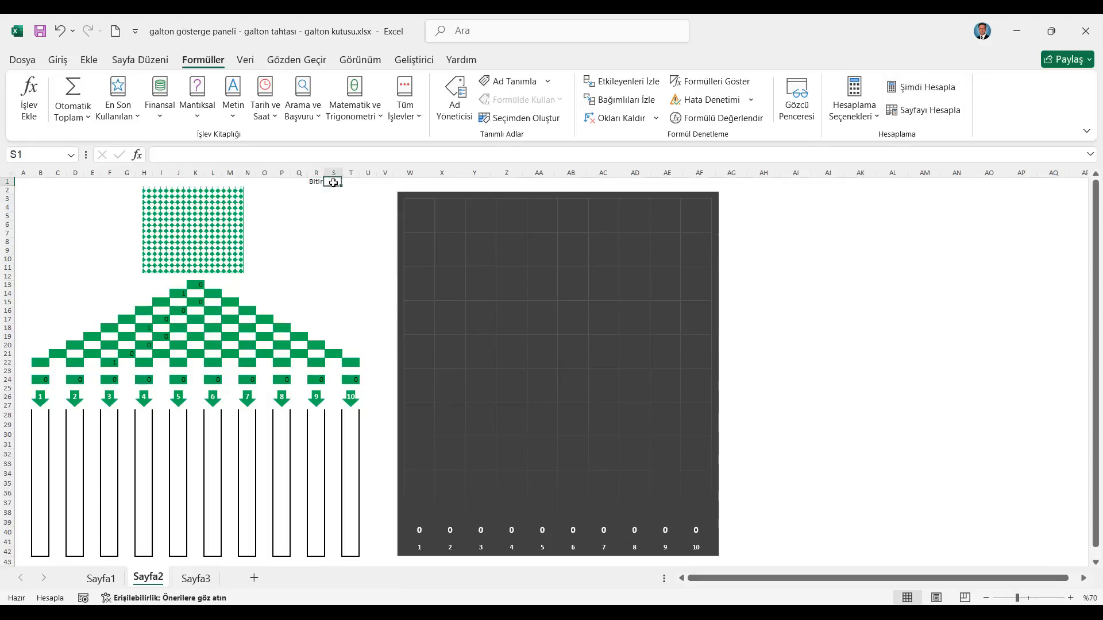
pyautogui.click(318, 182)
pyautogui.click(329, 182)
pyautogui.click(323, 190)
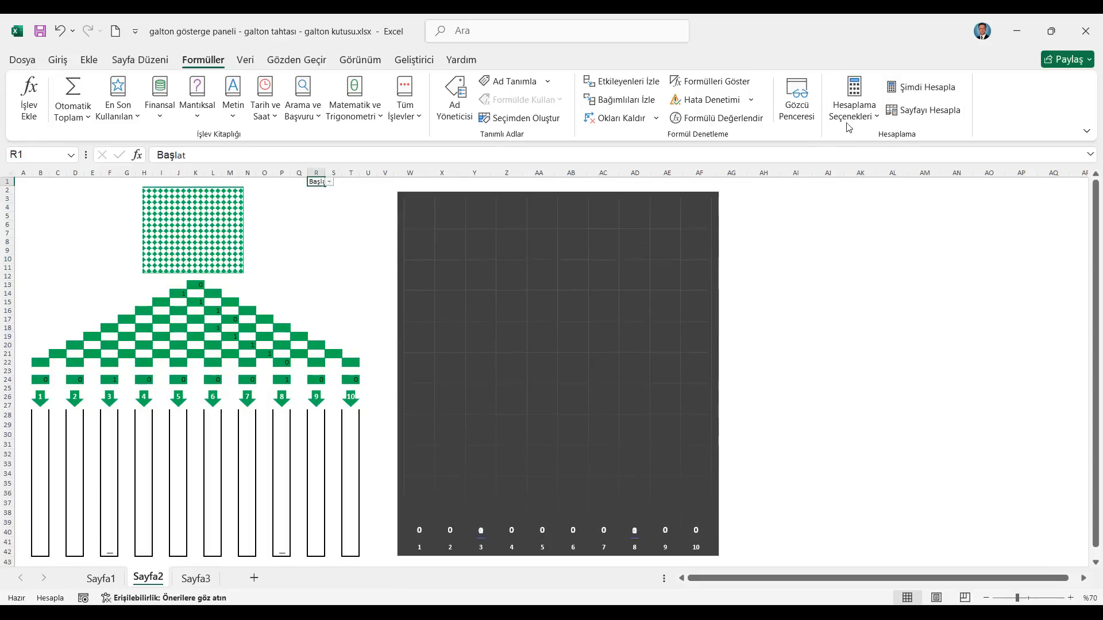
# Recalculate the workbook many times in a row to build up the ball distribution in the slots and column chart
pyautogui.click(918, 89)
pyautogui.click(919, 89)
pyautogui.click(918, 90)
pyautogui.click(919, 90)
pyautogui.click(920, 91)
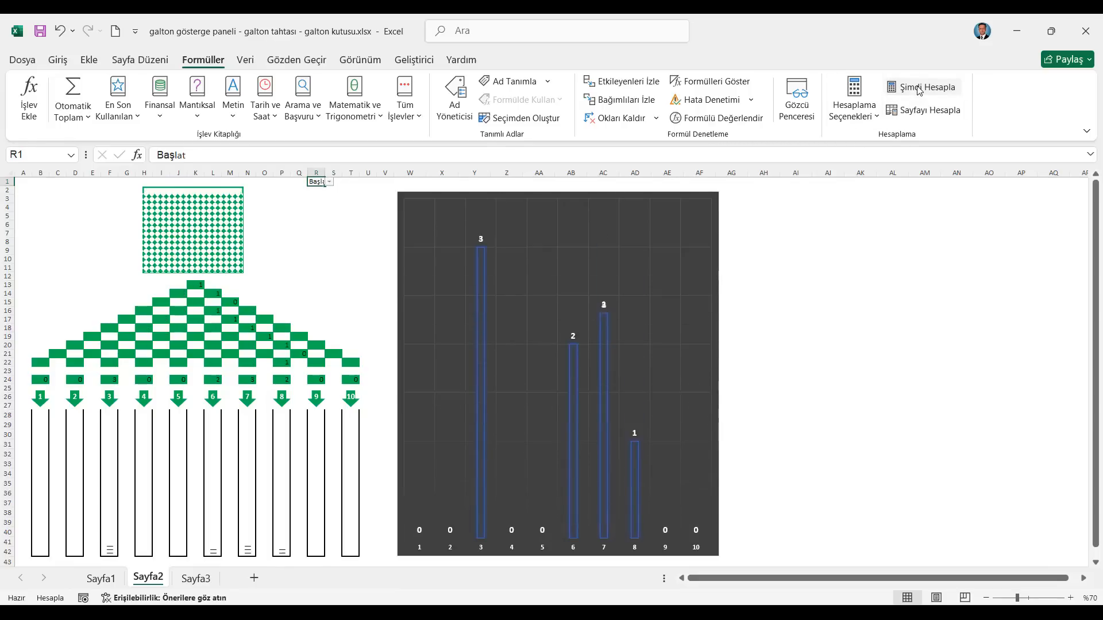
pyautogui.click(919, 91)
pyautogui.click(919, 90)
pyautogui.click(919, 91)
pyautogui.click(920, 91)
pyautogui.click(919, 90)
pyautogui.click(919, 91)
pyautogui.click(920, 91)
pyautogui.click(919, 91)
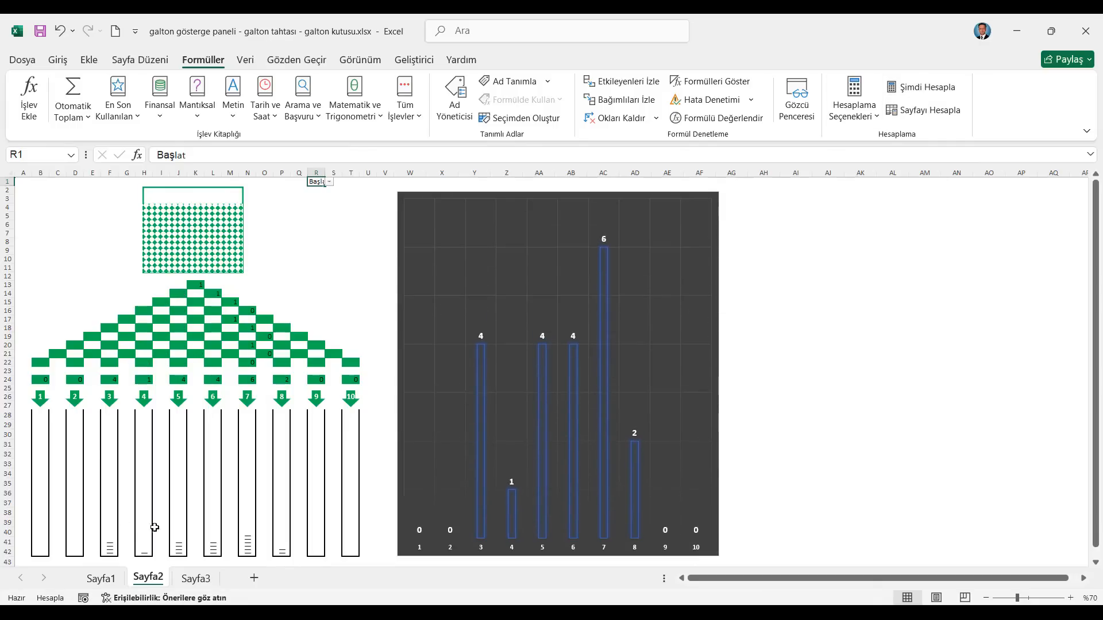
pyautogui.click(915, 91)
pyautogui.click(915, 91)
pyautogui.click(914, 91)
pyautogui.click(915, 90)
pyautogui.click(915, 91)
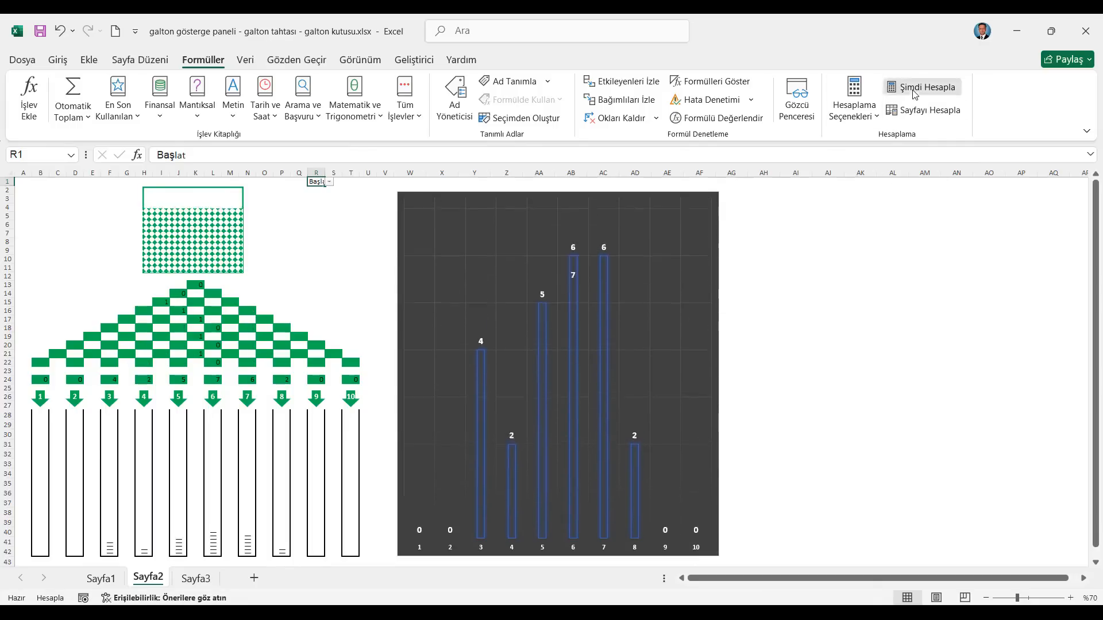
pyautogui.click(915, 92)
pyautogui.click(915, 92)
pyautogui.click(914, 92)
pyautogui.click(914, 91)
pyautogui.click(915, 91)
pyautogui.click(914, 90)
pyautogui.click(915, 90)
pyautogui.click(914, 90)
pyautogui.click(914, 90)
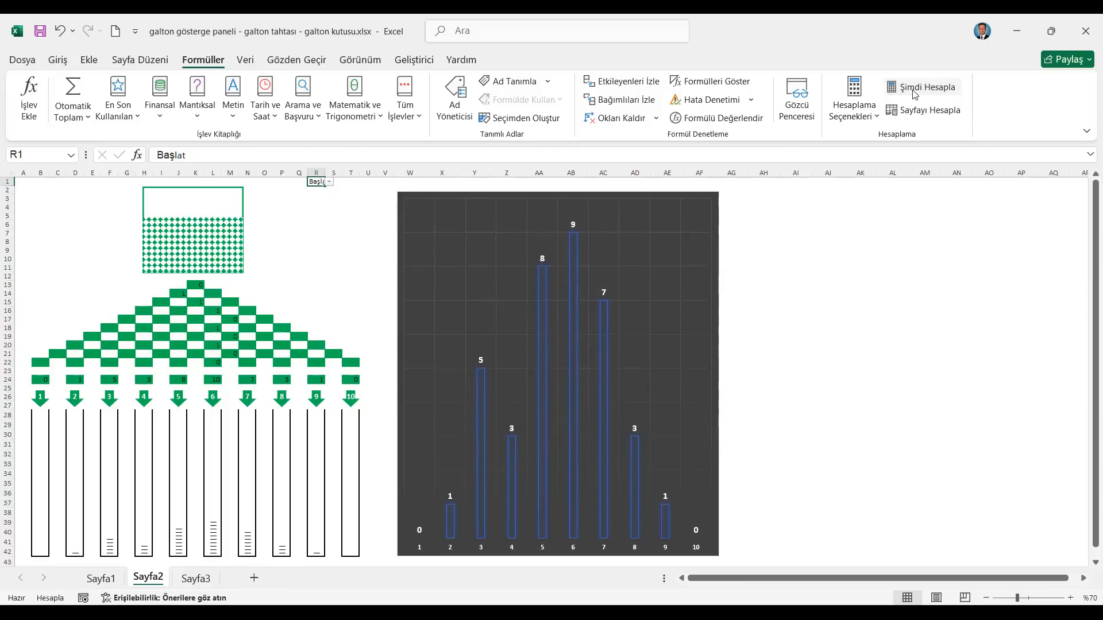
pyautogui.click(914, 90)
pyautogui.click(915, 90)
pyautogui.click(915, 90)
pyautogui.click(915, 91)
pyautogui.click(915, 90)
pyautogui.click(914, 90)
pyautogui.click(915, 90)
pyautogui.click(915, 90)
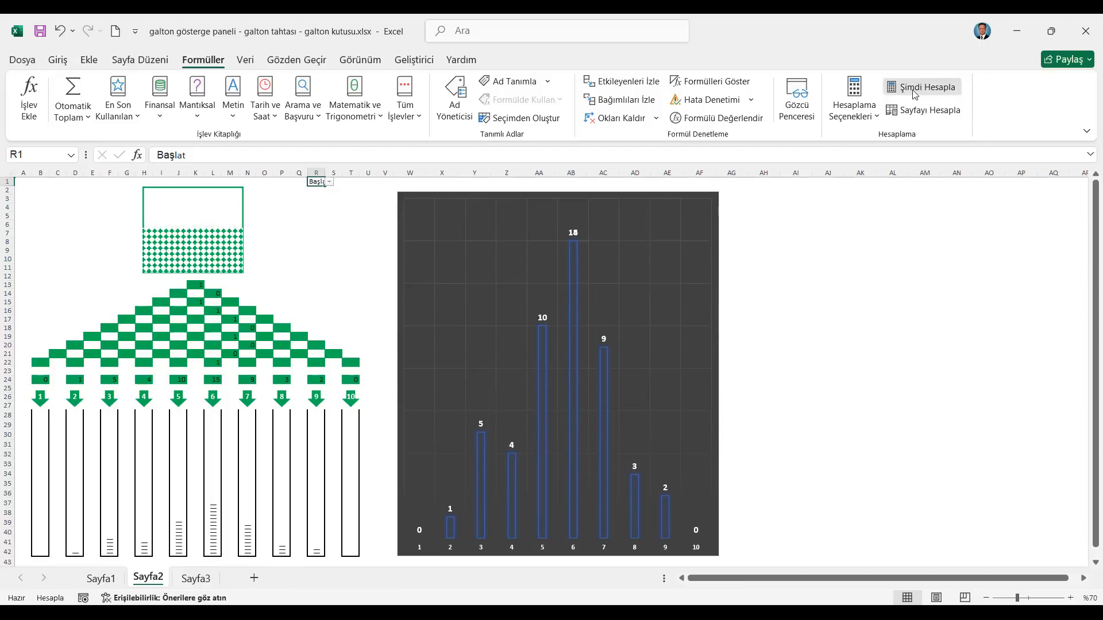
pyautogui.click(915, 91)
pyautogui.click(915, 91)
pyautogui.click(915, 91)
pyautogui.click(914, 90)
pyautogui.click(915, 90)
pyautogui.click(915, 90)
pyautogui.click(915, 90)
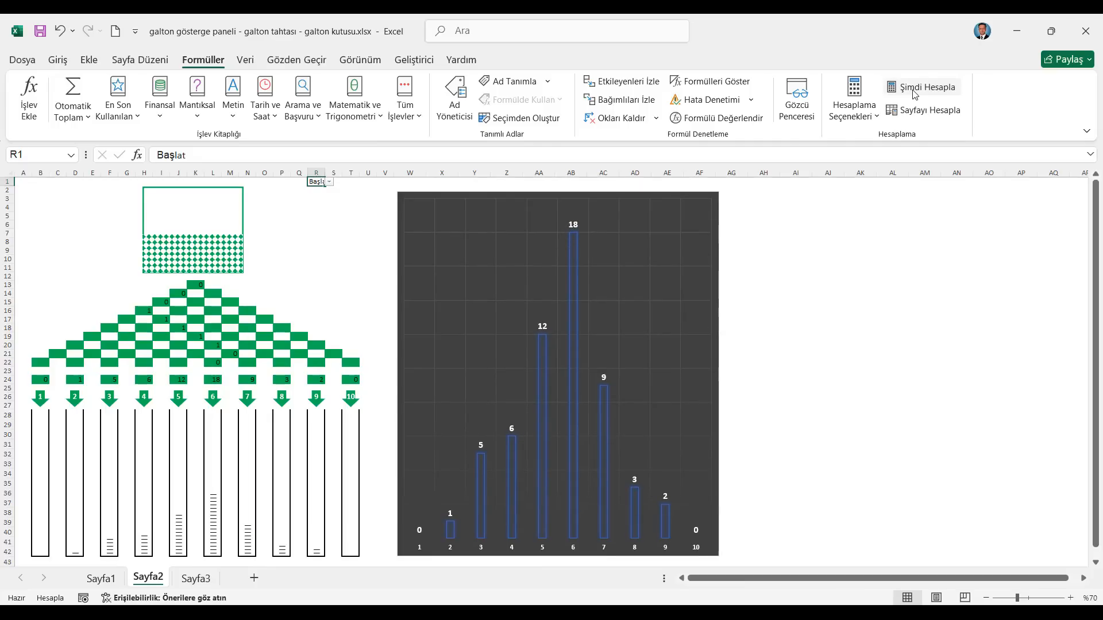
# Minimize the workbook and switch to the YouTube channel's videos page in the browser
pyautogui.click(1017, 31)
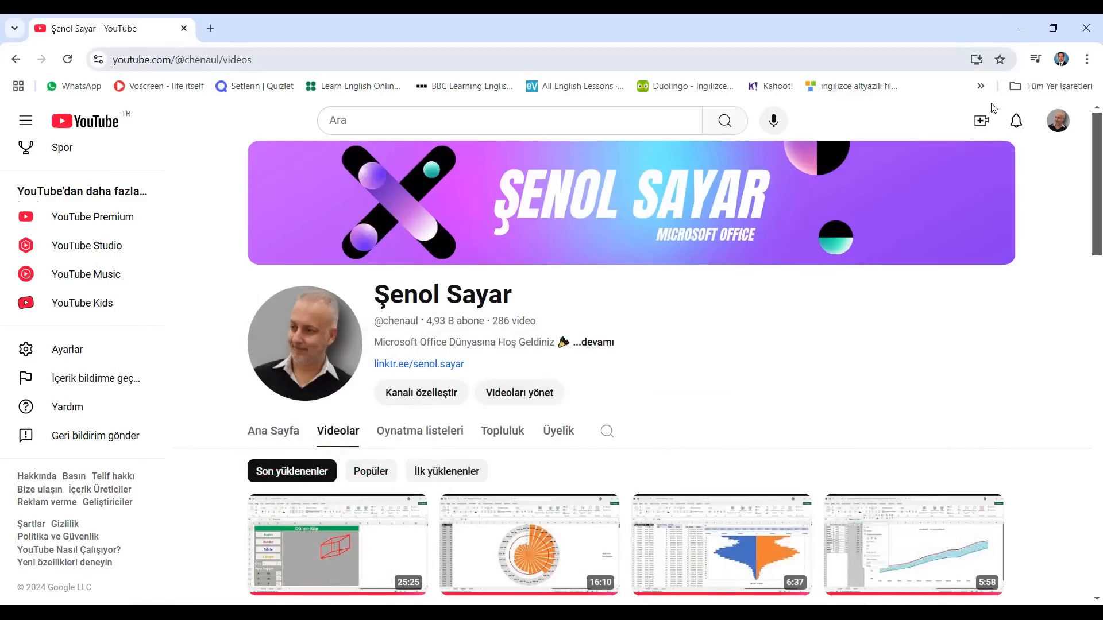